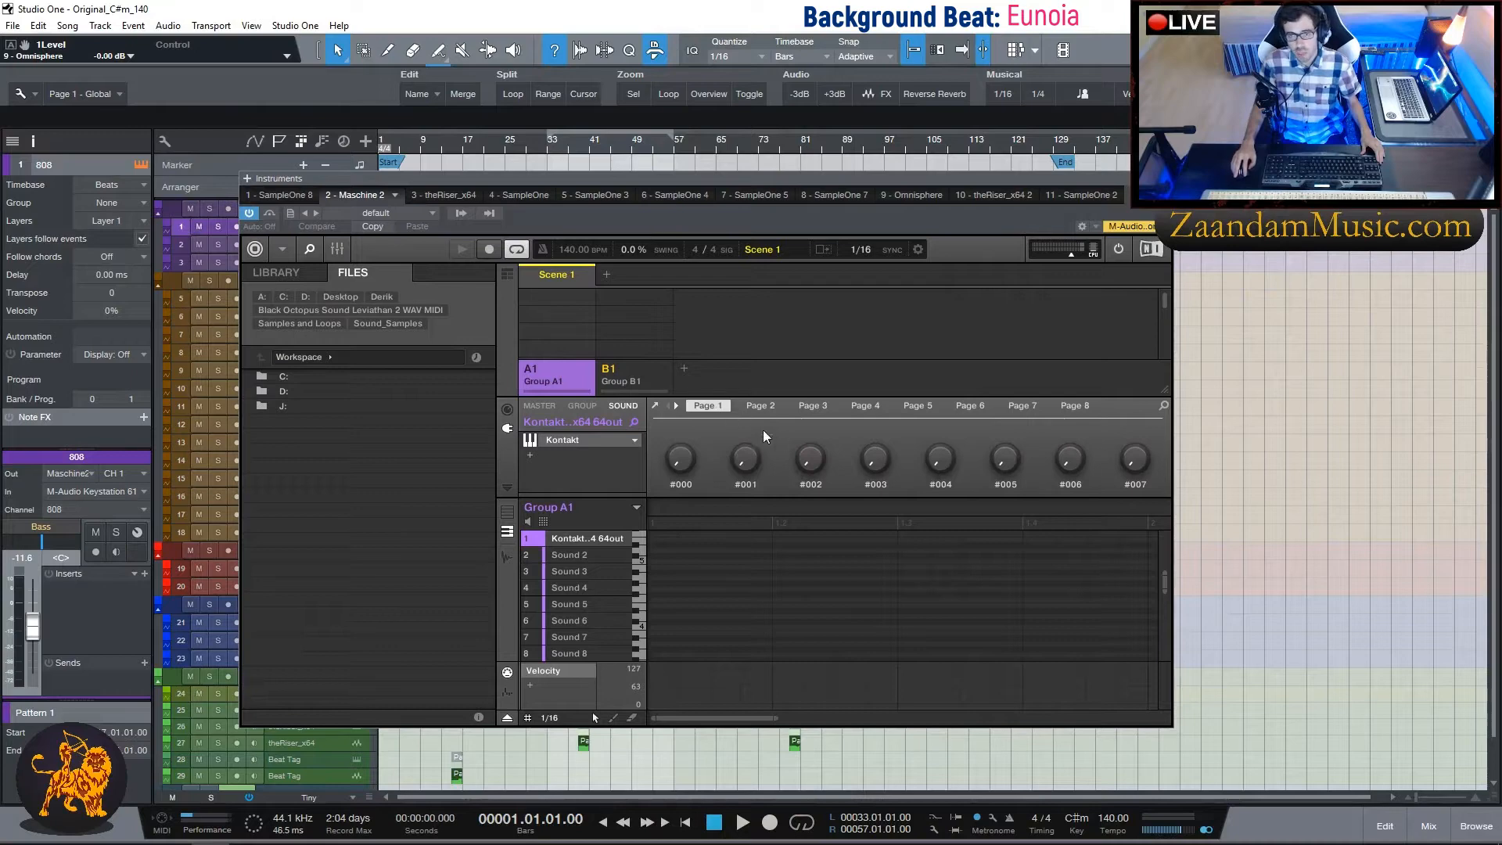
Open the Kontakt plugin hosted in Maschine 2, look through its Kontakt_Instruments folder list, and close both plugin windows.
left_click(568, 441)
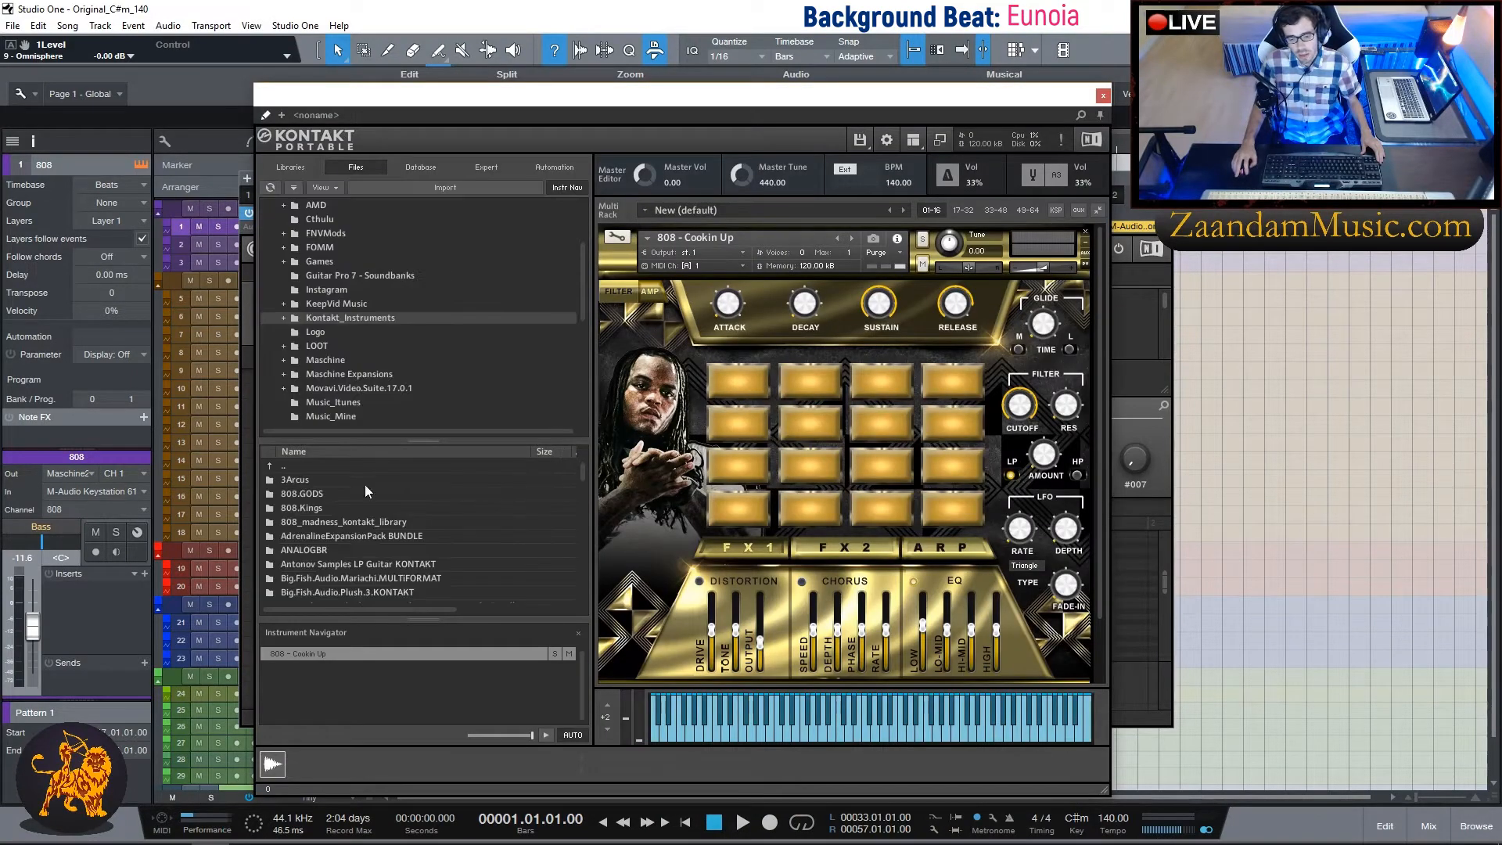
scroll(389, 539, "down", 20)
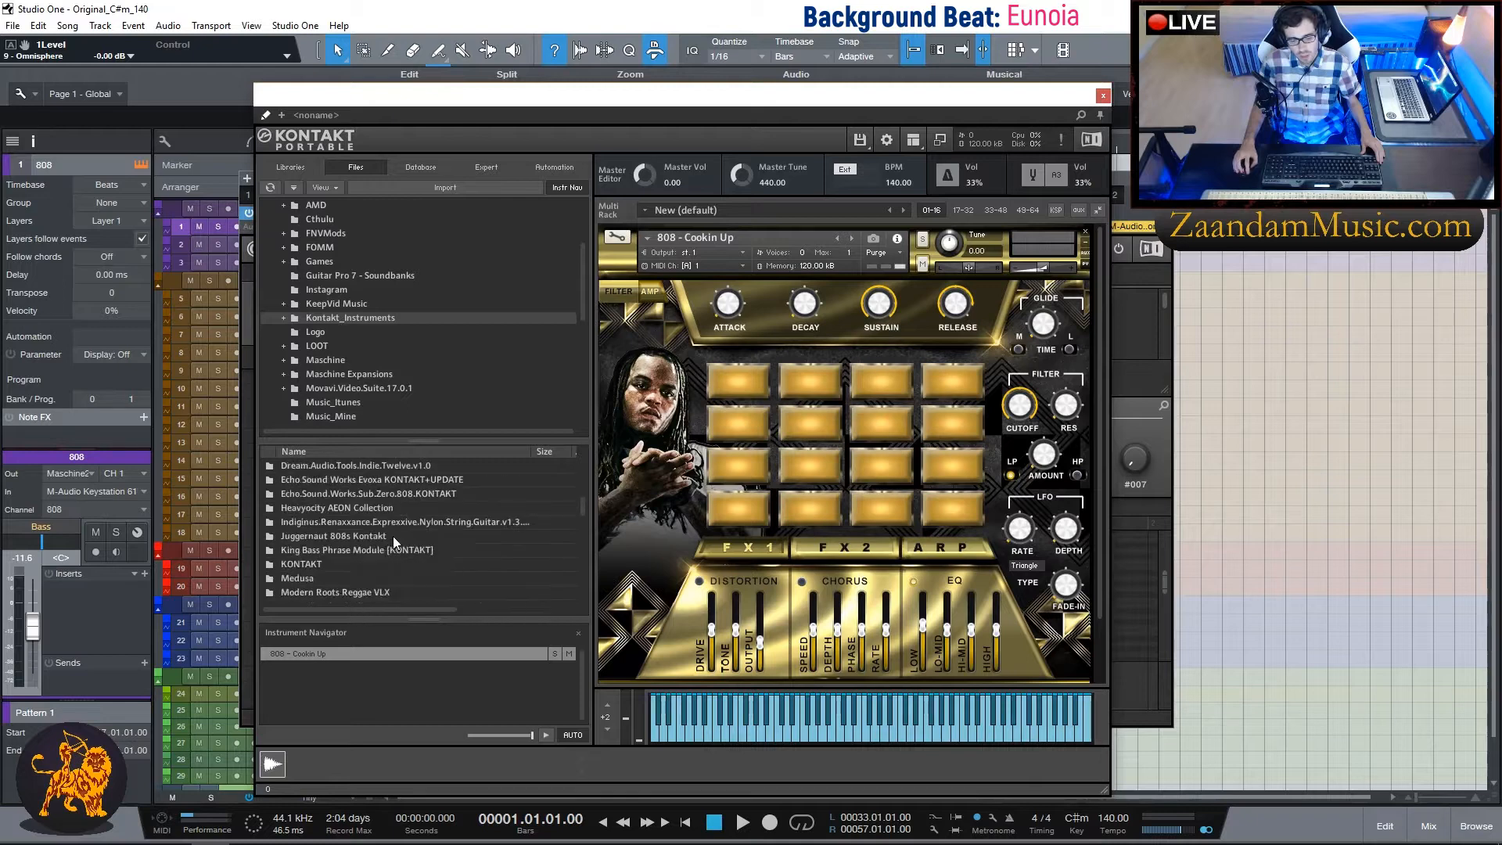
scroll(345, 582, "down", 1)
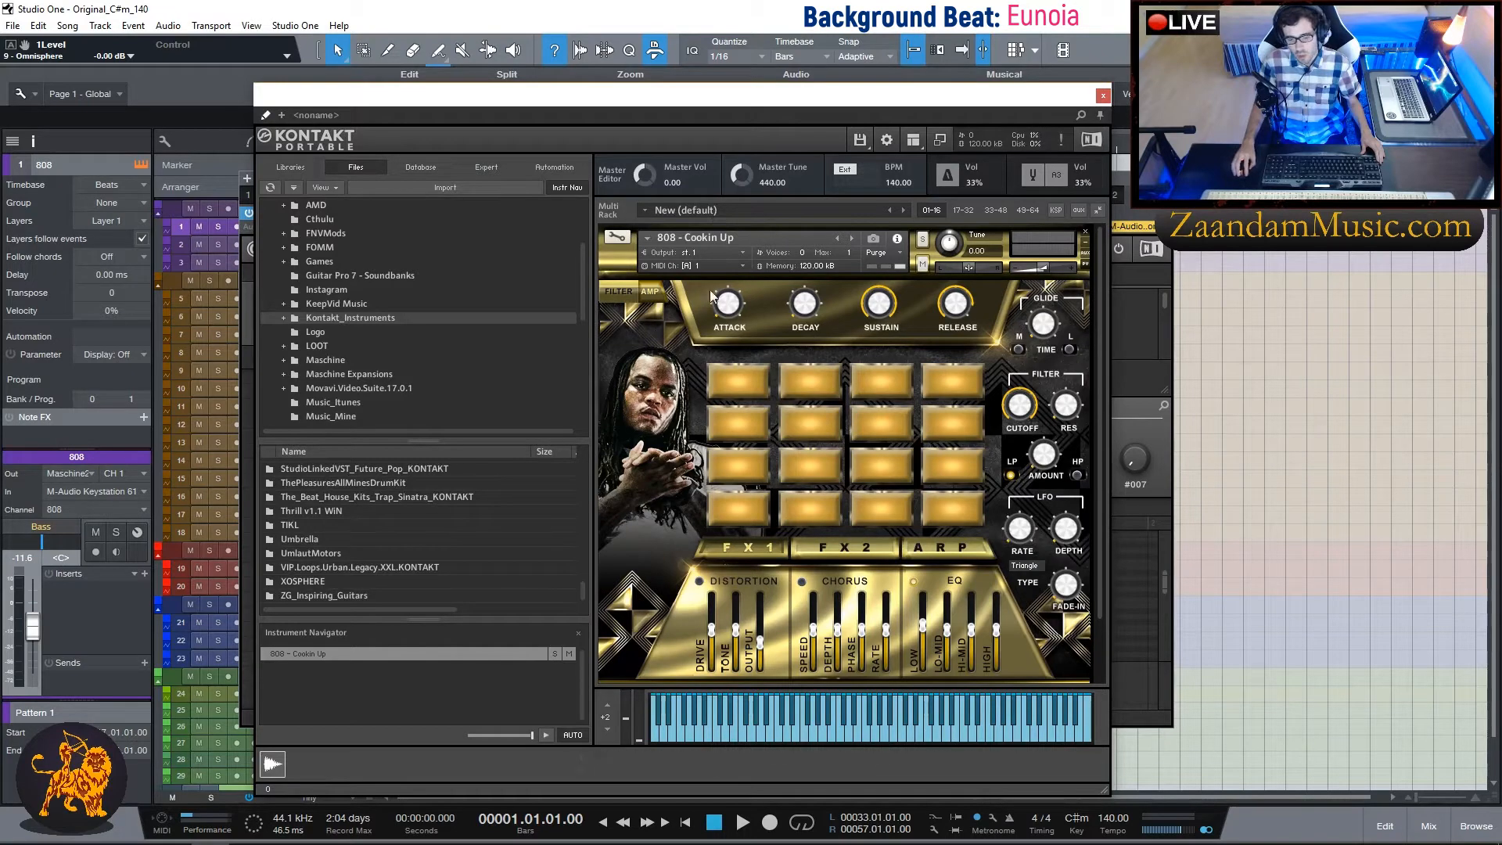
left_click(1106, 96)
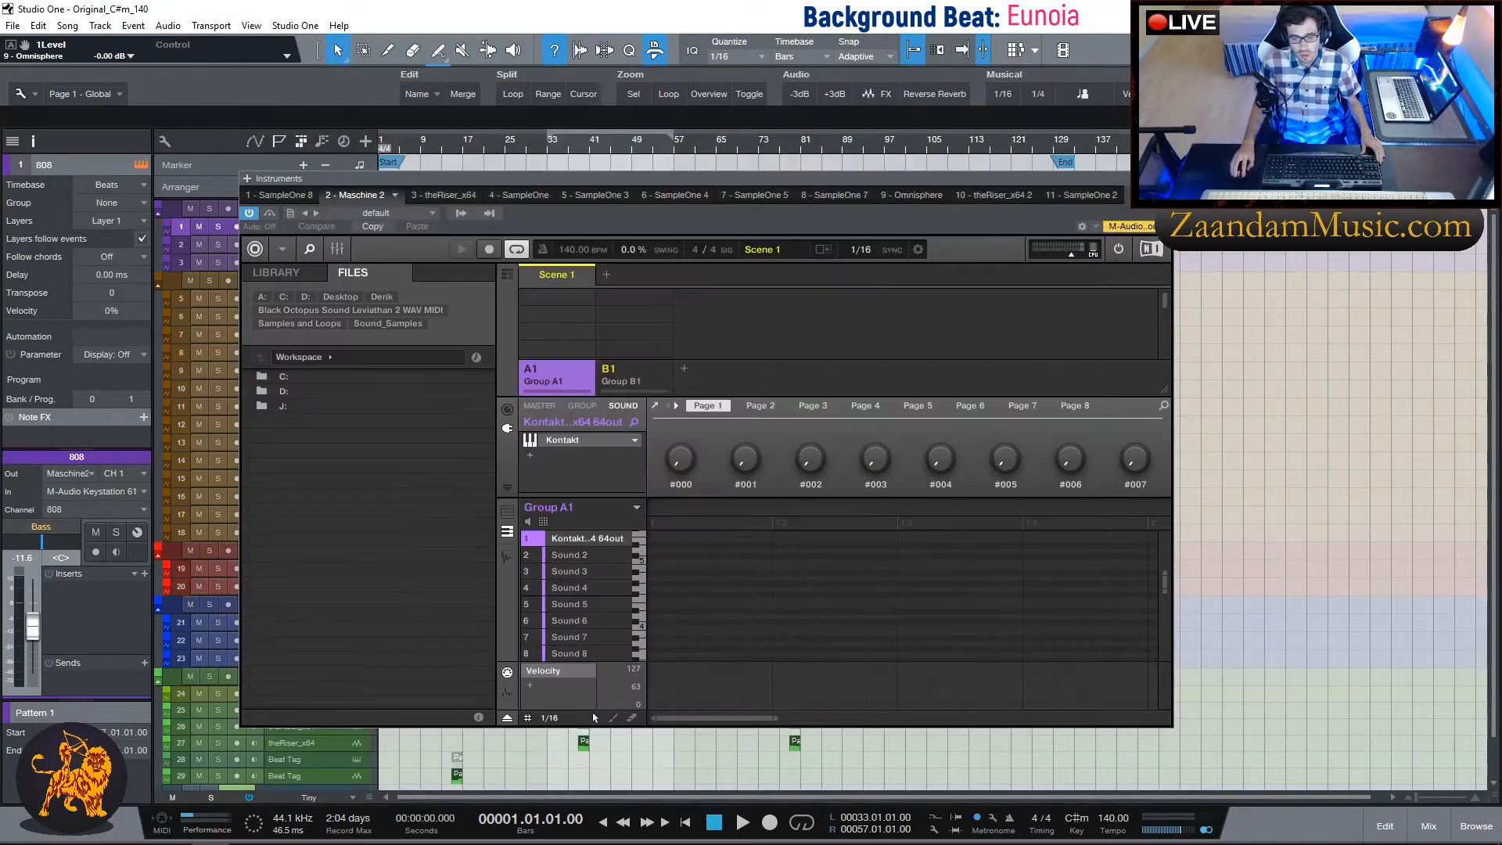
left_click(1165, 160)
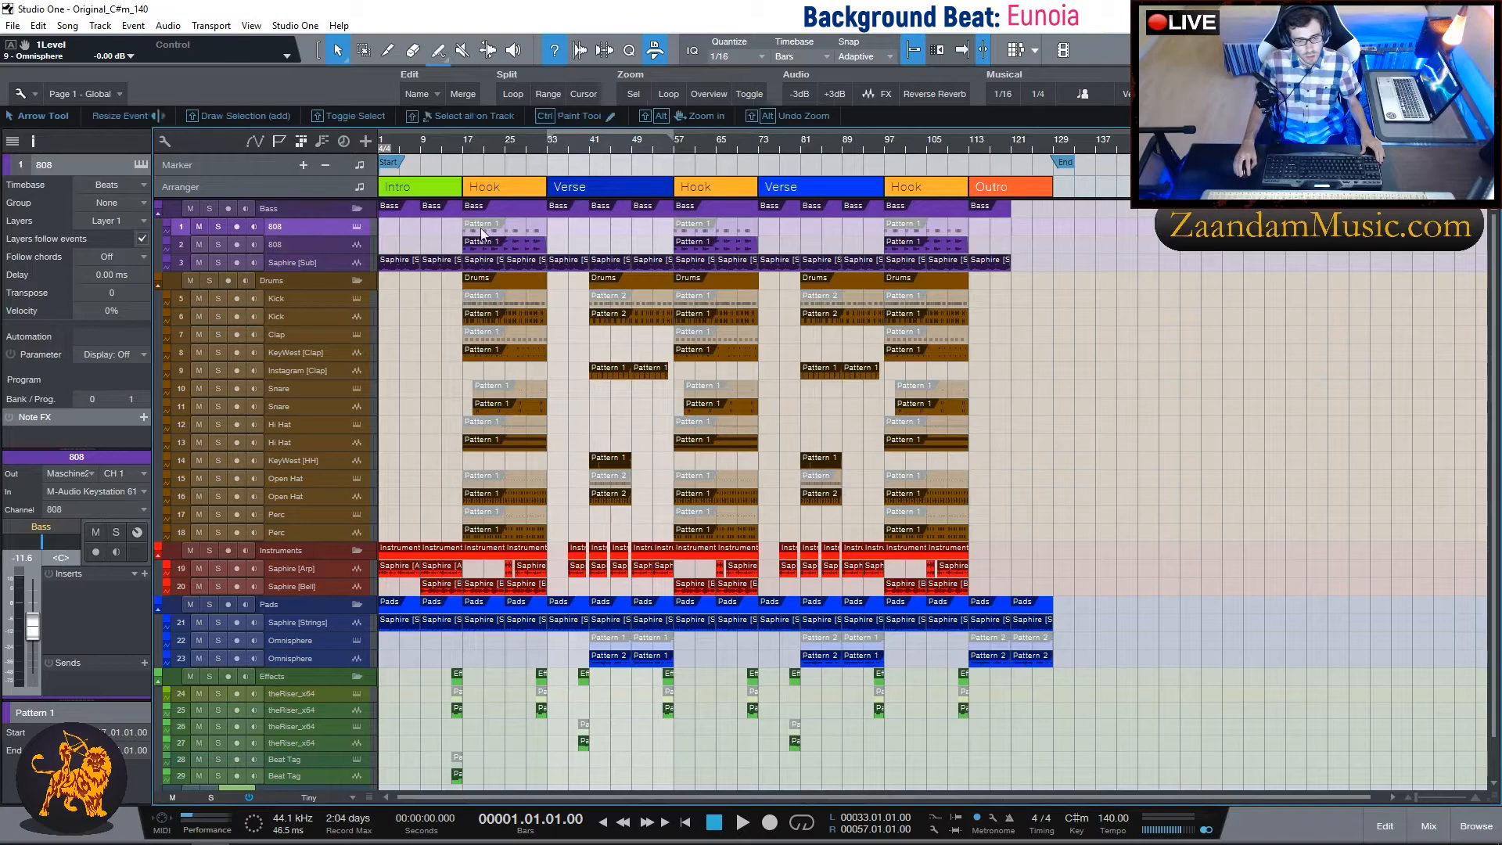
Place the playhead at bar 17 and inspect Pattern 1 of the first 808 track in the pattern editor.
left_click_drag(485, 143, 463, 176)
left_click(429, 145)
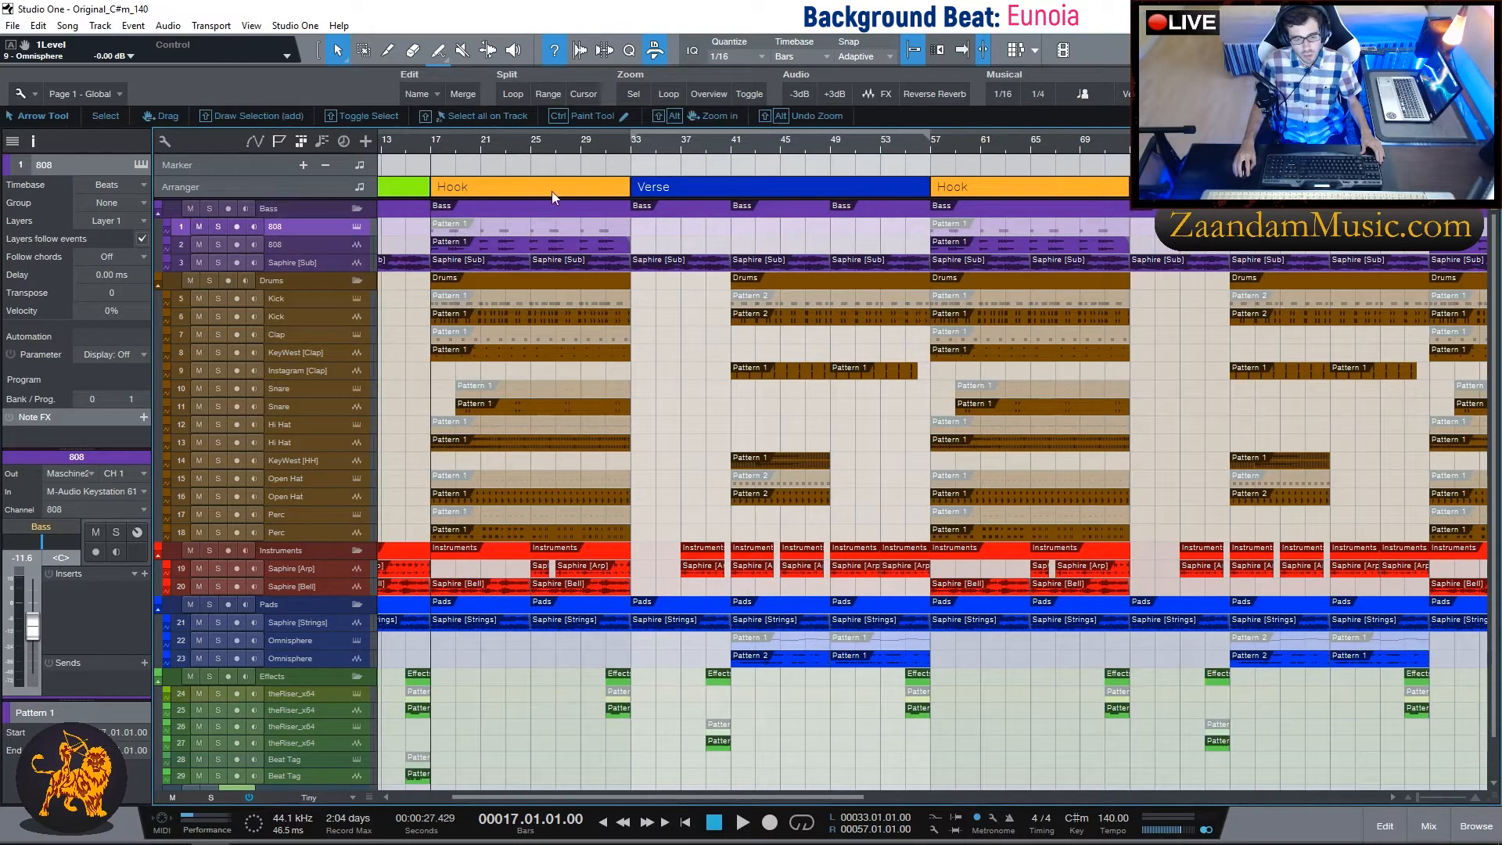
double_click(453, 232)
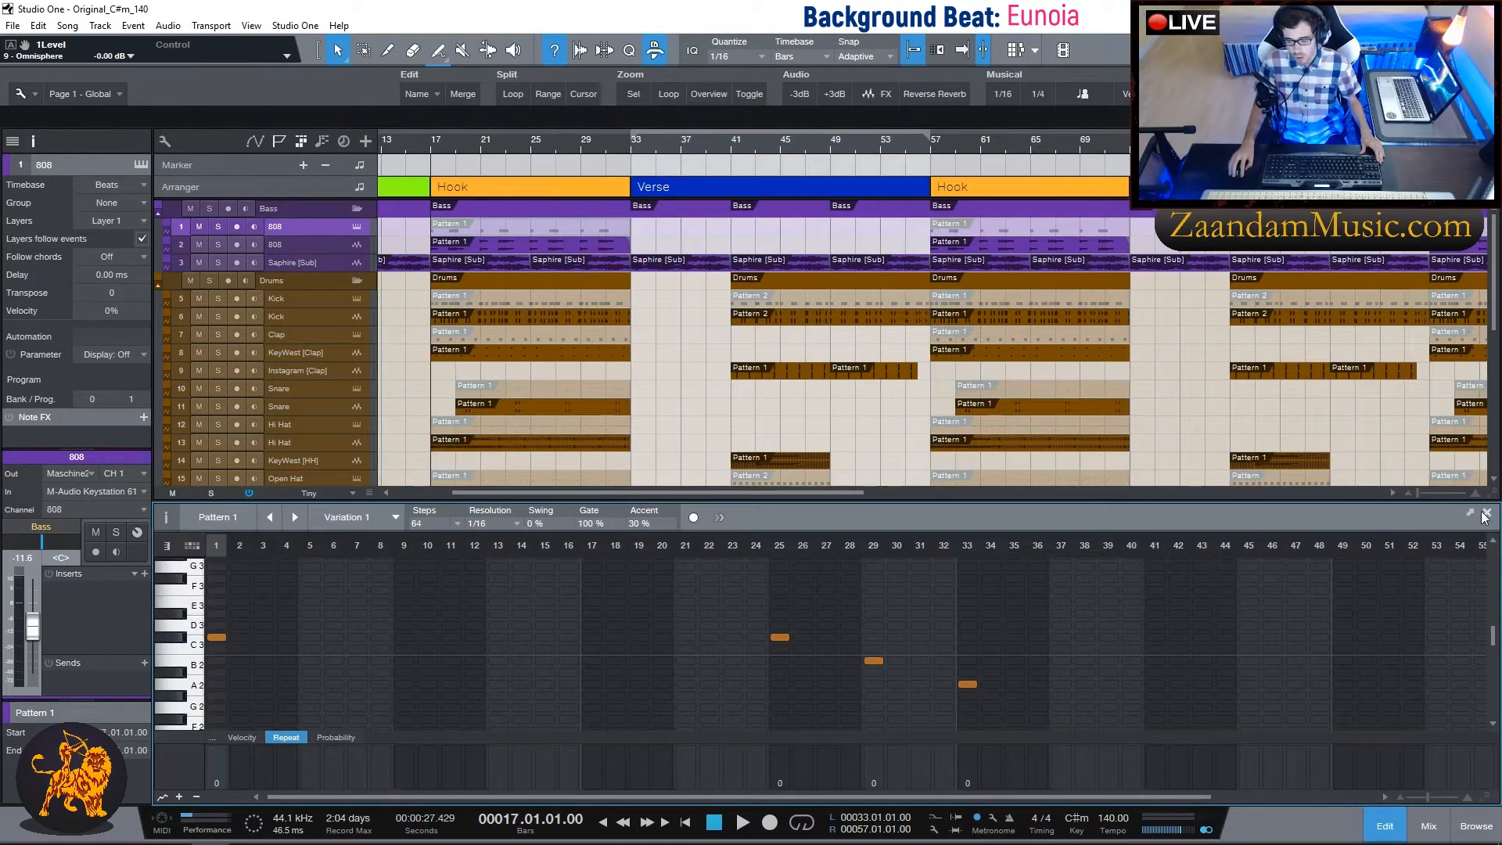
key("F2")
Open the rendered 808 audio event on track 2 and listen to the track soloed from bar 17.
double_click(486, 244)
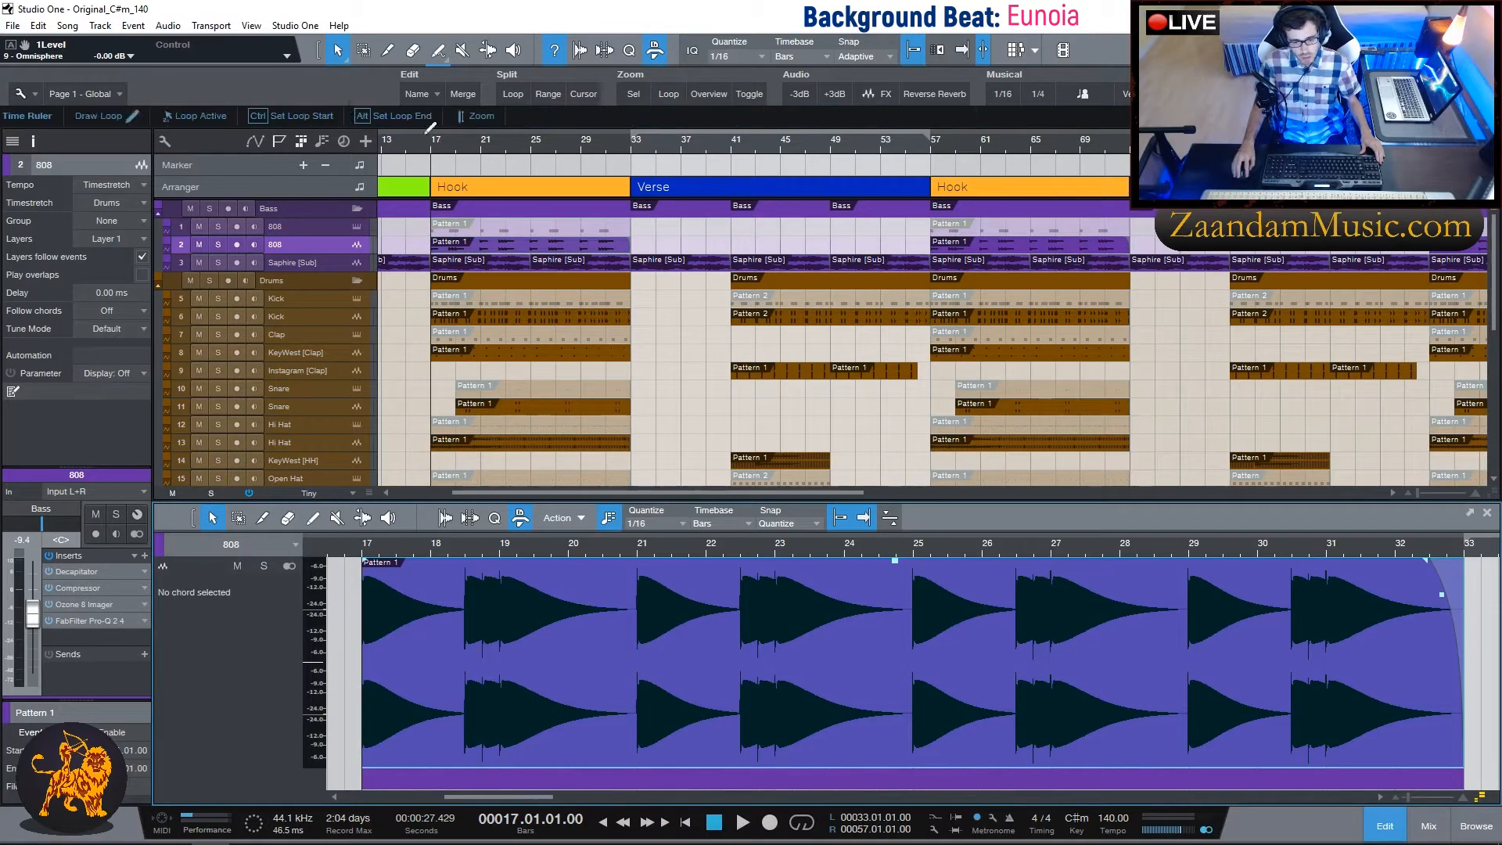
left_click(220, 247)
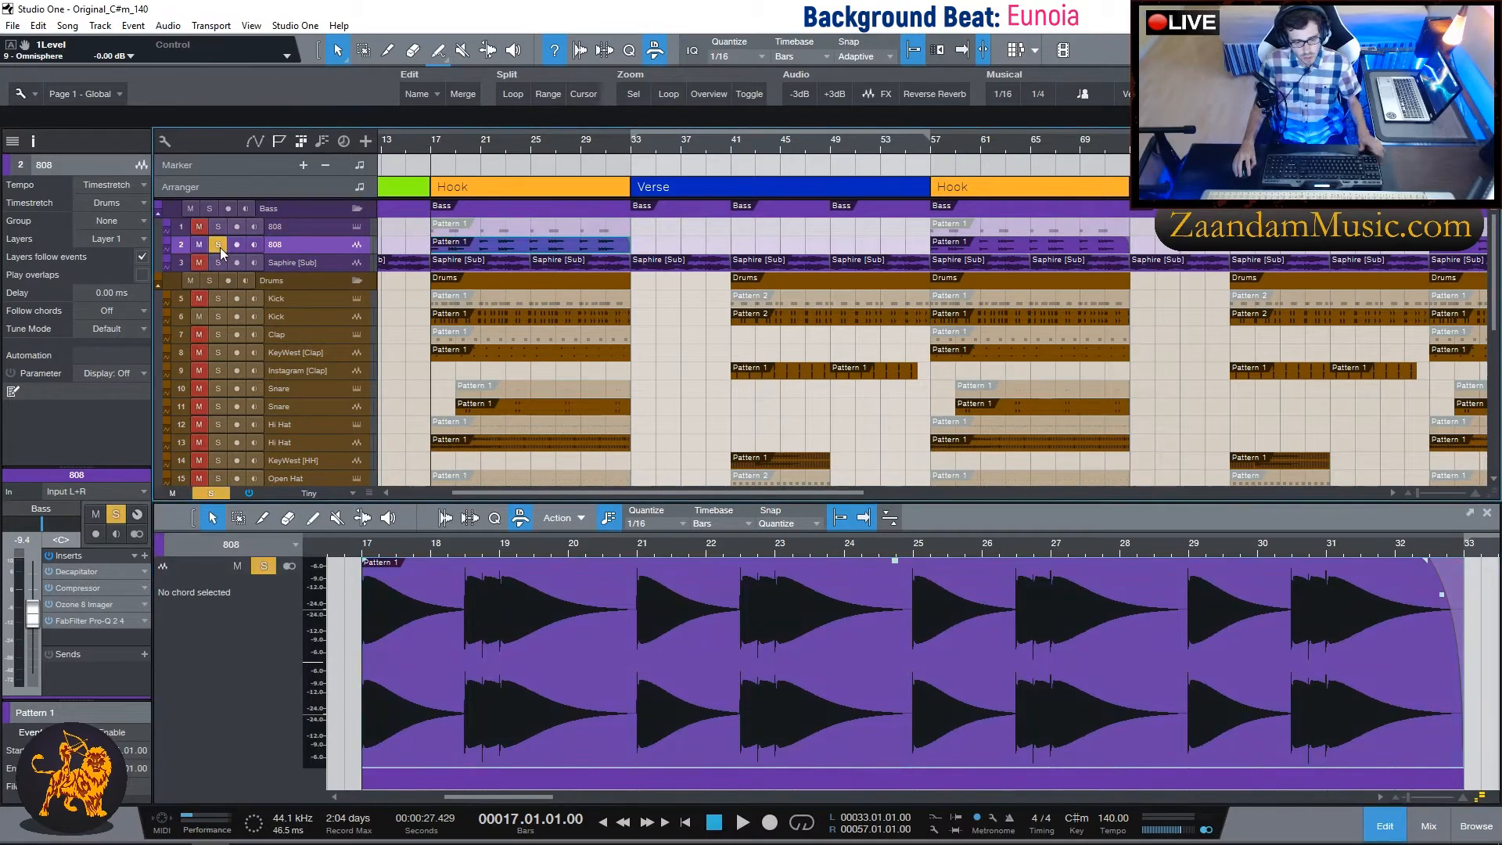
key("space")
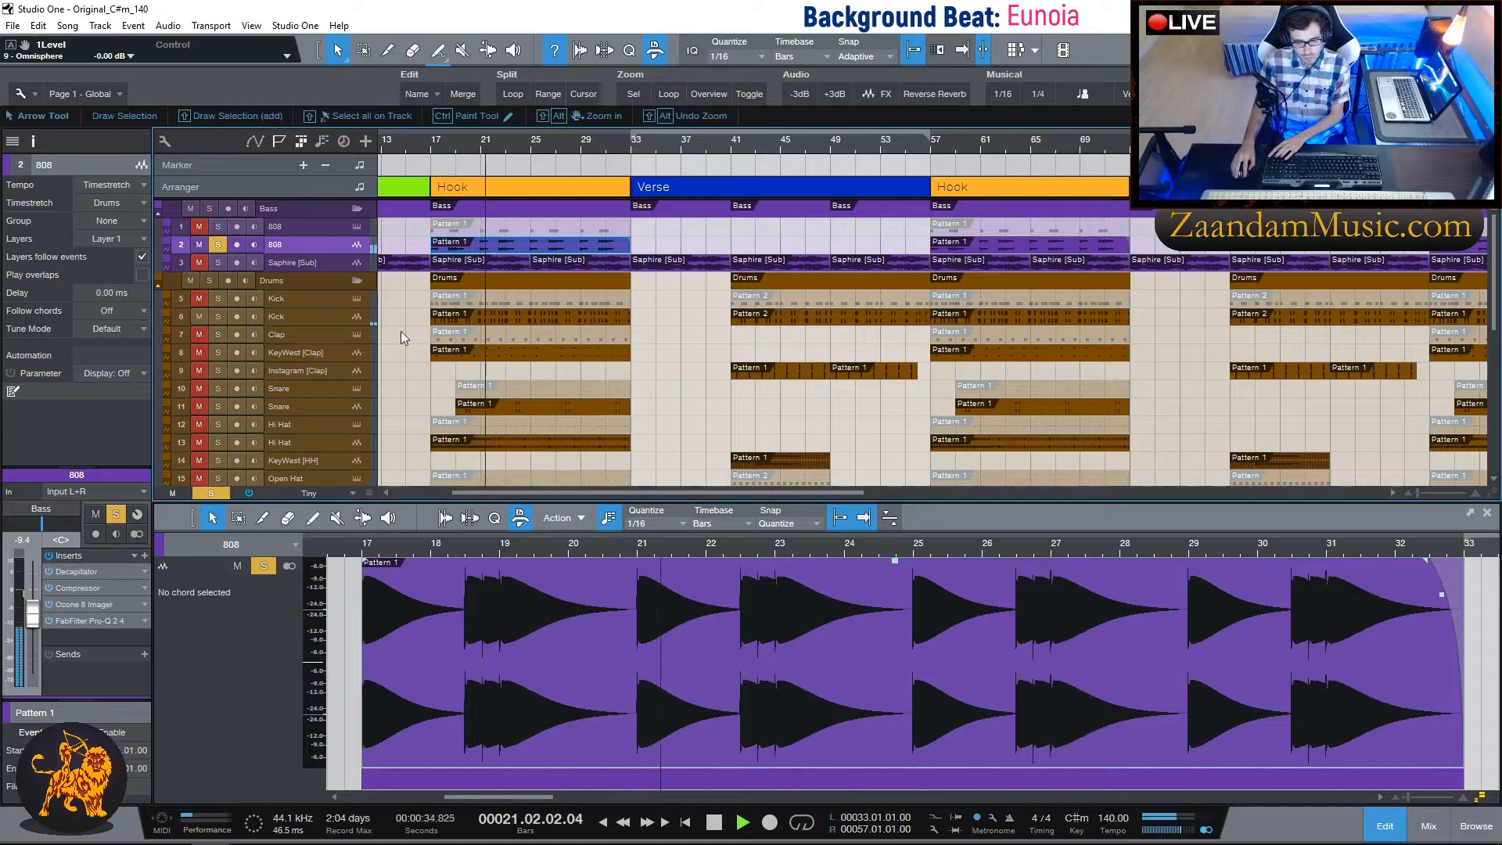
key("space")
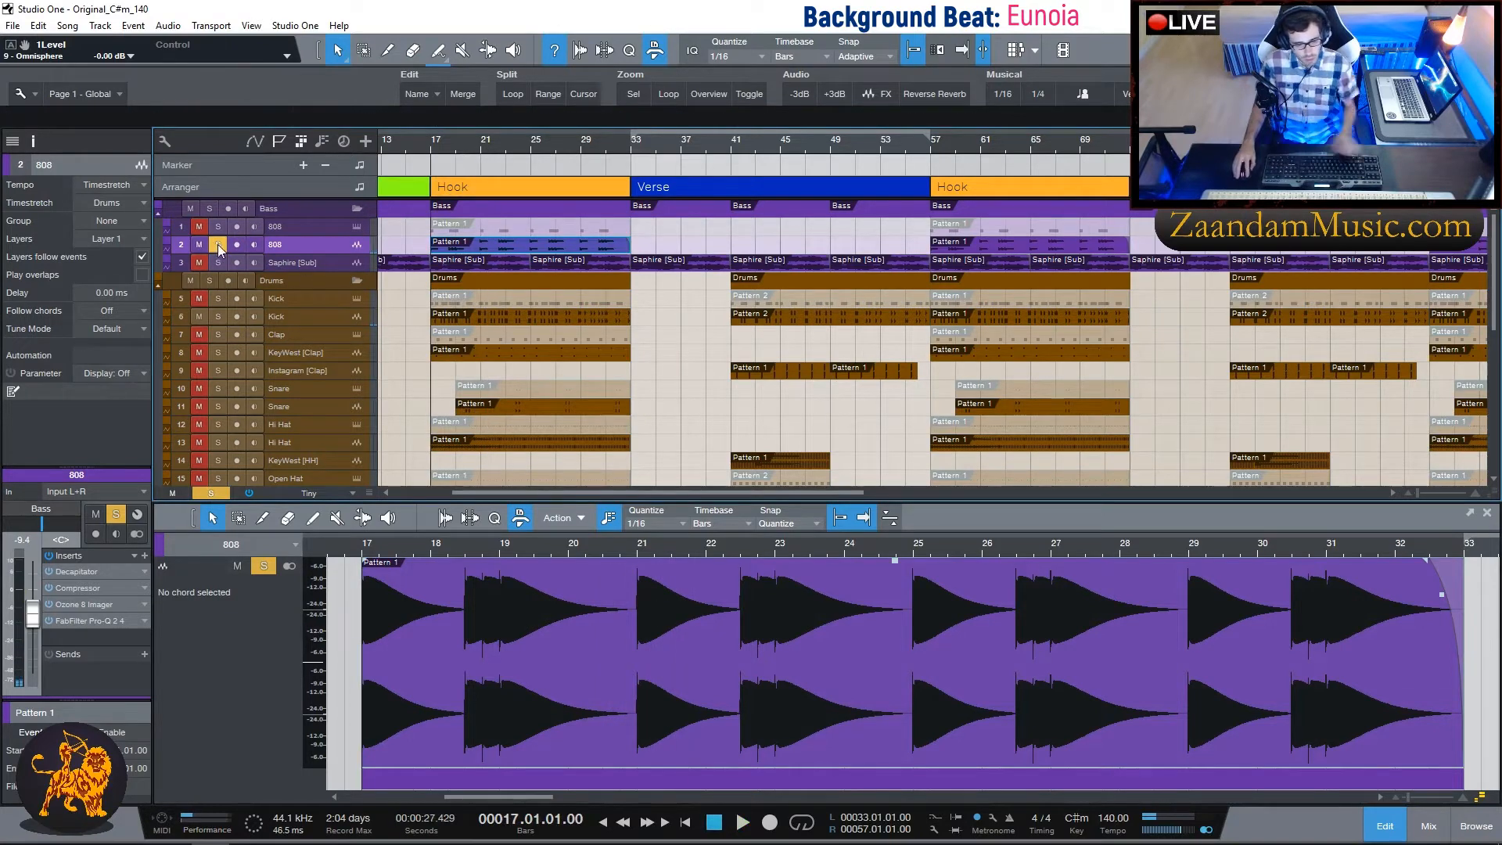
left_click(217, 244)
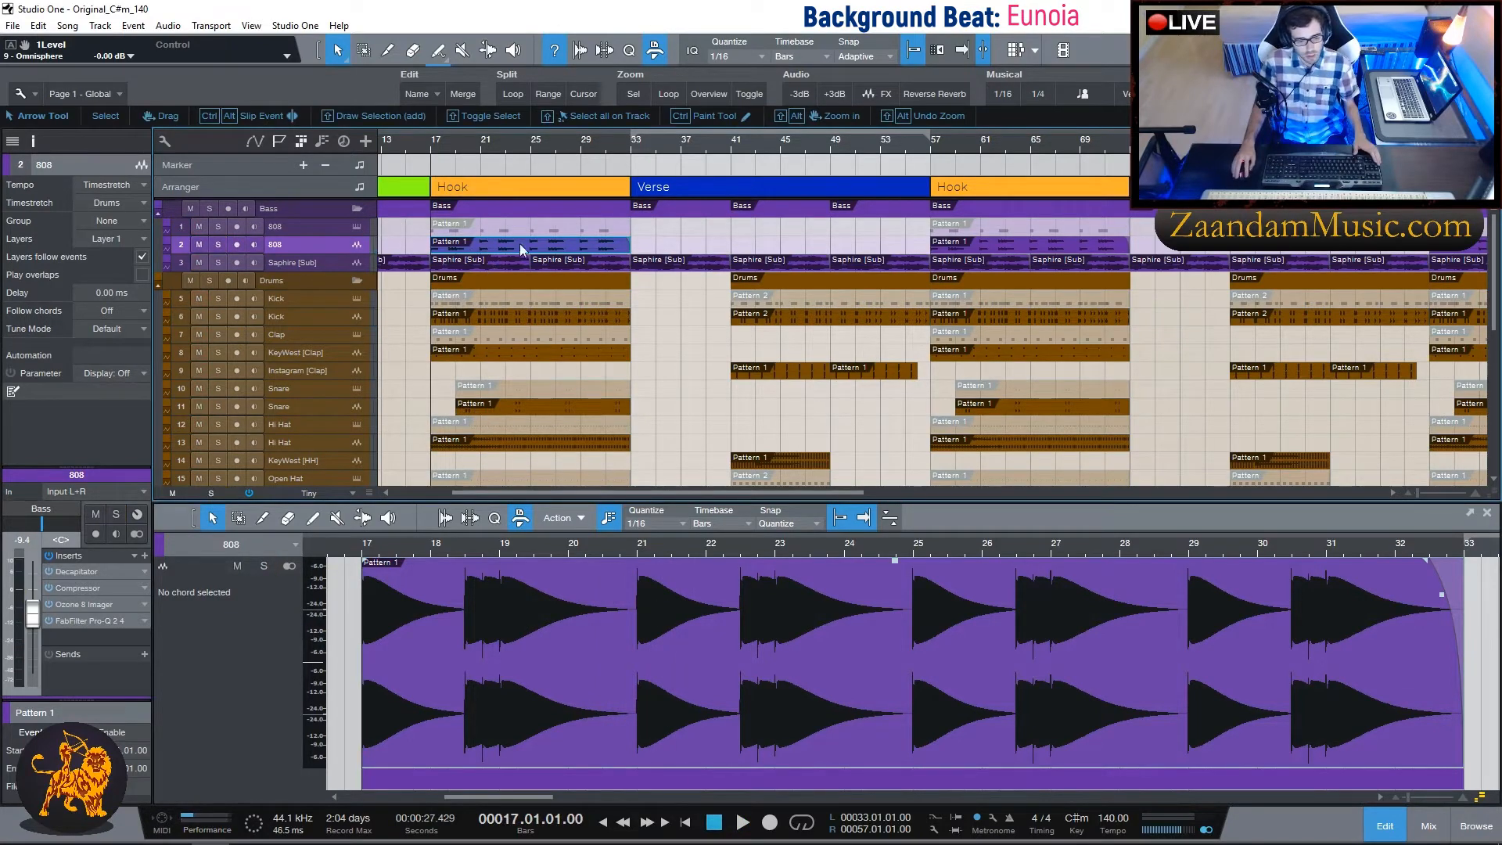
Solo the Saphire [Sub] track and play it from the start of the first hook at bar 17.
left_click(304, 263)
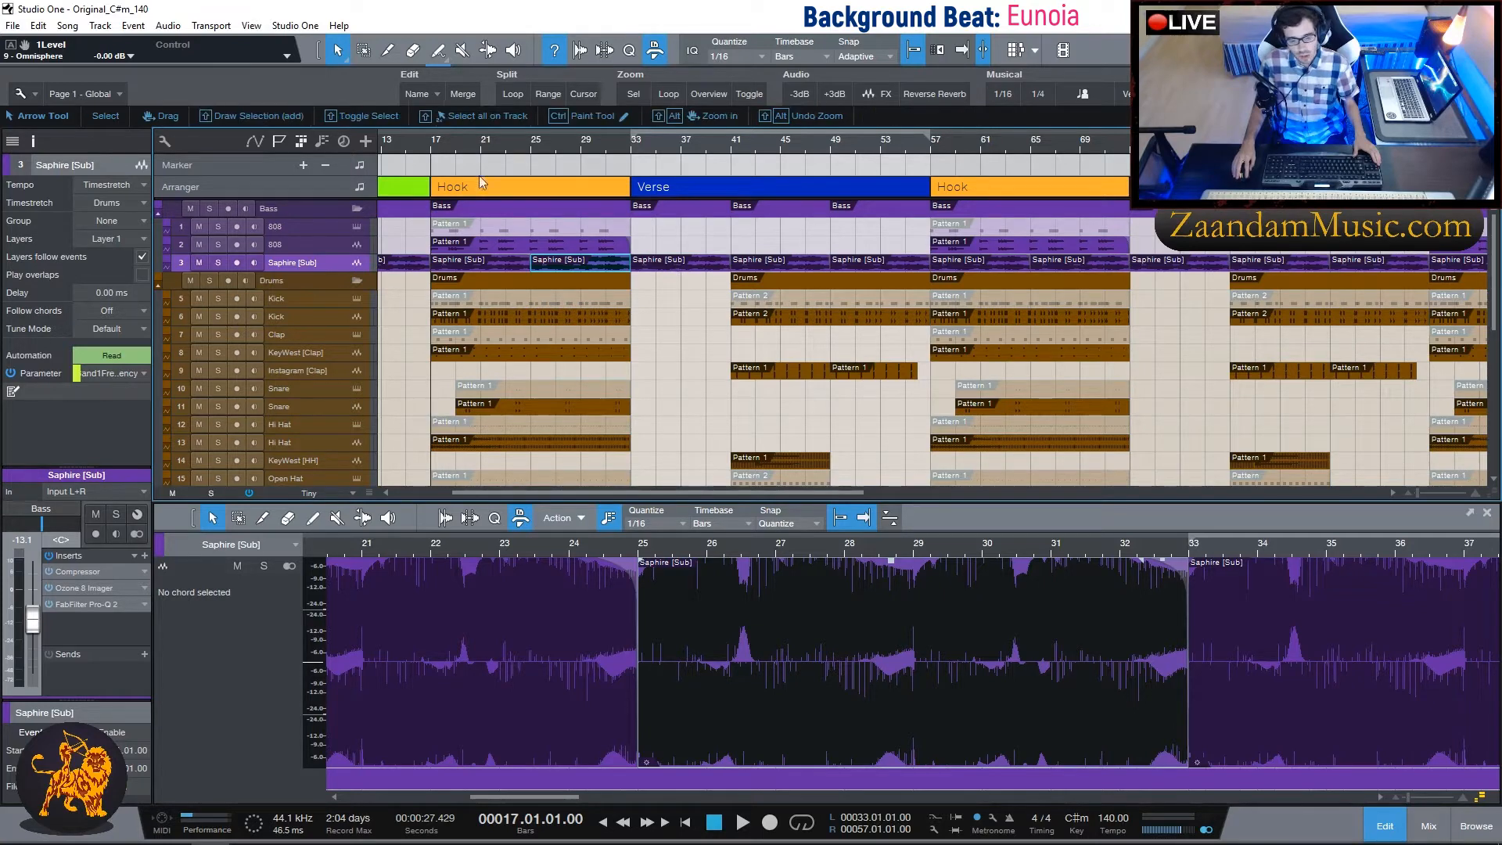
left_click(431, 152)
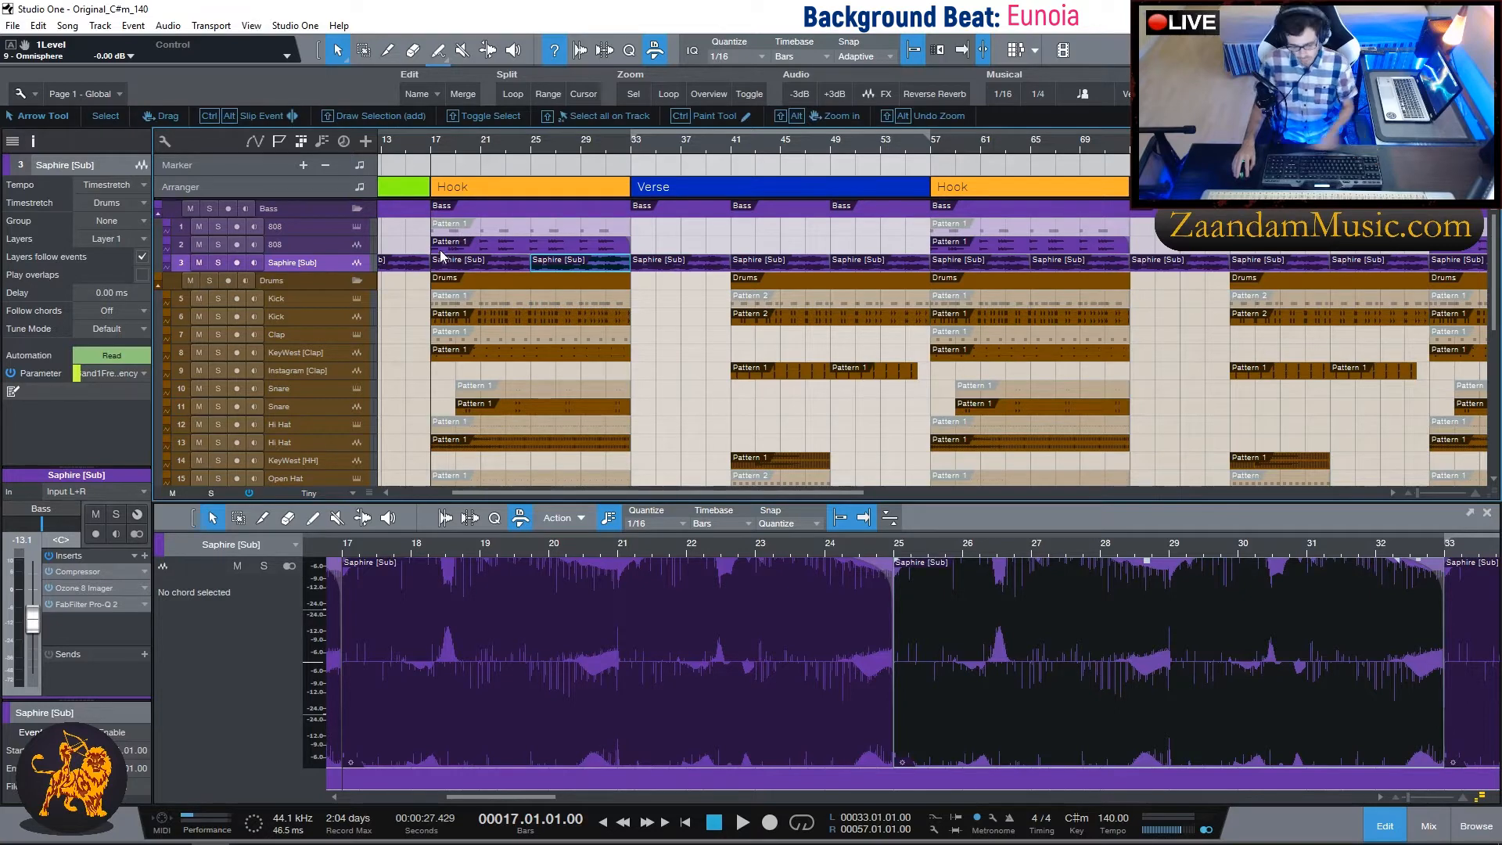
left_click(218, 262)
key("space")
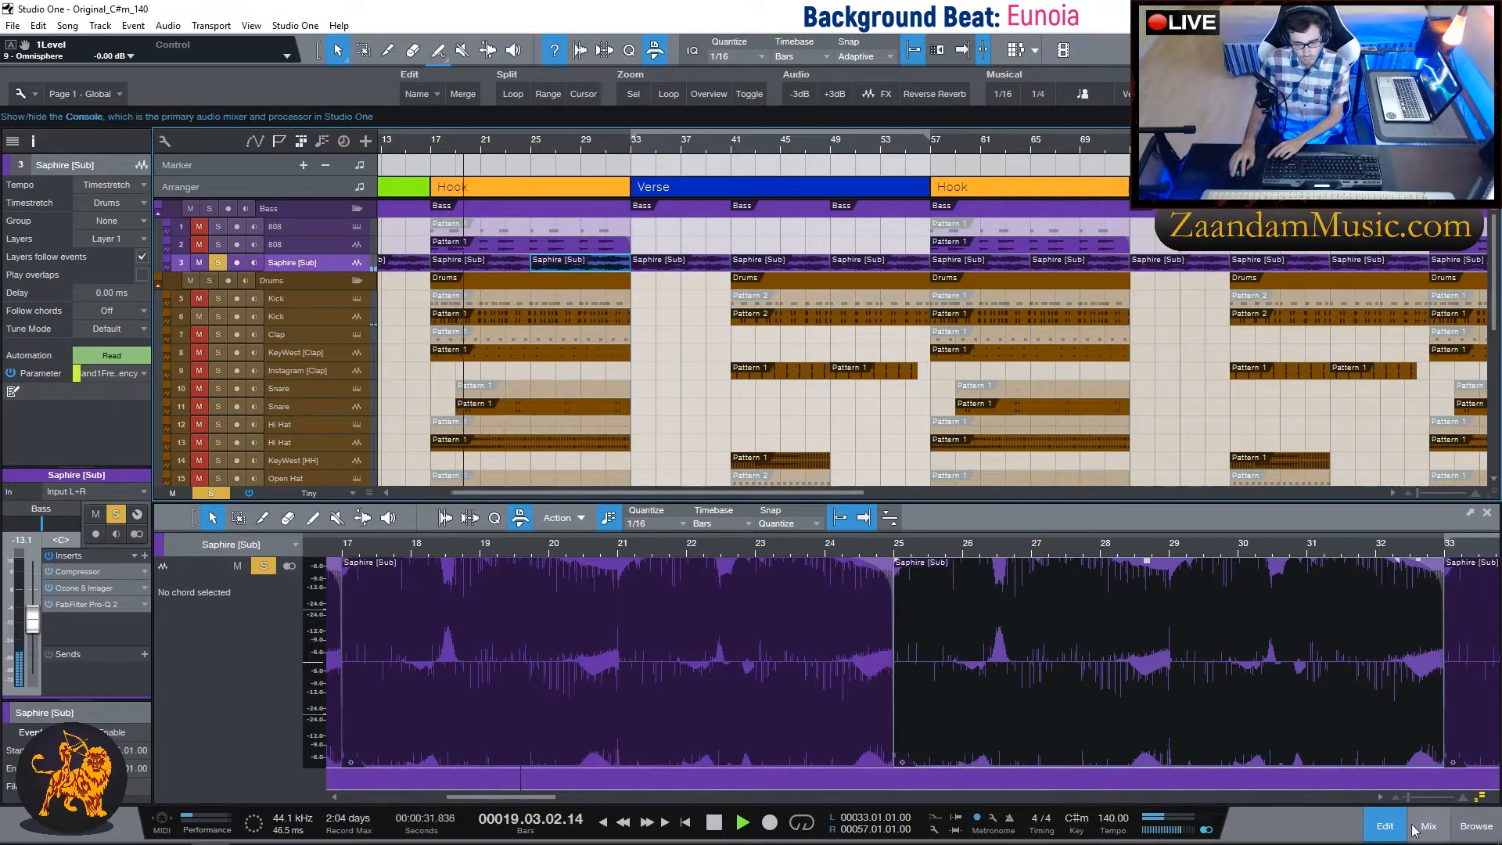
Check the soloed Saphire [Sub] channel in the mixer during playback, then stop and unsolo it.
left_click(1383, 831)
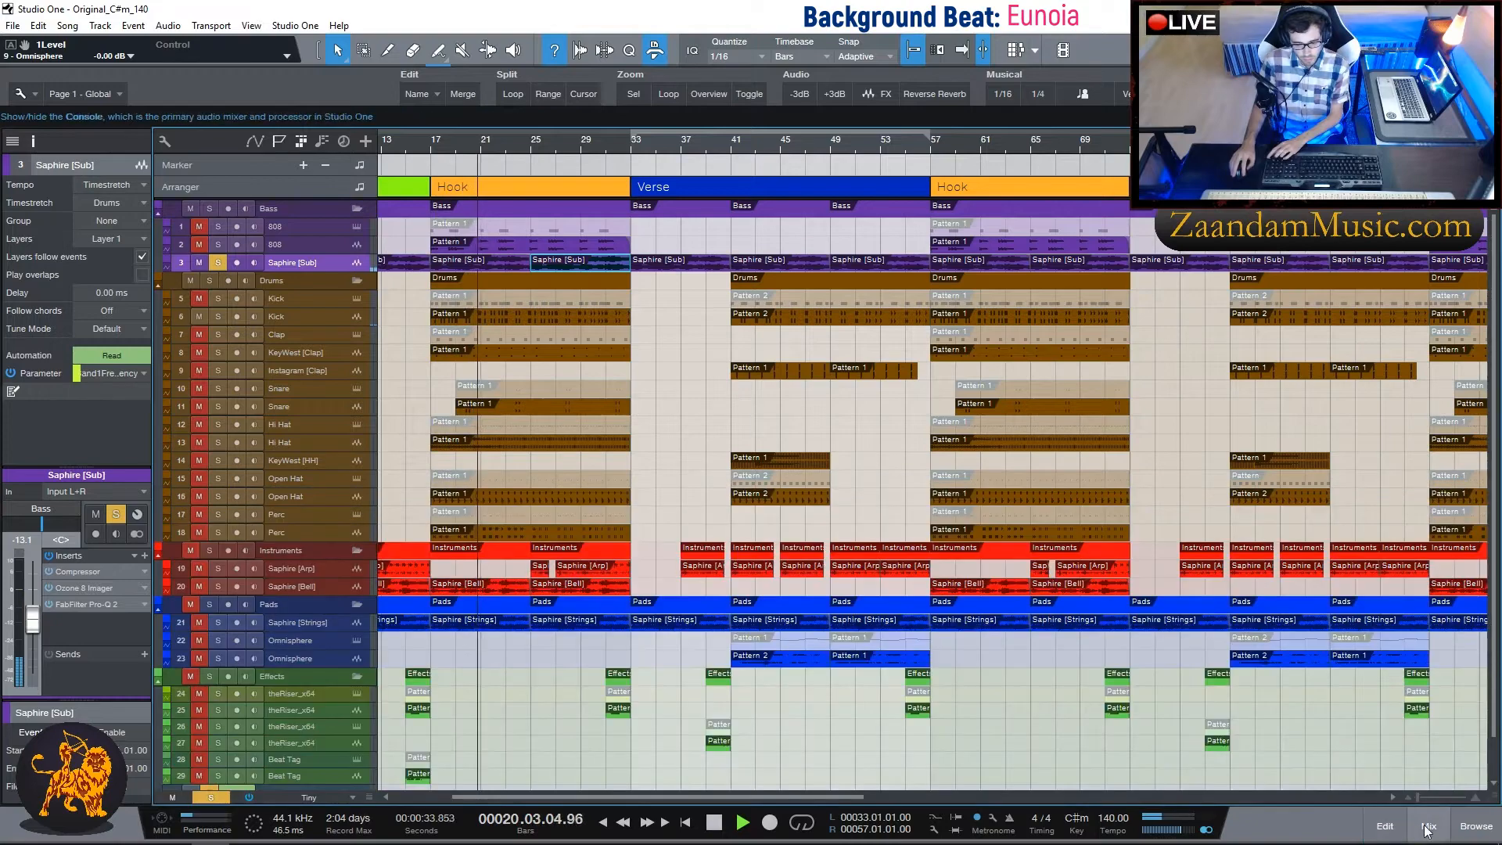
left_click(1426, 827)
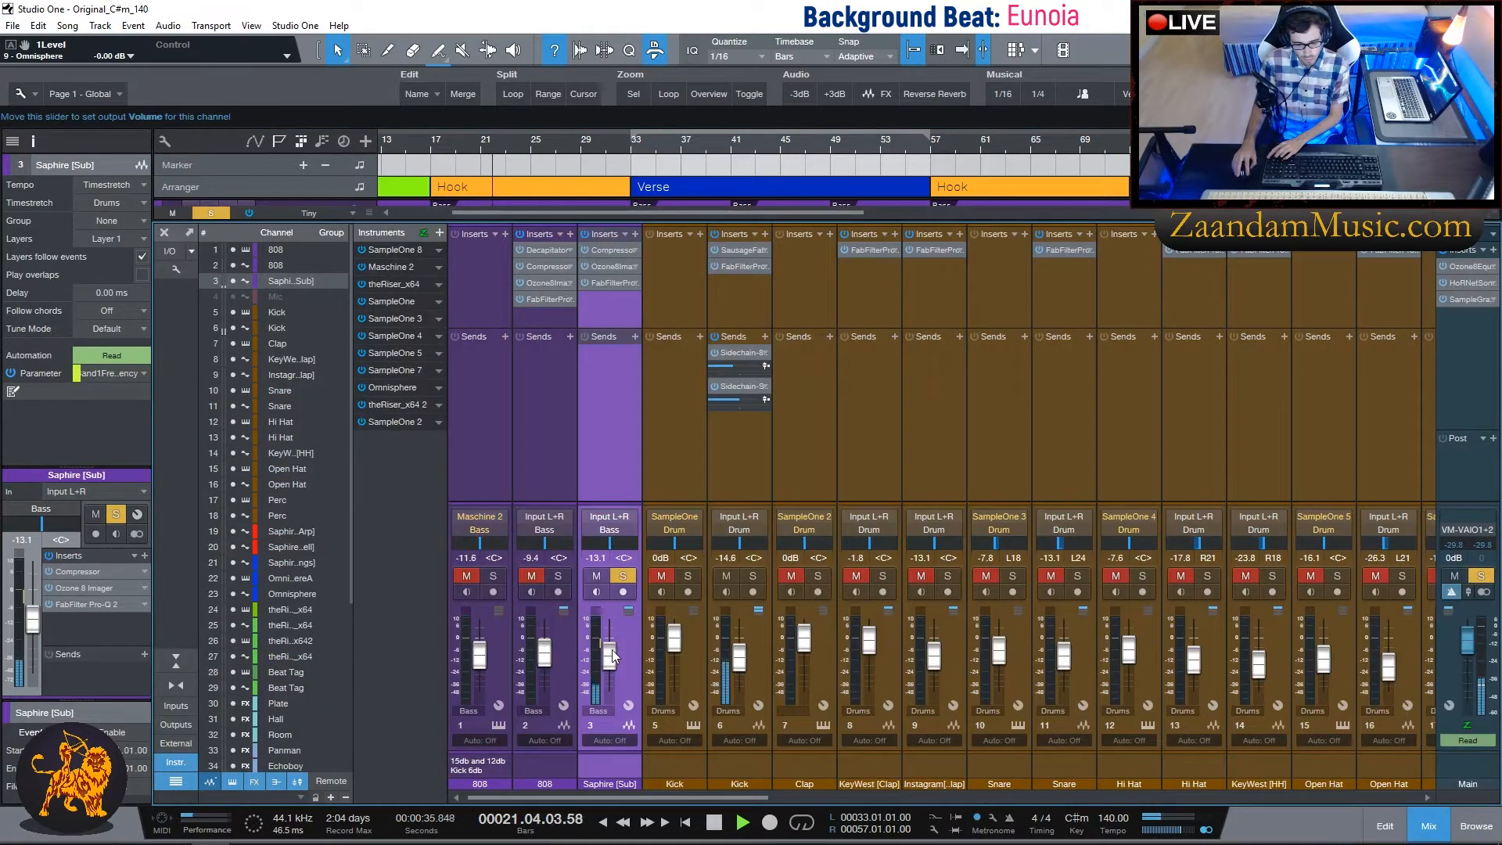
left_click(1428, 827)
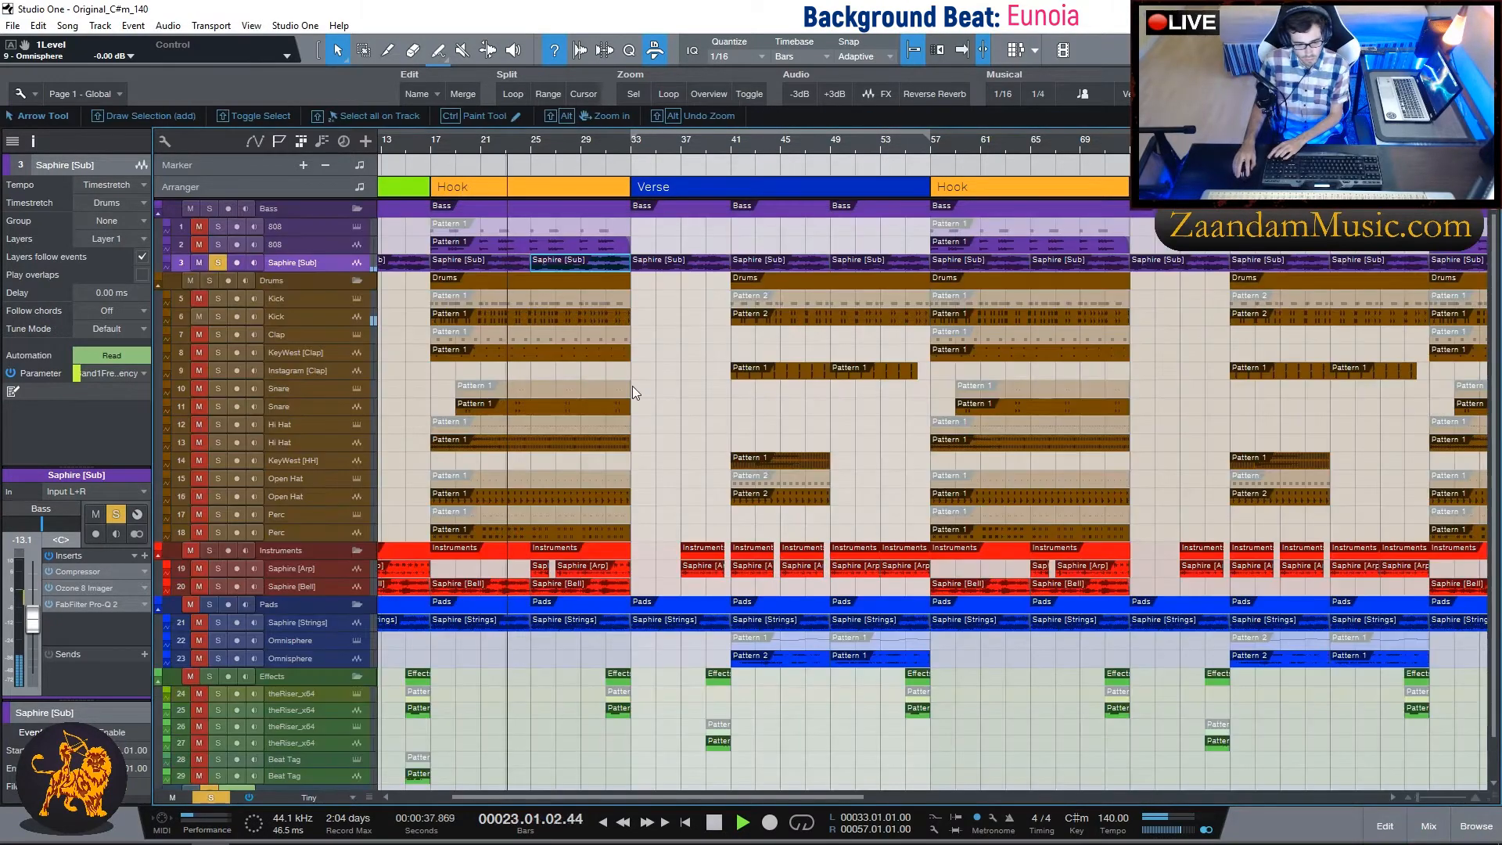
key("space")
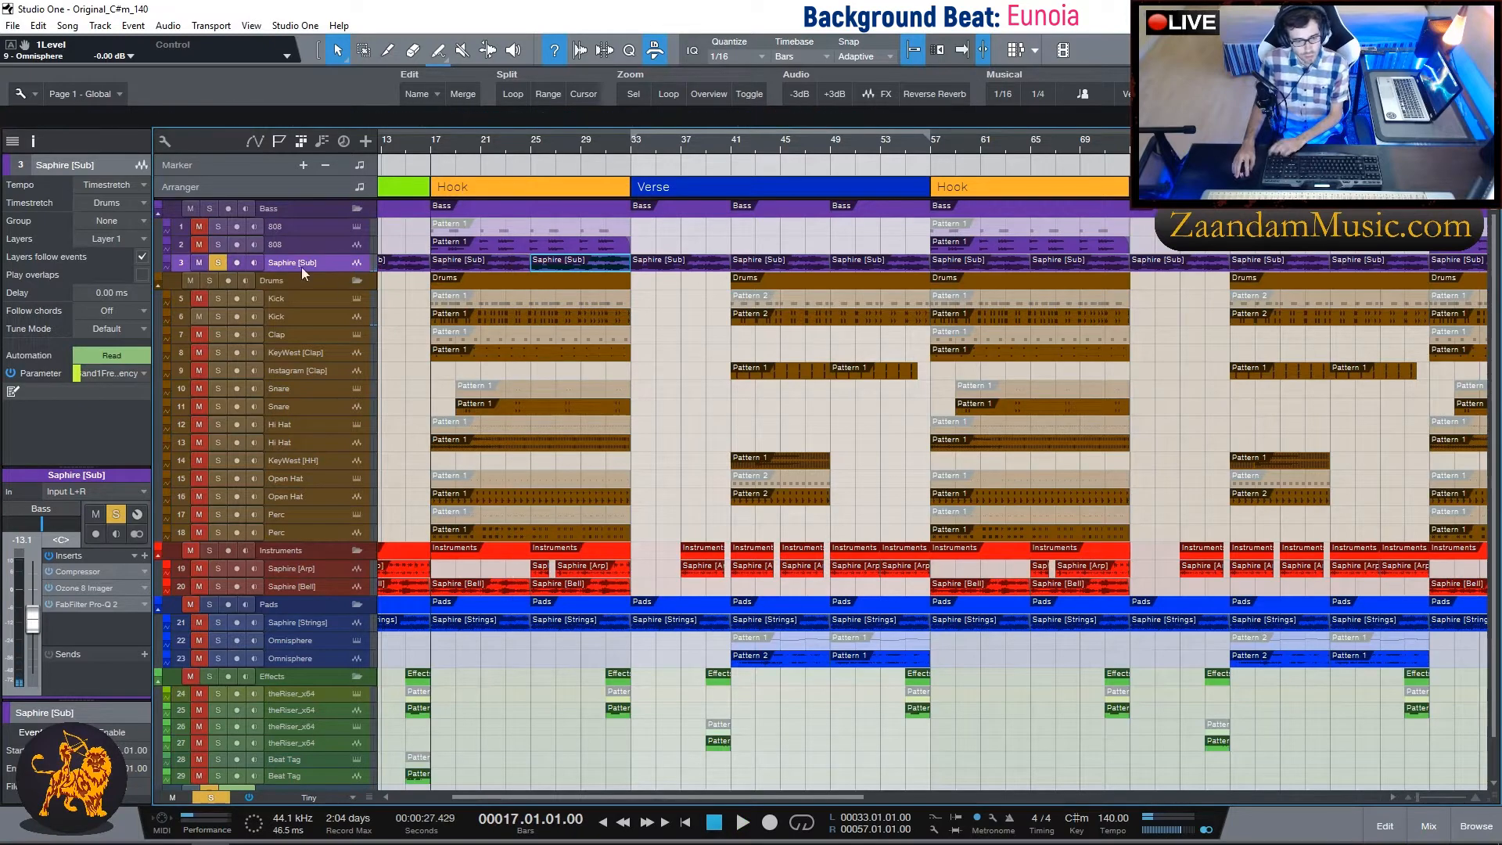
left_click(215, 264)
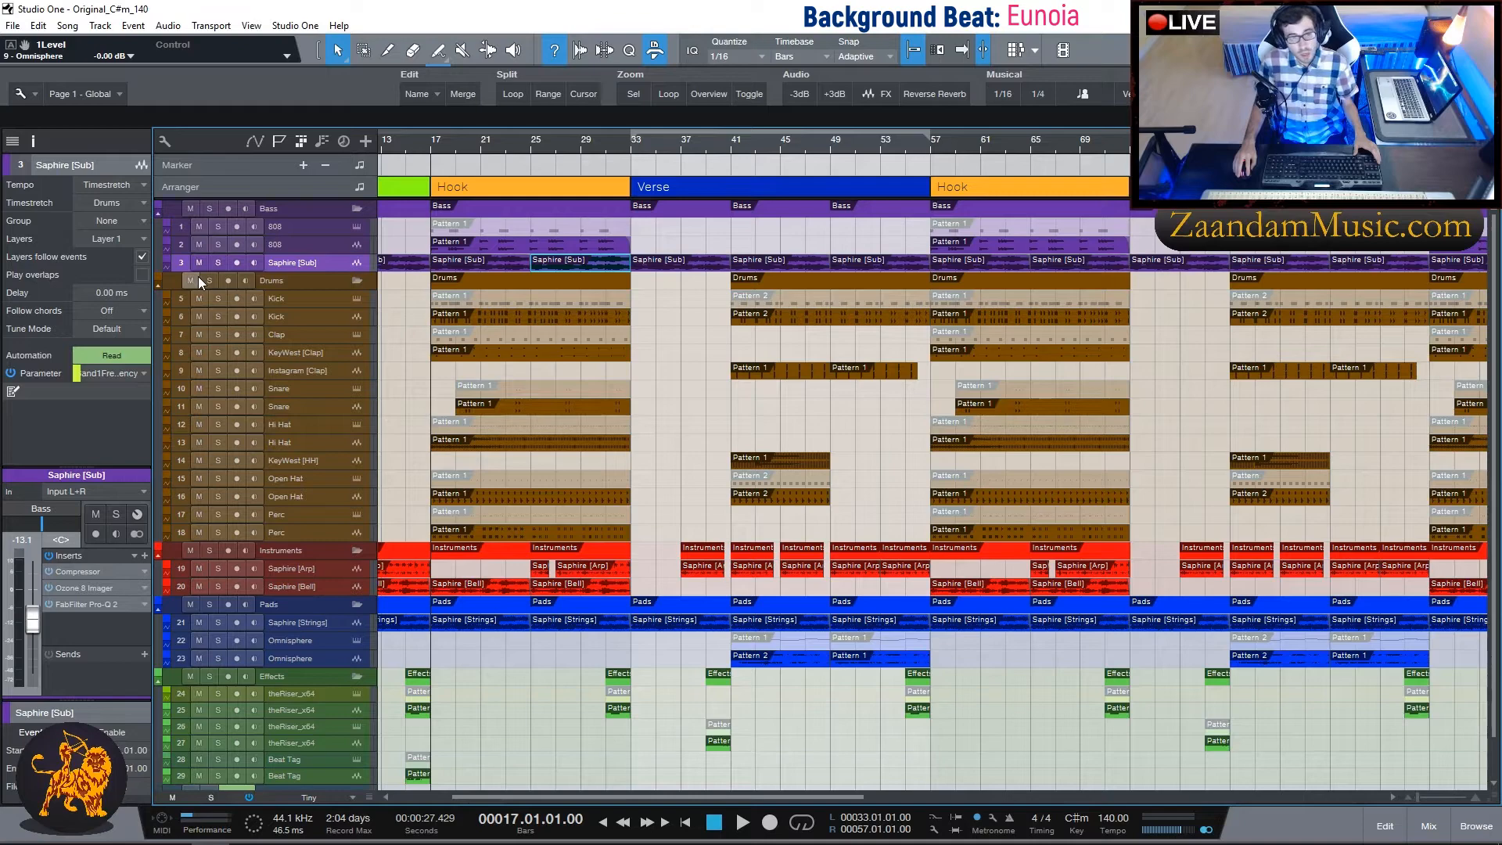
Open the sampler instrument of the Kick track 5 to view its loaded sample, then close it.
left_click(316, 295)
left_click(355, 299)
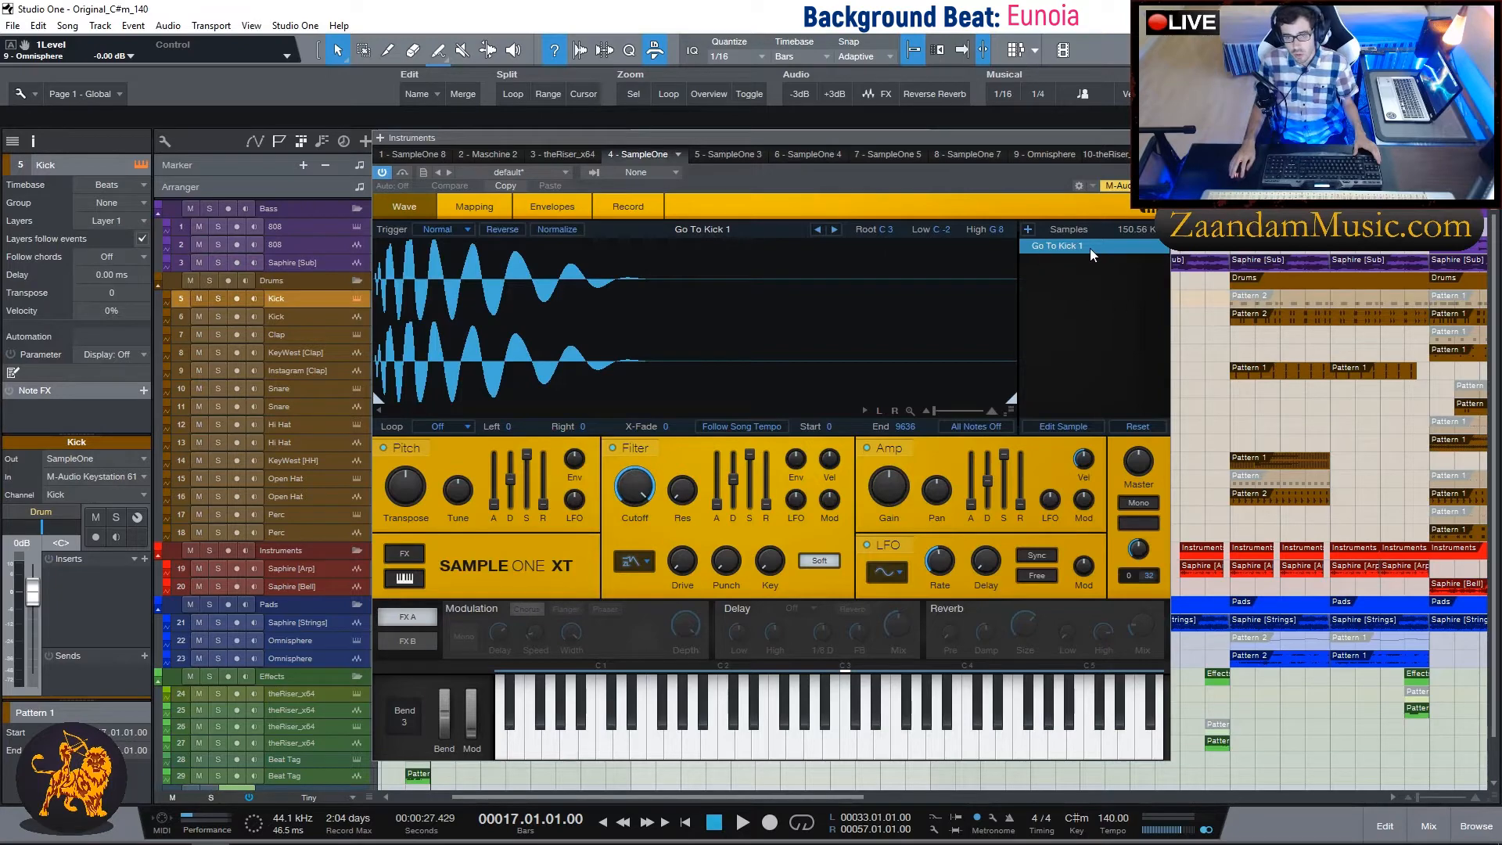
left_click(1162, 138)
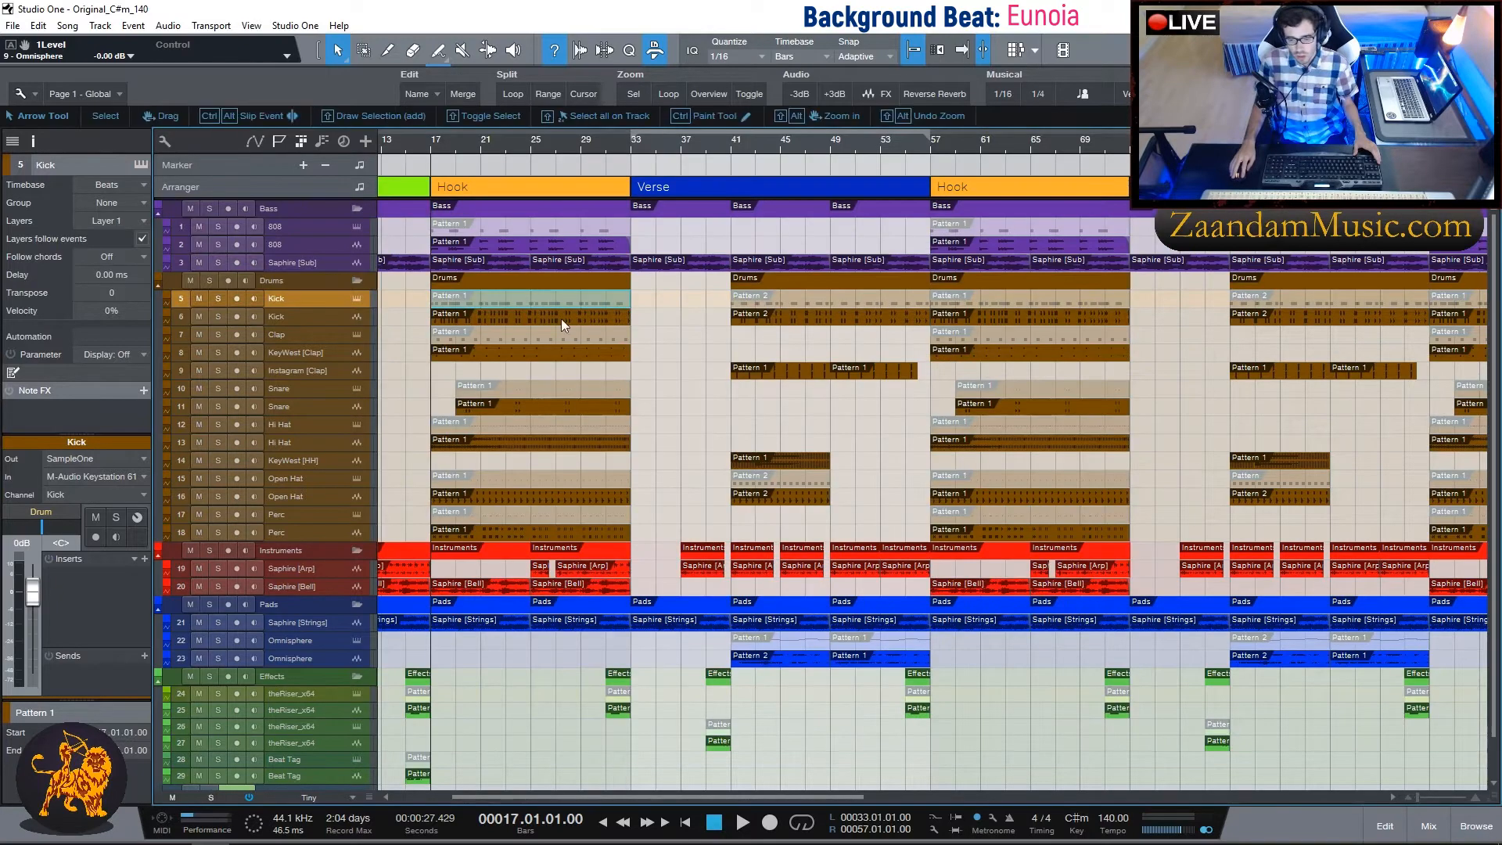
Solo the rendered Kick audio track 6 and listen to its hook pattern from bar 17.
left_click(454, 316)
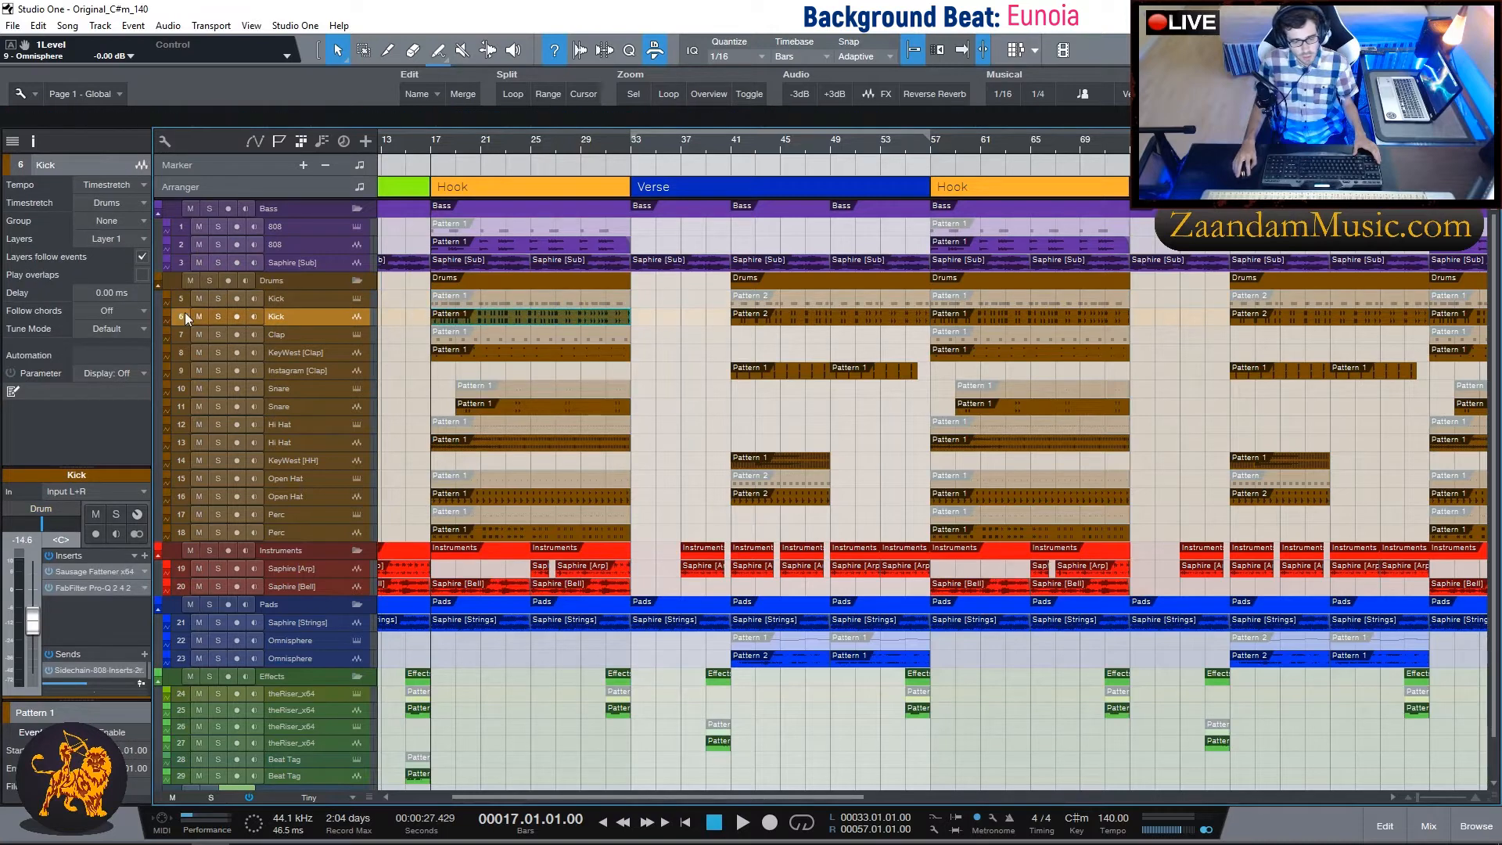
left_click(218, 316)
key("space")
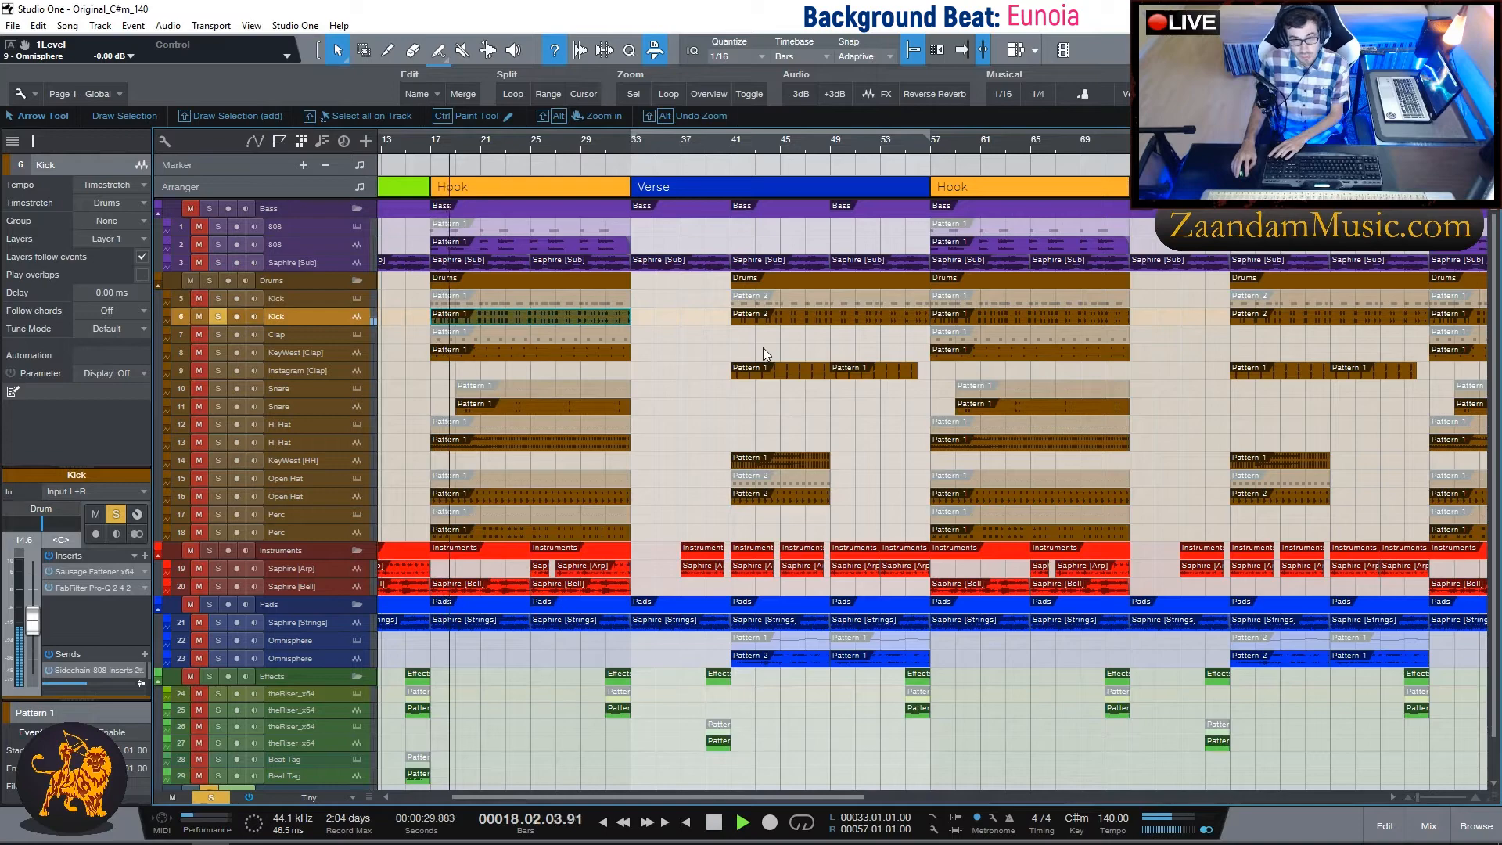
key("space")
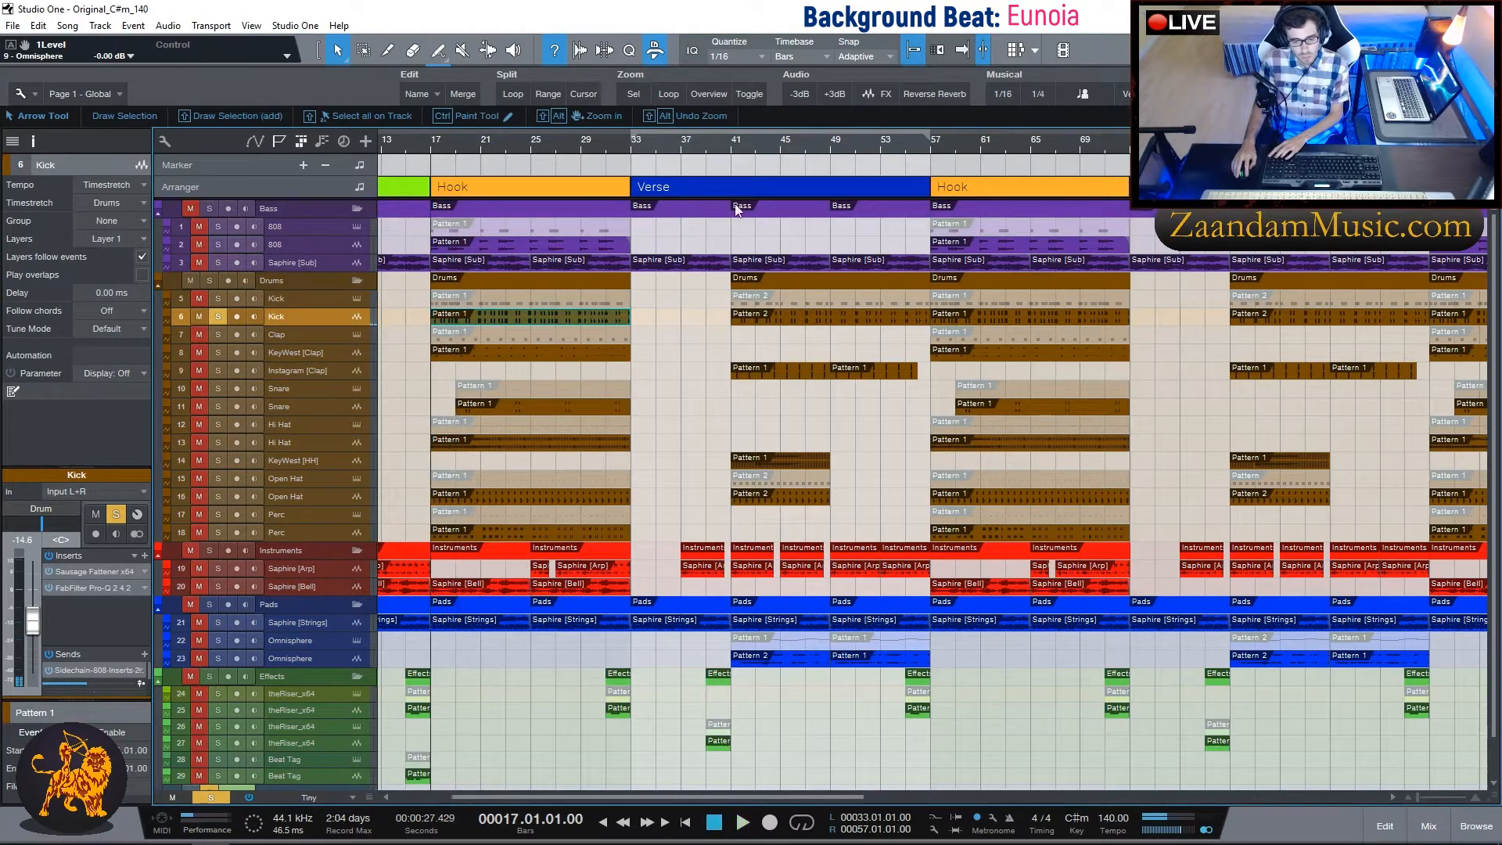
Listen to the soloed Kick's verse pattern from bar 41, then unsolo the track and stop playback.
left_click(733, 148)
key("space")
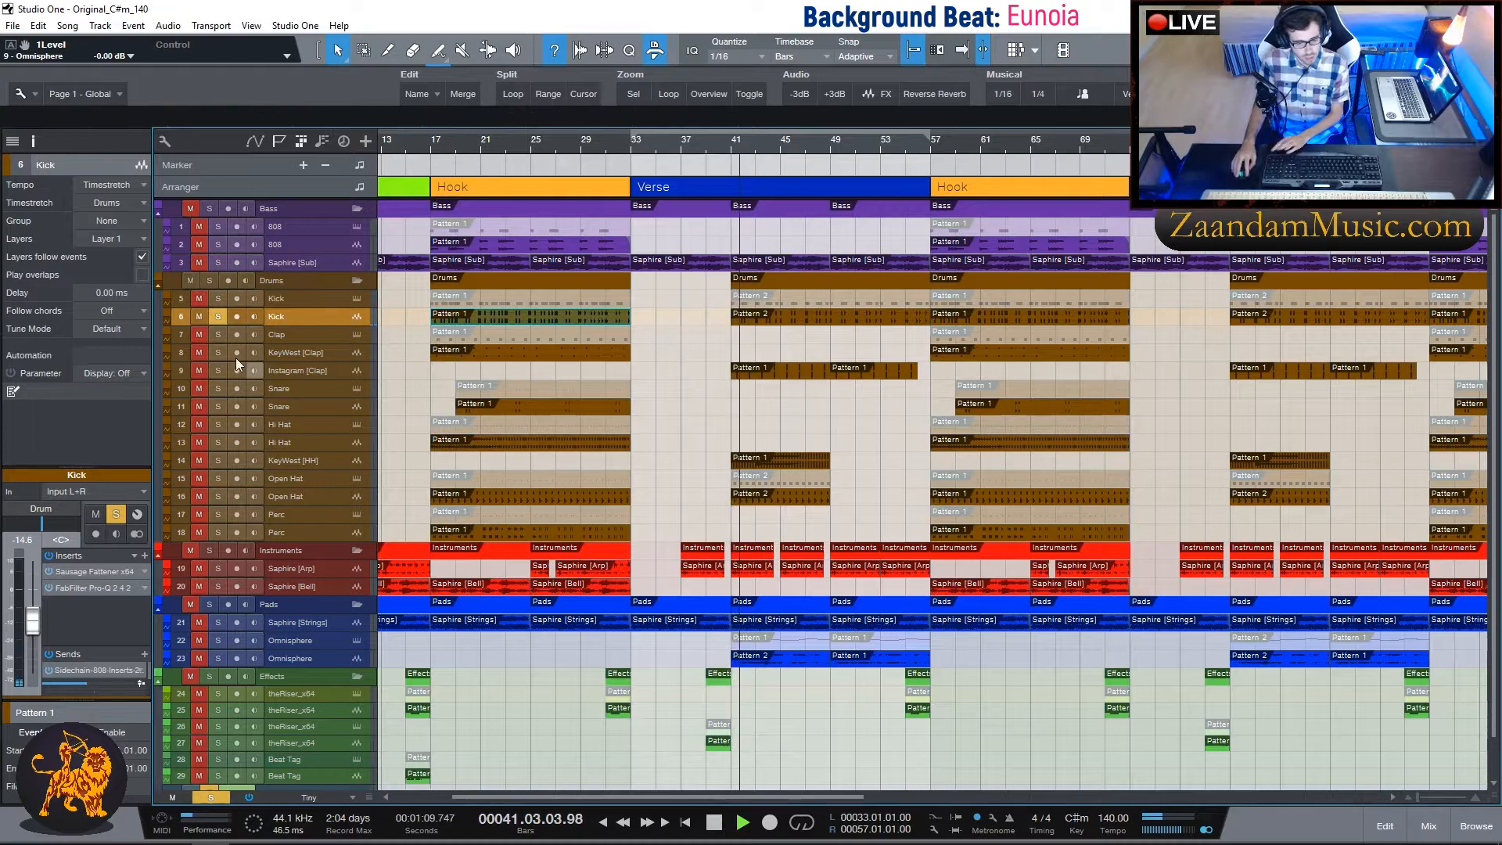
left_click(218, 316)
key("space")
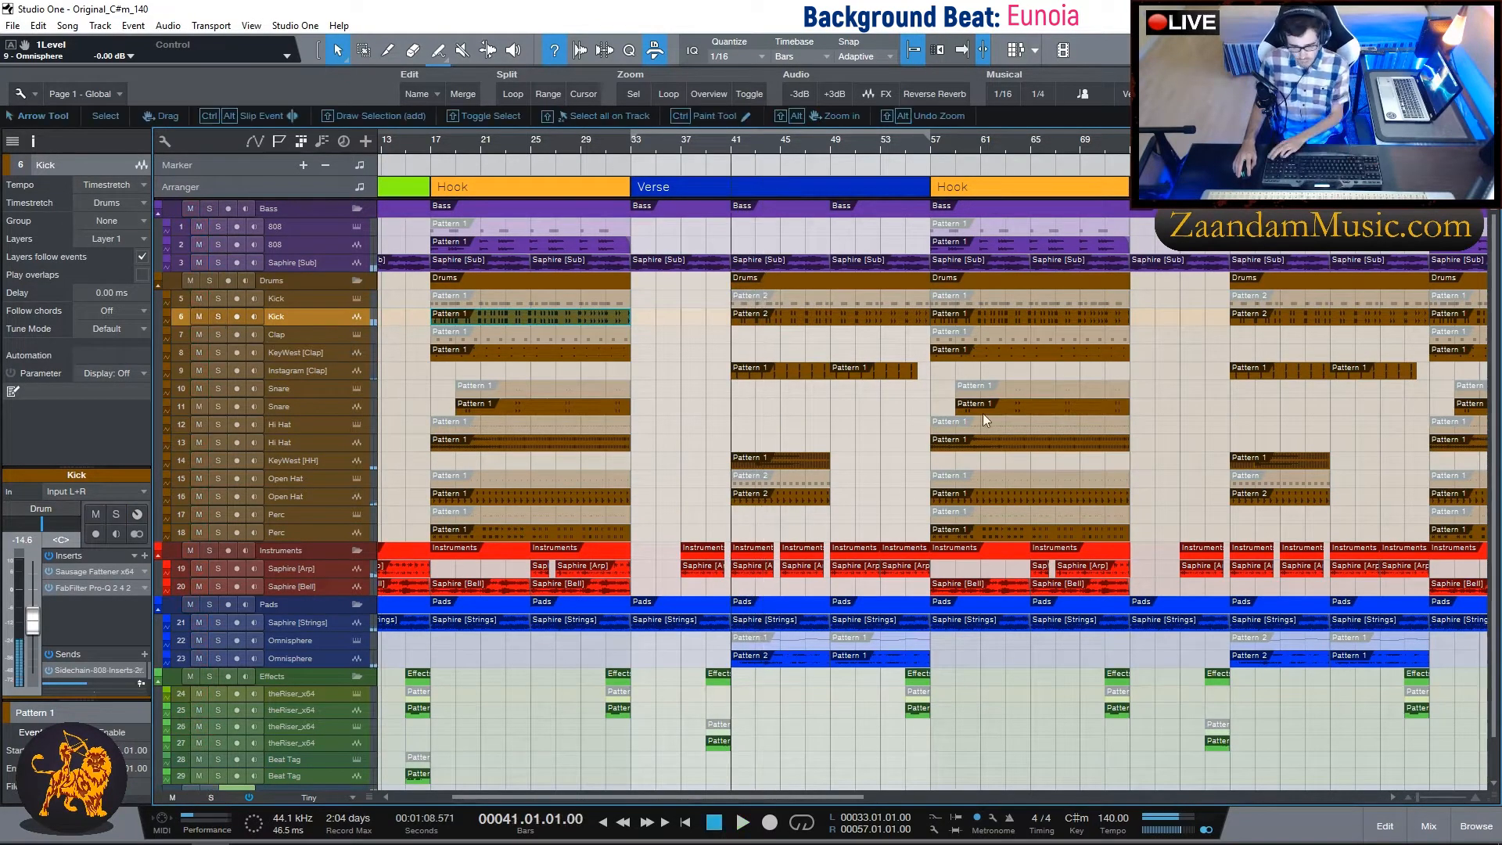
Open the Clap track's sampler instrument to view its loaded sample, then close it.
left_click(289, 335)
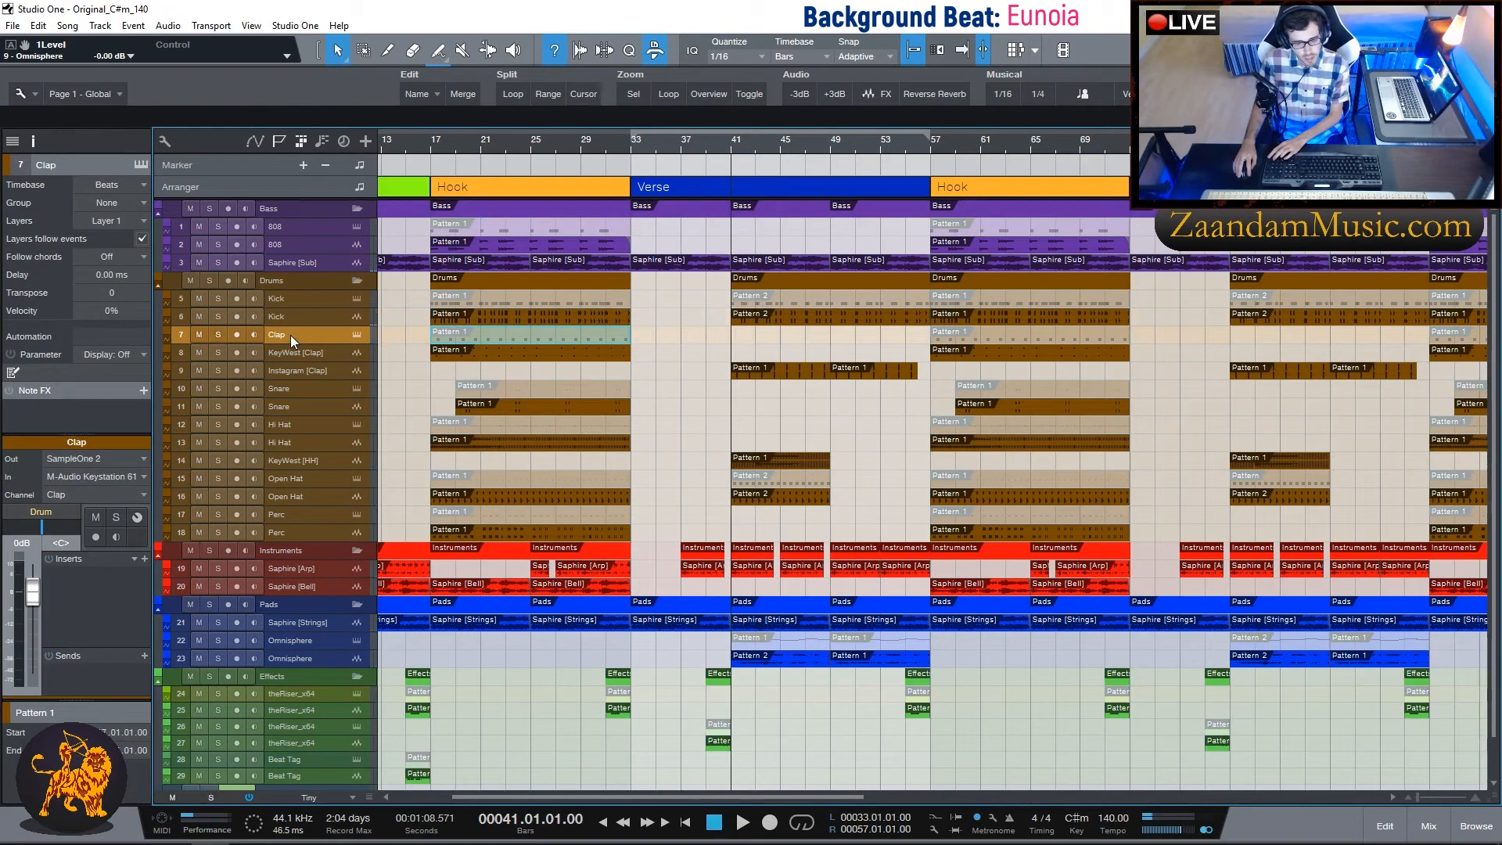
left_click(356, 335)
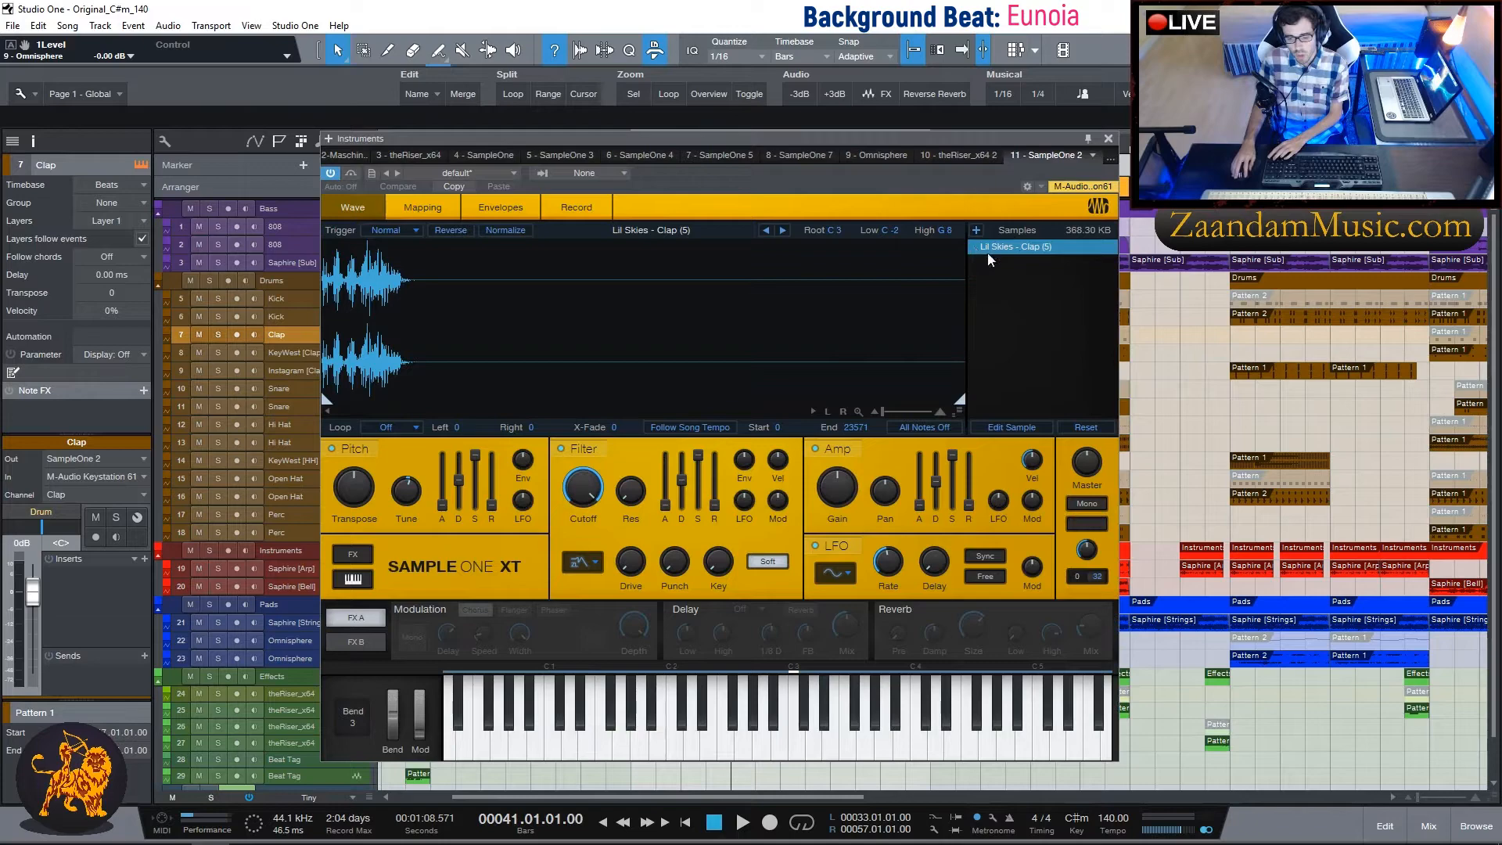
left_click(1108, 138)
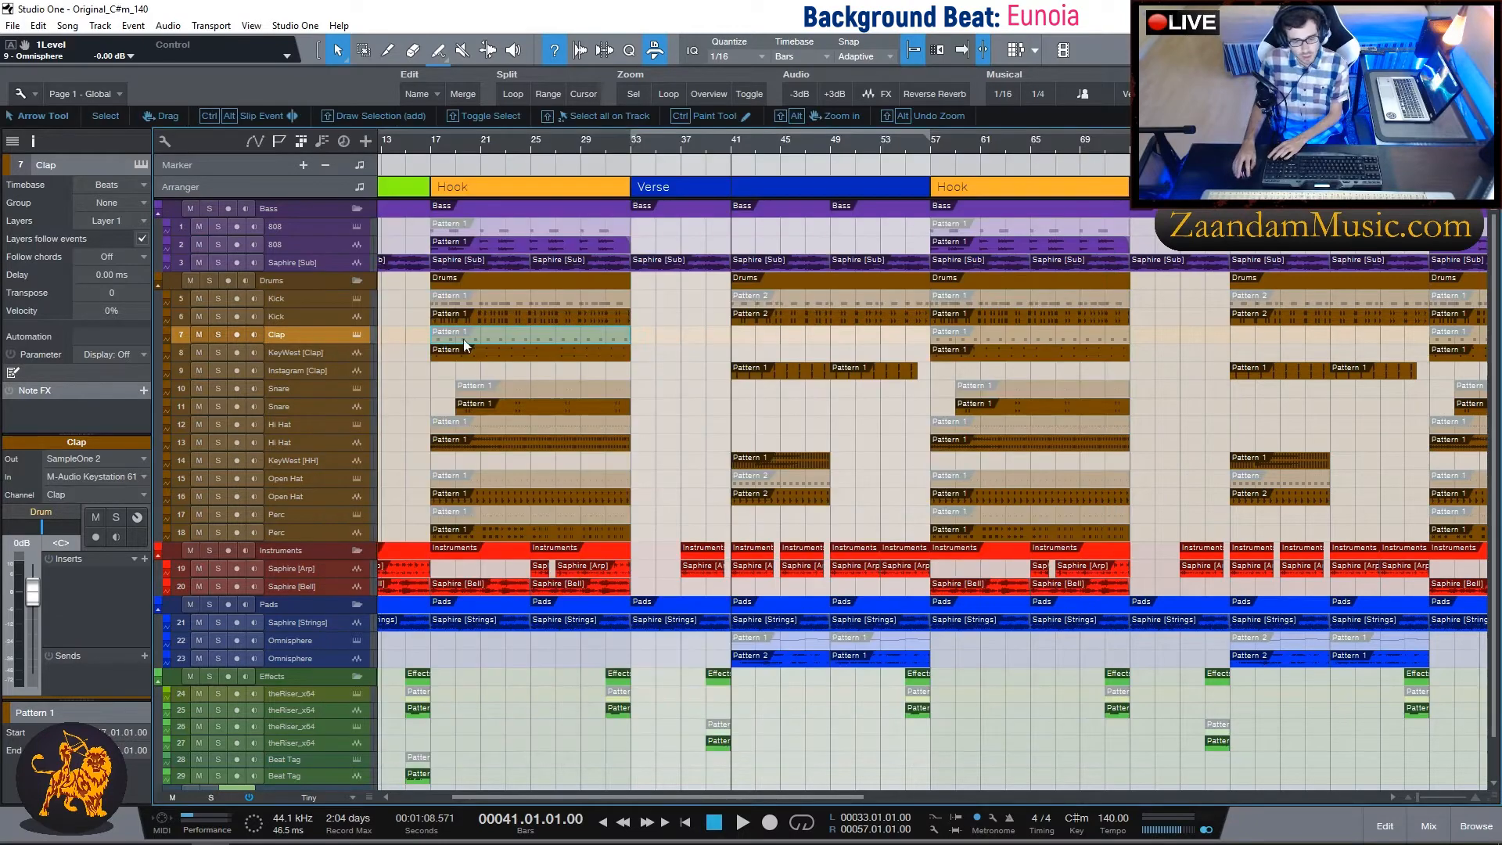
Solo the KeyWest [Clap] track and listen to its hook pattern from bar 17.
left_click(327, 355)
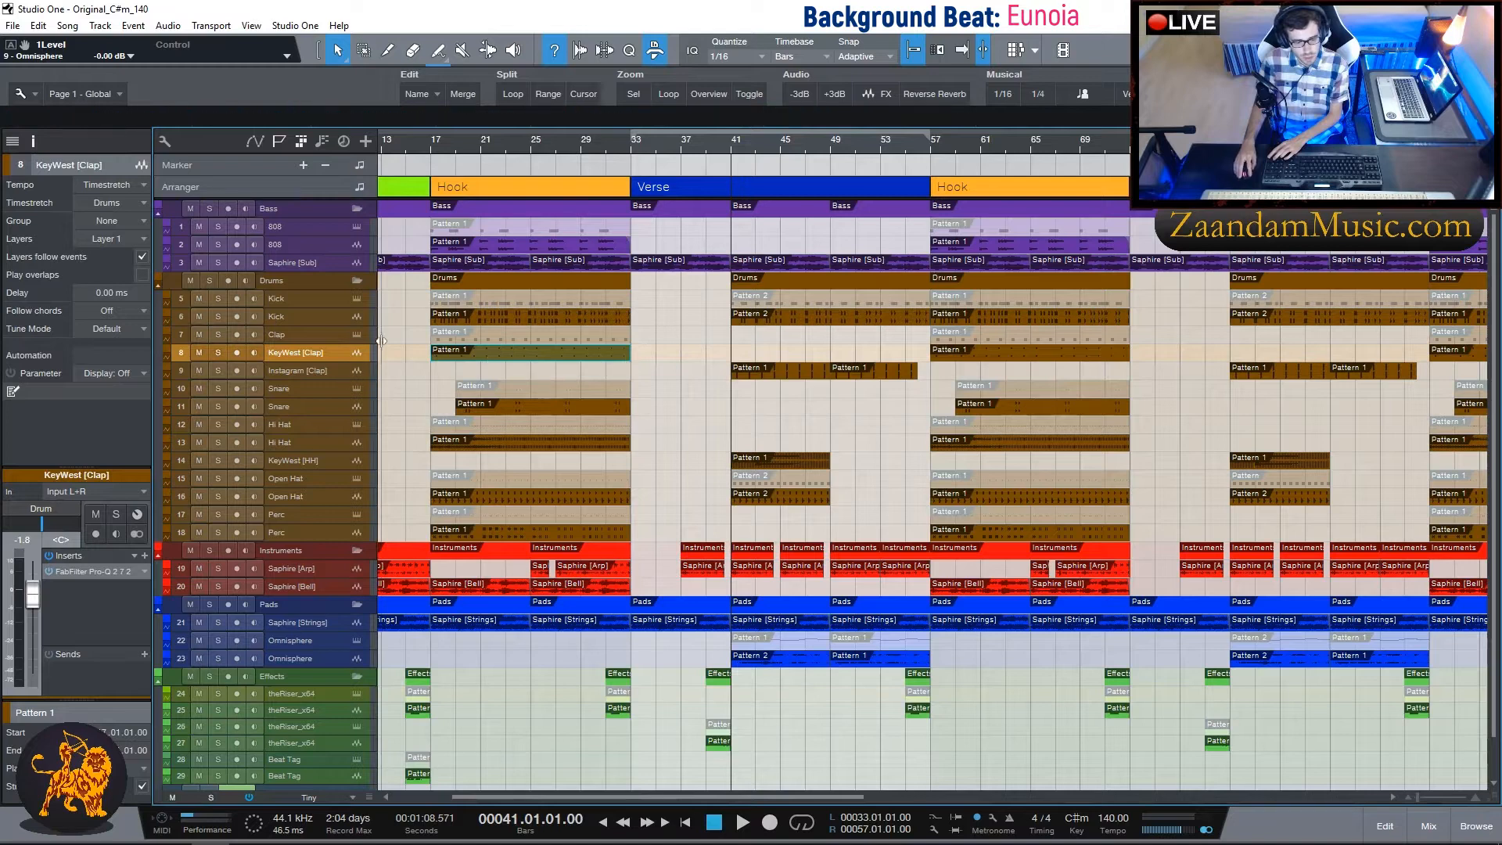
key("space")
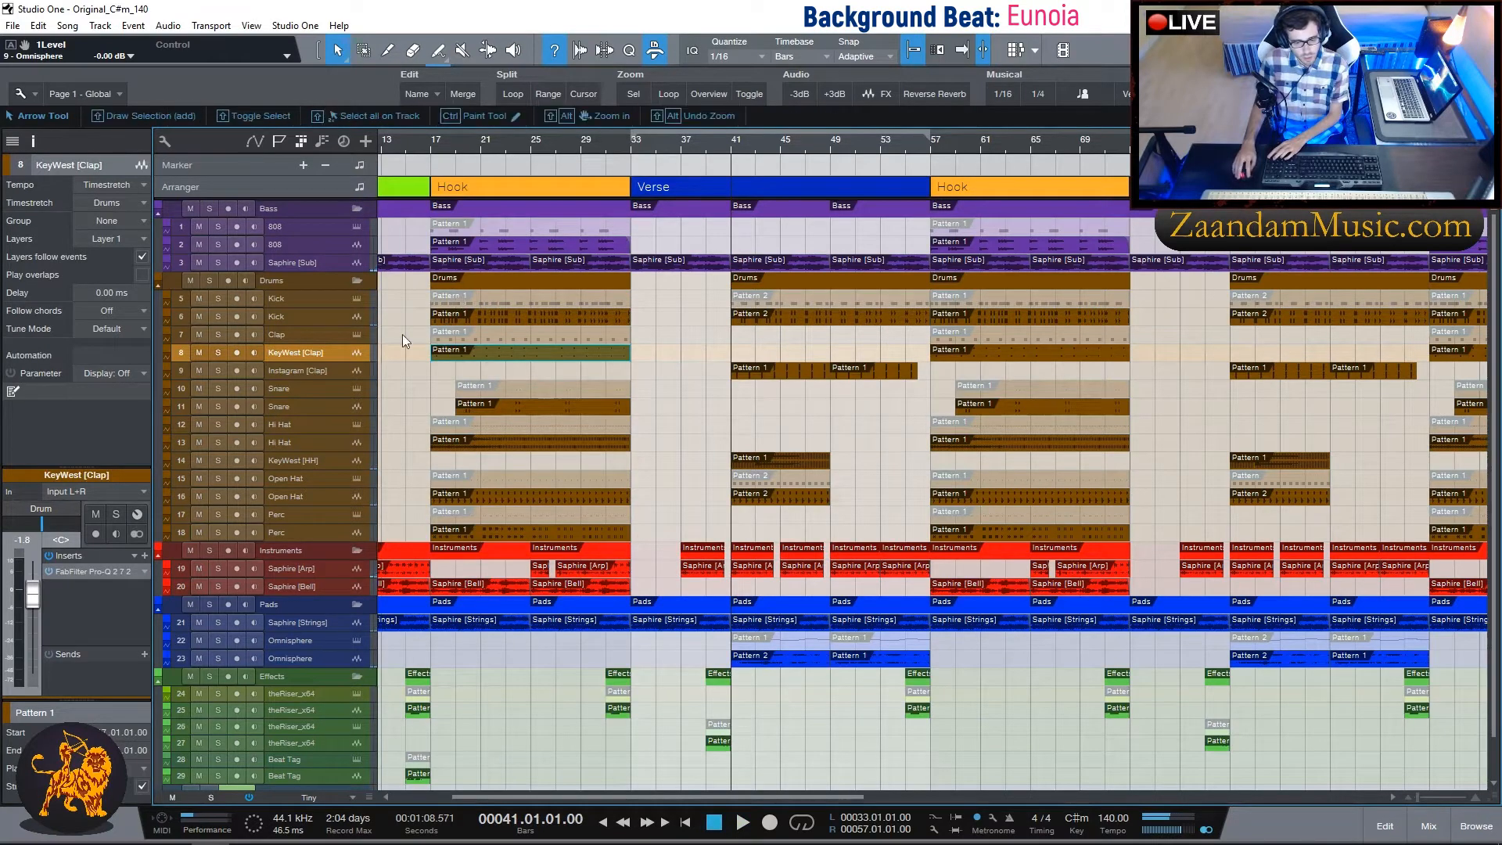
left_click(221, 353)
key("space")
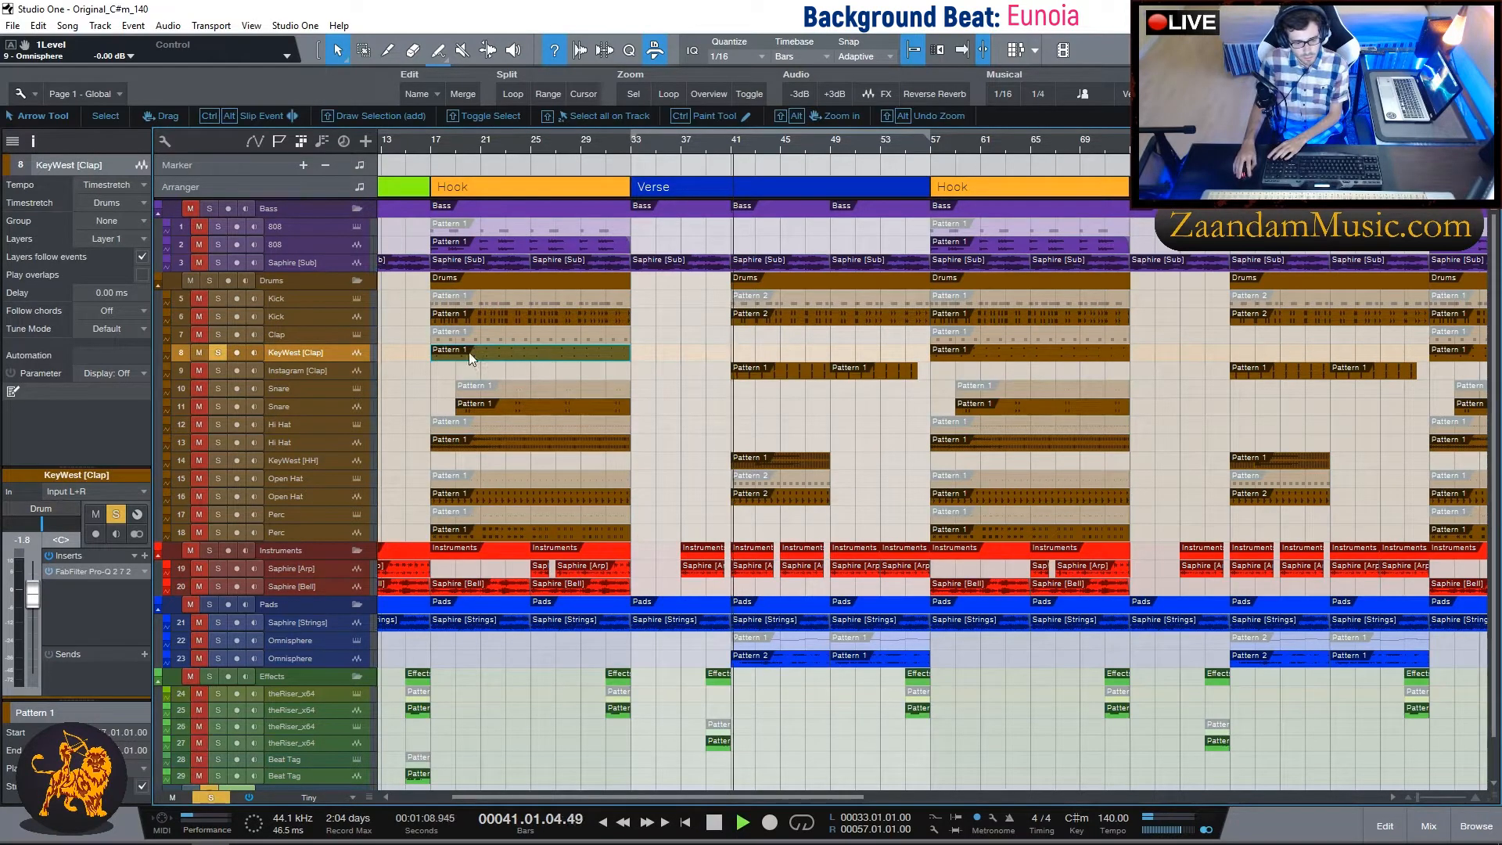
left_click(433, 147)
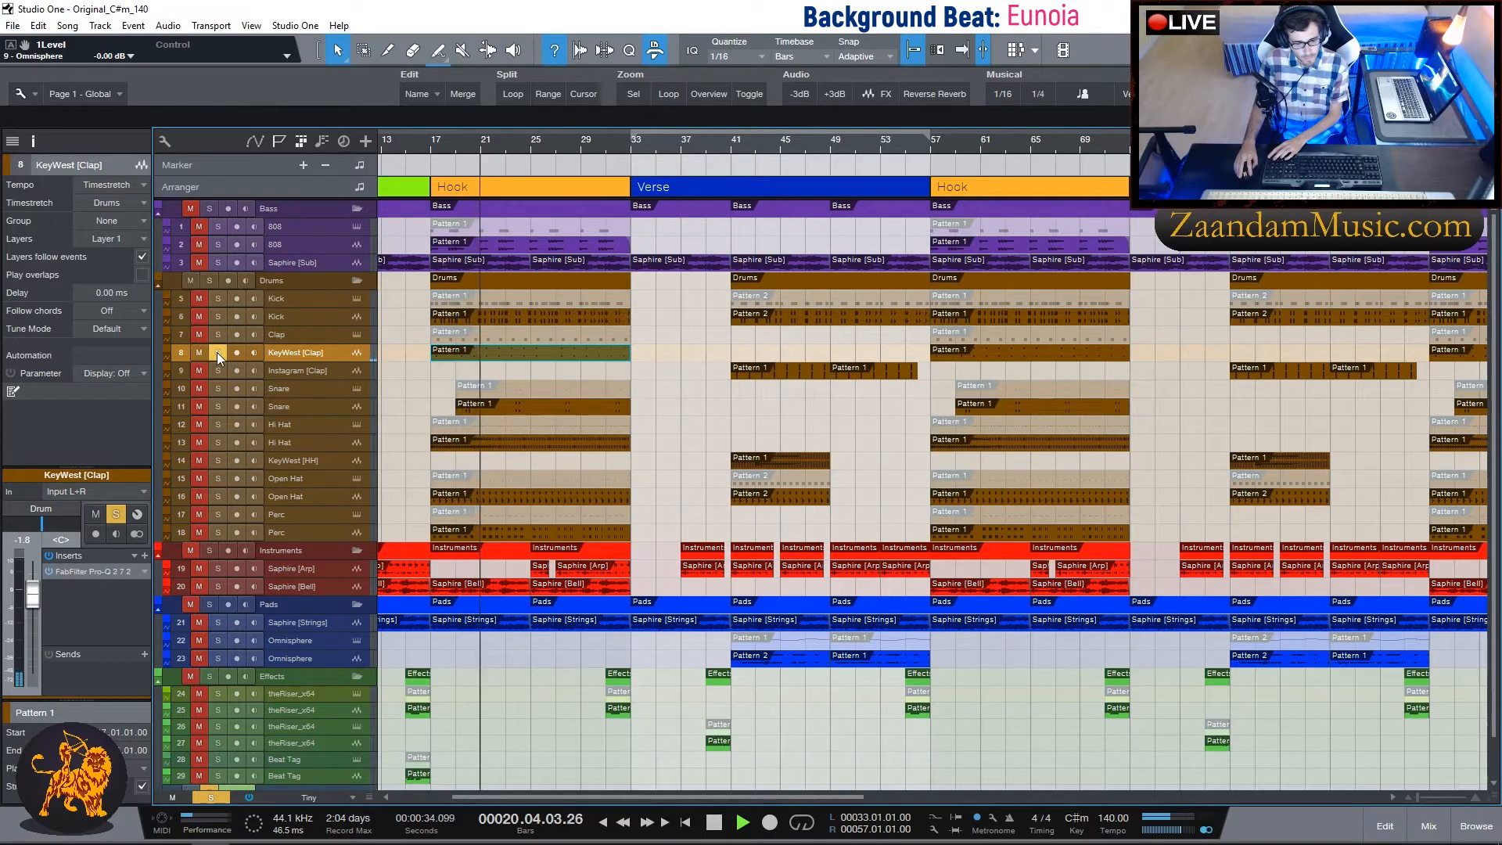
key("space")
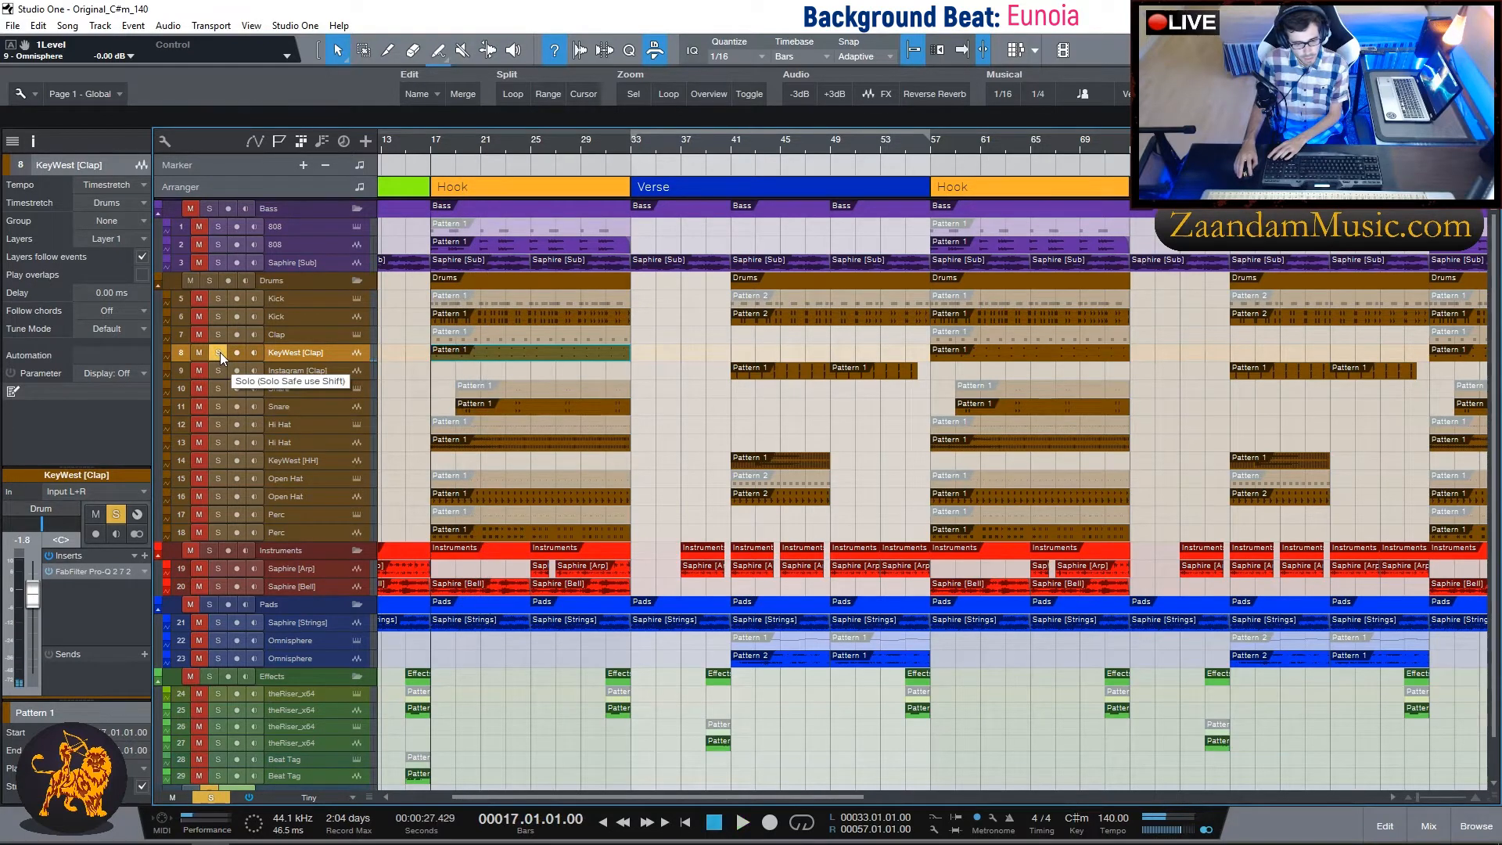
Listen to the soloed Instagram [Clap] track's verse pattern from bar 41.
left_click(316, 373)
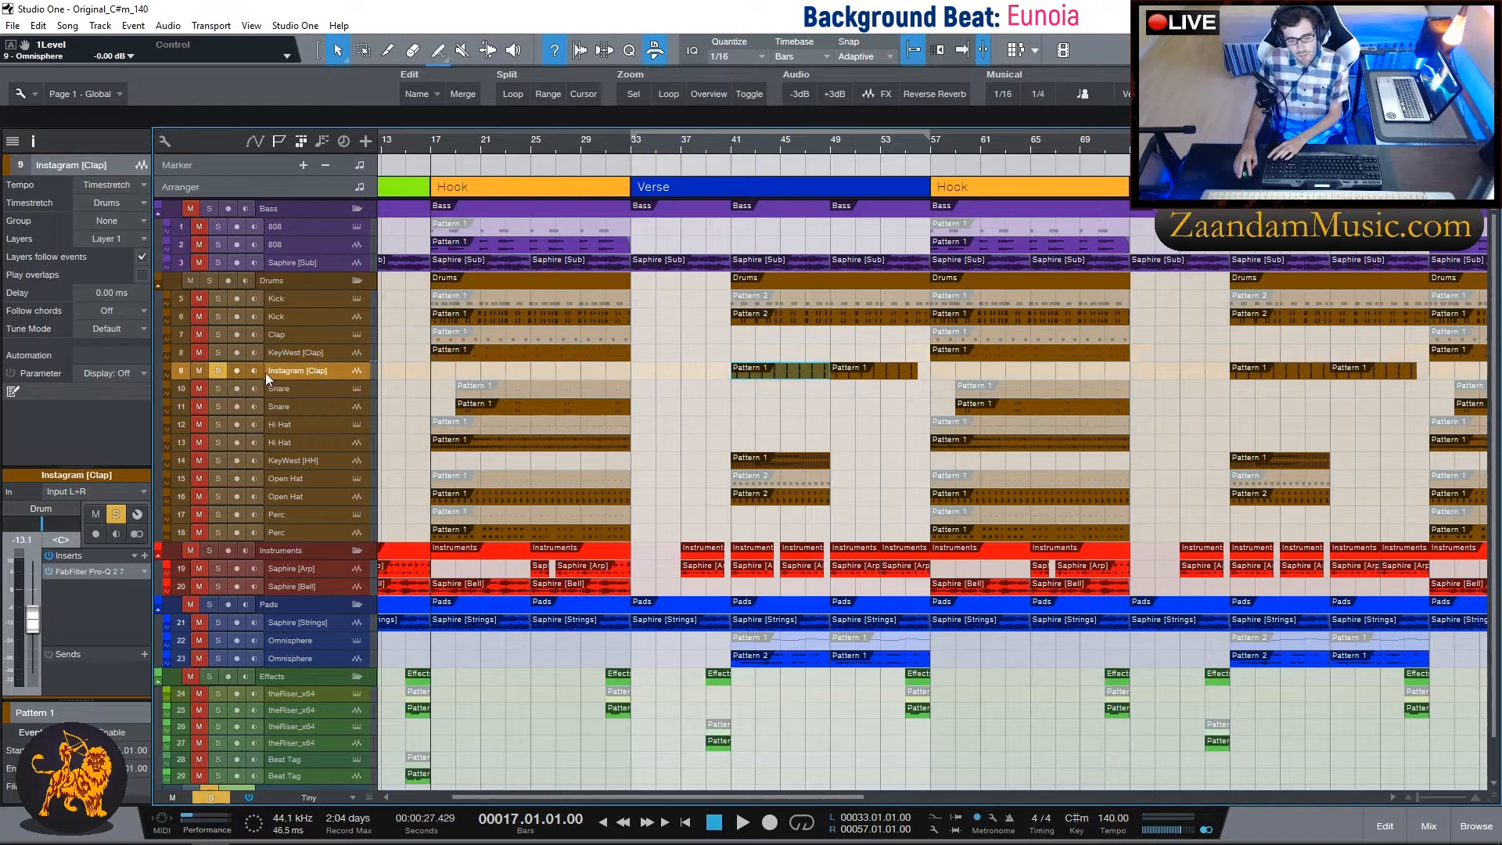
left_click(731, 146)
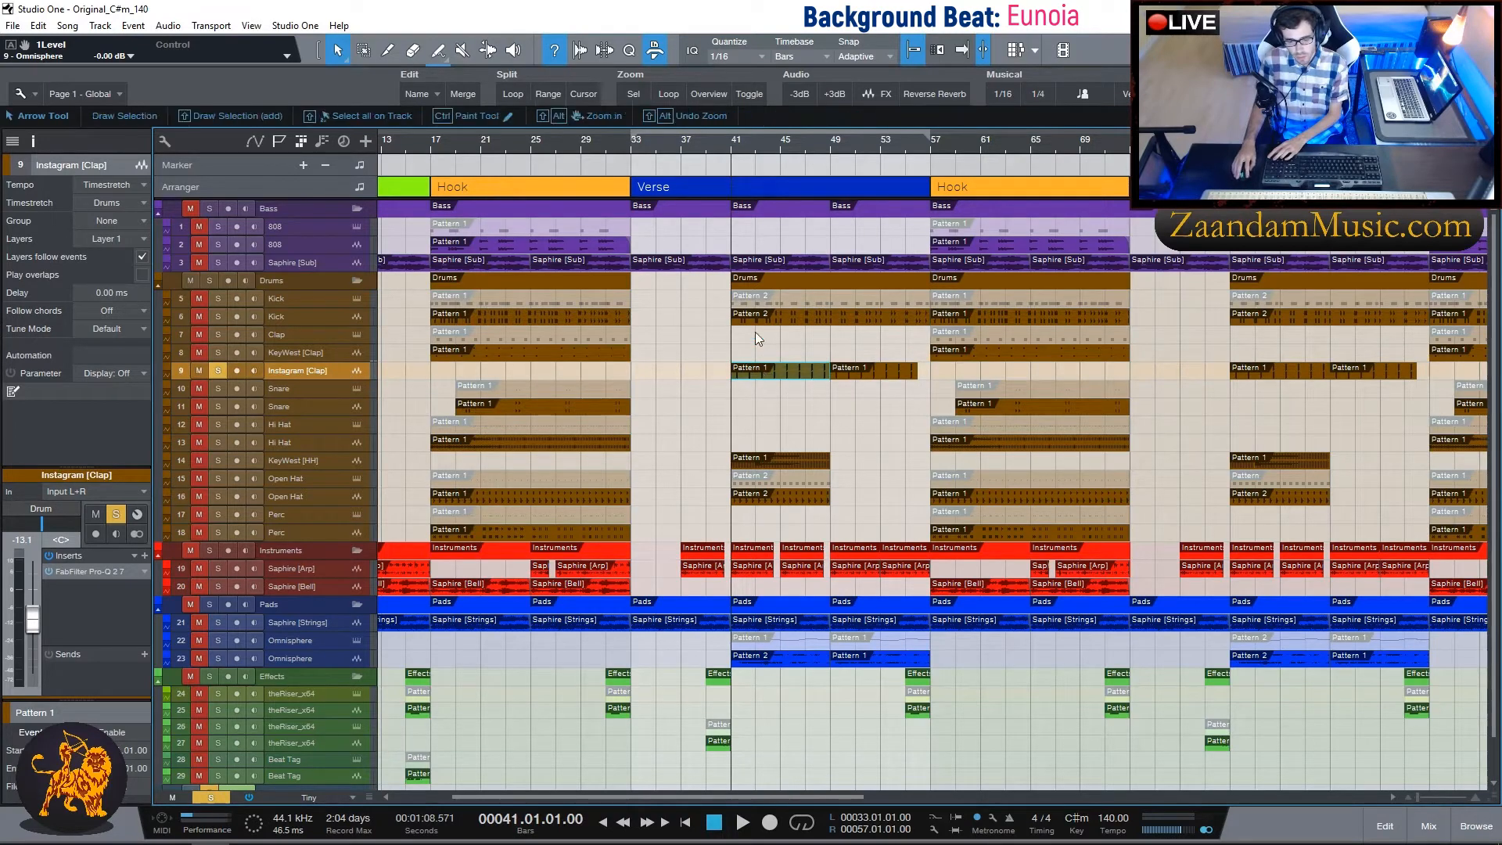
key("space")
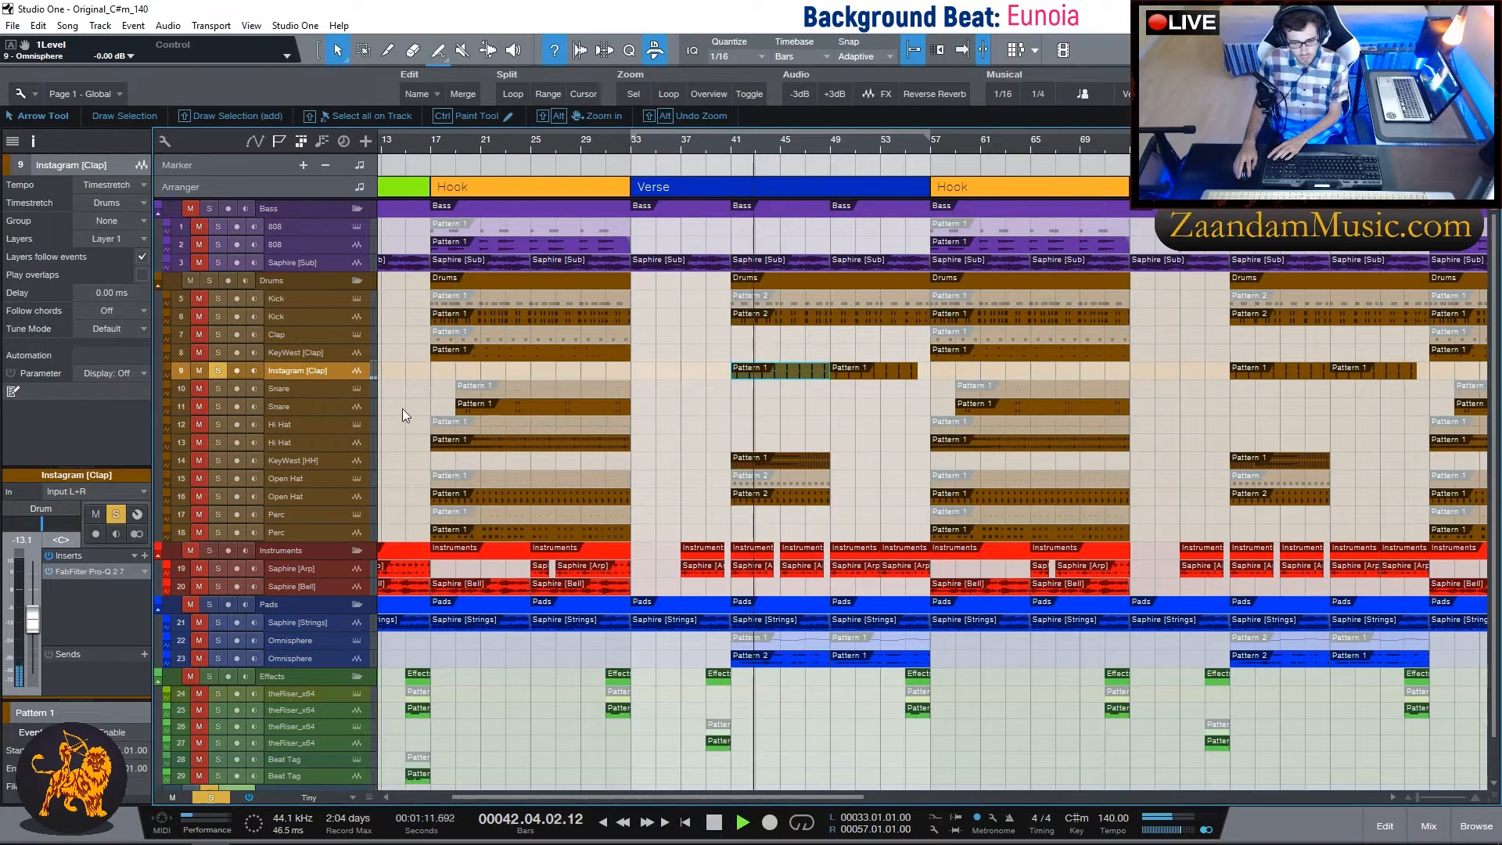
key("space")
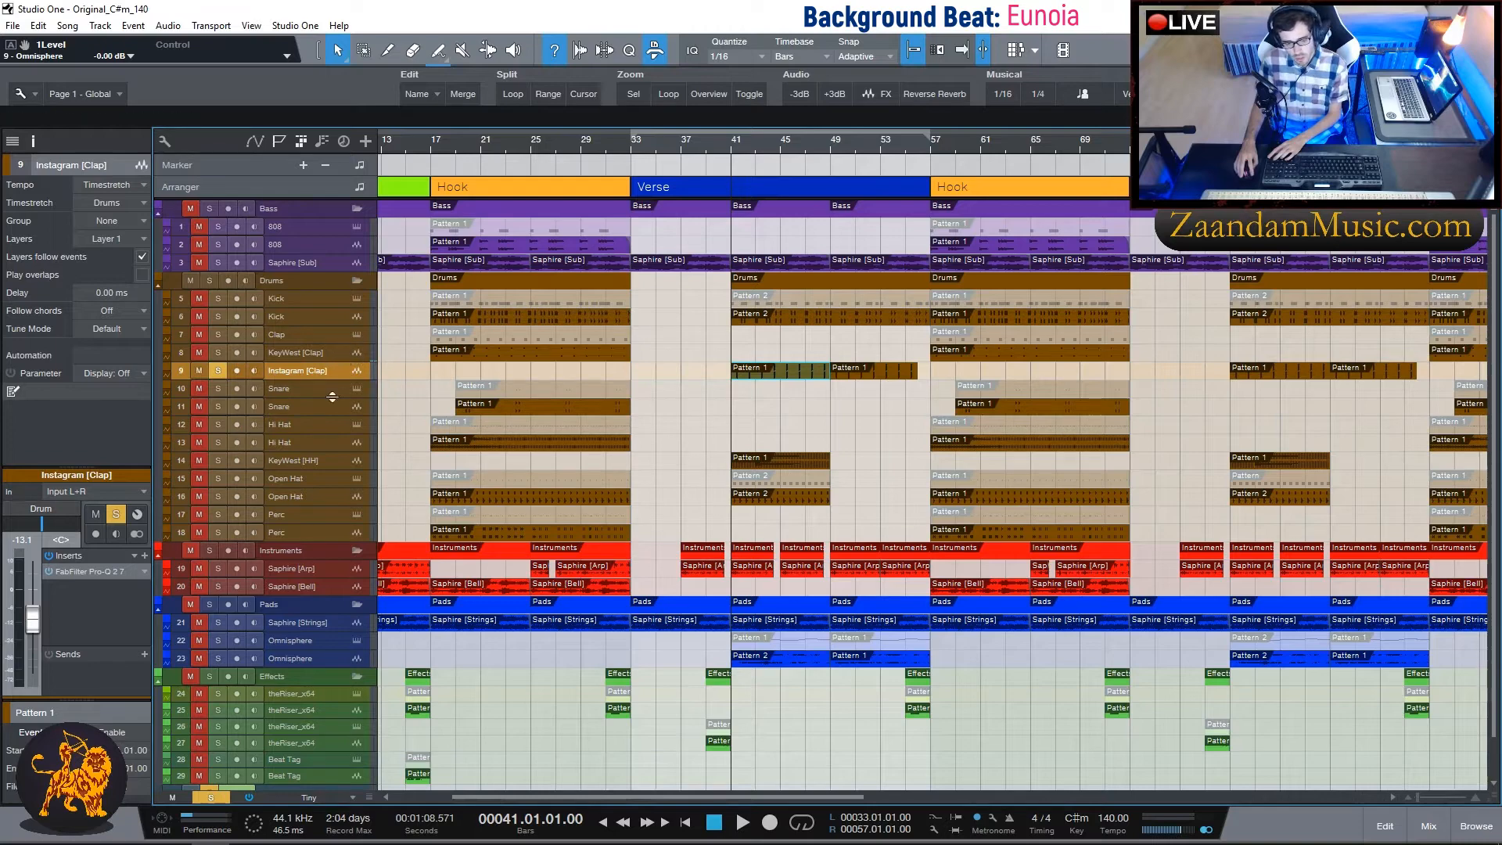
View the sample loaded in the Snare track's sampler, close it, and open the track's hook pattern in the note editor.
left_click(310, 388)
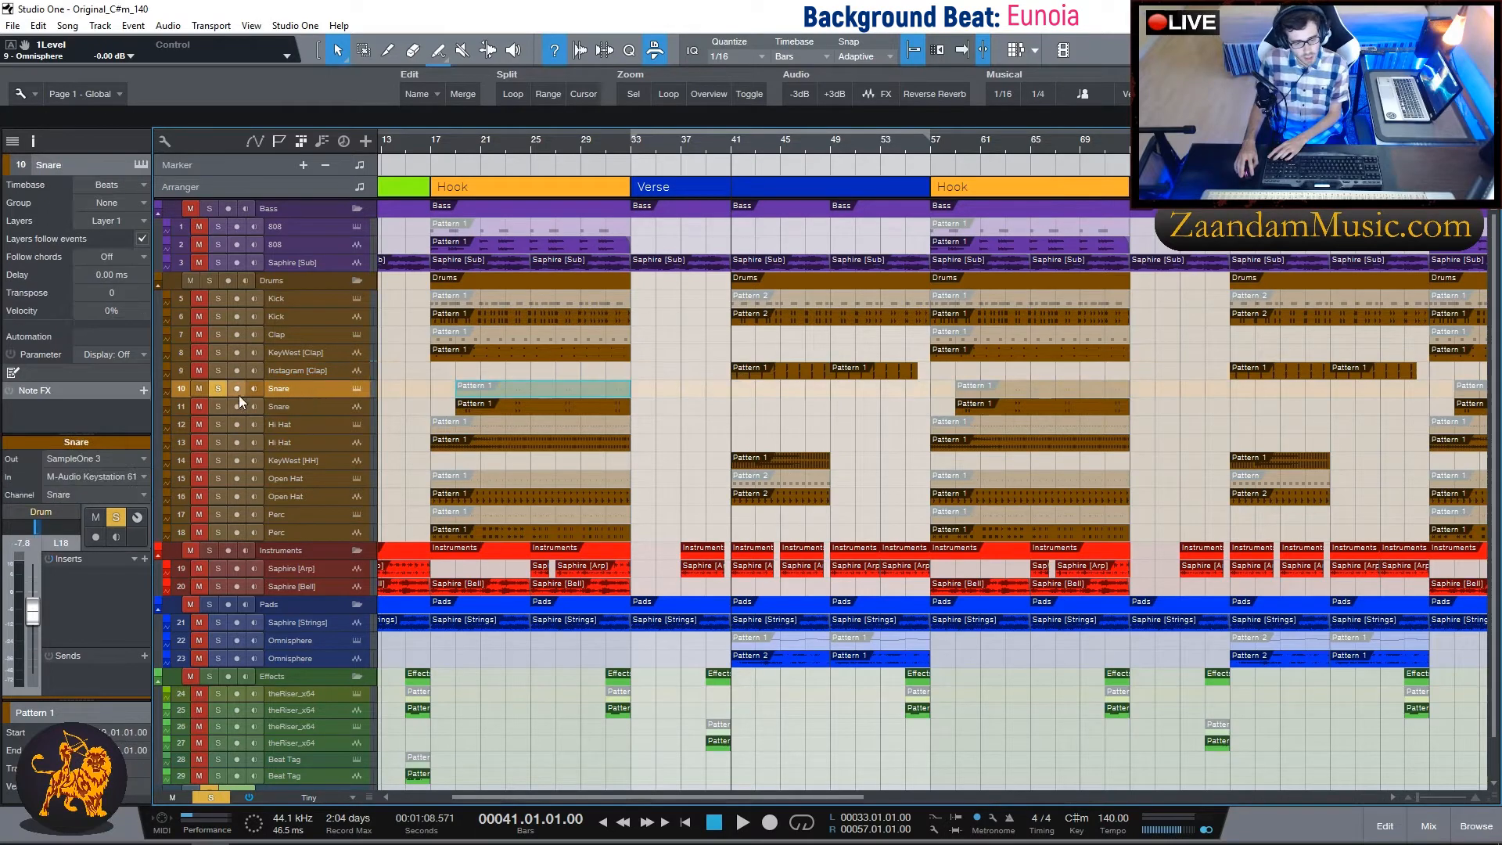
left_click(356, 389)
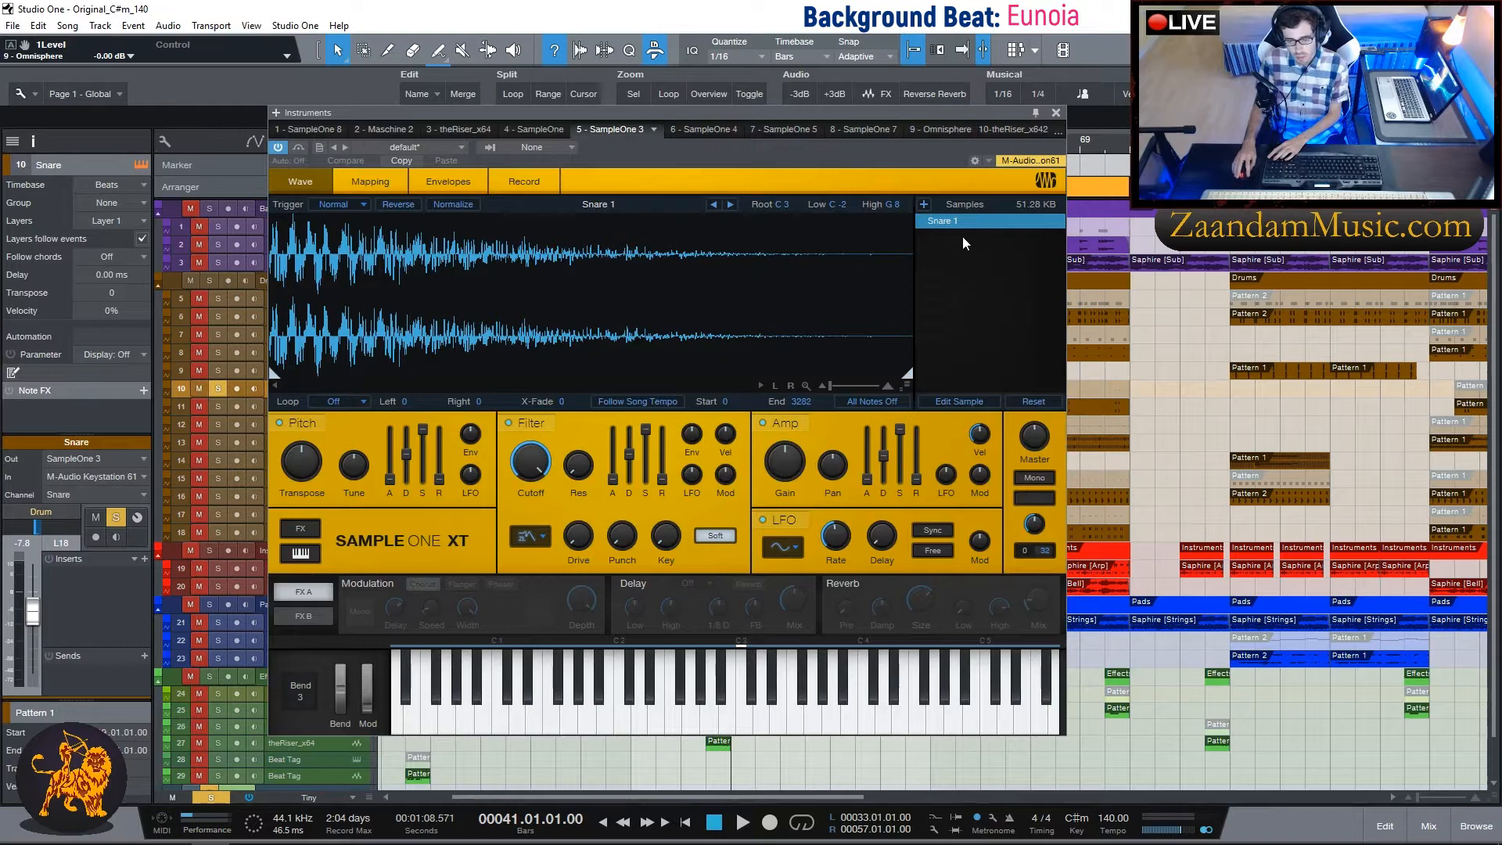
left_click(1055, 113)
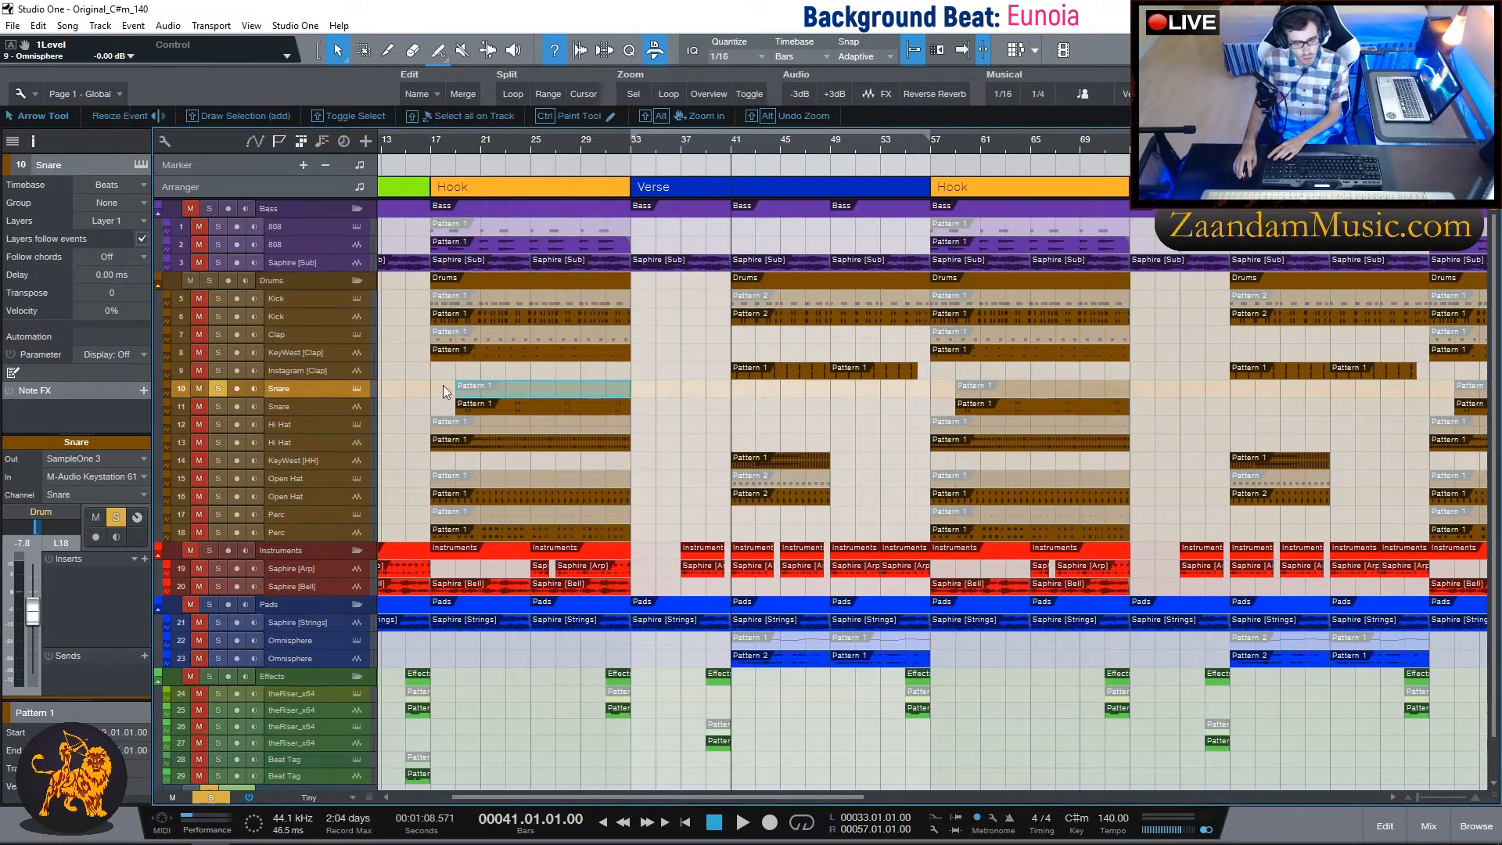
double_click(547, 385)
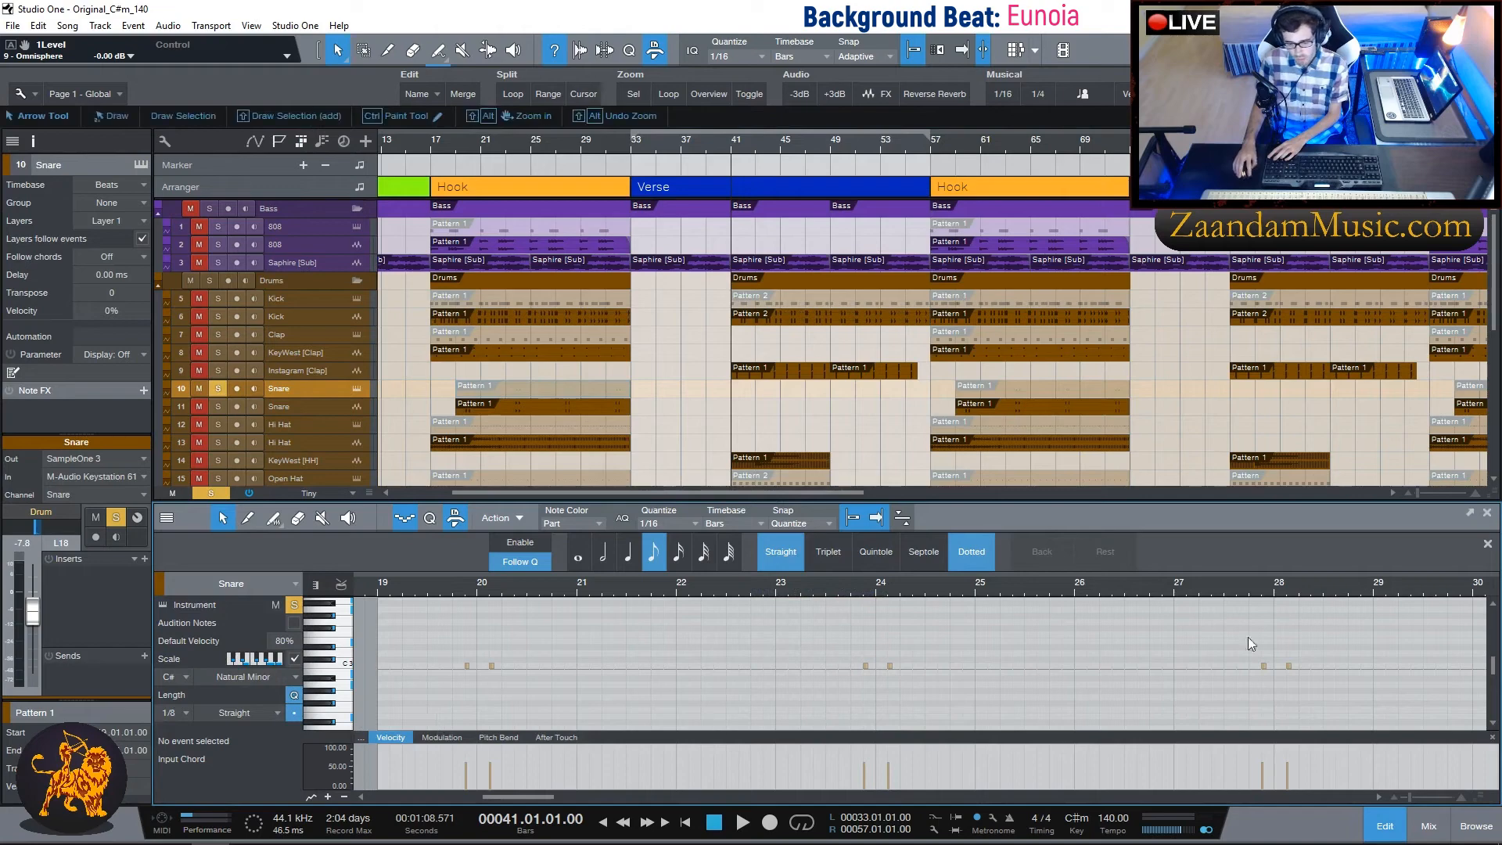
Listen to the rendered Snare audio on track 11 from bar 19, then stop playback and unsolo the track.
left_click(502, 407)
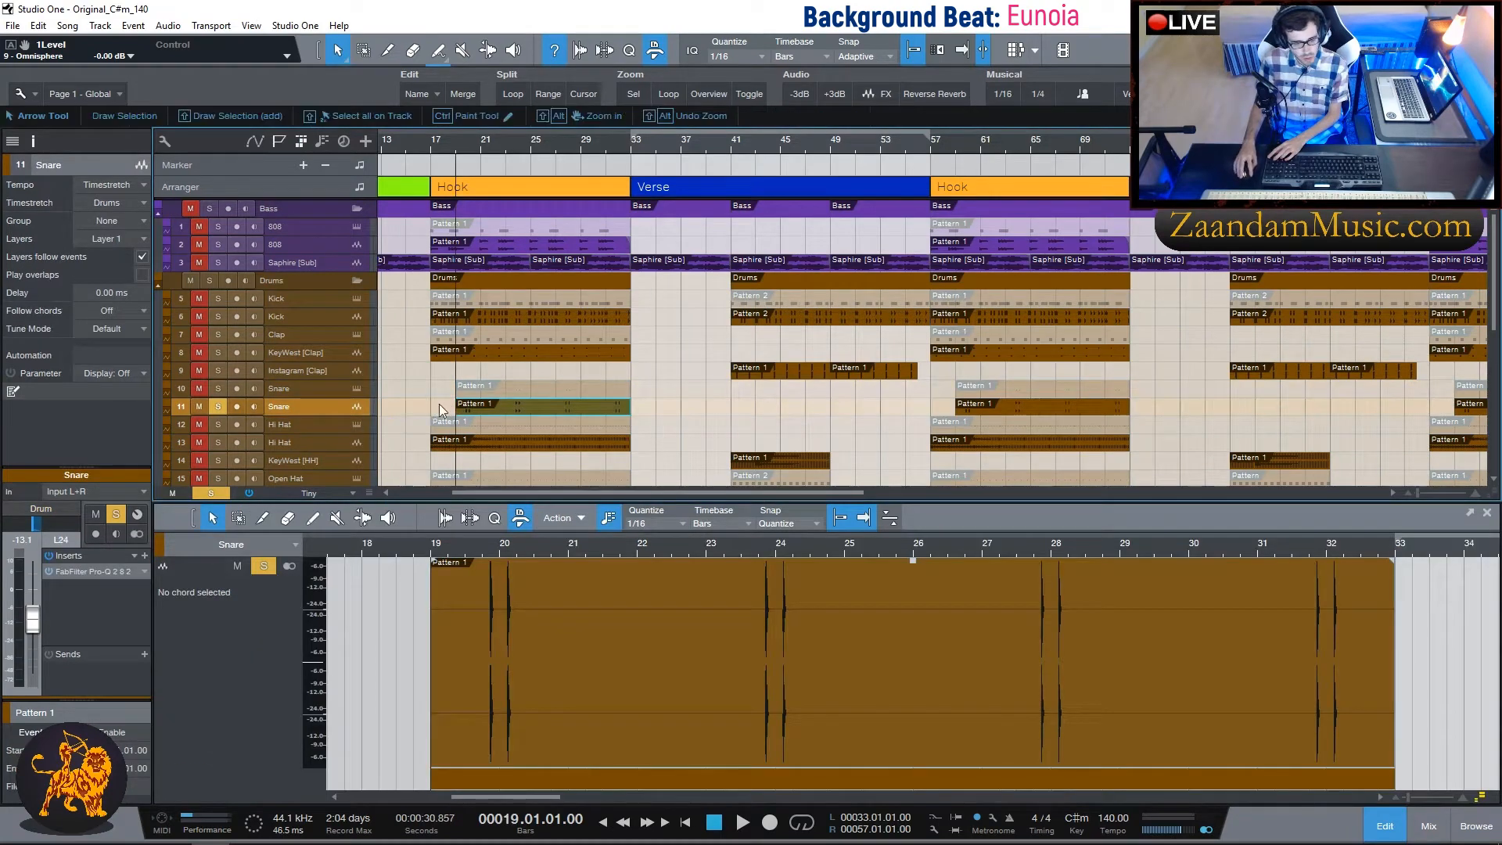
key("space")
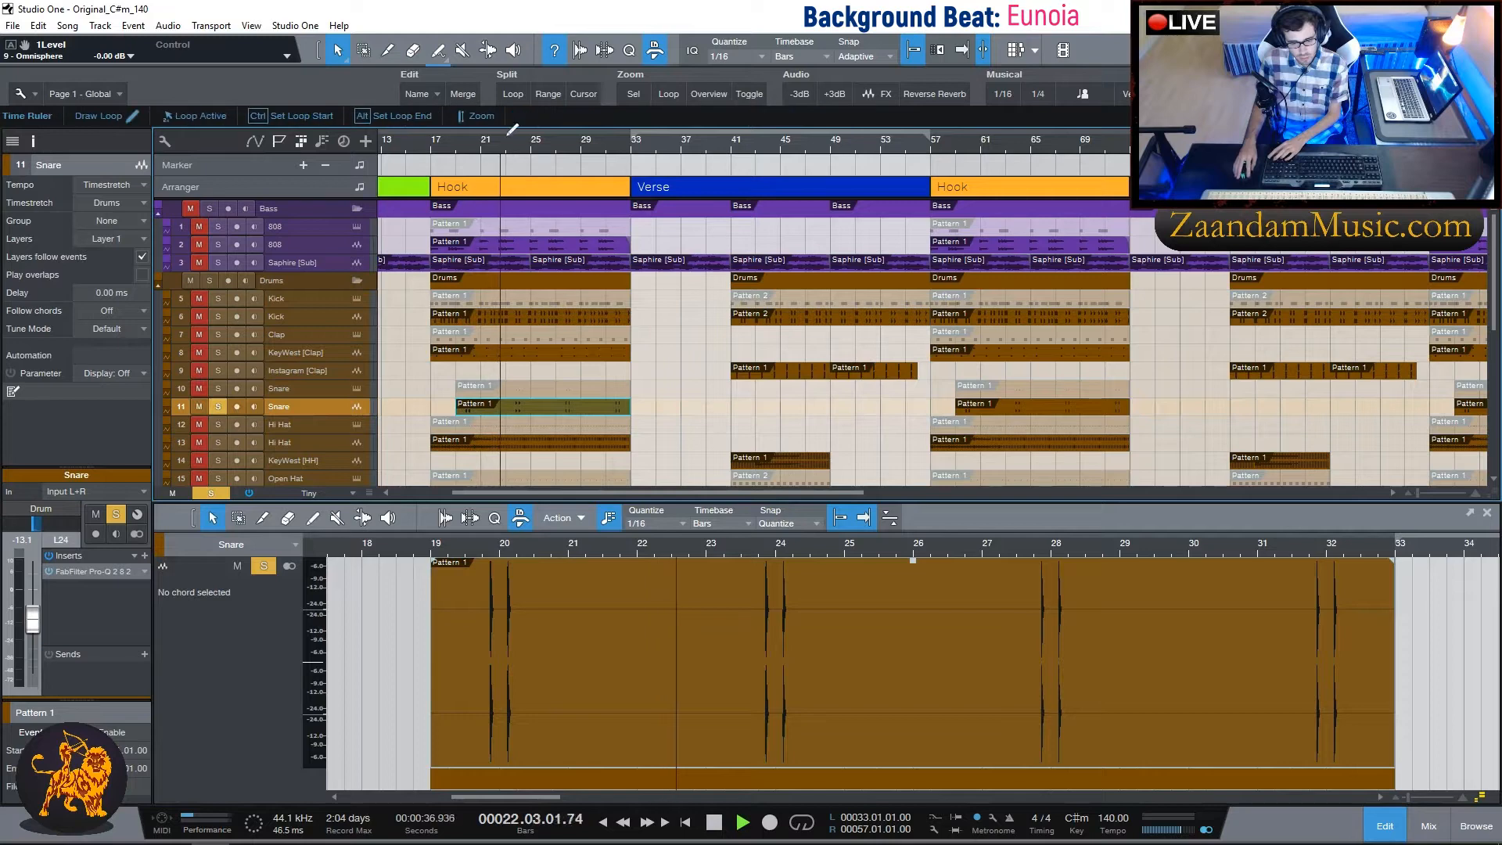
key("space")
left_click(218, 406)
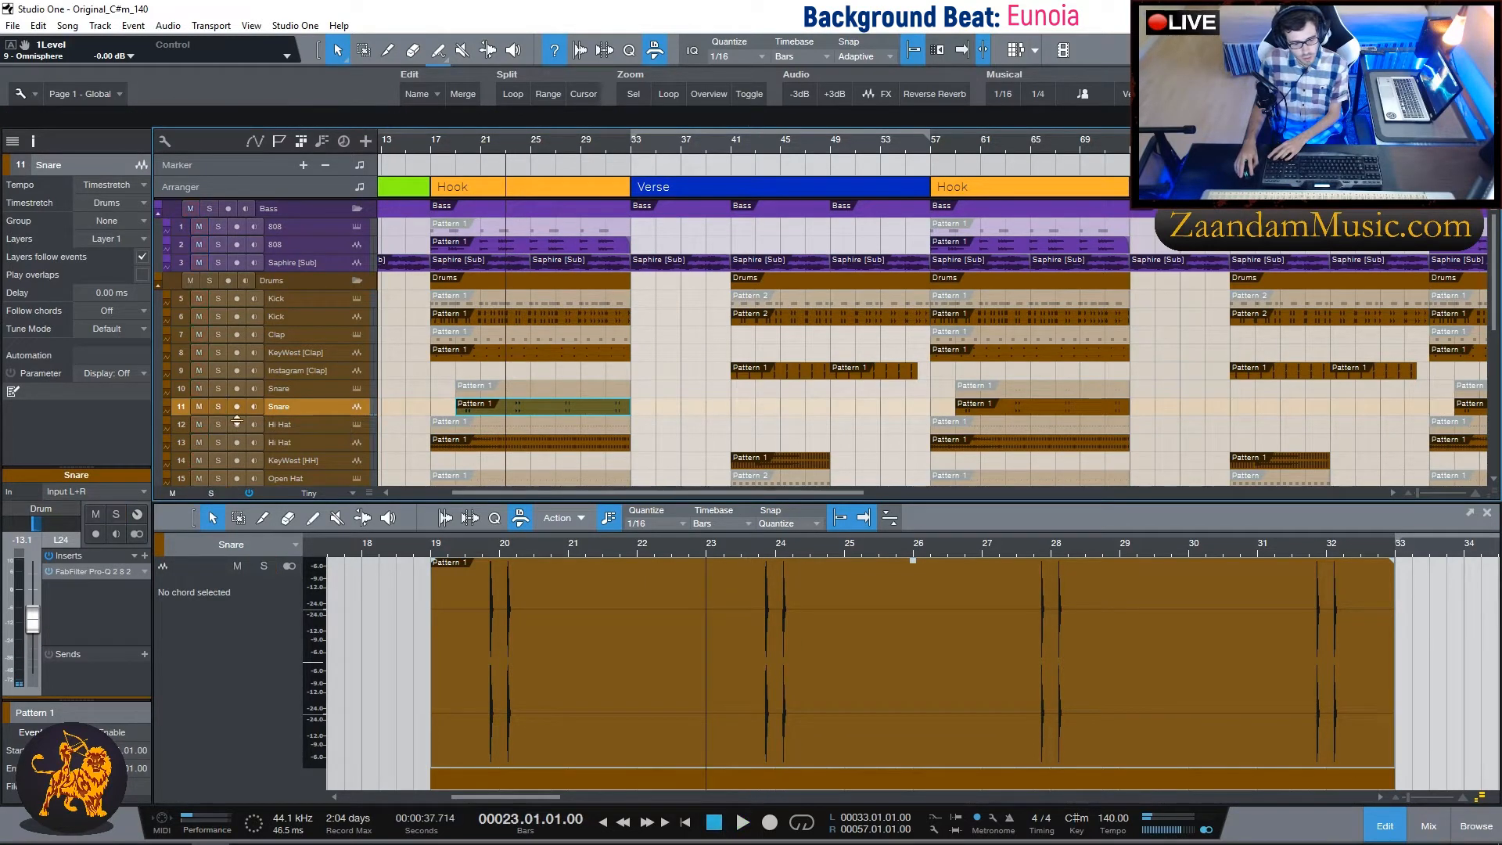
View the sample loaded in the Hi Hat track's sampler, close it, and show the track's hook pattern from bar 17 in the note editor.
left_click(303, 429)
left_click(354, 423)
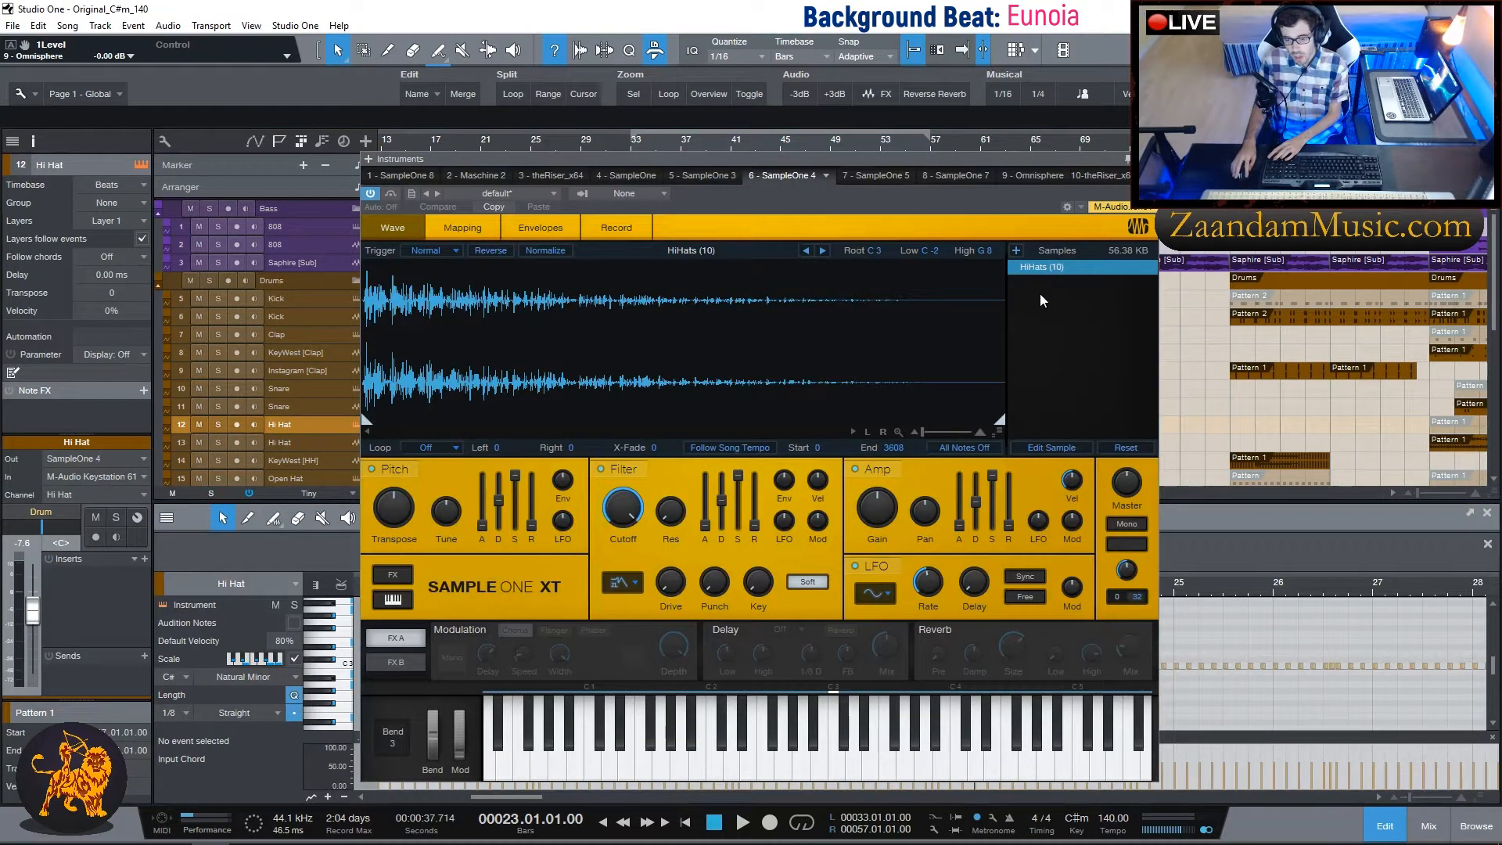
key("Escape")
left_click(434, 144)
left_click(461, 443)
double_click(478, 425)
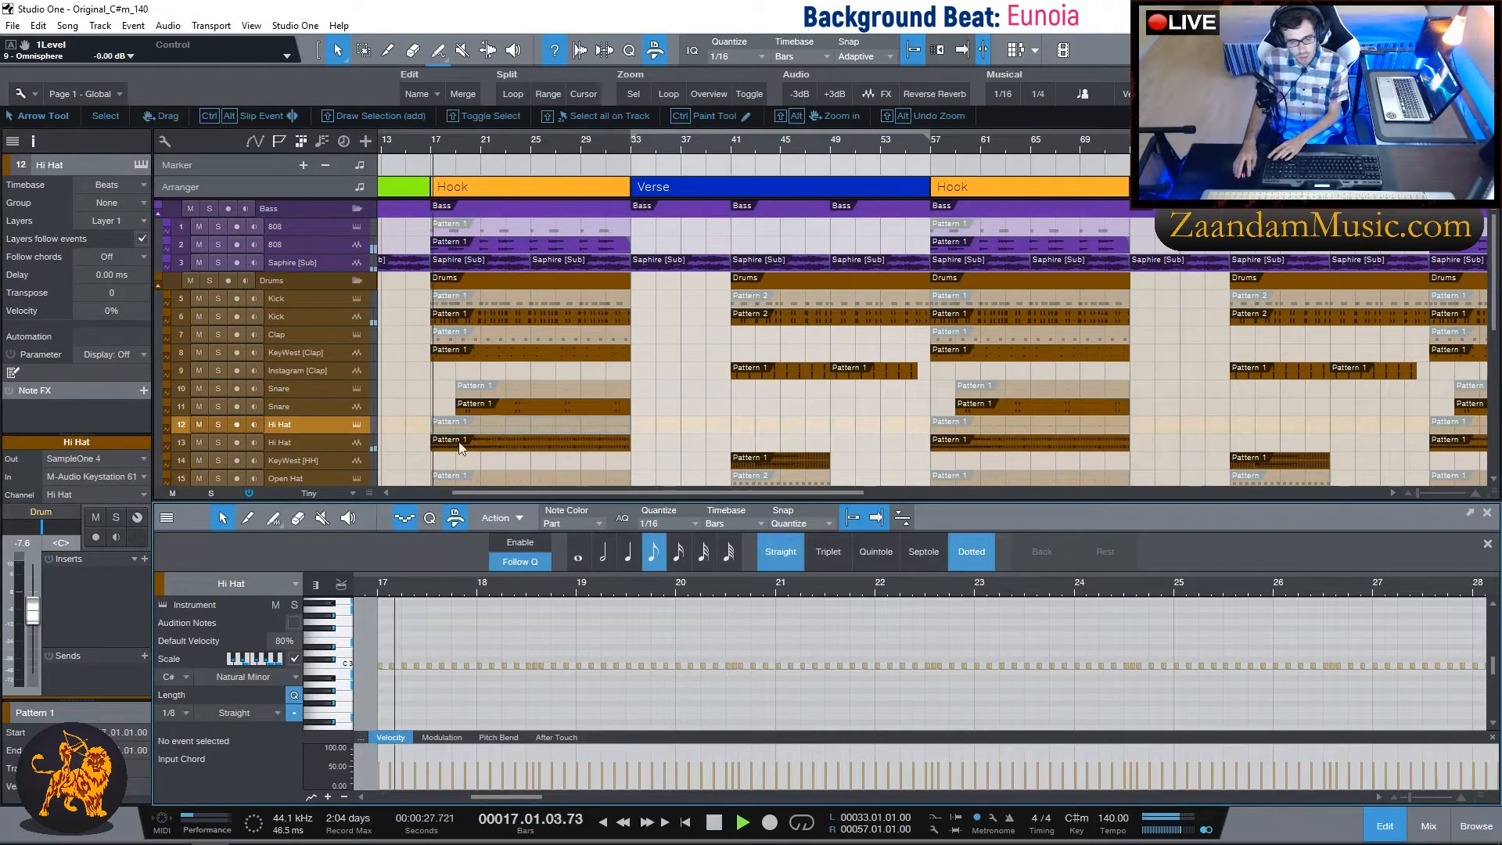
Solo the rendered Hi Hat audio track 13 and listen to its hook pattern from bar 17.
left_click(218, 443)
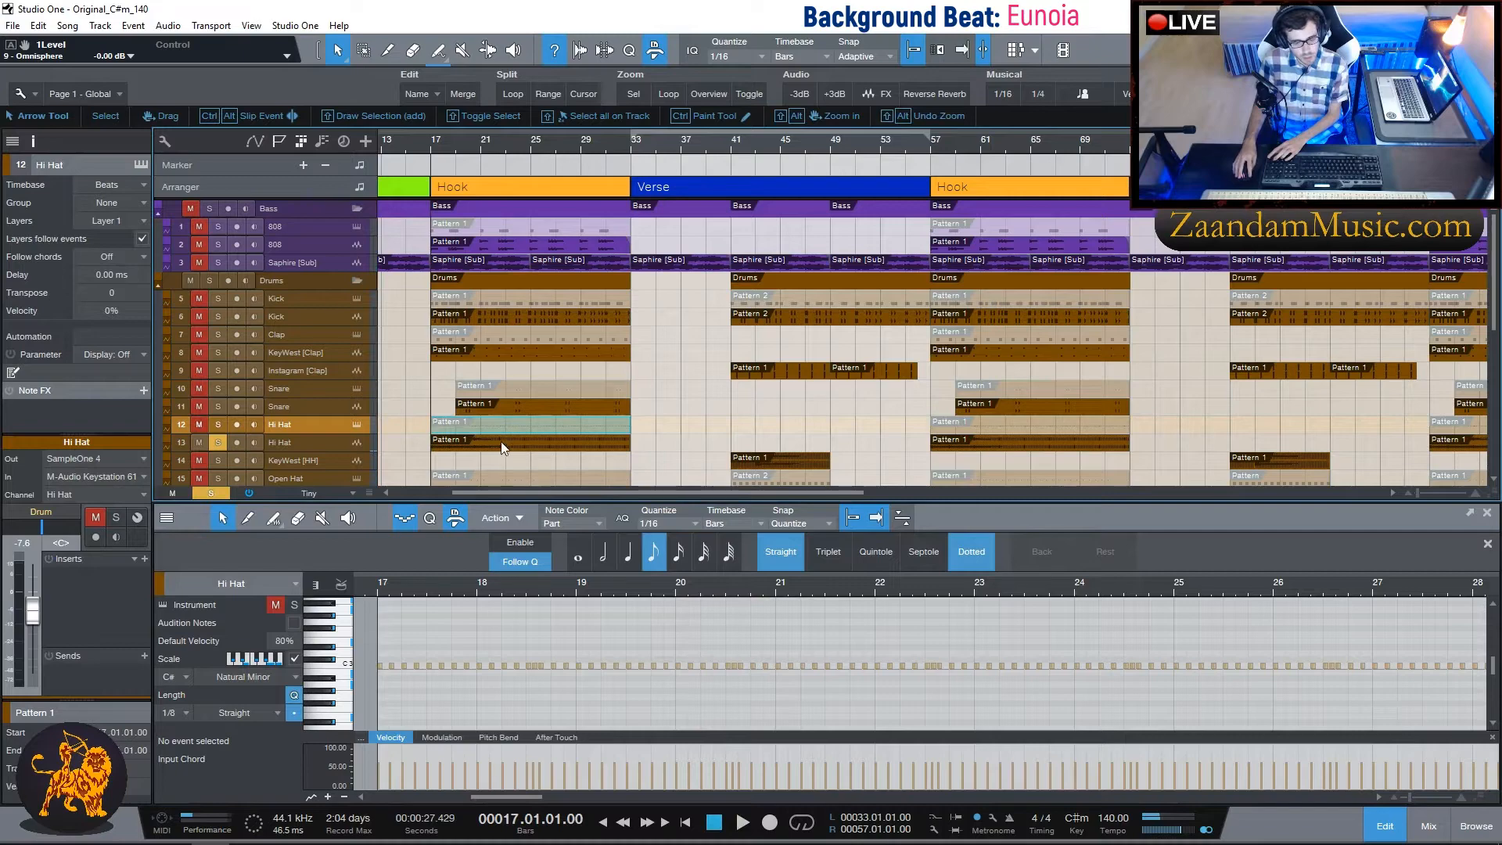
left_click(481, 442)
key("space")
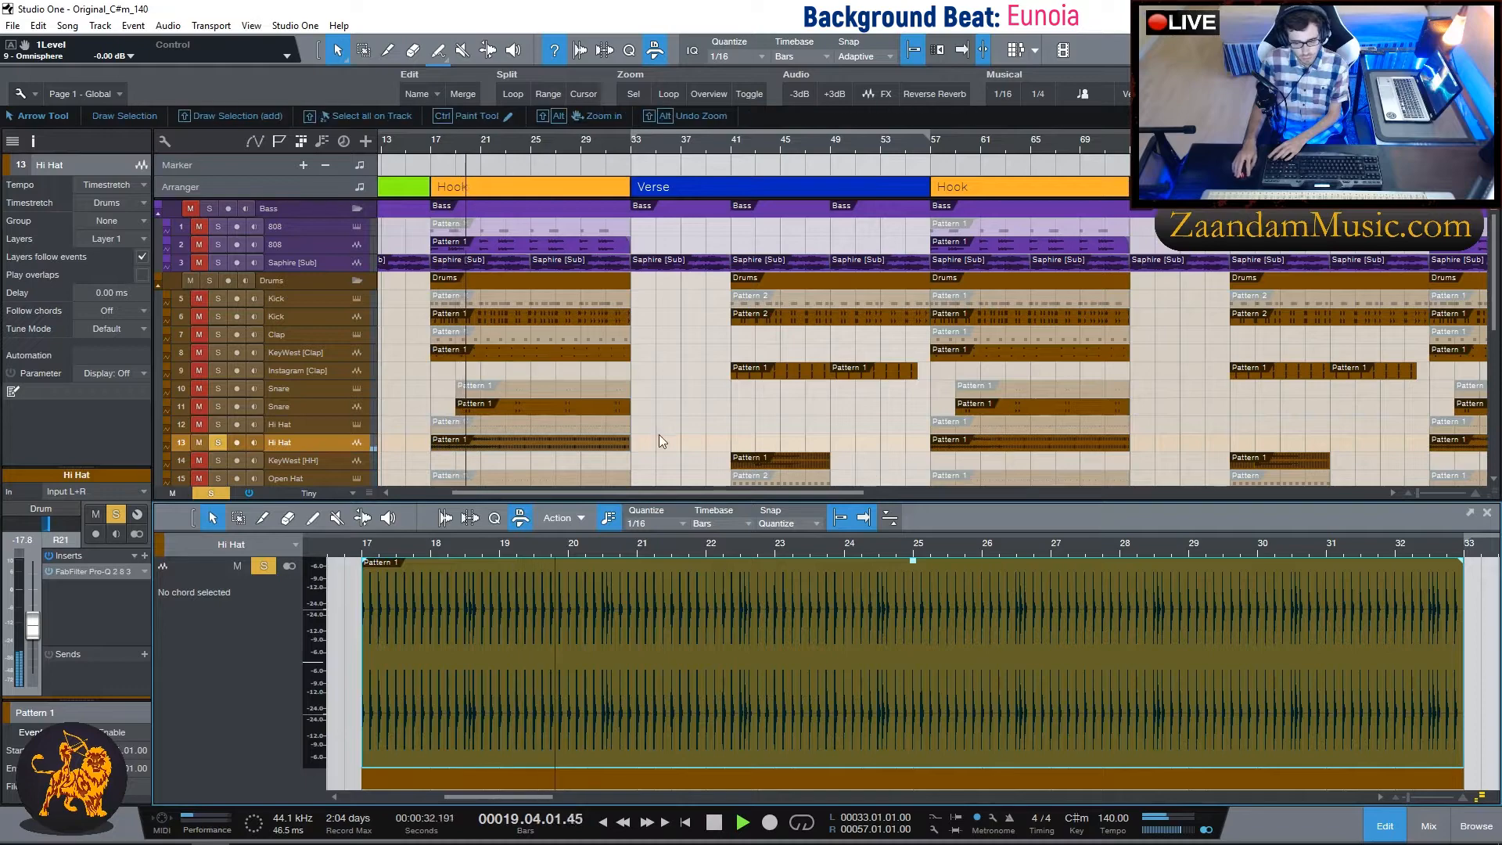
key("space")
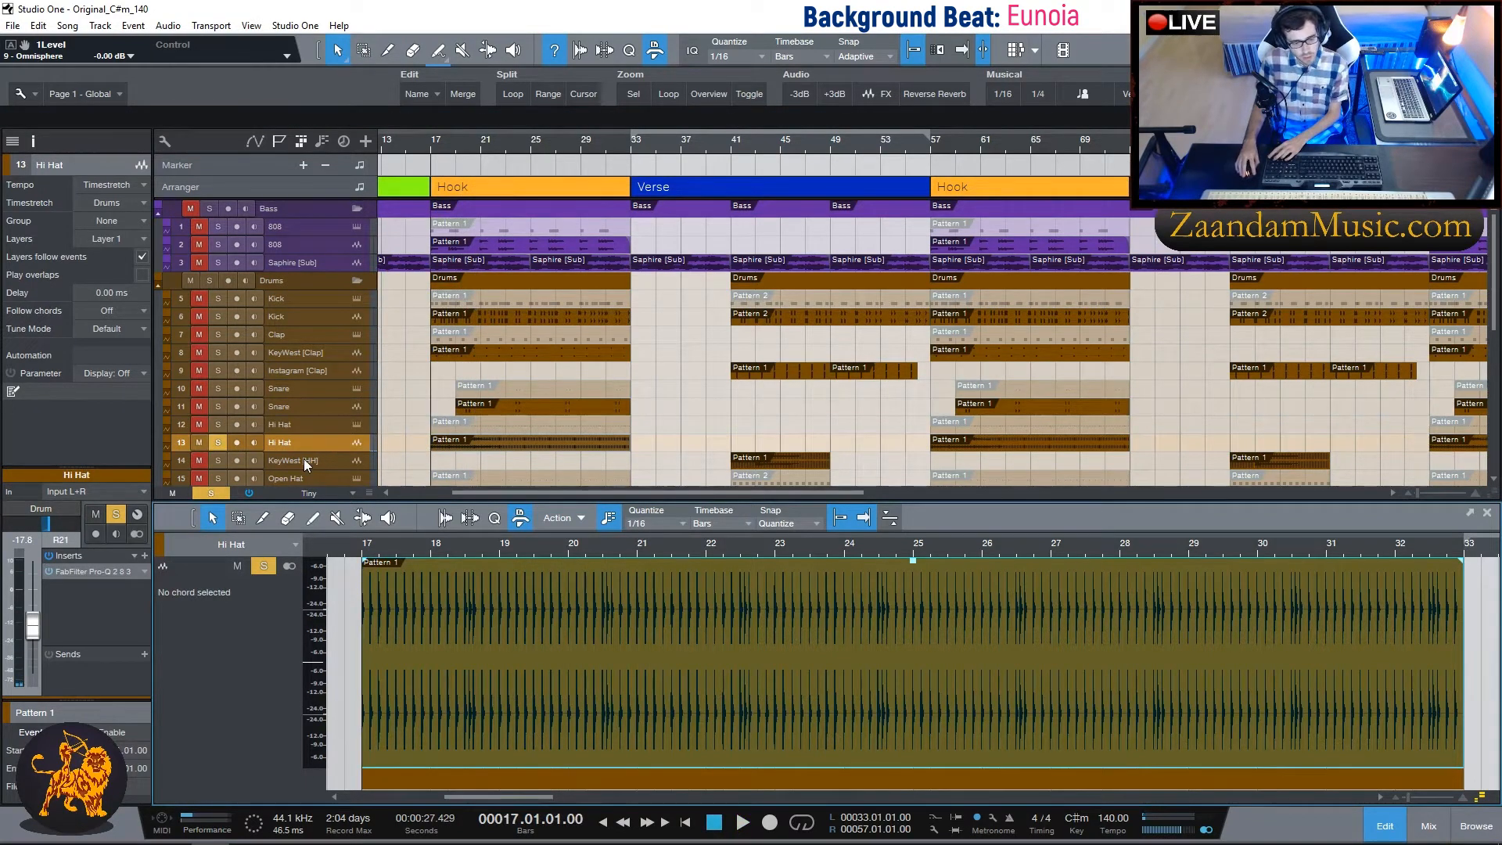
Solo only the KeyWest [HH] track and listen to its verse pattern from bar 41.
left_click(303, 461)
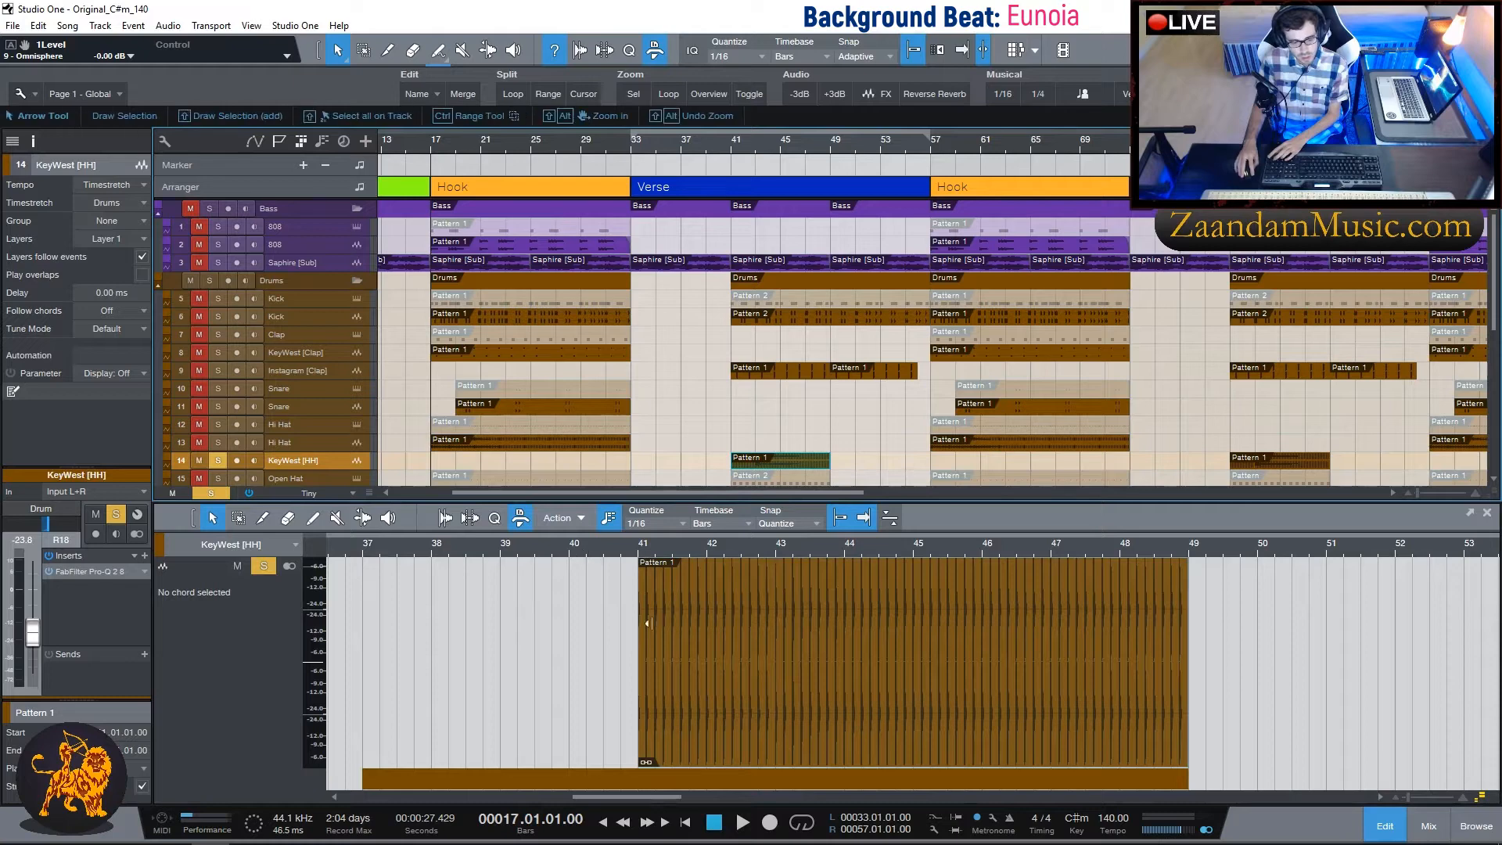
key("space")
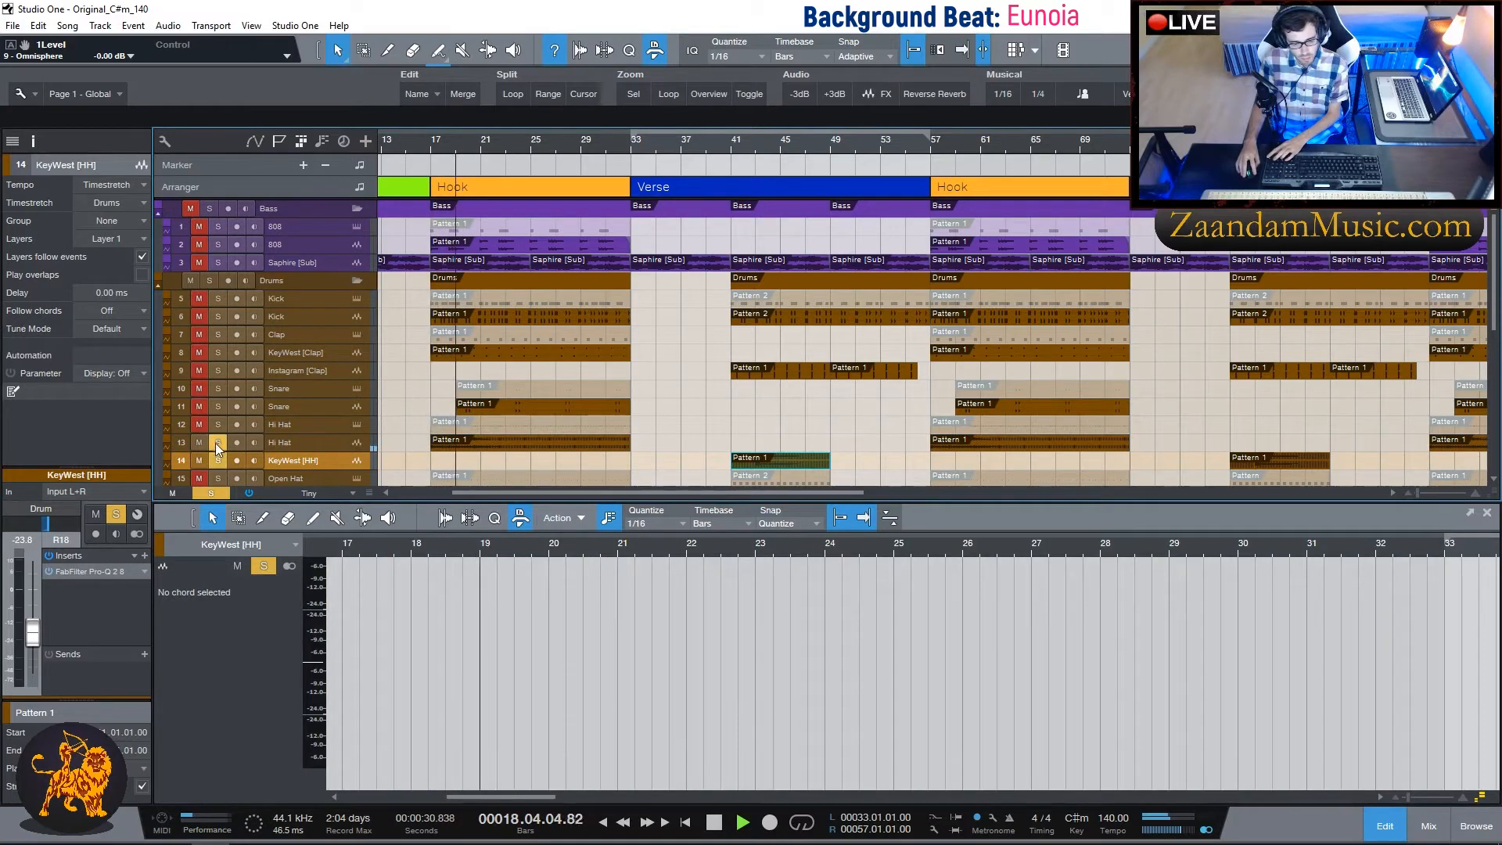
left_click(737, 142)
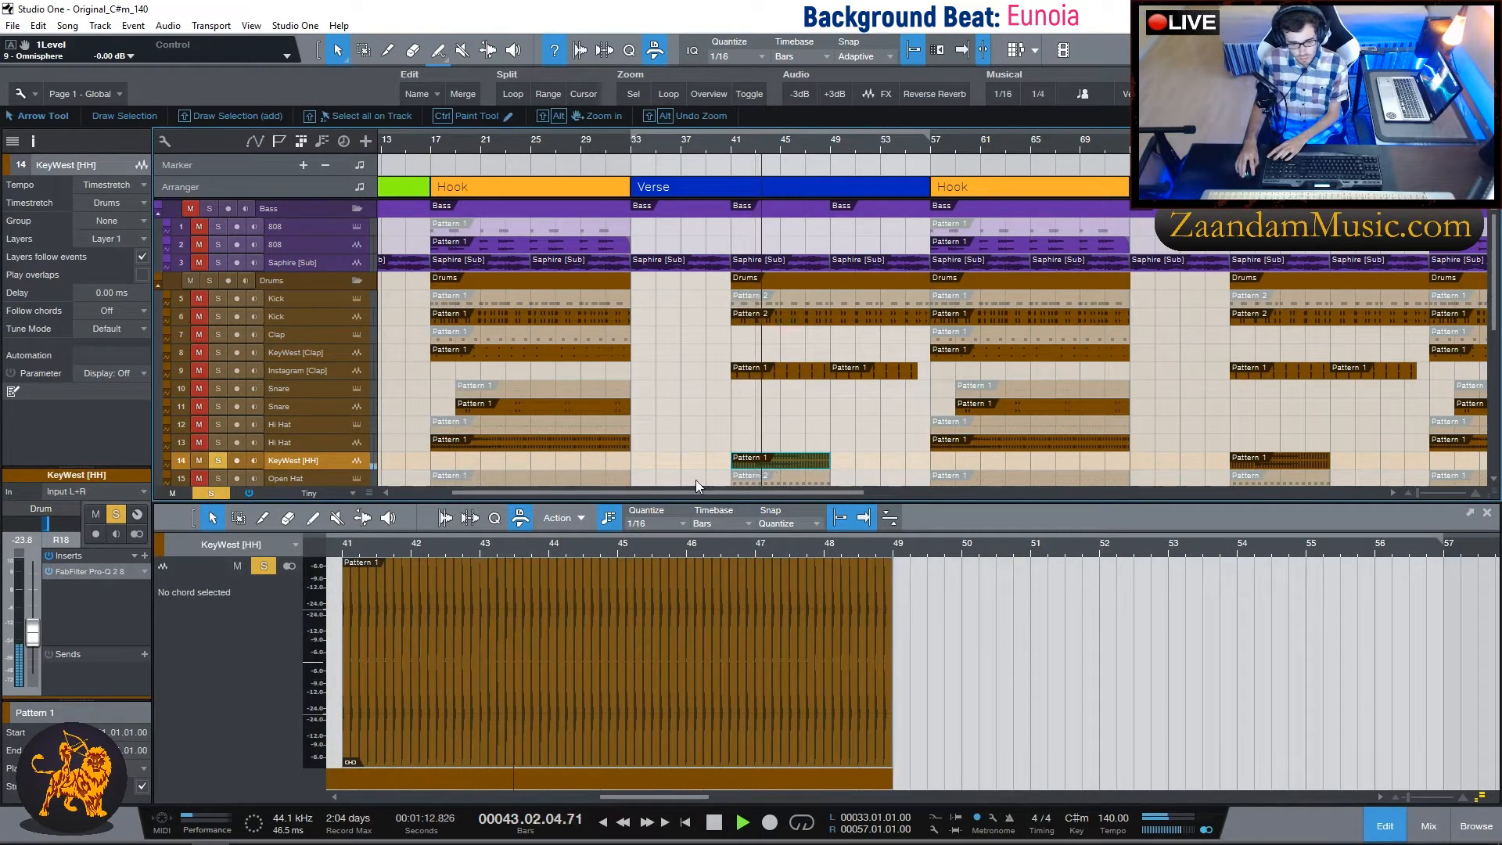
key("space")
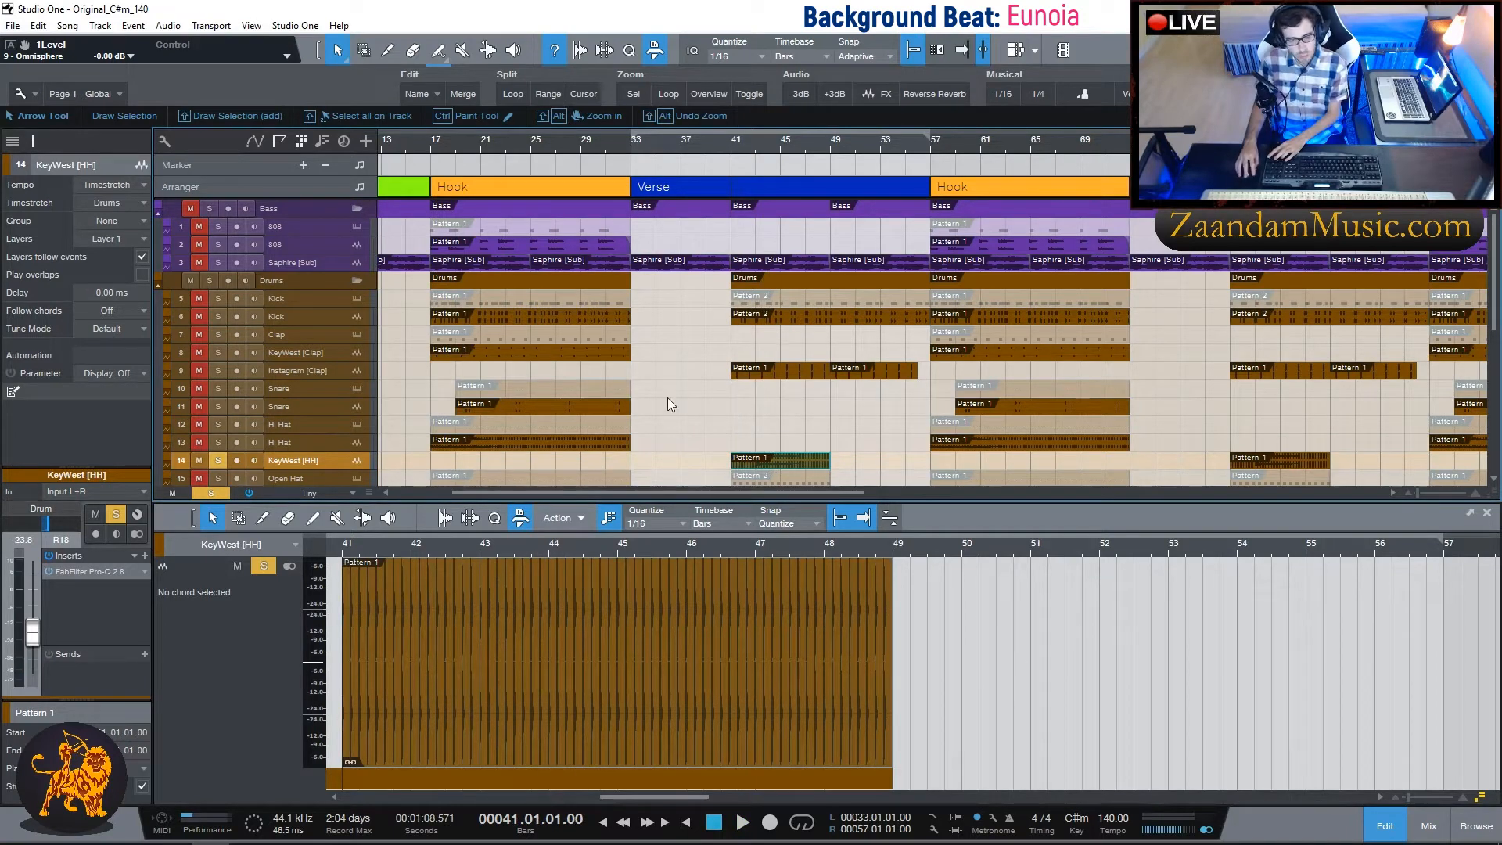
Open the Open Hat track's sampler instrument to view its loaded sample, then close it.
scroll(669, 398, "down", 5)
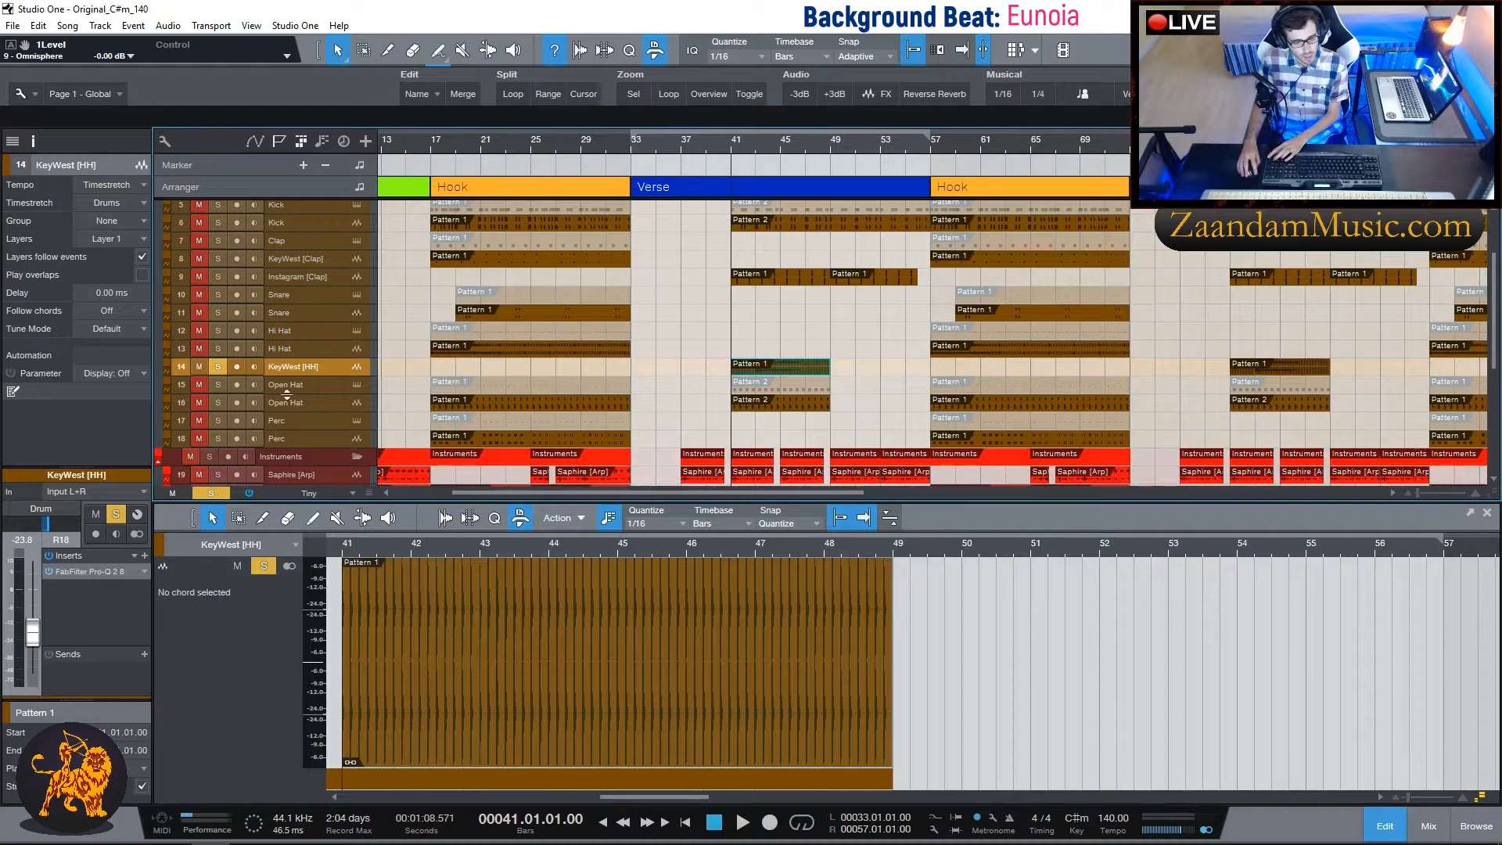
left_click(318, 387)
left_click(357, 385)
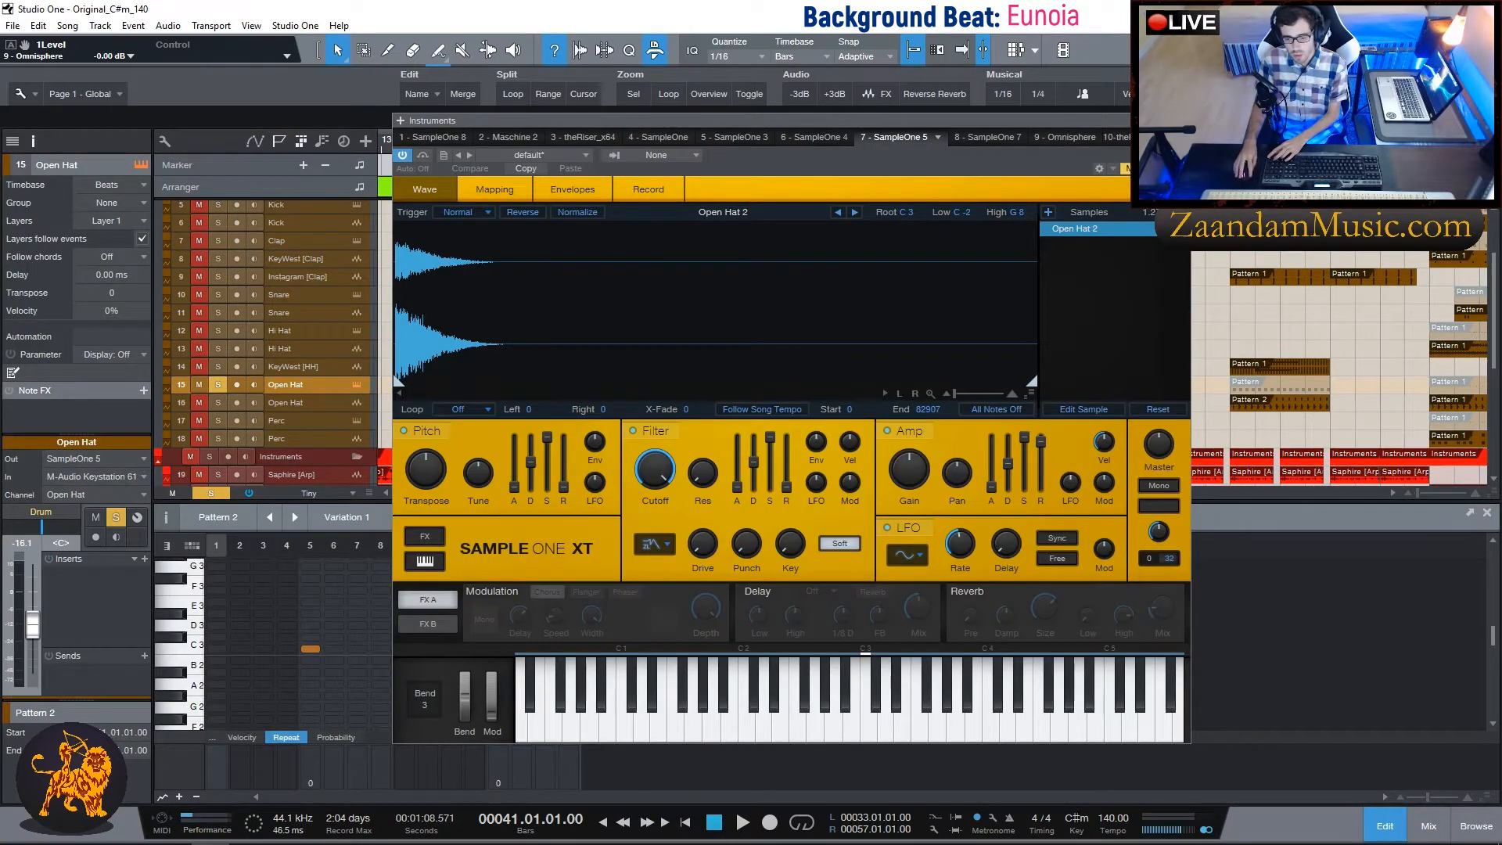
left_click(1180, 121)
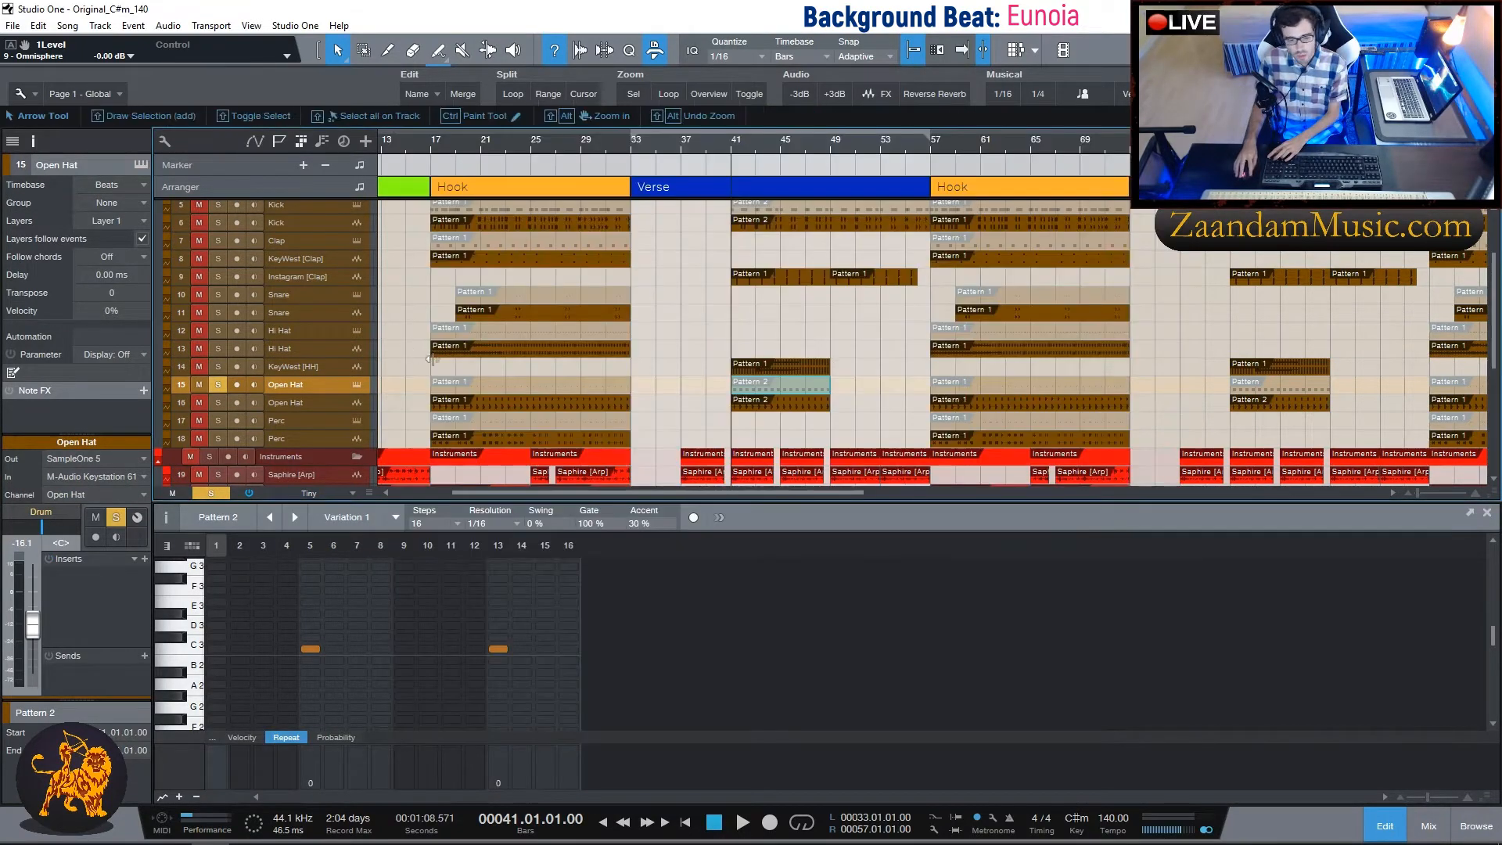
Play the soloed Open Hat audio track 16 through its hook pattern from bar 17.
left_click(312, 403)
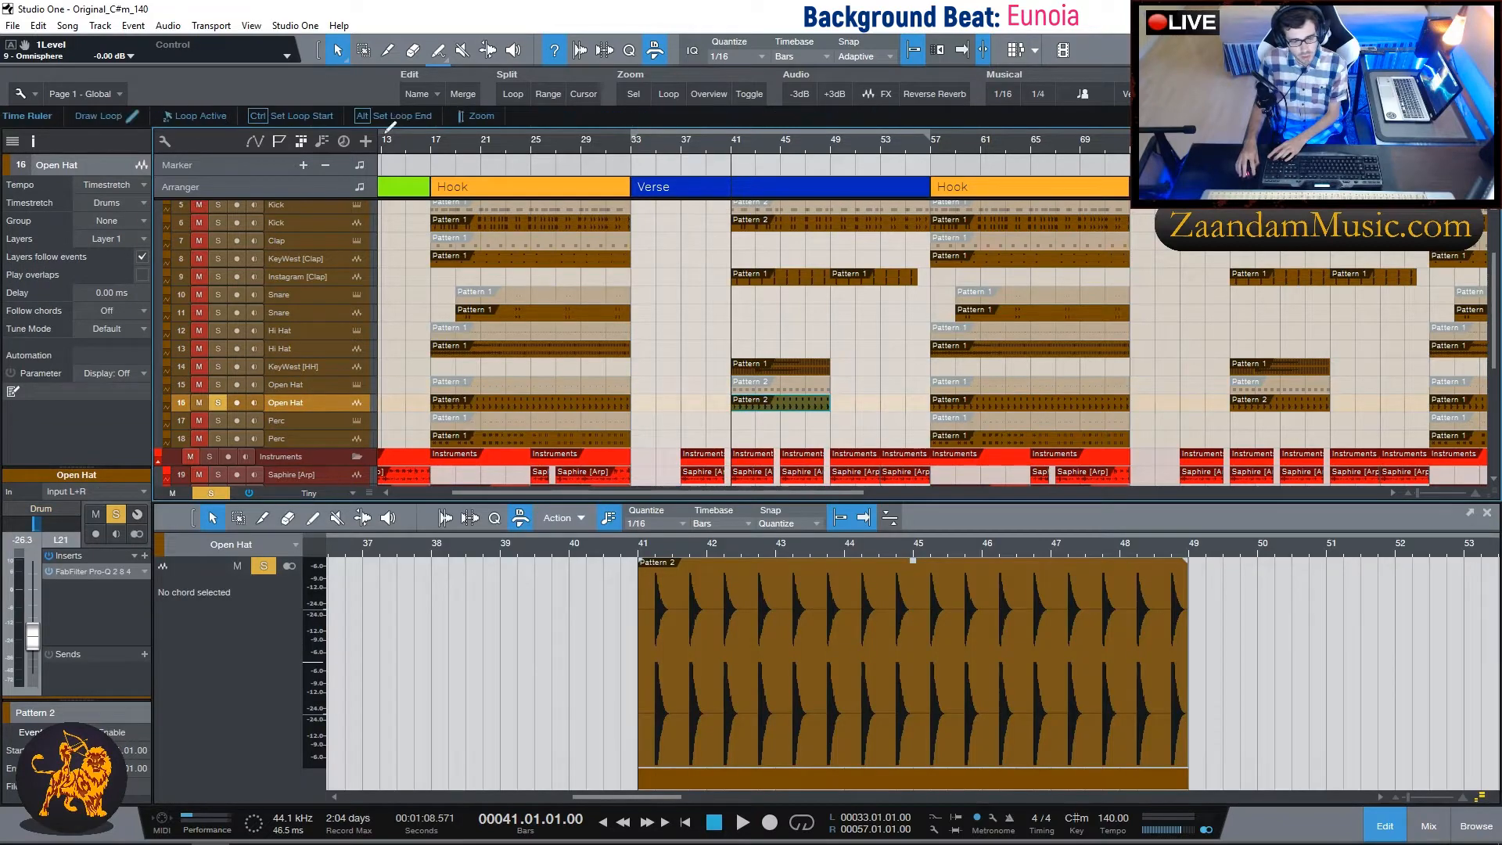
left_click(545, 403)
key("space")
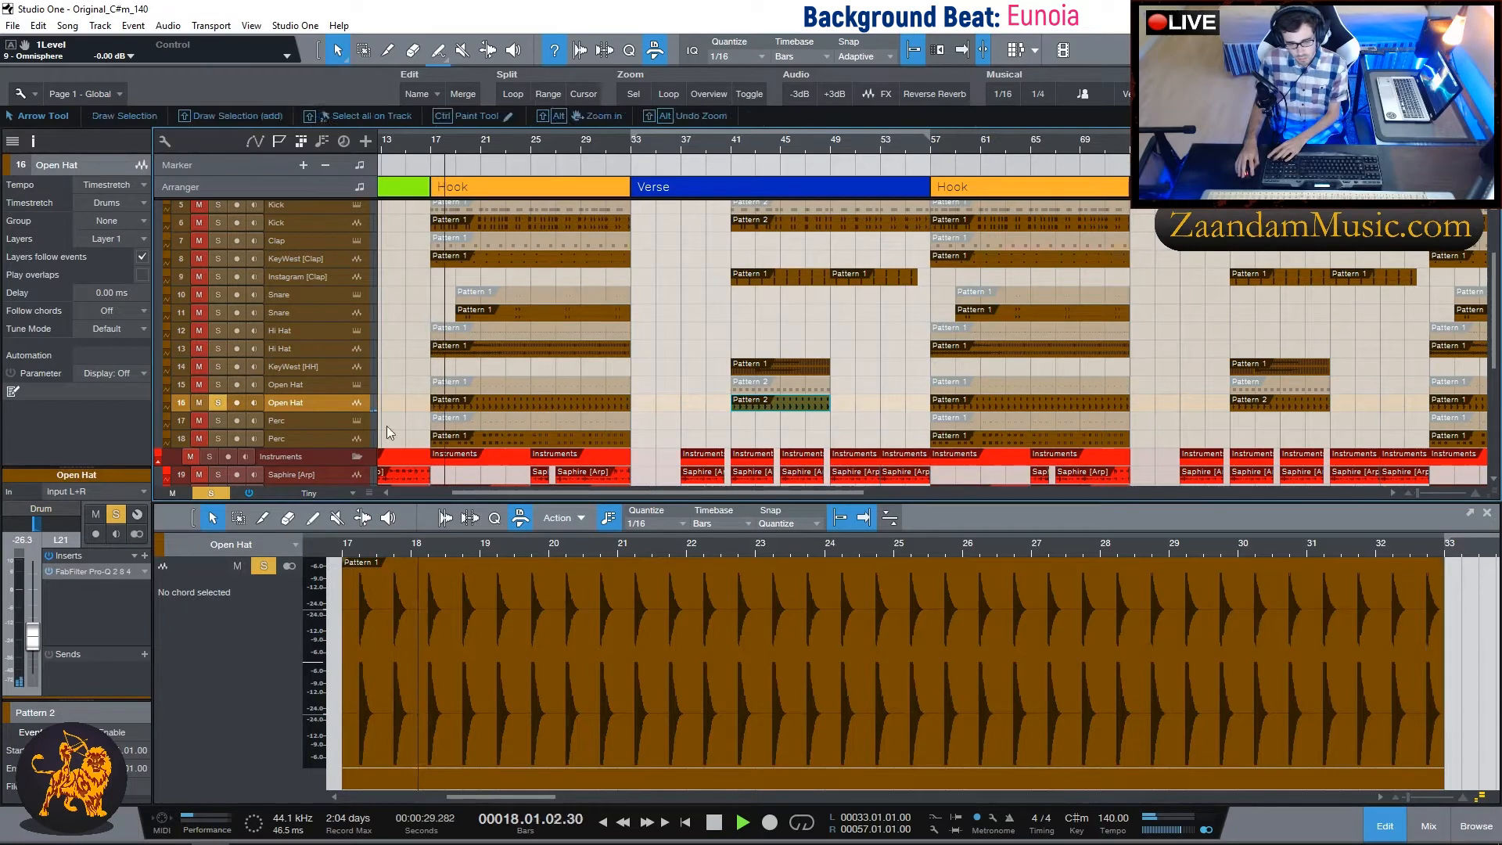
Solo Hi Hat track 13 alongside the Open Hat to hear both together, then unsolo both and stop playback.
left_click(218, 349)
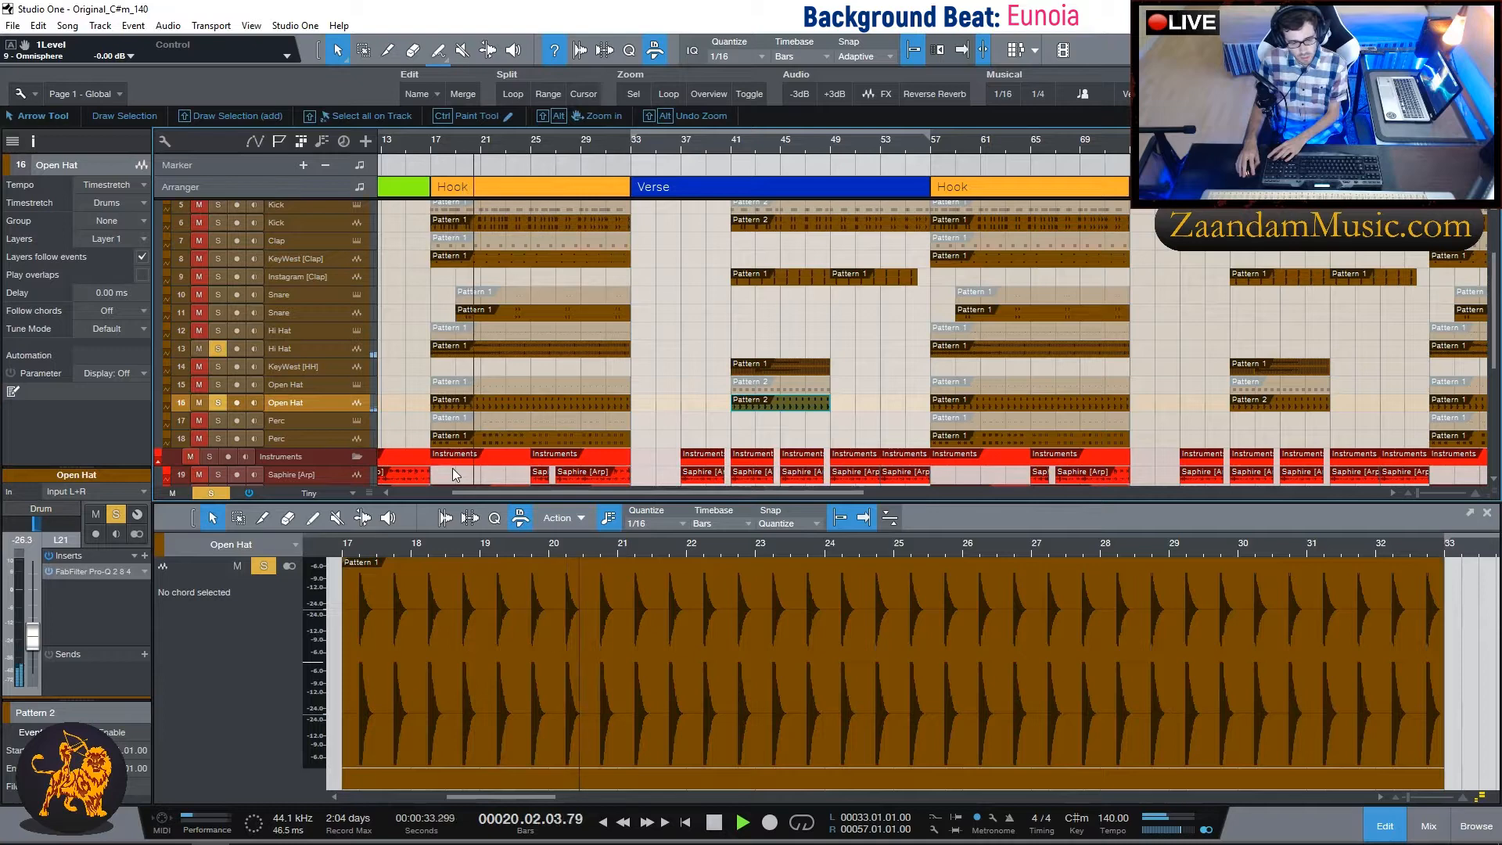
left_click(217, 348)
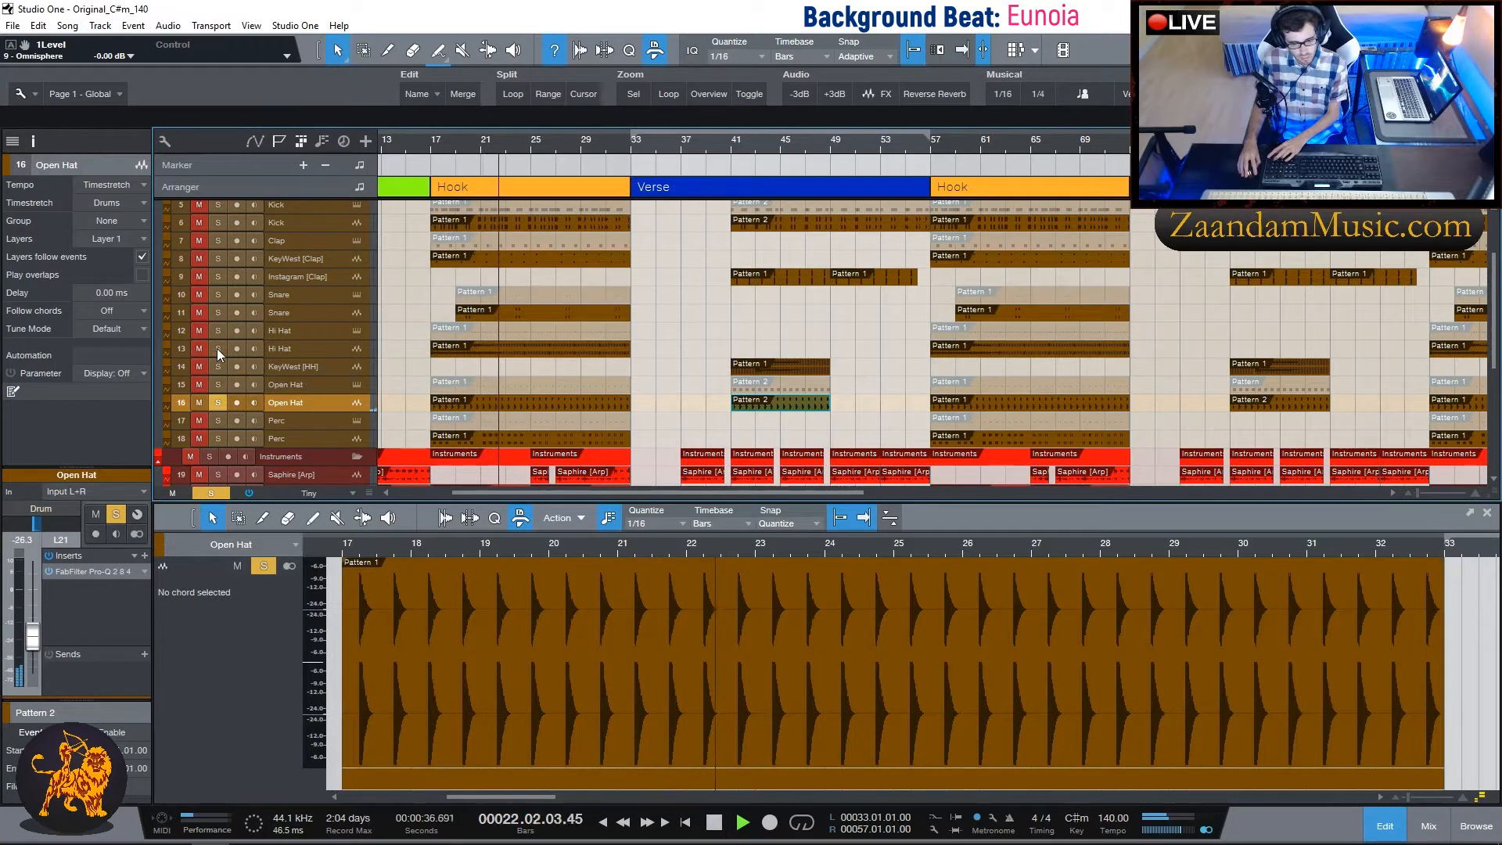
left_click(220, 402)
key("space")
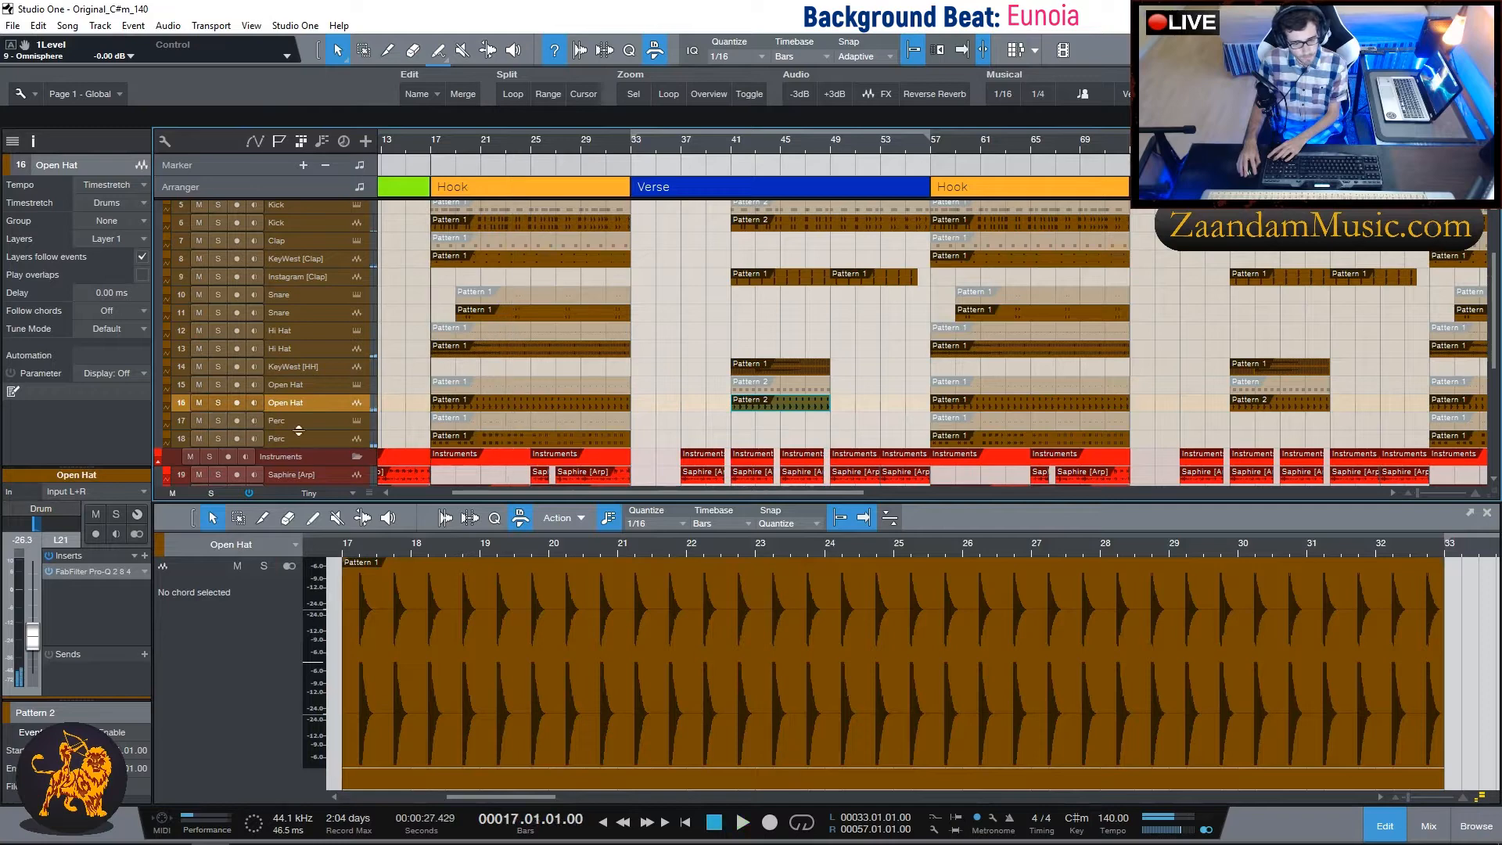
Open the Perc track's sampler instrument to view its loaded sample, then close it.
left_click(356, 421)
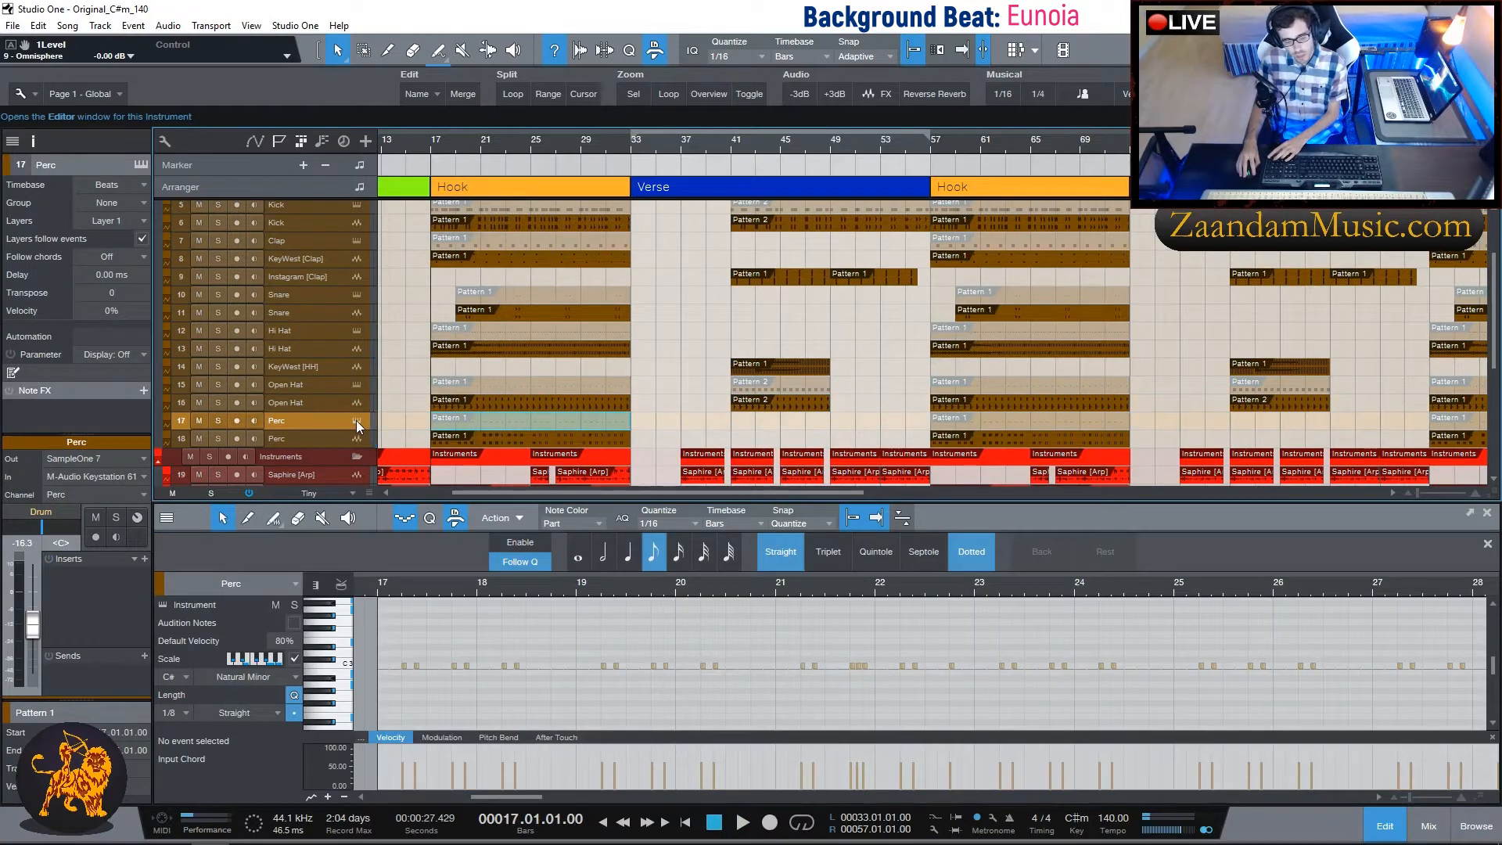
left_click(356, 421)
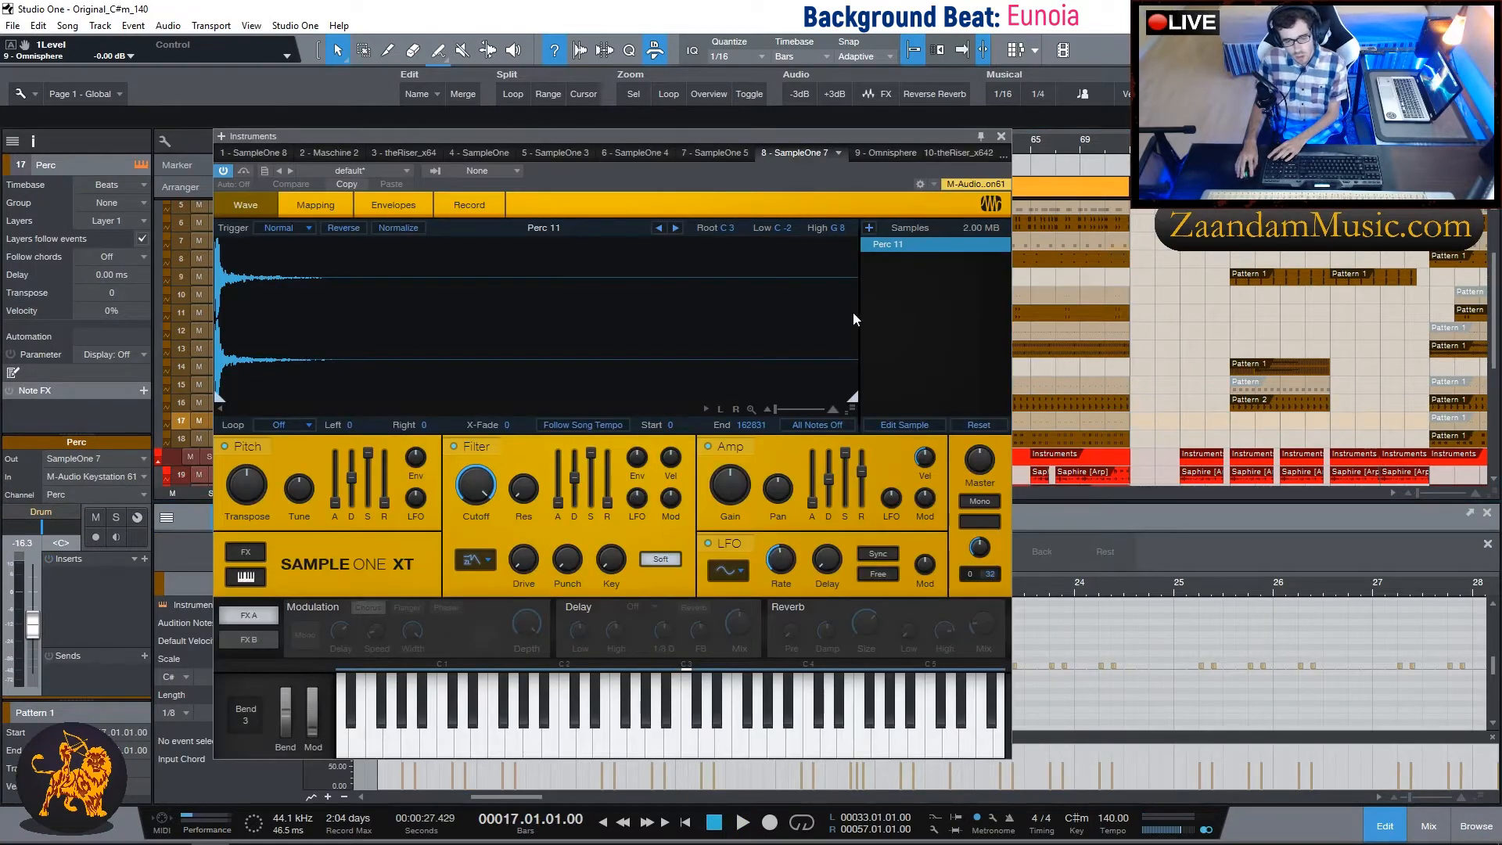
left_click(1002, 137)
Solo the rendered Perc audio track 18 and listen to its hook pattern from bar 17.
left_click(311, 438)
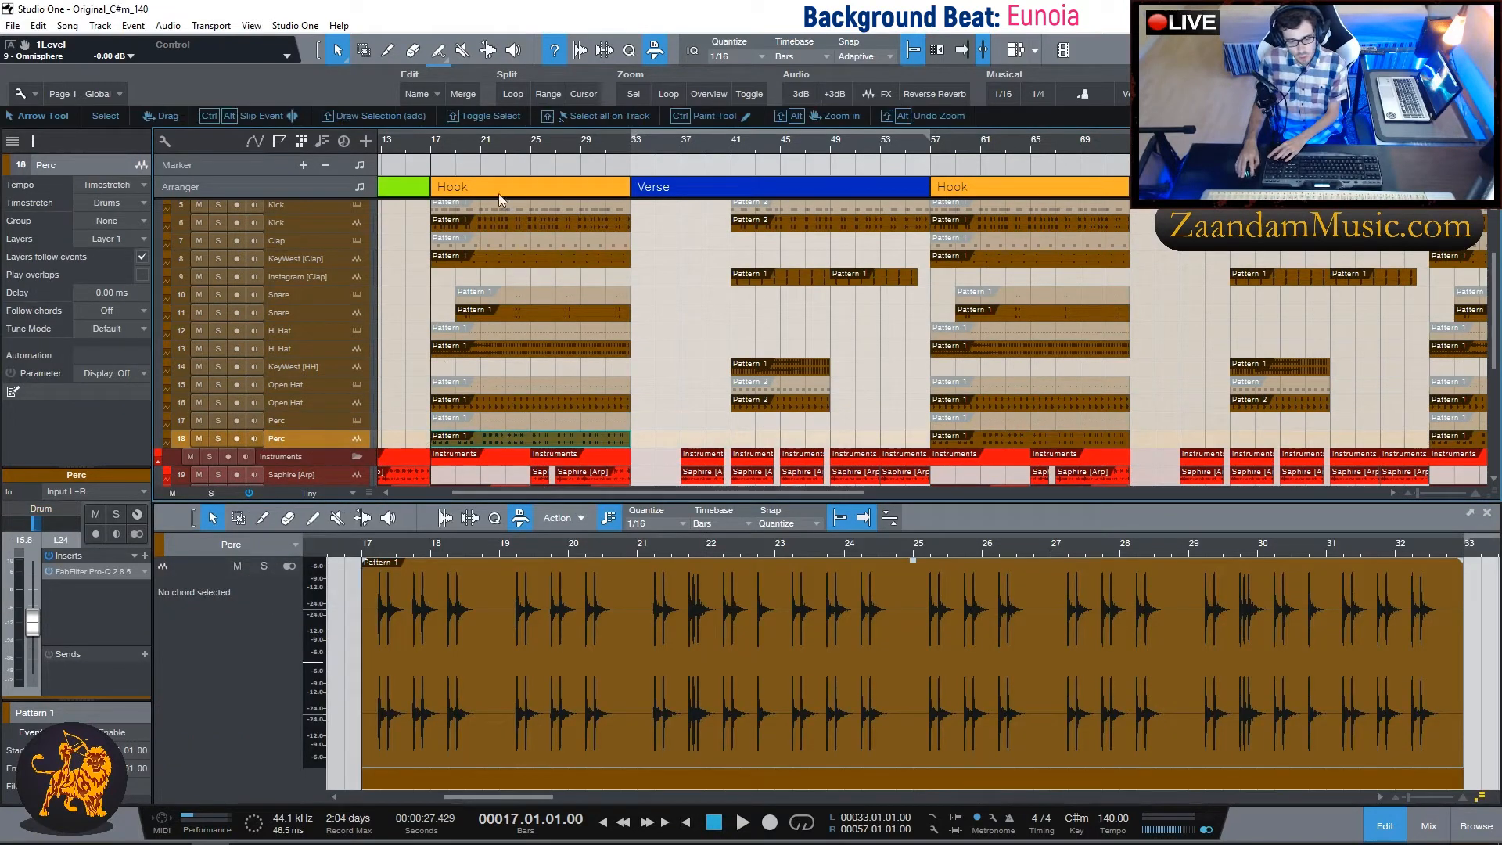
left_click(219, 439)
key("space")
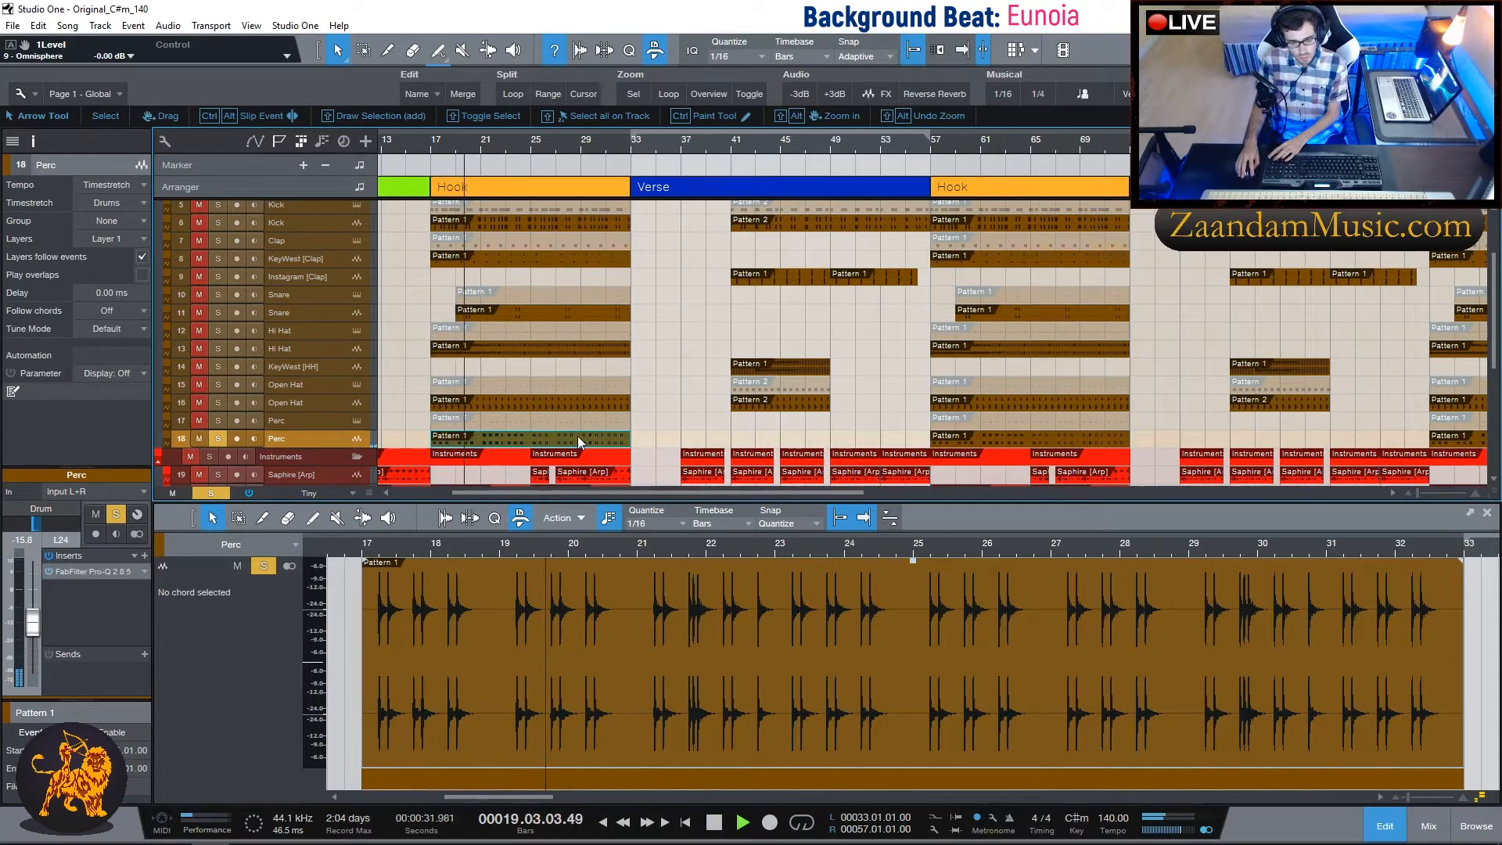
key("space")
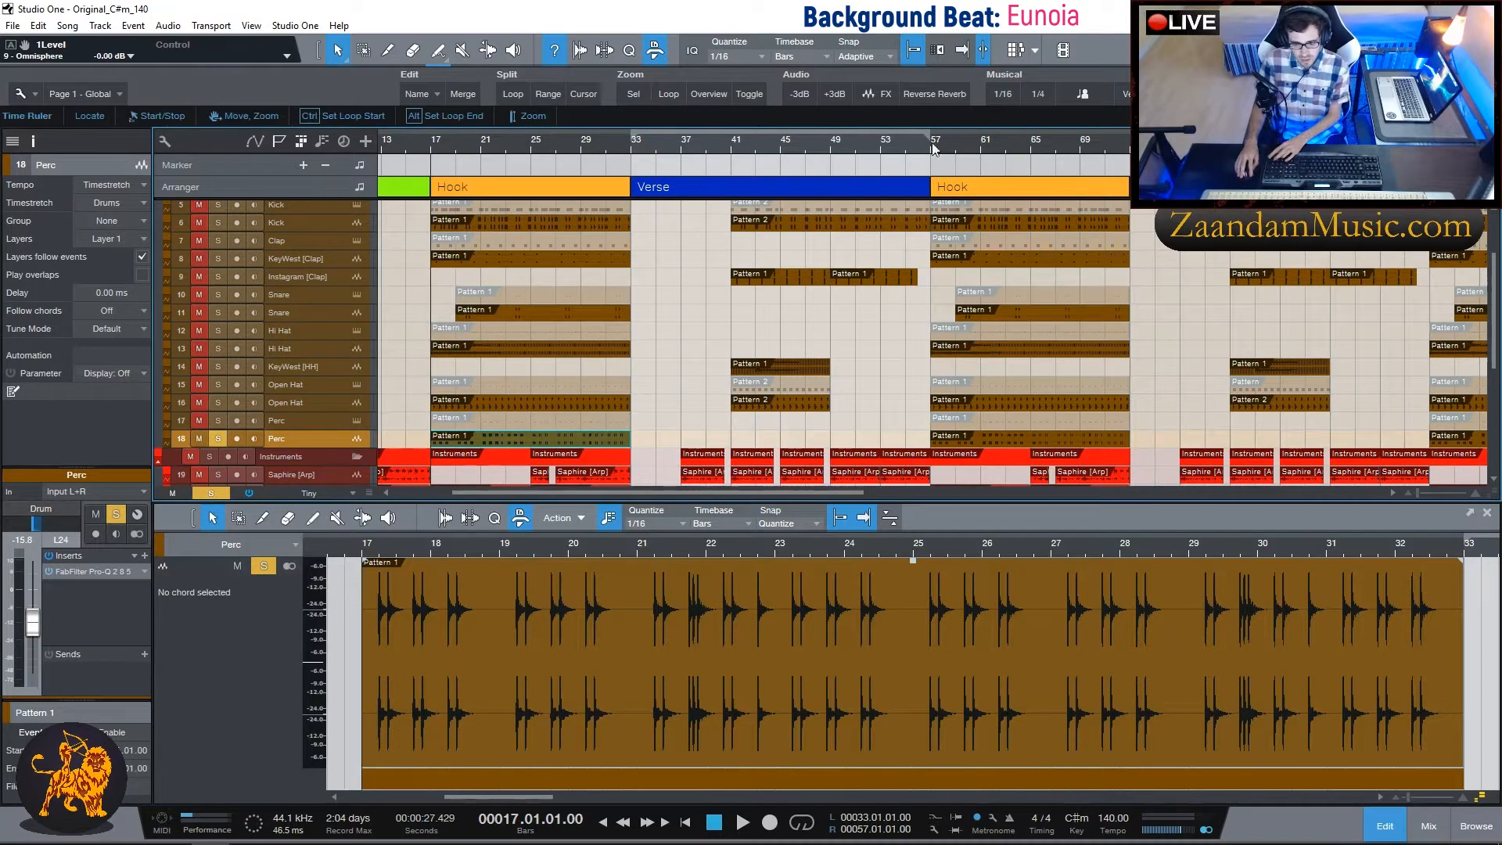
Solo the entire Drums folder and play all drums together from the hook at bar 17.
scroll(274, 325, "up", 3)
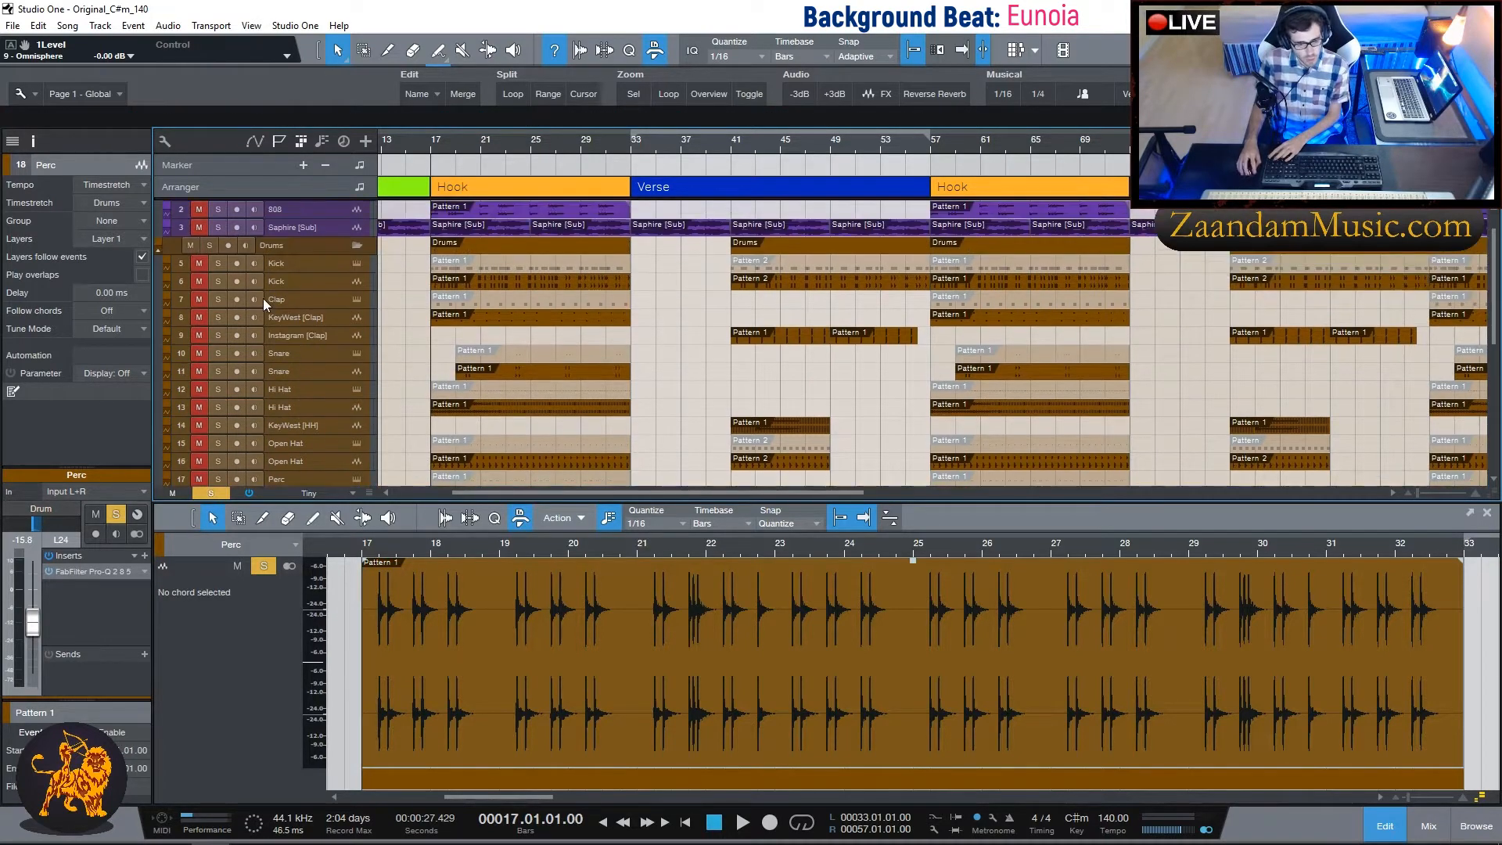
left_click(209, 244)
key("space")
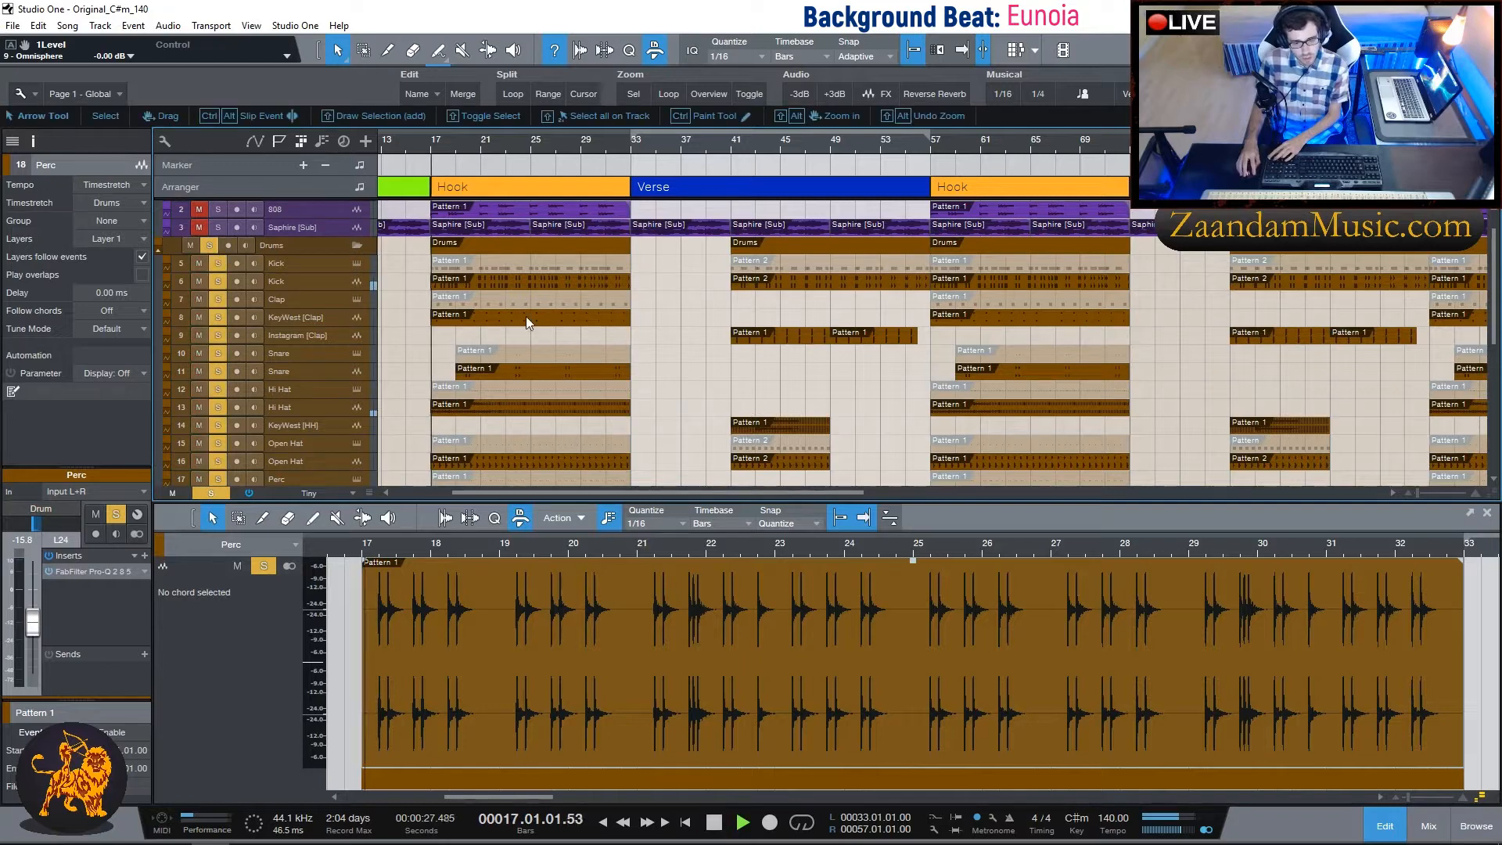
Solo the Bass folder alongside the Drums to hear both in the hook, then clear all solos and stop playback.
scroll(701, 340, "down", 2)
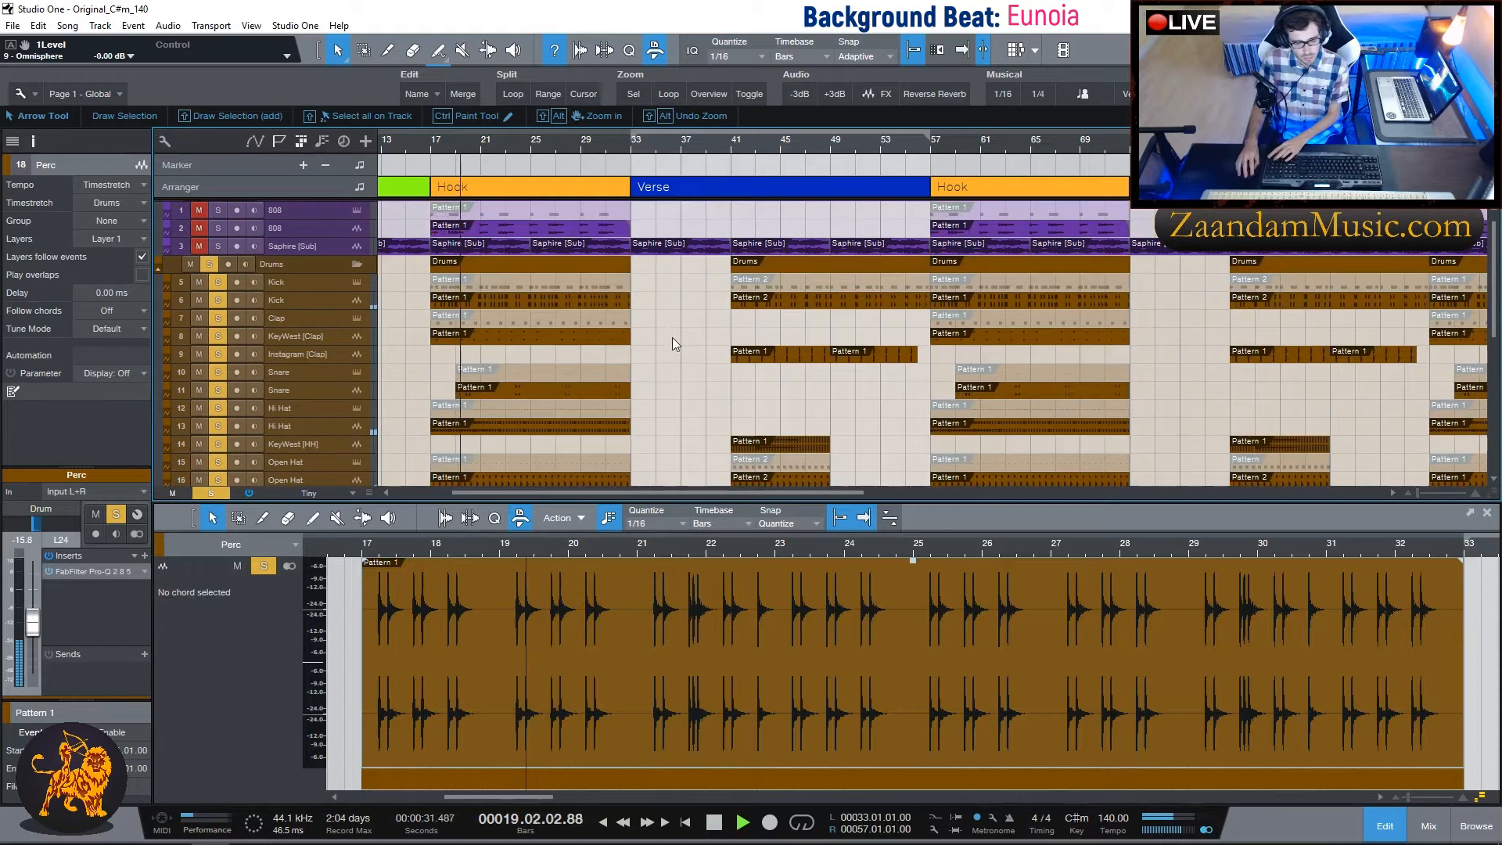
scroll(671, 339, "up", 3)
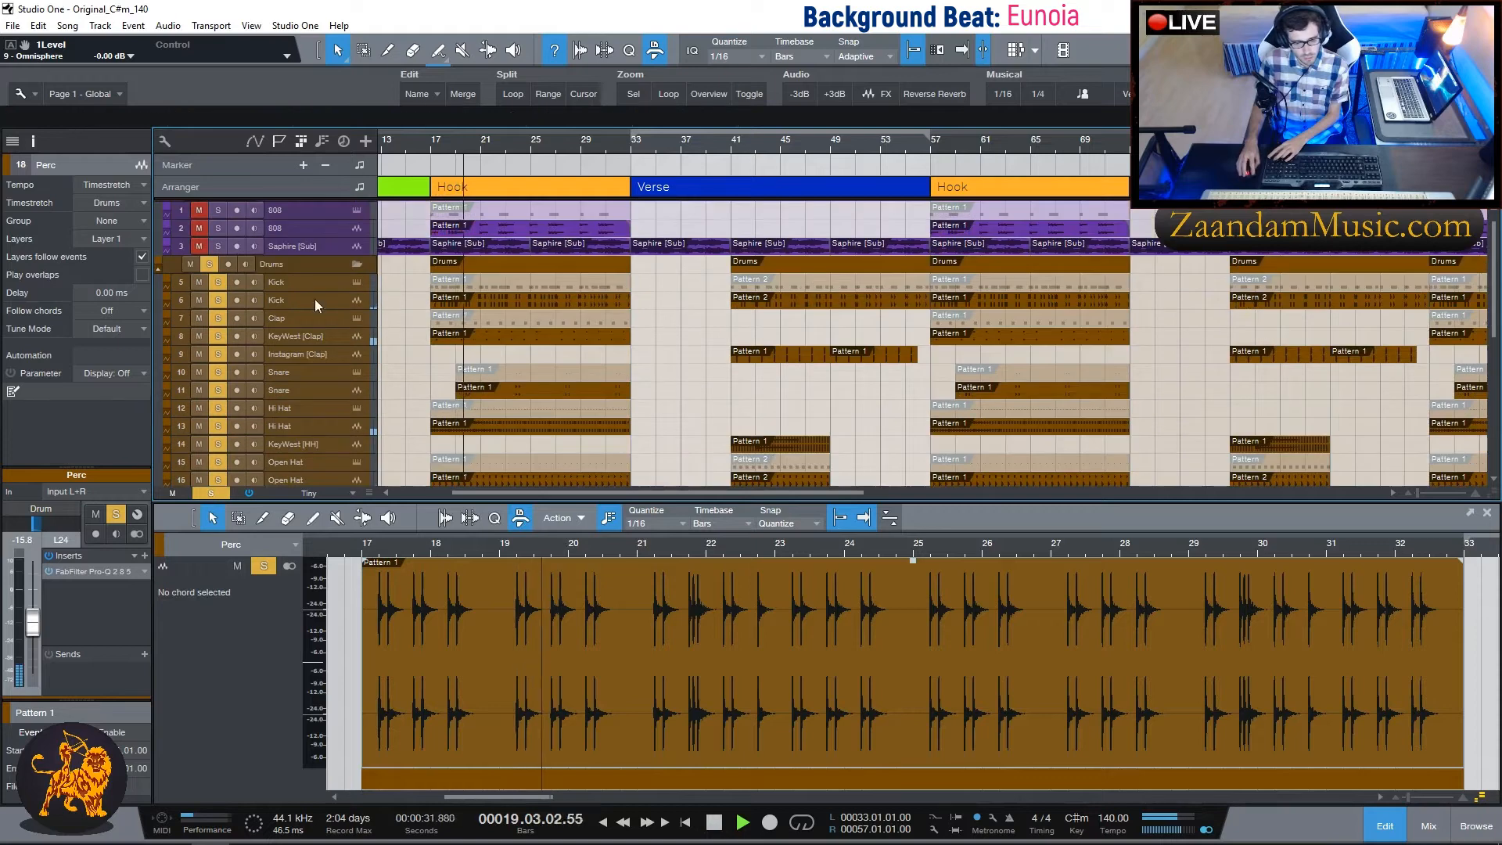
scroll(268, 248, "up", 1)
left_click(211, 208)
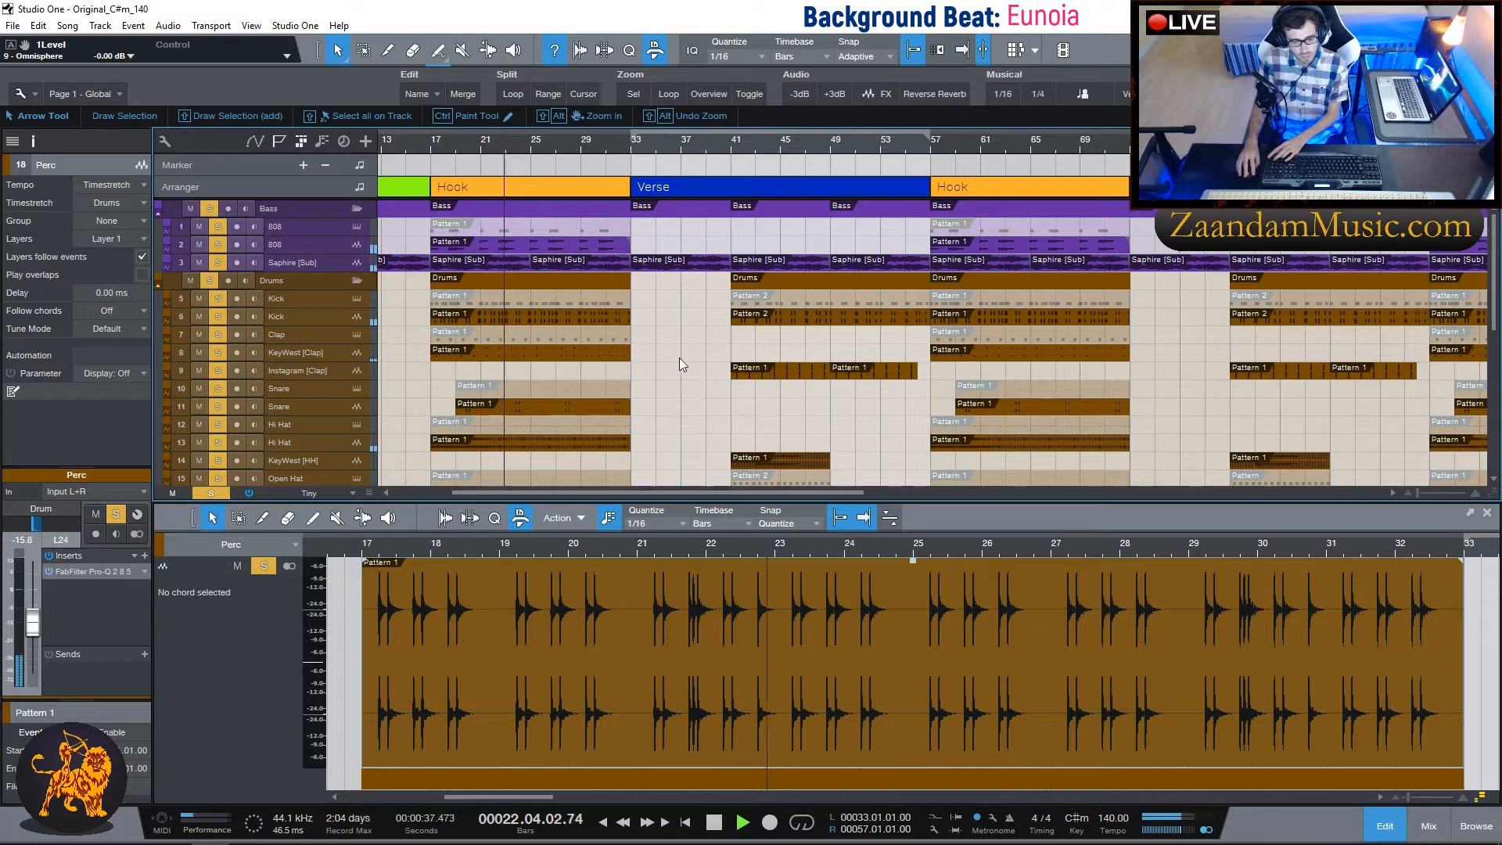
scroll(669, 340, "down", 4)
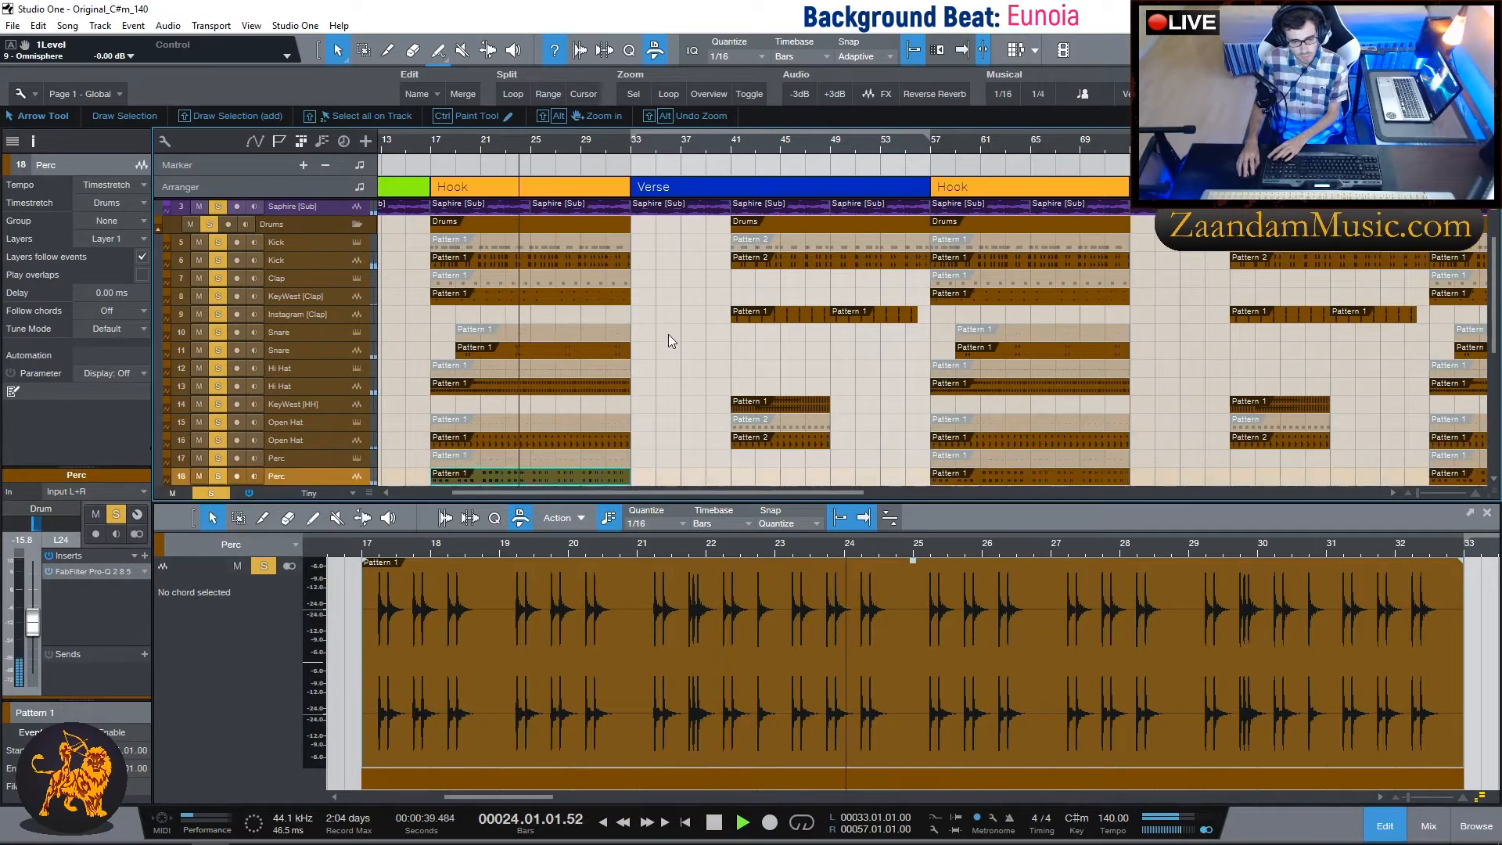
scroll(668, 335, "down", 5)
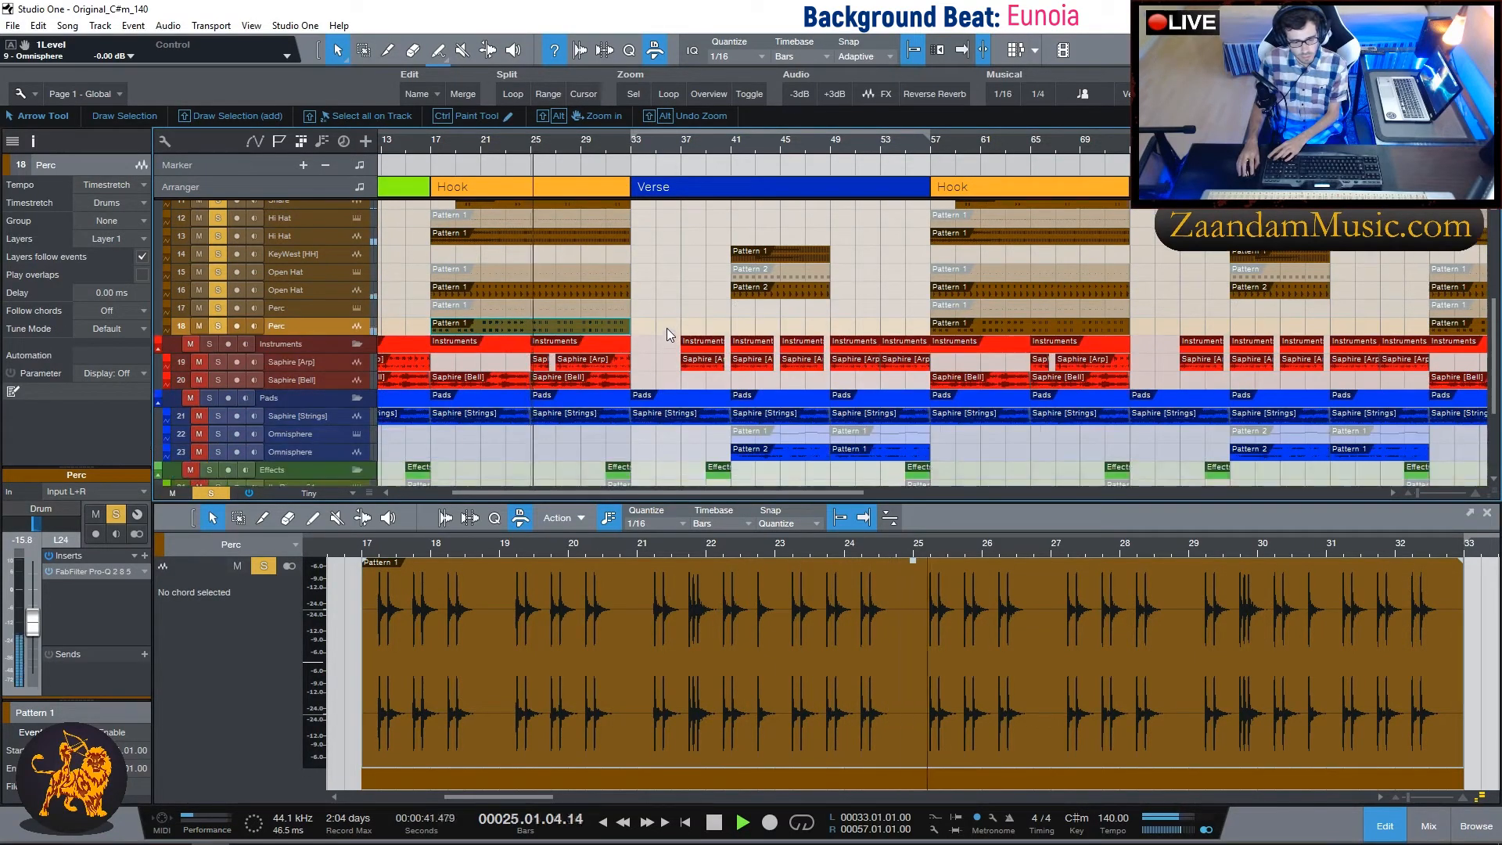
scroll(213, 316, "up", 6)
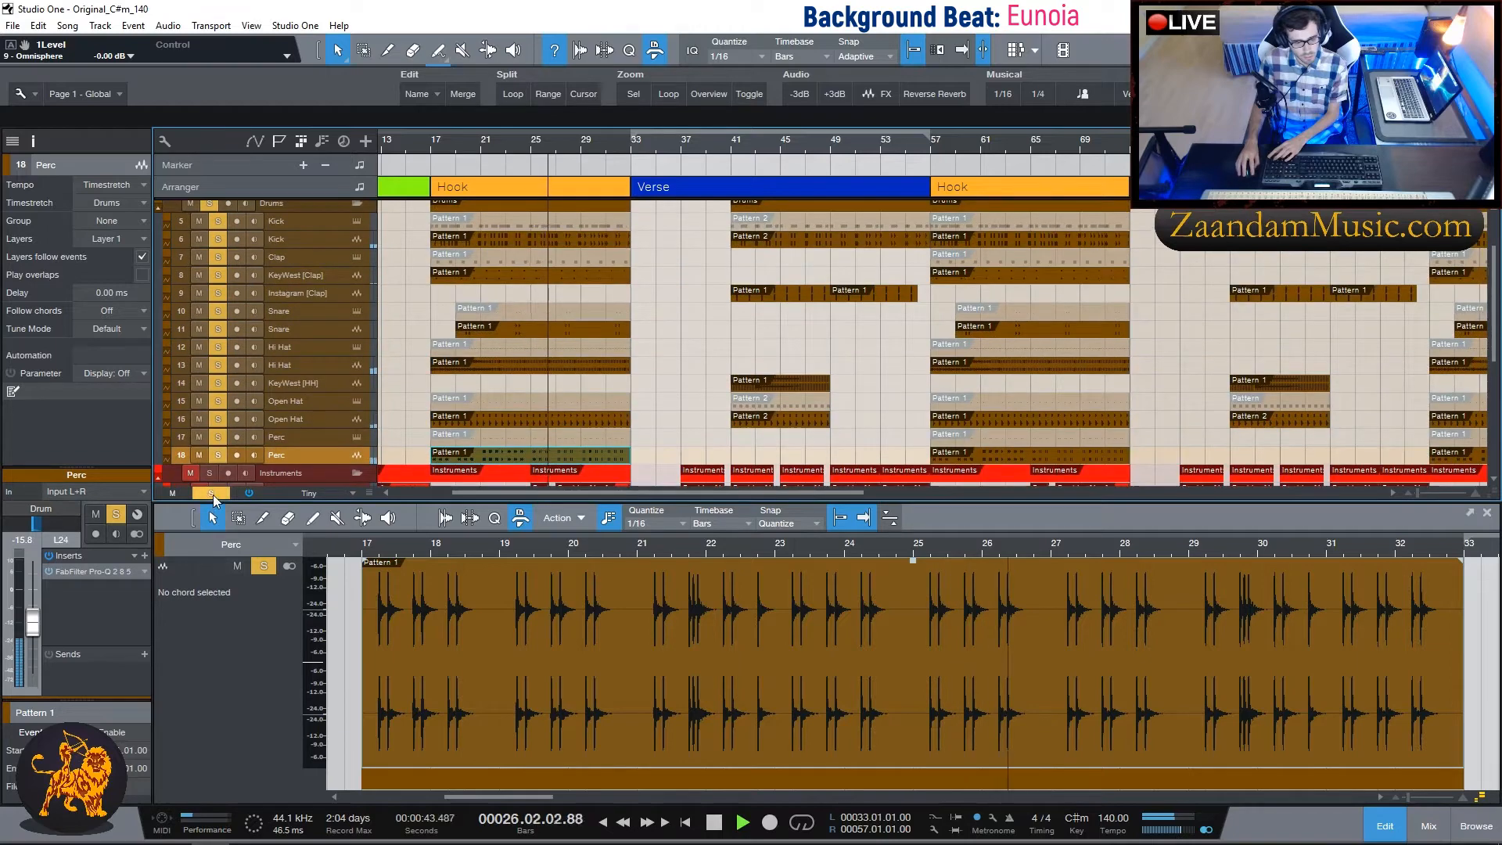
left_click(211, 492)
key("space")
Select the Saphire [Arp] track 19 and show its source stems in the Saphire [142] folder of the file browser.
scroll(664, 355, "down", 9)
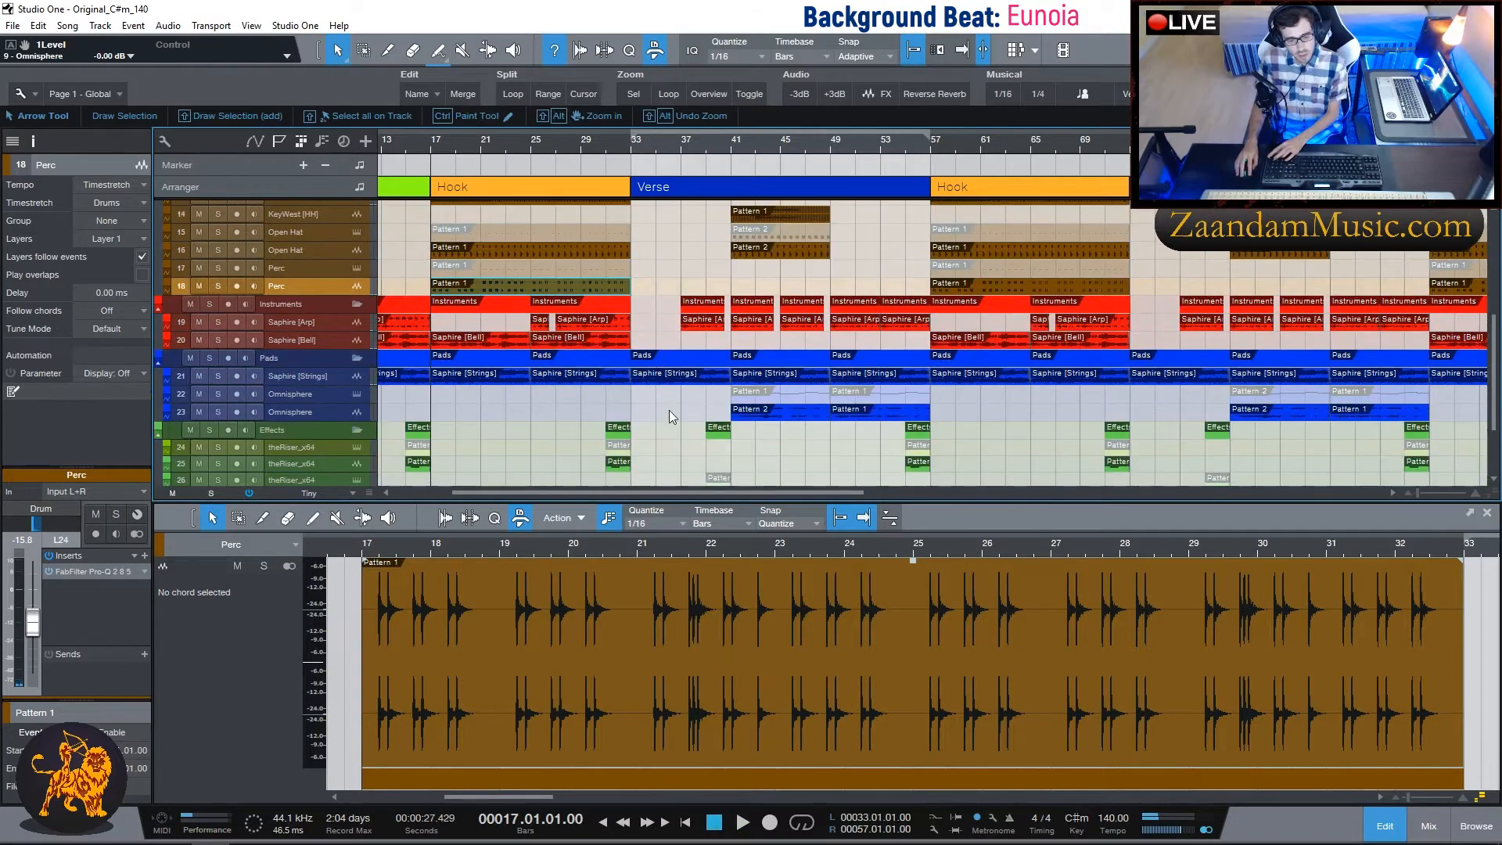
scroll(669, 412, "down", 1)
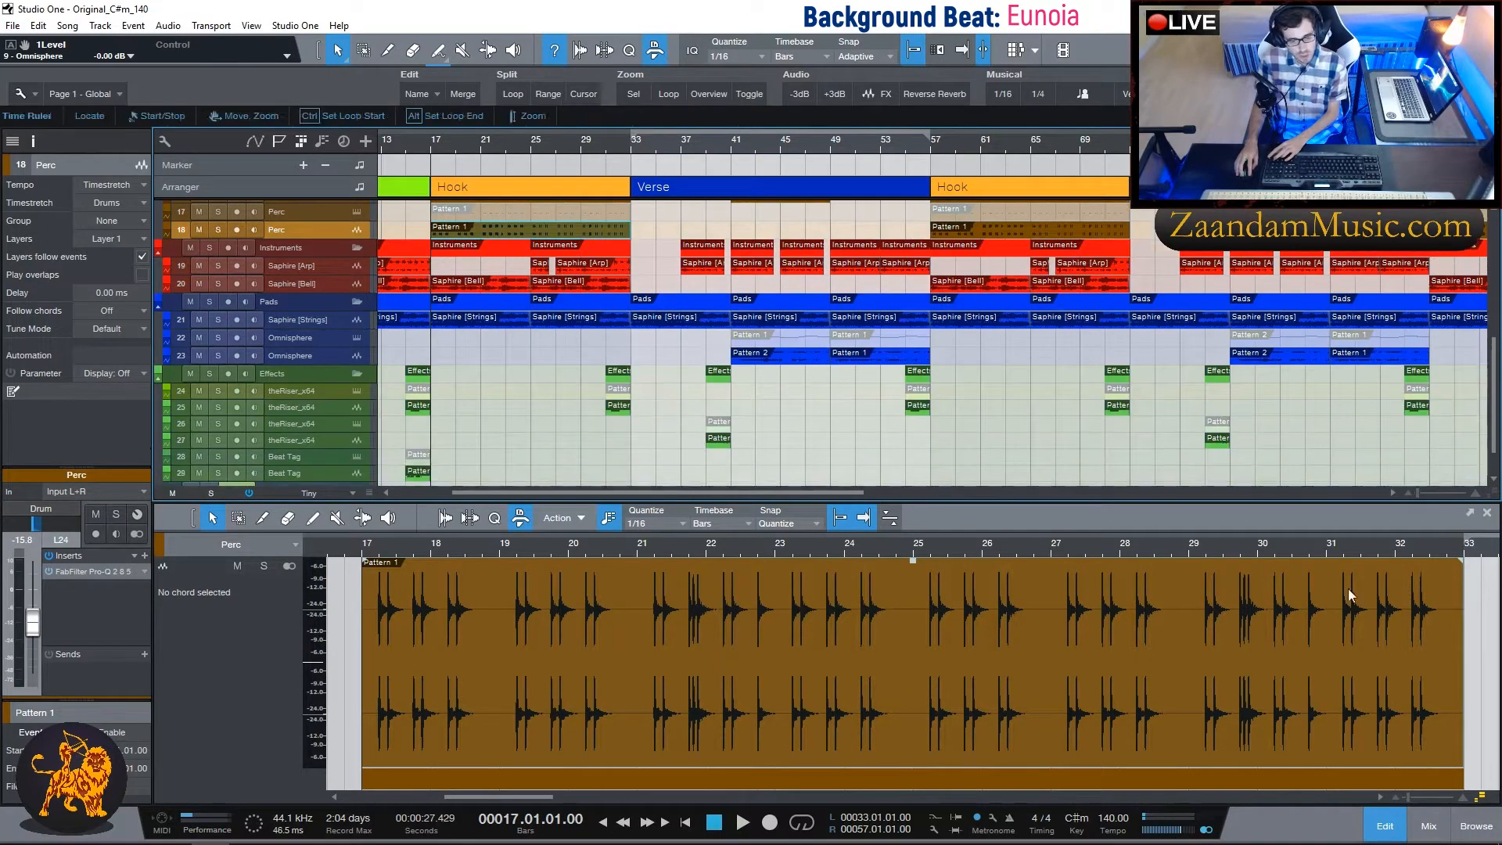
left_click(289, 263)
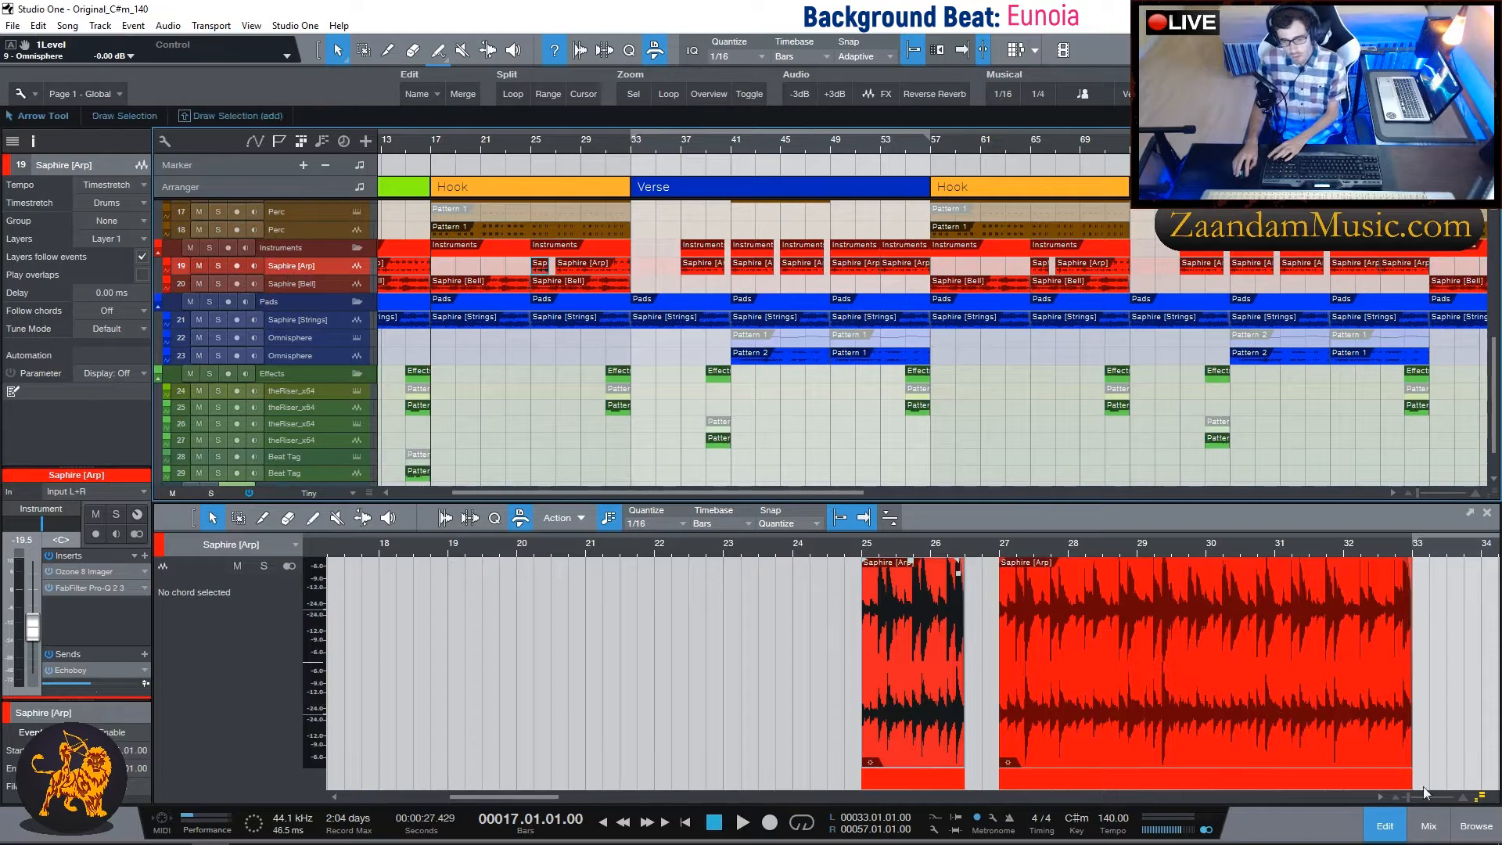
left_click(1475, 826)
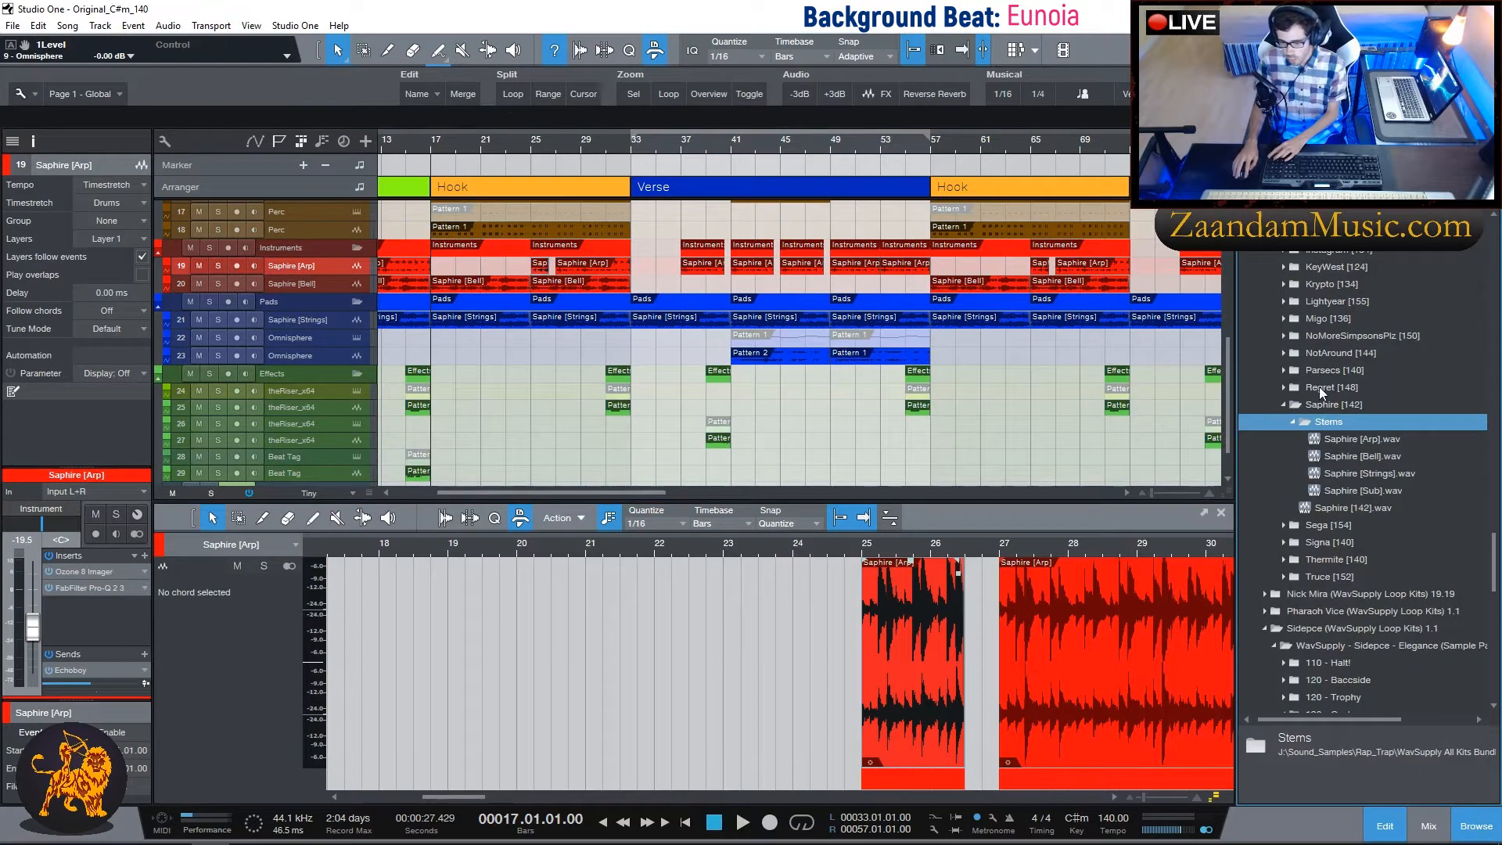
scroll(1322, 386, "up", 2)
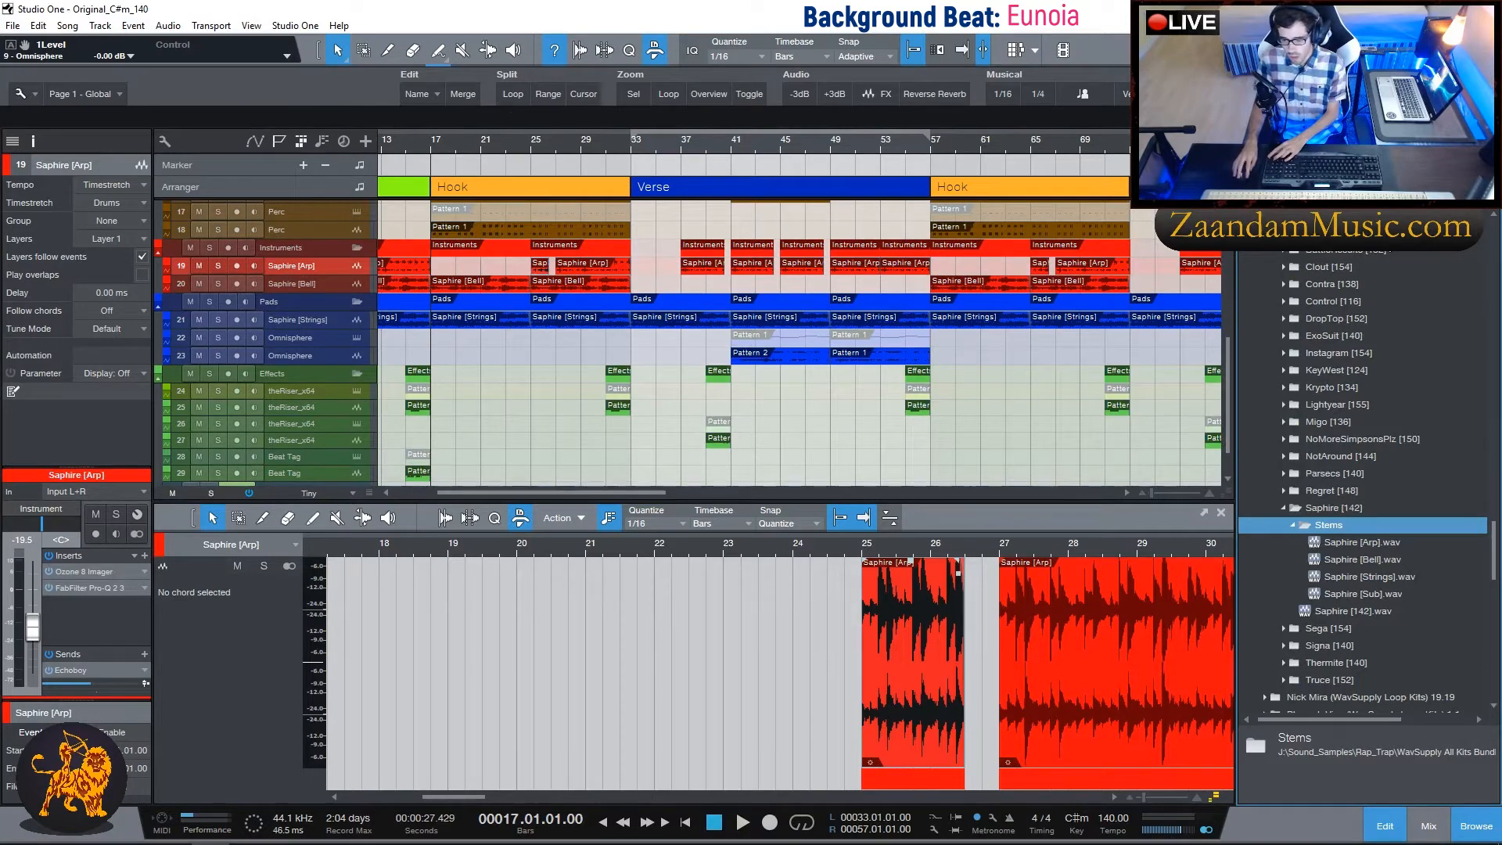
scroll(1321, 469, "down", 1)
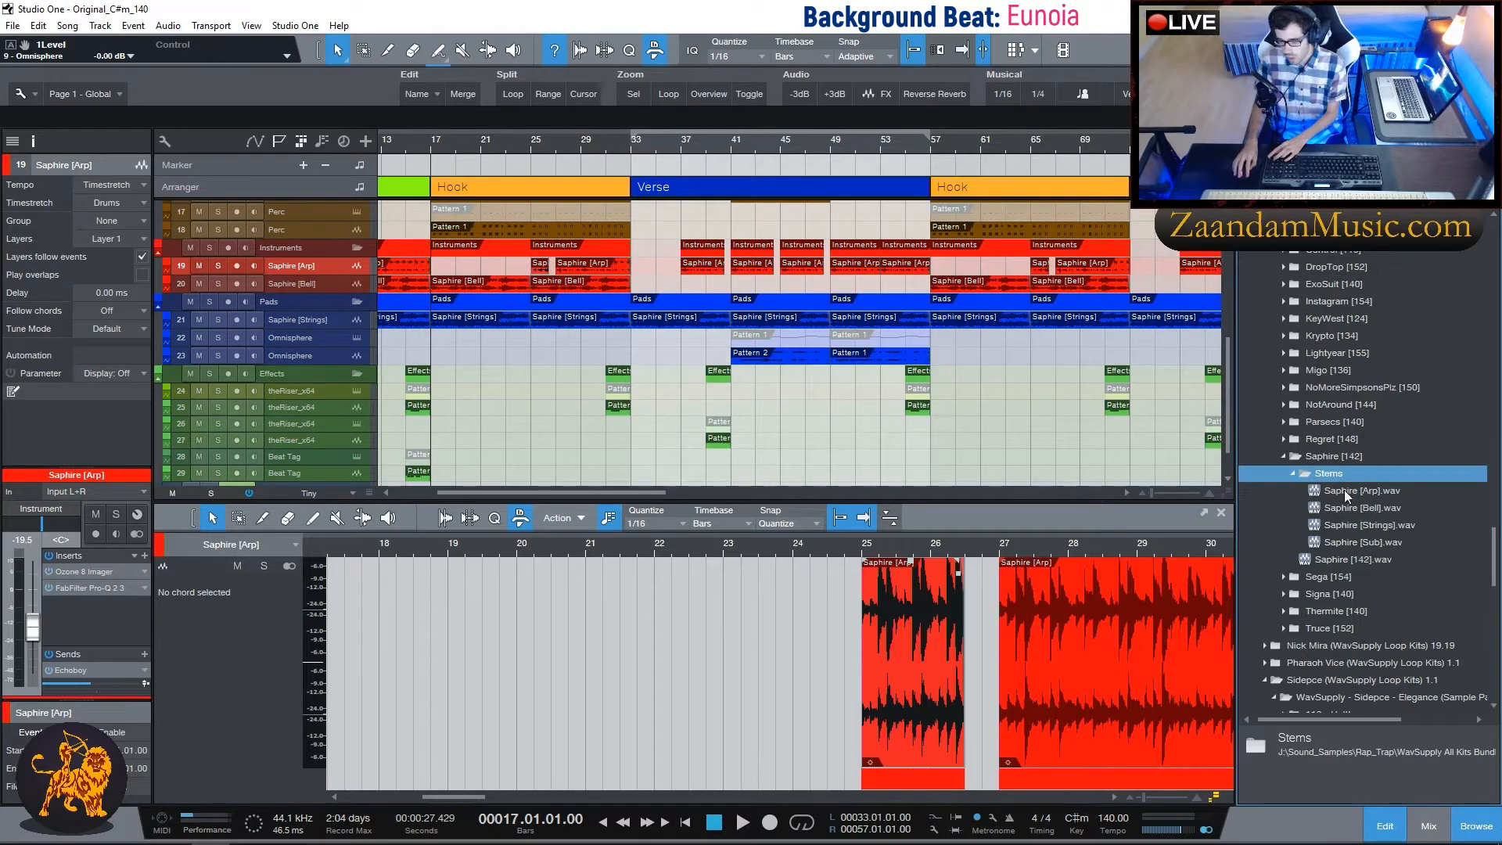
Preview the full loop Saphire [142].wav in the file browser, then stop the preview.
left_click(1362, 560)
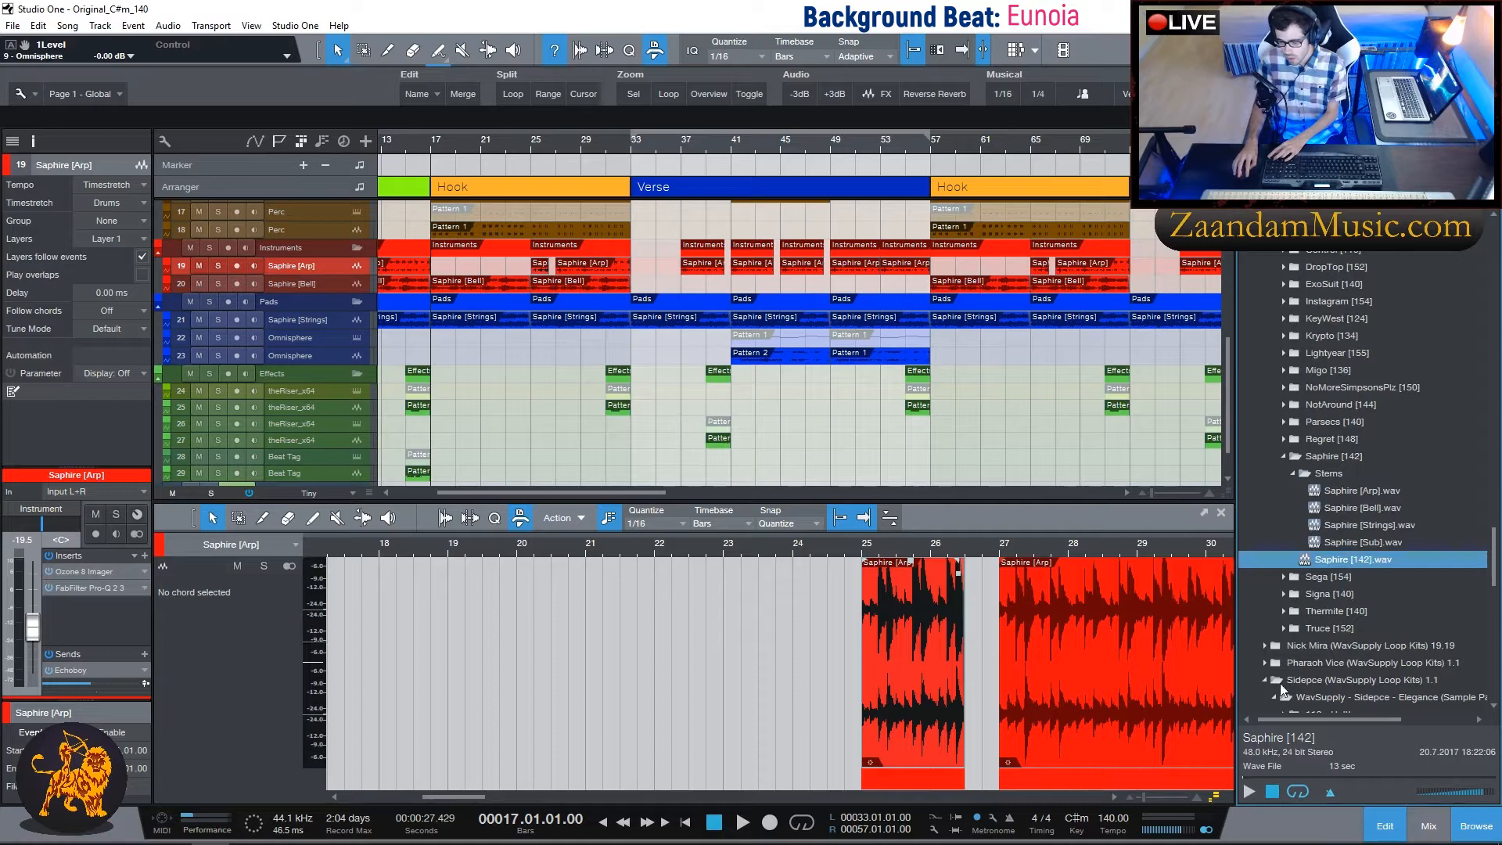
right_click(1251, 790)
left_click(1246, 792)
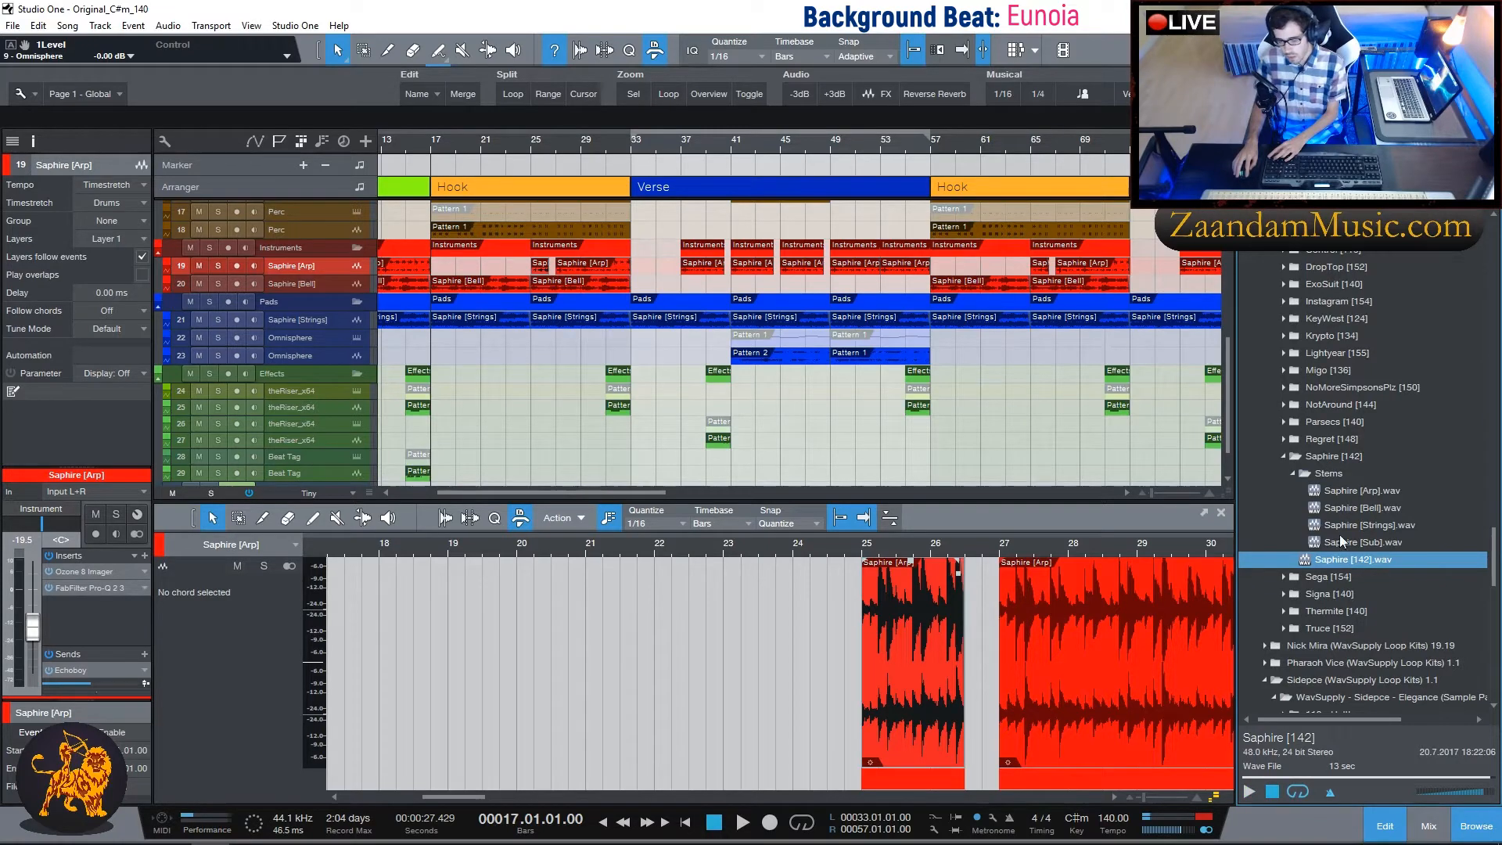
Select the Saphire [Arp].wav stem, then collapse the Stems and Saphire [142] folders and close the file browser.
left_click(1349, 492)
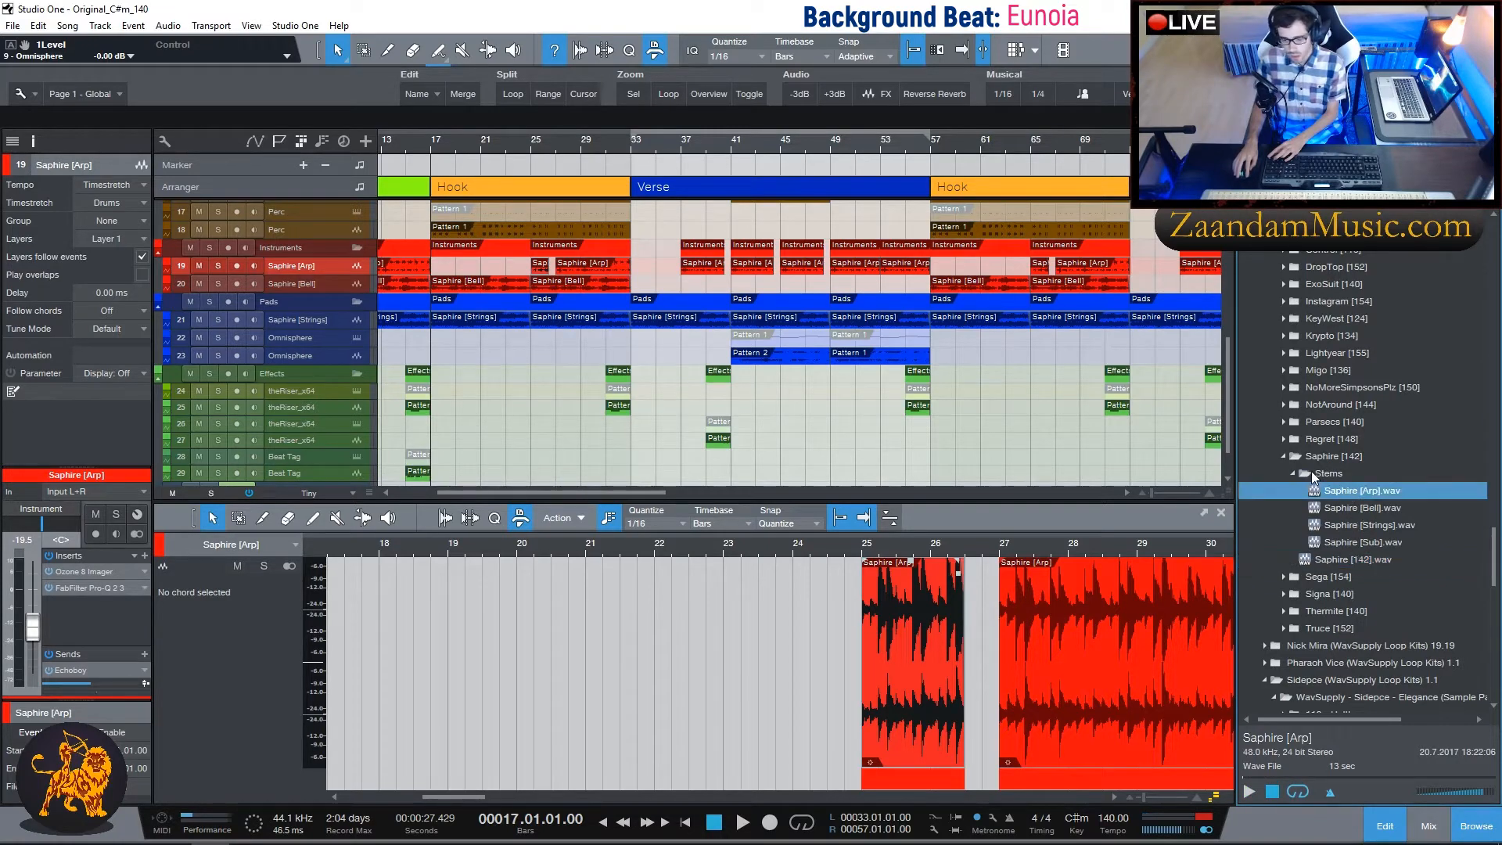
left_click(1293, 473)
left_click(1283, 456)
key("F5")
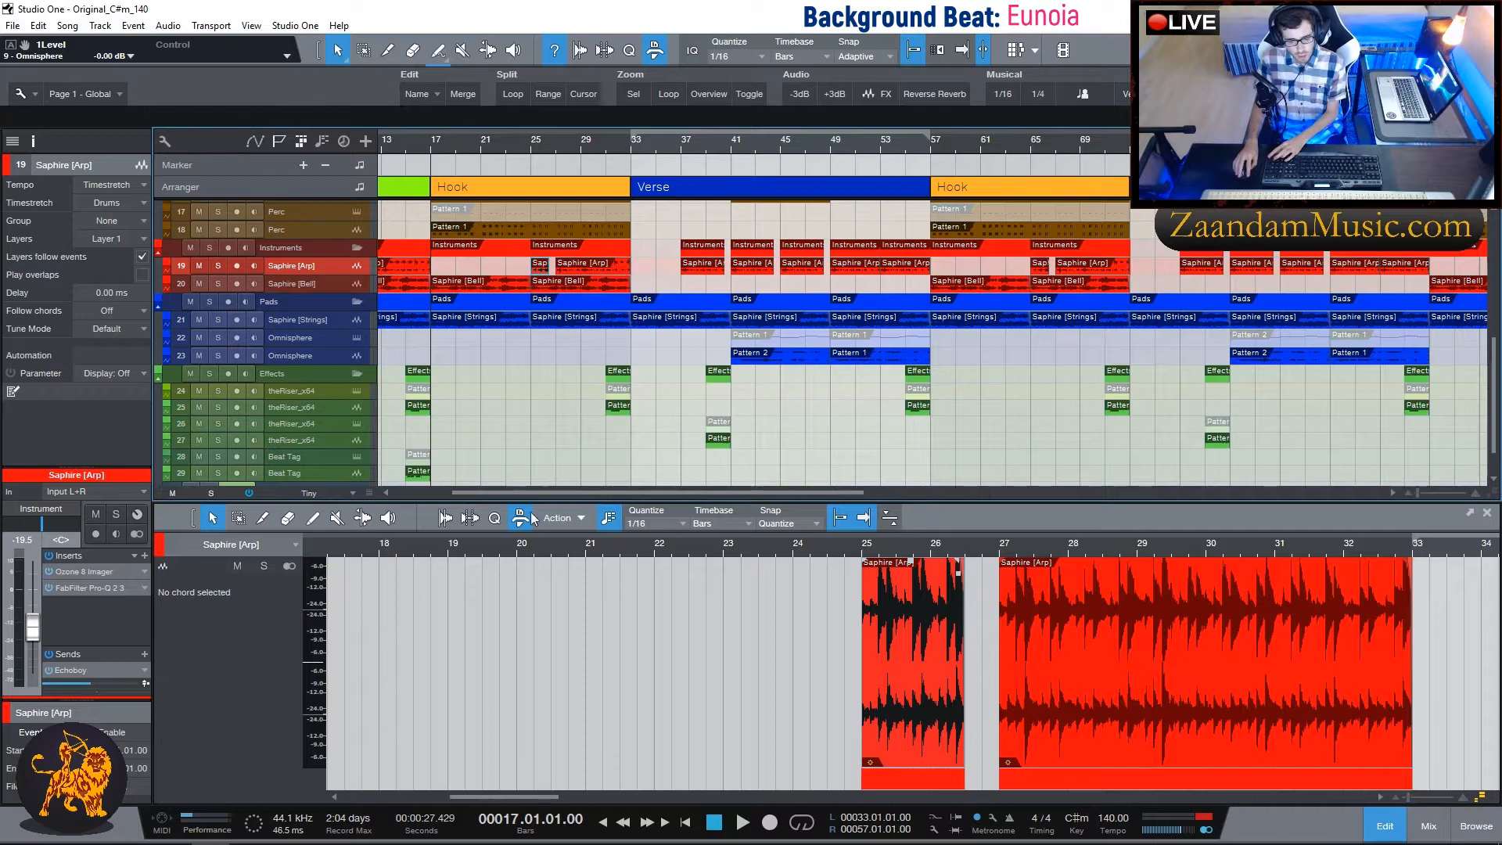
Inspect the transpose settings of the intro's Saphire [Arp] event and the Saphire [Bell] event.
left_click_drag(480, 493, 410, 486)
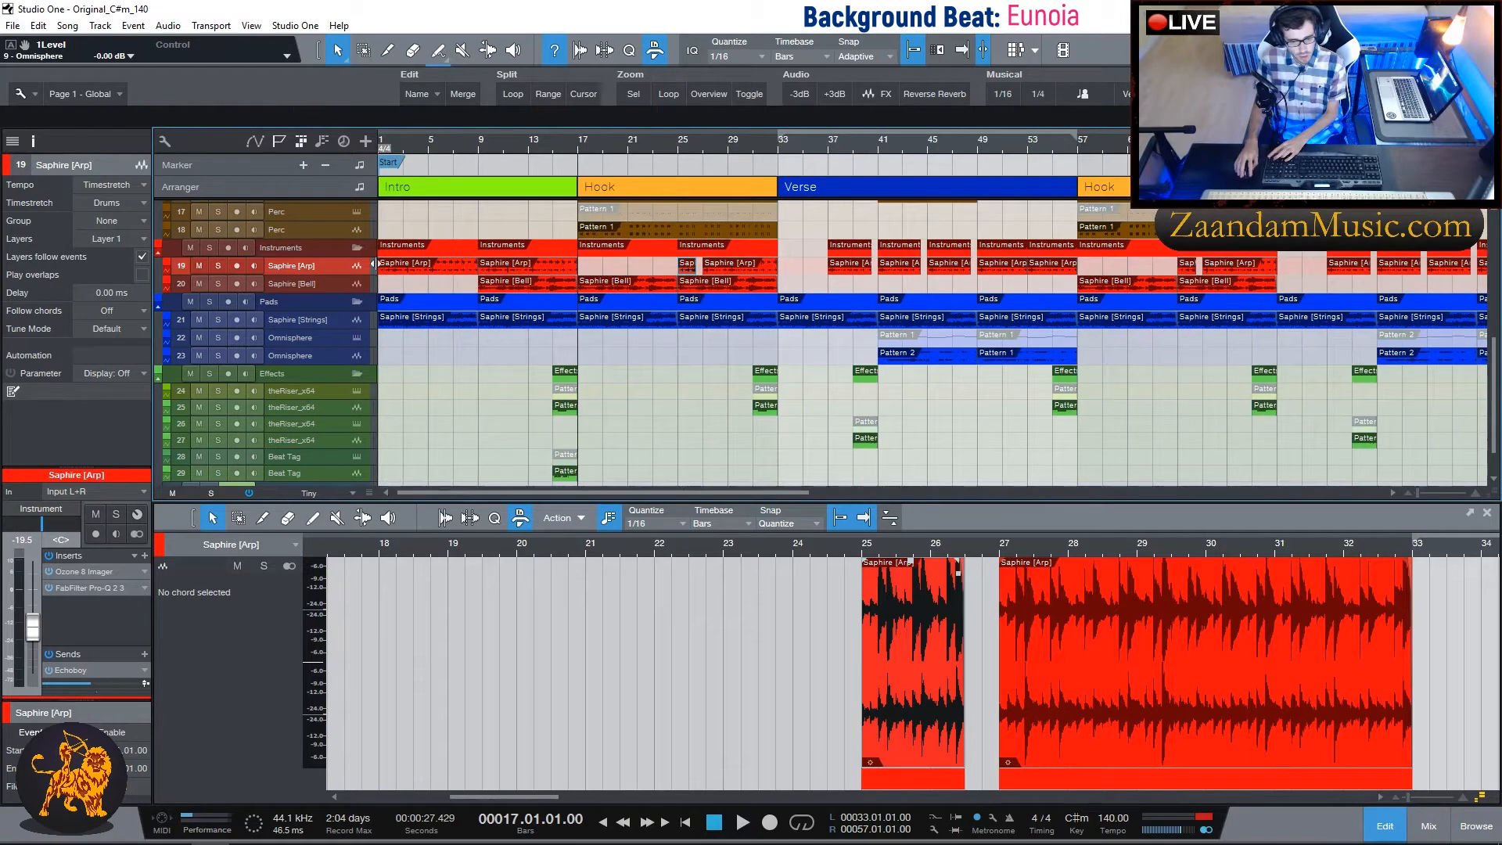
left_click(415, 268)
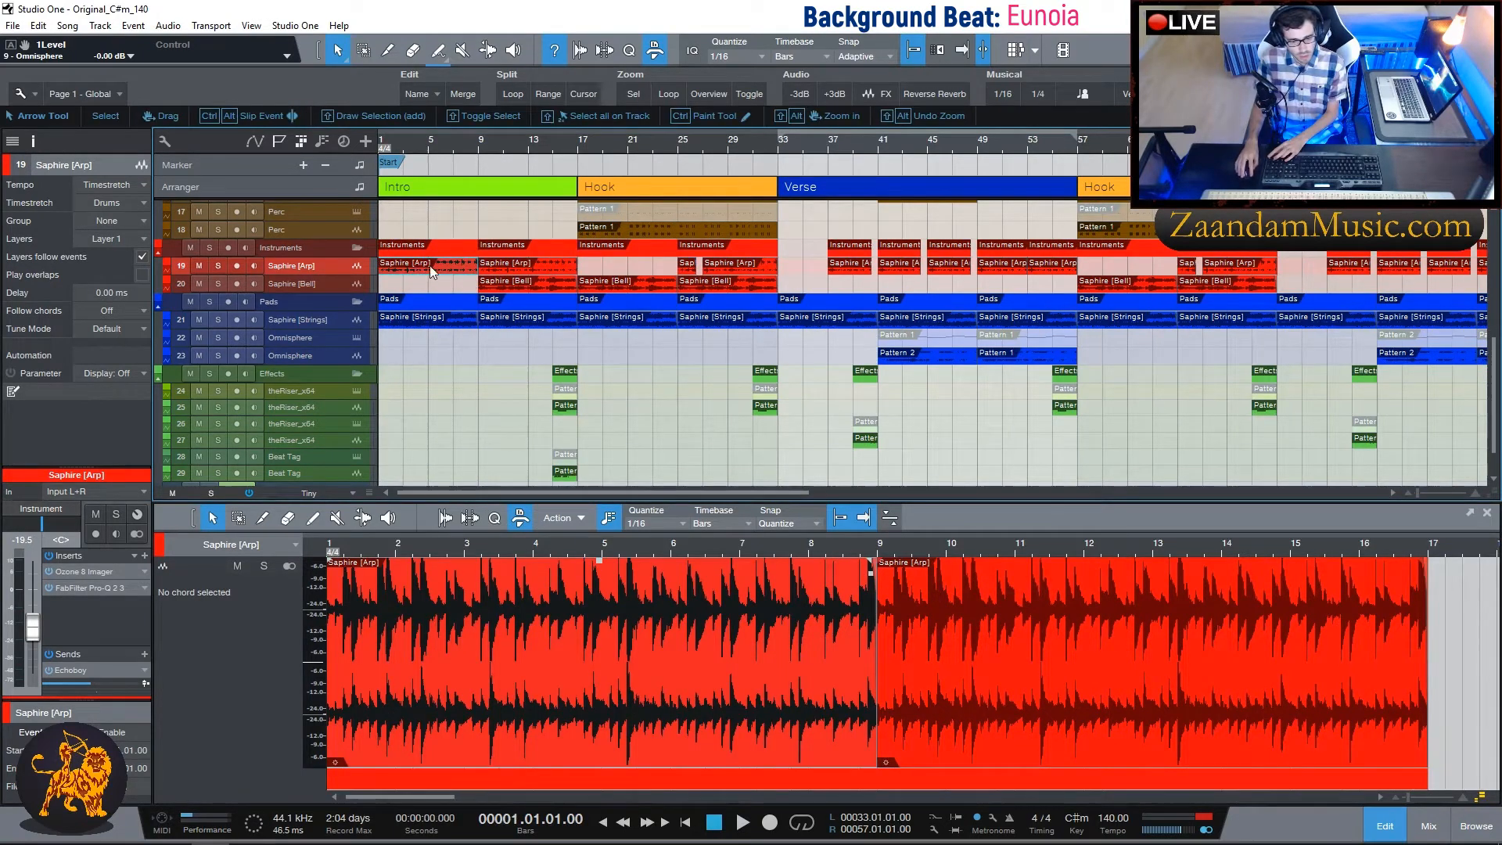
right_click(413, 265)
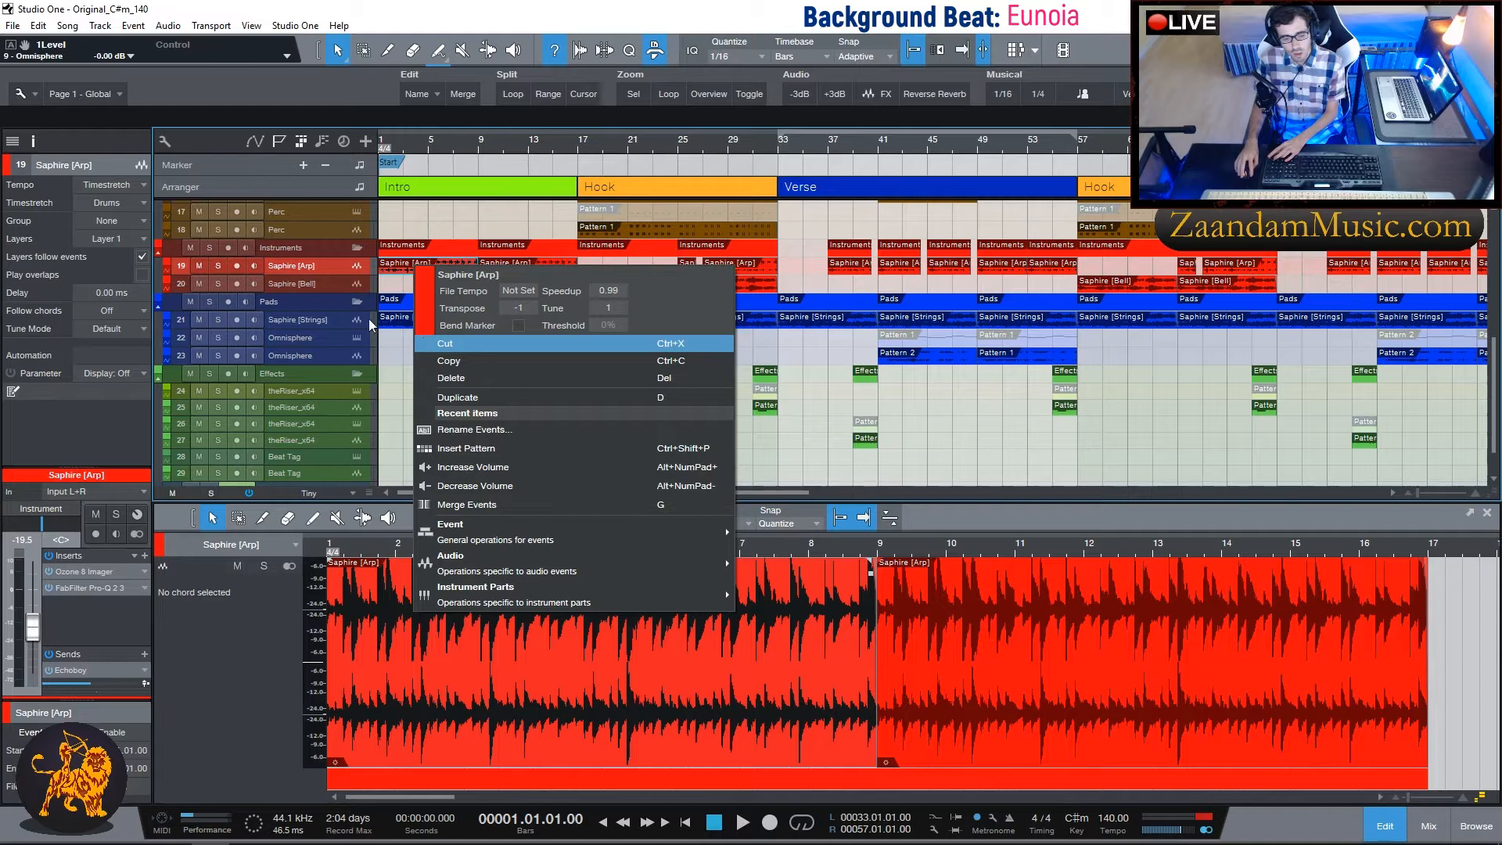
left_click(316, 268)
left_click(316, 283)
right_click(513, 284)
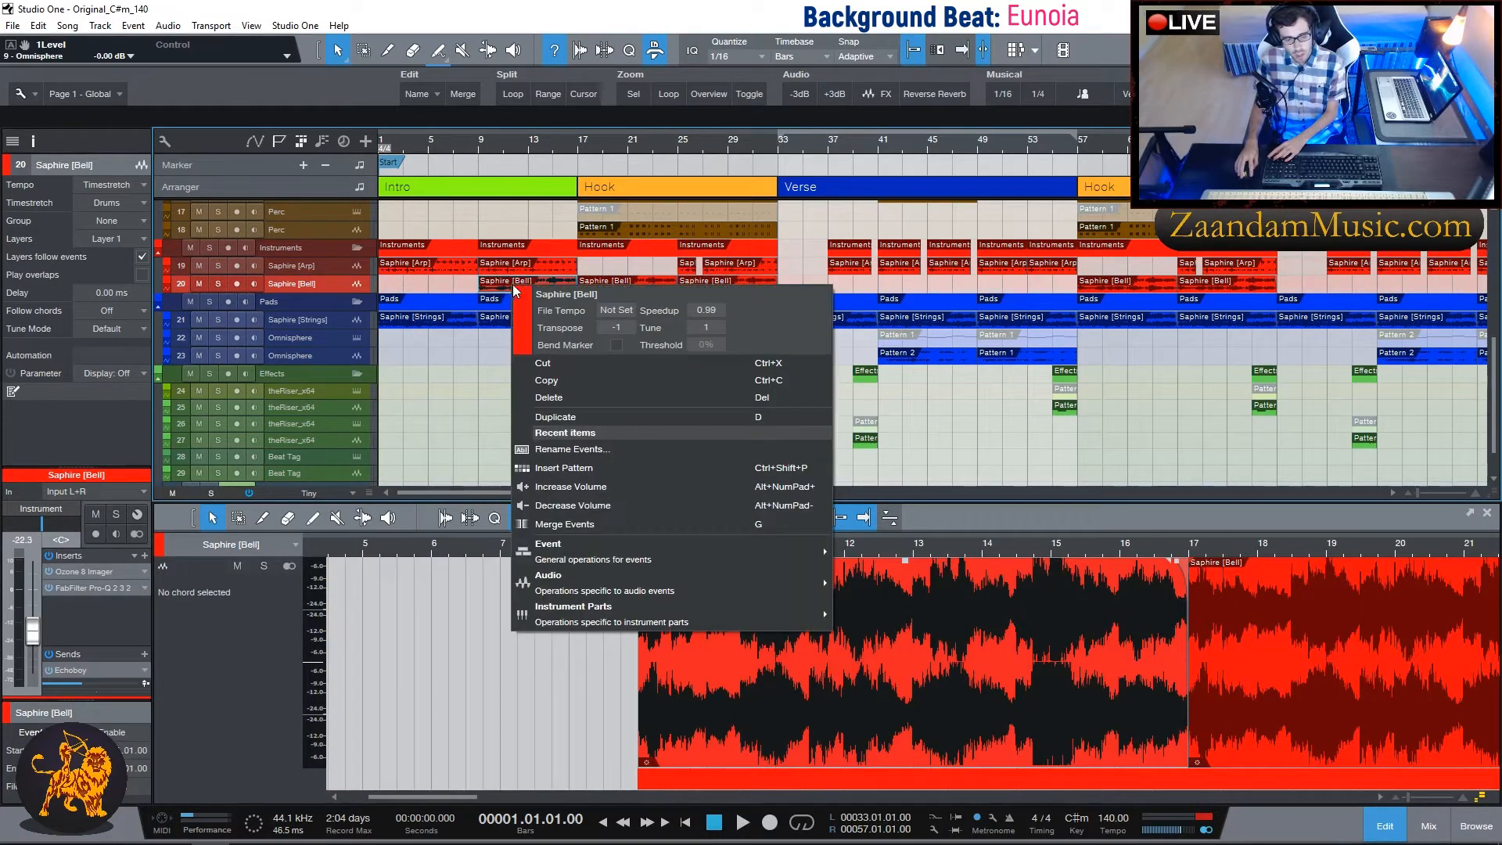
Solo the Saphire [Arp] track and listen to its melody from bar 1, then stop playback.
left_click(406, 266)
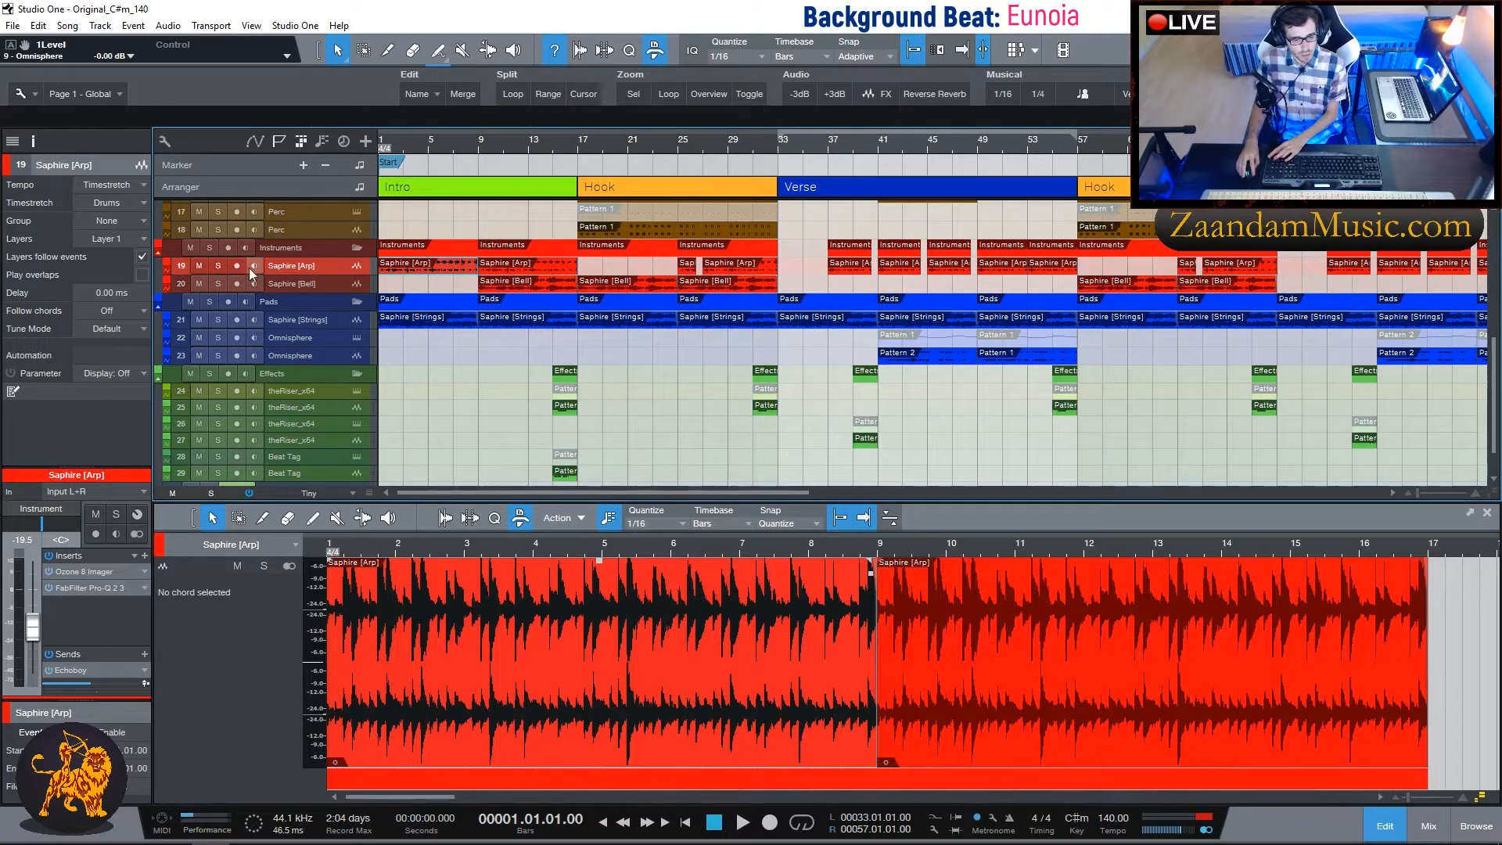
left_click(219, 267)
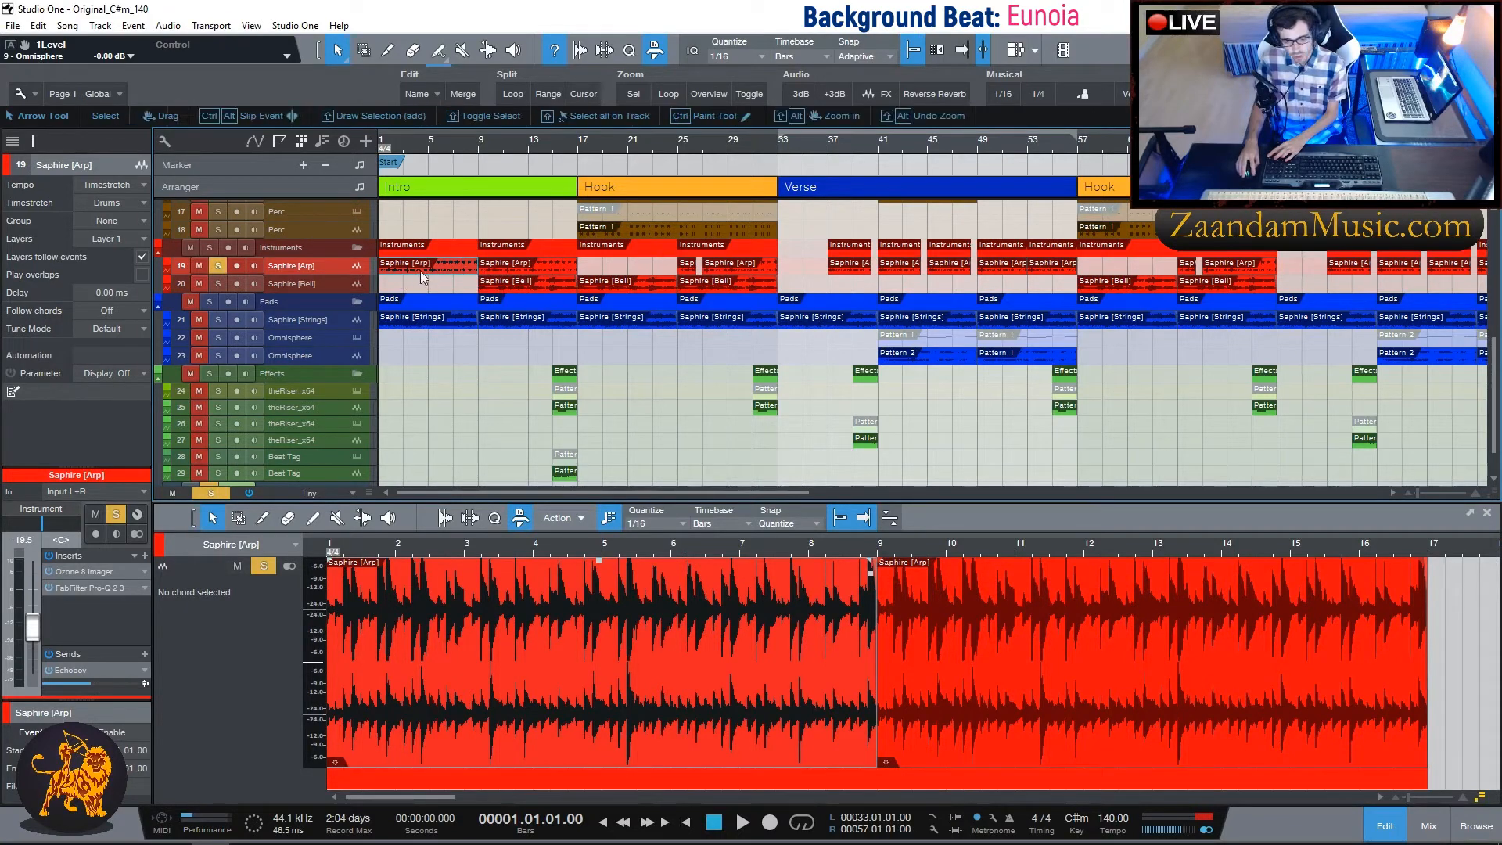
key("space")
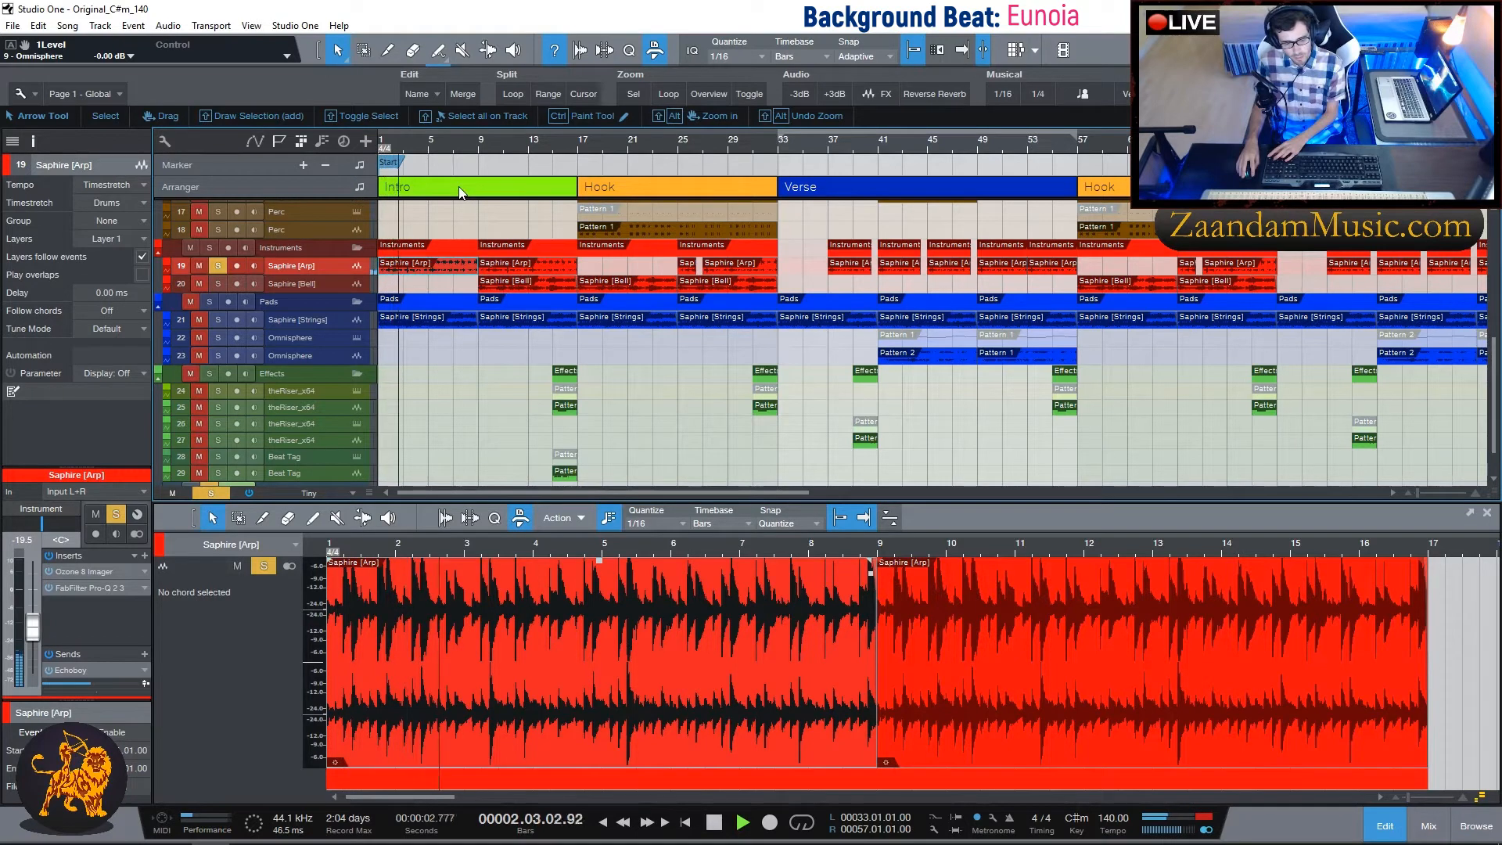
key("space")
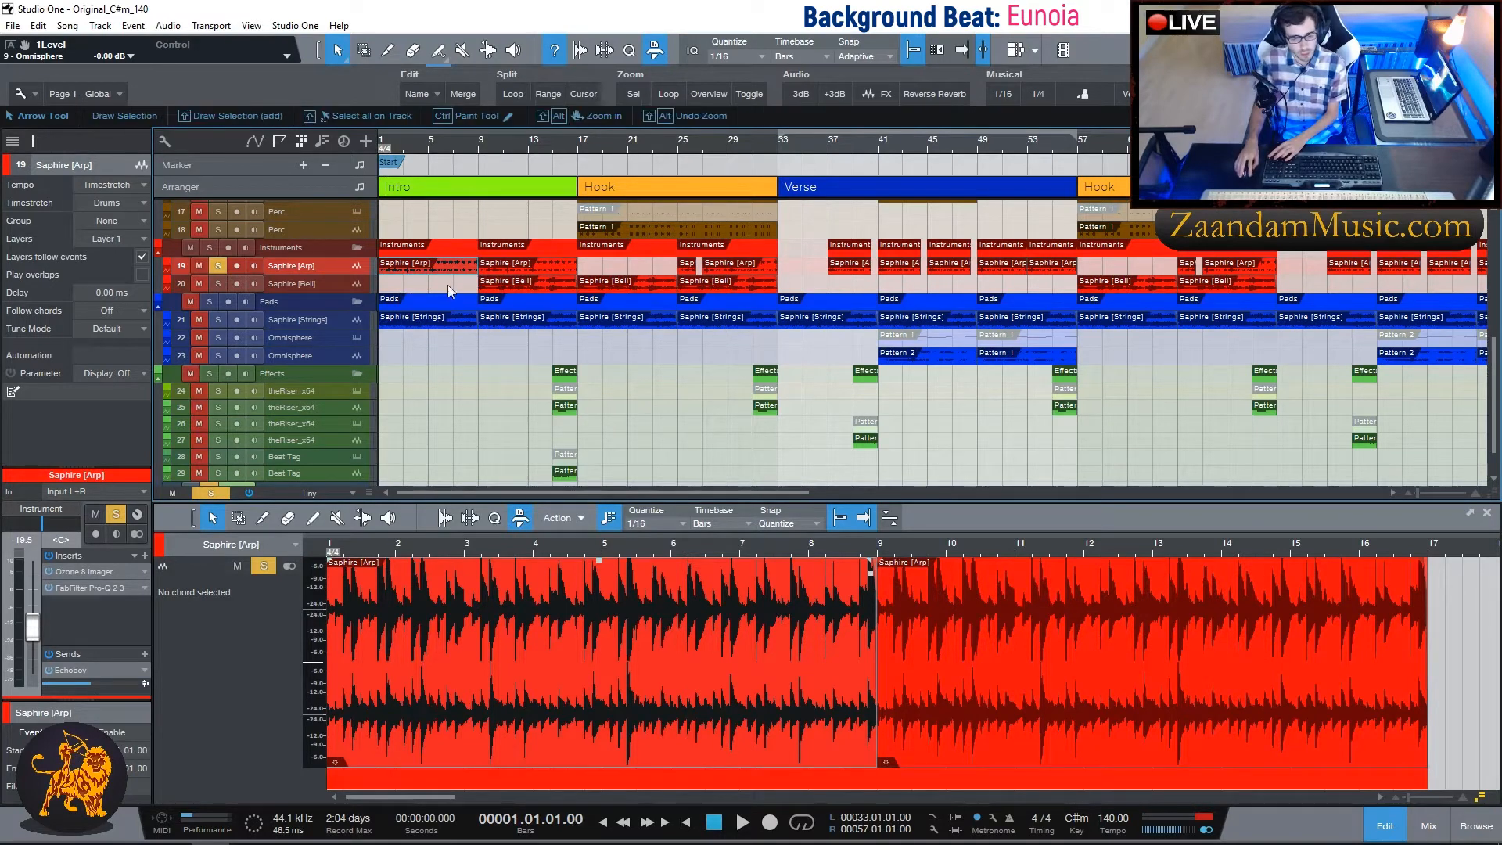
Solo the Saphire [Bell] track in place of the Arp and play it from bar 9.
left_click(218, 284)
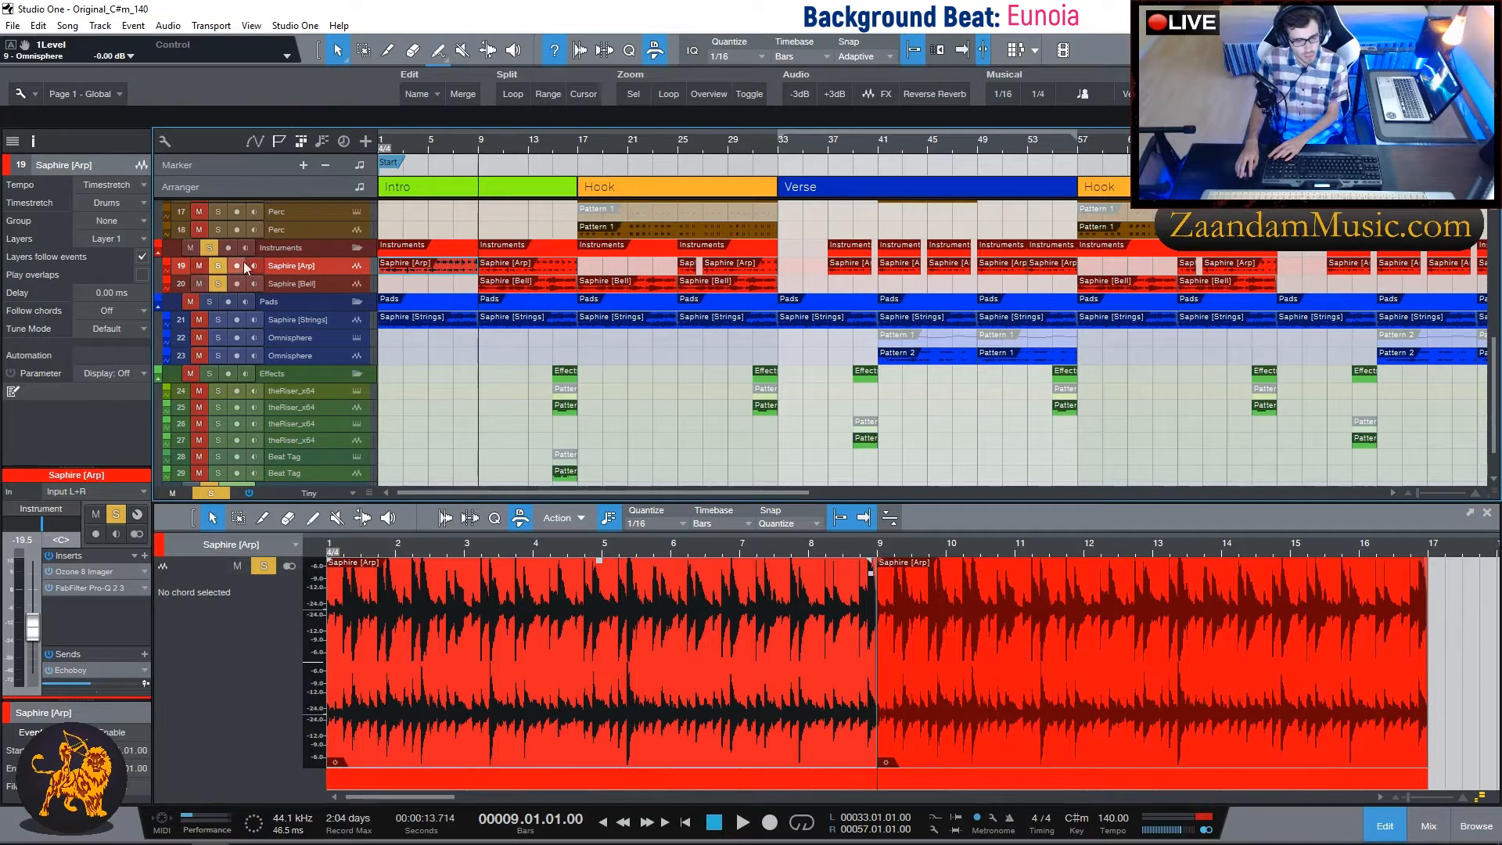
left_click(219, 268)
key("space")
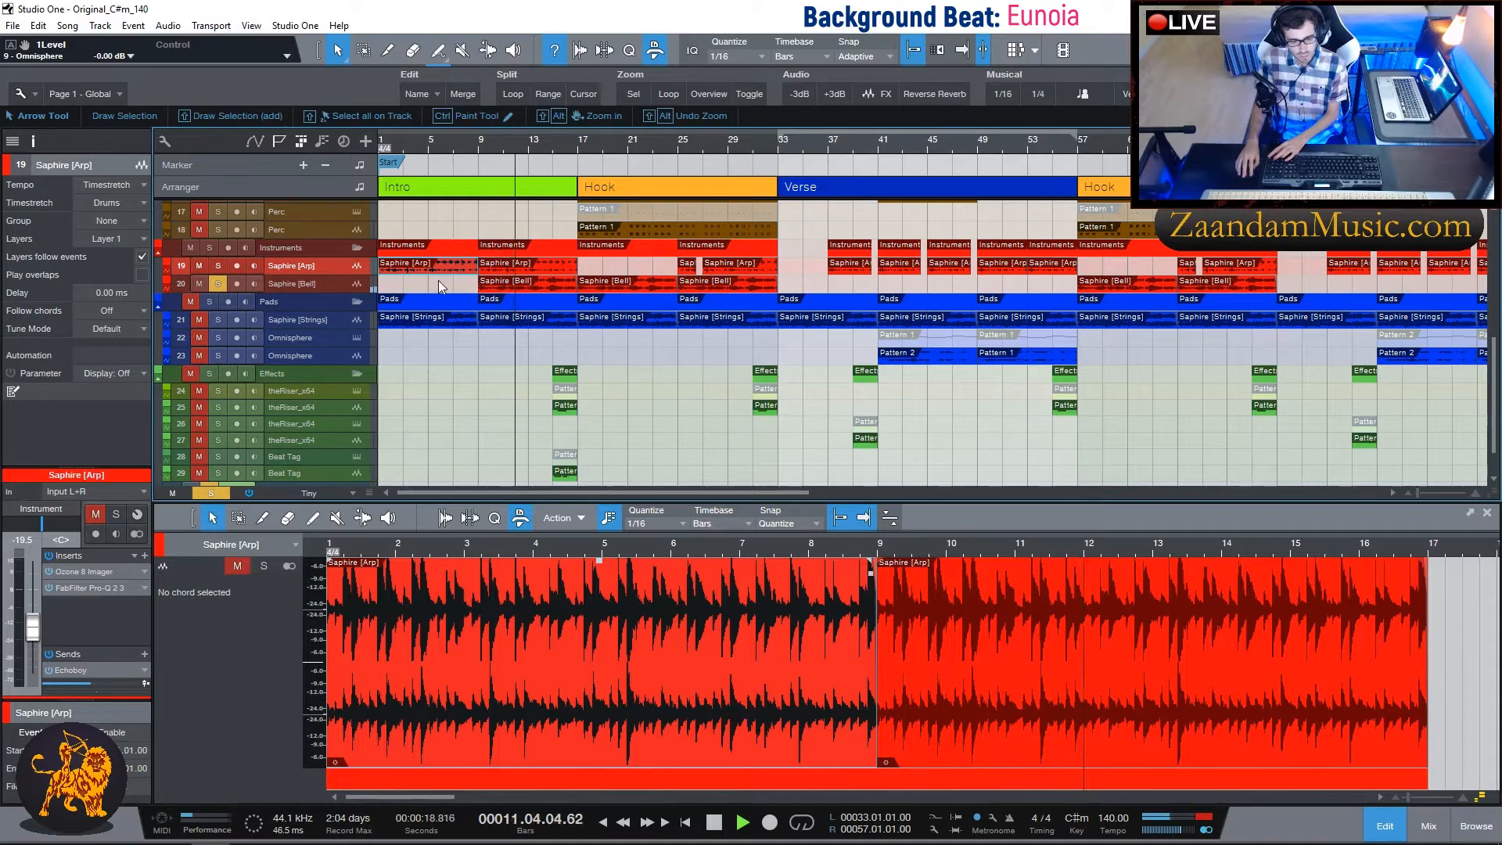
Solo Saphire [Arp] alongside the Bell to hear both together, then stop playback and unsolo the Instruments folder.
left_click(218, 270)
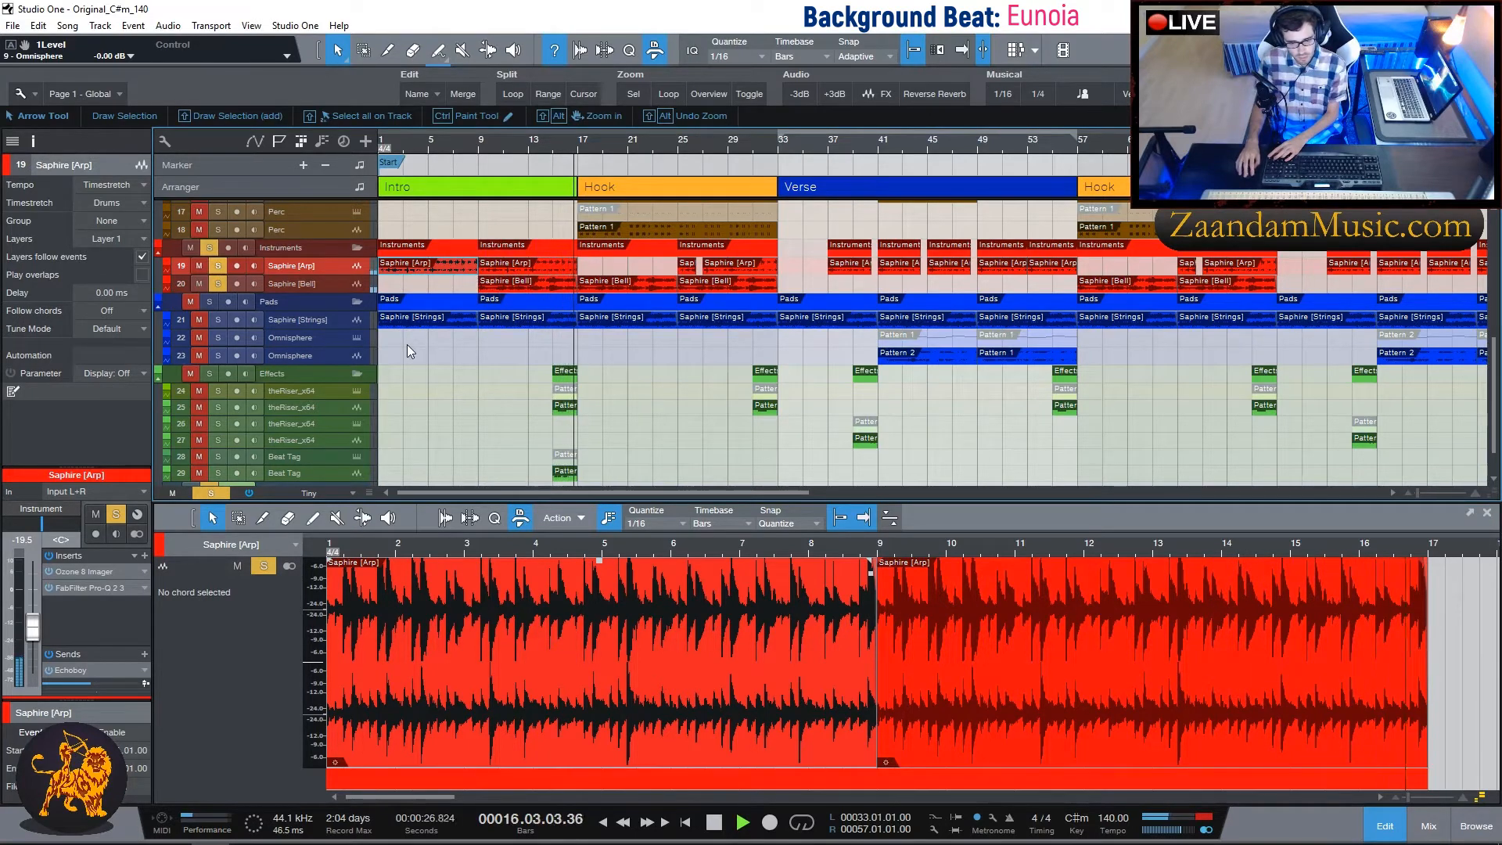
key("space")
left_click(208, 248)
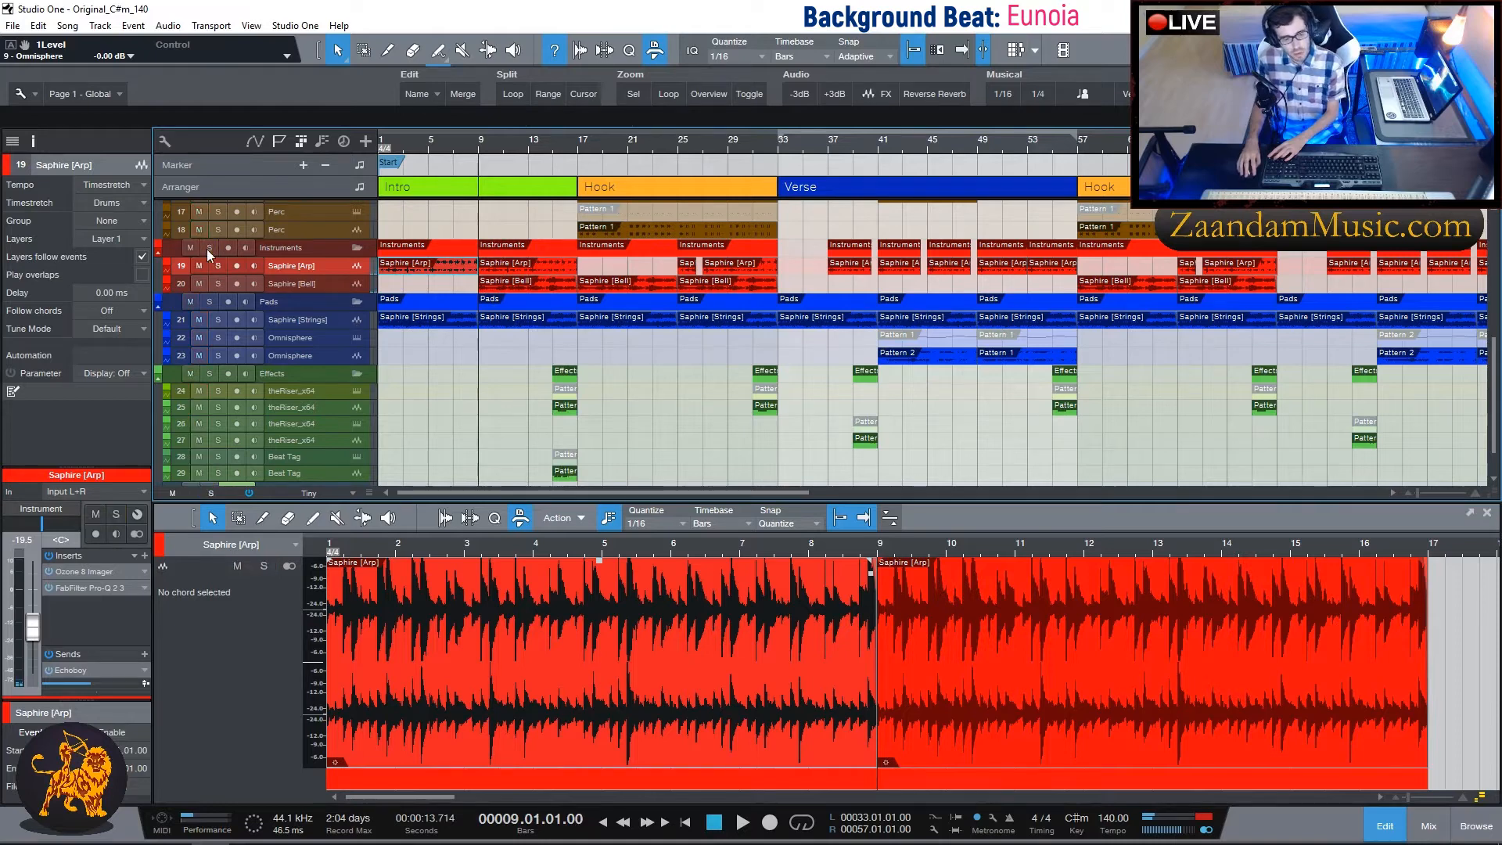
Solo the Pads folder, select the Saphire [Strings] track and listen to it from bar 1, then stop playback.
scroll(283, 343, "down", 1)
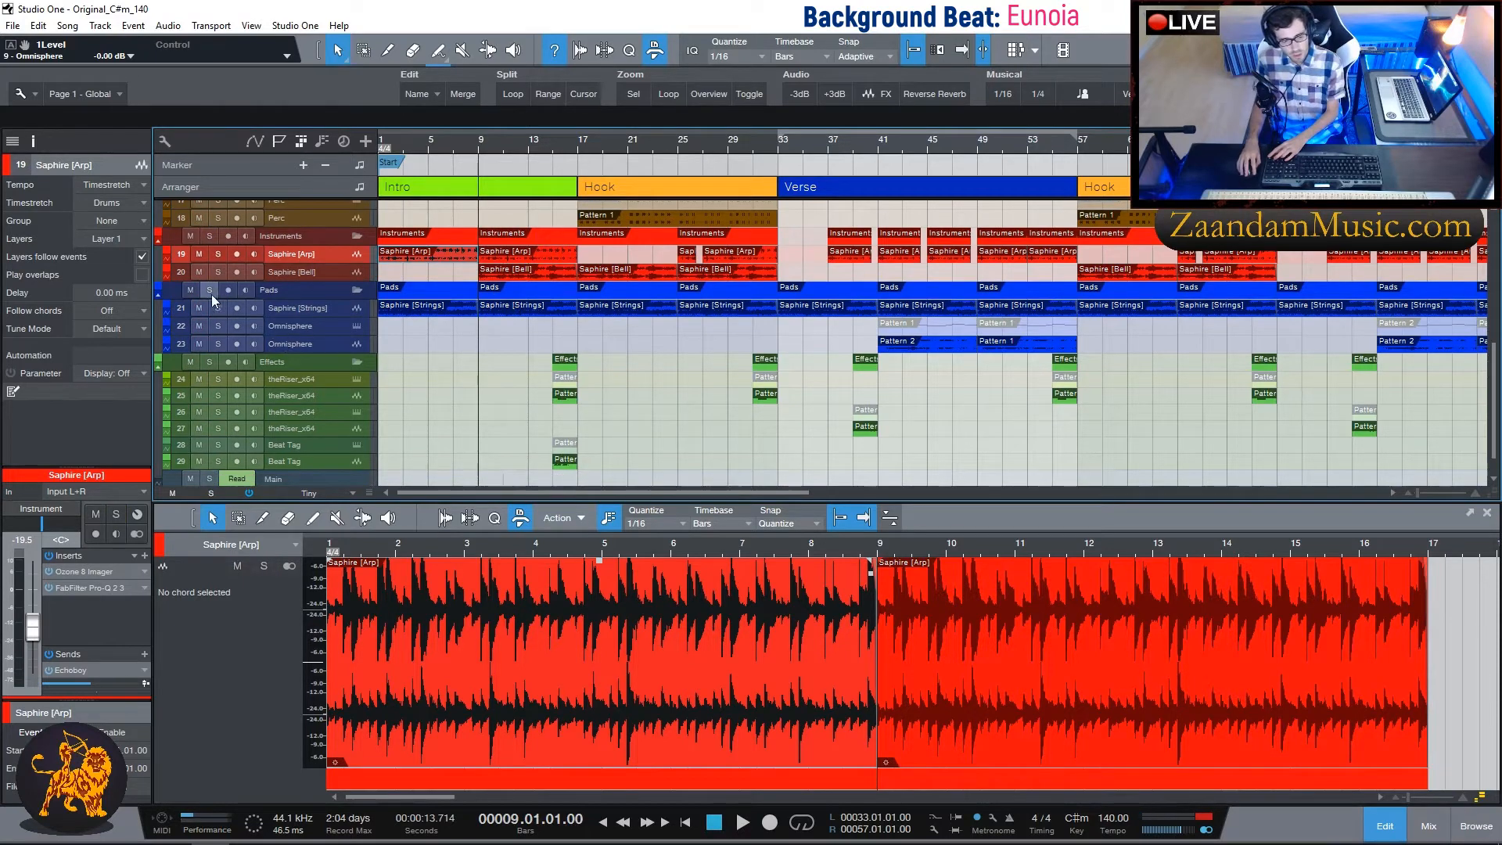
left_click(209, 291)
left_click(291, 312)
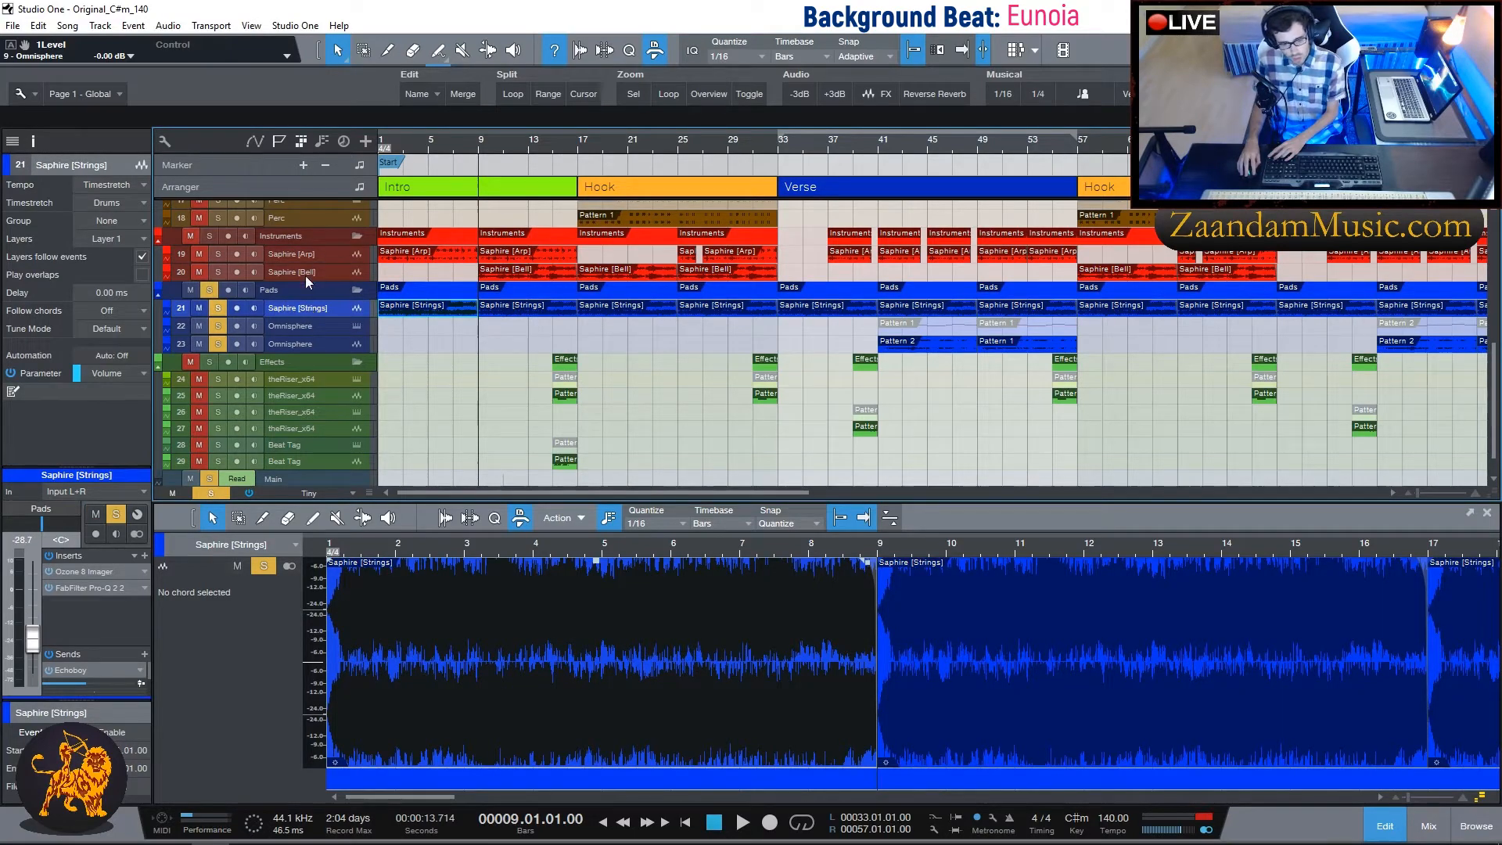
scroll(397, 259, "up", 6)
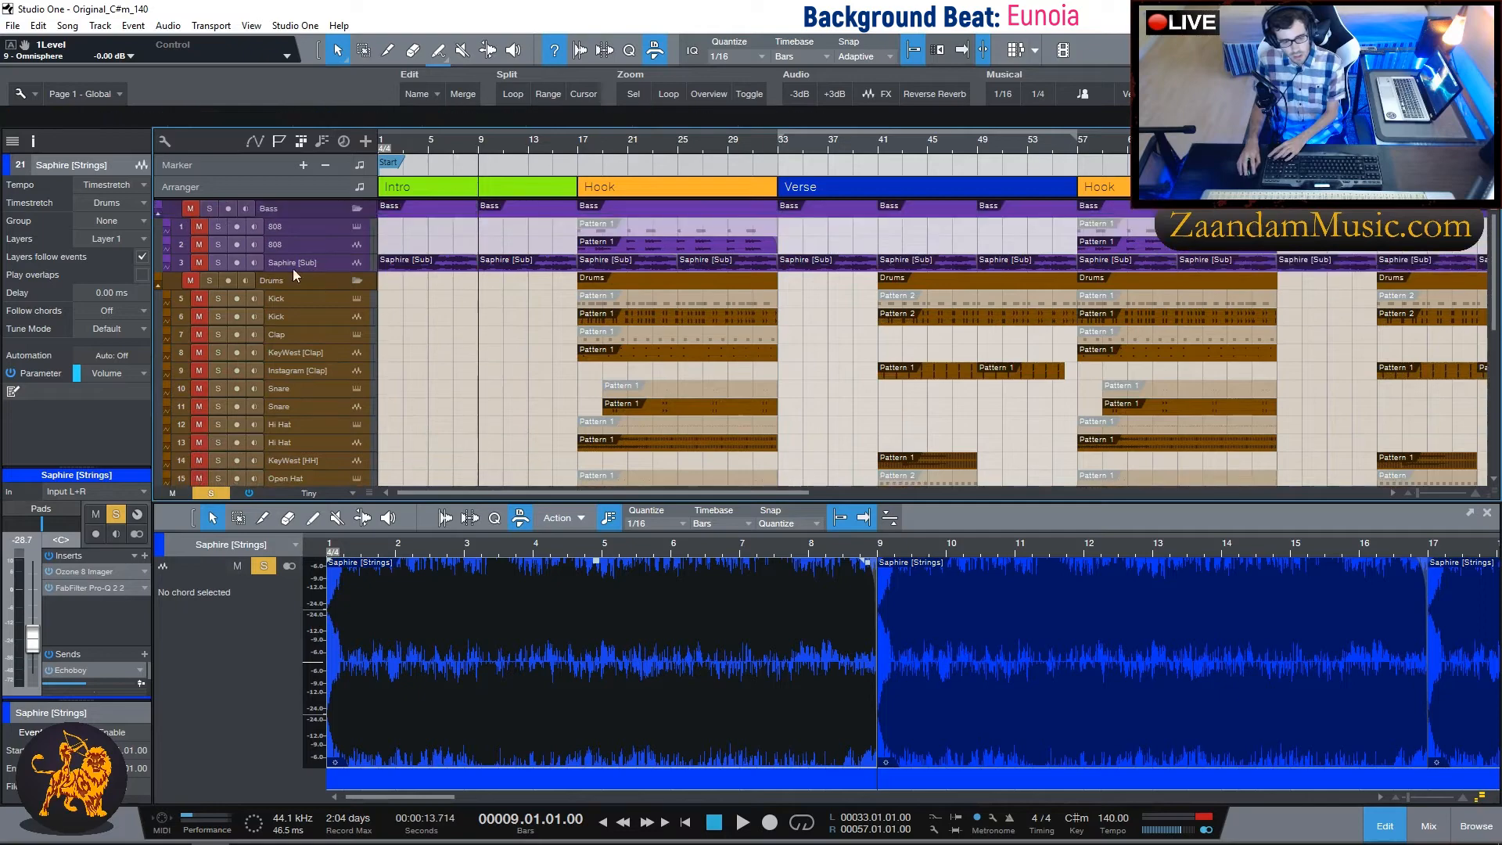
scroll(418, 307, "down", 6)
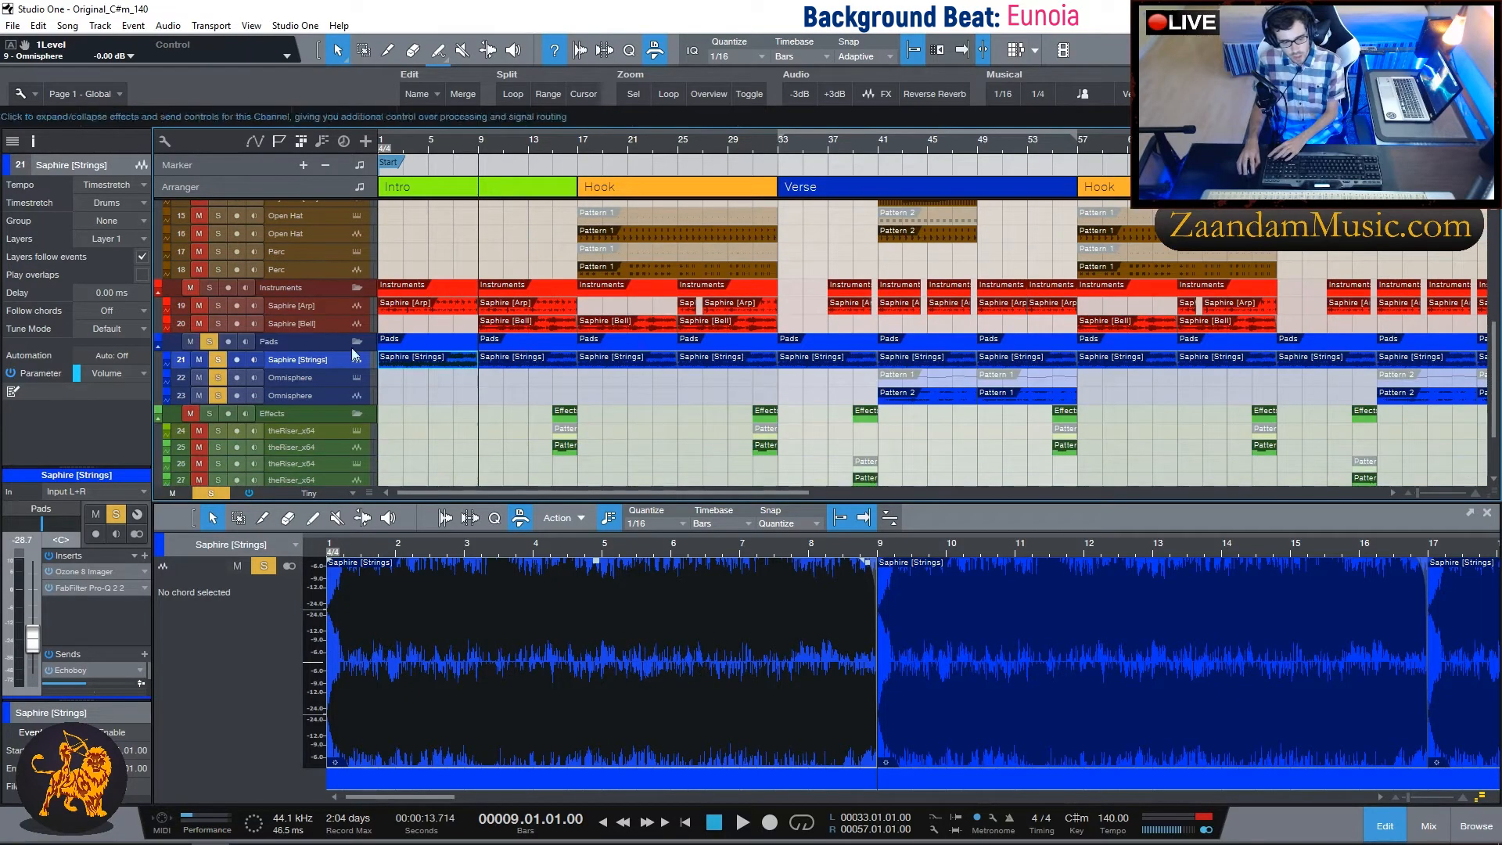
scroll(416, 385, "down", 1)
key("comma")
key("space")
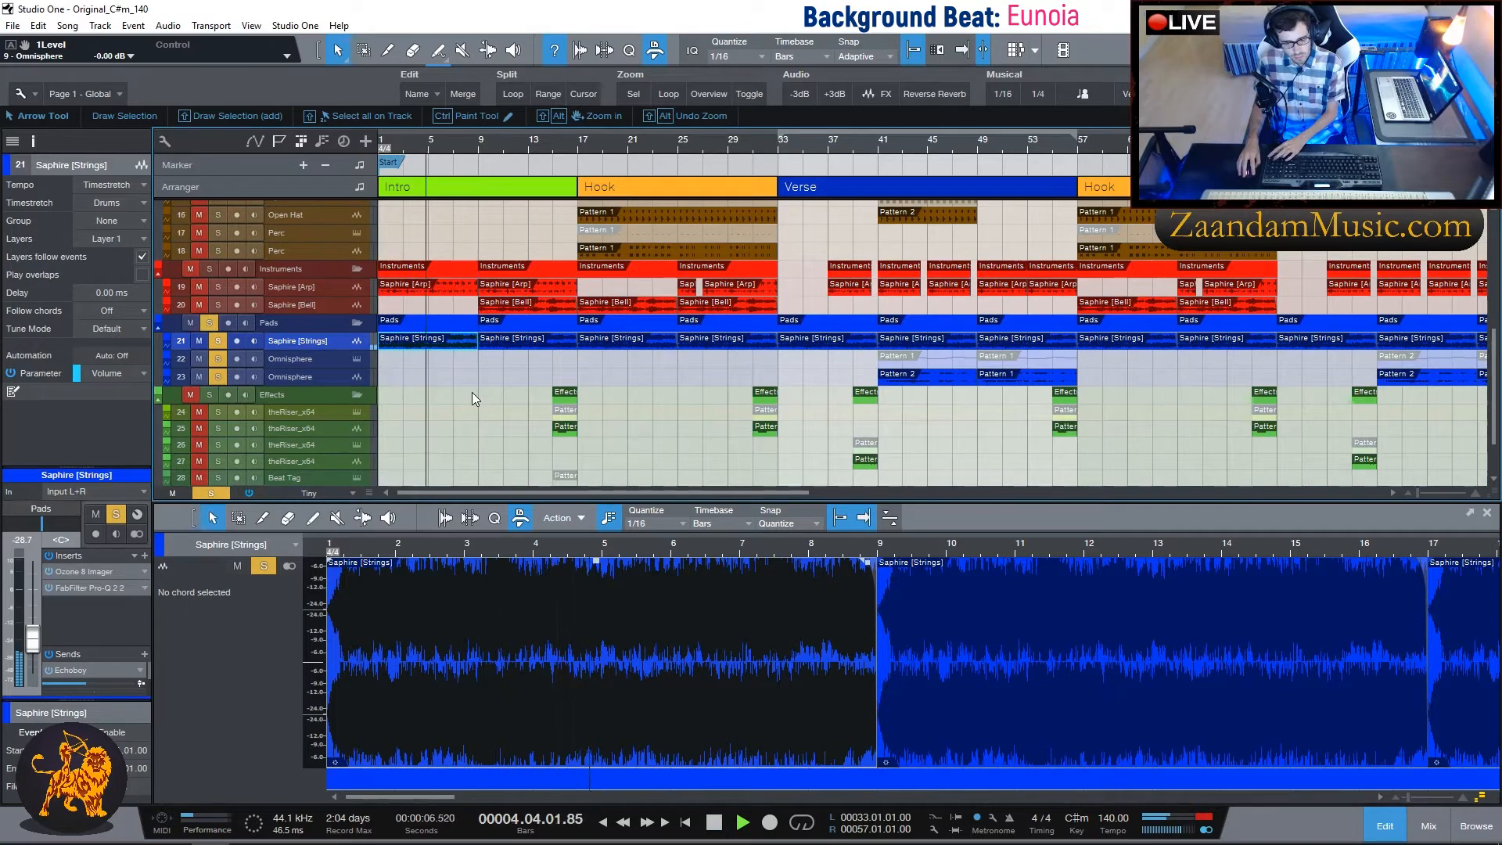
key("space")
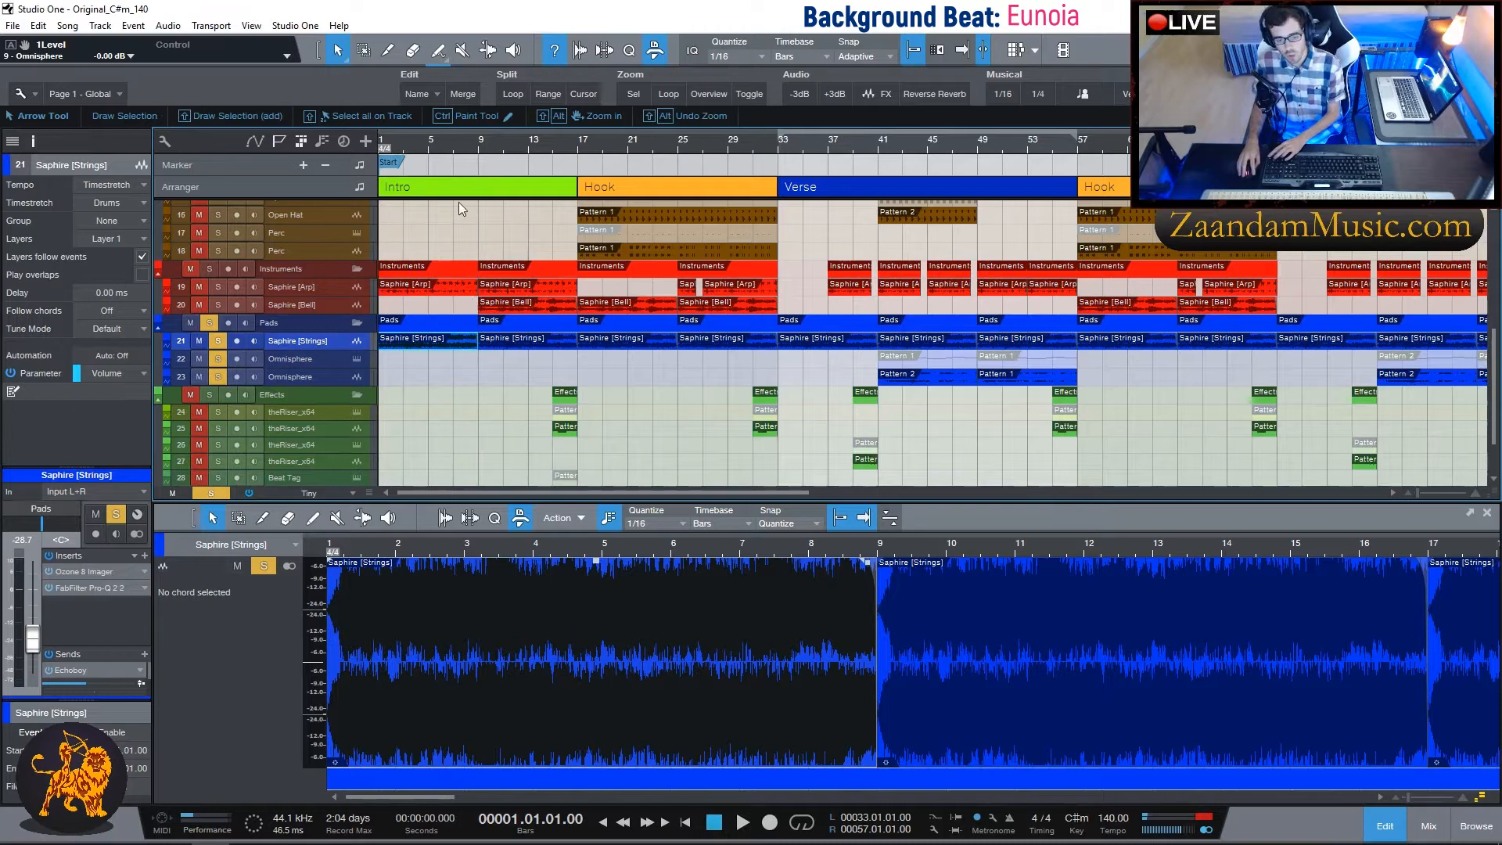
Check the Saphire [142] loop folder in the browser, and view the patch loaded in the Omnisphere instrument on track 22.
left_click(1476, 826)
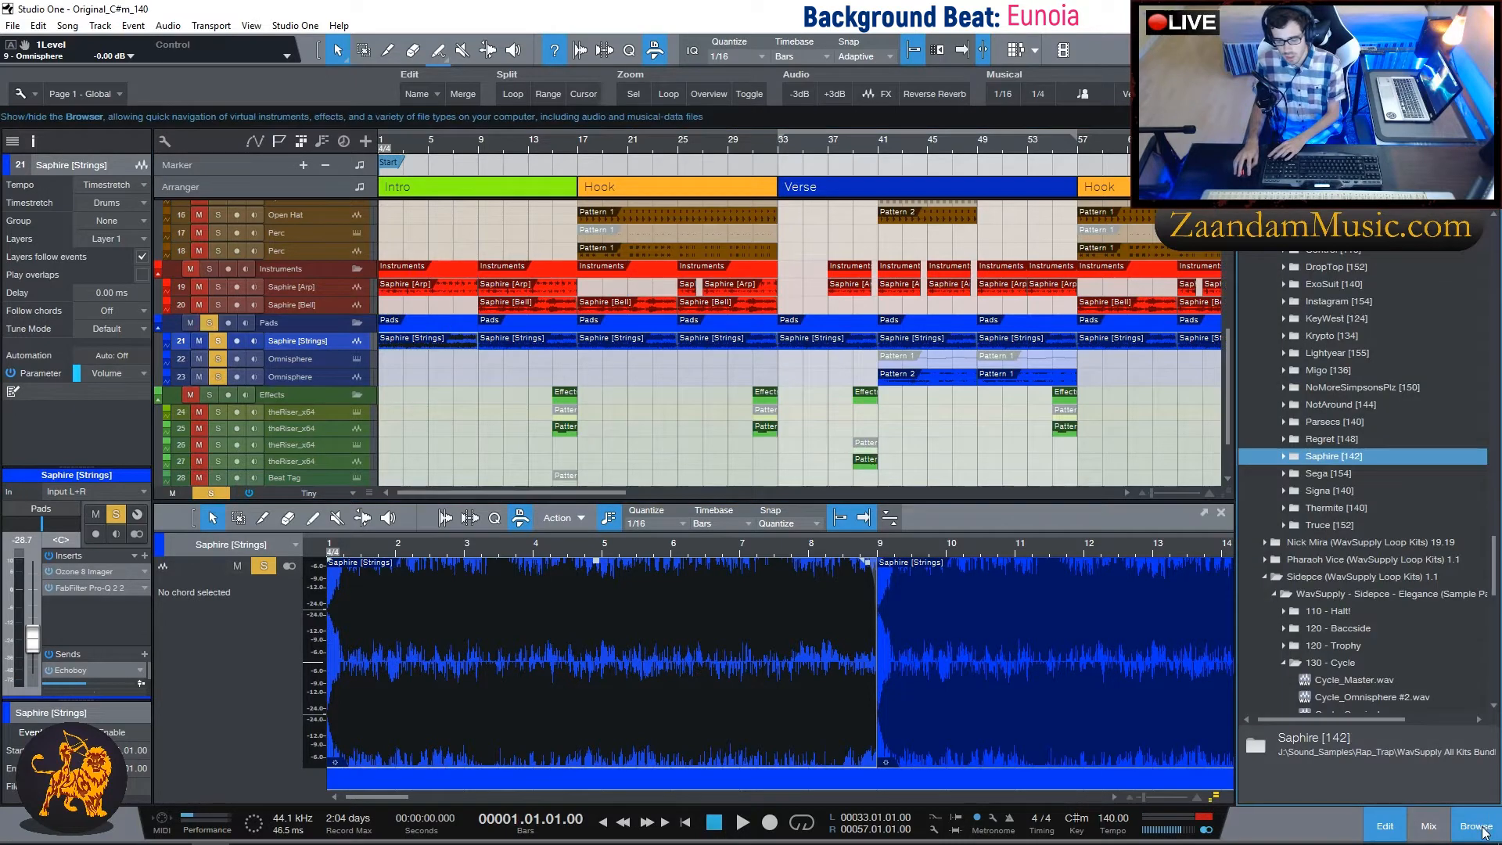
key("F7")
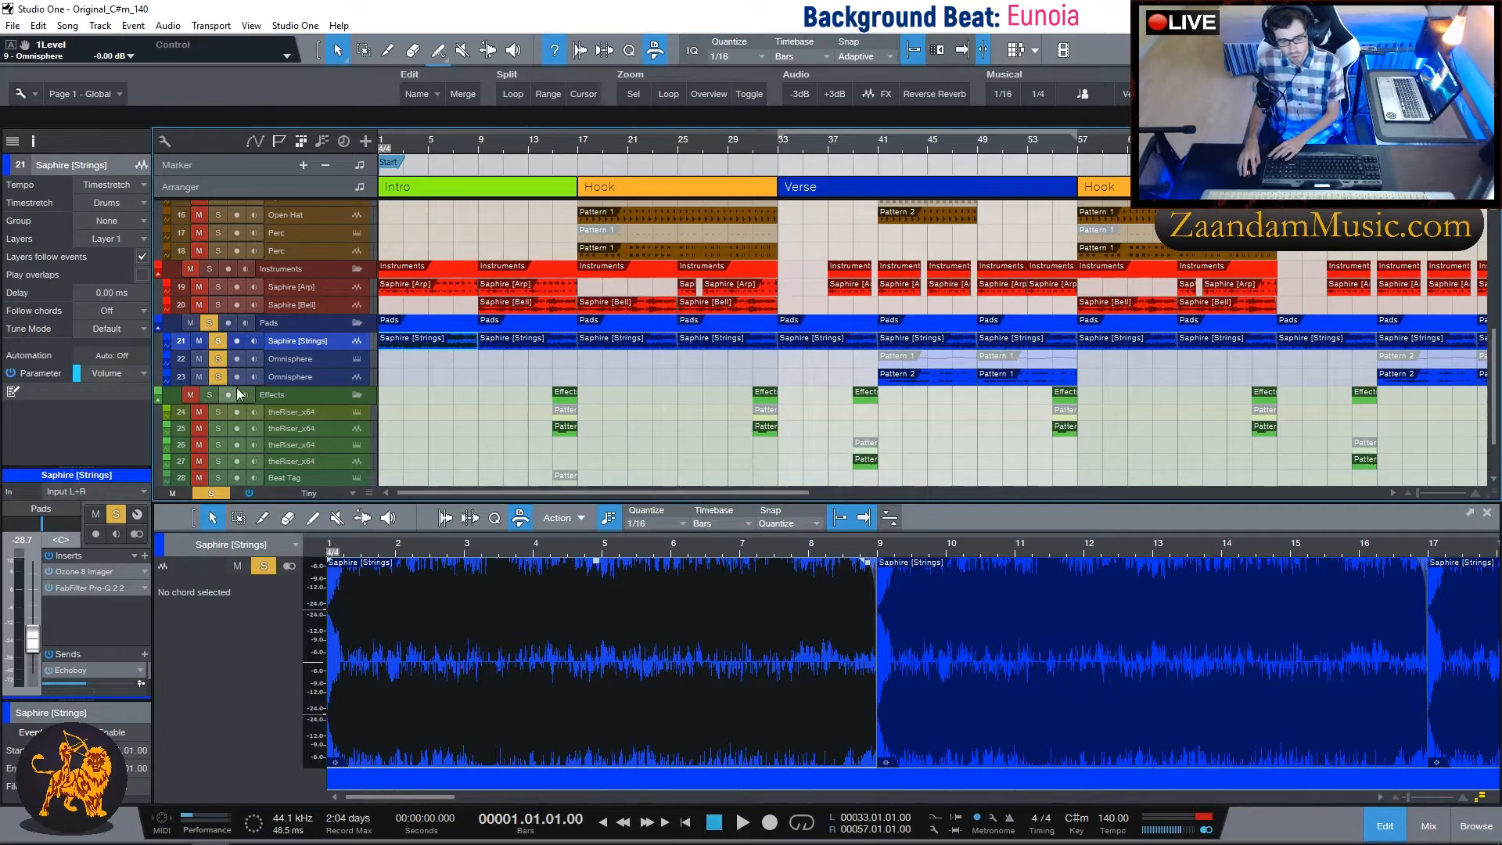
left_click(321, 358)
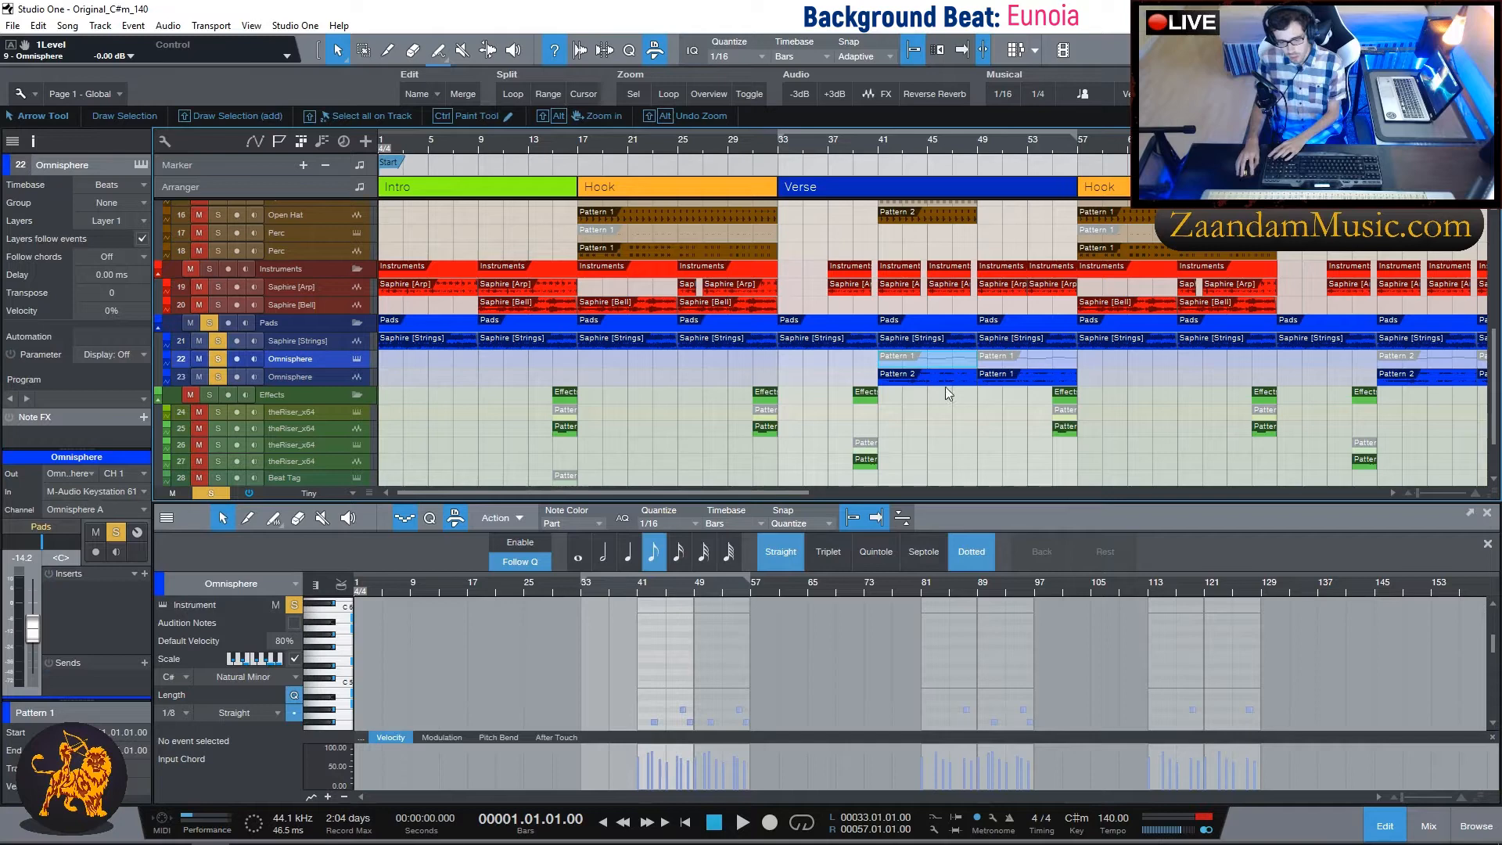
left_click(357, 361)
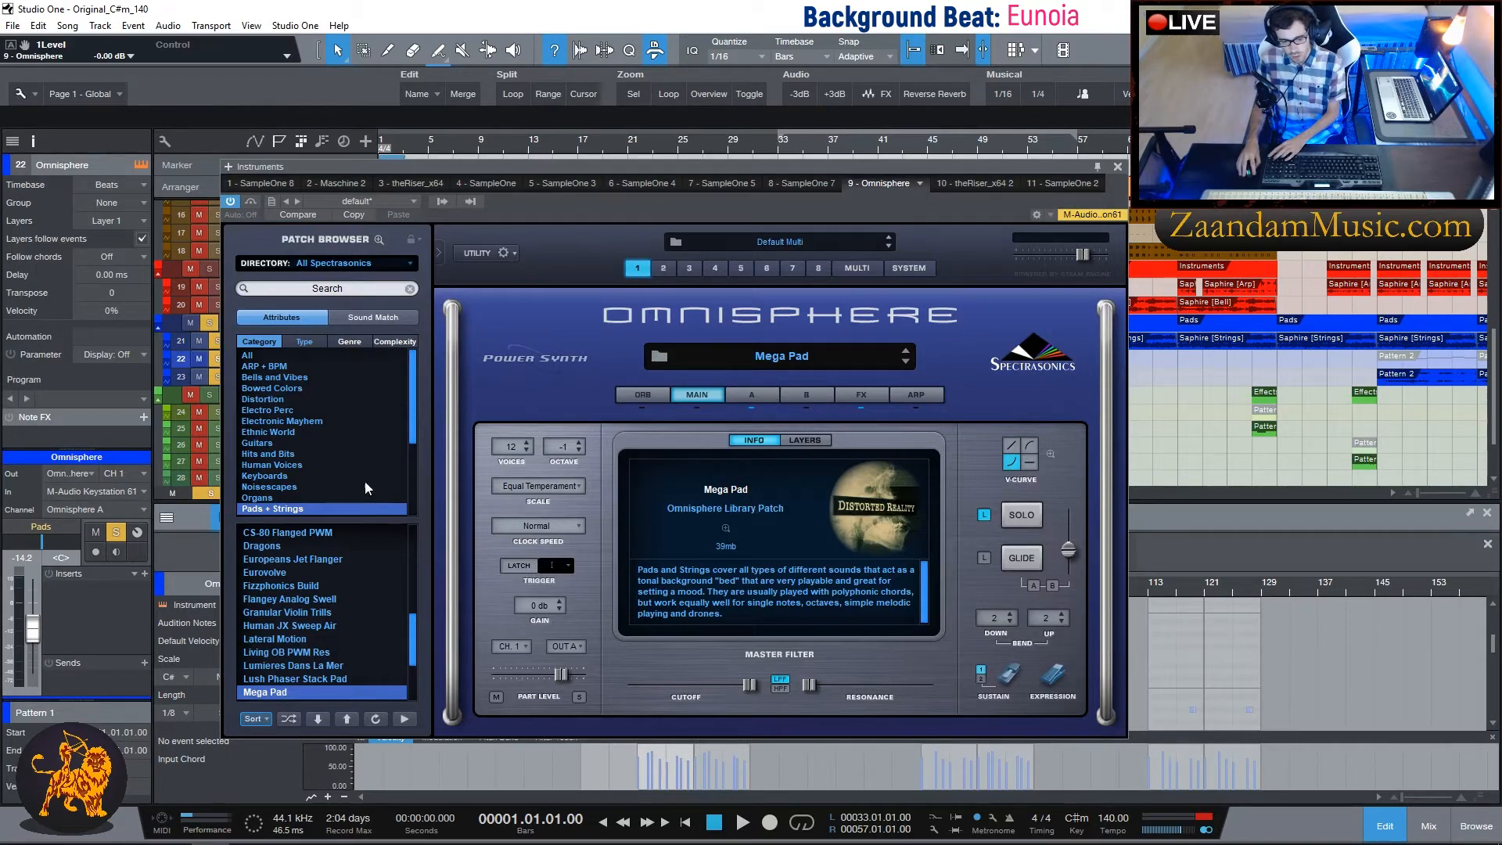
left_click(1118, 166)
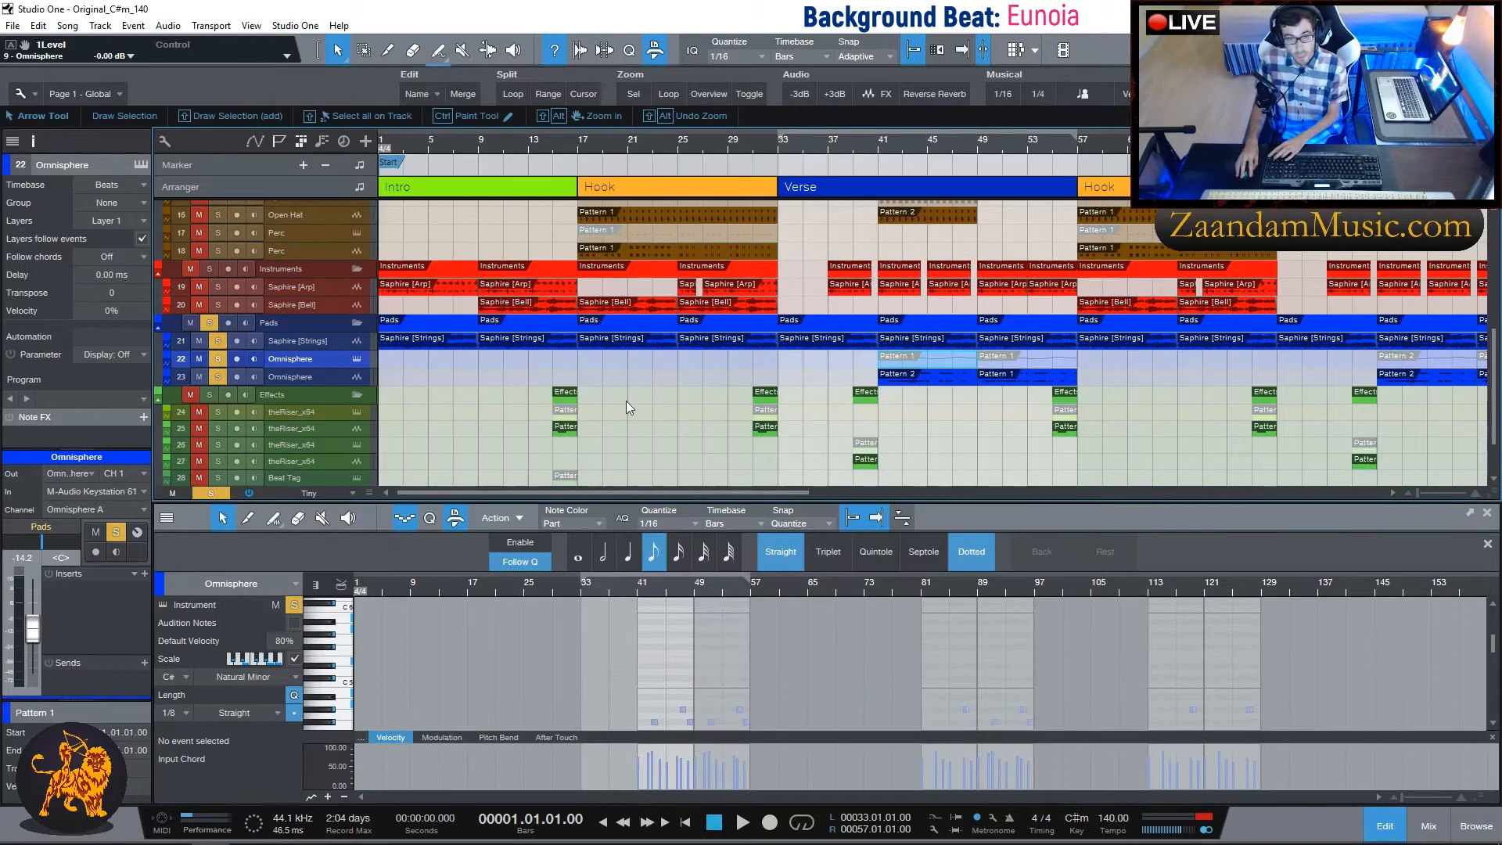
Compare the Omnisphere instrument track with its audio render on track 23, and listen to only the render from bar 41.
left_click(878, 142)
left_click(317, 376)
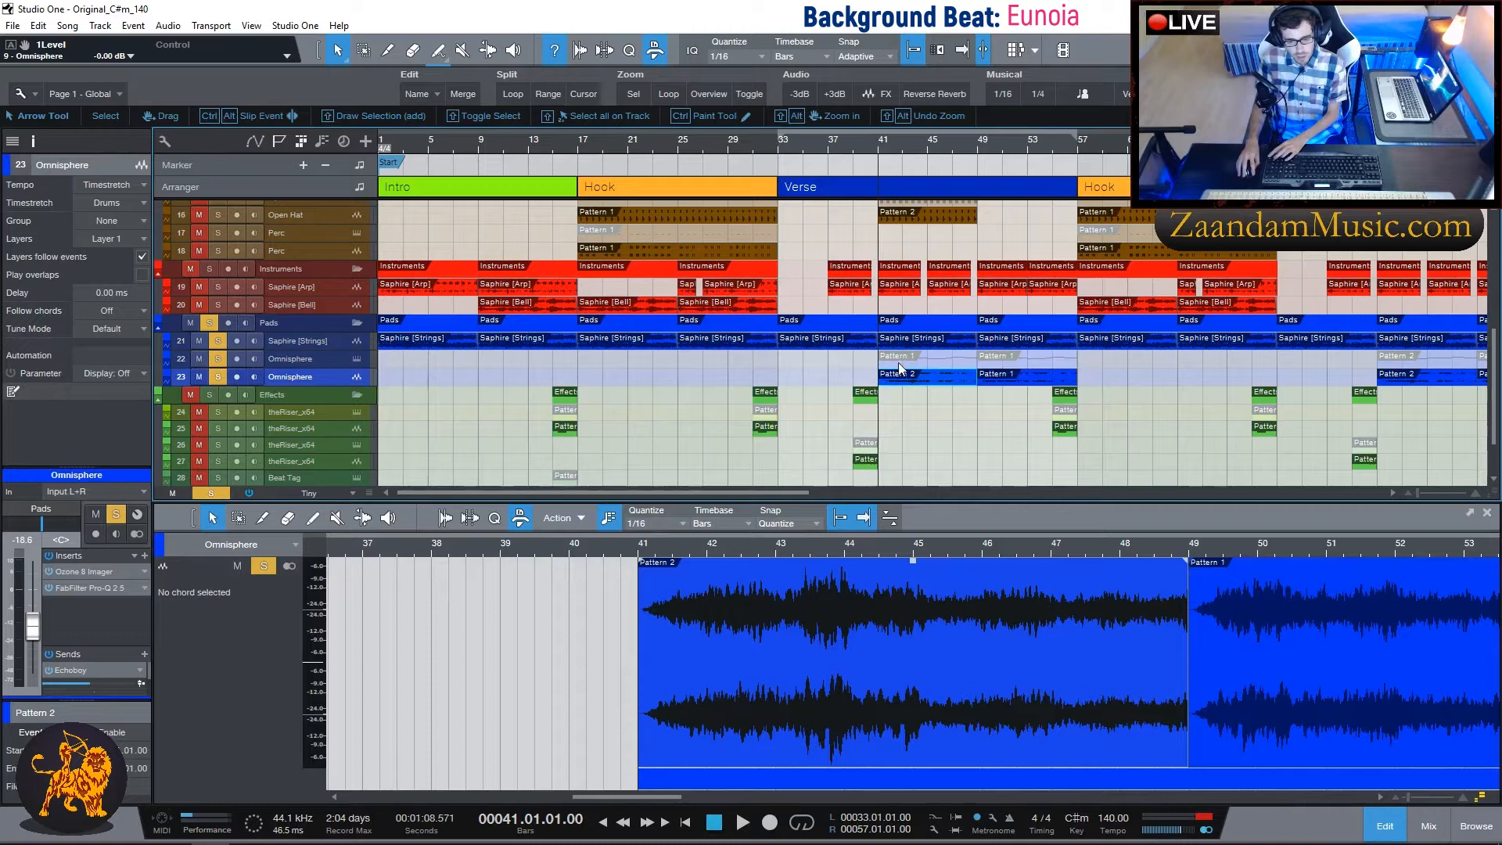
left_click(896, 374)
left_click(903, 363)
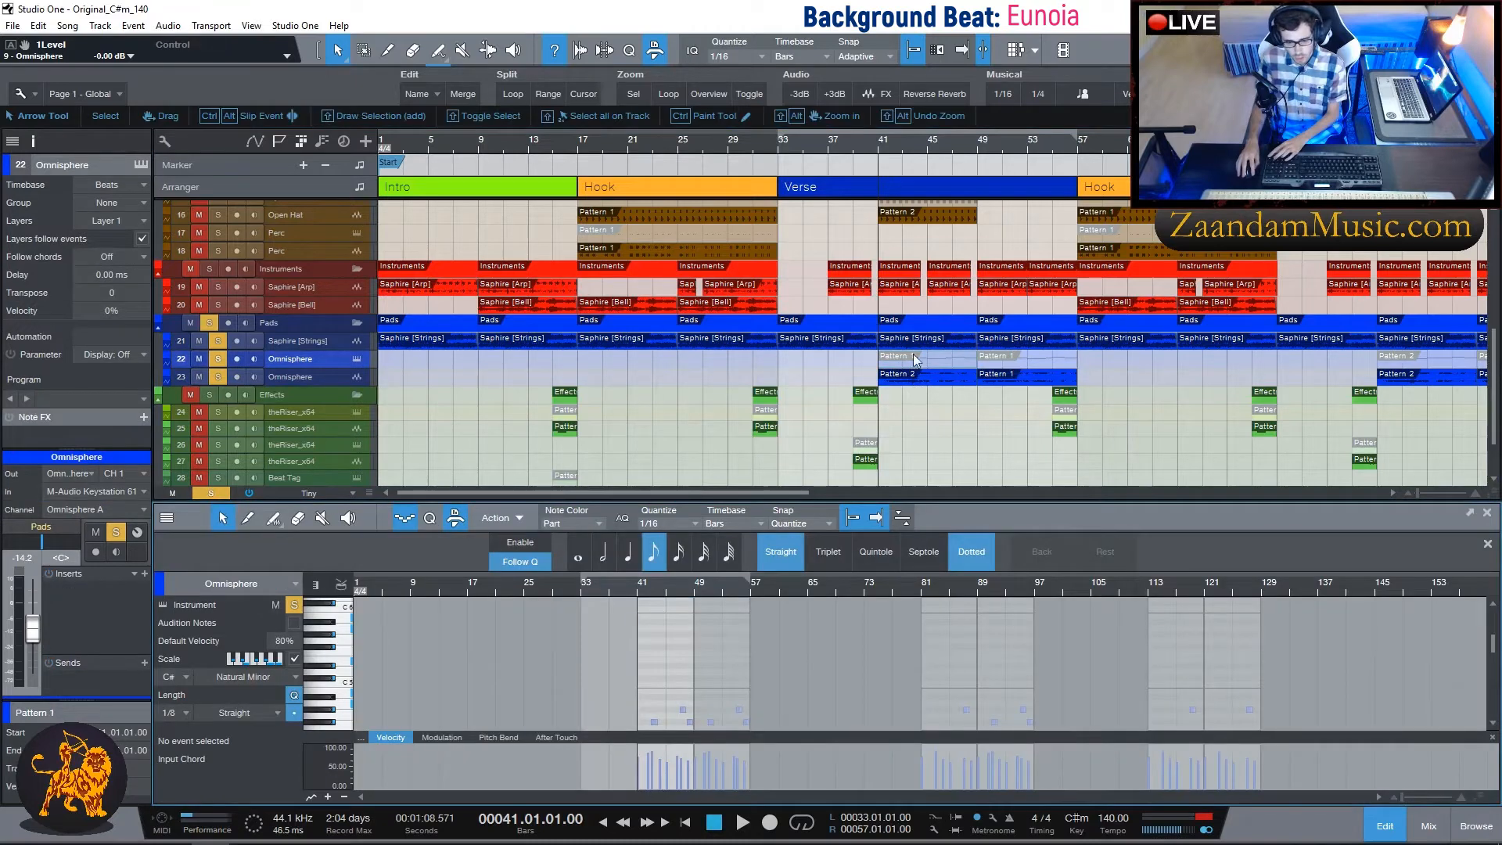
left_click(930, 379)
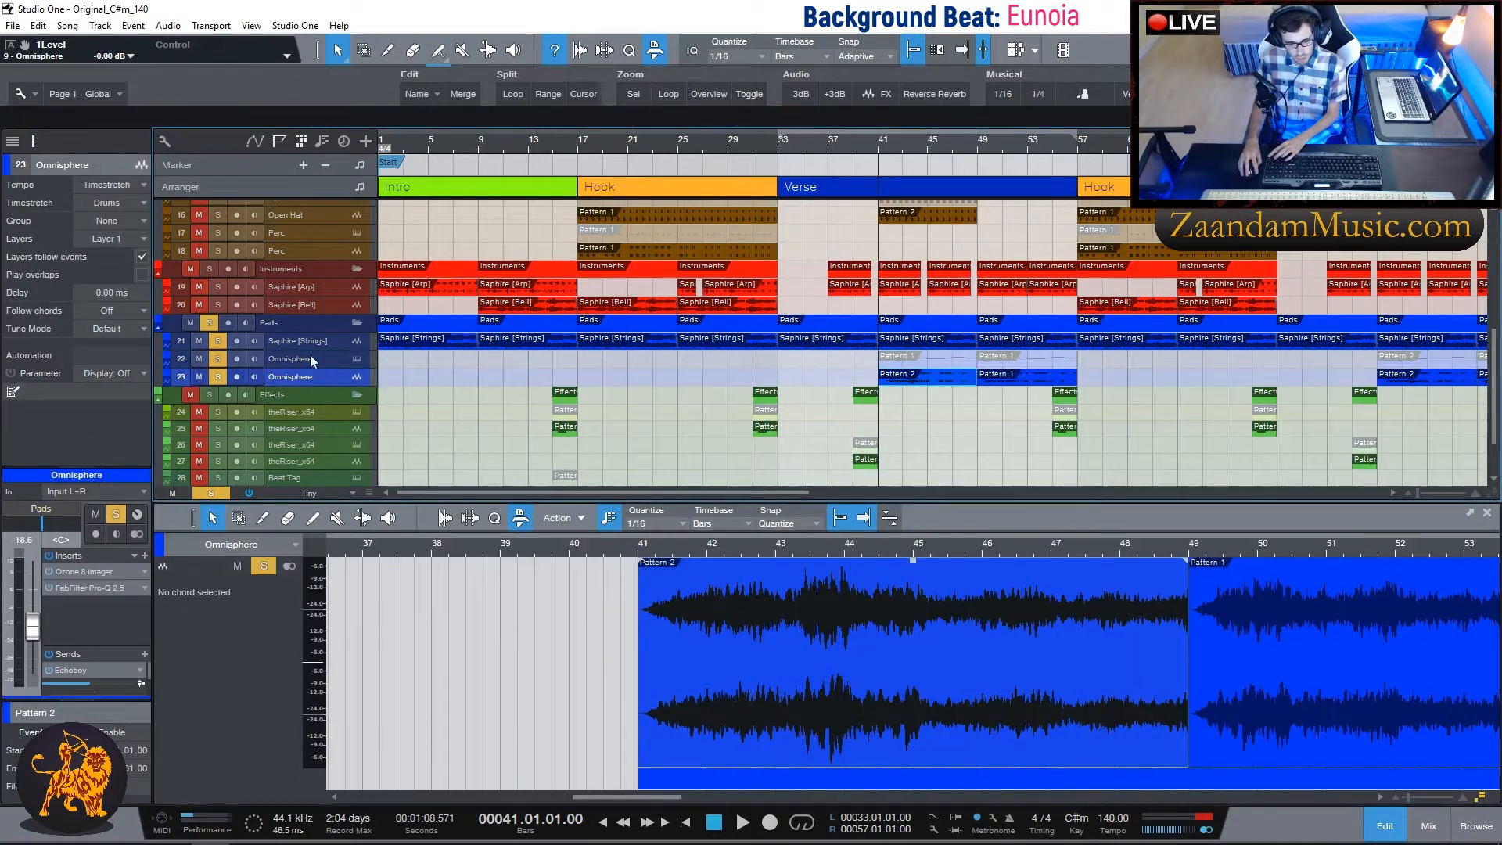
left_click(222, 376)
left_click(222, 376)
key("space")
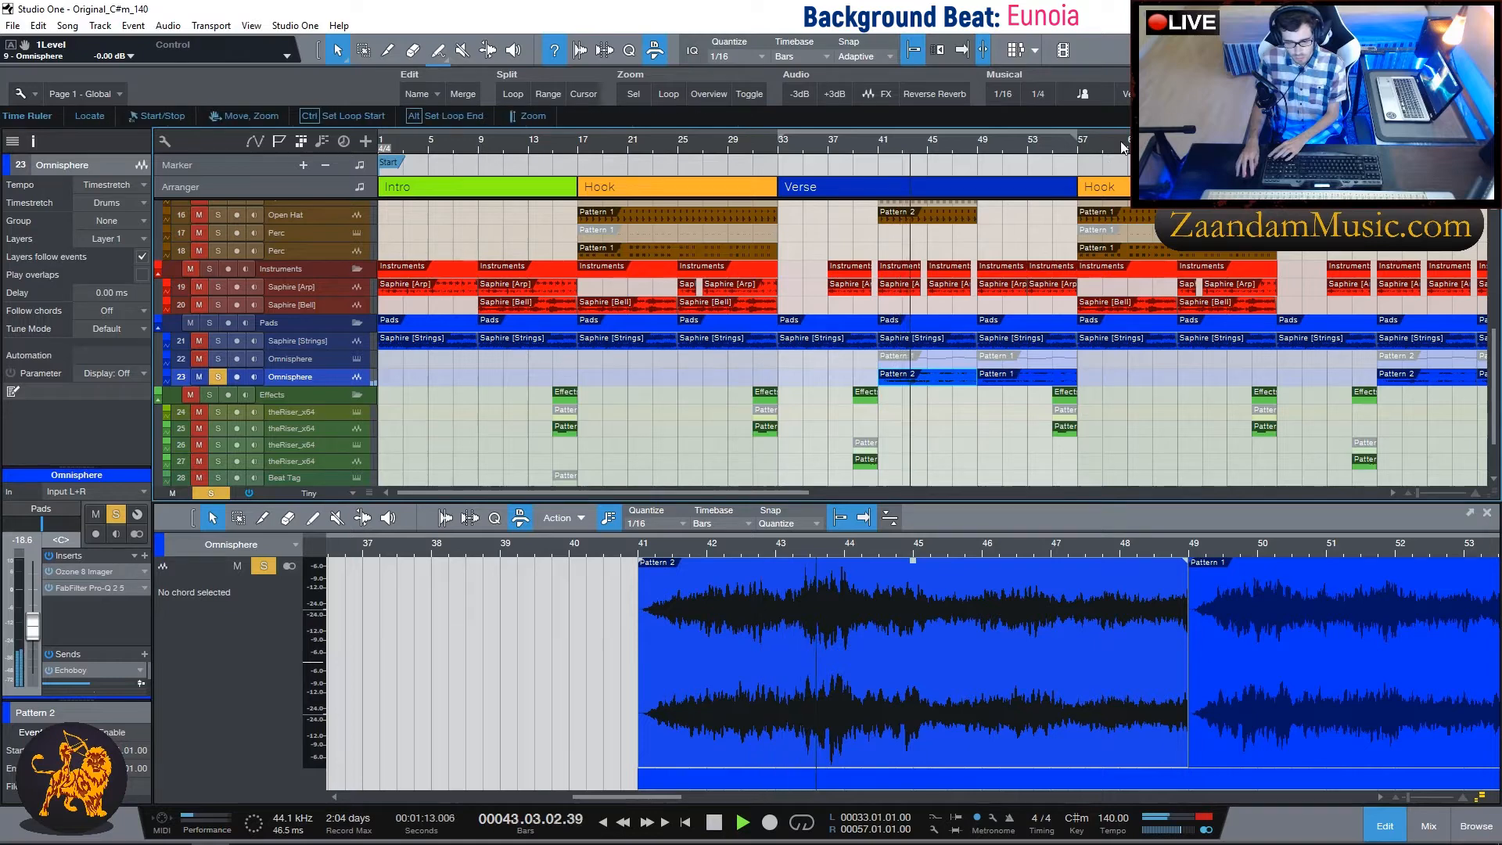
scroll(1121, 147, "down", 3)
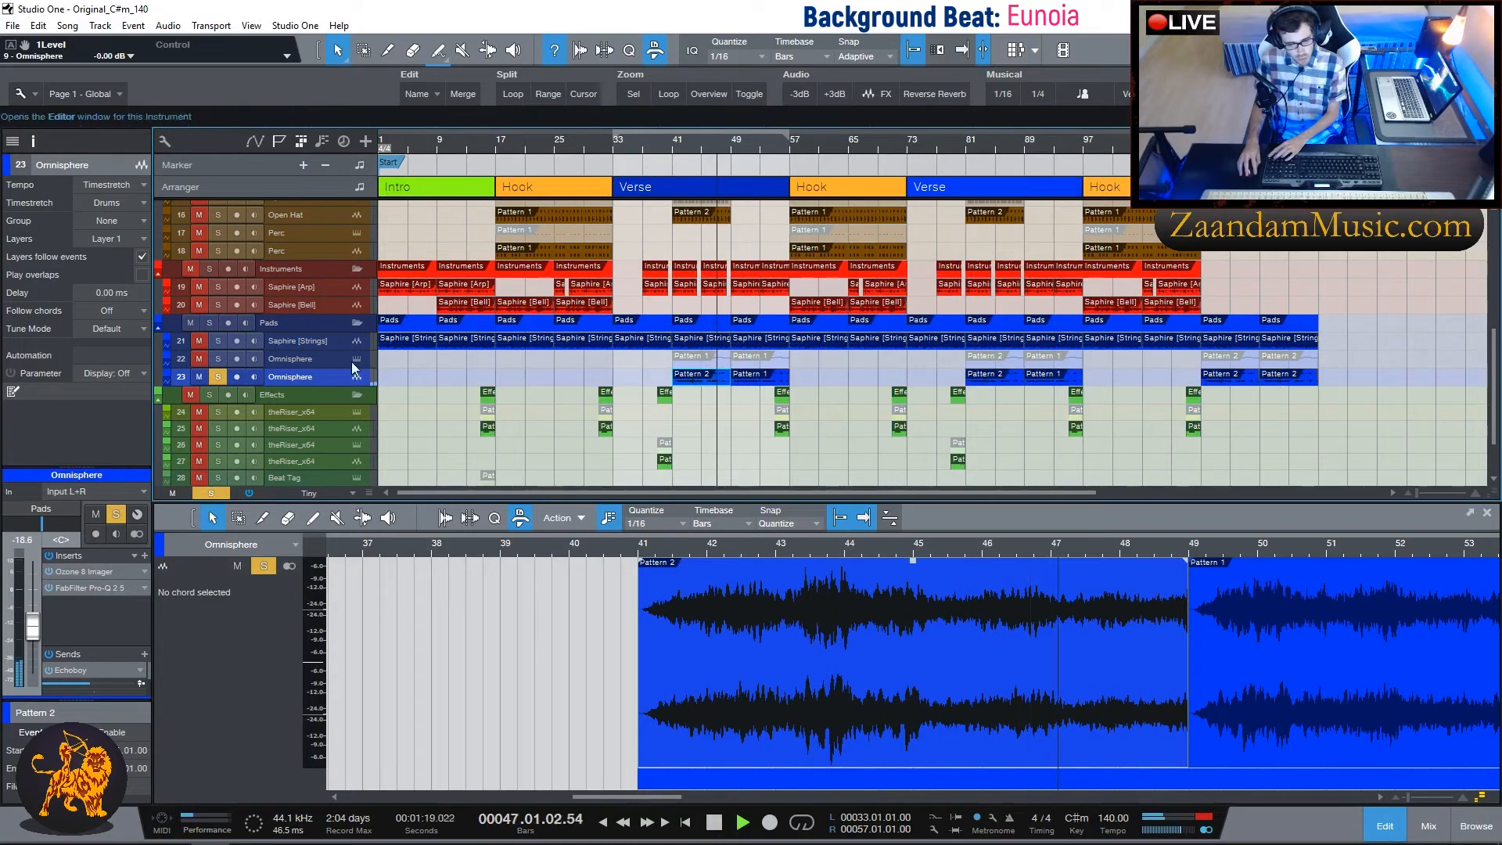
Build up the mix during playback by soloing the Pads, Instruments and Bass folders together.
left_click(210, 324)
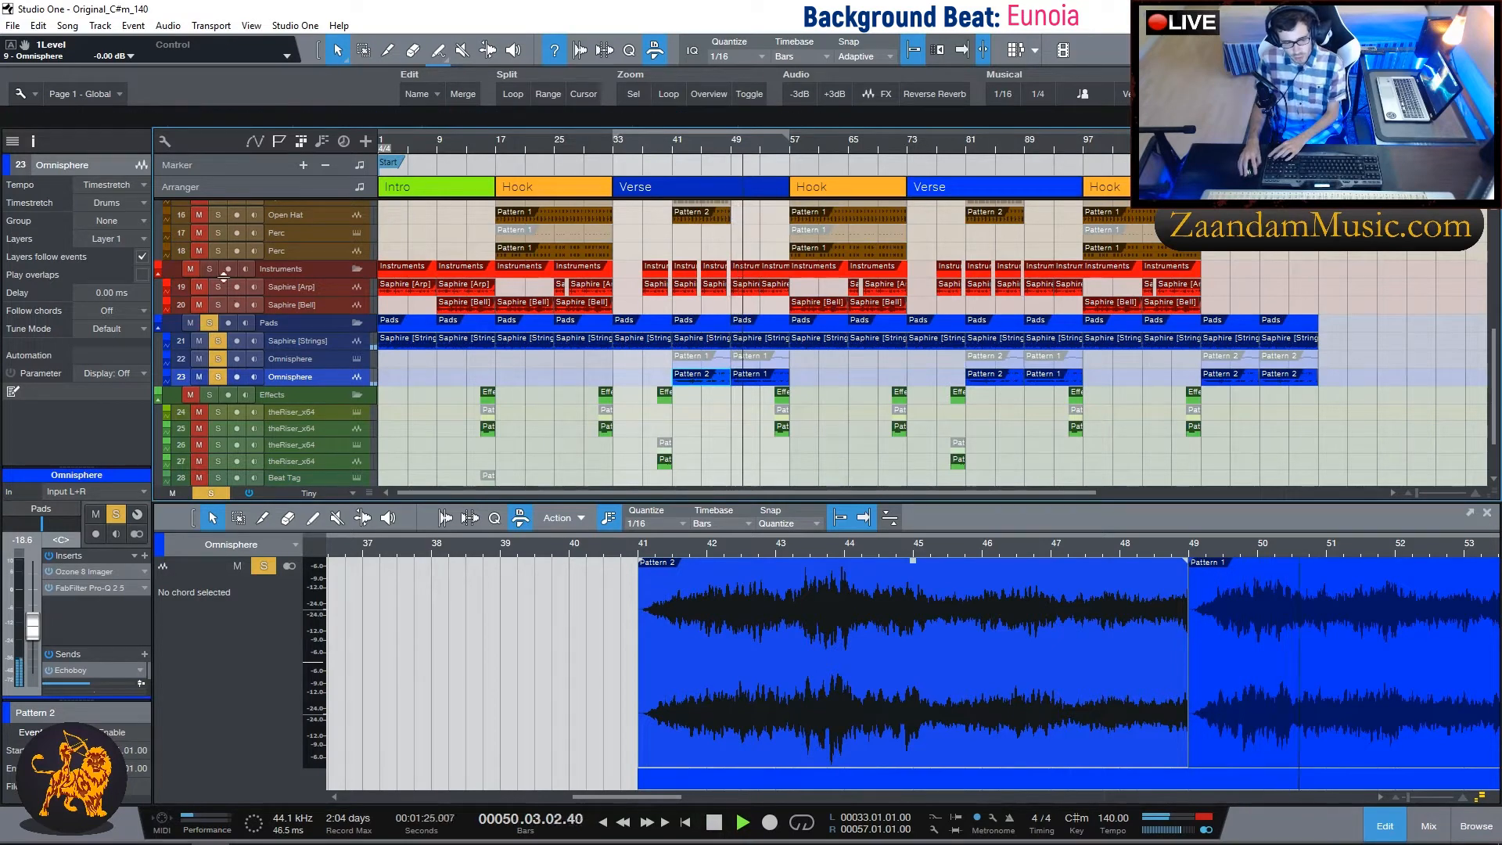
left_click(211, 269)
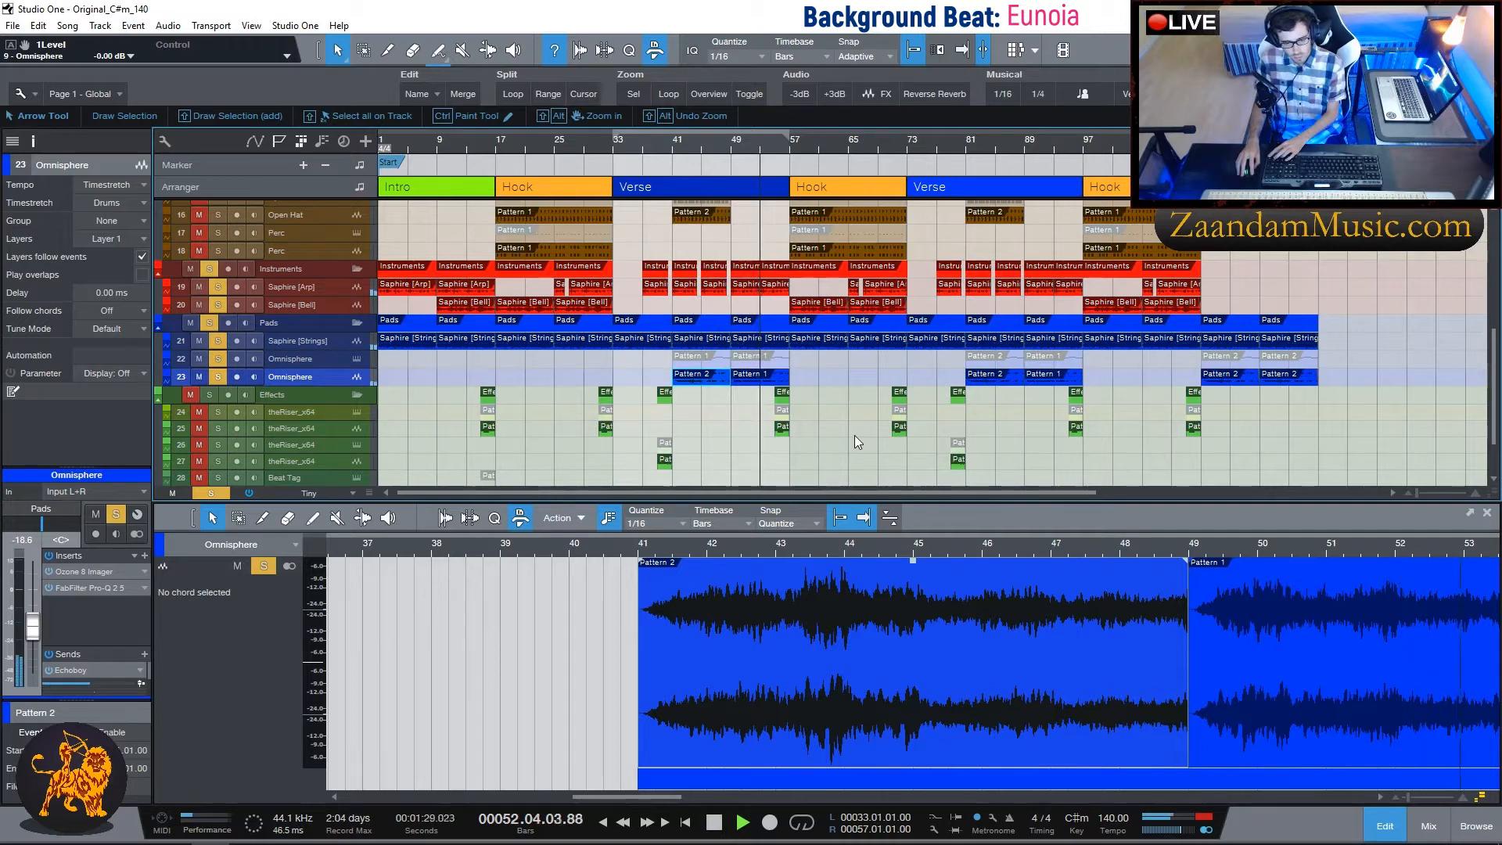
scroll(743, 242, "up", 5)
left_click(210, 208)
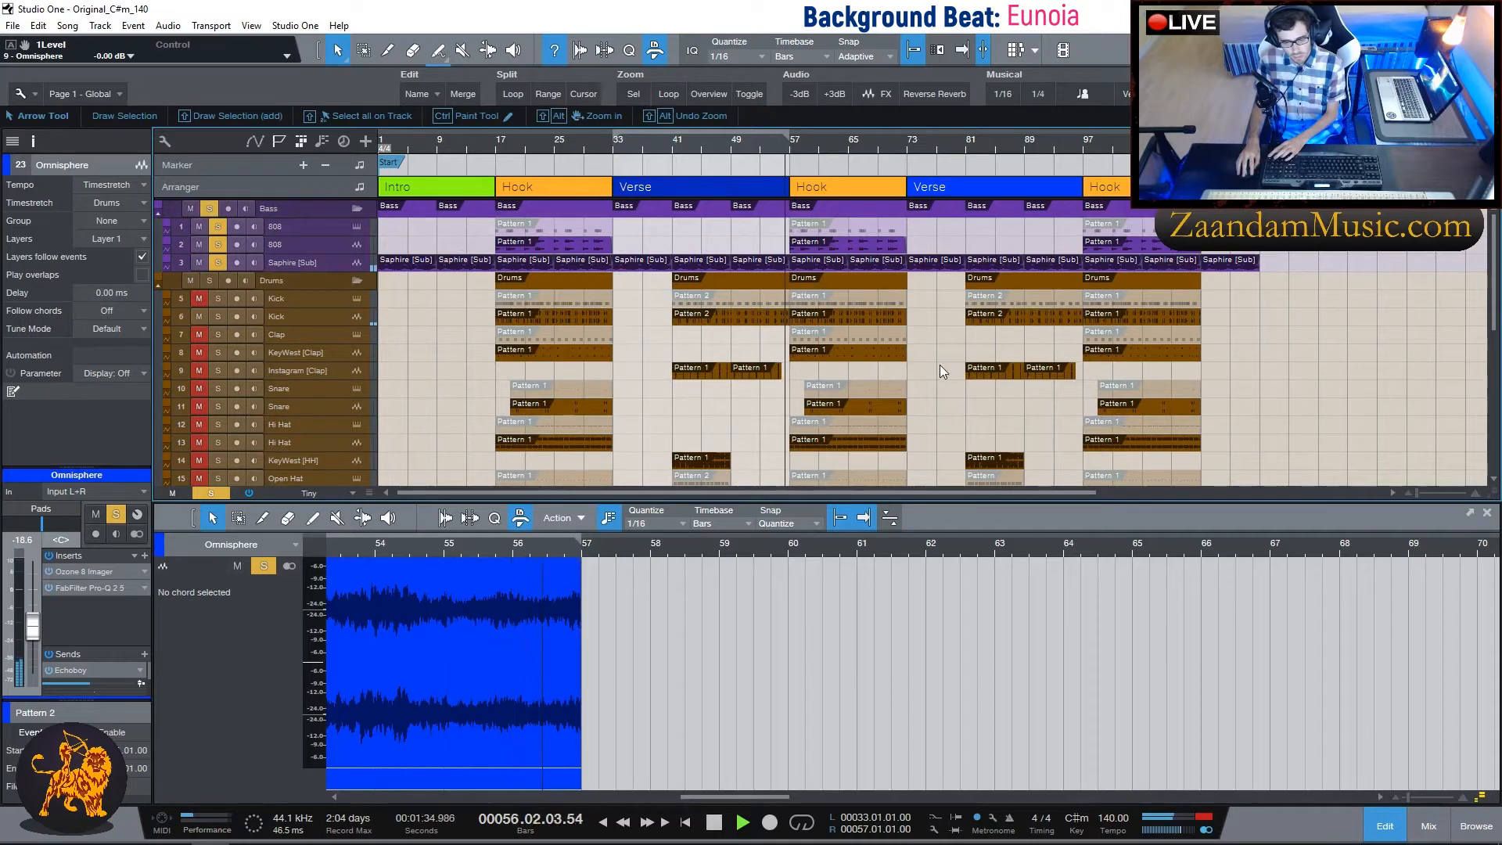
Add the Drums folder to the soloed groups and listen through the Hook, ending by clearing all solos and stopping playback.
scroll(945, 363, "down", 2)
scroll(936, 357, "down", 3)
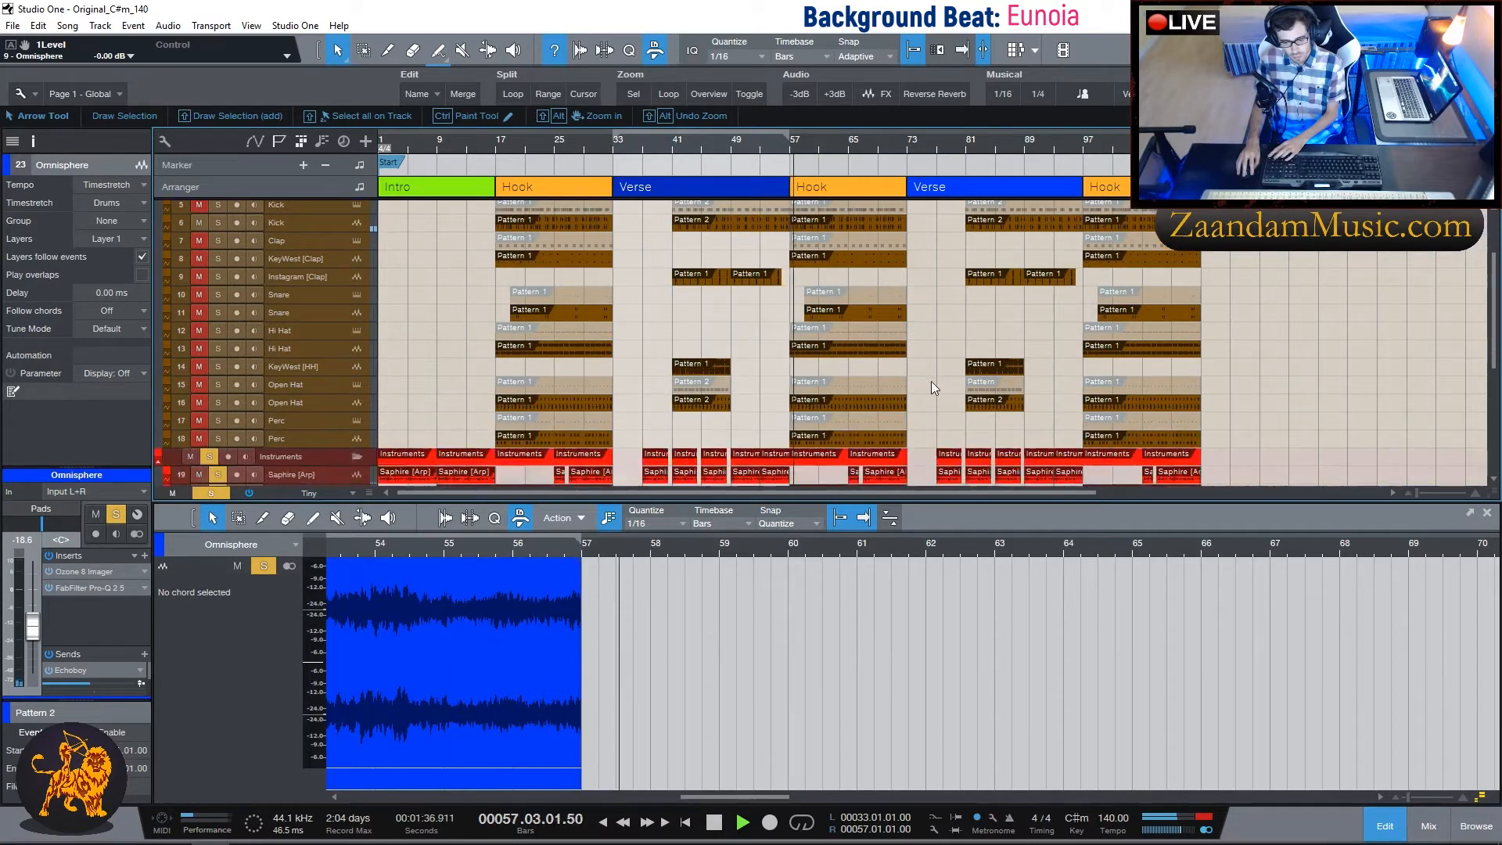
scroll(931, 386, "down", 5)
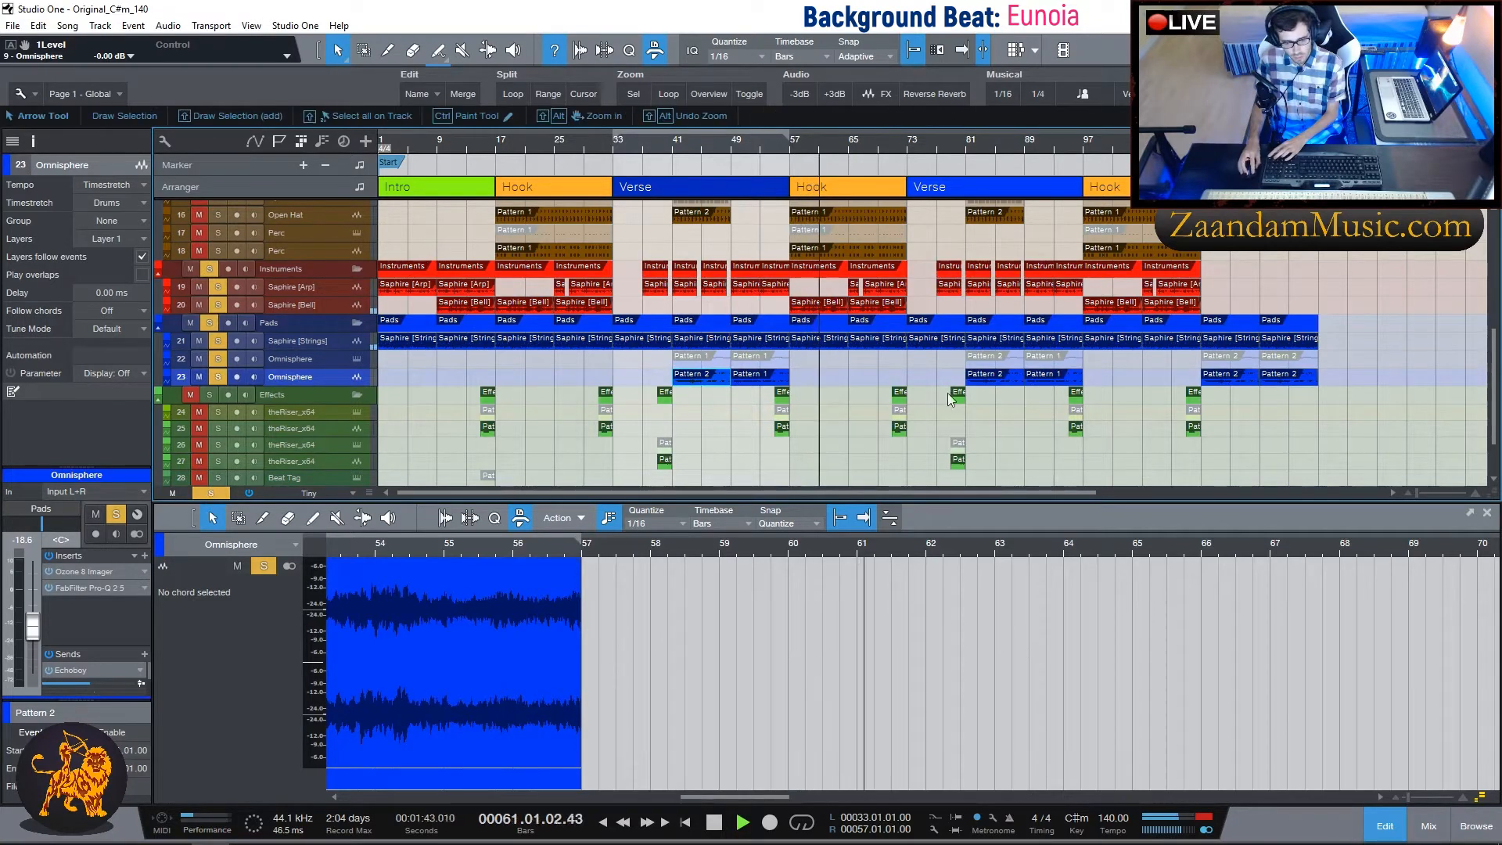
scroll(386, 263, "up", 3)
scroll(406, 271, "up", 4)
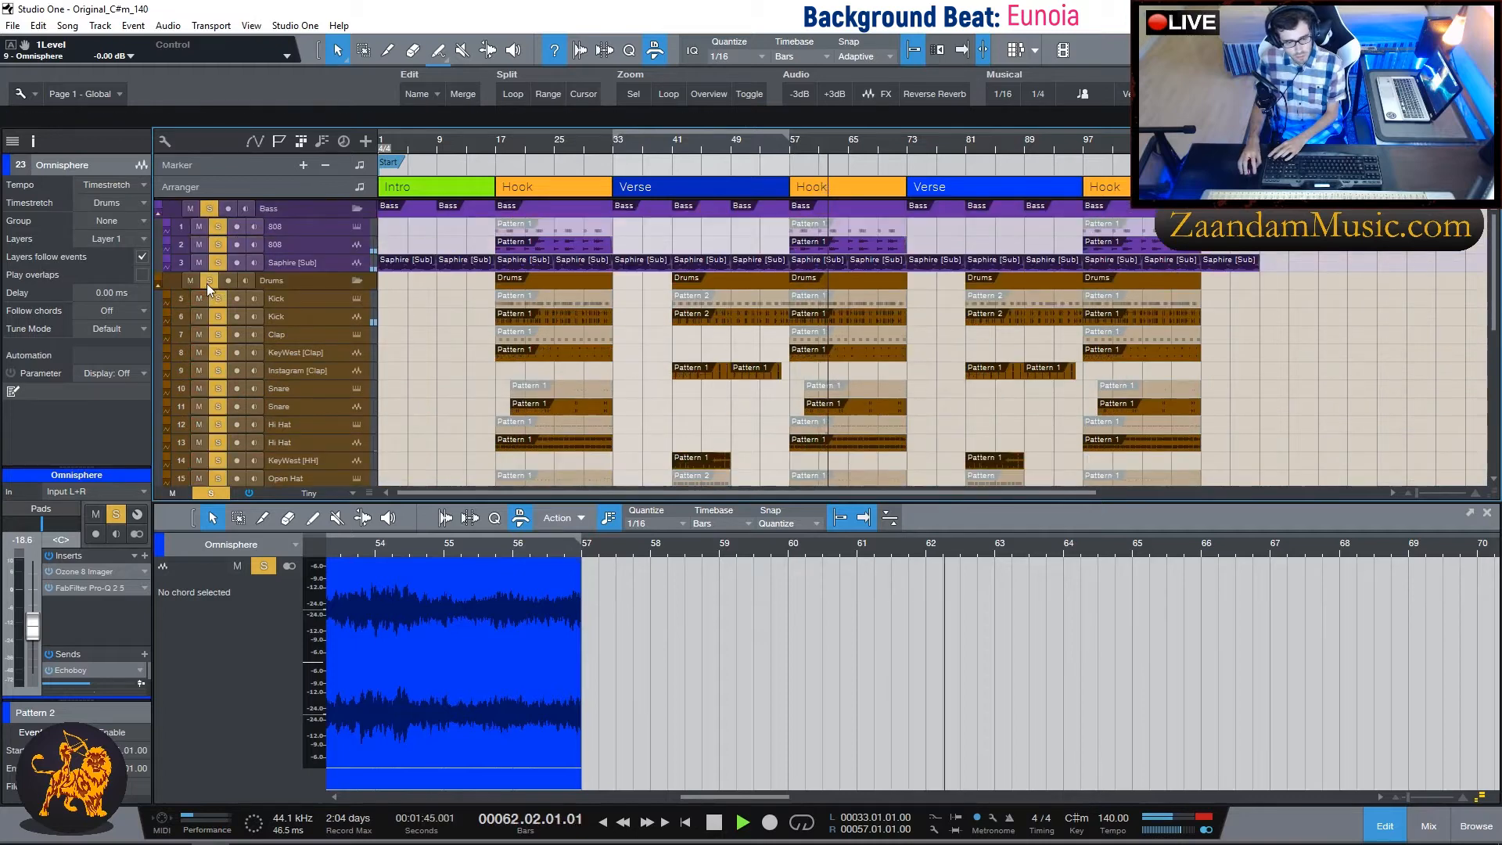
scroll(435, 375, "down", 2)
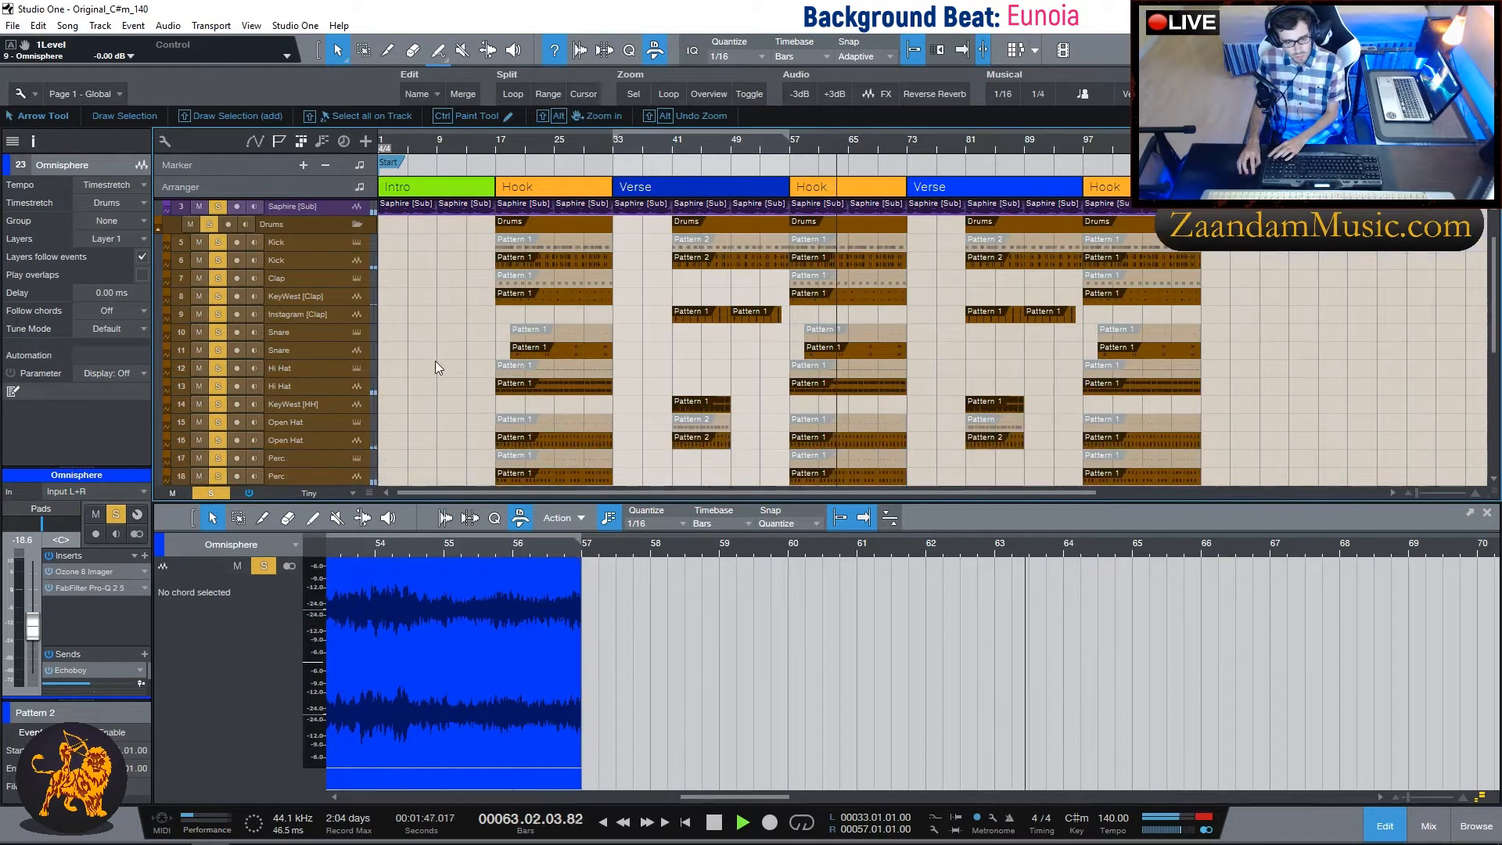
left_click(208, 224)
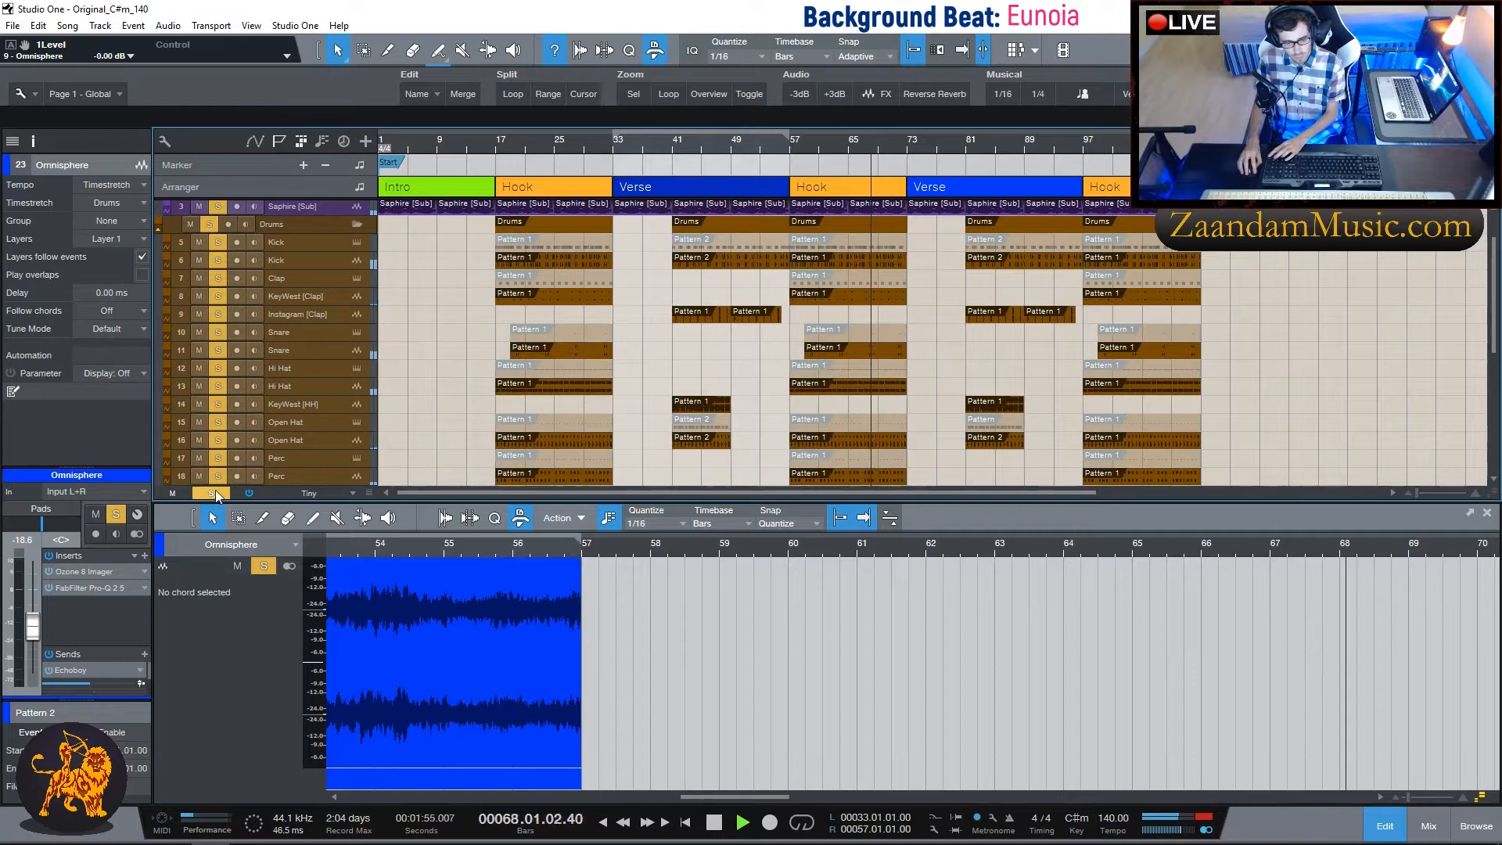
left_click(214, 489)
key("space")
View the preset in theRiser instrument on track 24 of the Effects folder, and close its window.
scroll(965, 374, "down", 5)
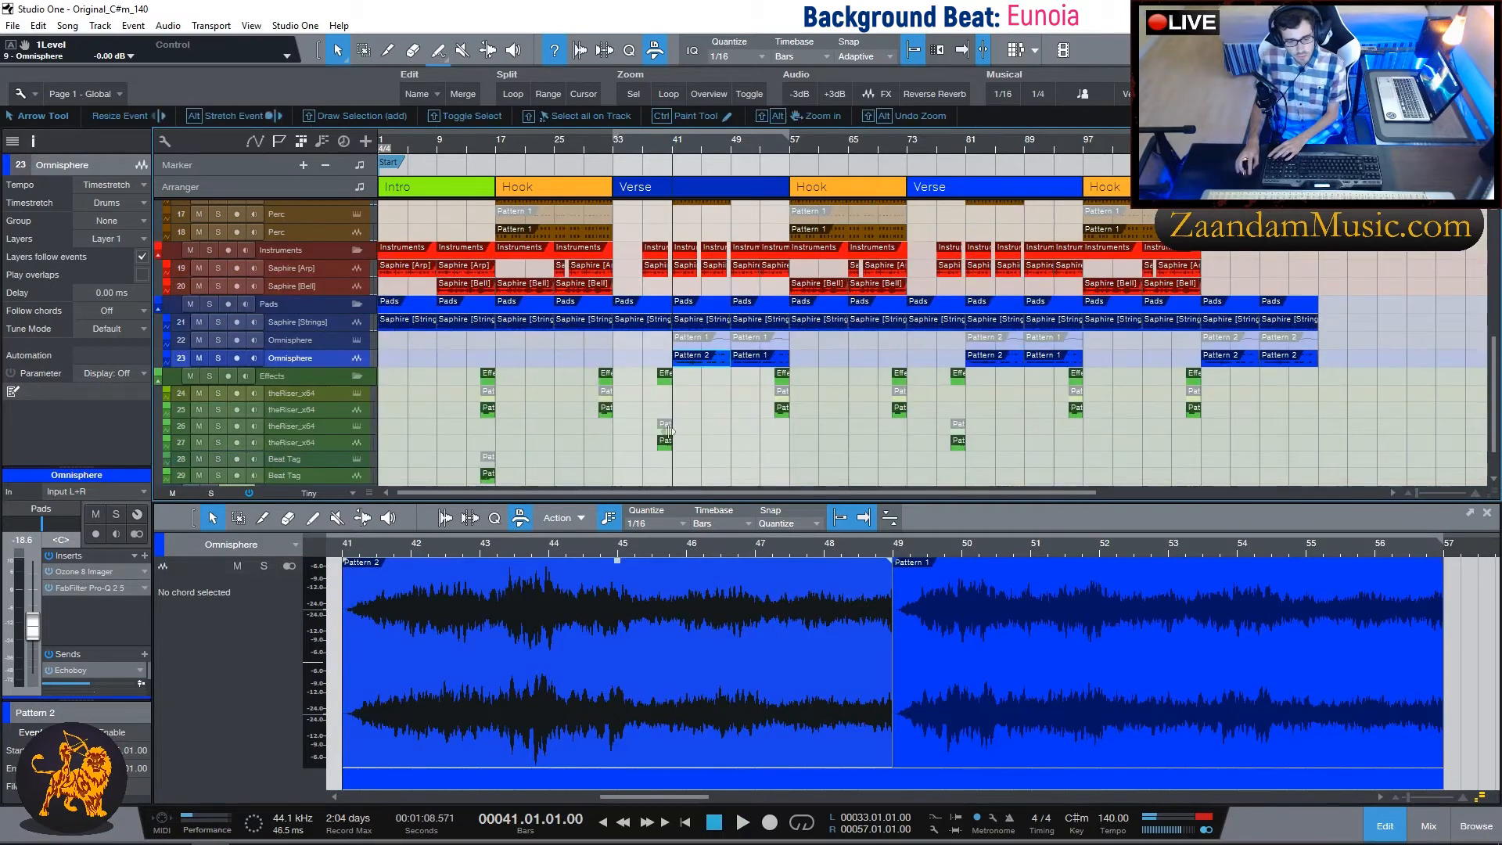
scroll(365, 371, "down", 1)
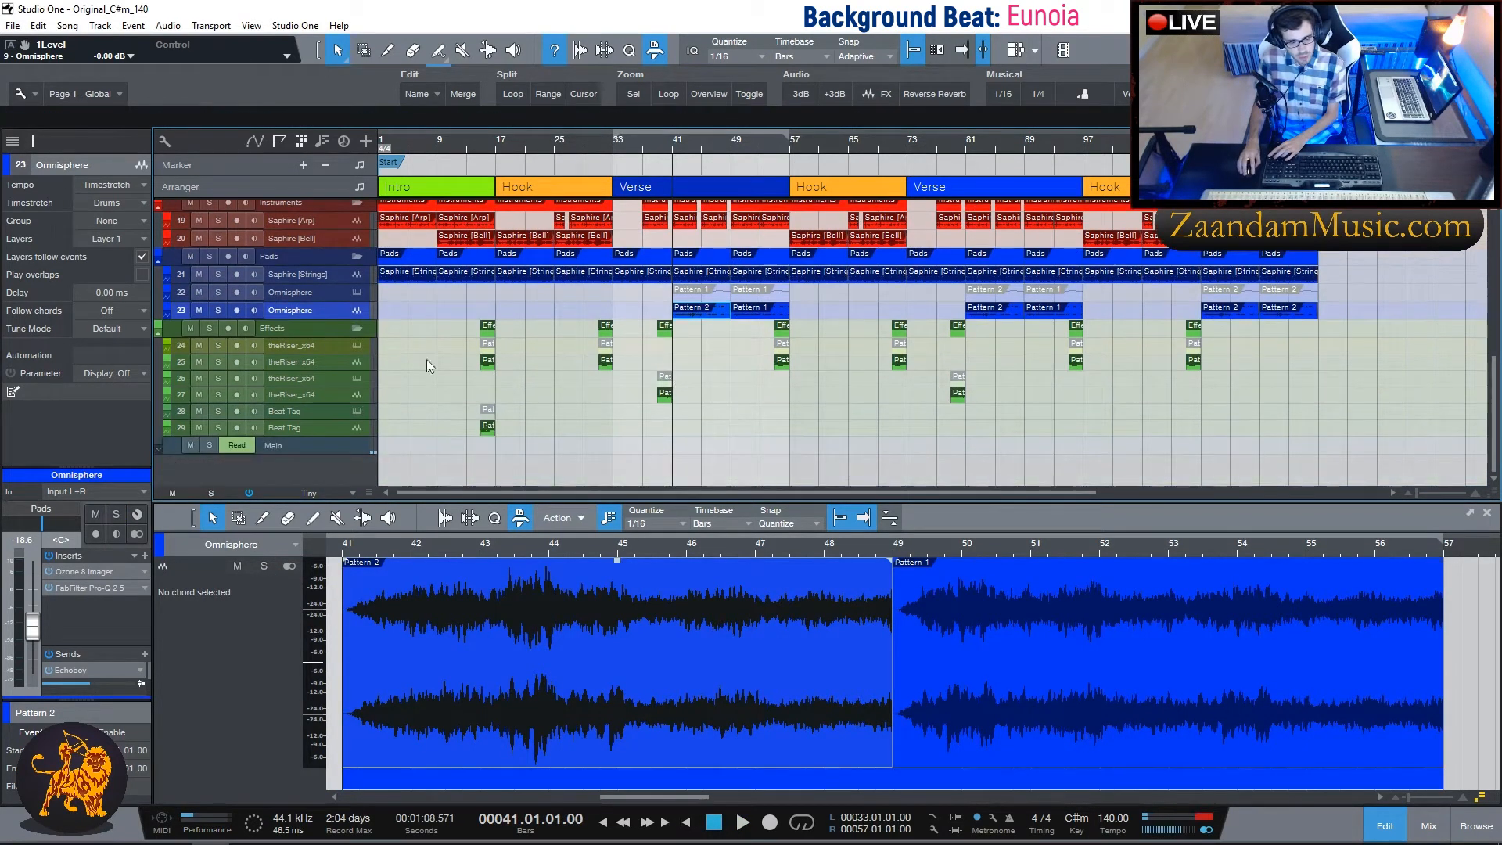
left_click(313, 345)
left_click(360, 345)
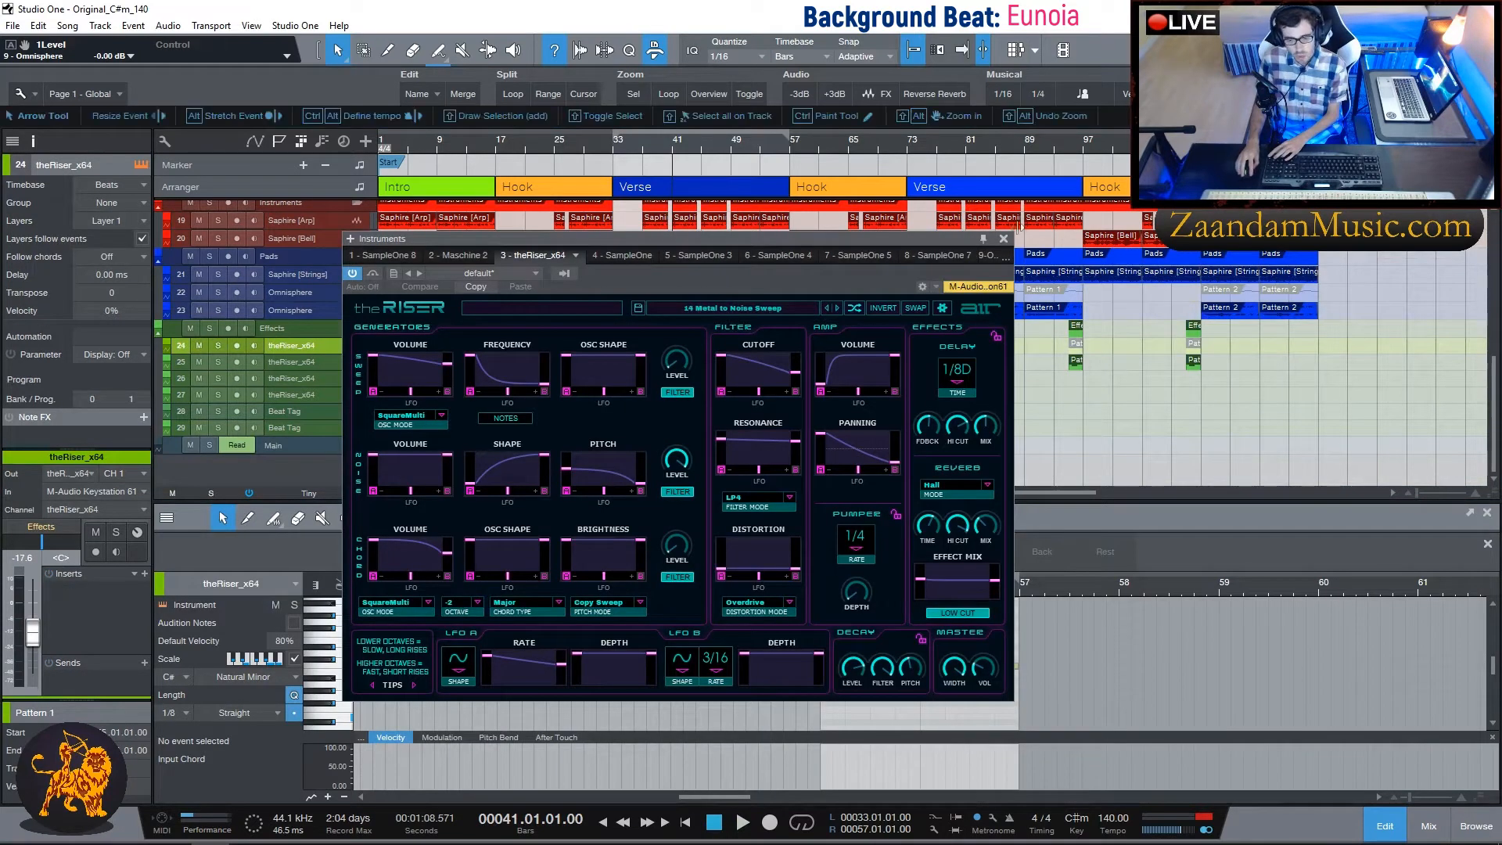
left_click(1003, 240)
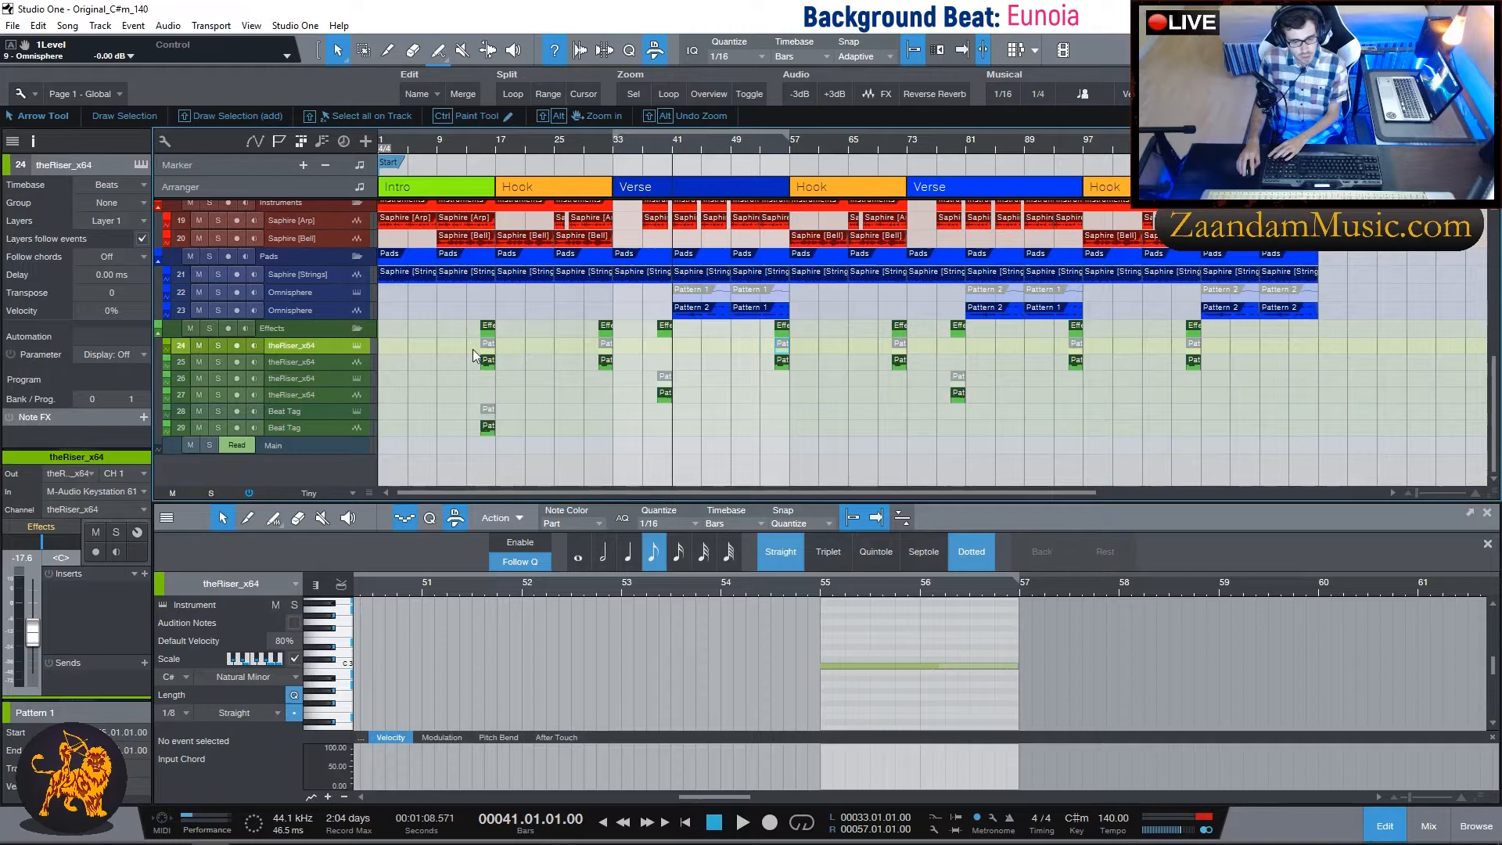
Solo the audio riser on track 25 and listen to it from bar 14, stopping playback at the end.
left_click(332, 363)
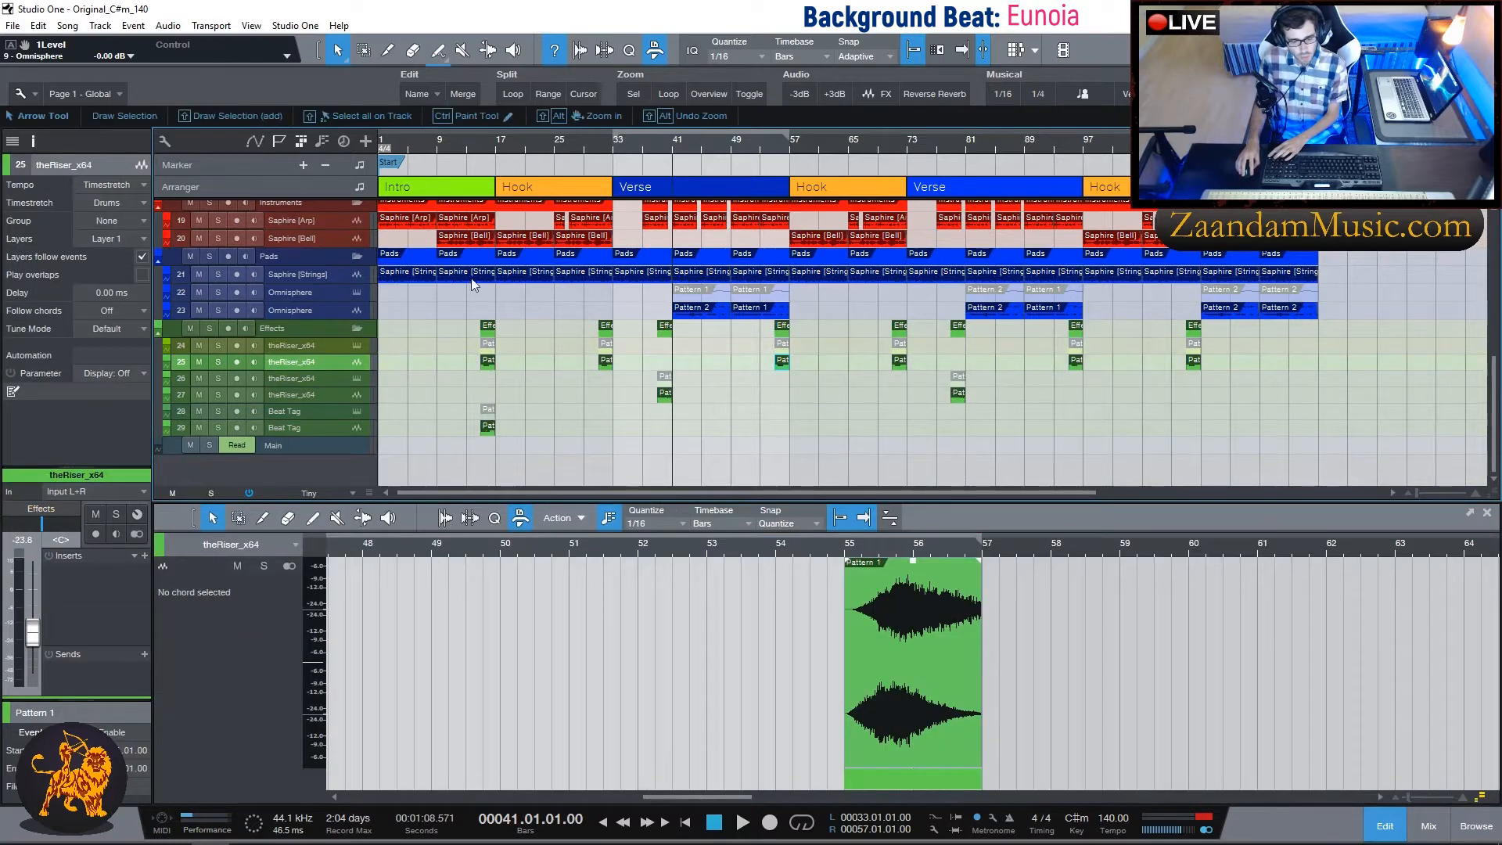
left_click(479, 142)
left_click(218, 362)
key("space")
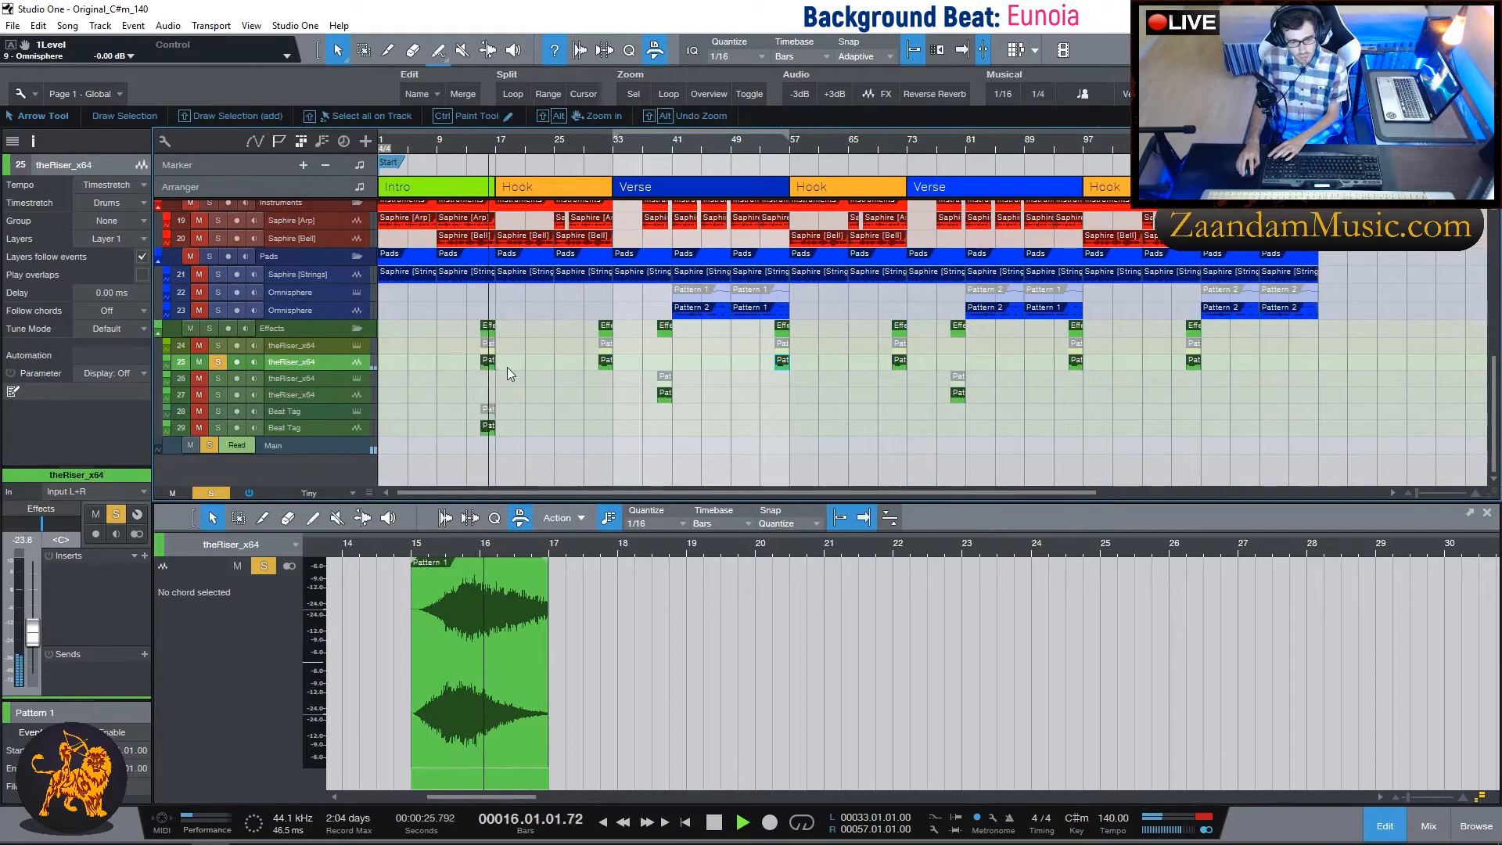
key("space")
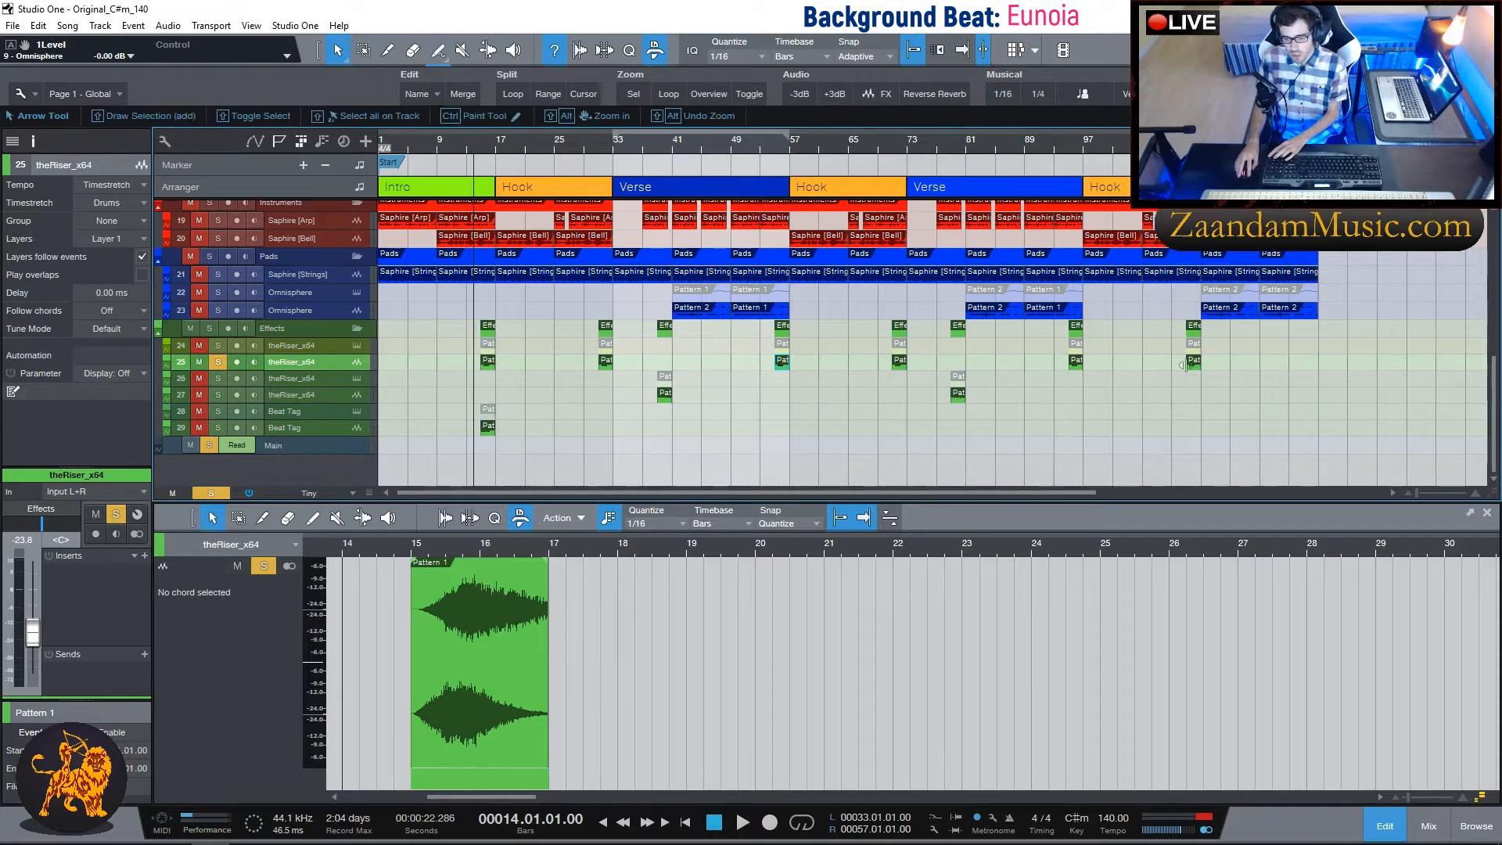
View theRiser preset on track 26, and listen to its soloed audio render on track 27 from bar 38.
left_click(351, 377)
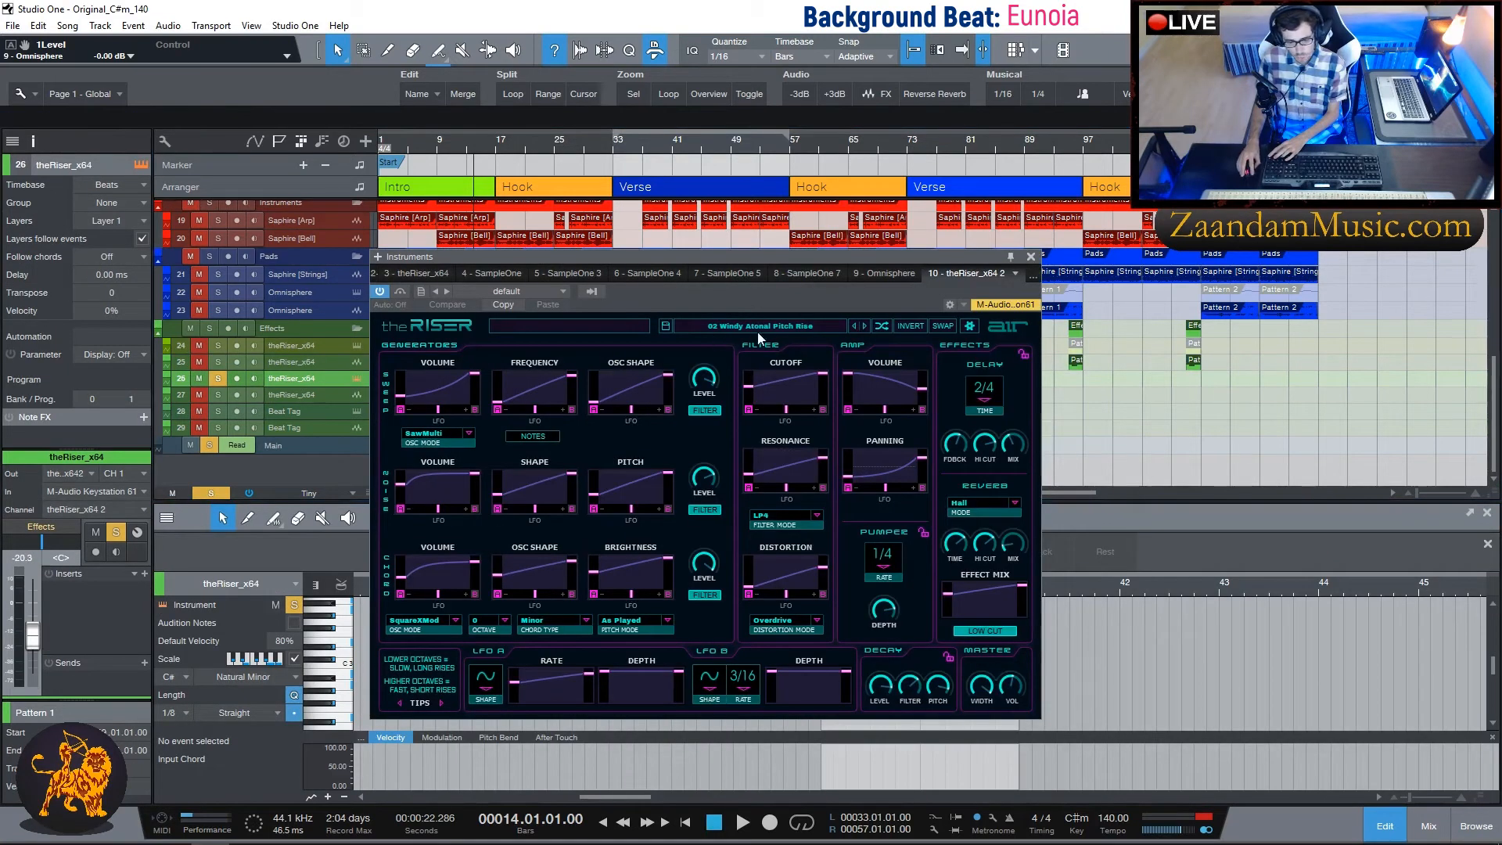
left_click(1032, 256)
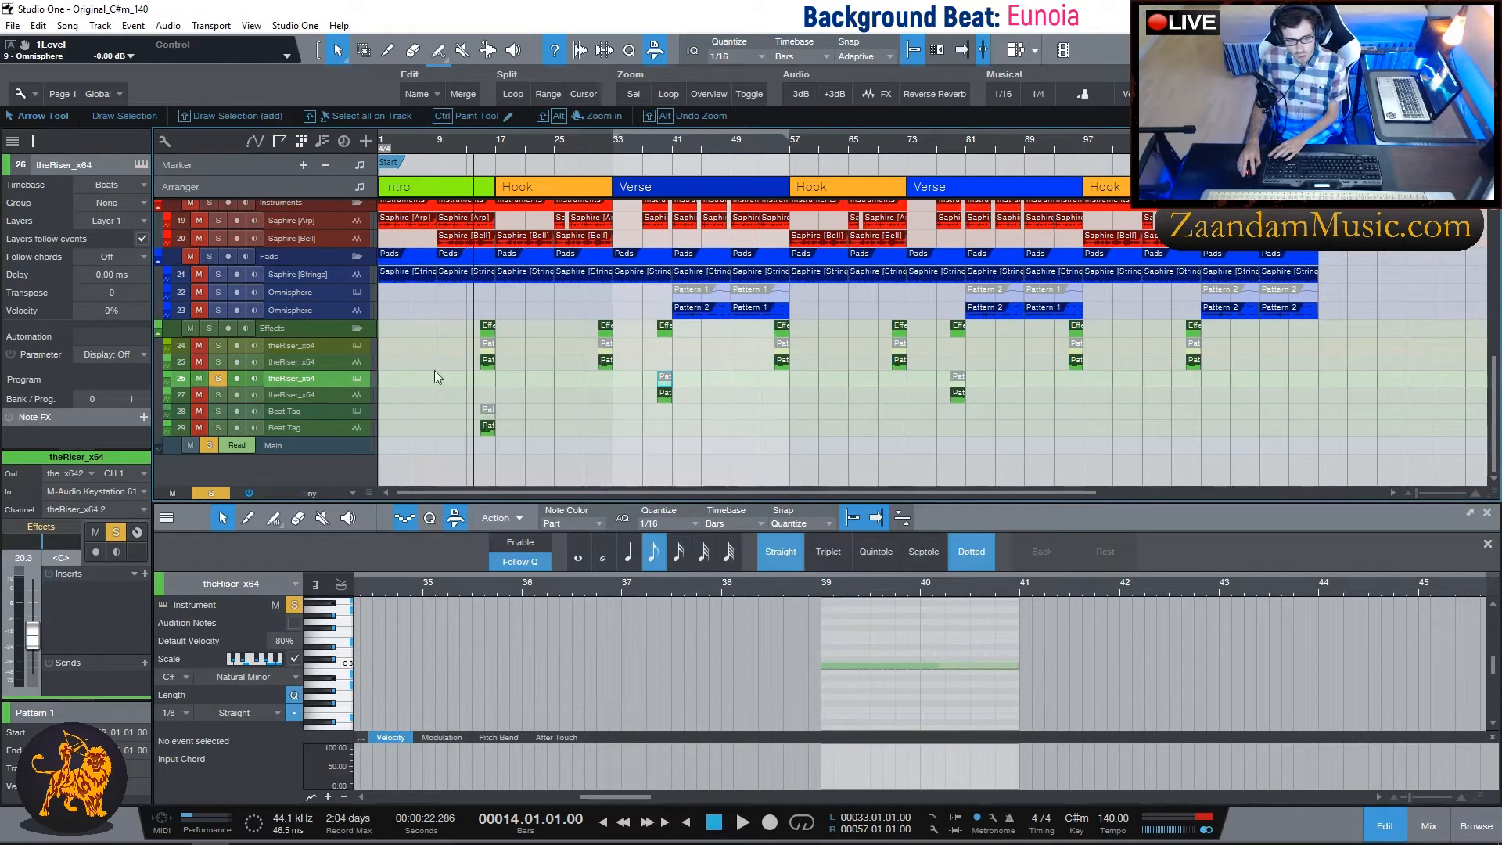
left_click(319, 390)
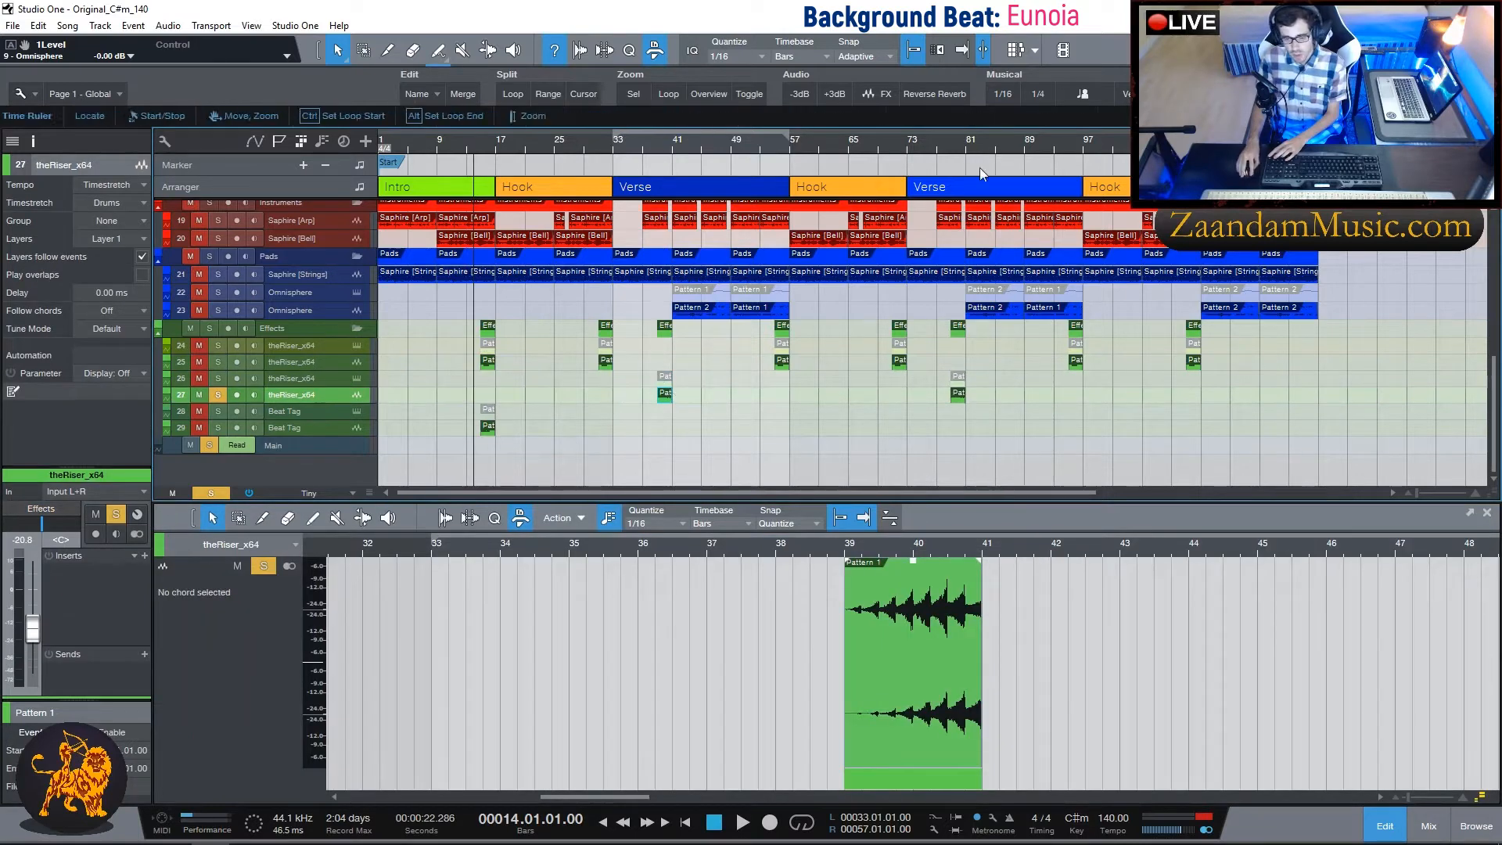
double_click(646, 143)
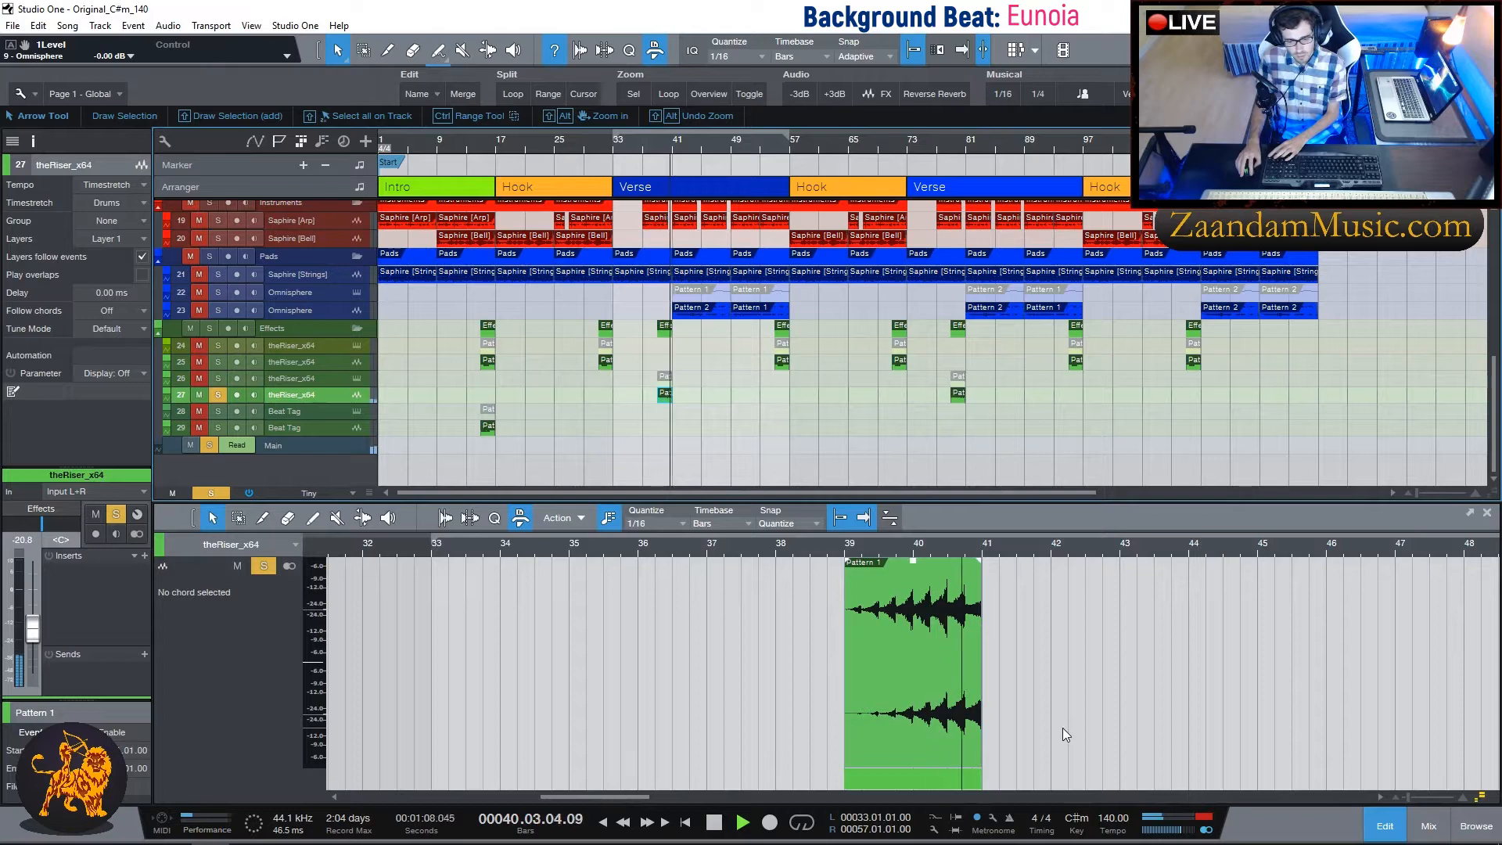
key("space")
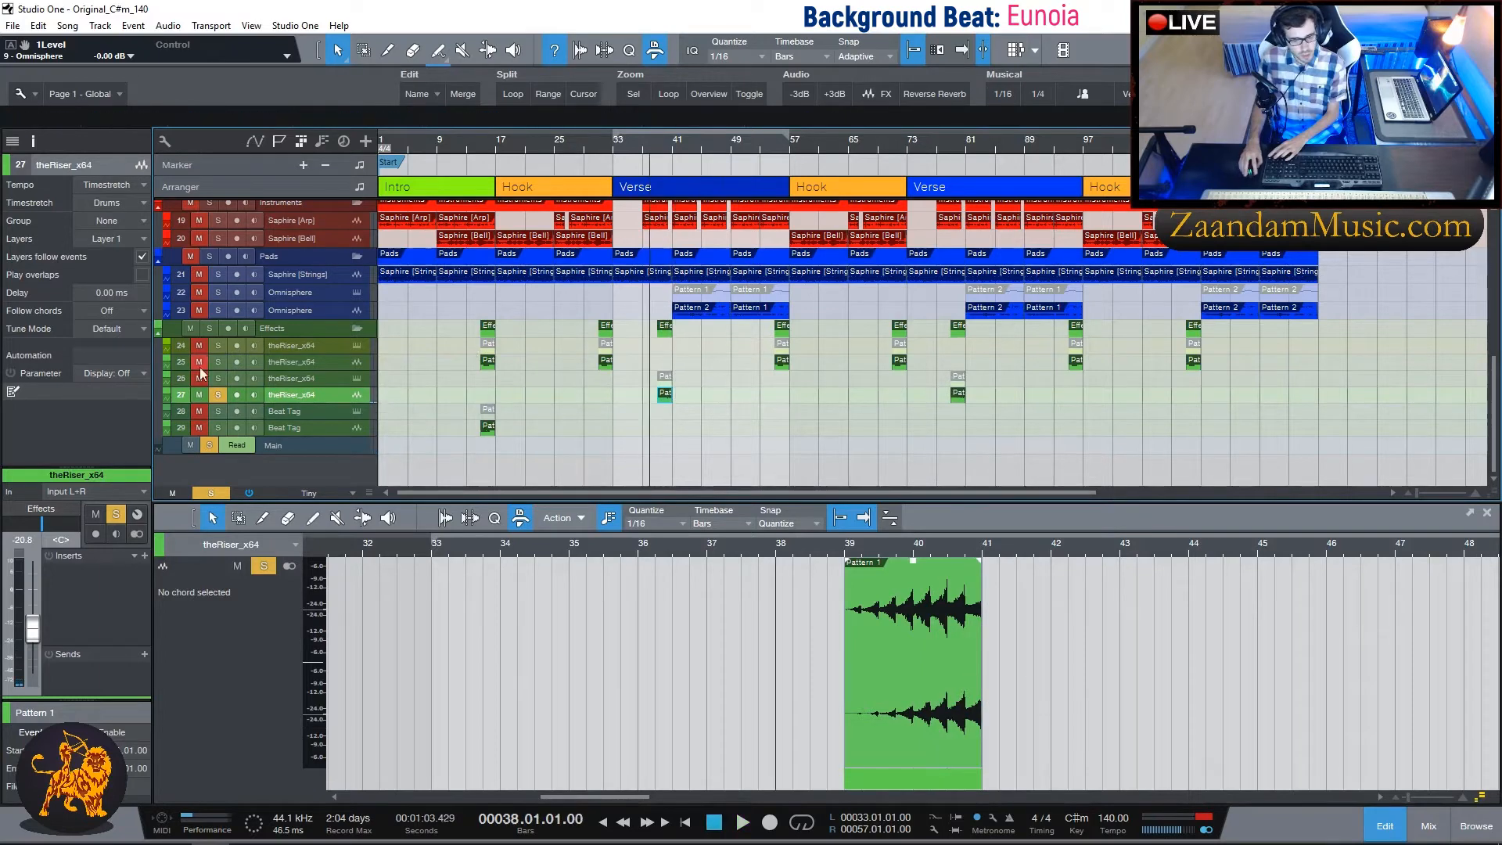
Clear all solos and listen to the riser within the full mix from bar 38.
left_click(211, 492)
key("space")
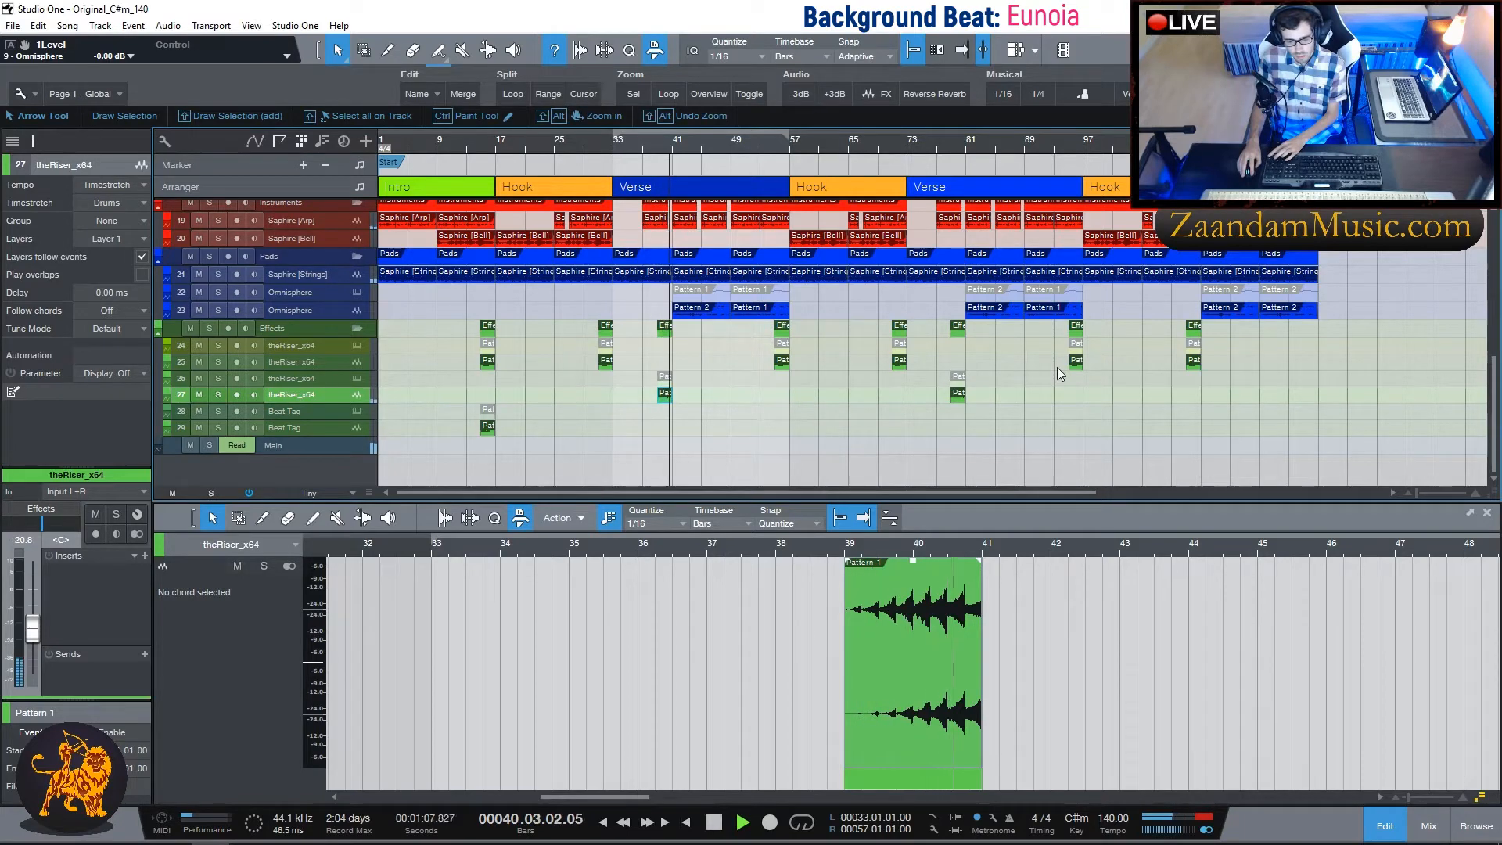
key("space")
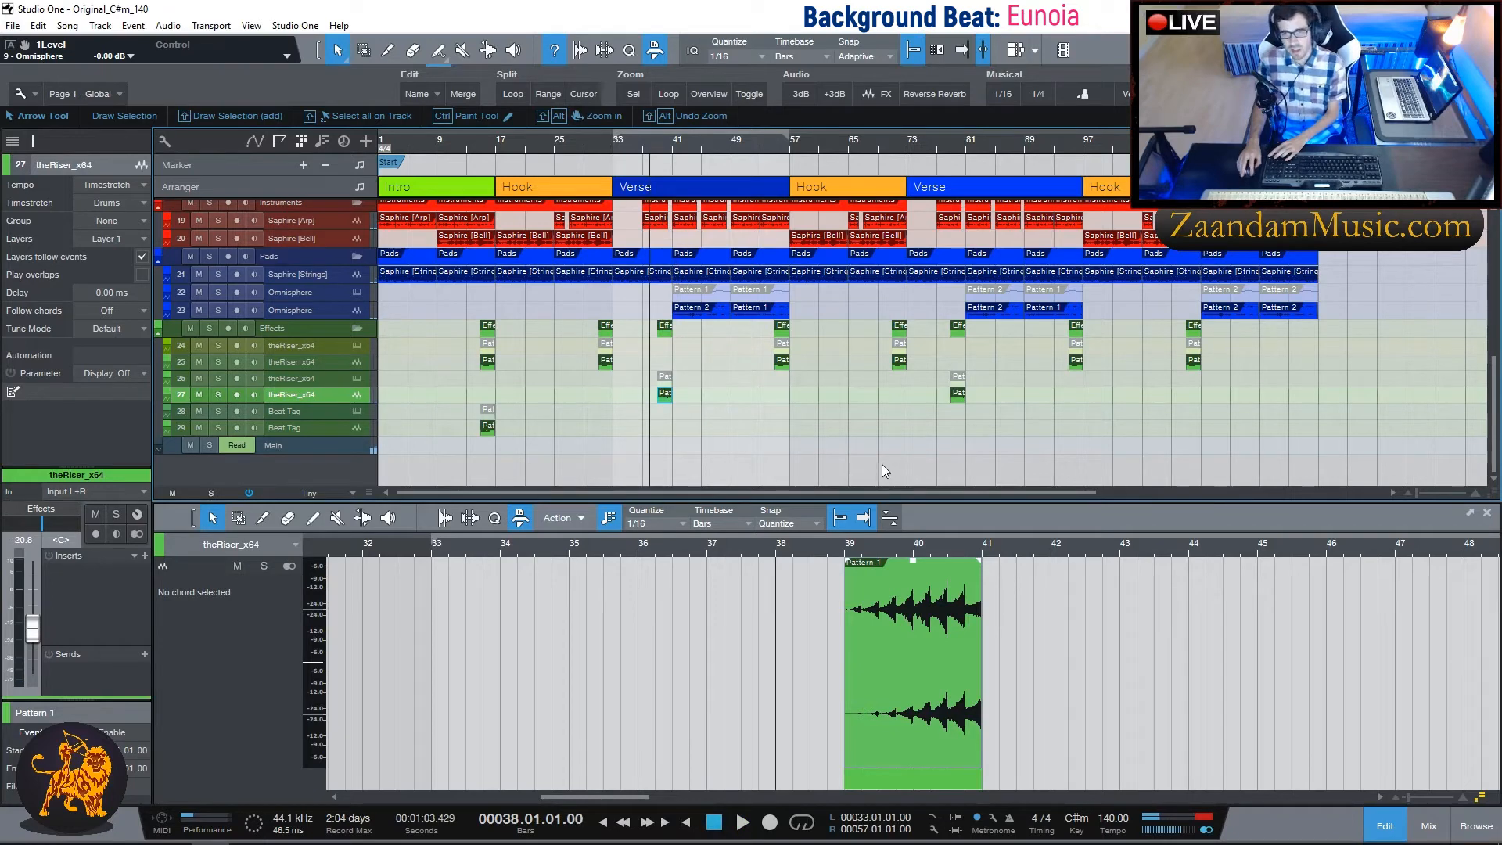
View the sample loaded in the Beat Tag instrument on track 28, and close its window.
left_click(308, 412)
left_click(358, 411)
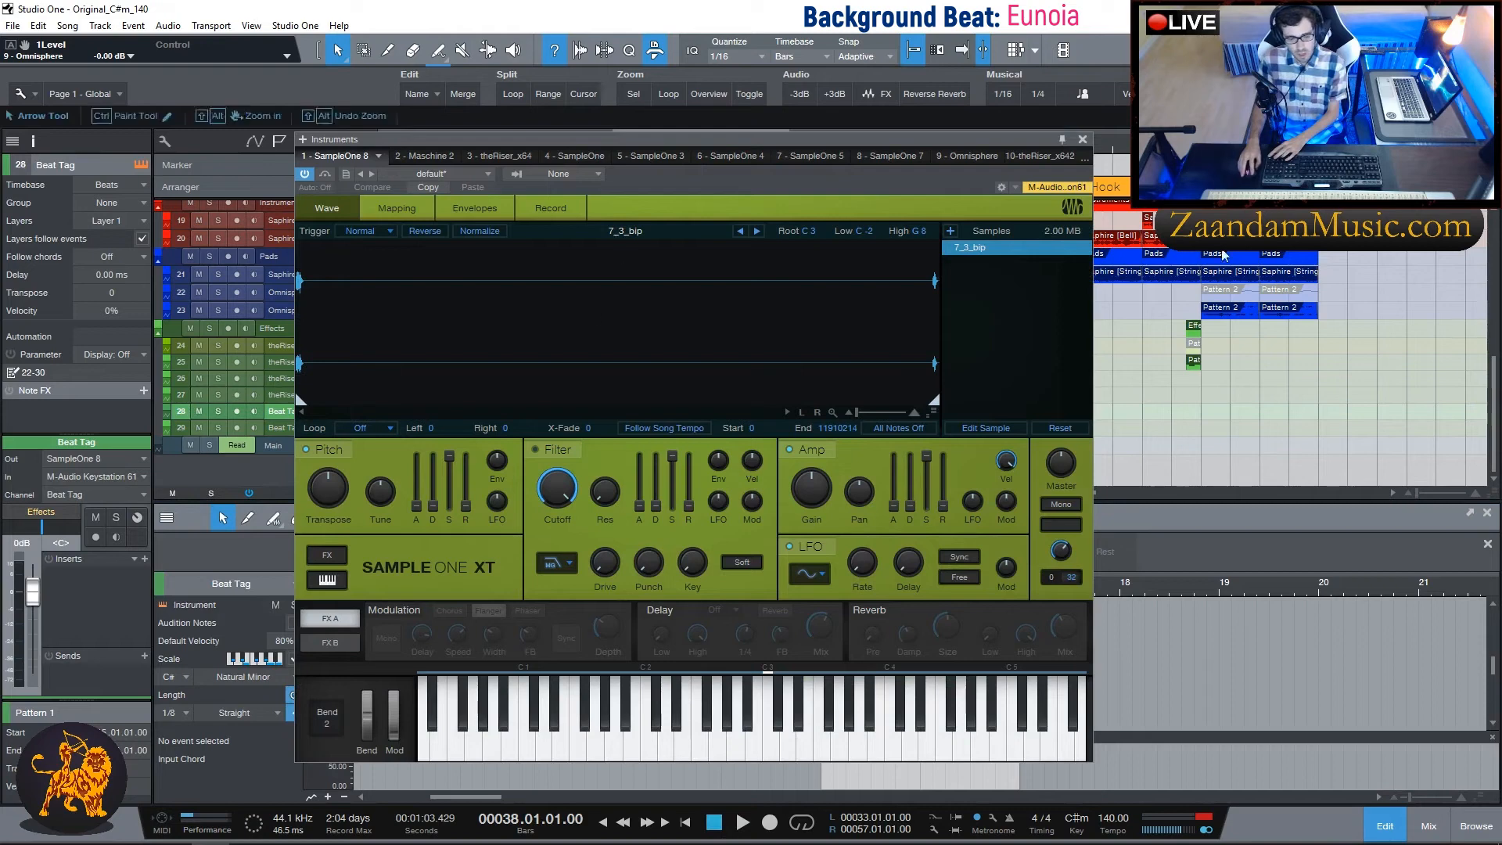
left_click(1081, 139)
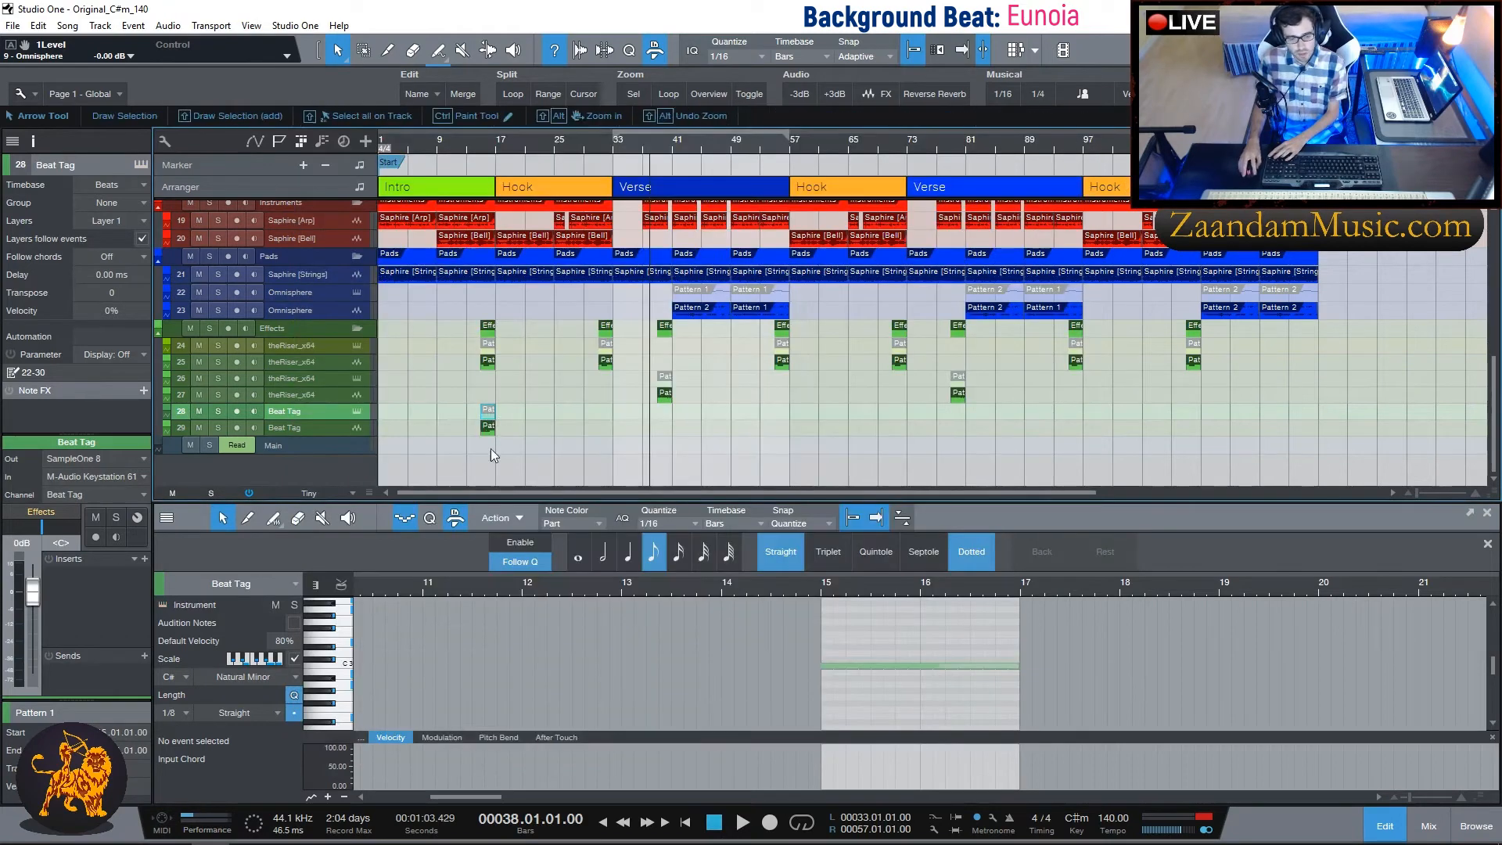
Solo the Beat Tag audio on track 29, listen to it from bar 15, and clear the solo.
left_click(479, 147)
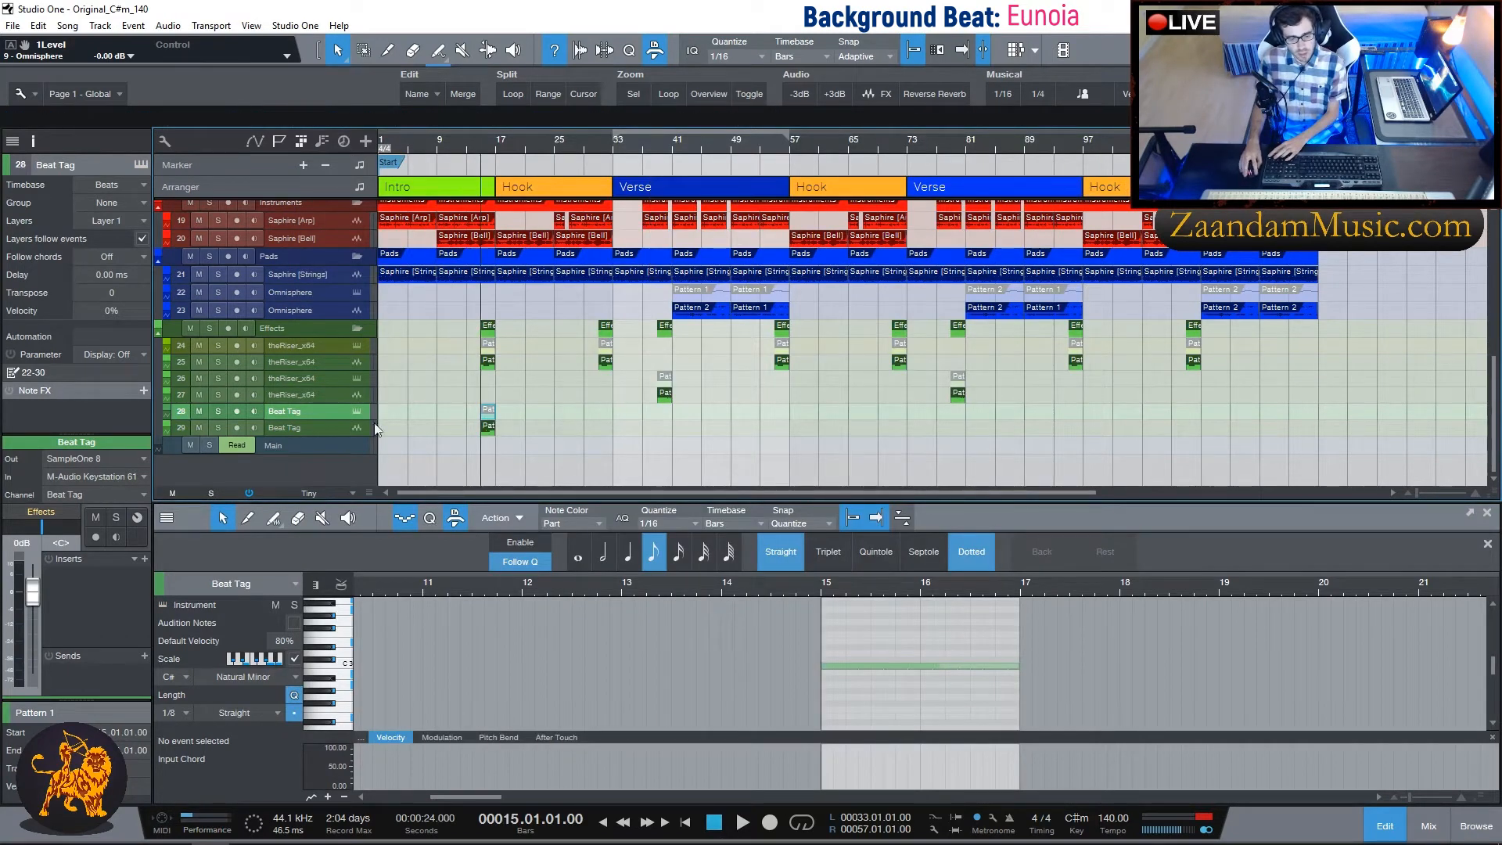
left_click(219, 427)
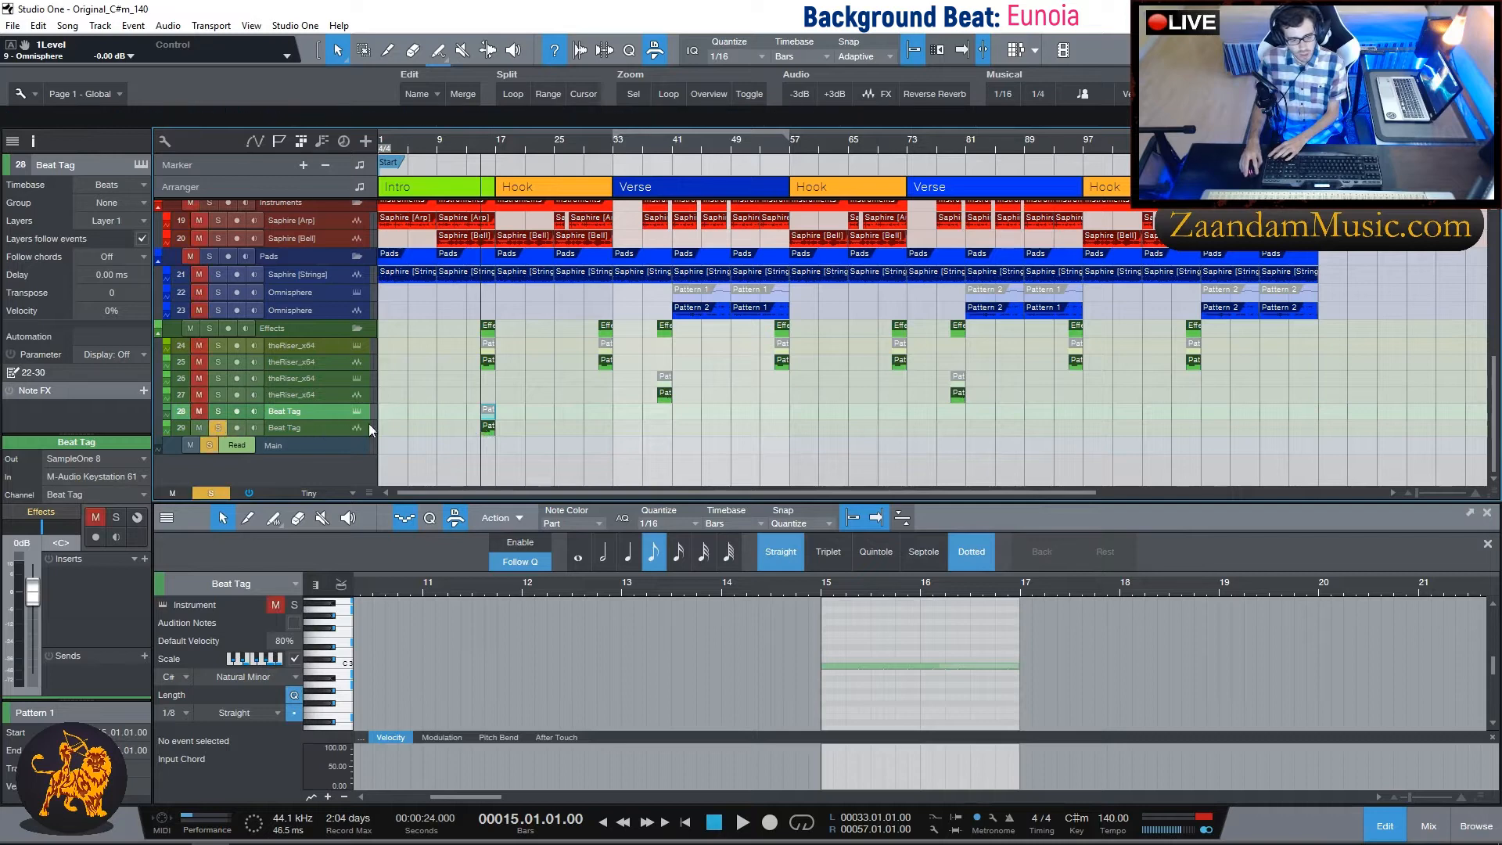
key("space")
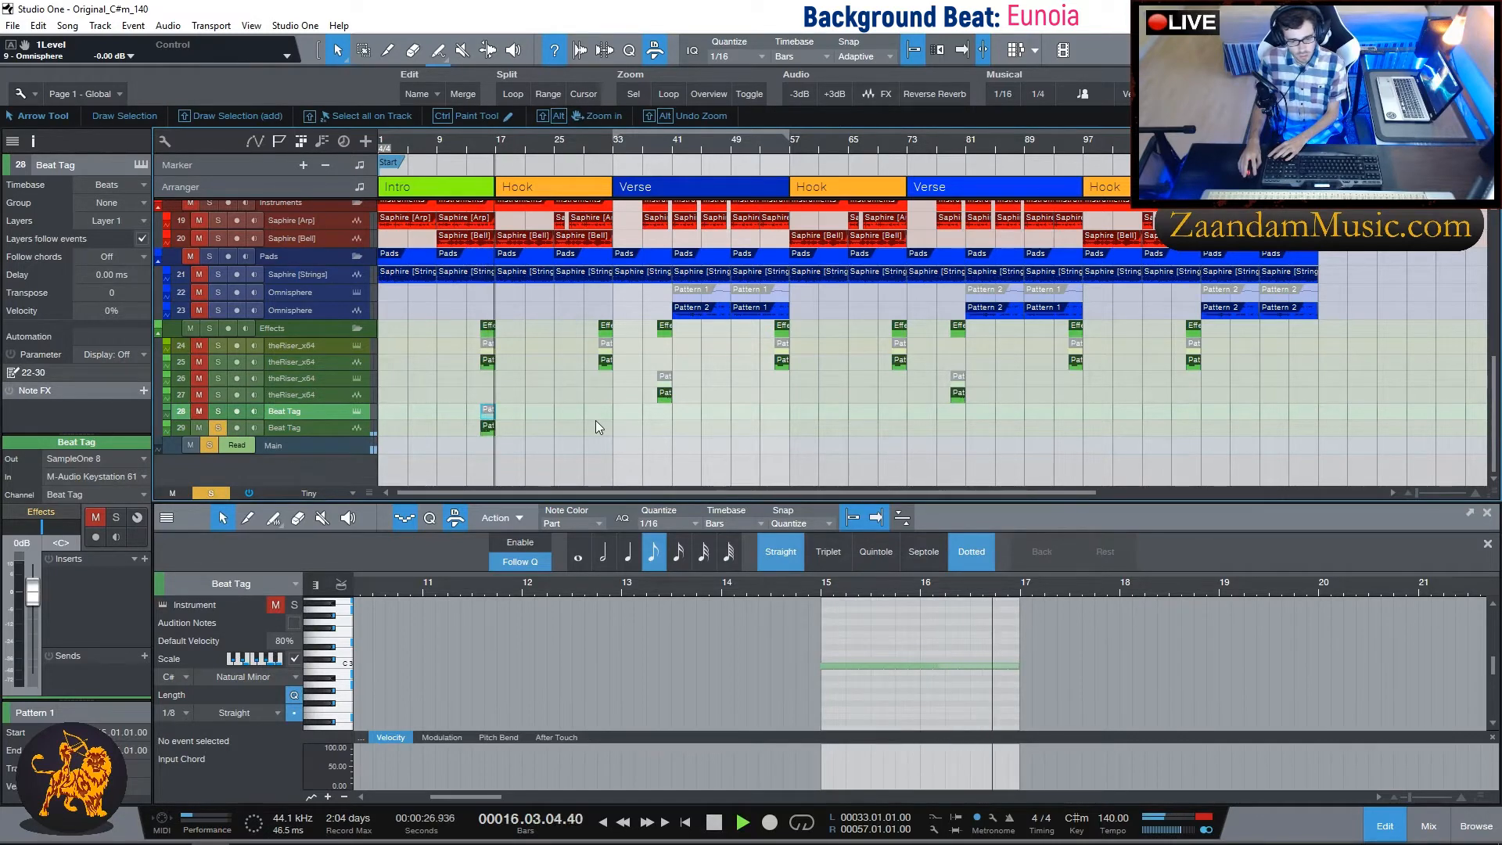
key("space")
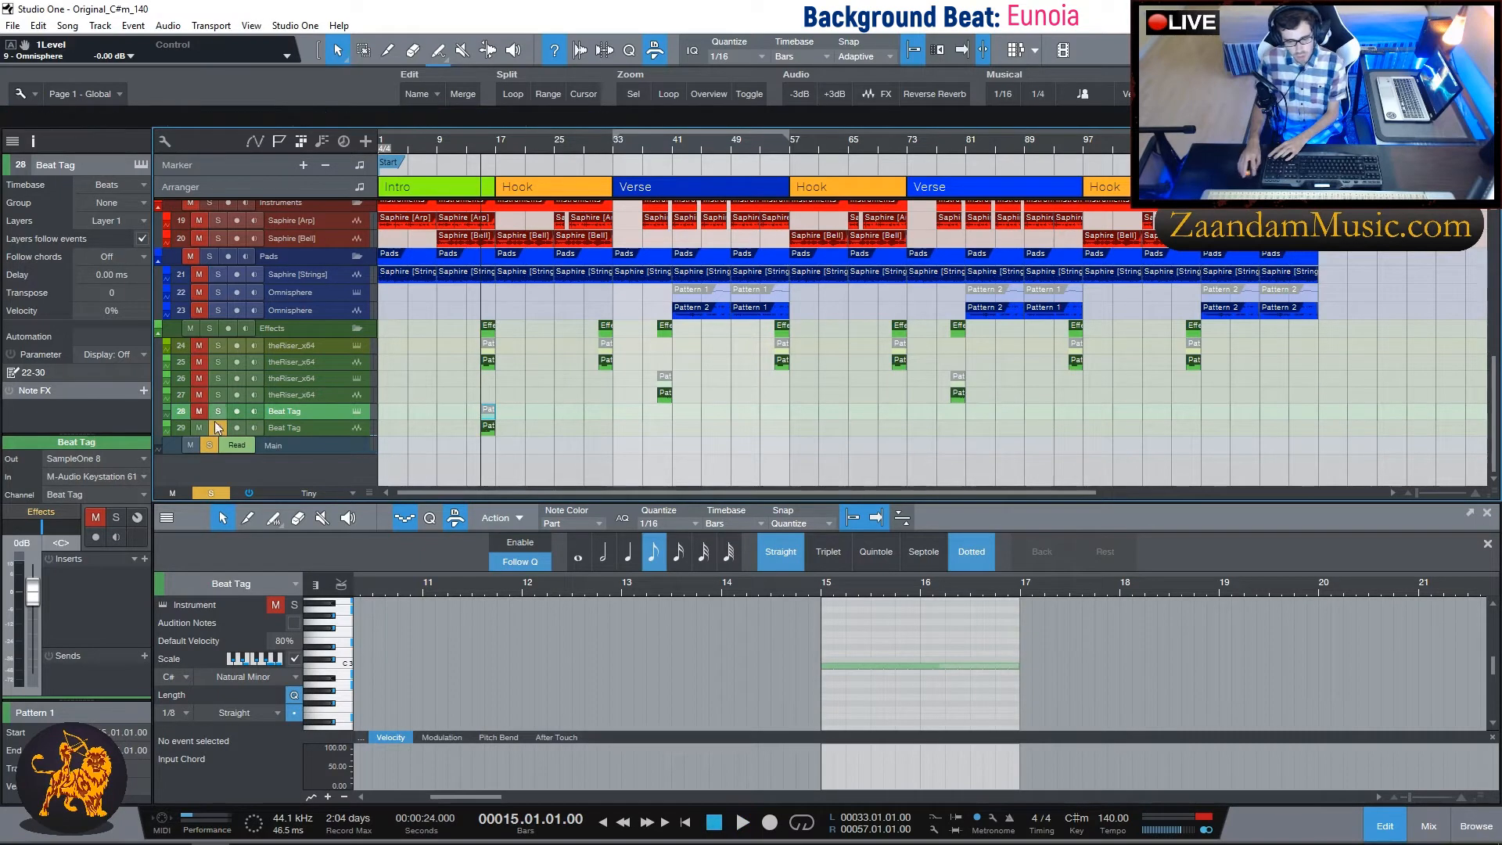
left_click(217, 494)
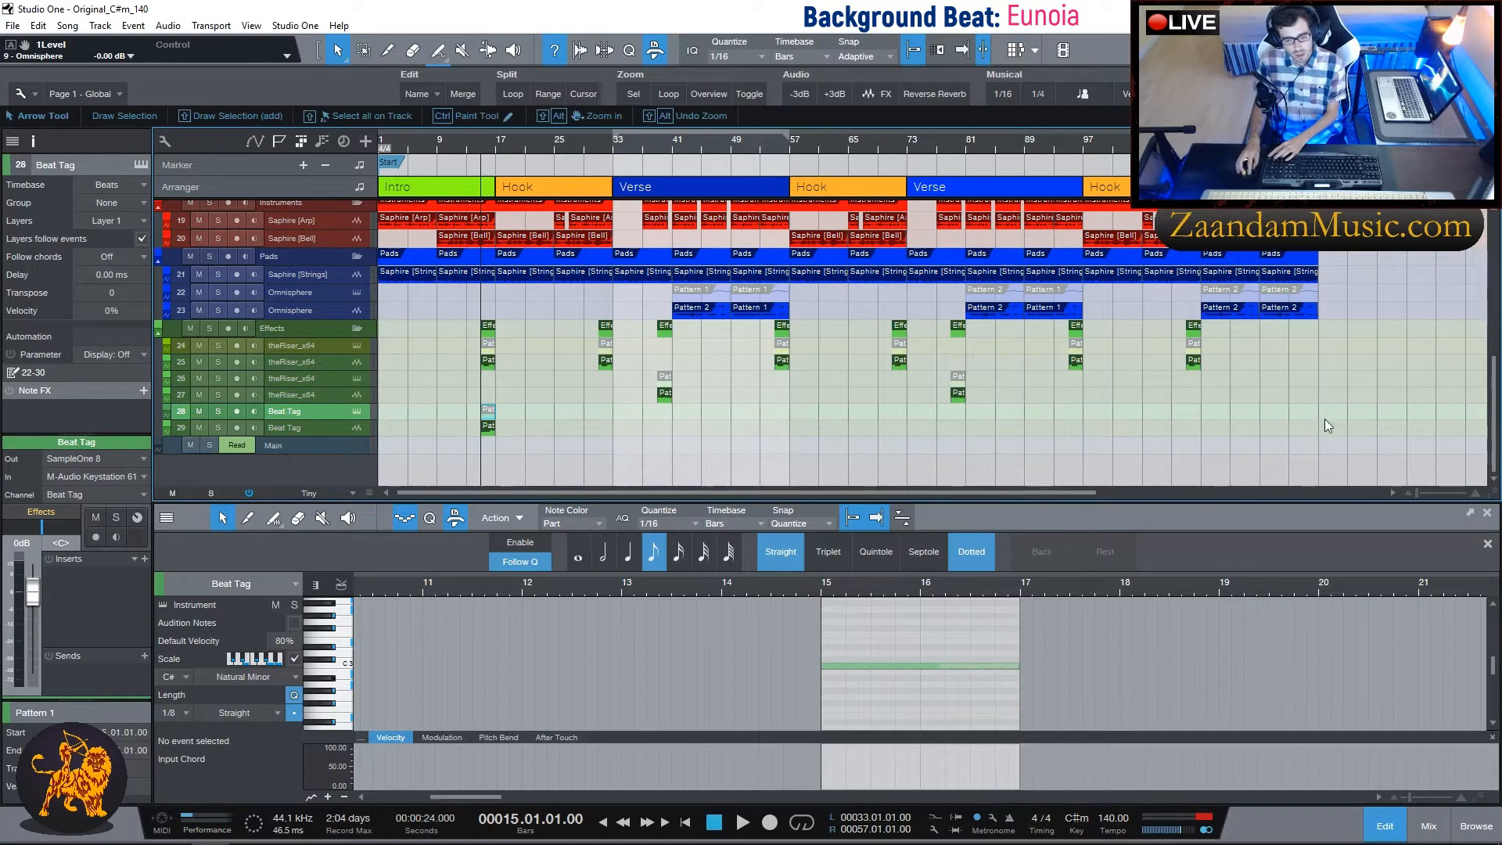
View the full arrangement from Intro to Outro and move the playback position to its end at bar 129.
scroll(1382, 383, "up", 8)
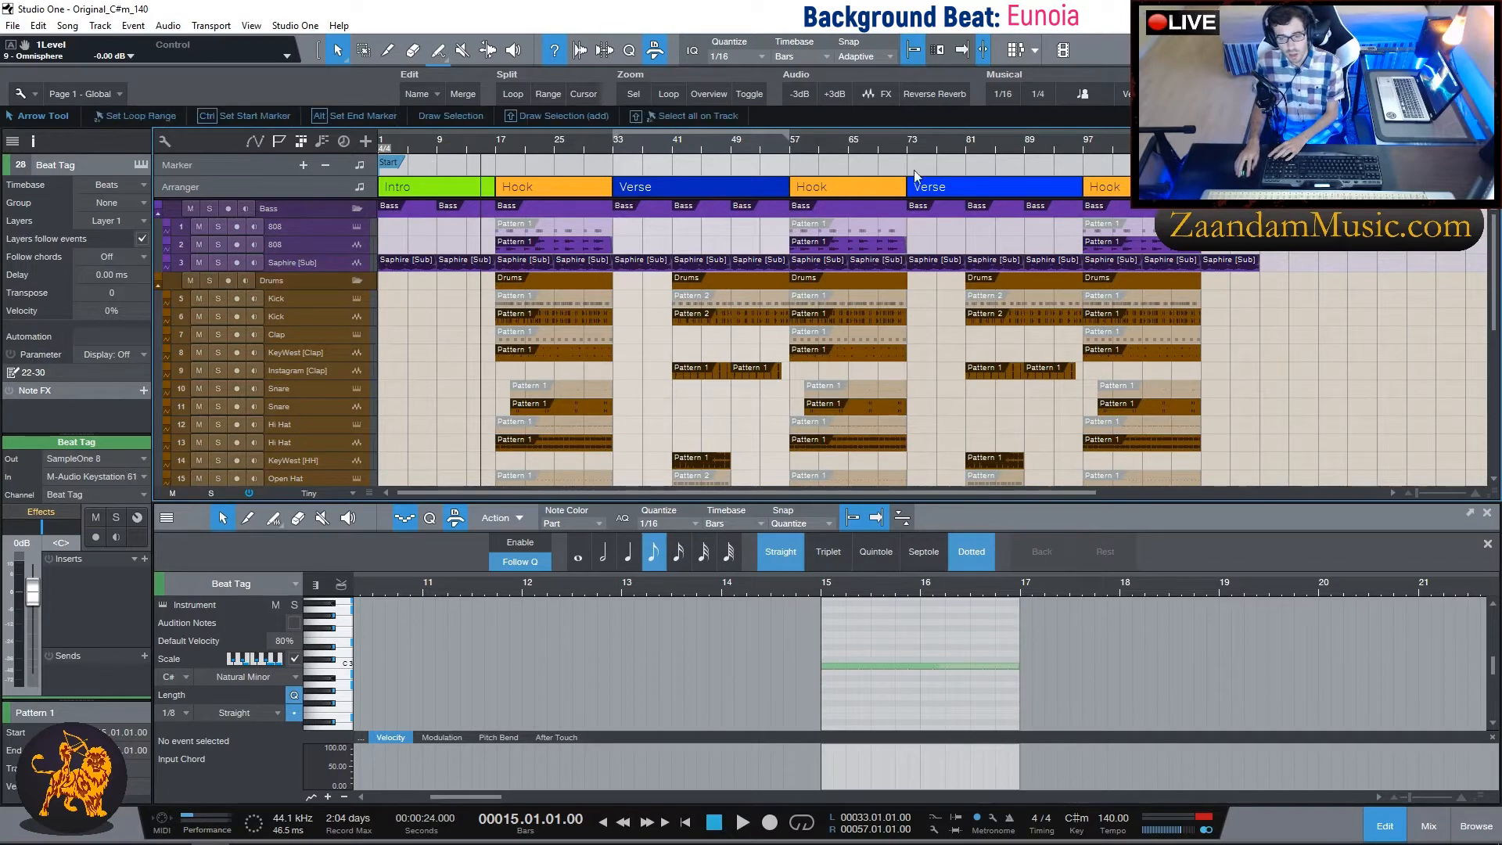
scroll(853, 145, "down", 2)
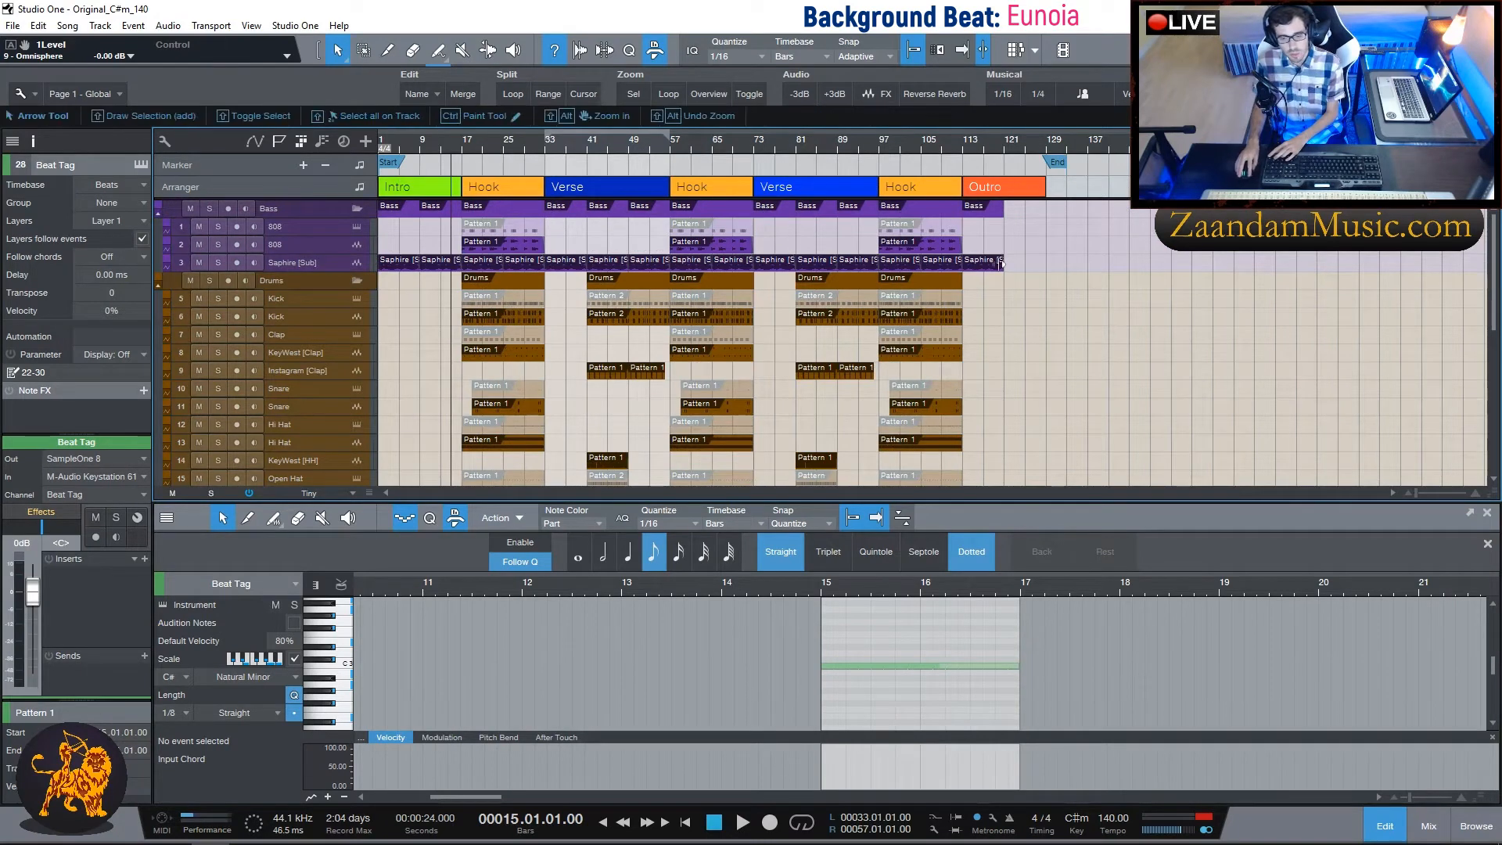
left_click(1045, 143)
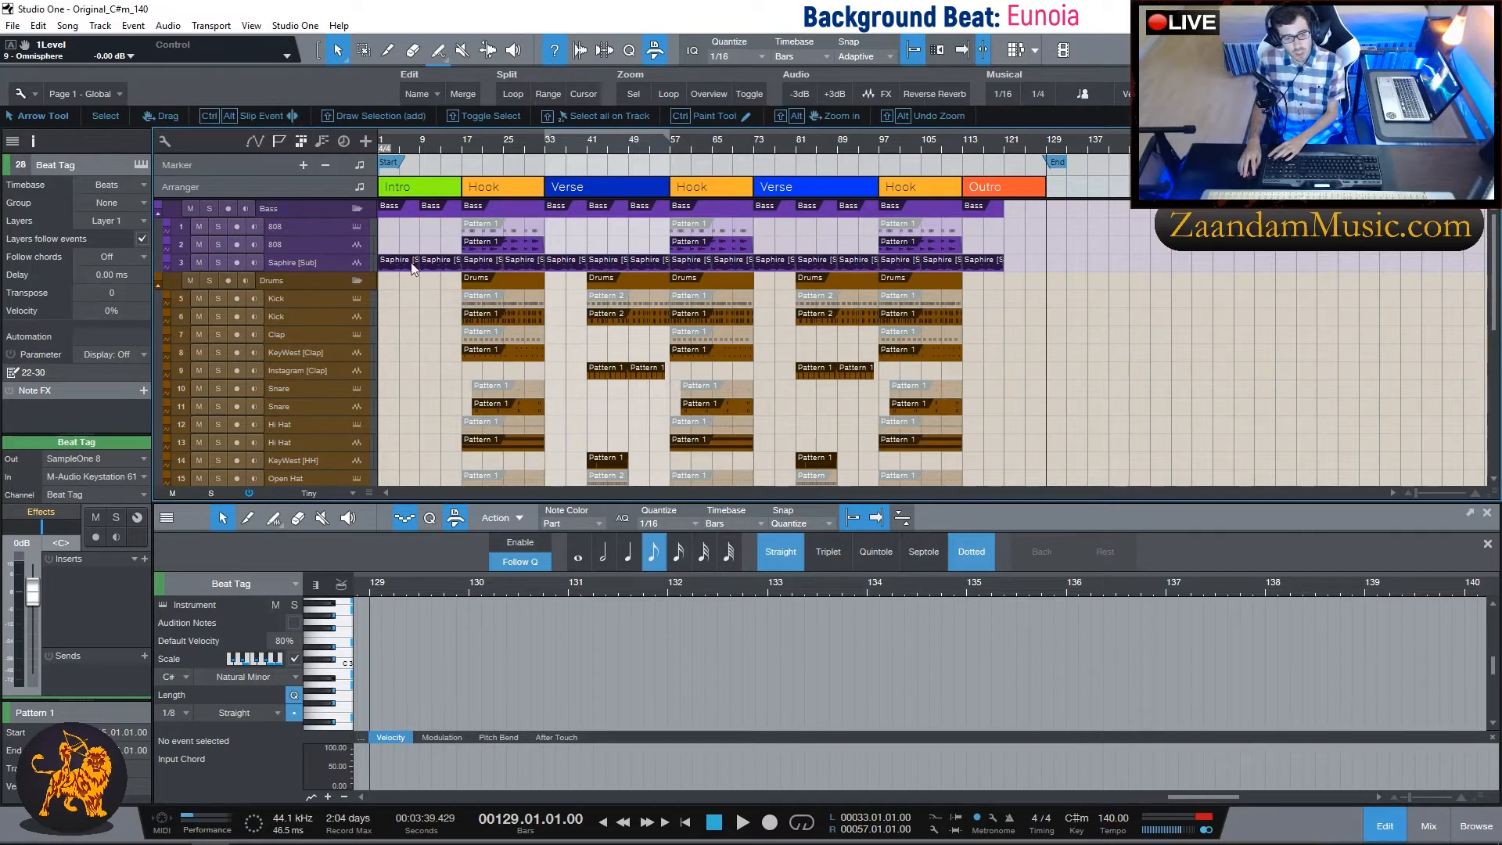
Examine which bass, instrument and pad tracks play in the Intro section.
scroll(420, 386, "down", 3)
scroll(421, 386, "down", 3)
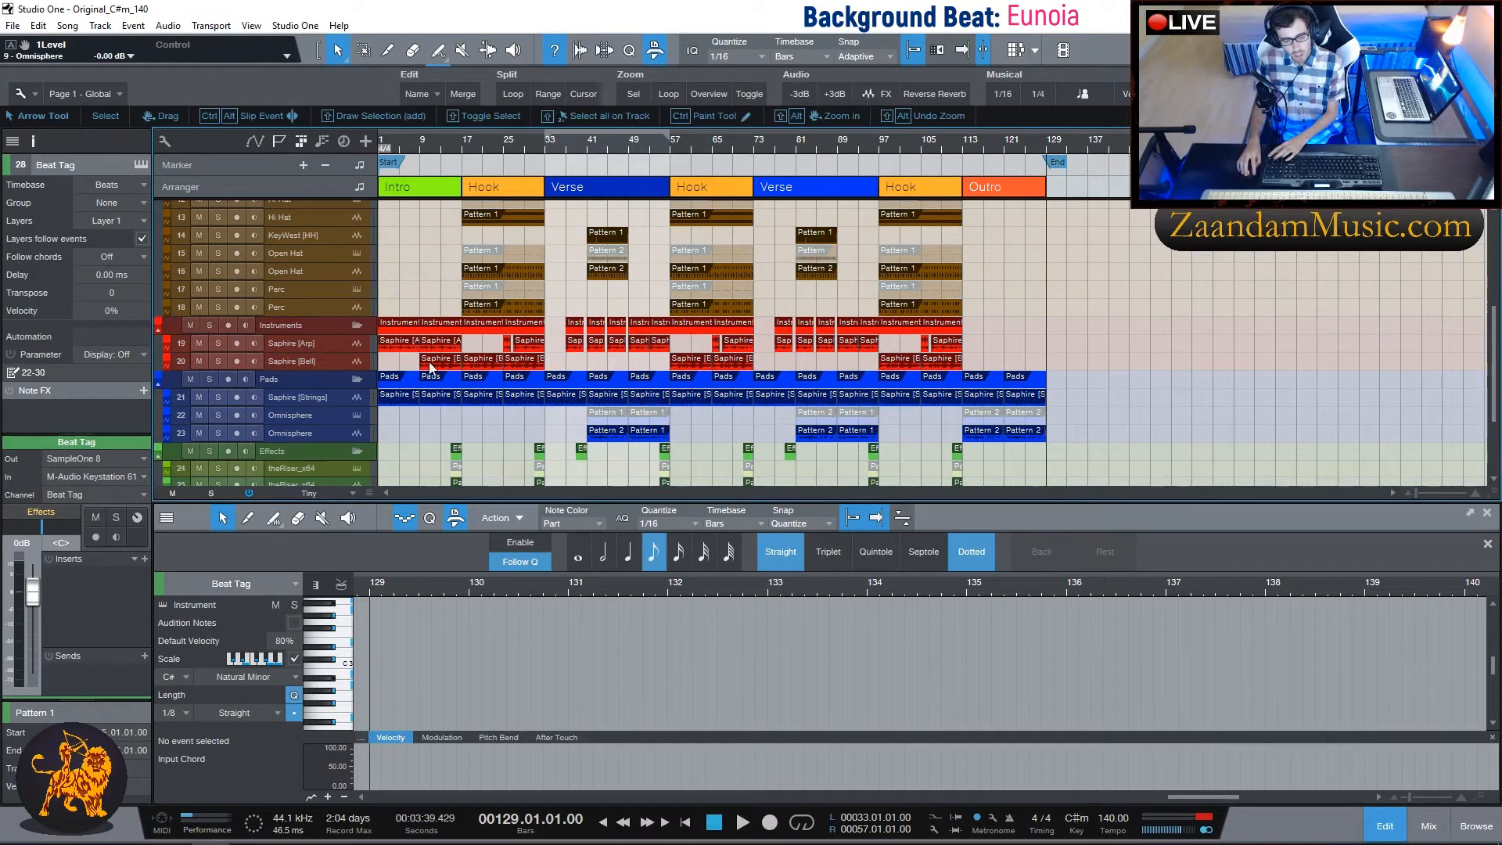
scroll(438, 271, "up", 5)
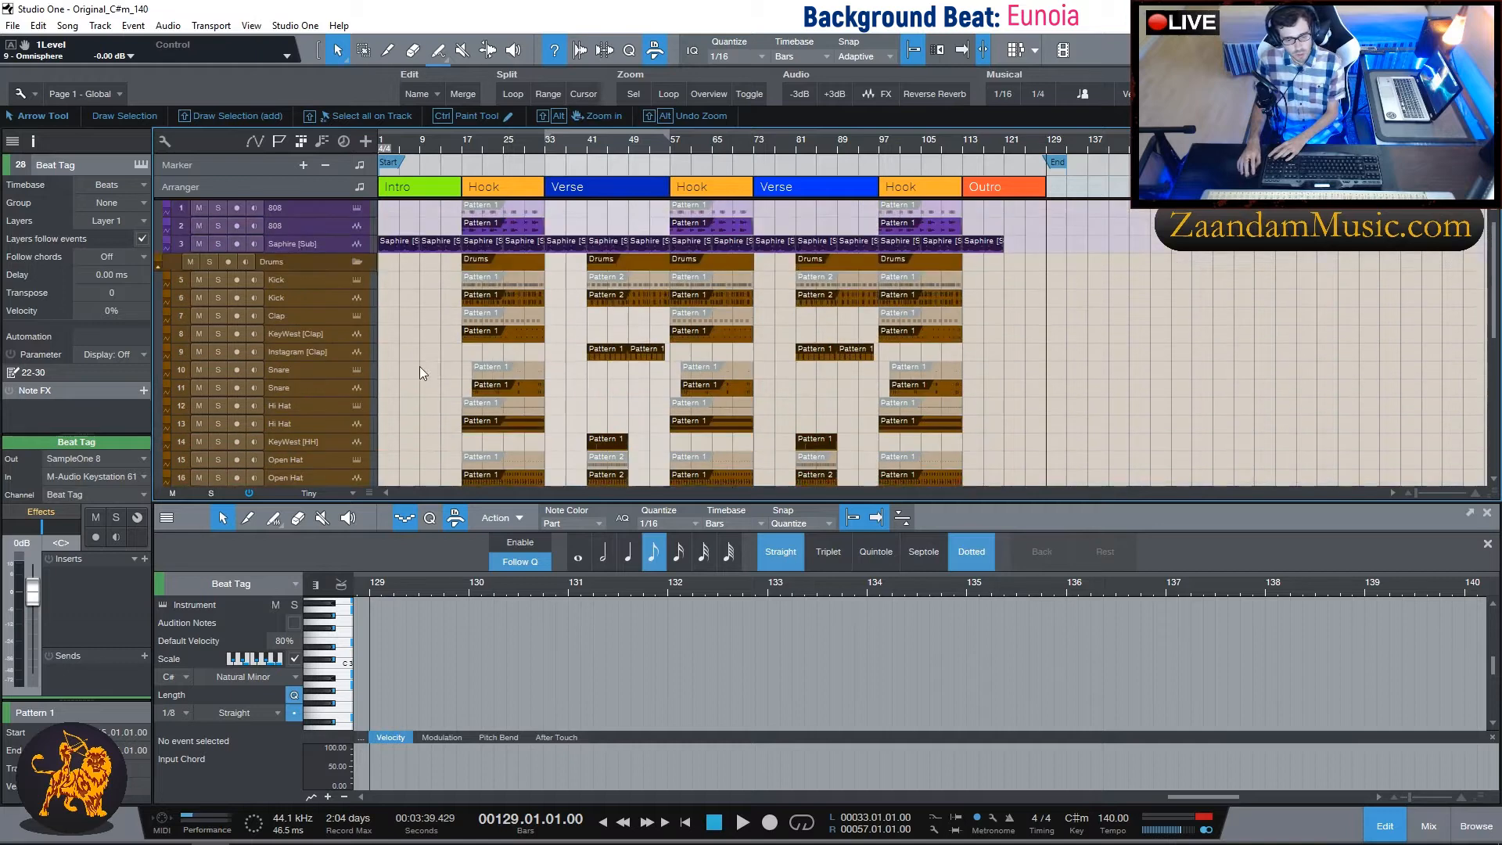
Move the playback position to bar 17 and examine the first Hook's layers from bass and drums down to the effects.
left_click(462, 147)
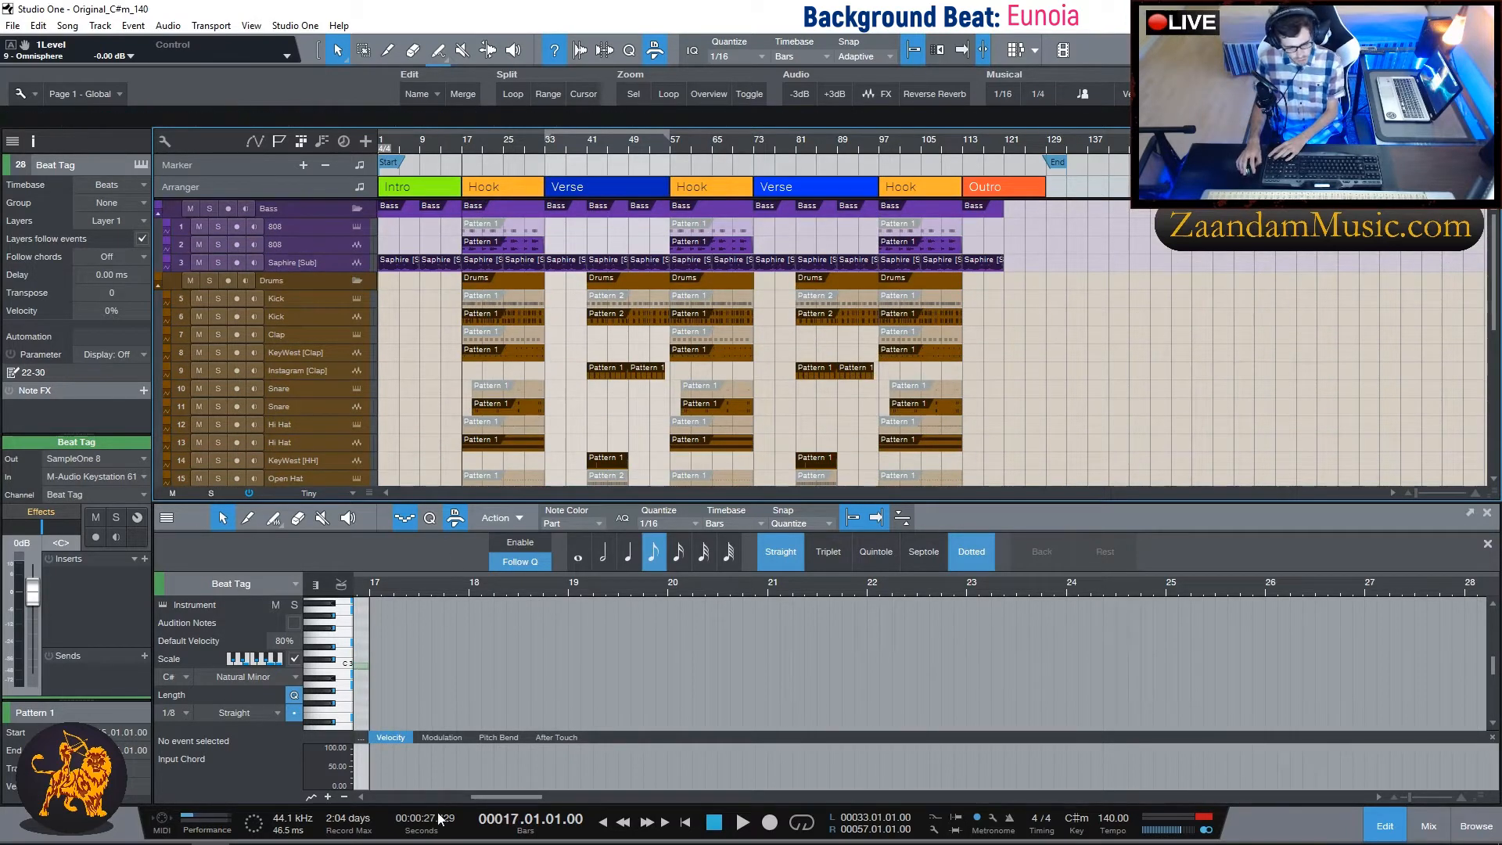
scroll(470, 362, "down", 4)
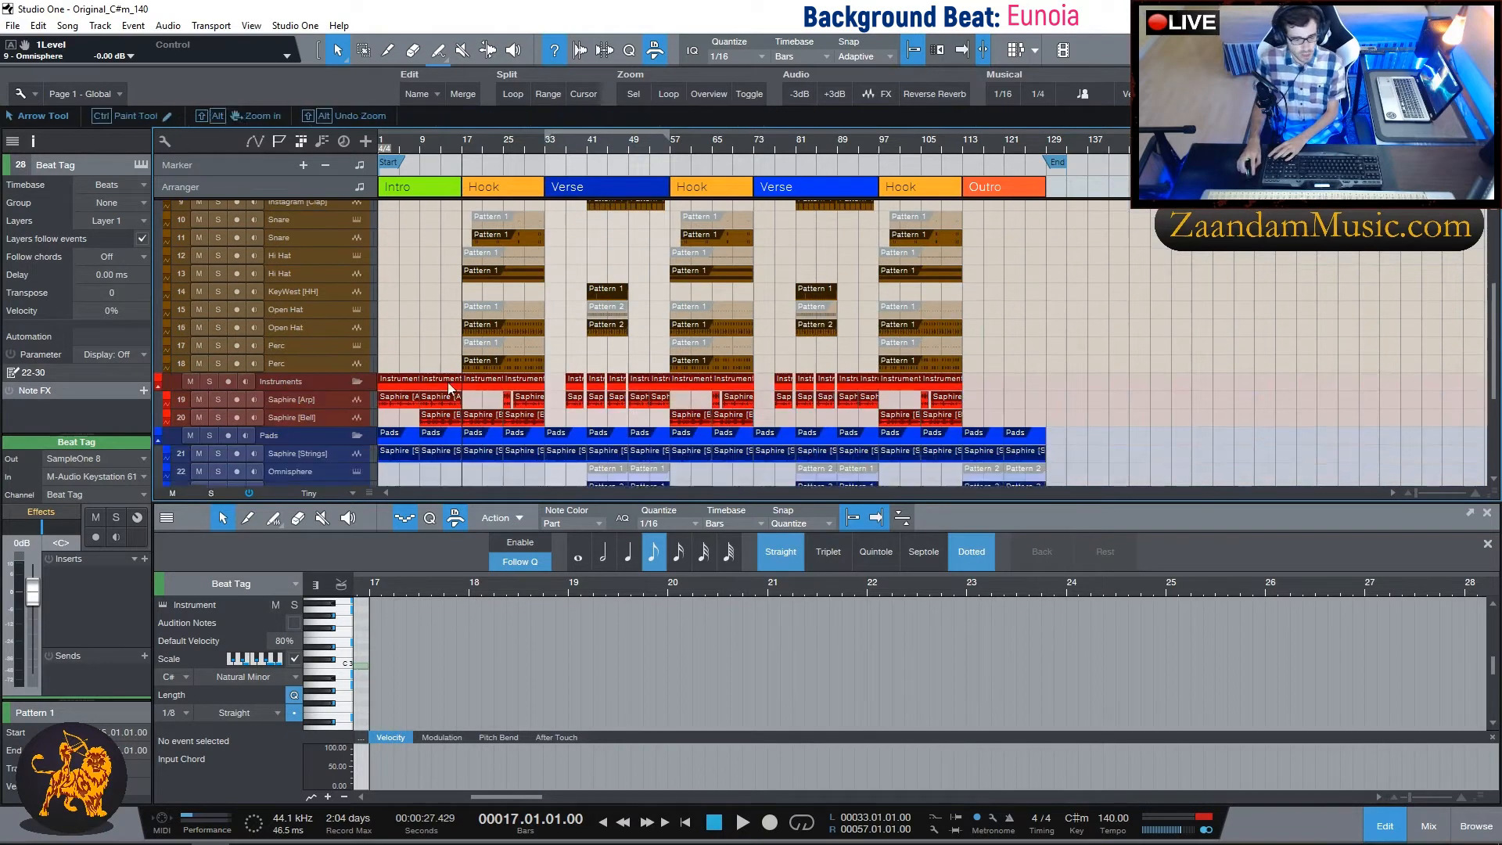
scroll(440, 304, "down", 2)
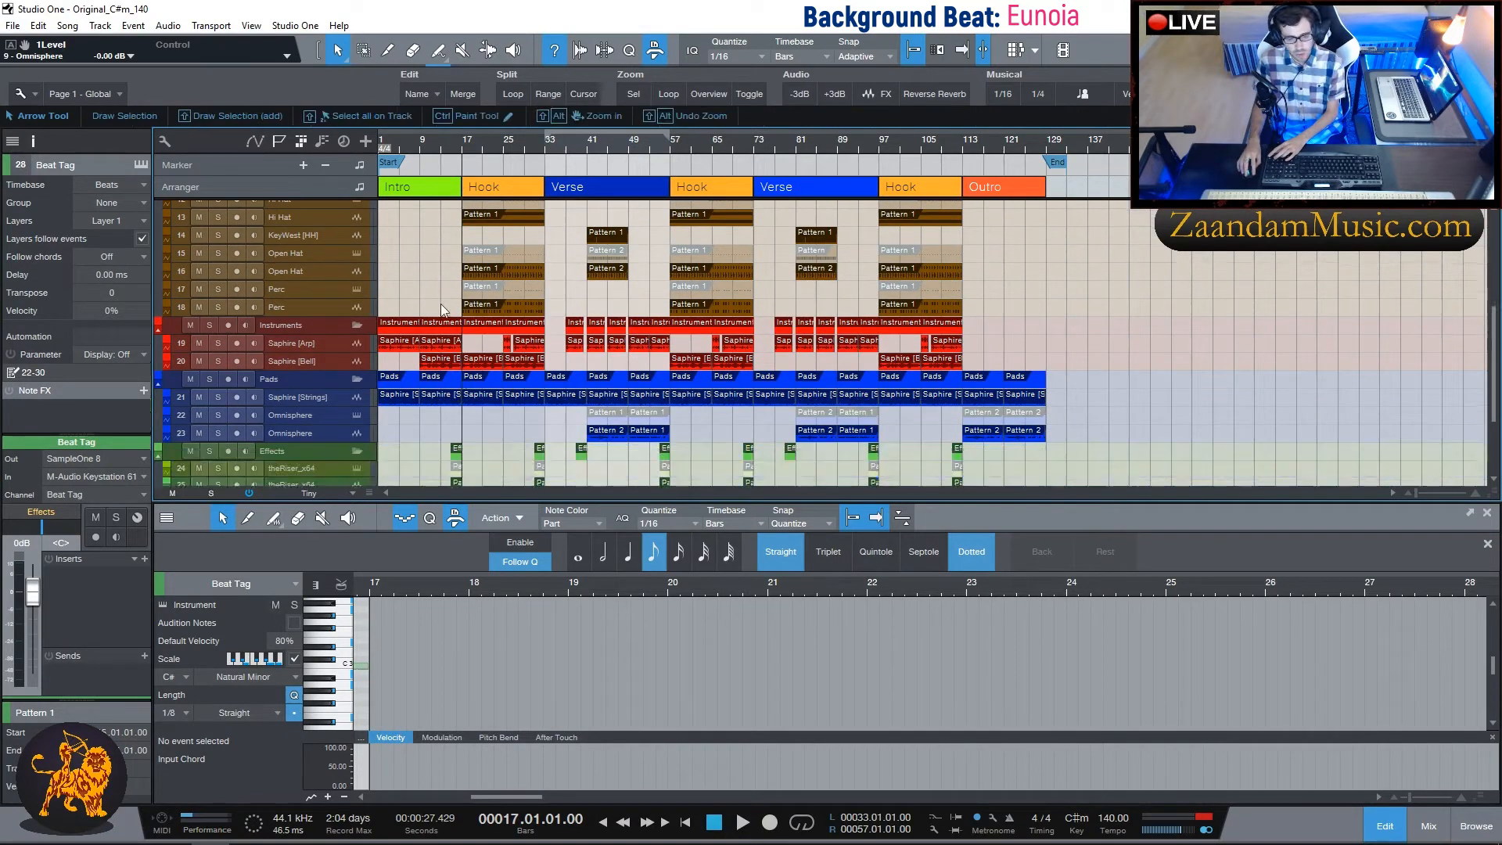
scroll(434, 253, "down", 2)
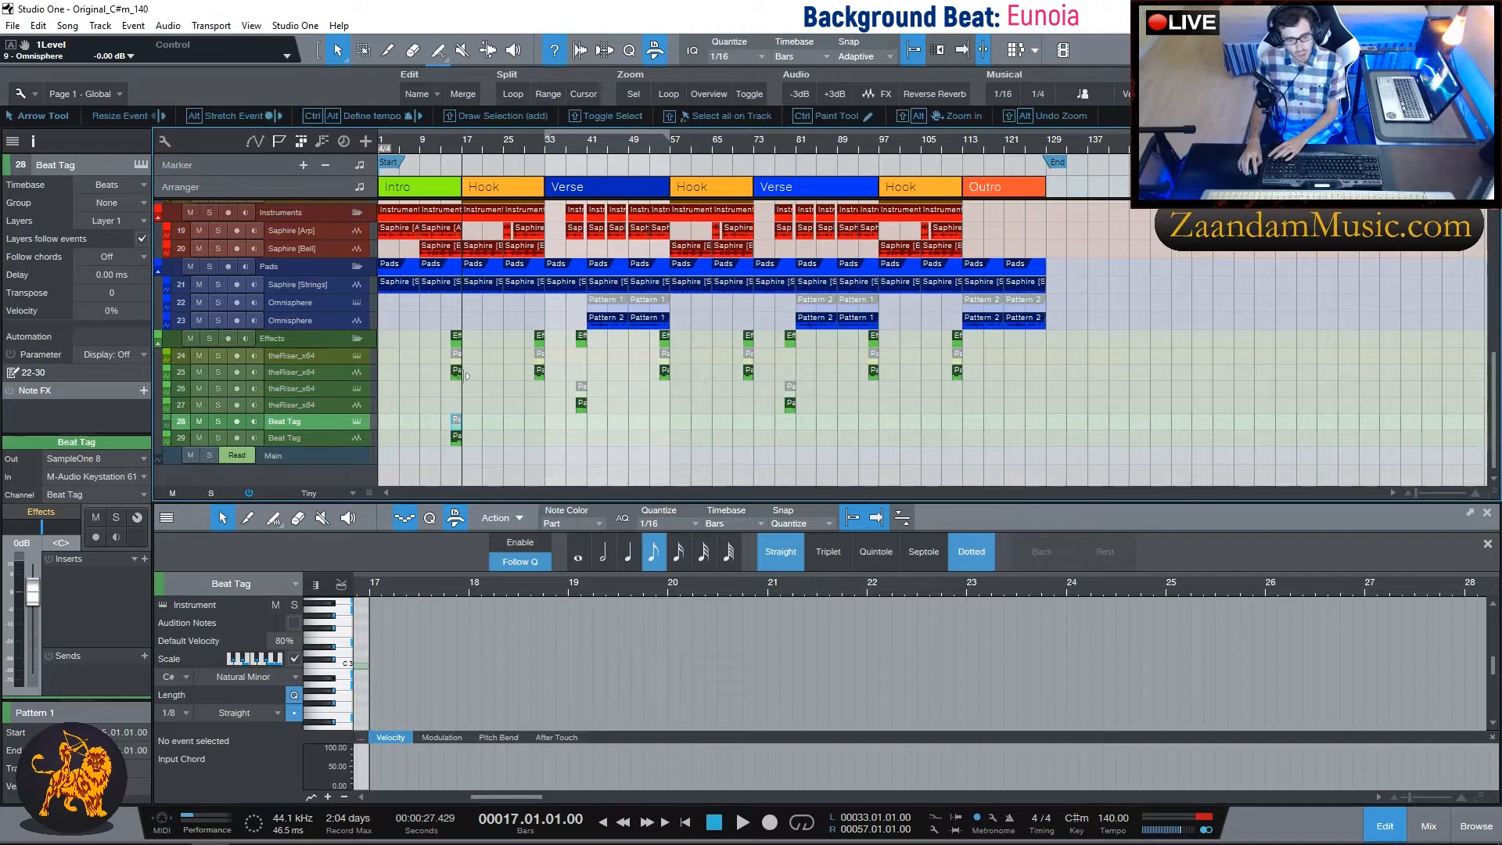
scroll(510, 446, "up", 5)
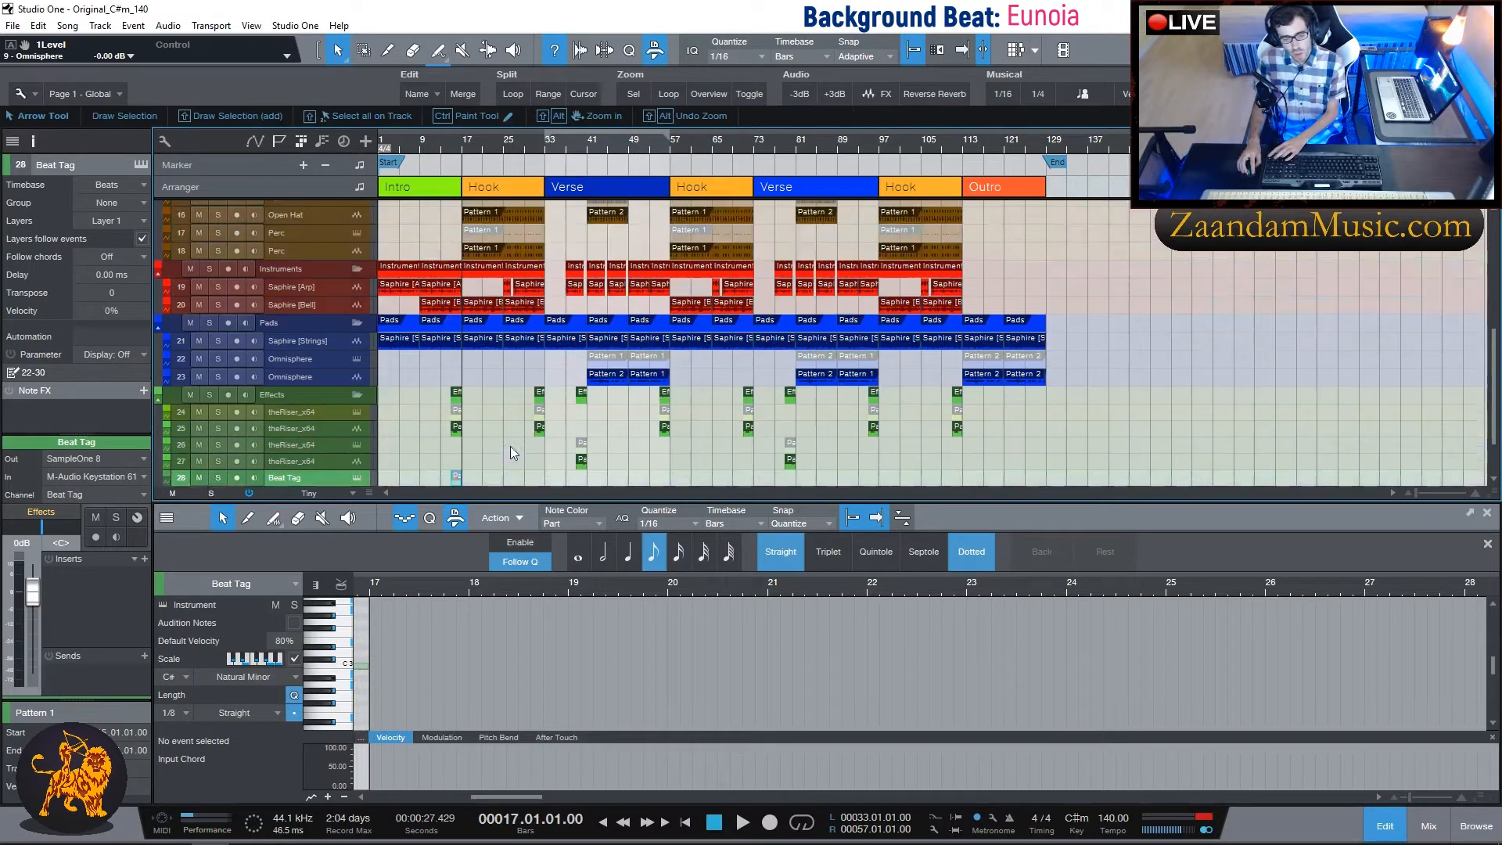
scroll(506, 462, "up", 3)
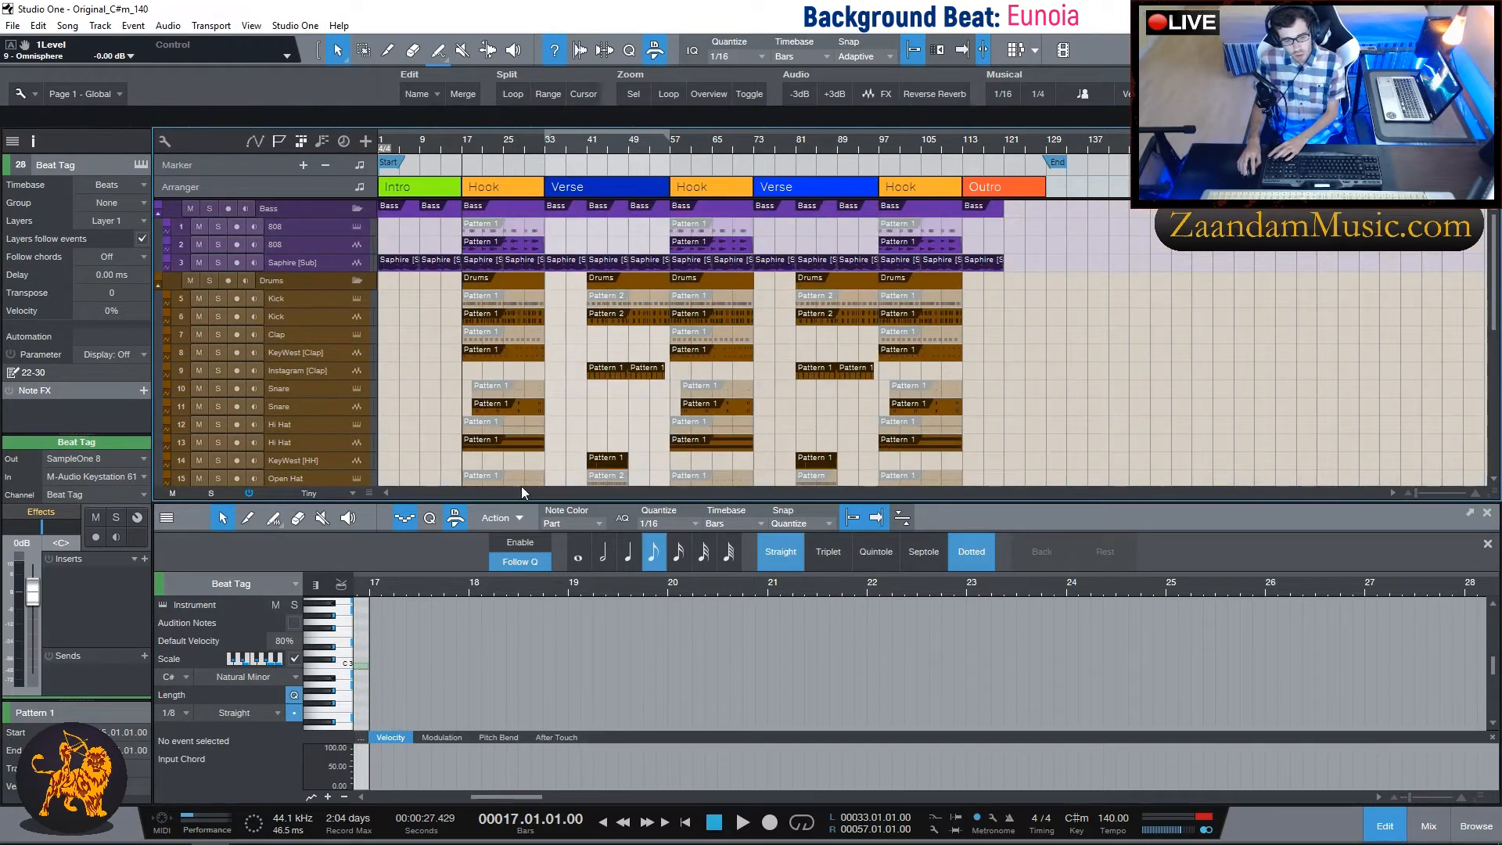
scroll(518, 250, "up", 2)
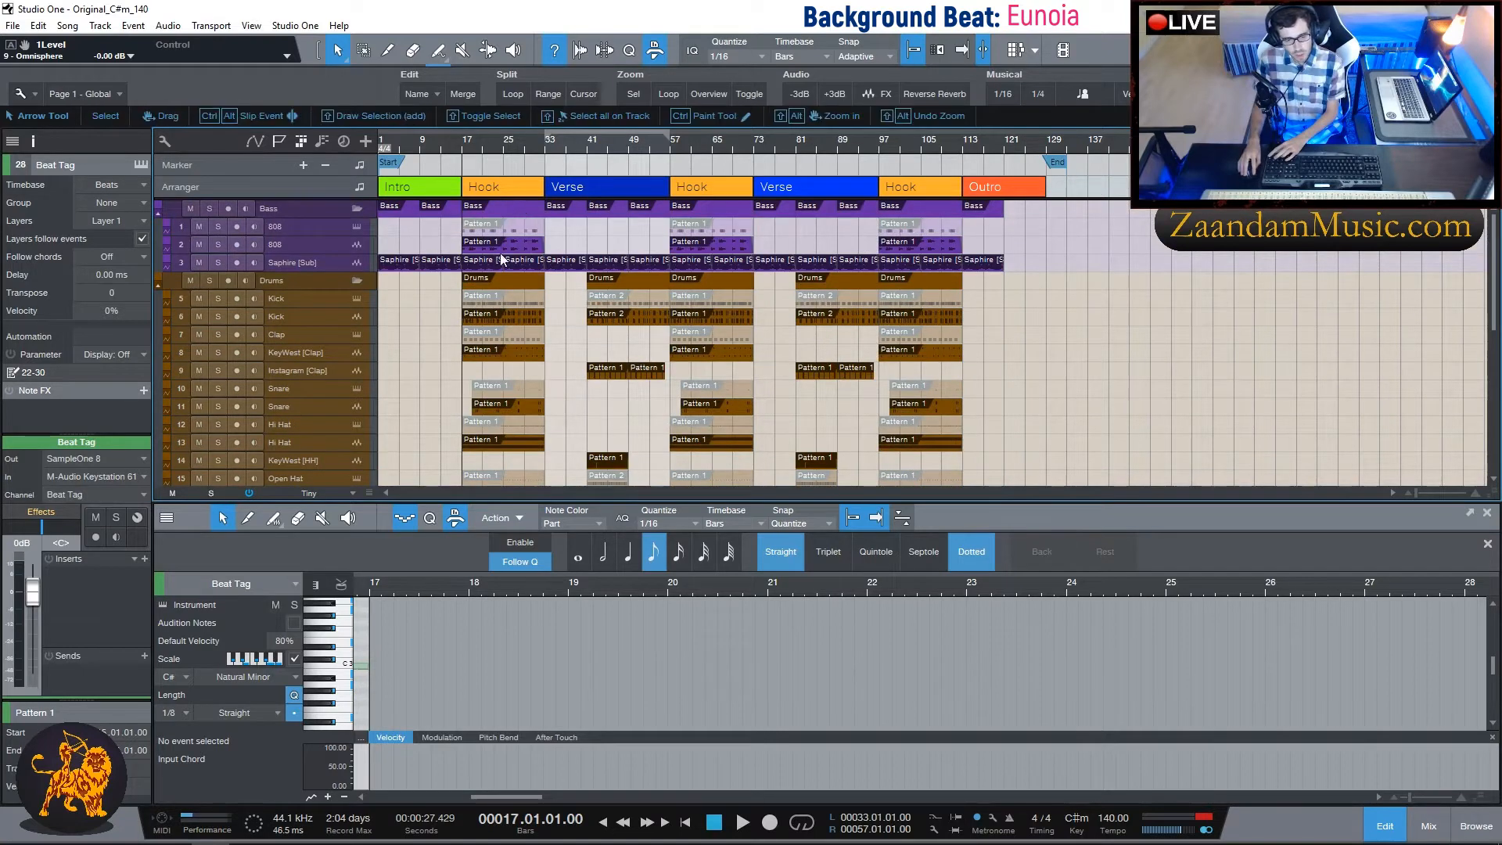
scroll(517, 428, "down", 3)
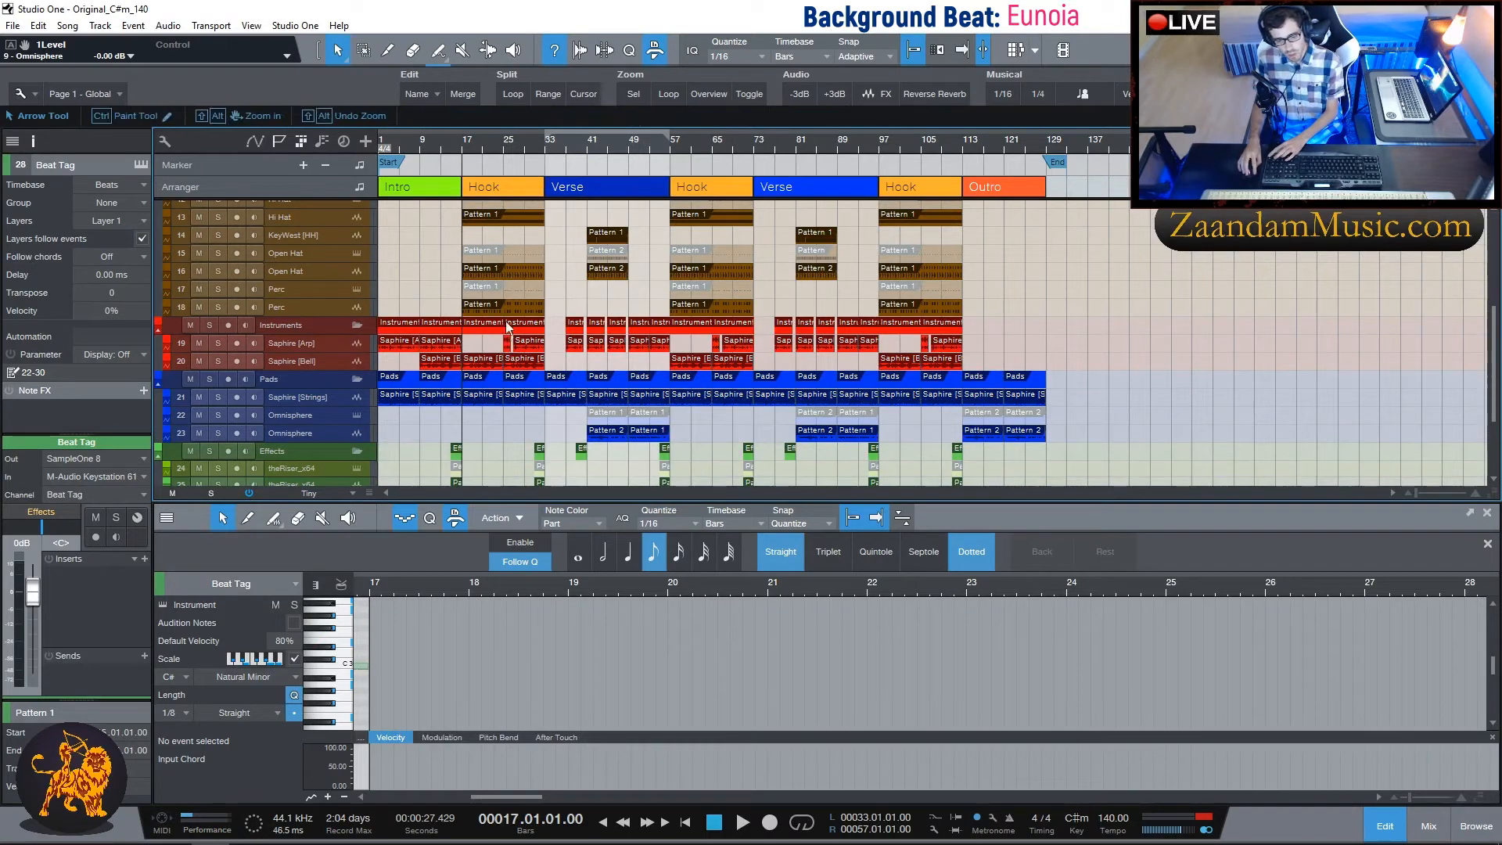
scroll(486, 289, "up", 4)
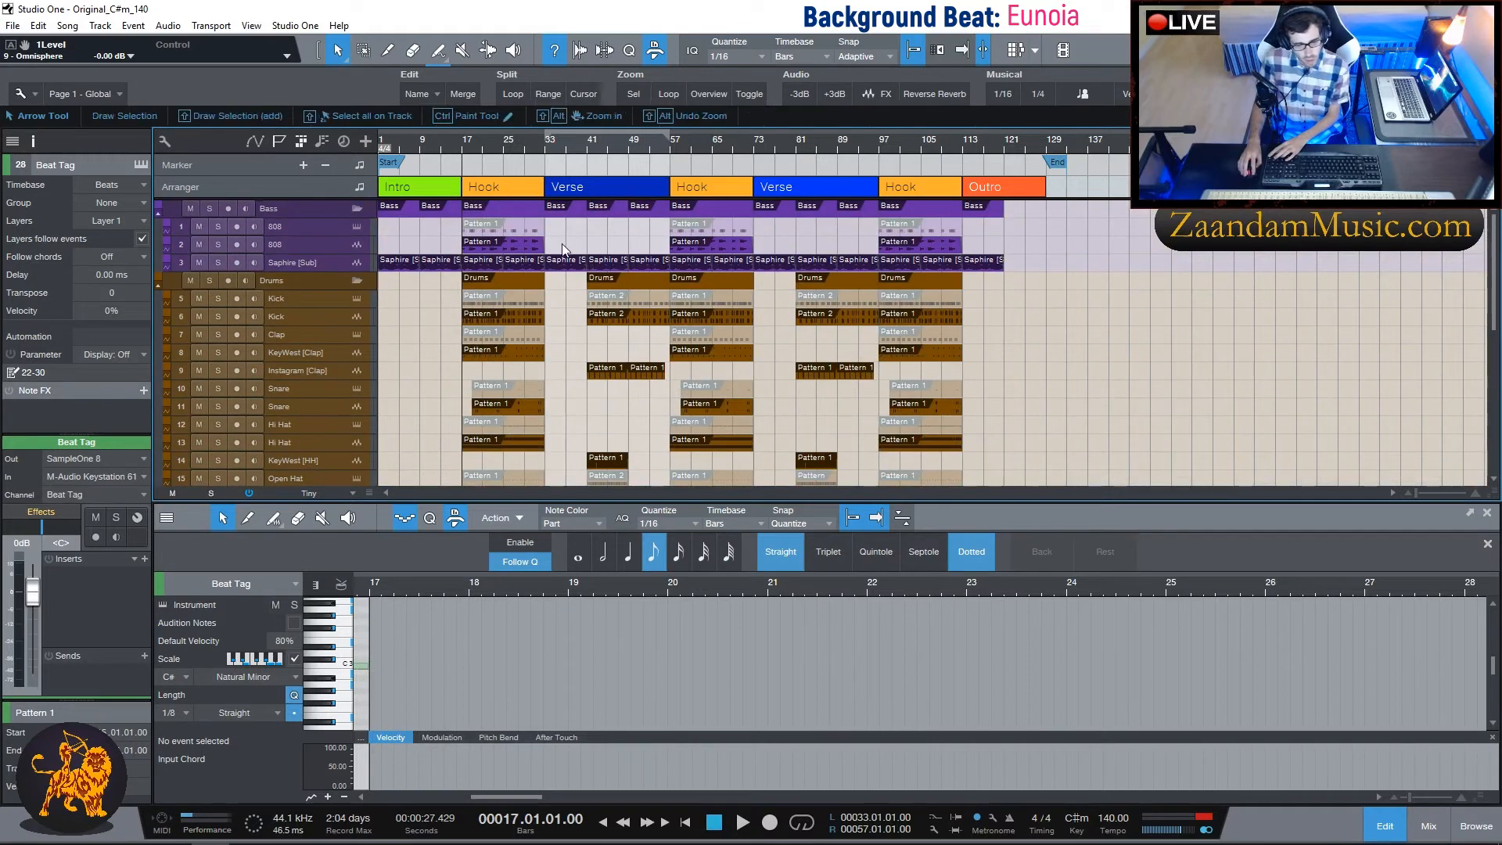
Move the playback position to bar 33 and examine which drum, instrument and pad tracks play in the first Verse.
left_click(548, 149)
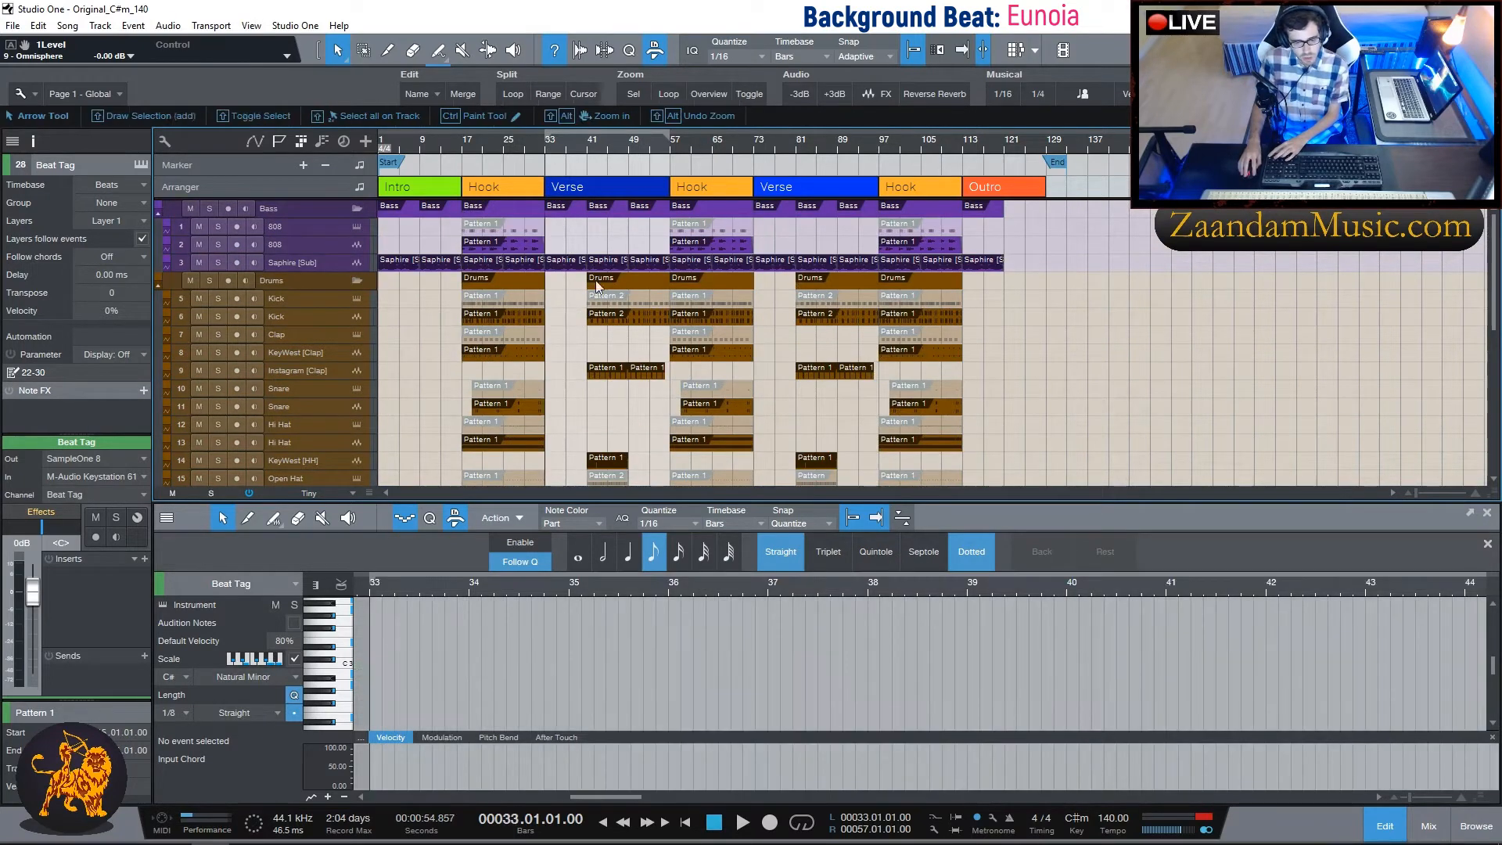
scroll(529, 364, "down", 1)
scroll(634, 377, "down", 3)
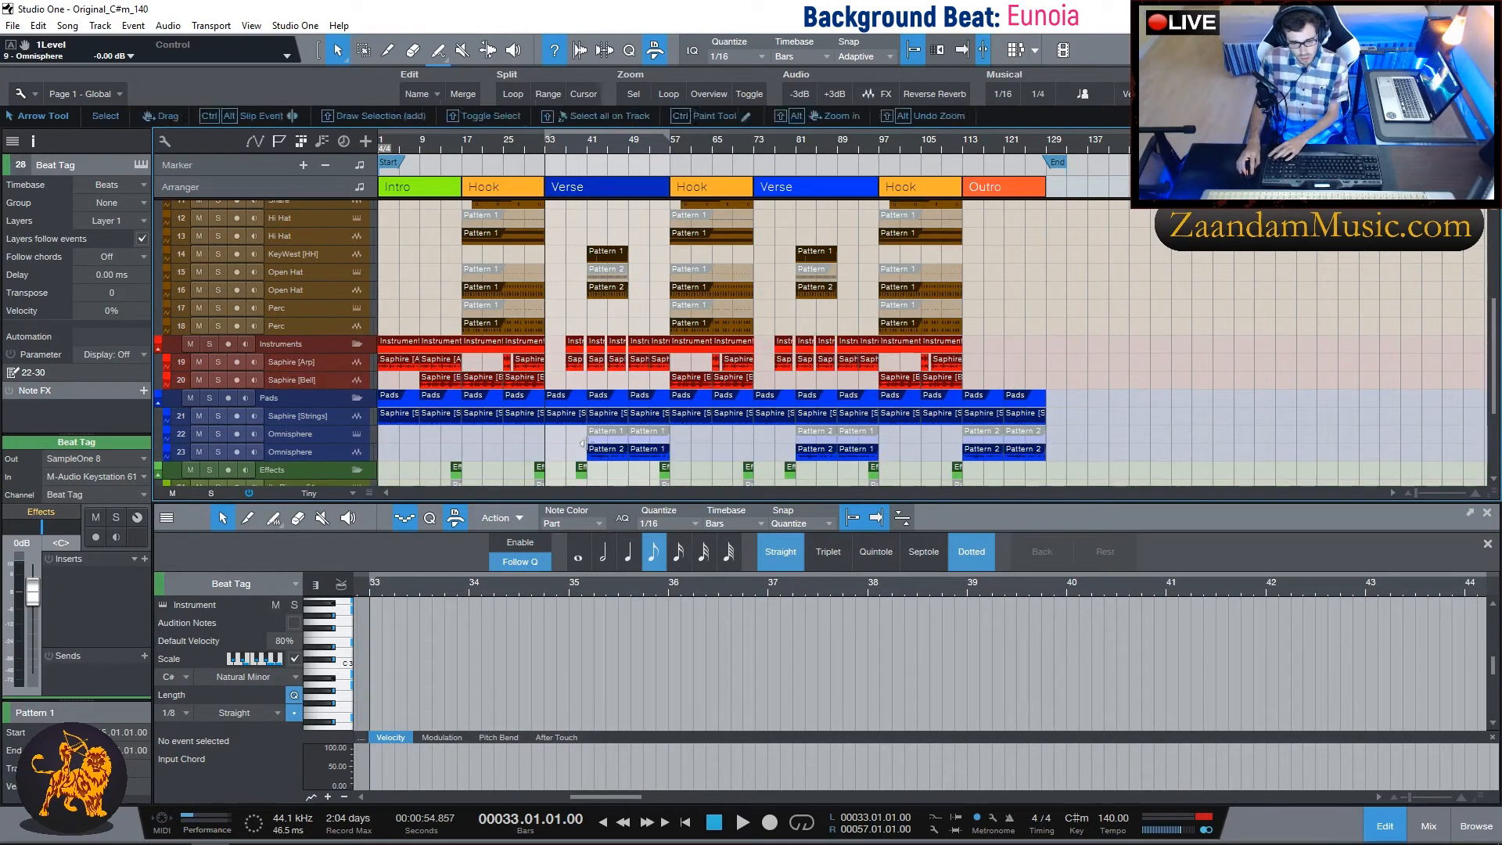
scroll(1107, 371, "up", 1)
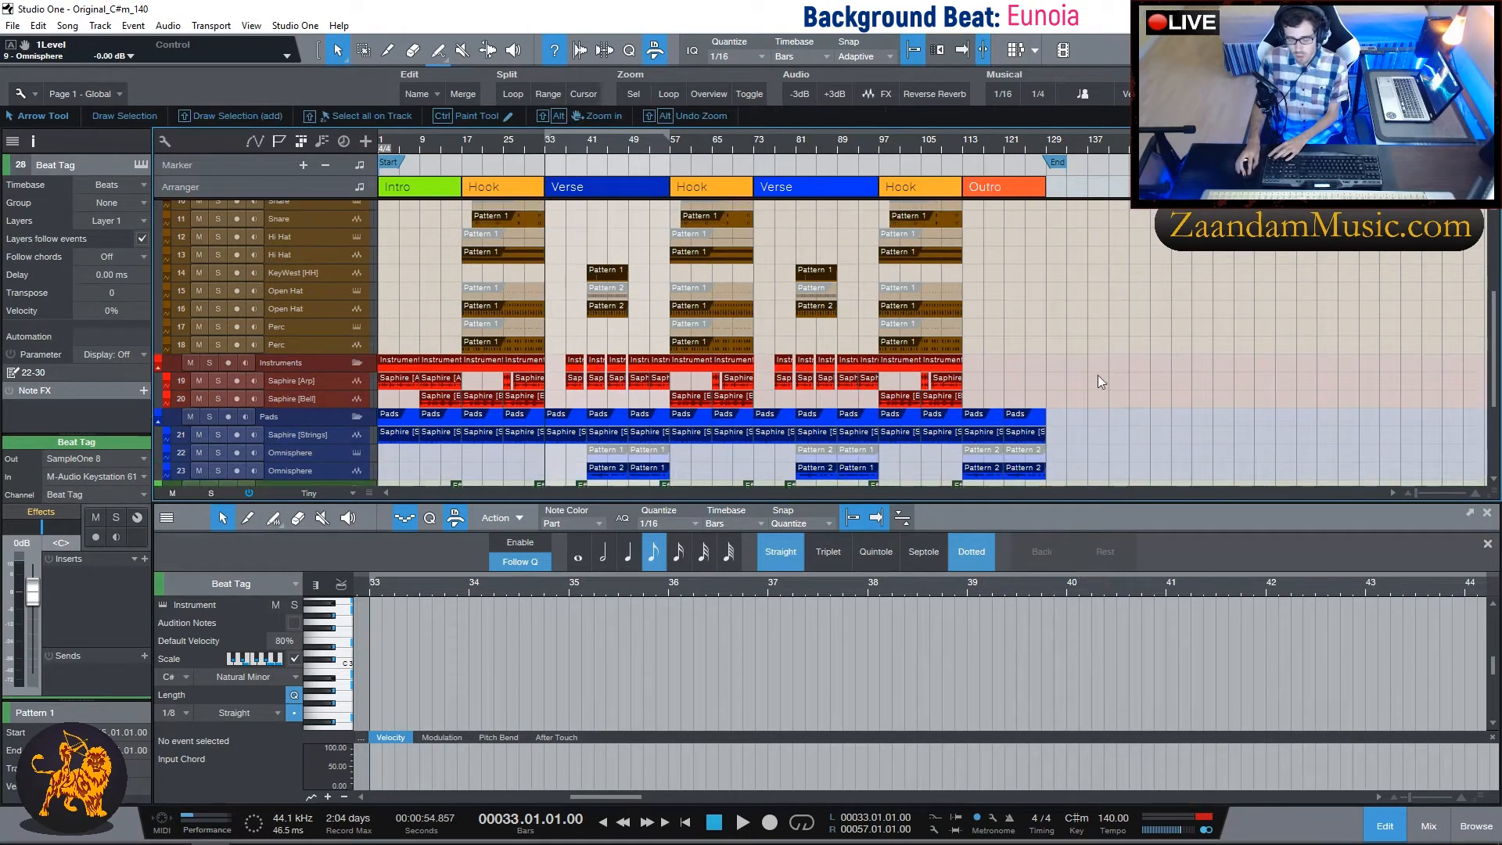
scroll(1113, 367, "up", 4)
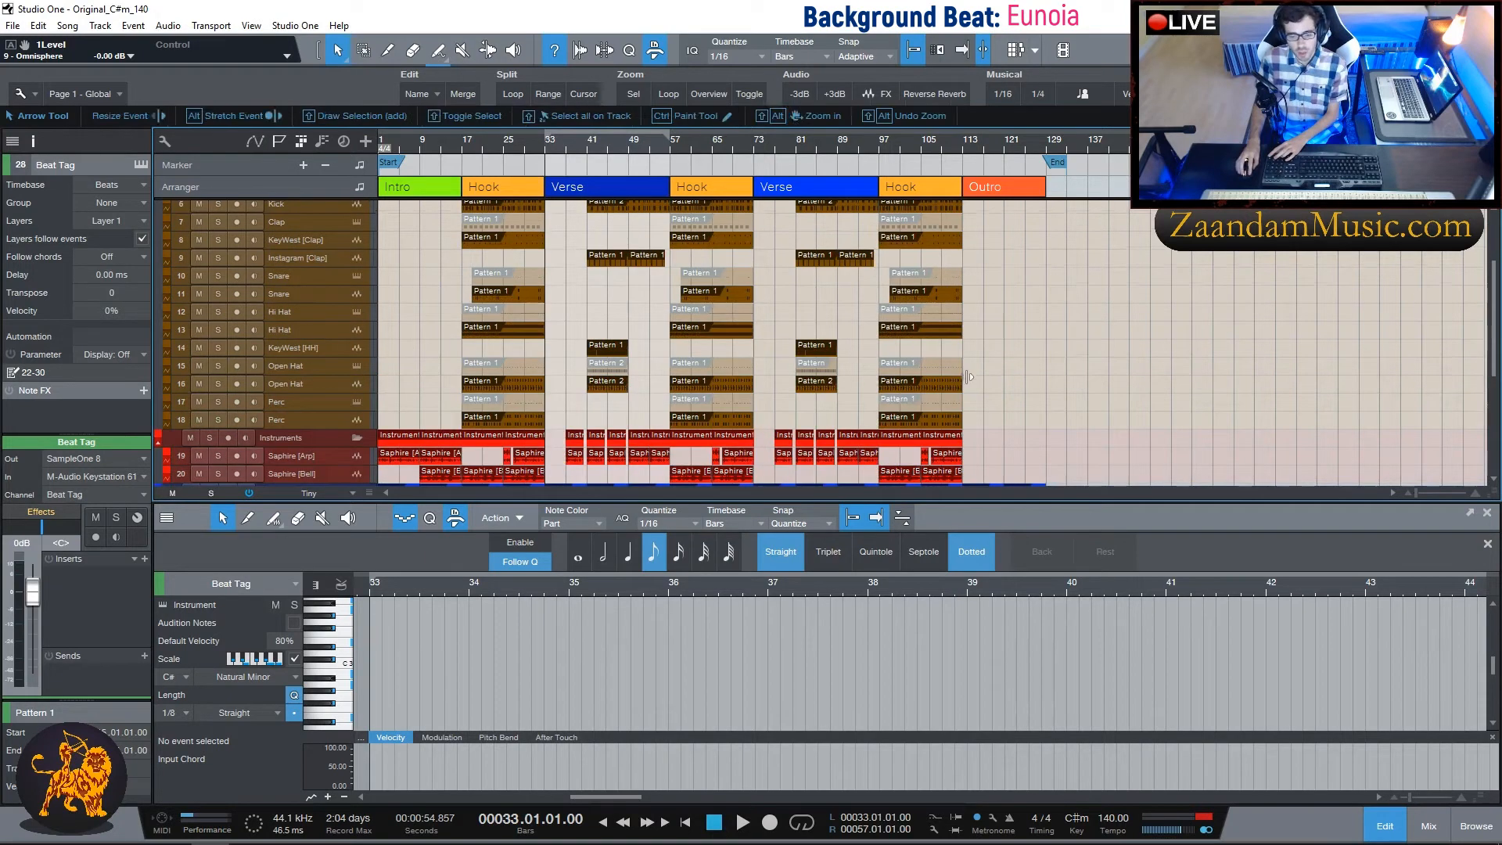
scroll(1090, 415, "up", 6)
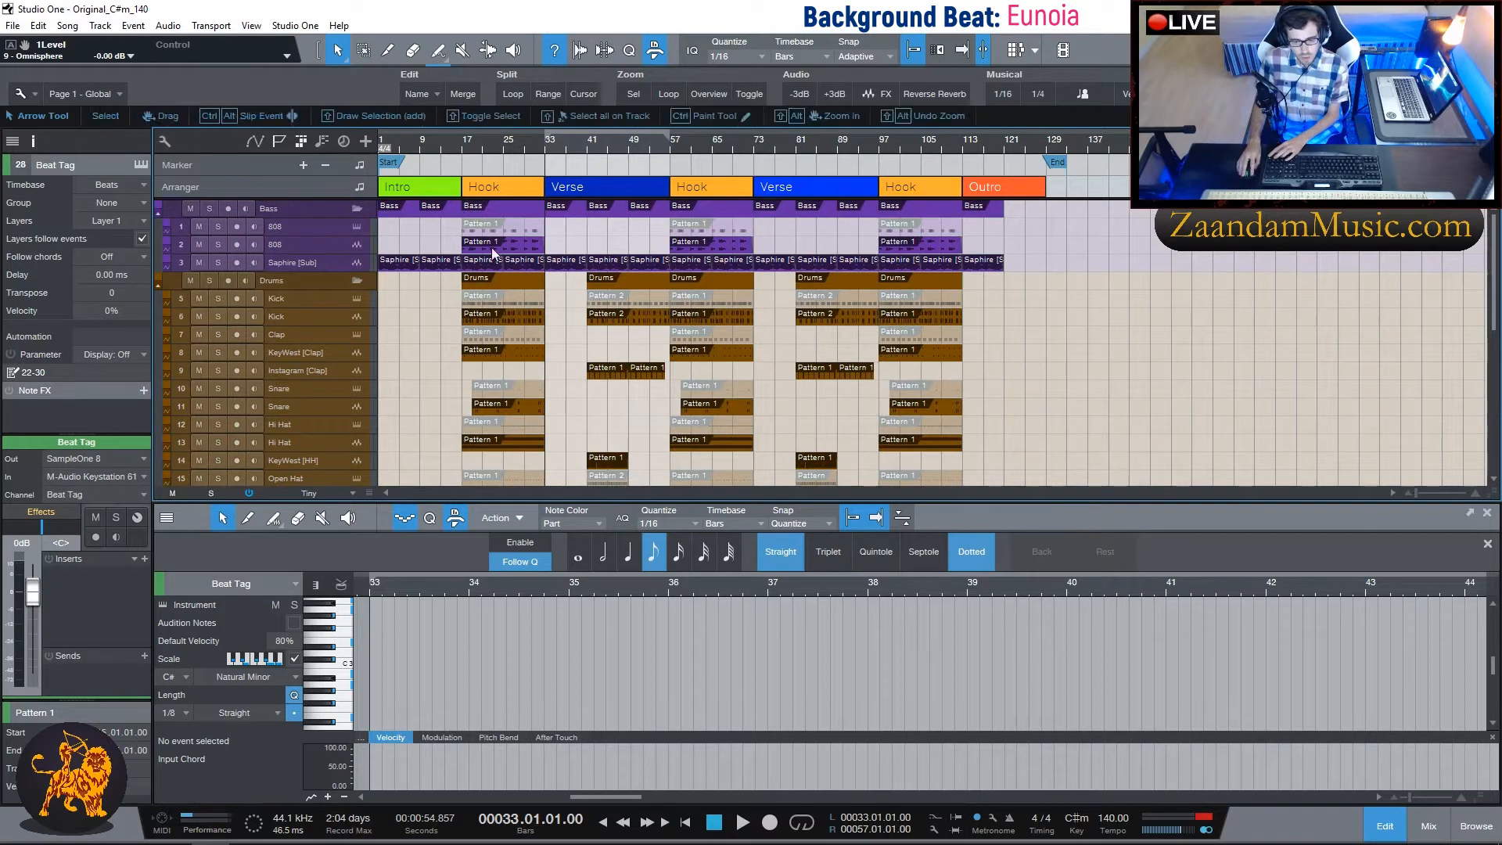
Compare the layering of the Hook and Verse sections across the bass, drum, instrument, pad and effect tracks.
scroll(485, 352, "down", 6)
scroll(834, 469, "down", 5)
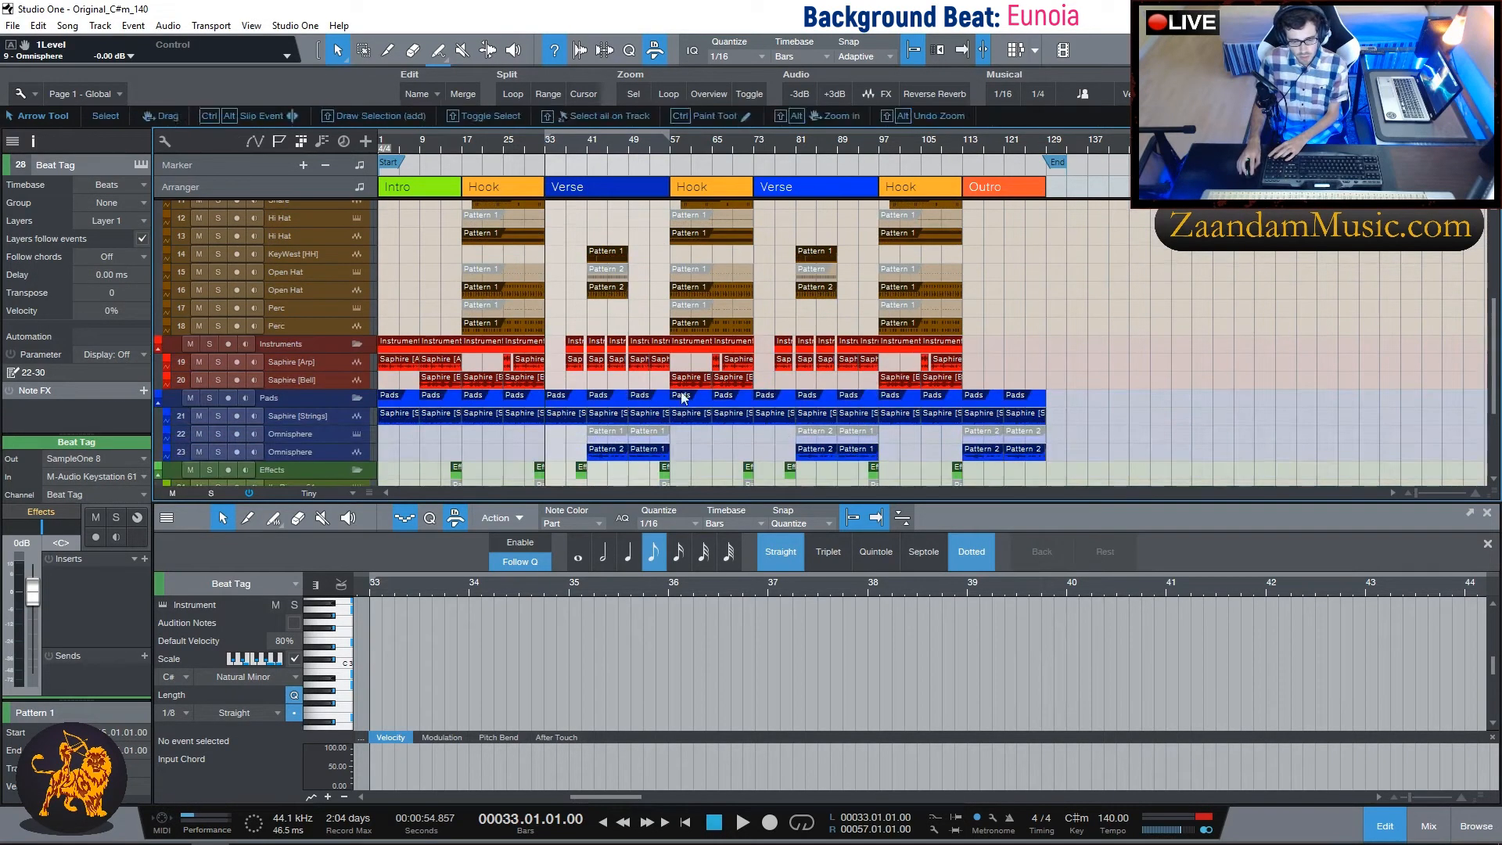
scroll(834, 462, "up", 10)
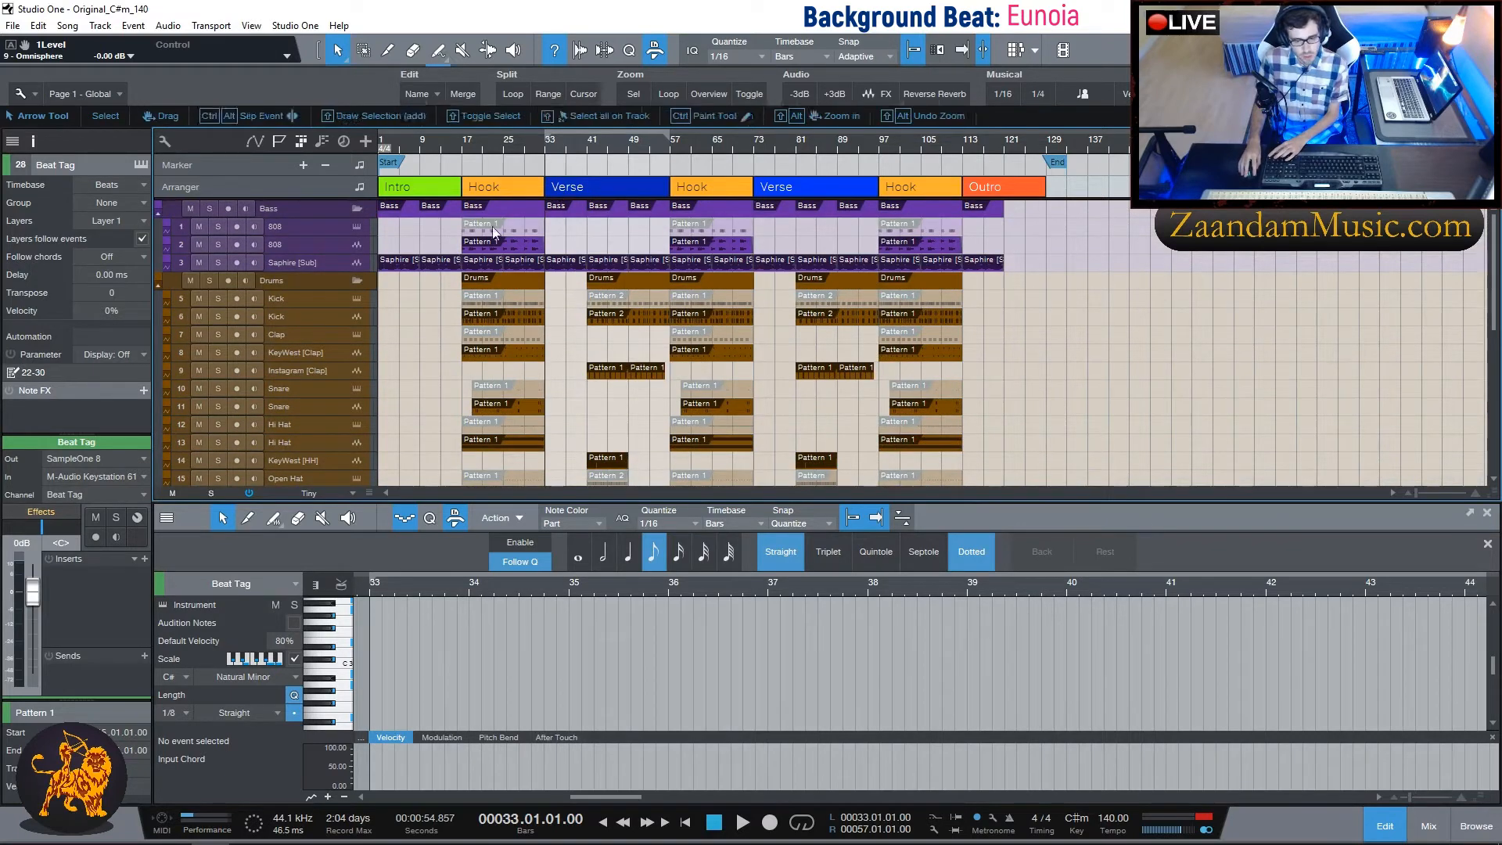
scroll(566, 302, "down", 1)
scroll(571, 266, "up", 1)
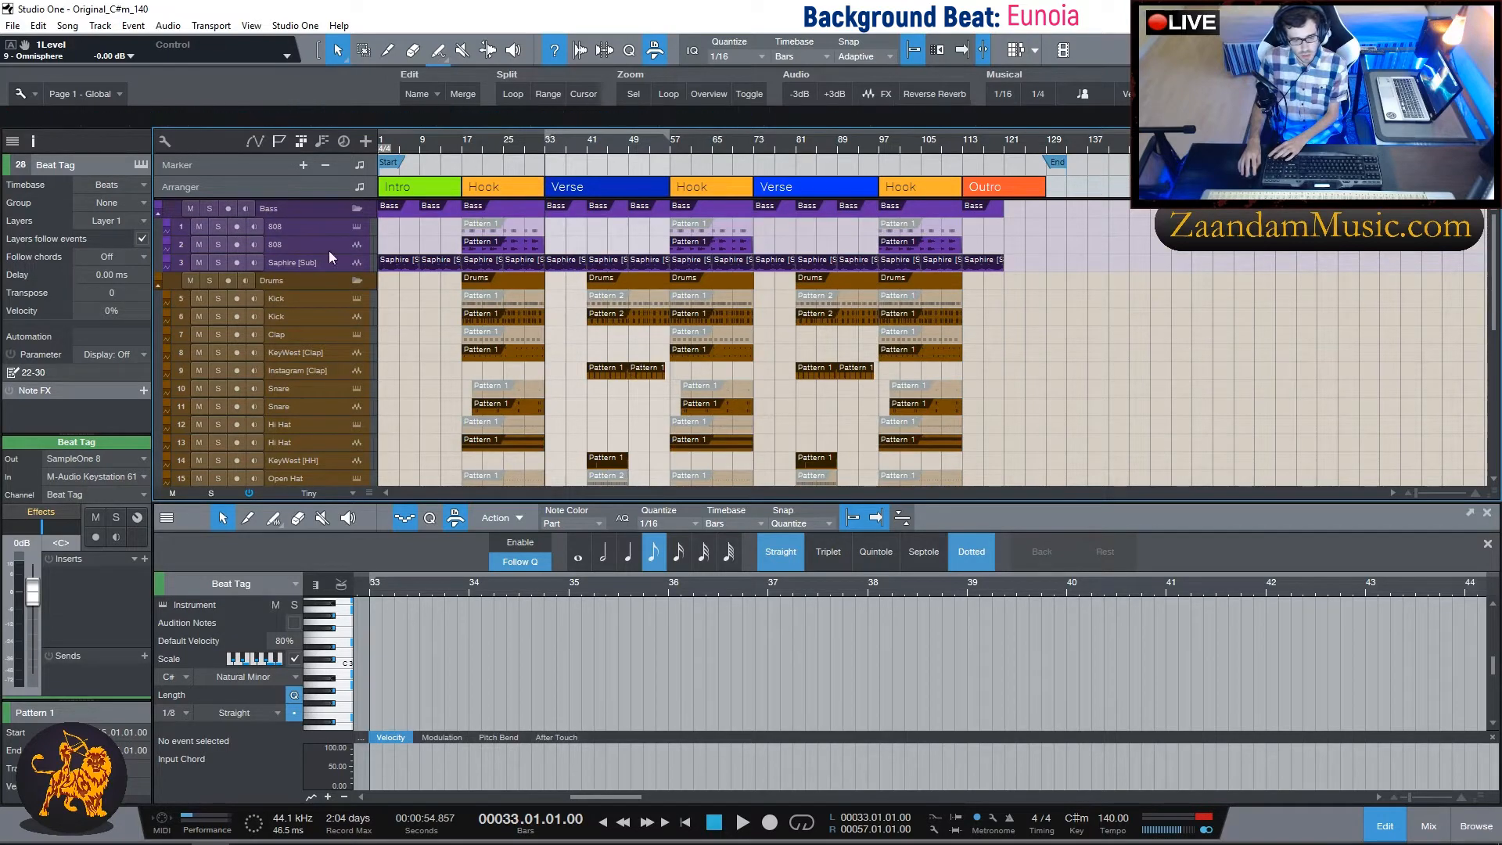
scroll(567, 313, "down", 5)
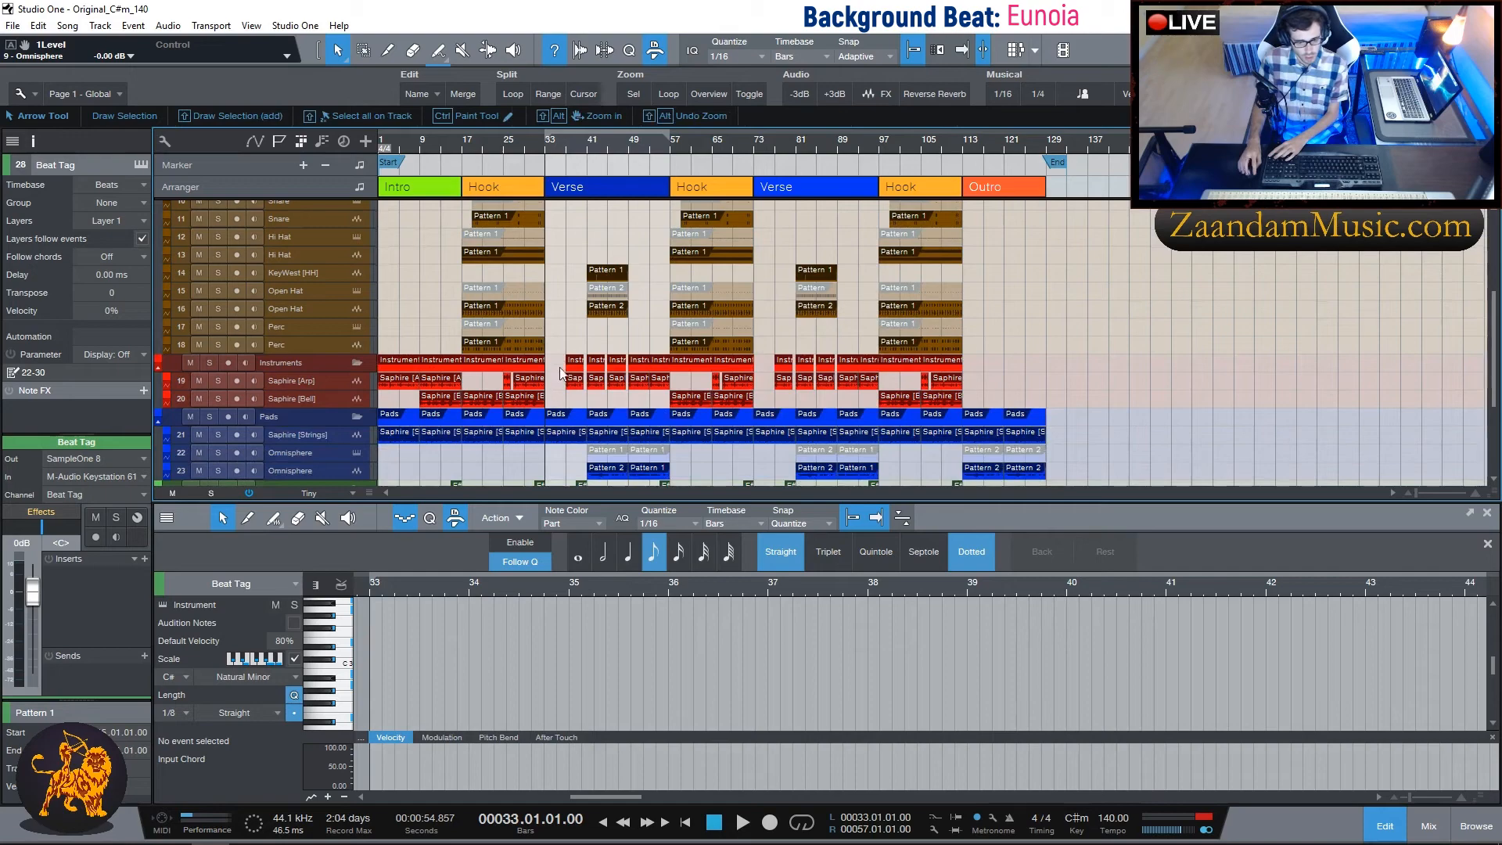
scroll(561, 362, "down", 1)
scroll(555, 406, "down", 2)
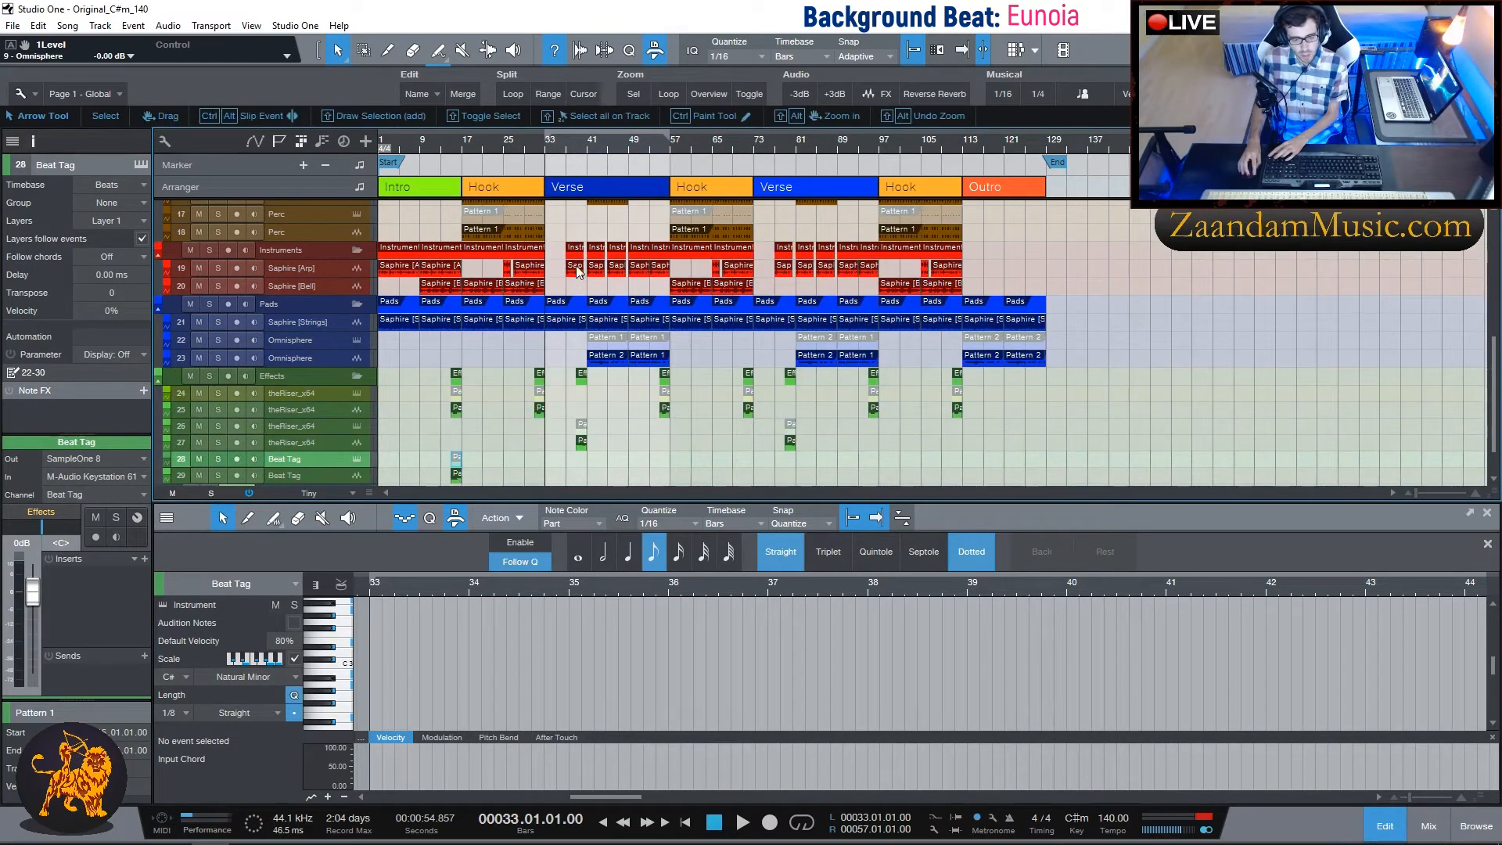
scroll(584, 303, "up", 8)
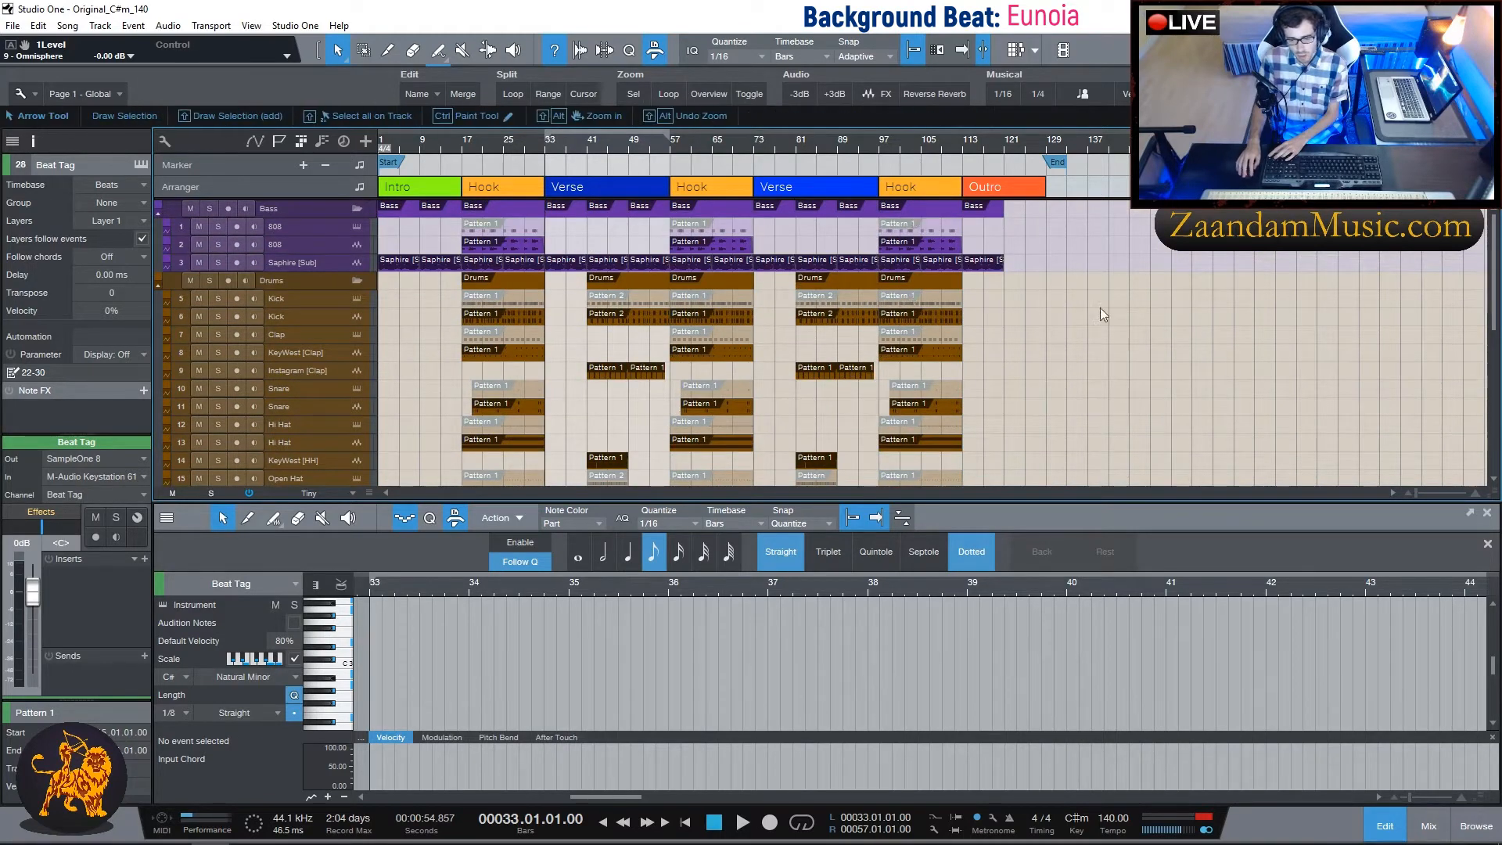
Examine the final Hook and the Outro across all tracks, down to the Omnisphere pads.
scroll(1095, 329, "down", 1)
scroll(1076, 268, "up", 1)
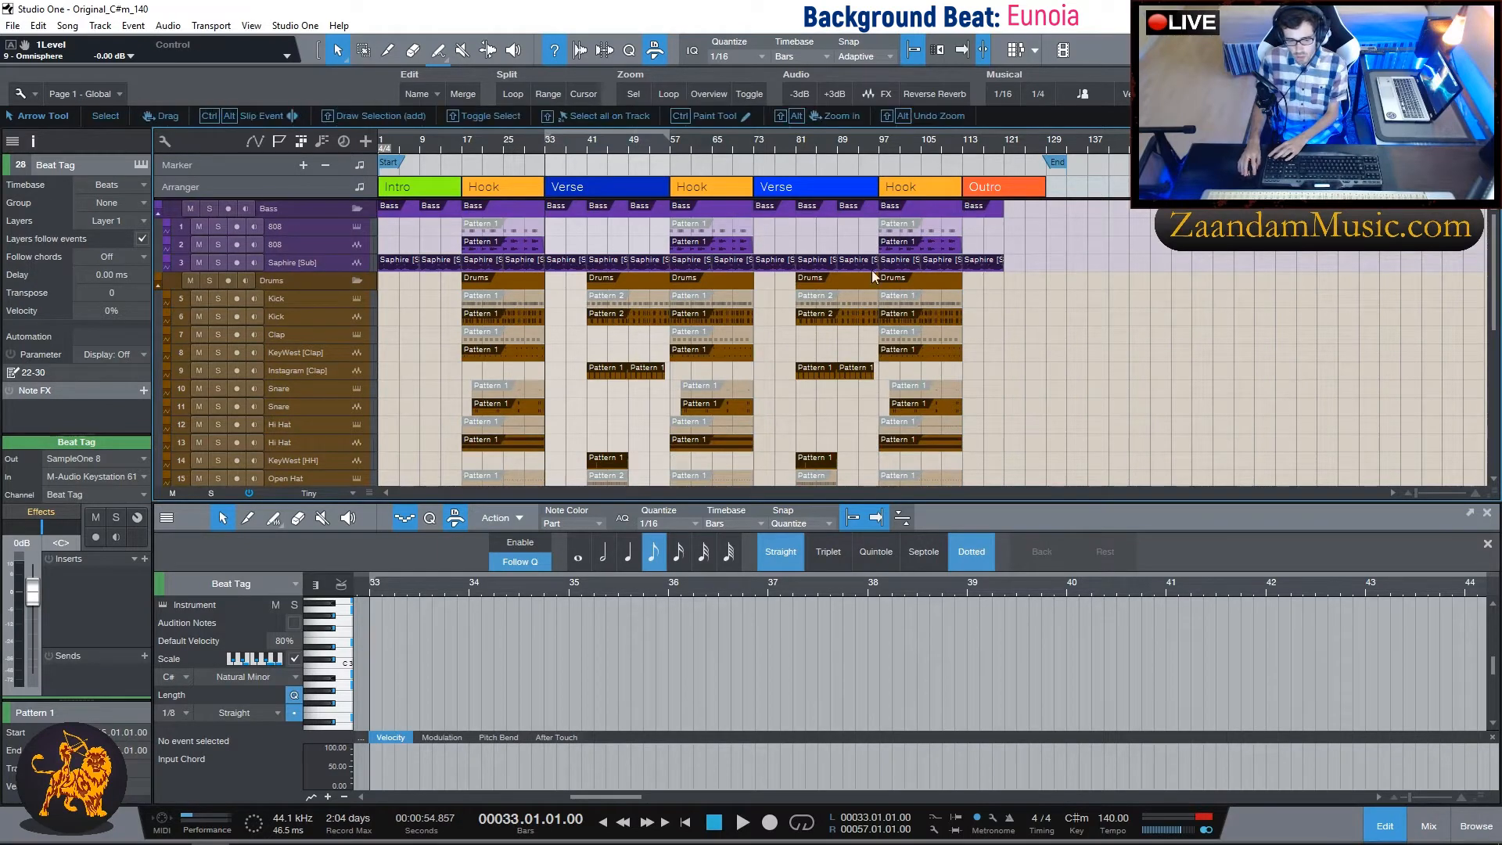
scroll(1026, 383, "down", 7)
scroll(1022, 385, "down", 4)
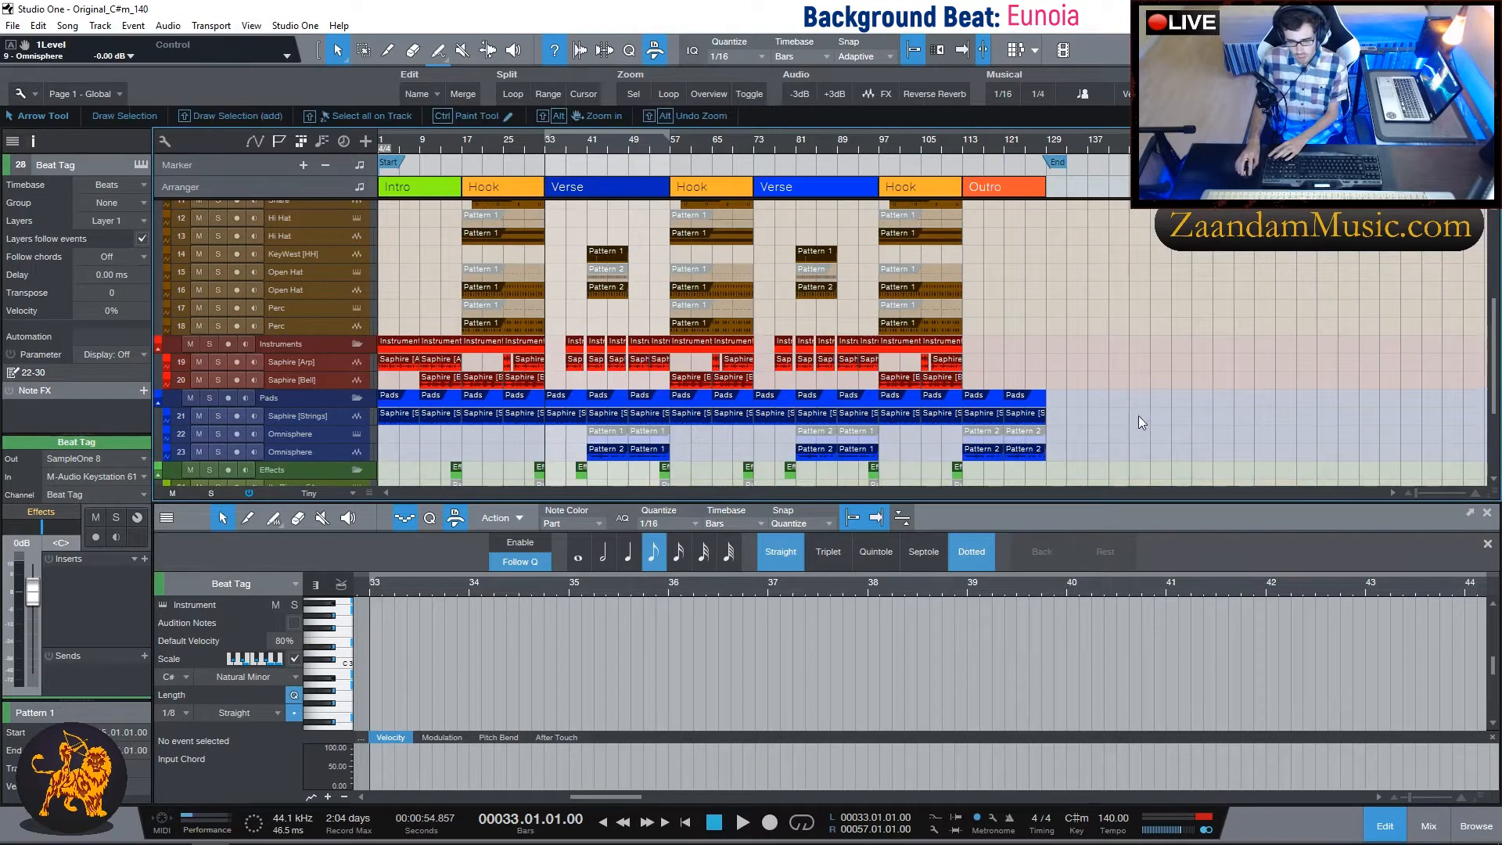
scroll(1138, 416, "down", 2)
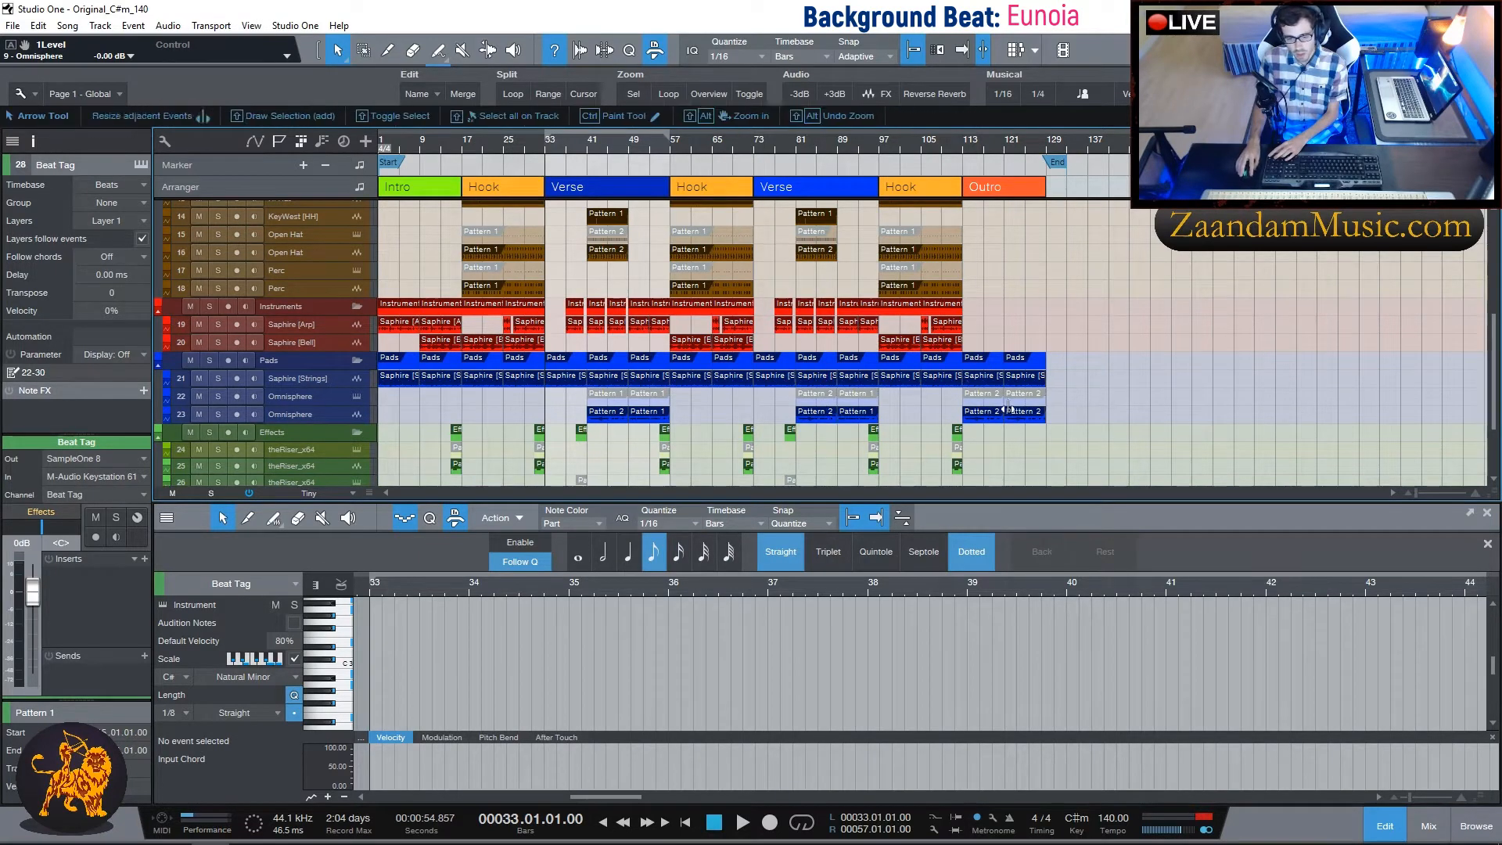
Examine the riser and Beat Tag tracks in the Effects group, then return to the Bass tracks.
scroll(1145, 266, "down", 2)
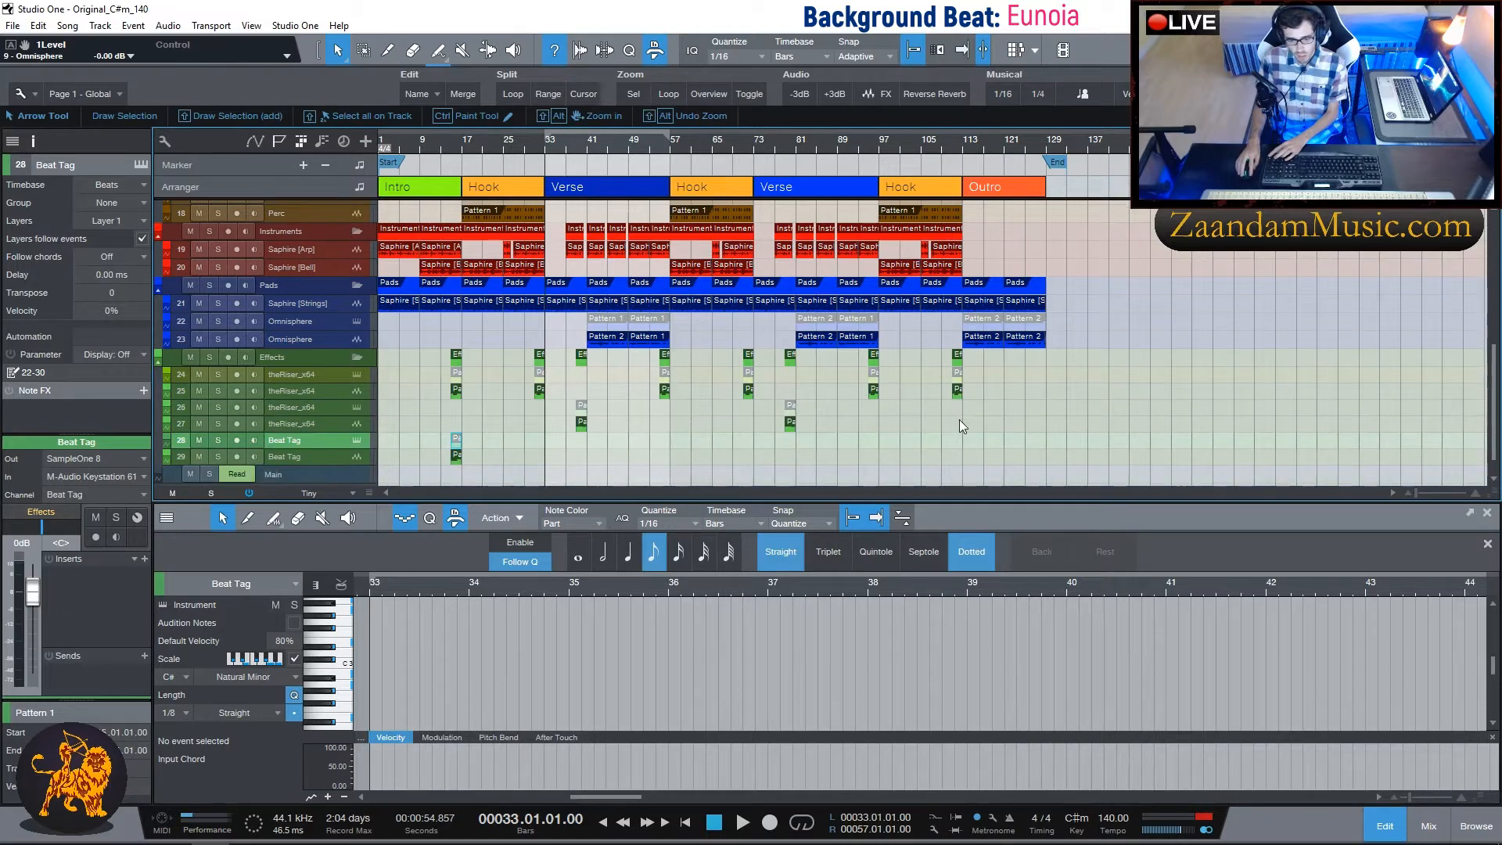
scroll(985, 402, "down", 1)
scroll(1106, 351, "up", 8)
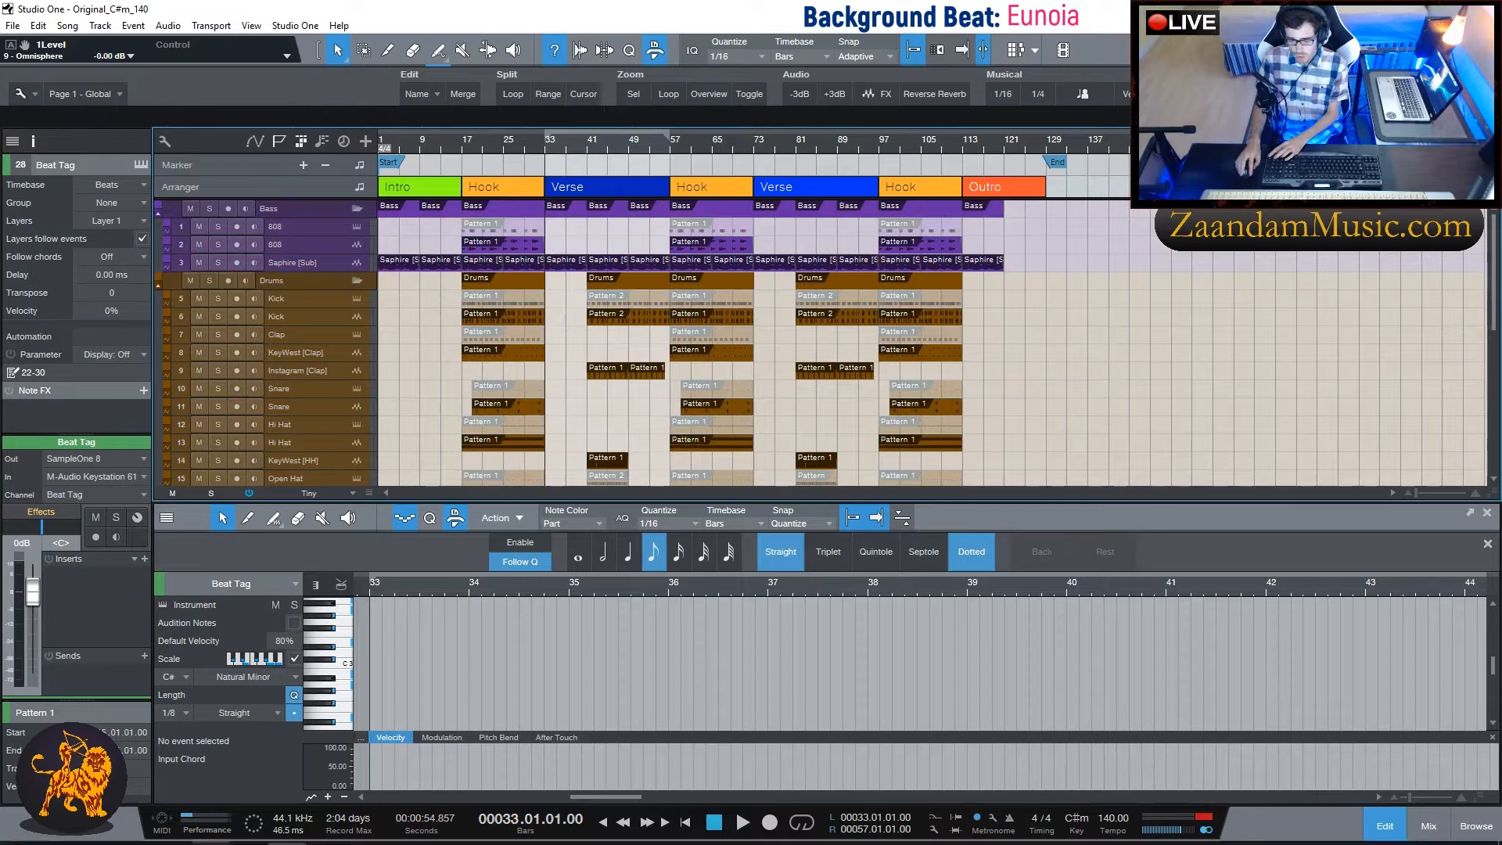
Show the mixing console from the first 808 channel, enlarged to full height with longer faders and a taller inserts area.
left_click(1428, 827)
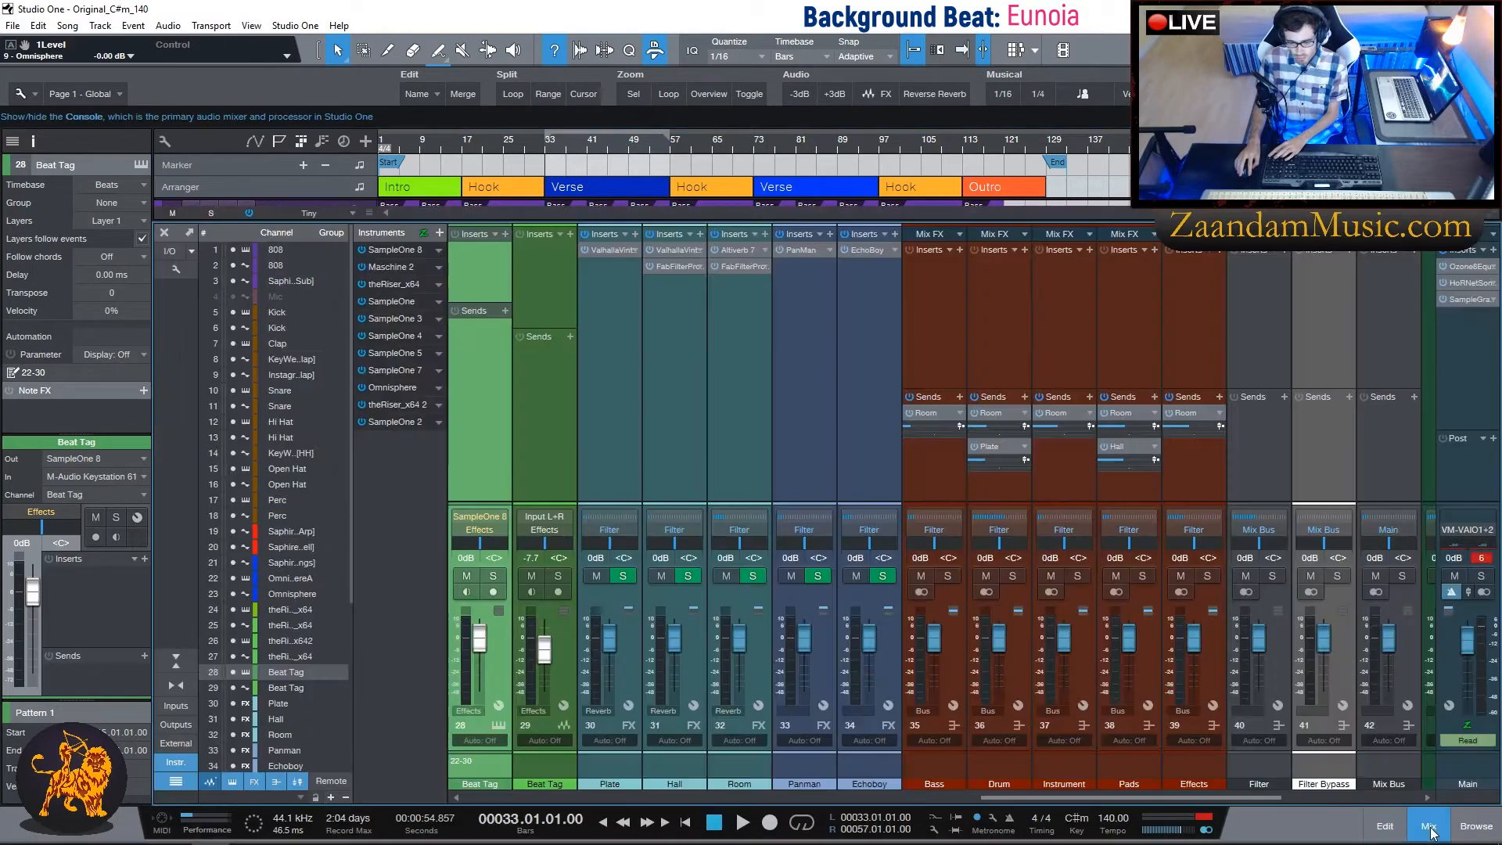
left_click_drag(787, 213, 793, 120)
left_click(764, 498)
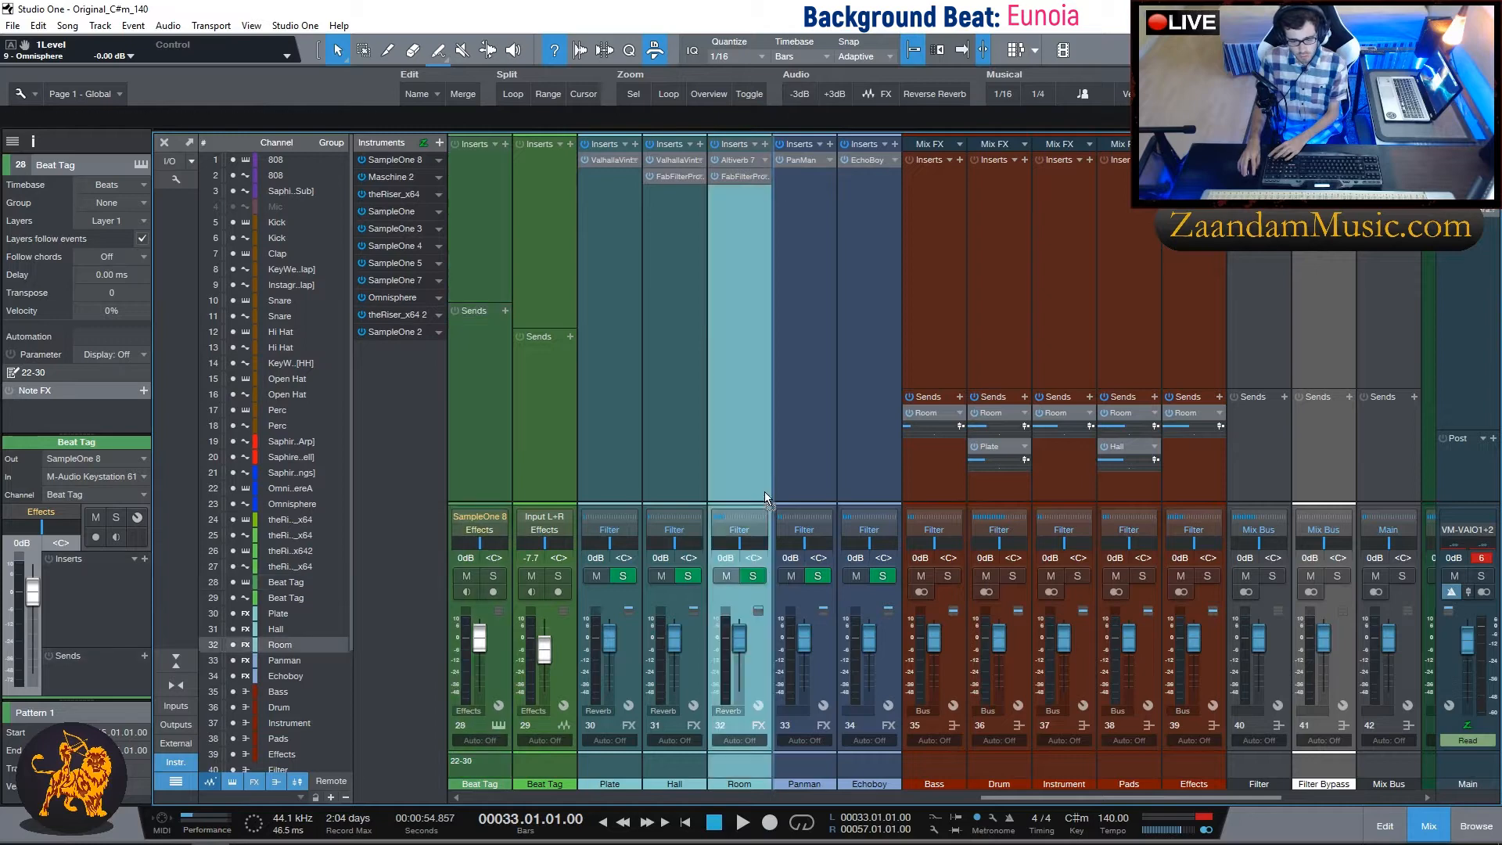
left_click_drag(782, 501, 802, 344)
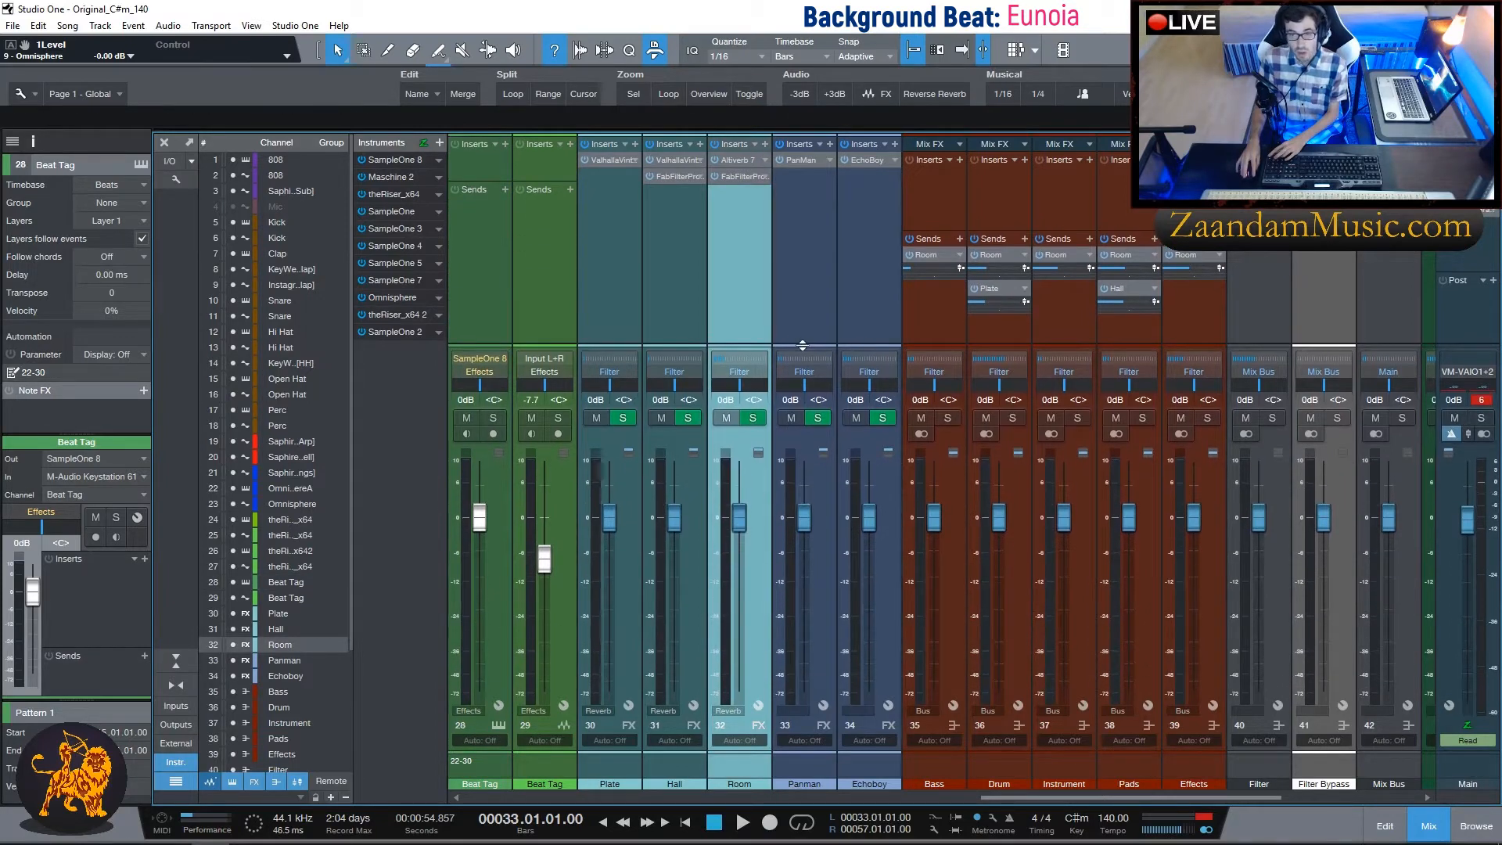
left_click_drag(1002, 800, 441, 784)
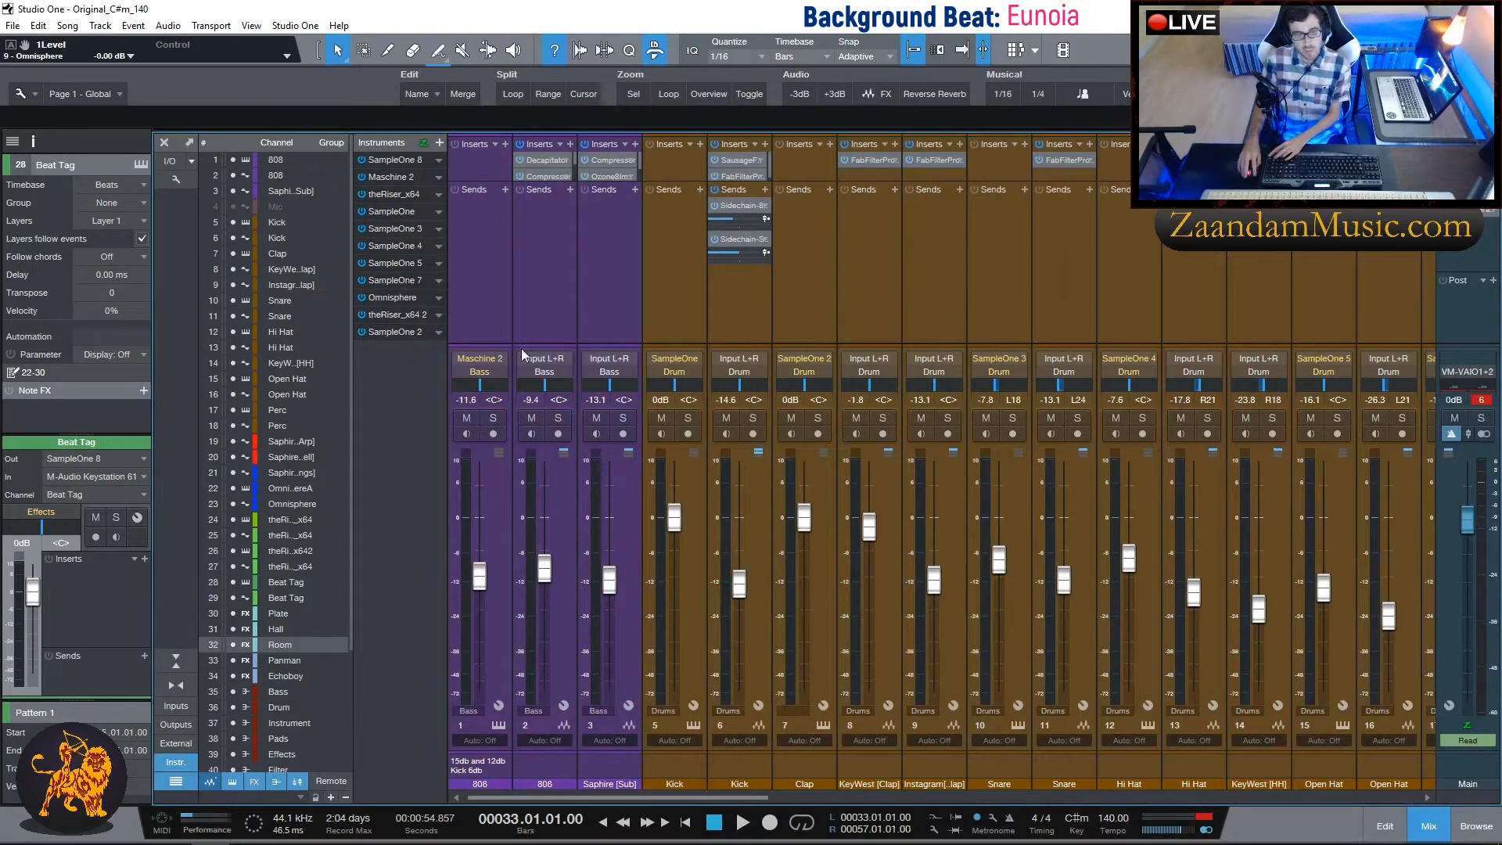
left_click_drag(545, 182, 544, 244)
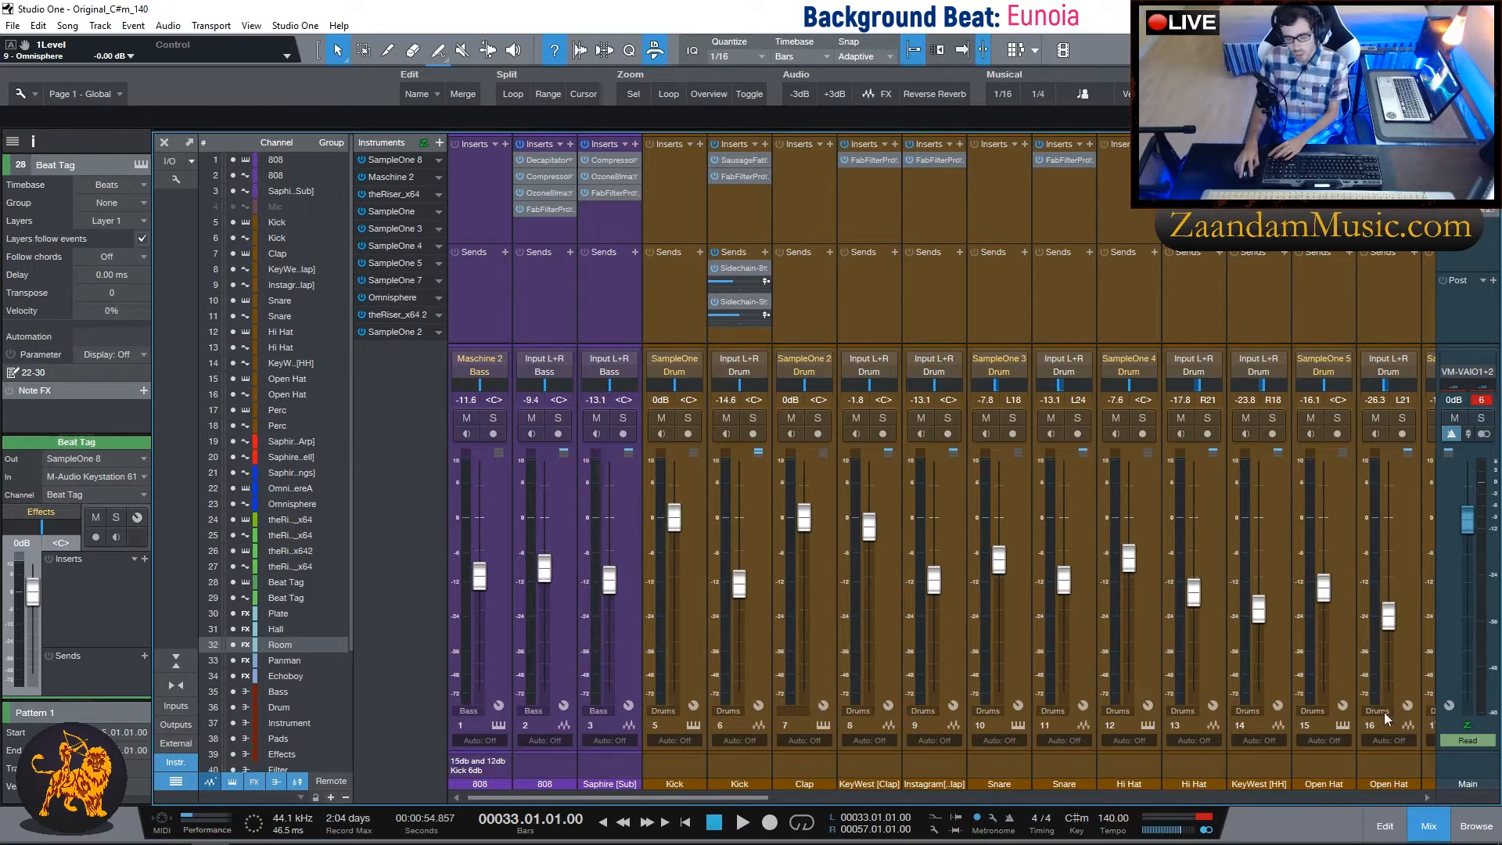
Assign the Clap channel to the Drums VCA group.
left_click(796, 711)
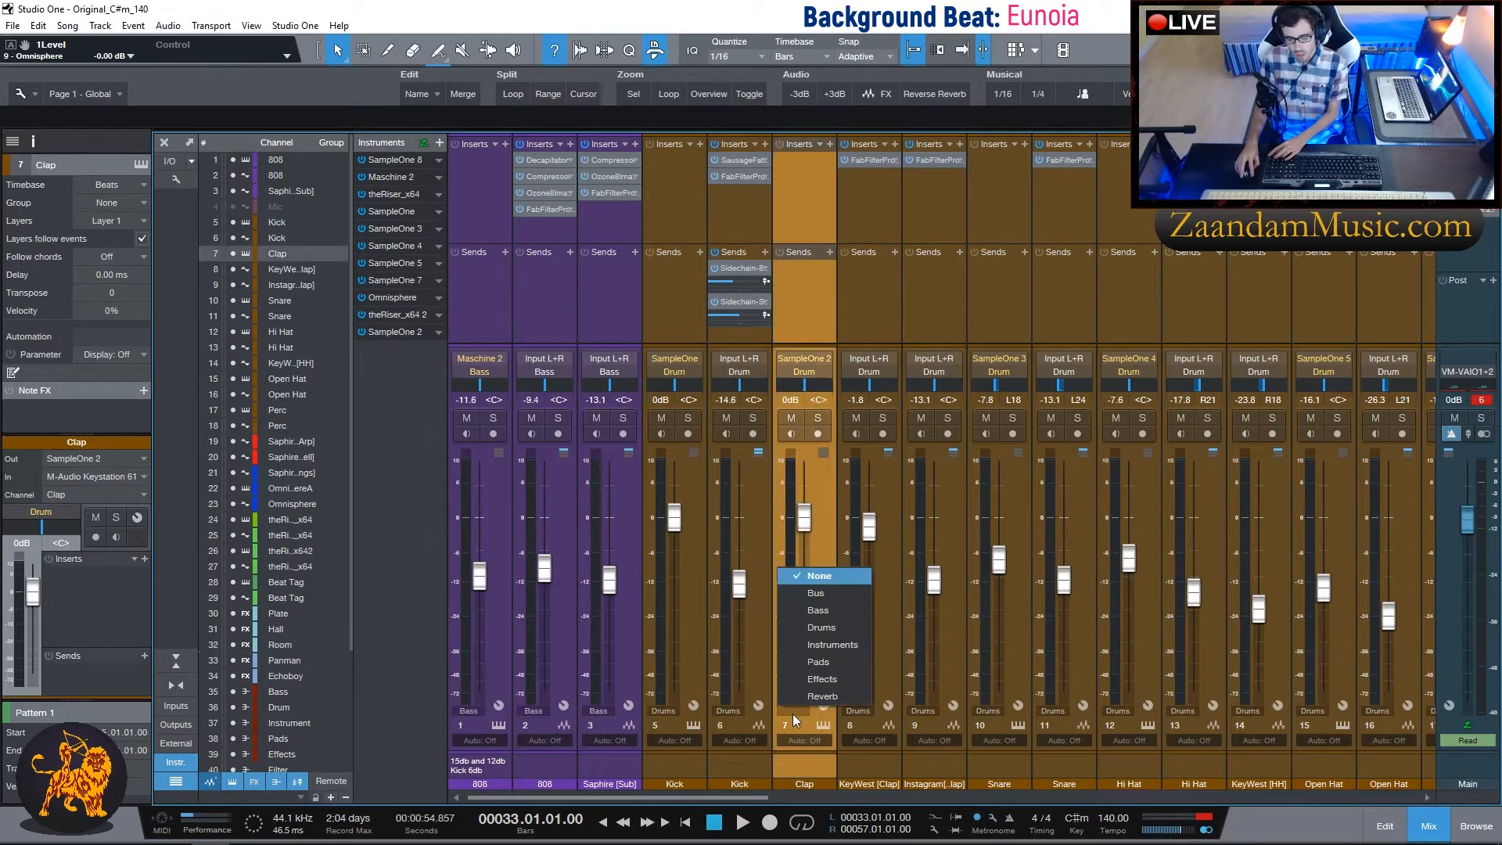
left_click(823, 628)
Examine the VCA faders at the end of the console and demonstrate the Bass VCA's volume, leaving it at 0 dB.
left_click_drag(692, 799, 1416, 797)
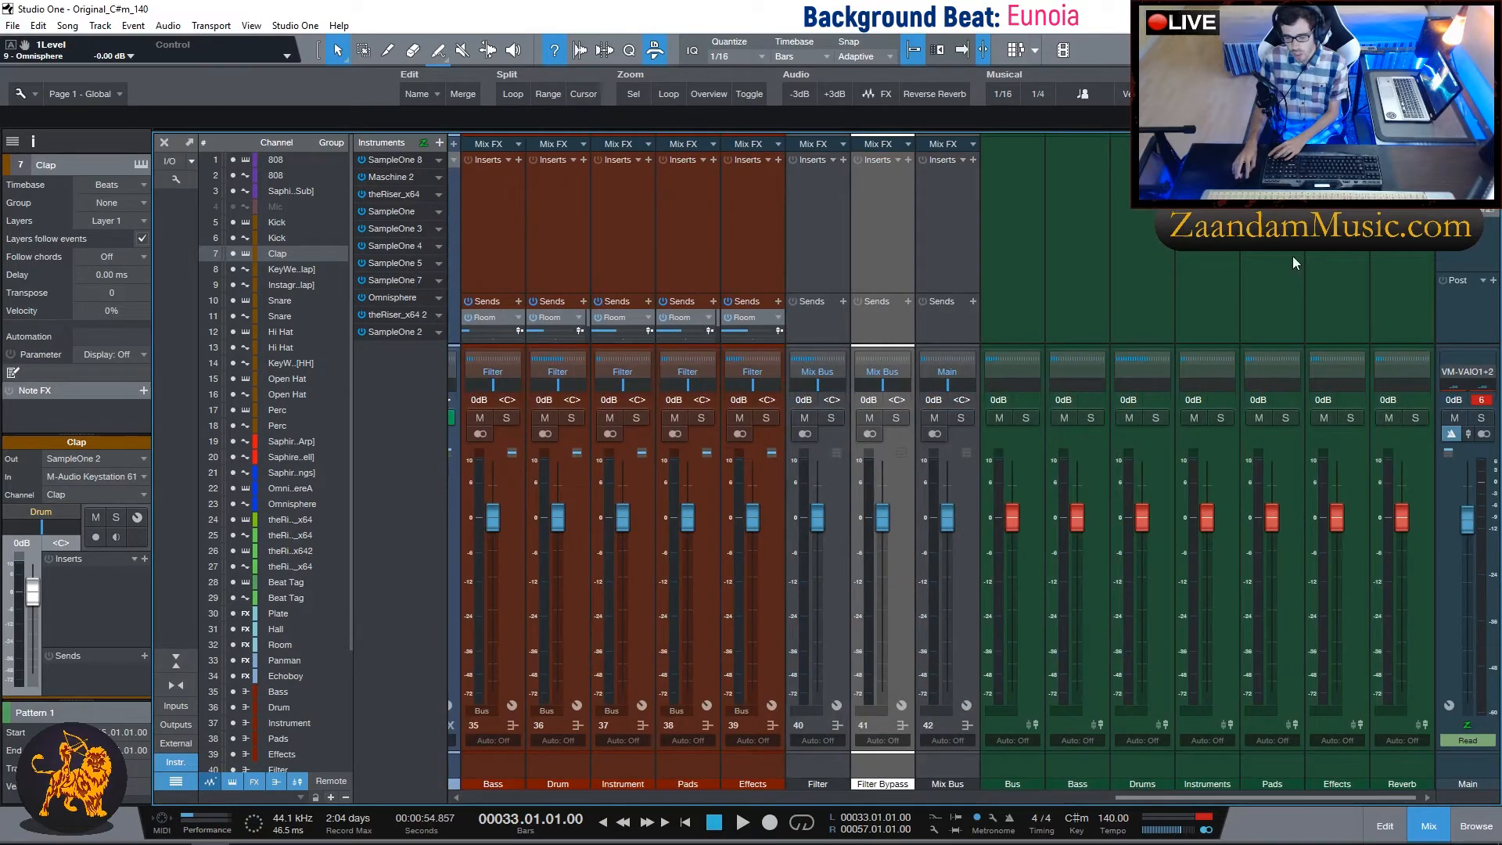
mouse_move(1078, 518)
left_mouse_down()
mouse_move(1080, 579)
mouse_move(1077, 518)
left_mouse_up()
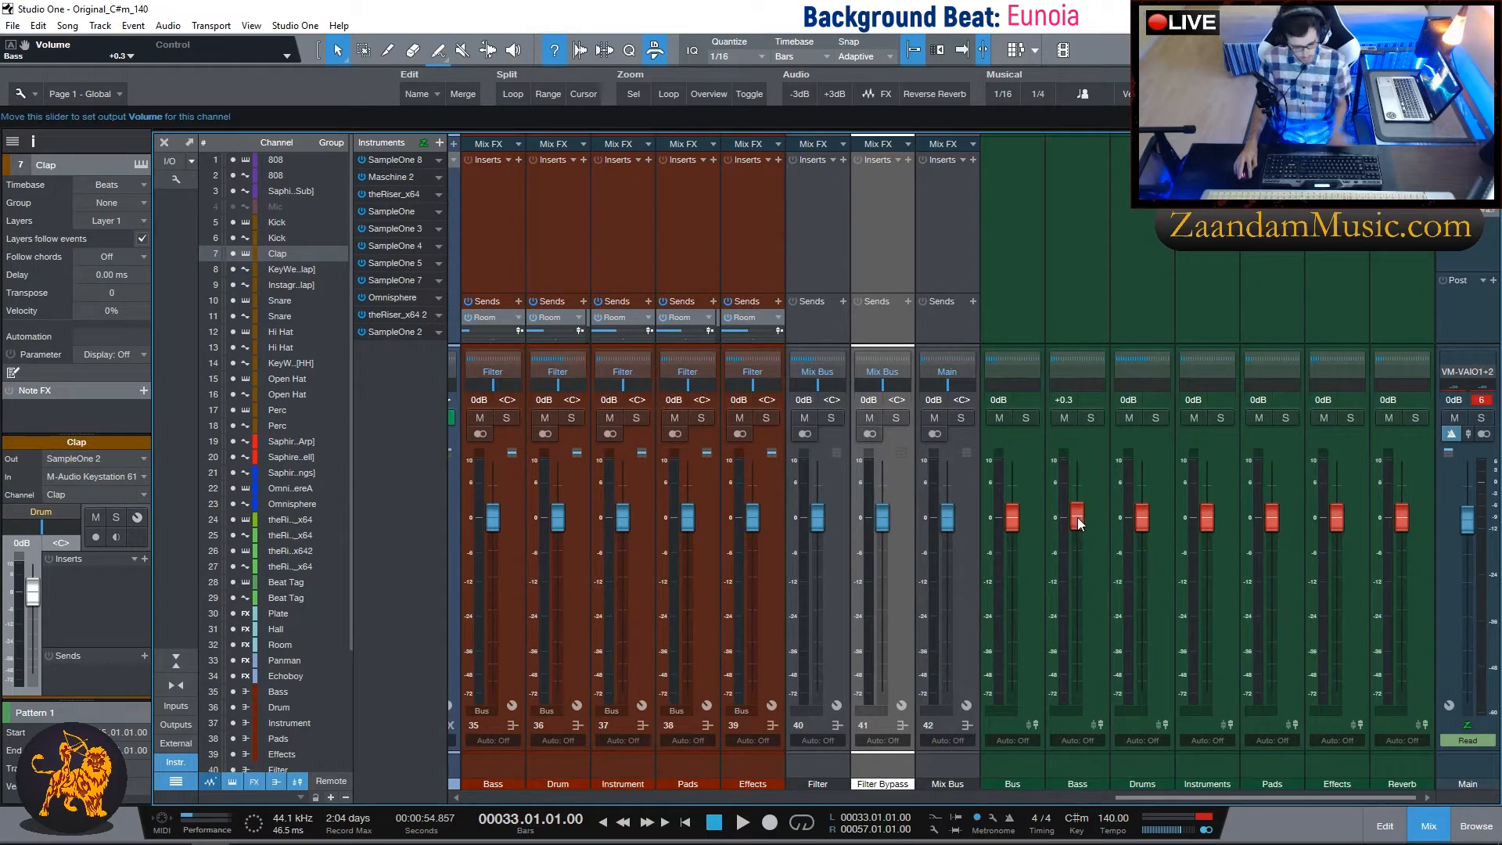
left_click_drag(1268, 797, 618, 798)
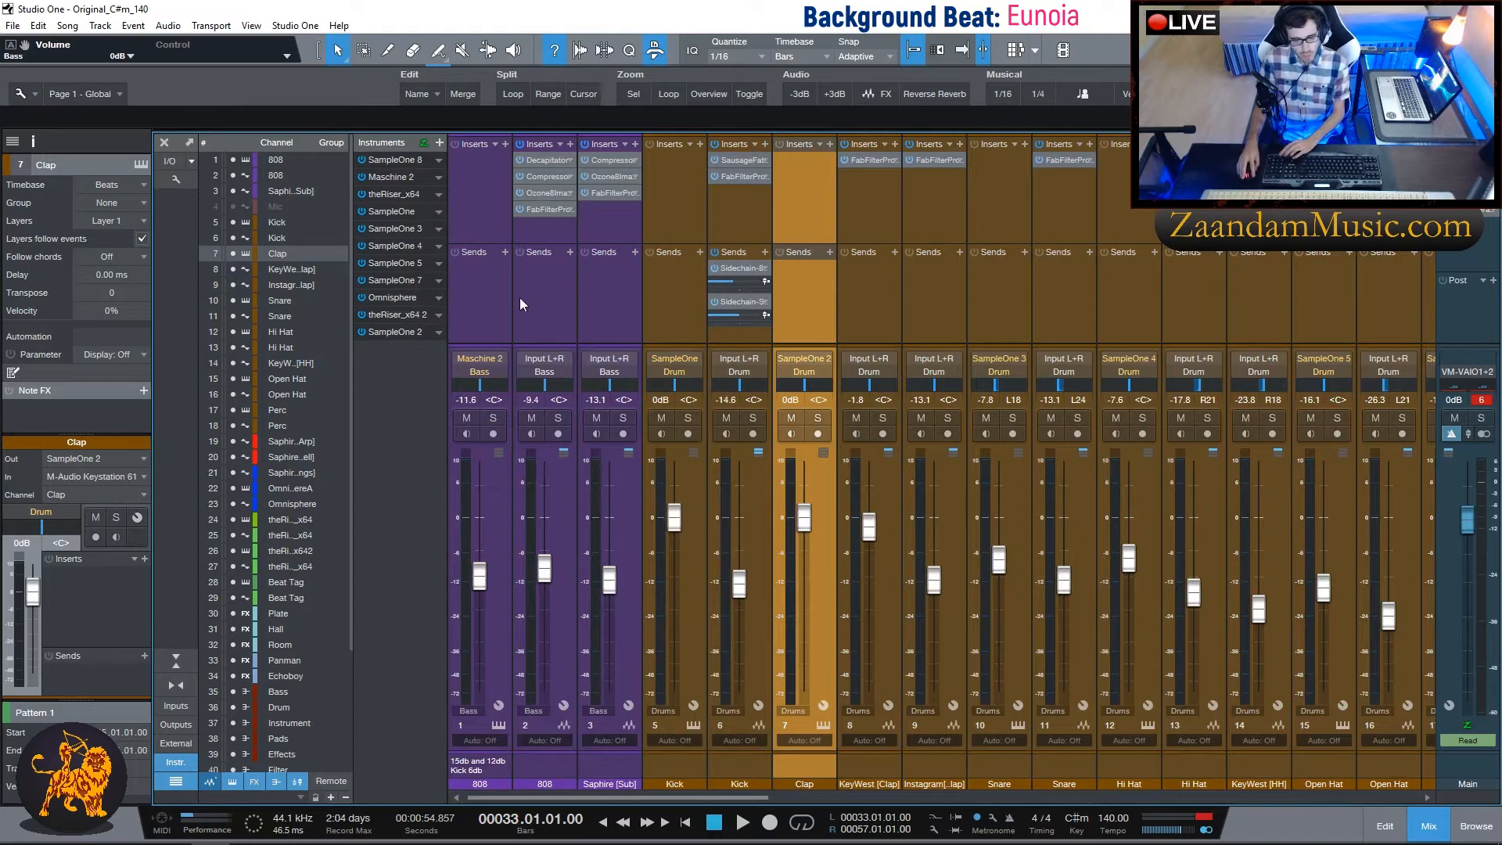
Examine the FabFilter Pro-Q 2 curve on the 808 audio channel.
left_click(543, 299)
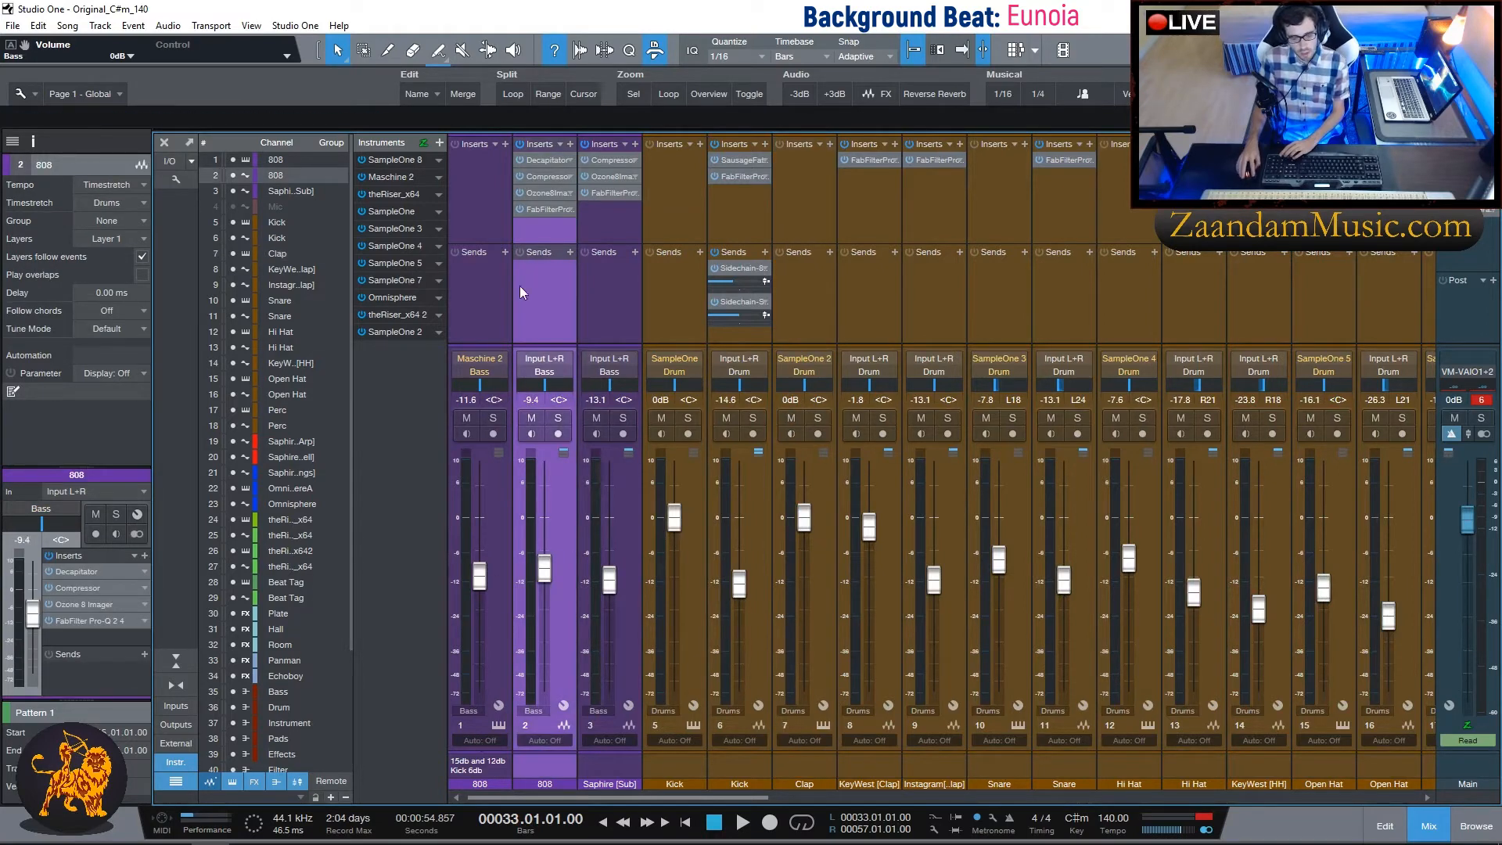
left_click(541, 209)
left_click_drag(831, 218, 824, 128)
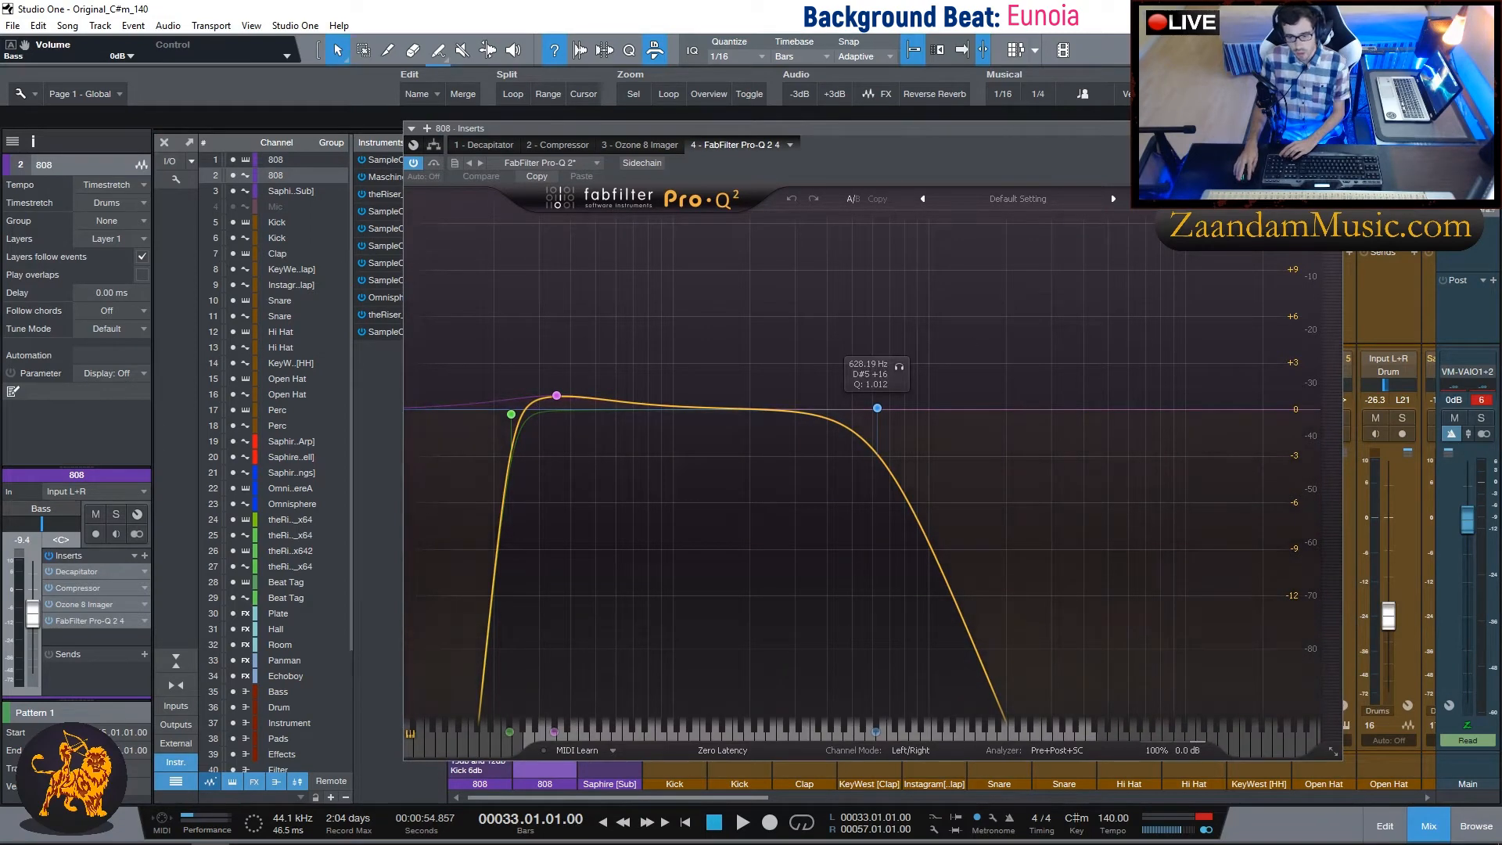
left_click(1333, 128)
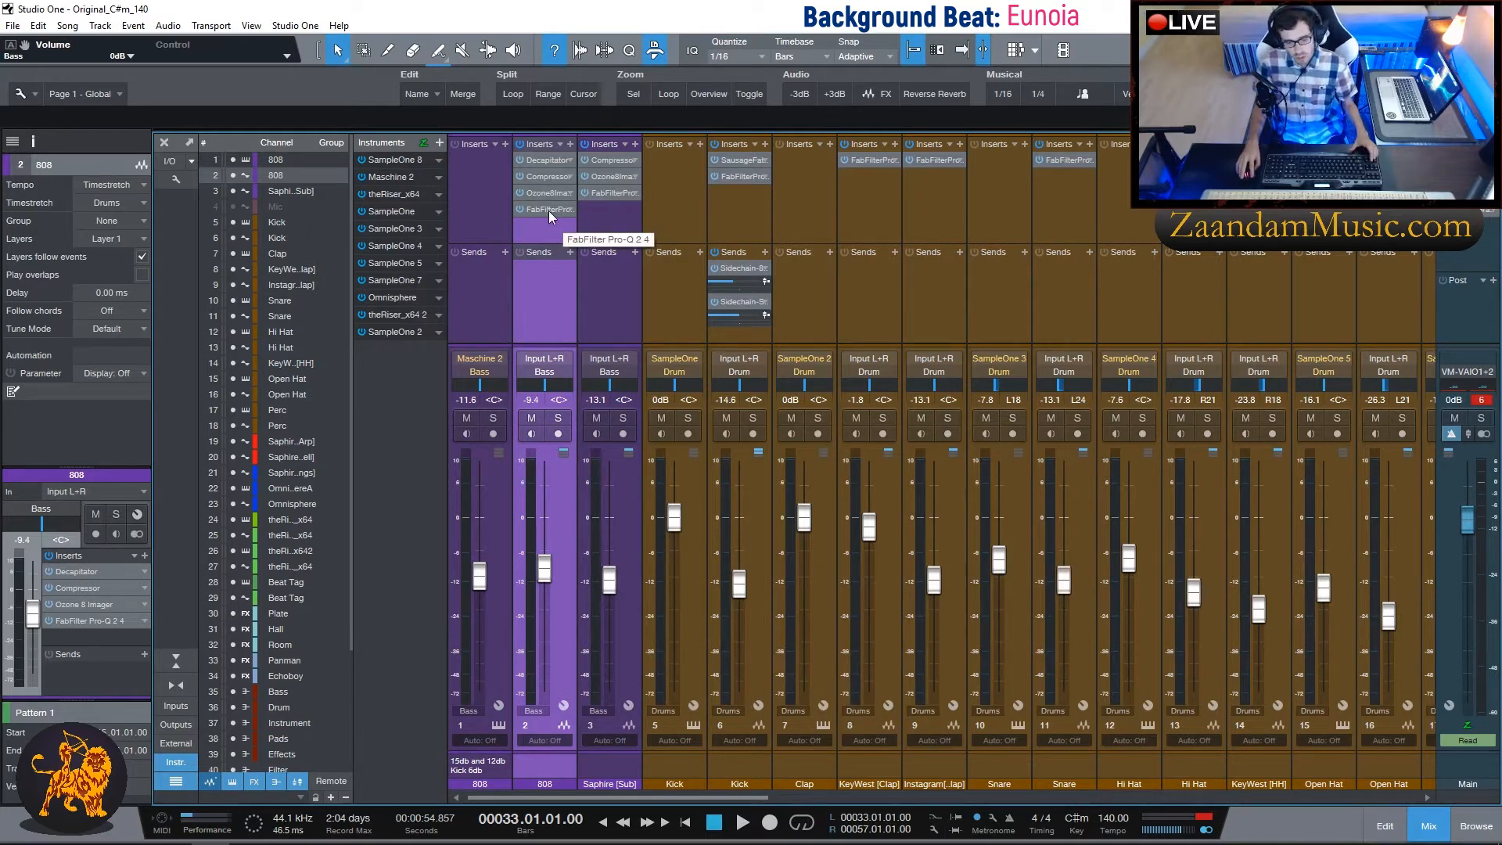
Examine the Decapitator saturation and the Ozone 8 Imager band widths on the 808 audio channel.
double_click(542, 160)
left_click_drag(868, 222, 751, 273)
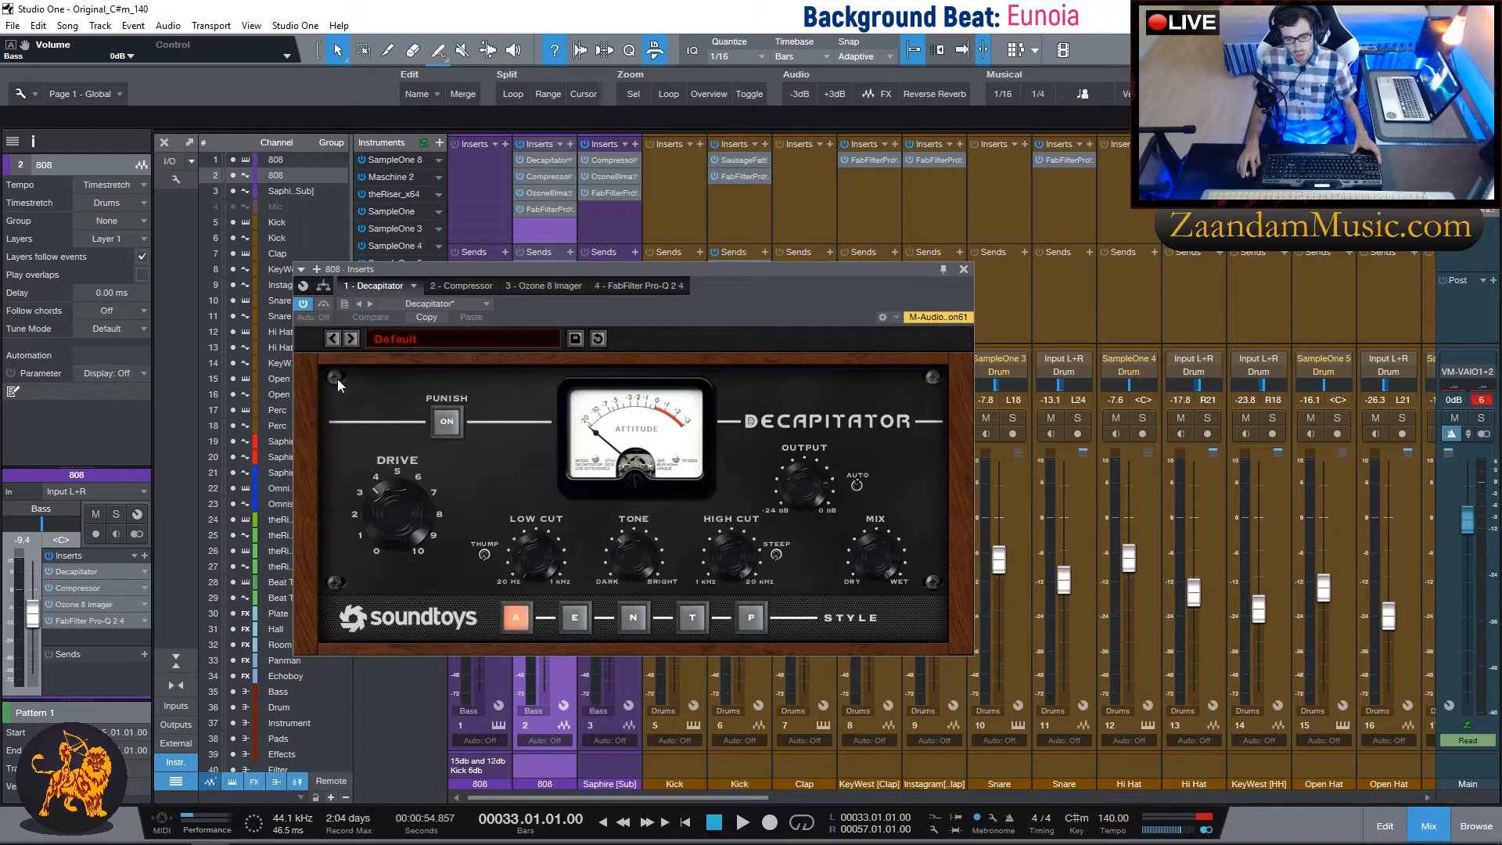
left_click(963, 270)
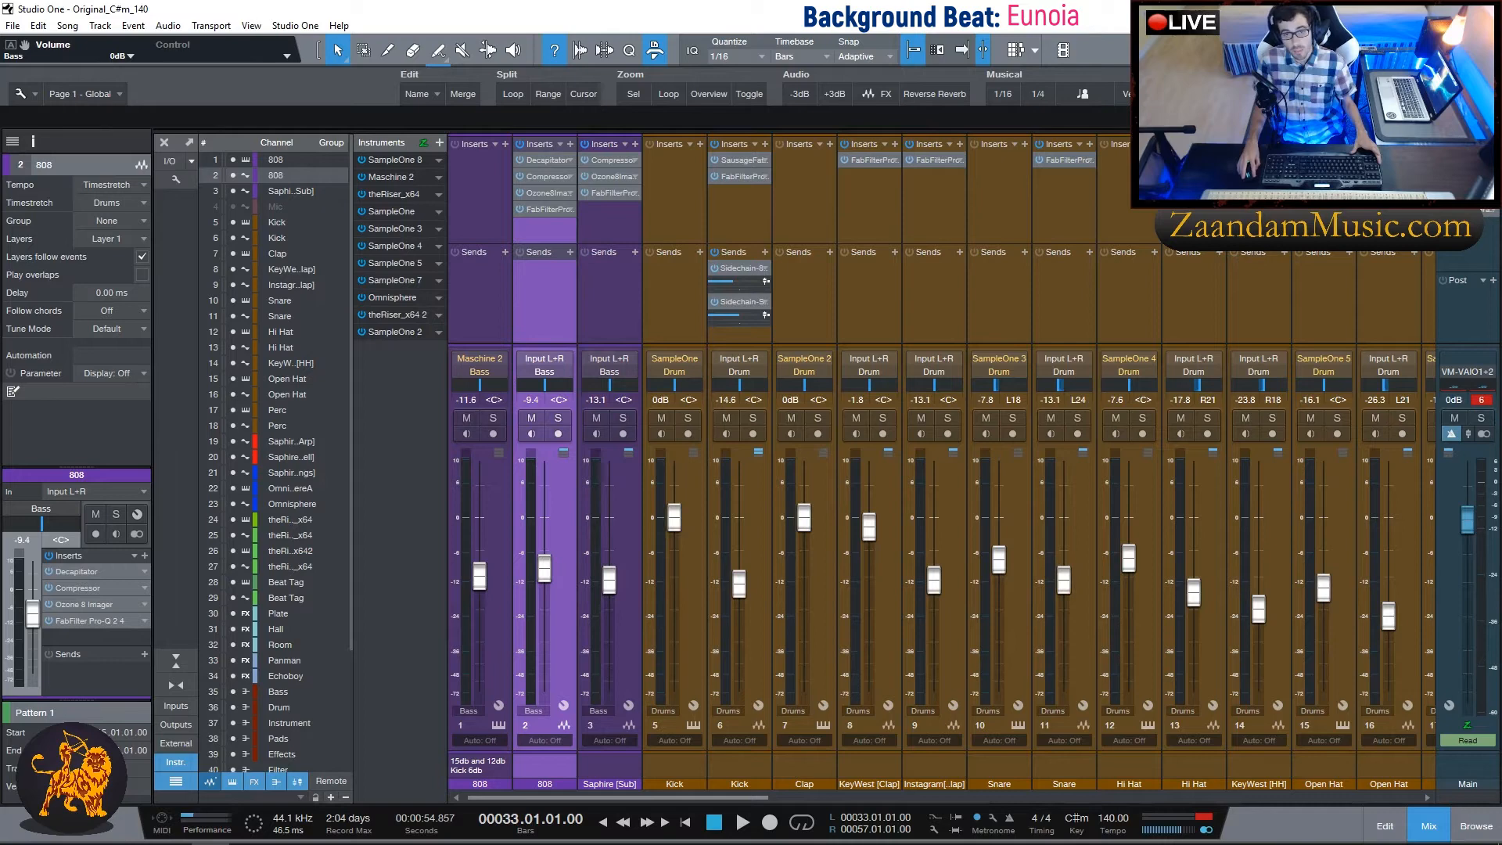
double_click(84, 604)
left_click_drag(219, 172, 759, 266)
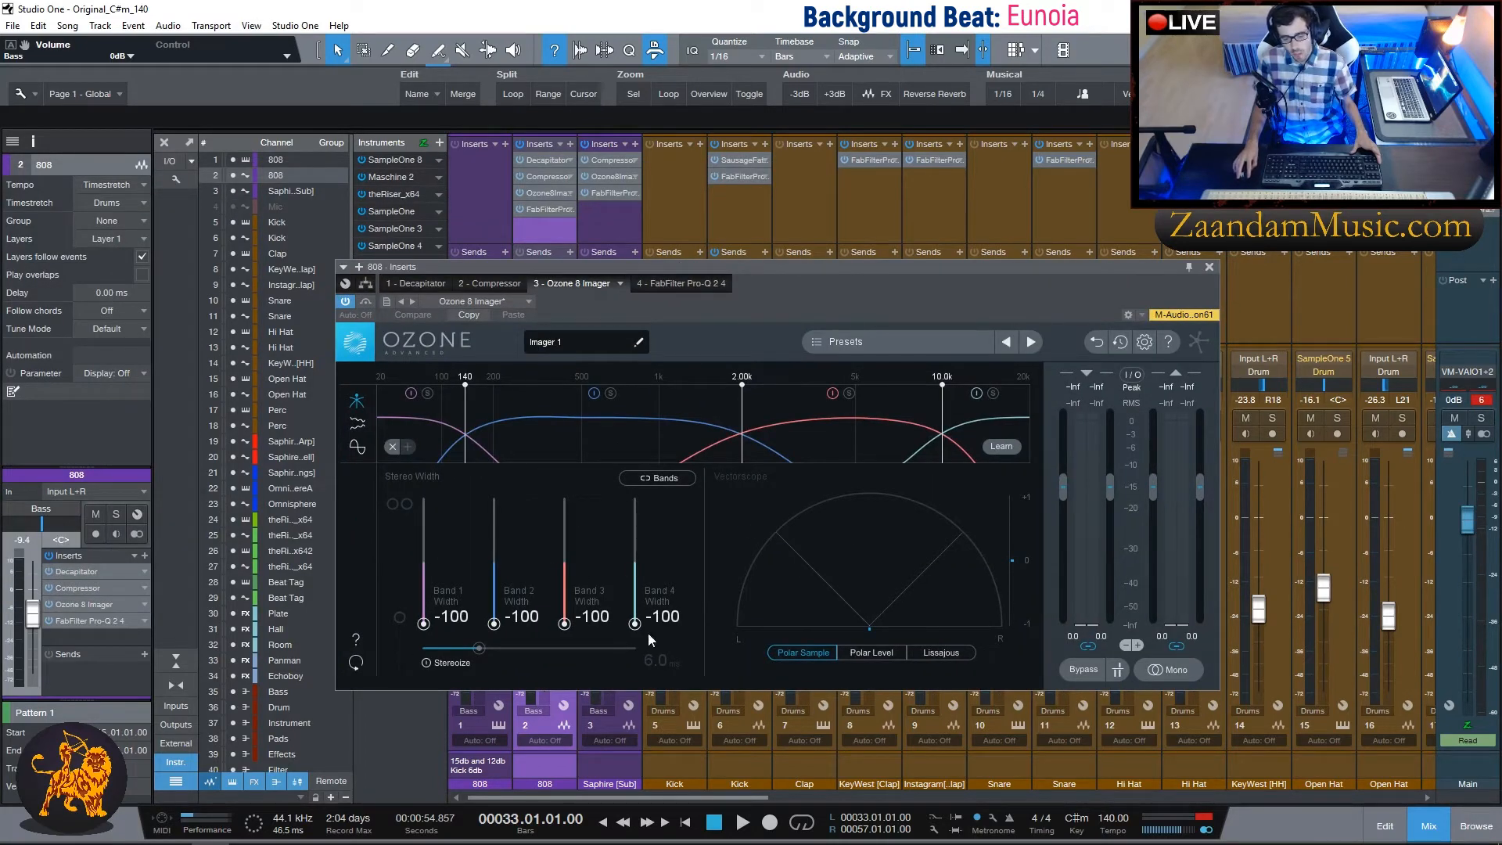
left_click(1209, 267)
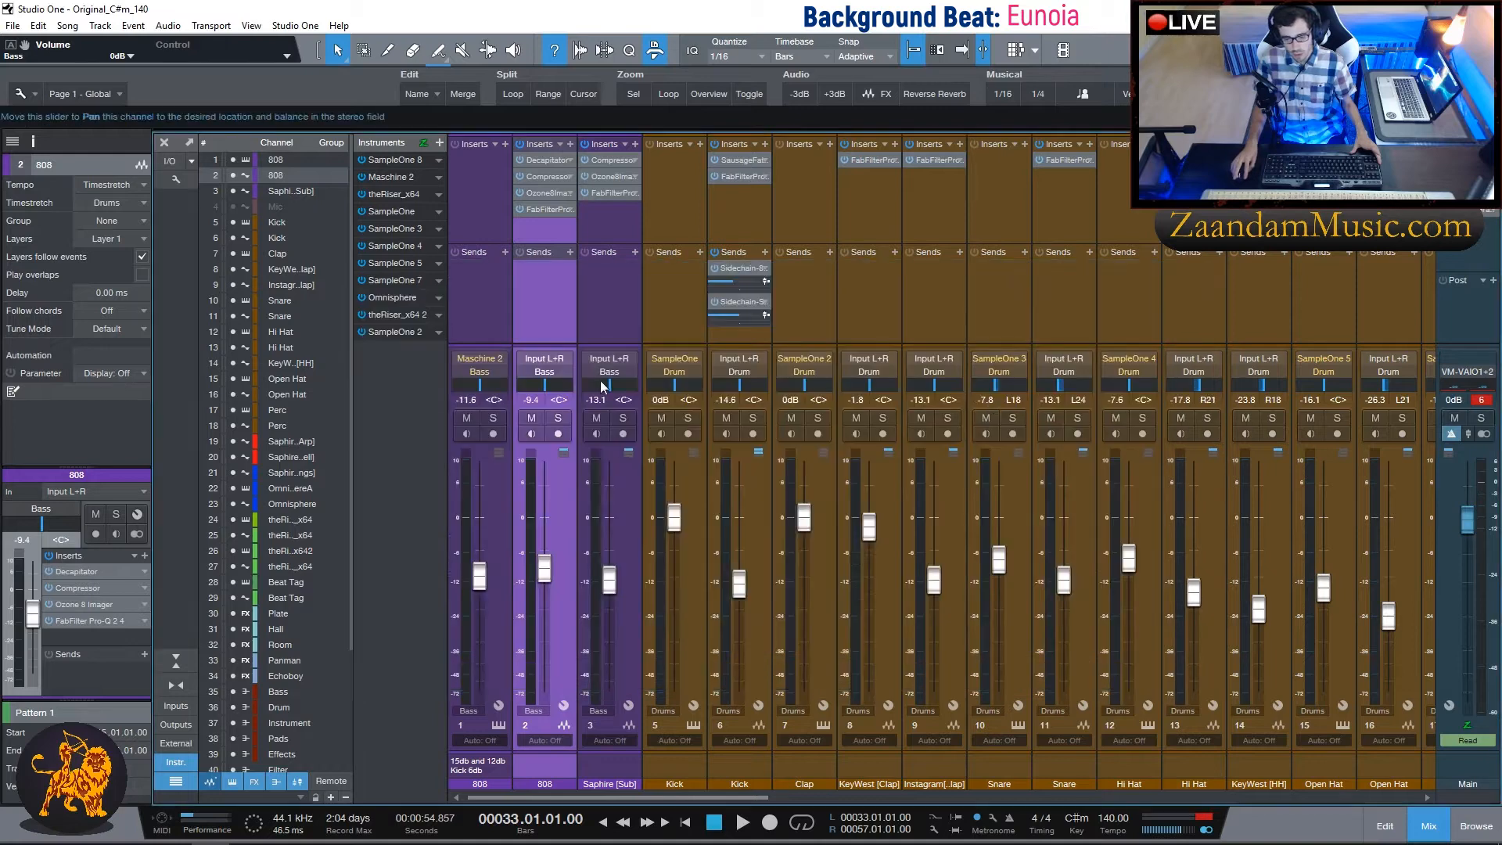
Examine the Compressor's external sidechain settings on the 808 audio channel.
left_click(543, 176)
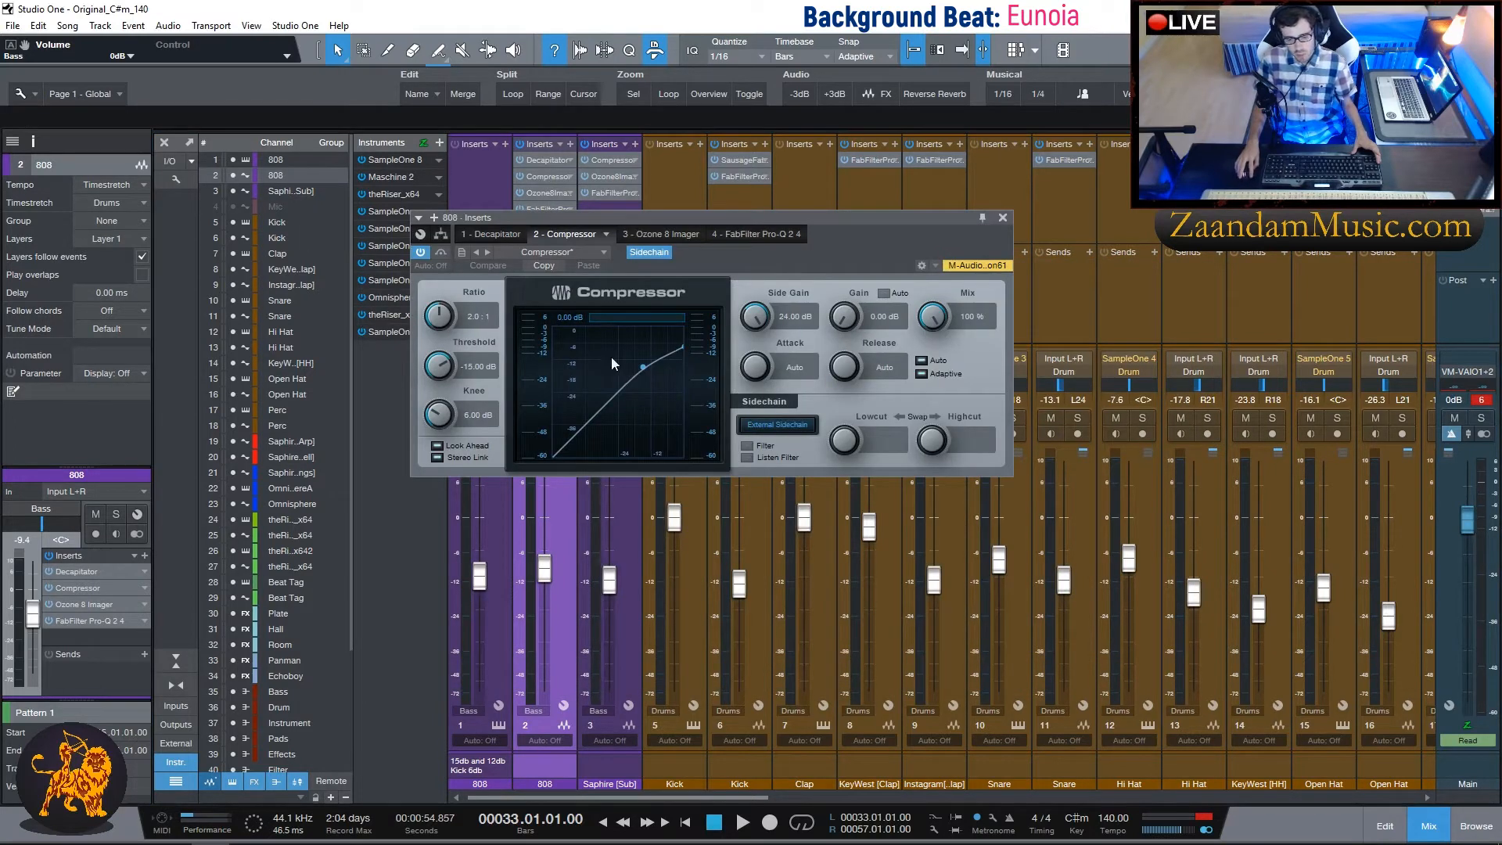
left_click_drag(715, 222, 600, 330)
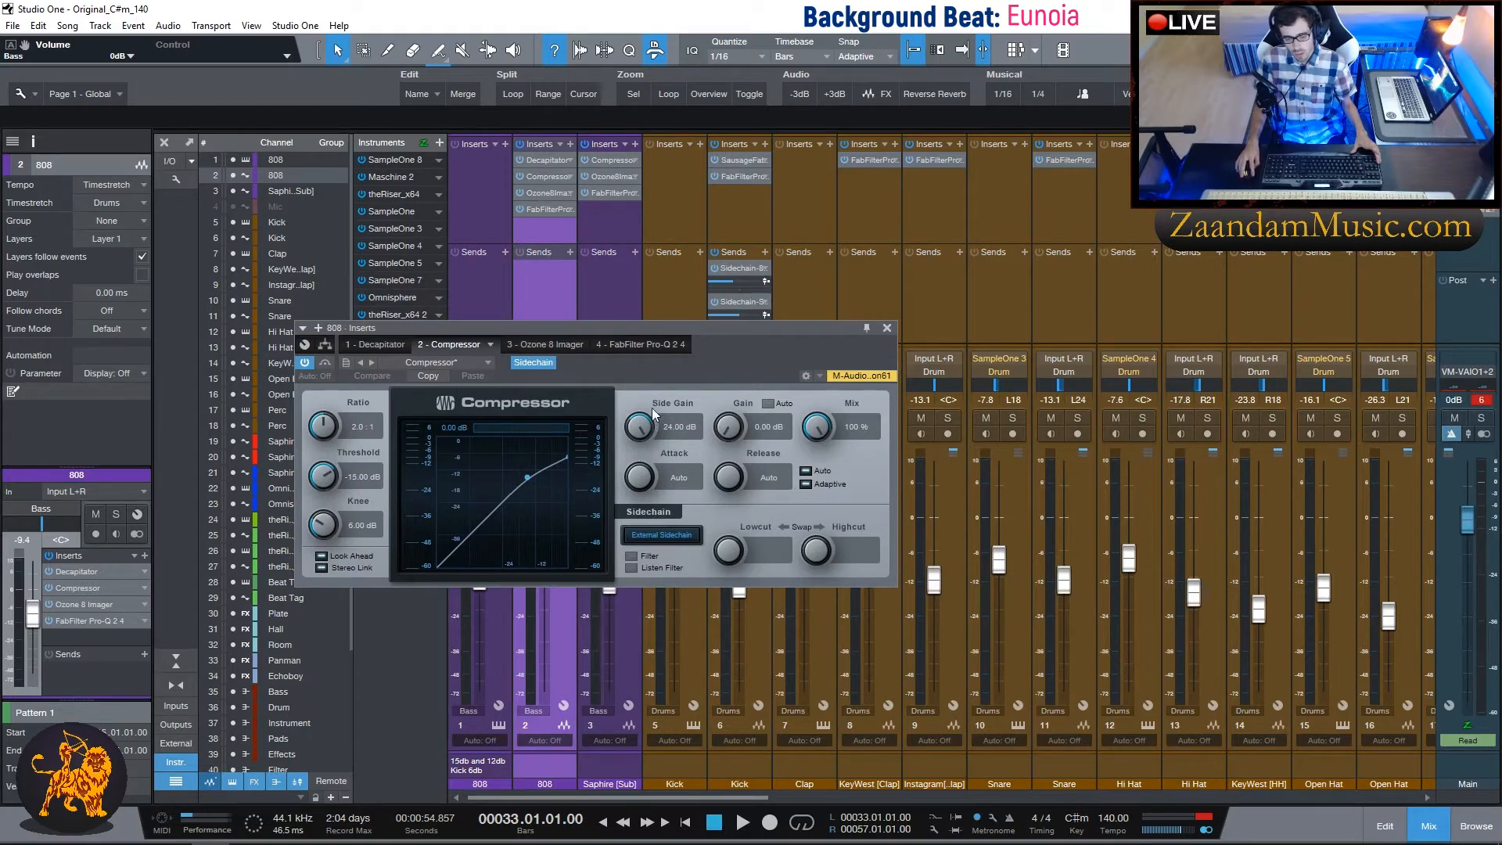
left_click(887, 329)
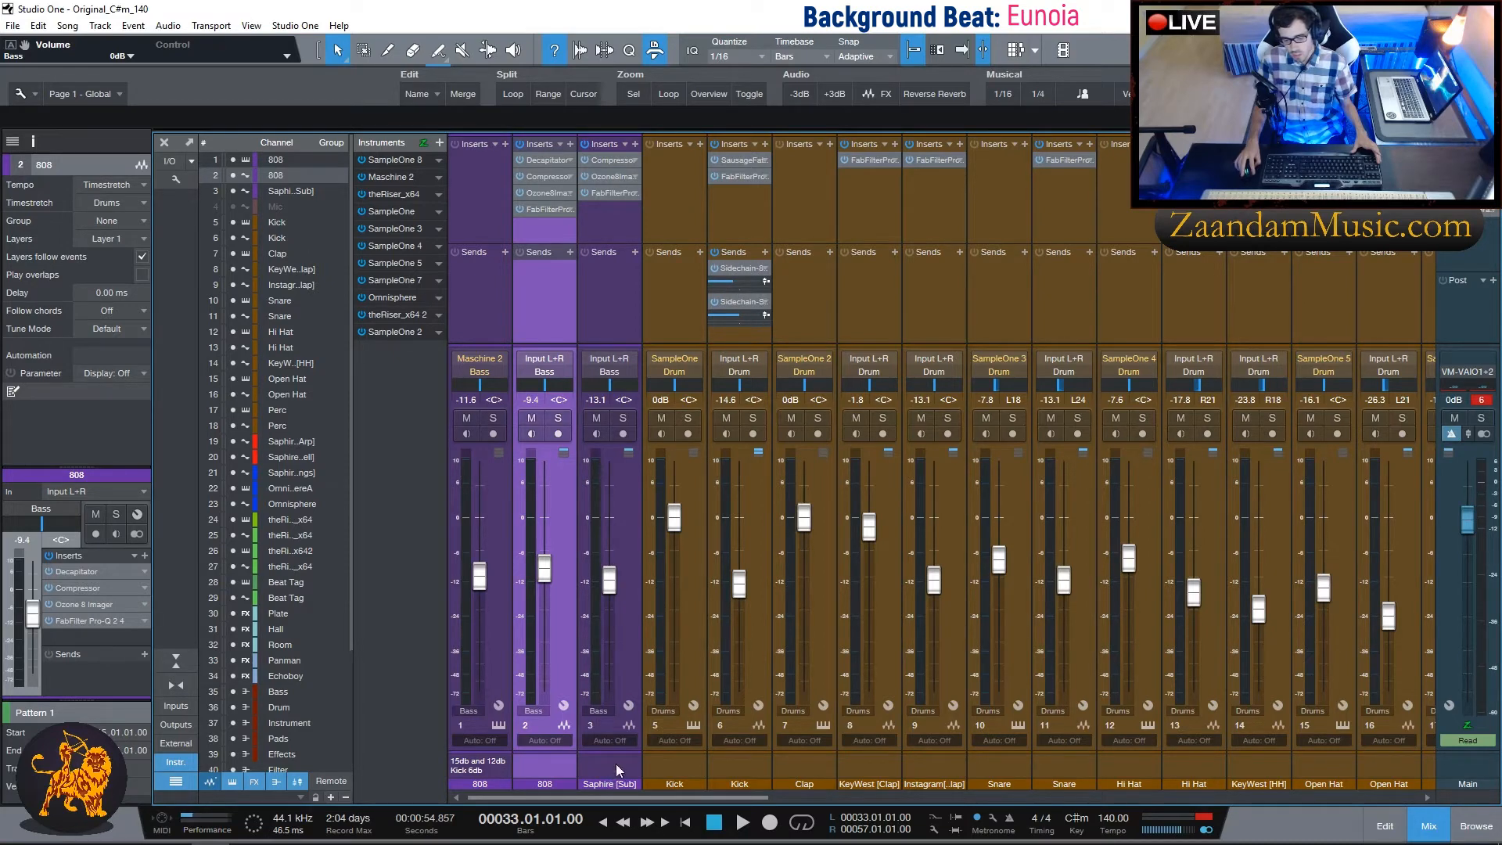
Examine the FabFilter Pro-Q 2 curve and the sidechained Compressor on the Saphire [Sub] channel.
left_click(612, 236)
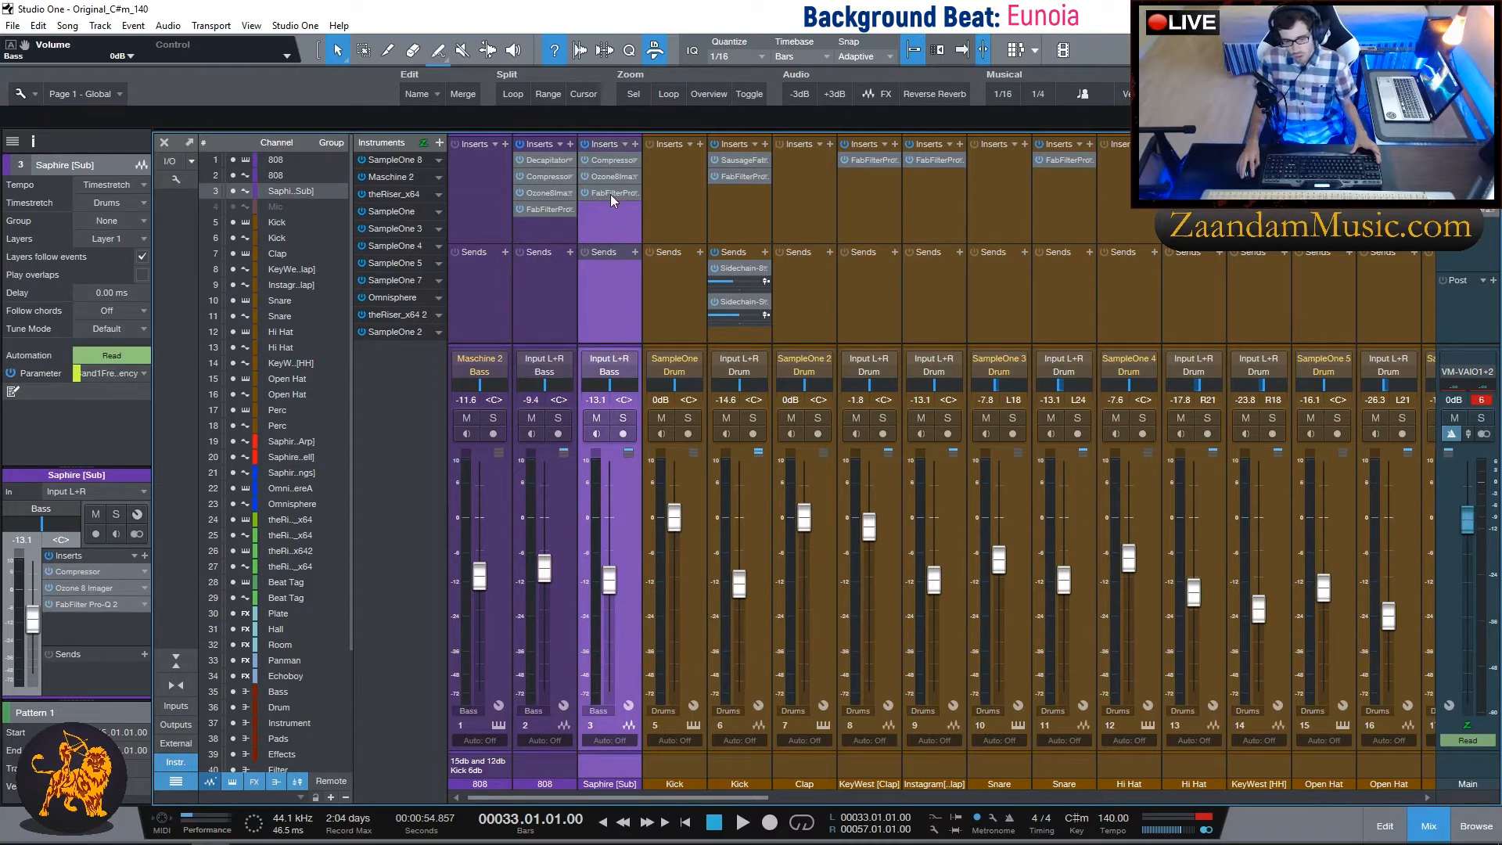
left_click(610, 194)
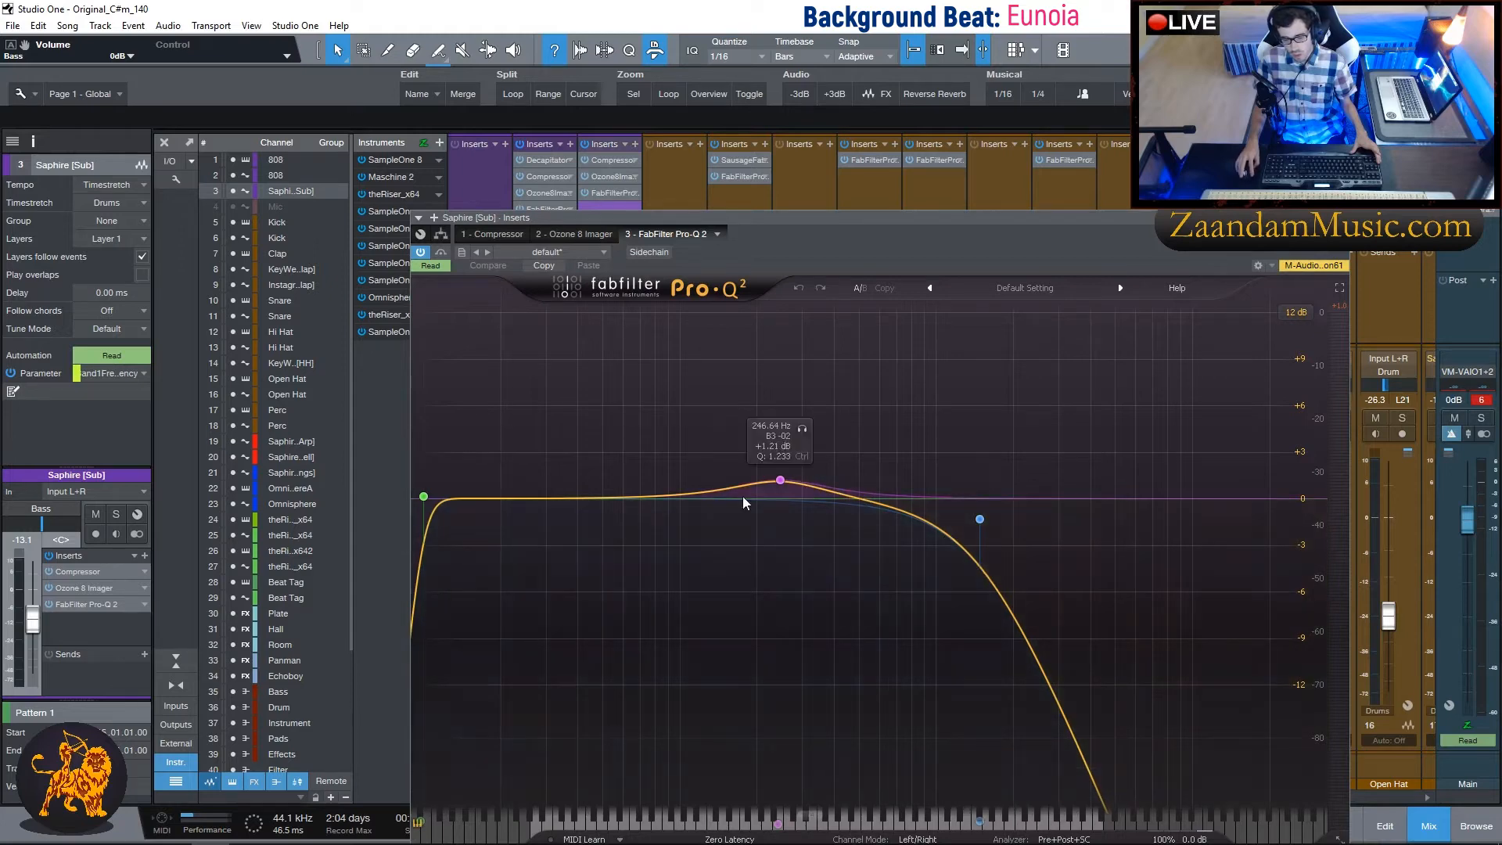
left_click(596, 192)
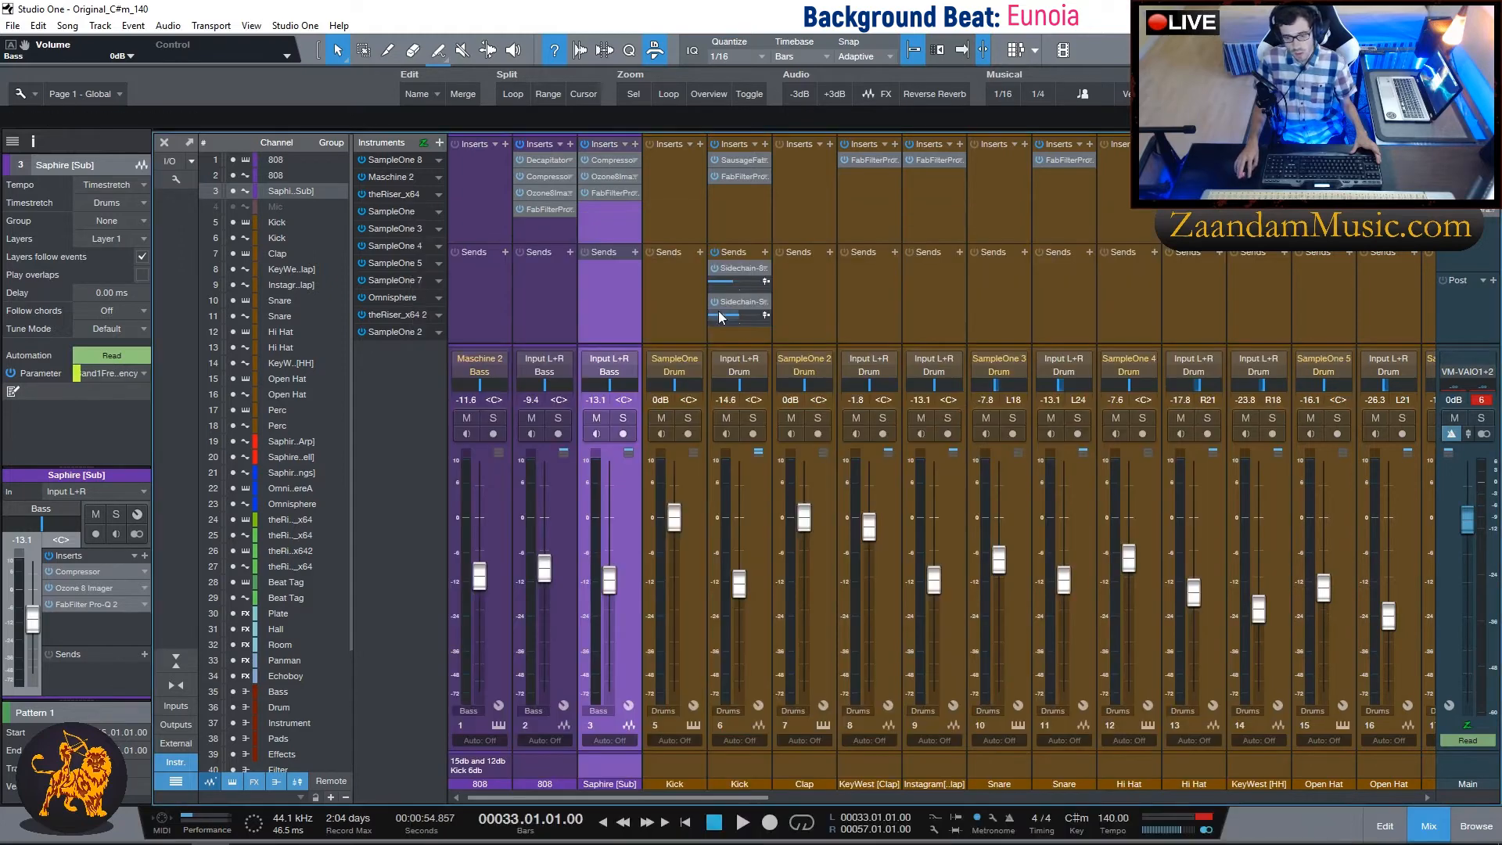
left_click(604, 162)
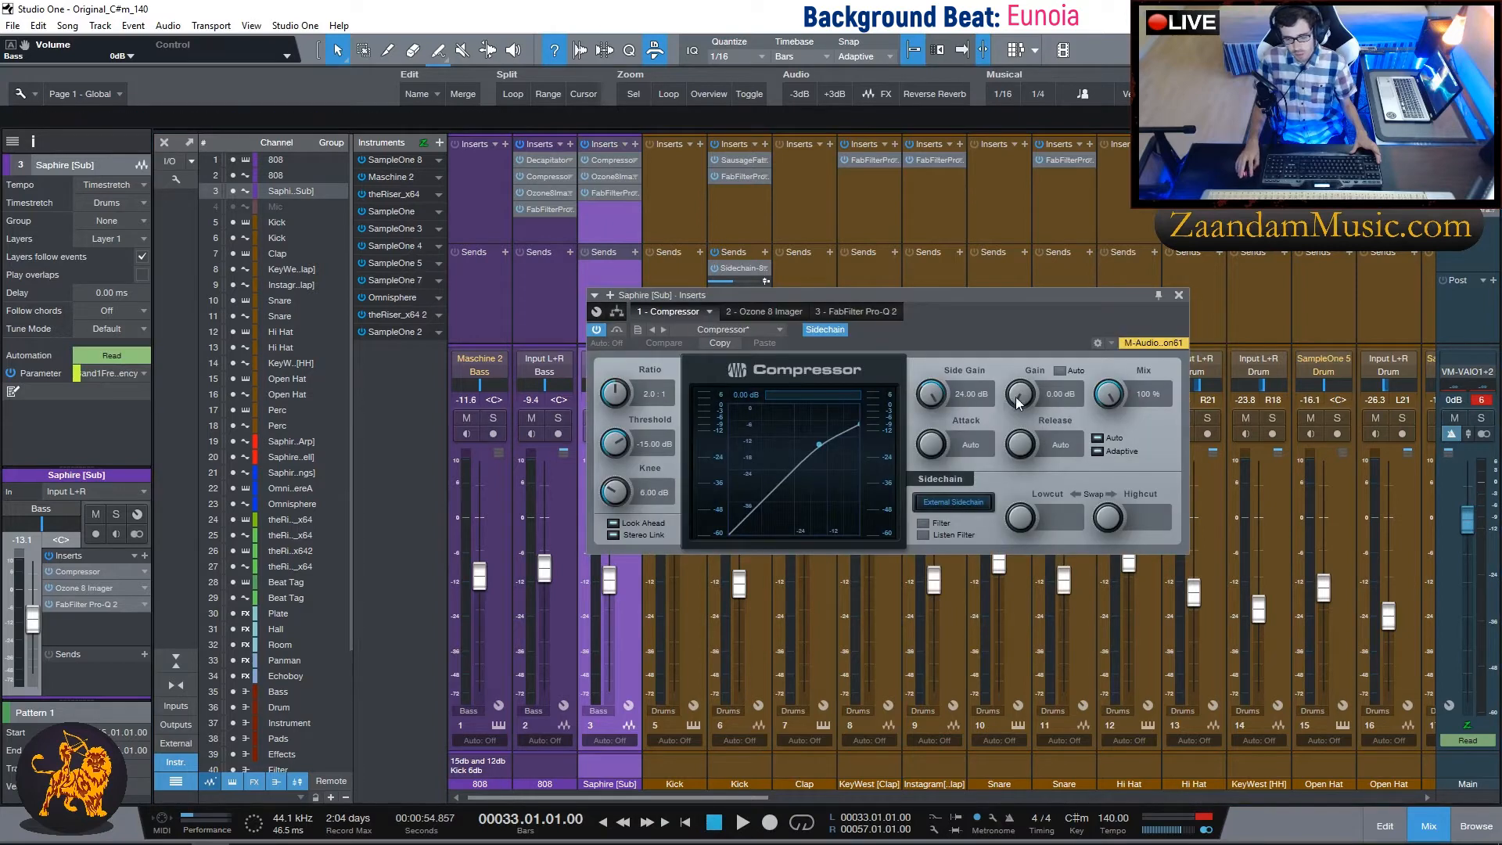
left_click(1178, 295)
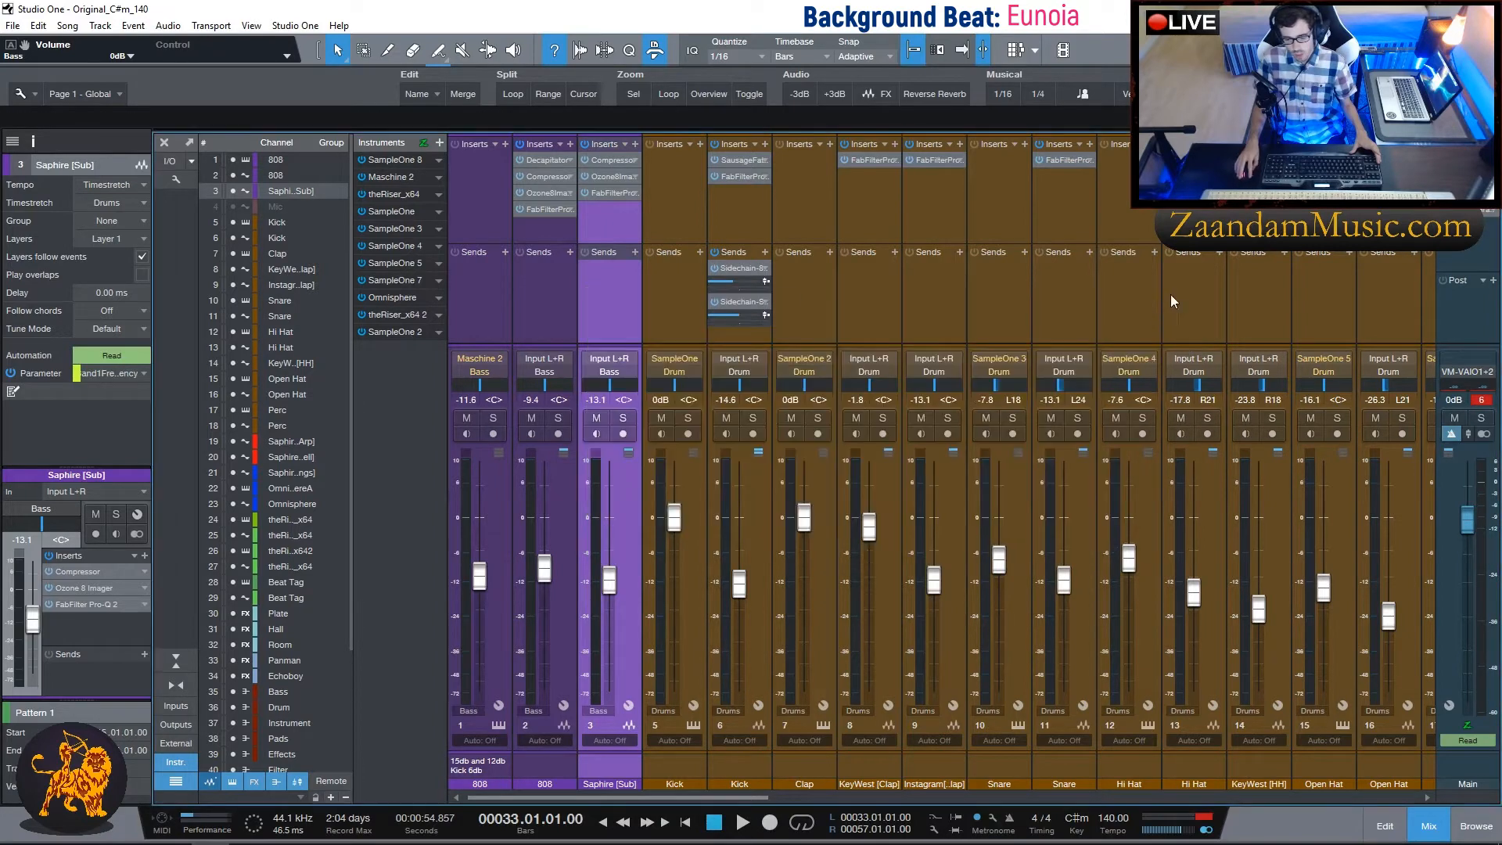
Recheck the Saphire [Sub] channel's equalizer and examine the stereo widths in its Ozone 8 Imager.
left_click(604, 192)
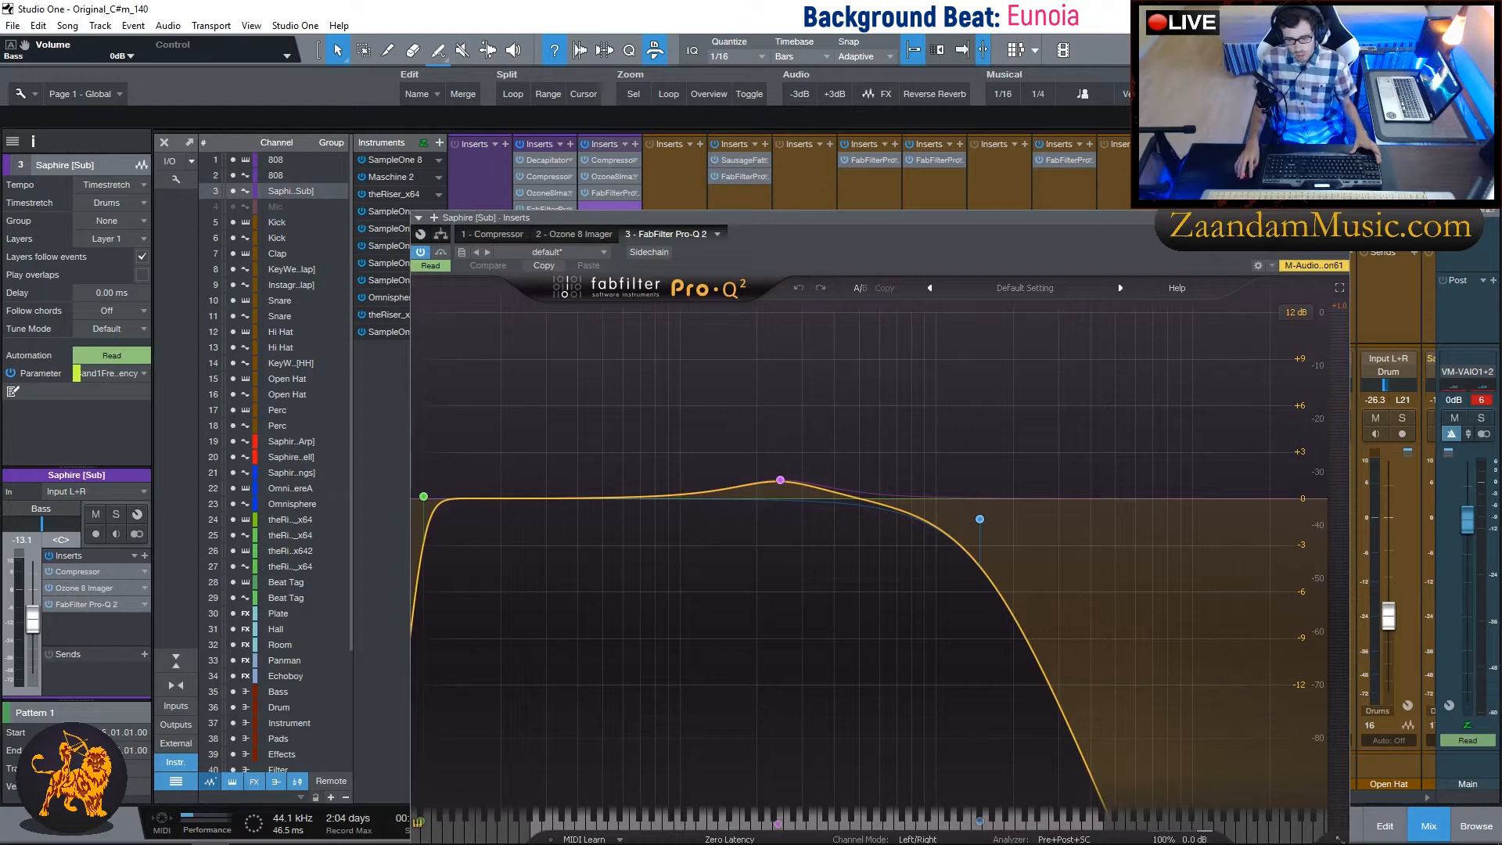
left_click(613, 194)
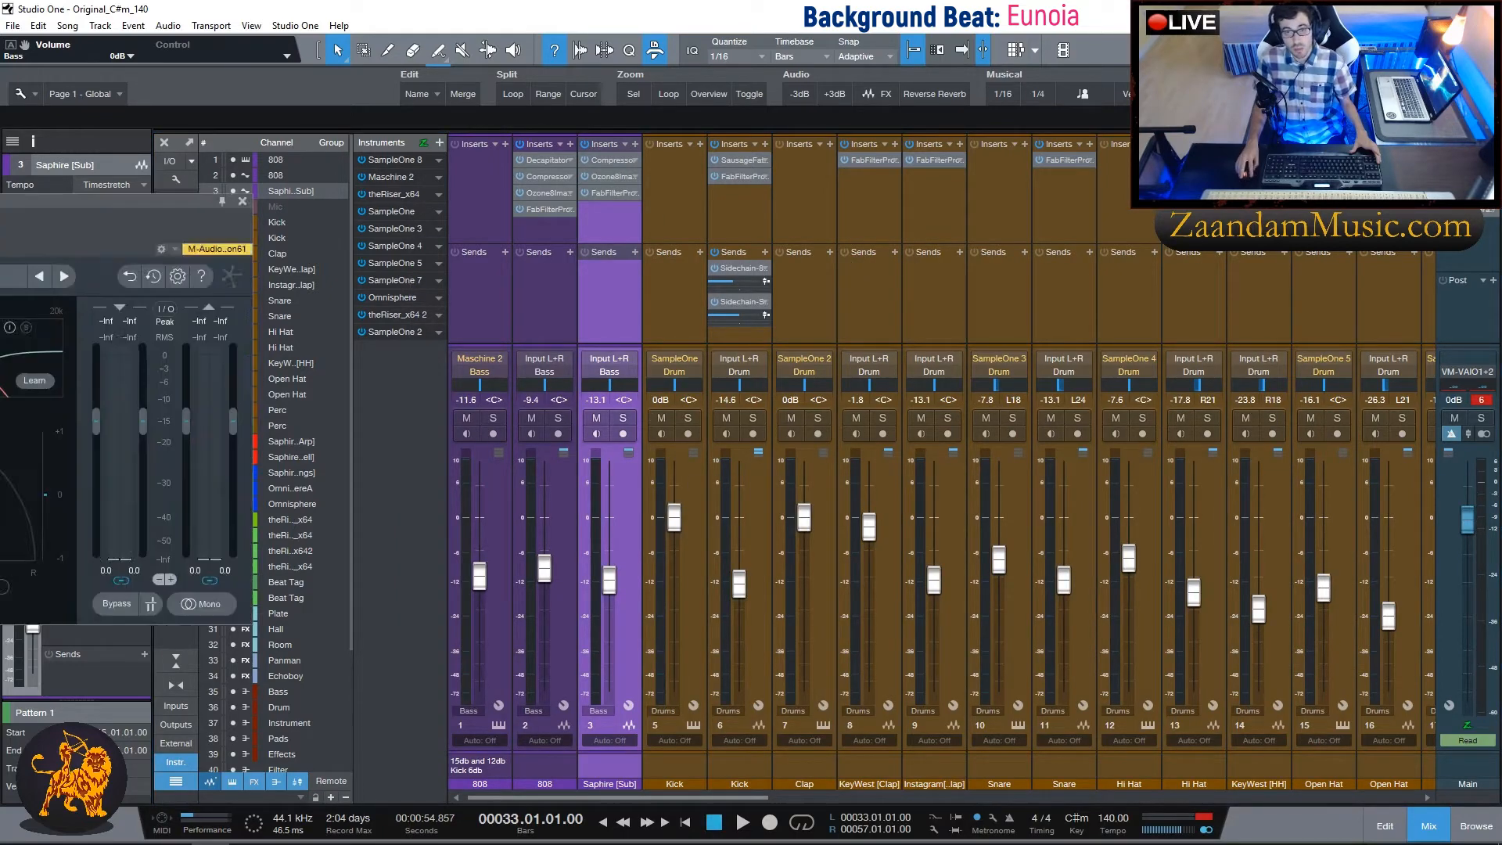
double_click(612, 177)
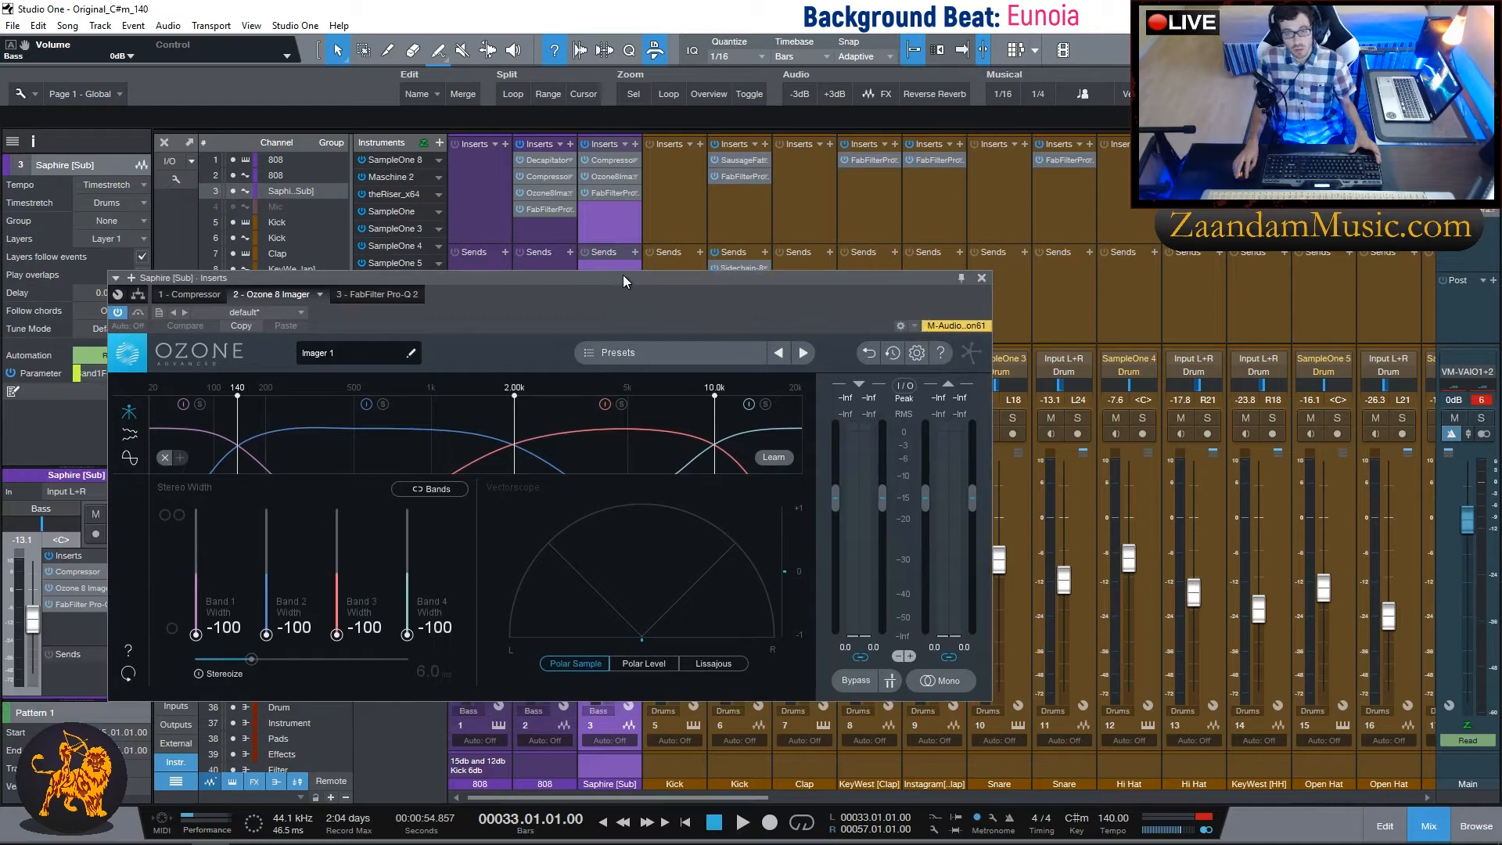
left_click(982, 278)
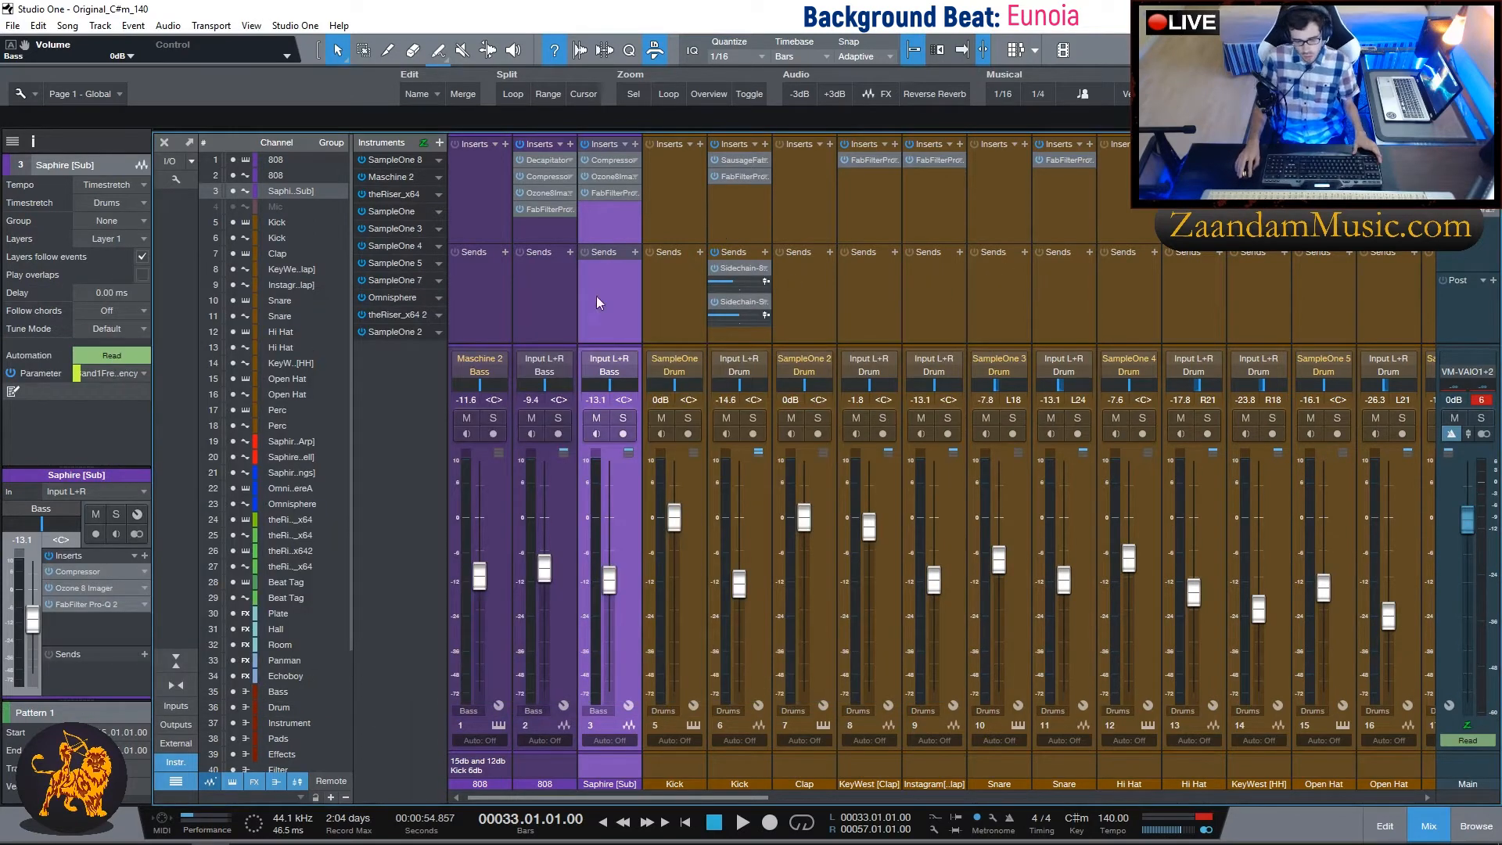
Examine the FabFilter Pro-Q 2 curve on the Kick audio channel.
left_click(673, 204)
left_click(720, 207)
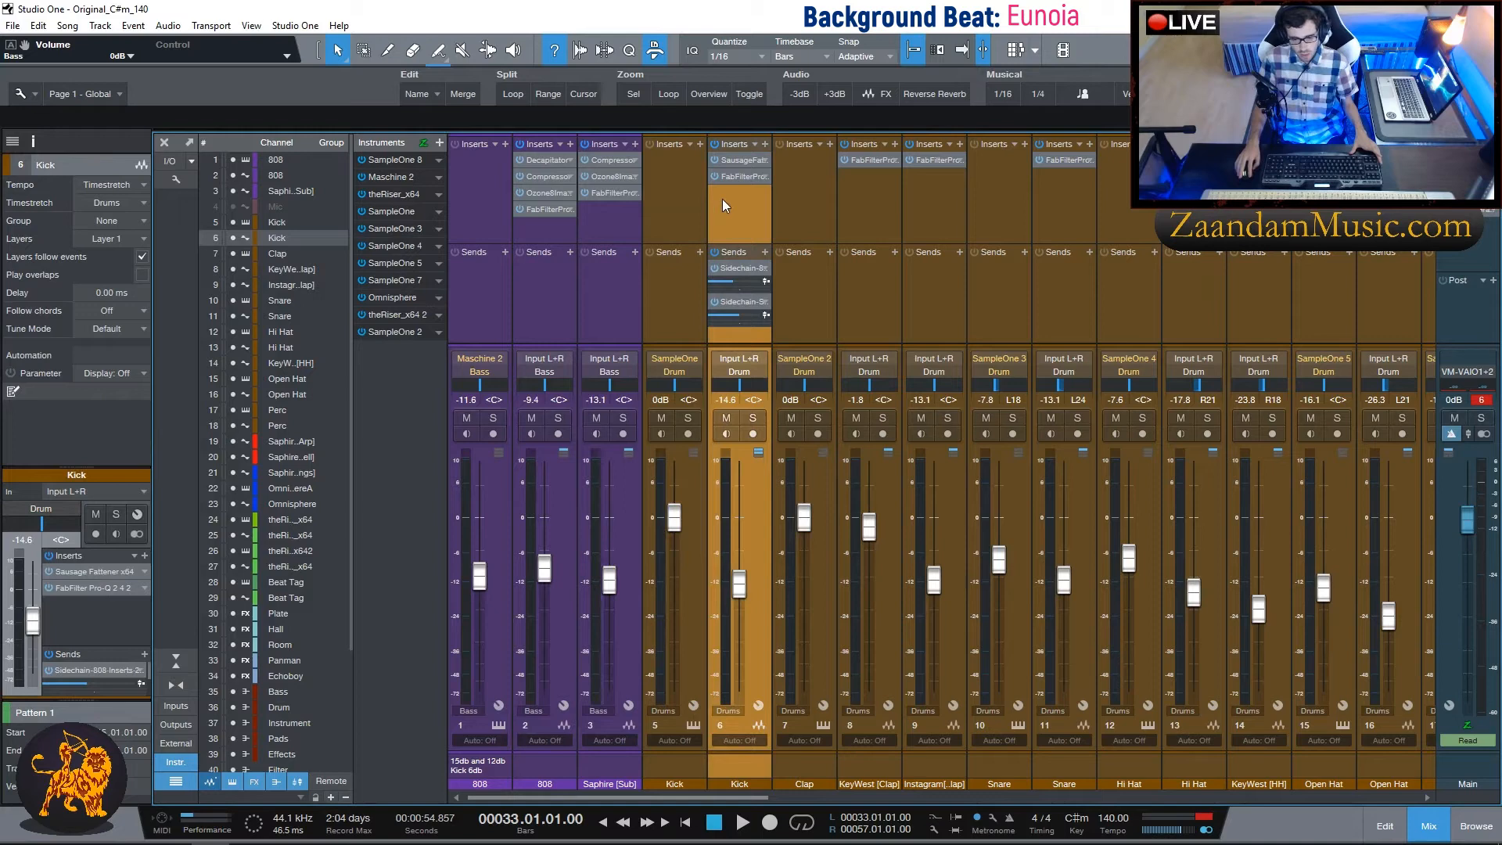
scroll(781, 236, "right", 4)
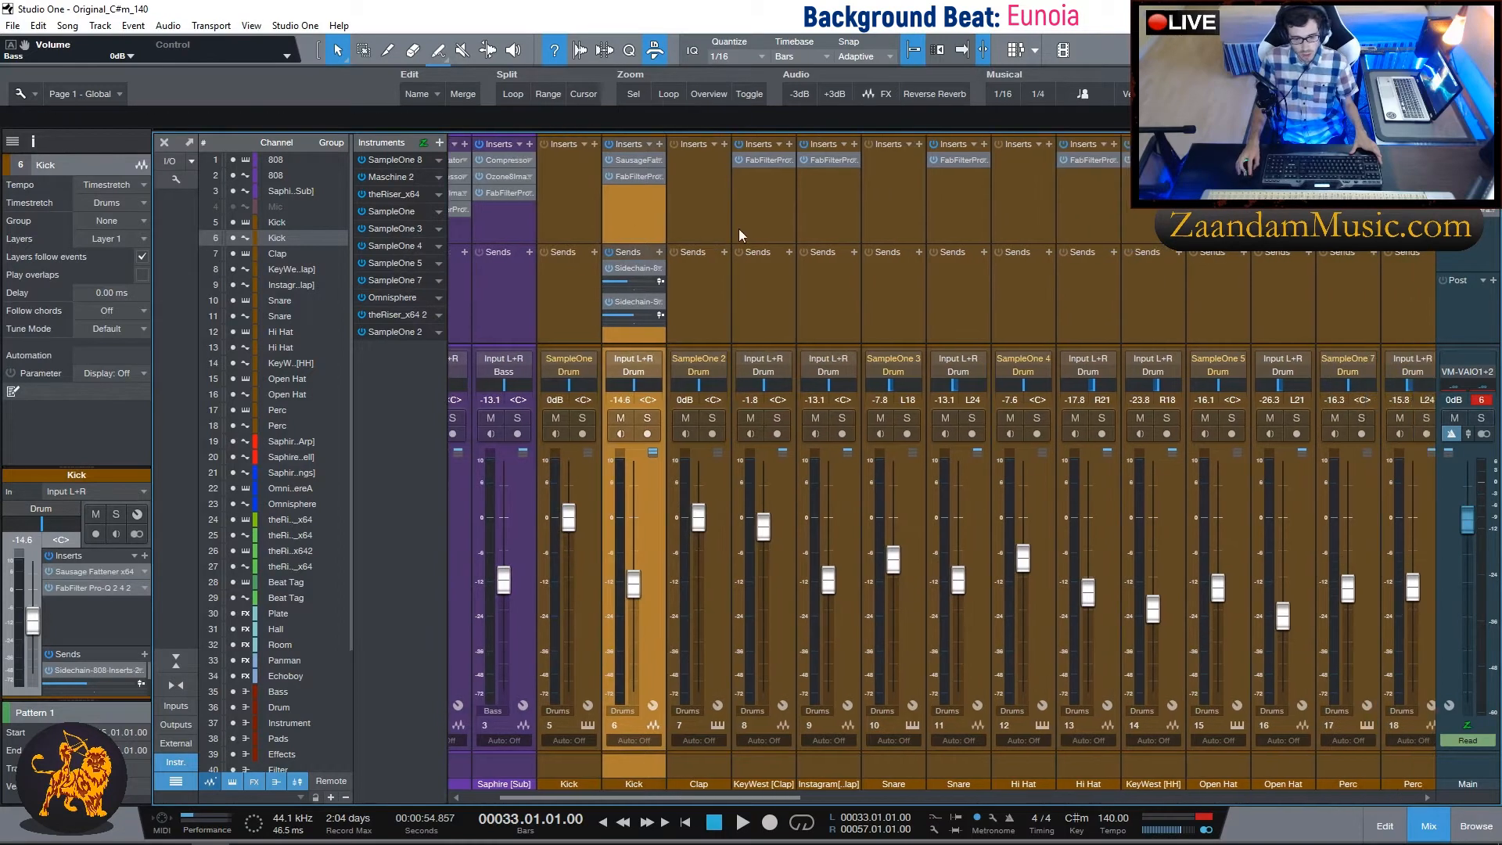
left_click(608, 176)
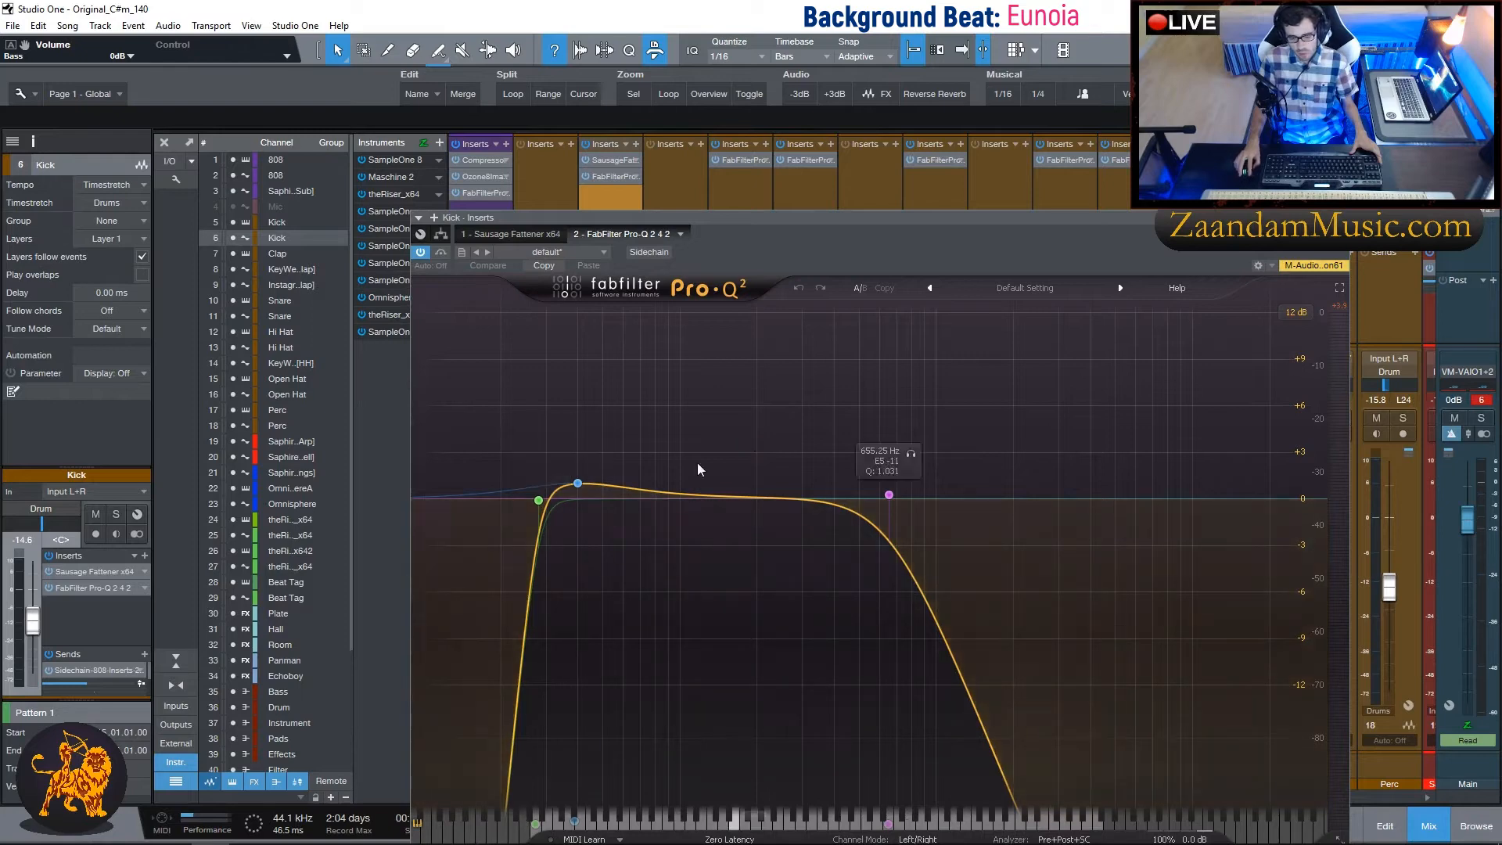
left_click(1340, 218)
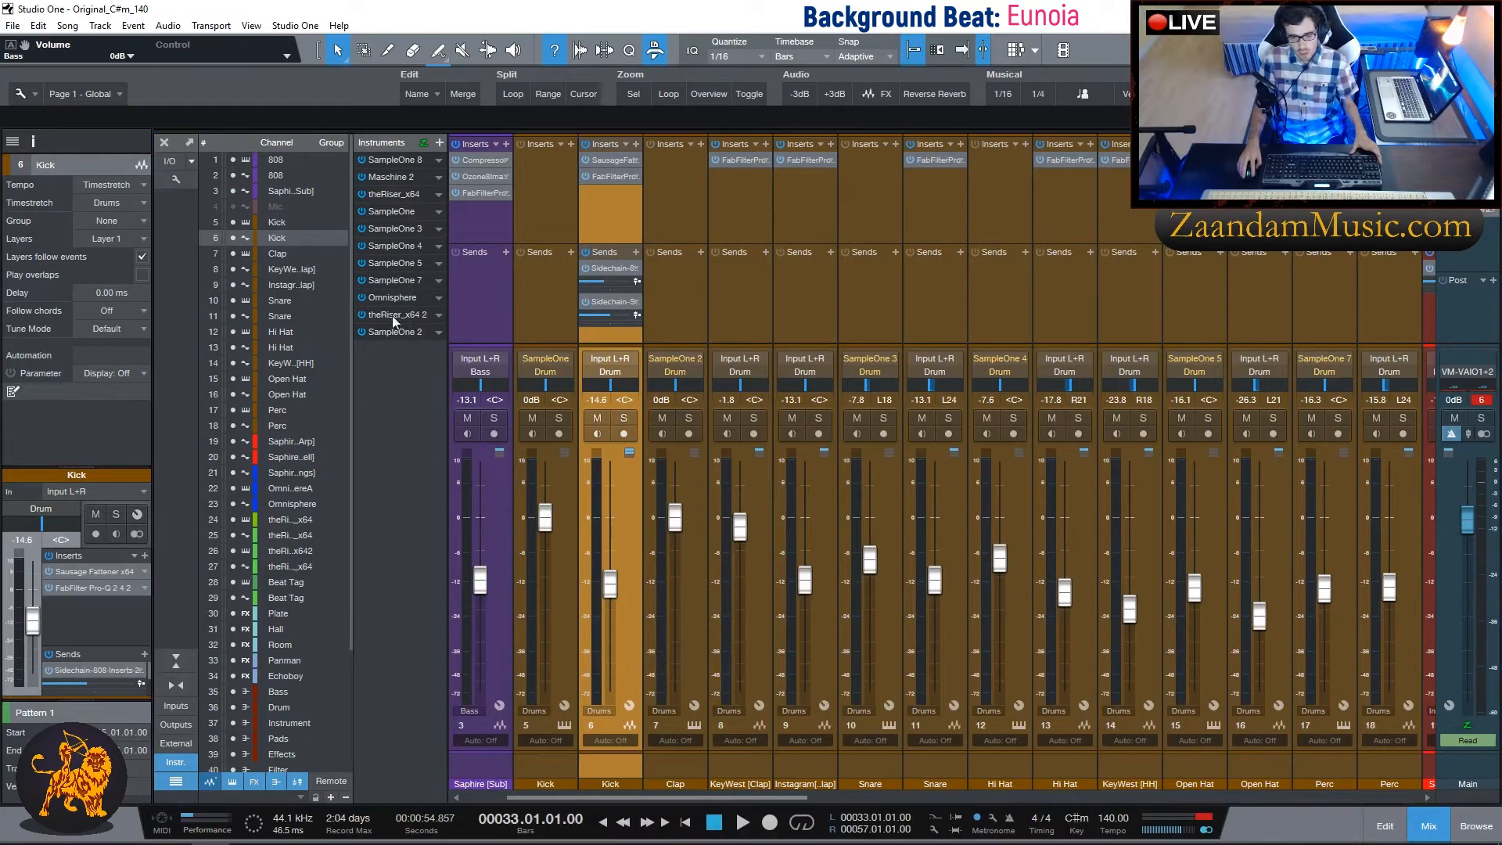
Examine the Fatness and Color settings of the Sausage Fattener on the Kick audio channel.
left_click(613, 161)
left_click_drag(288, 247, 664, 310)
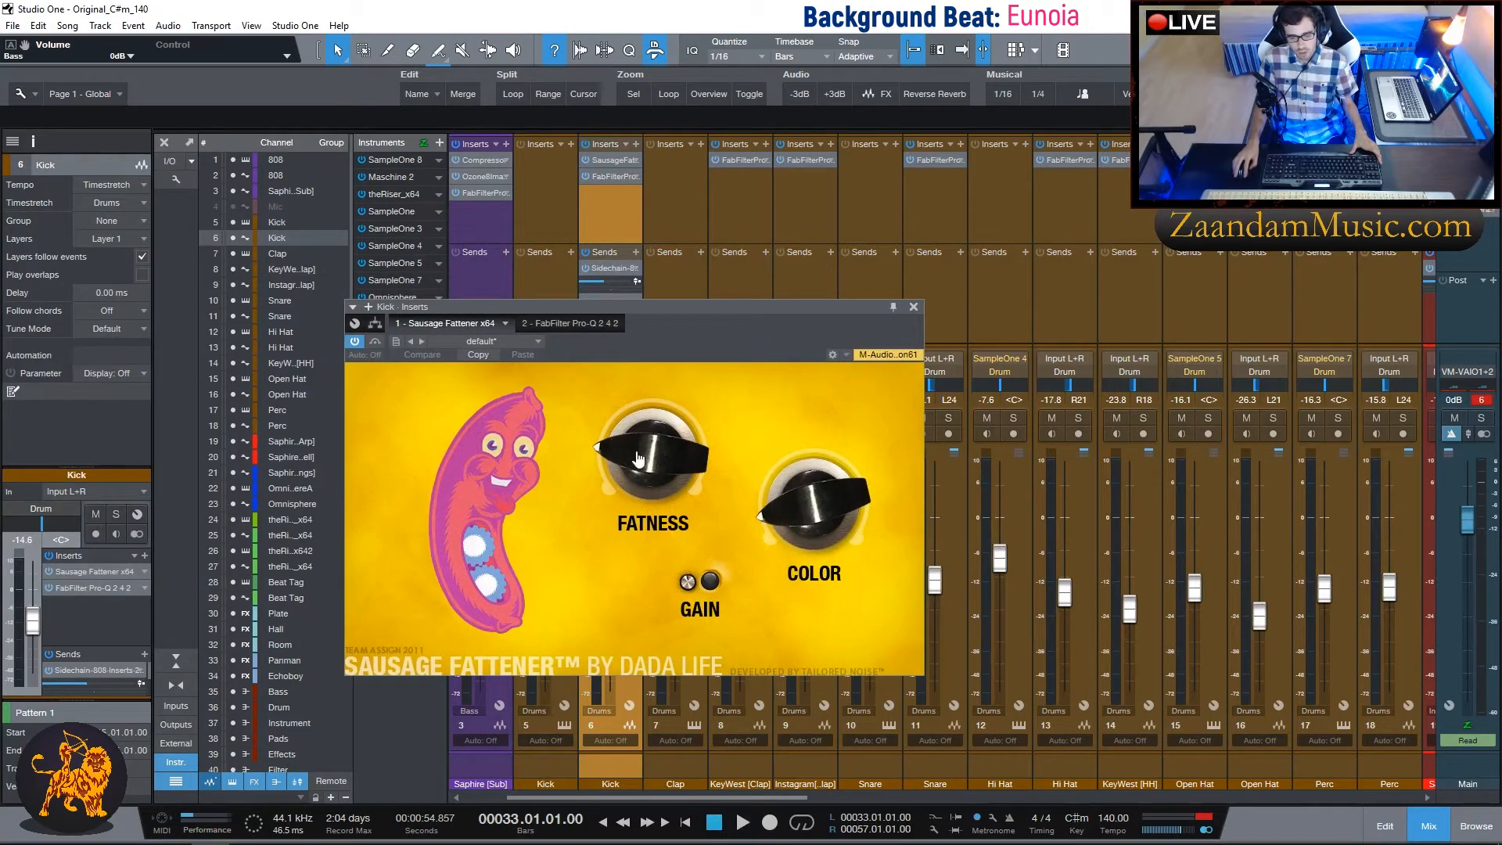
left_click_drag(654, 471, 656, 467)
left_click_drag(784, 507, 786, 504)
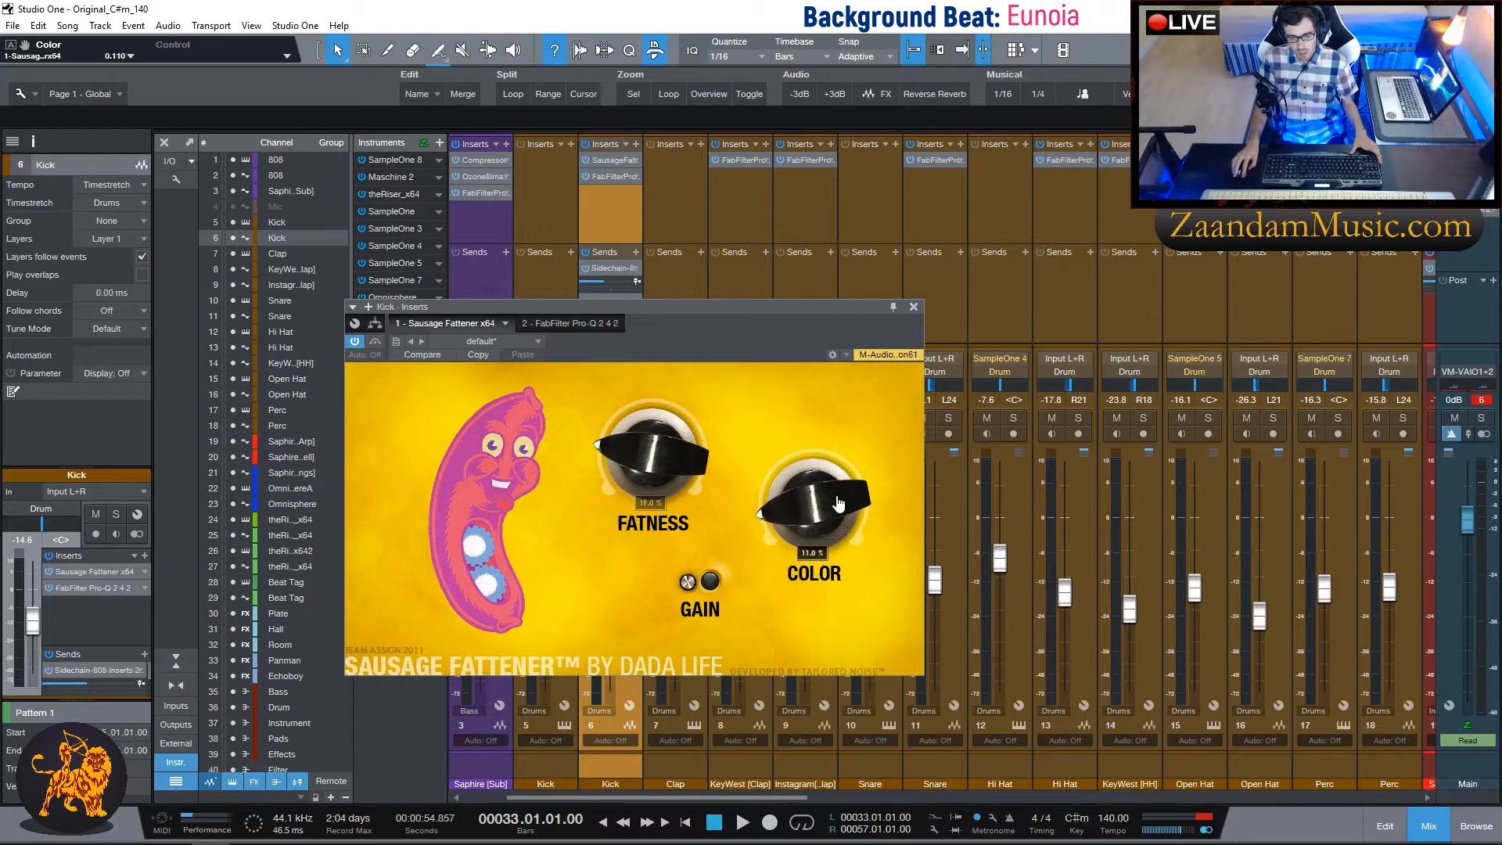
left_click(912, 306)
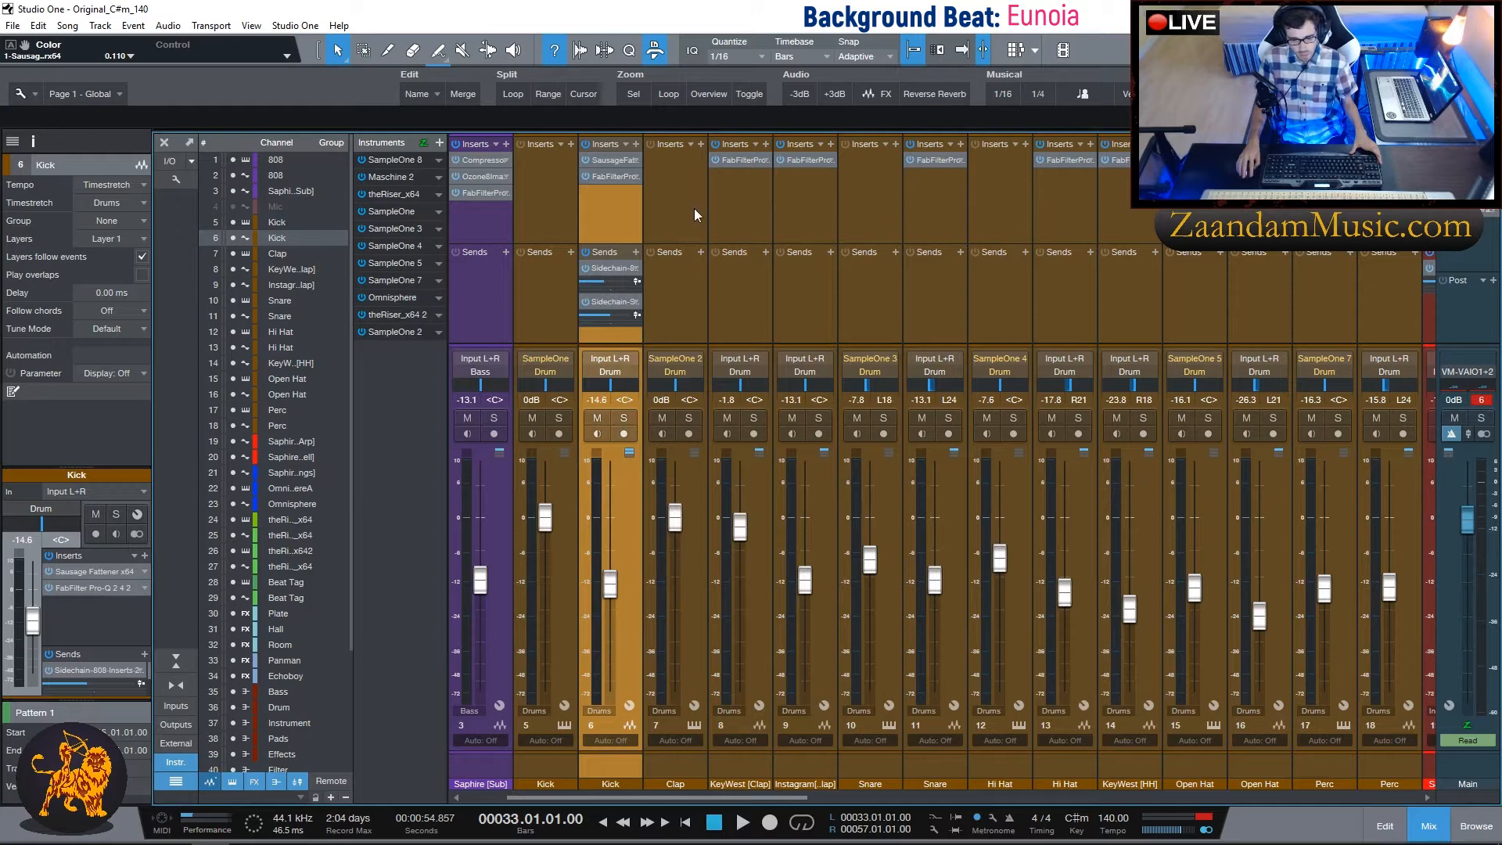
Examine the FabFilter Pro-Q 2 curves on the KeyWest [Clap] and Instagram [Clap] channels.
scroll(694, 208, "right", 2)
left_click(619, 172)
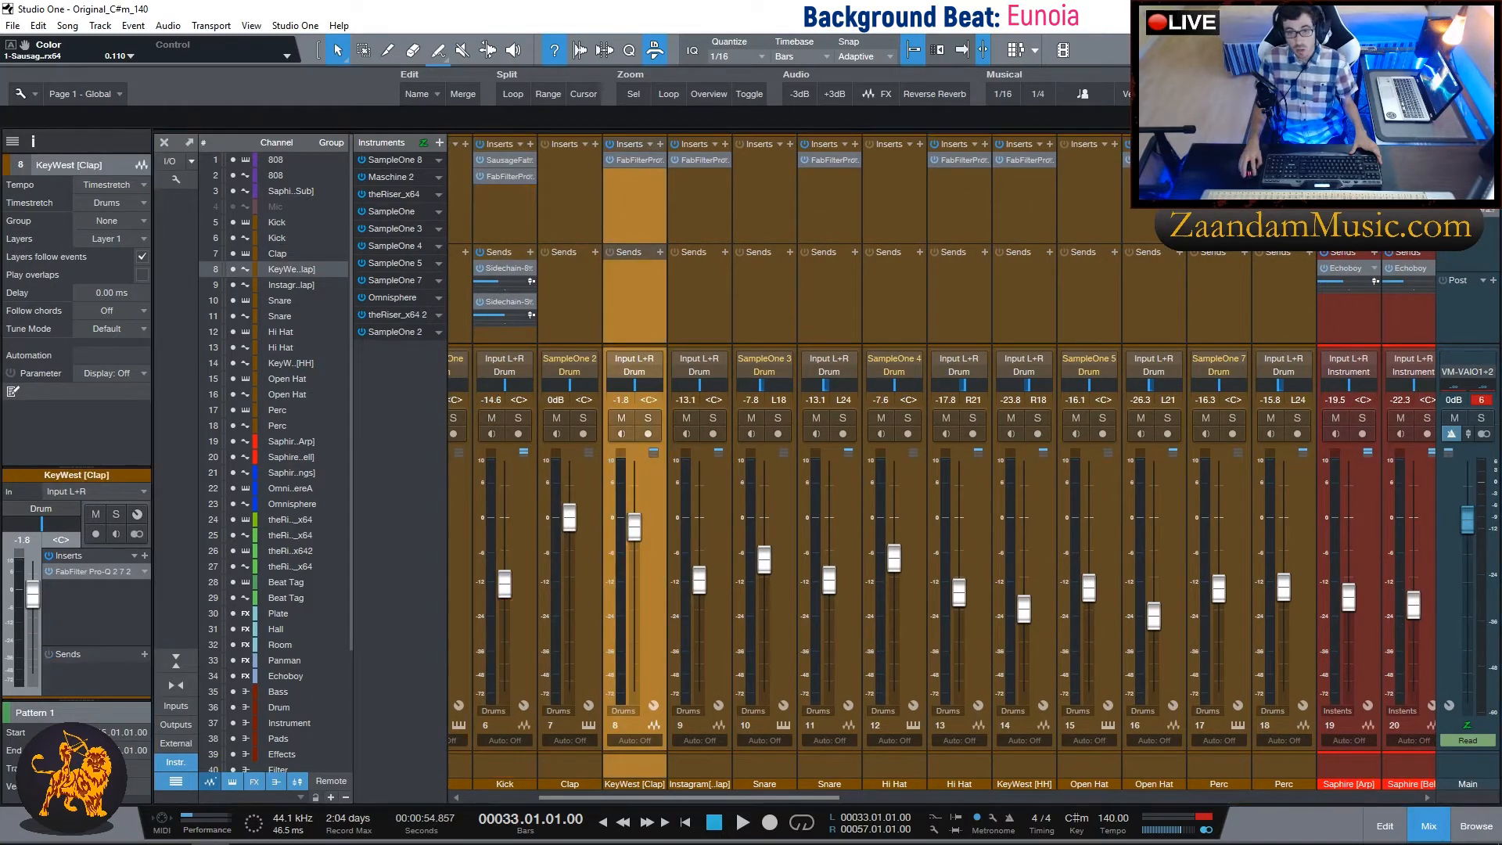
left_click_drag(0, 248, 761, 152)
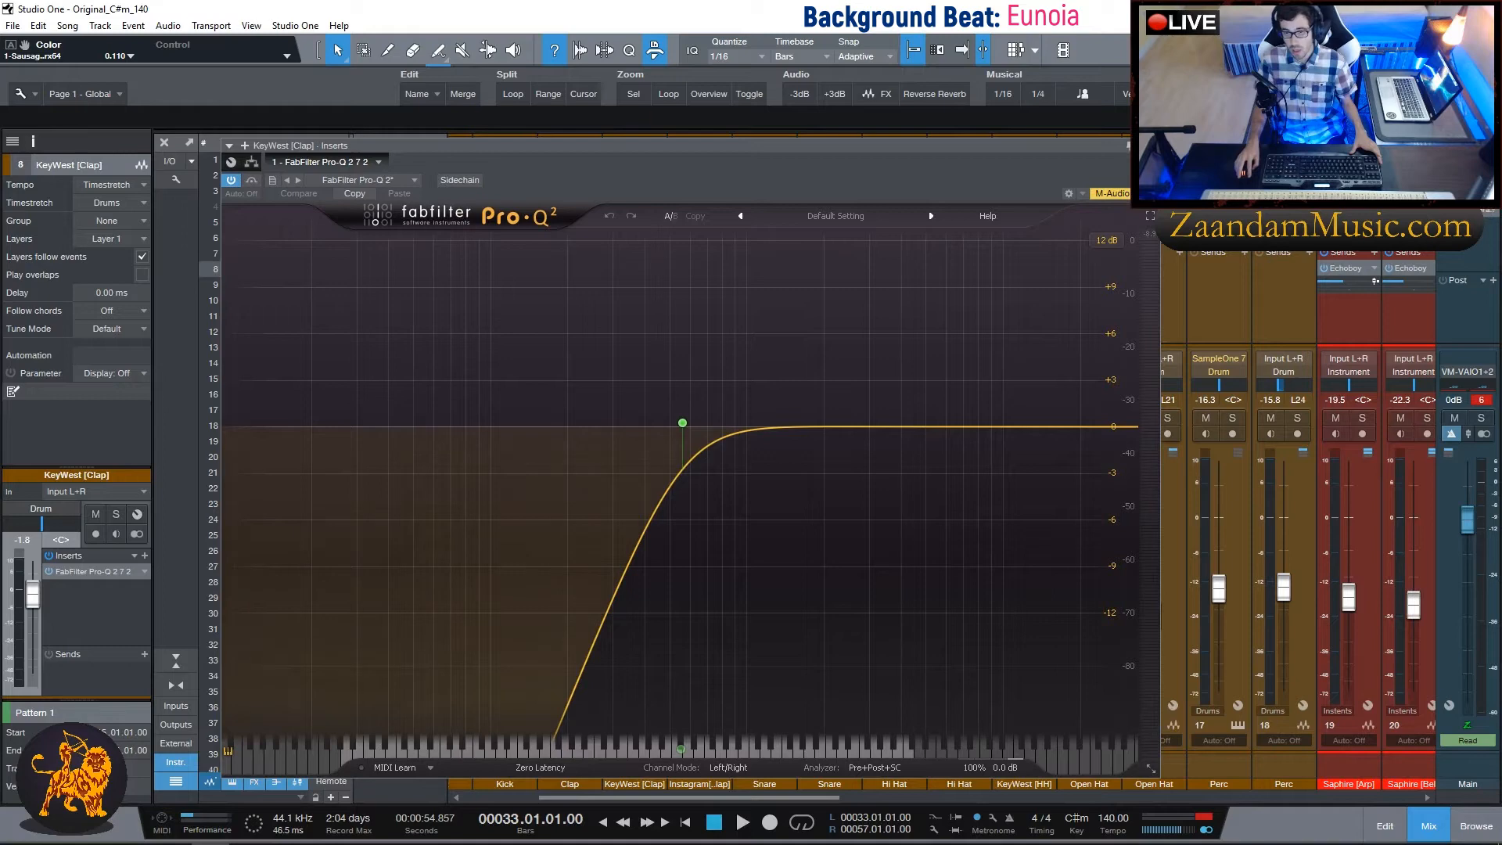
left_click(1150, 146)
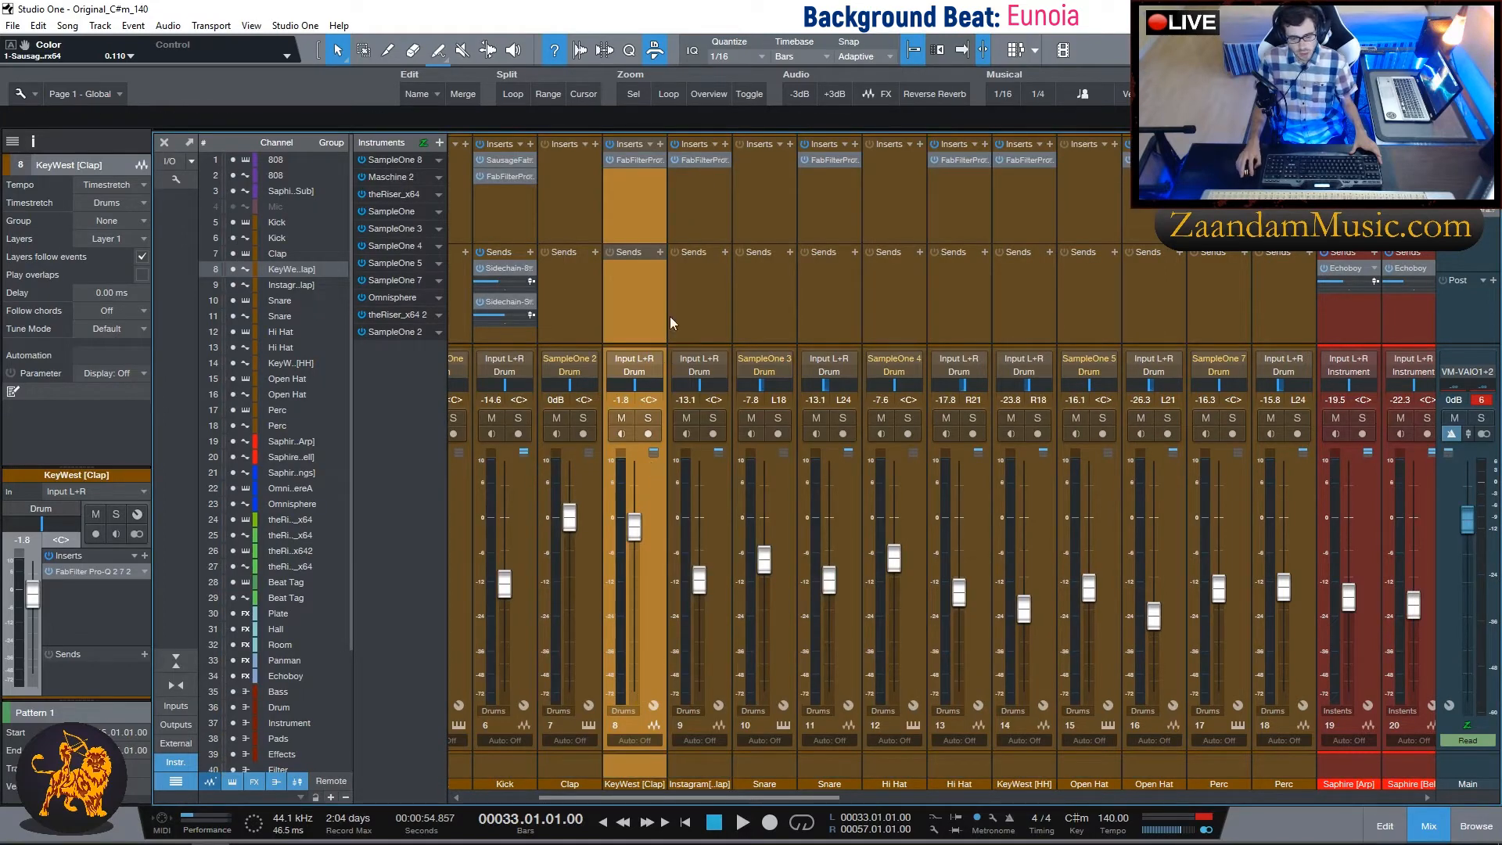
left_click(699, 222)
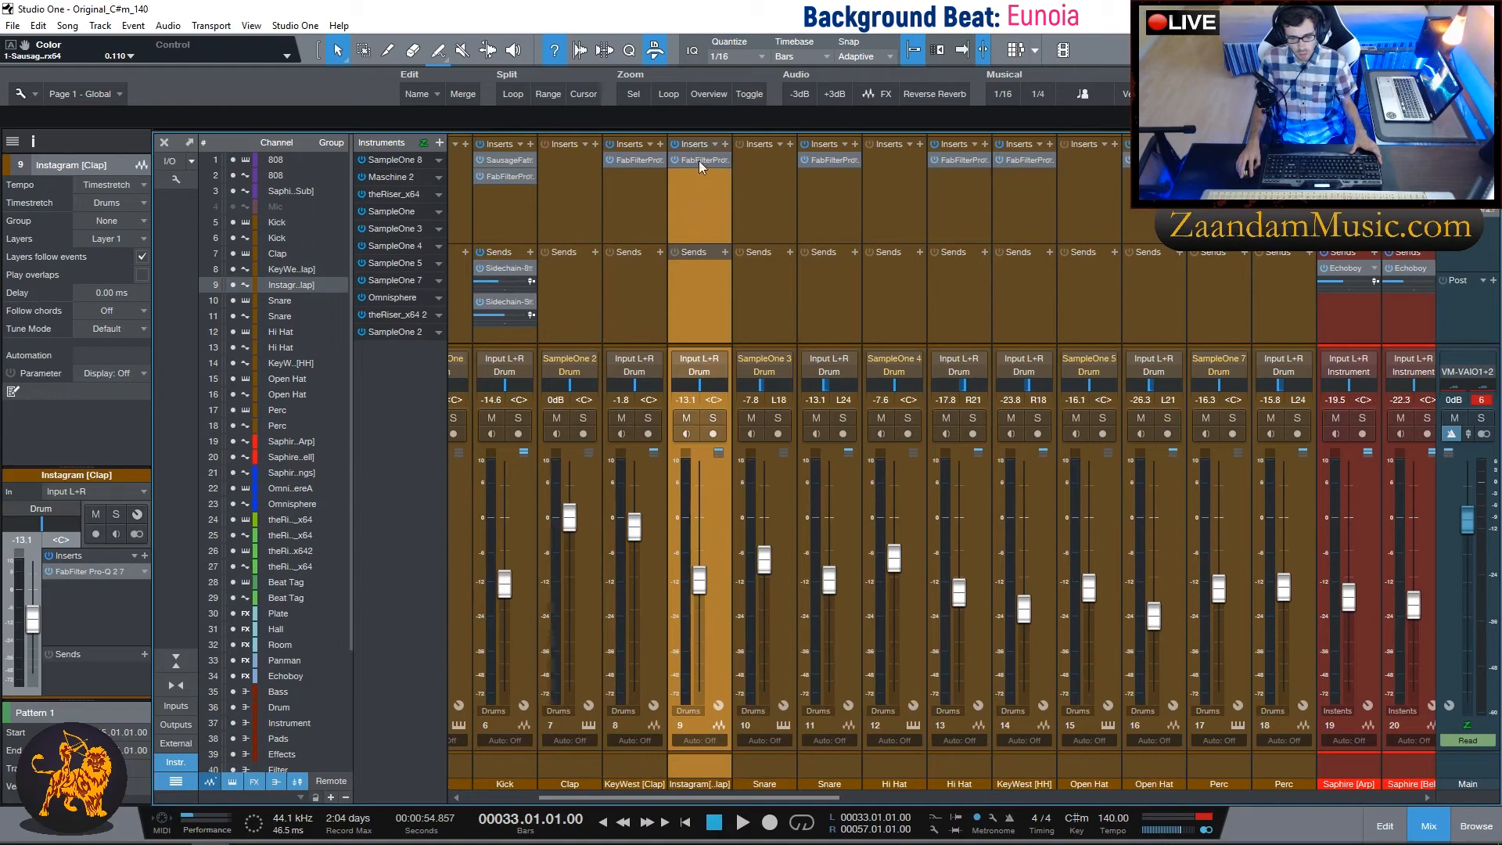
left_click(698, 160)
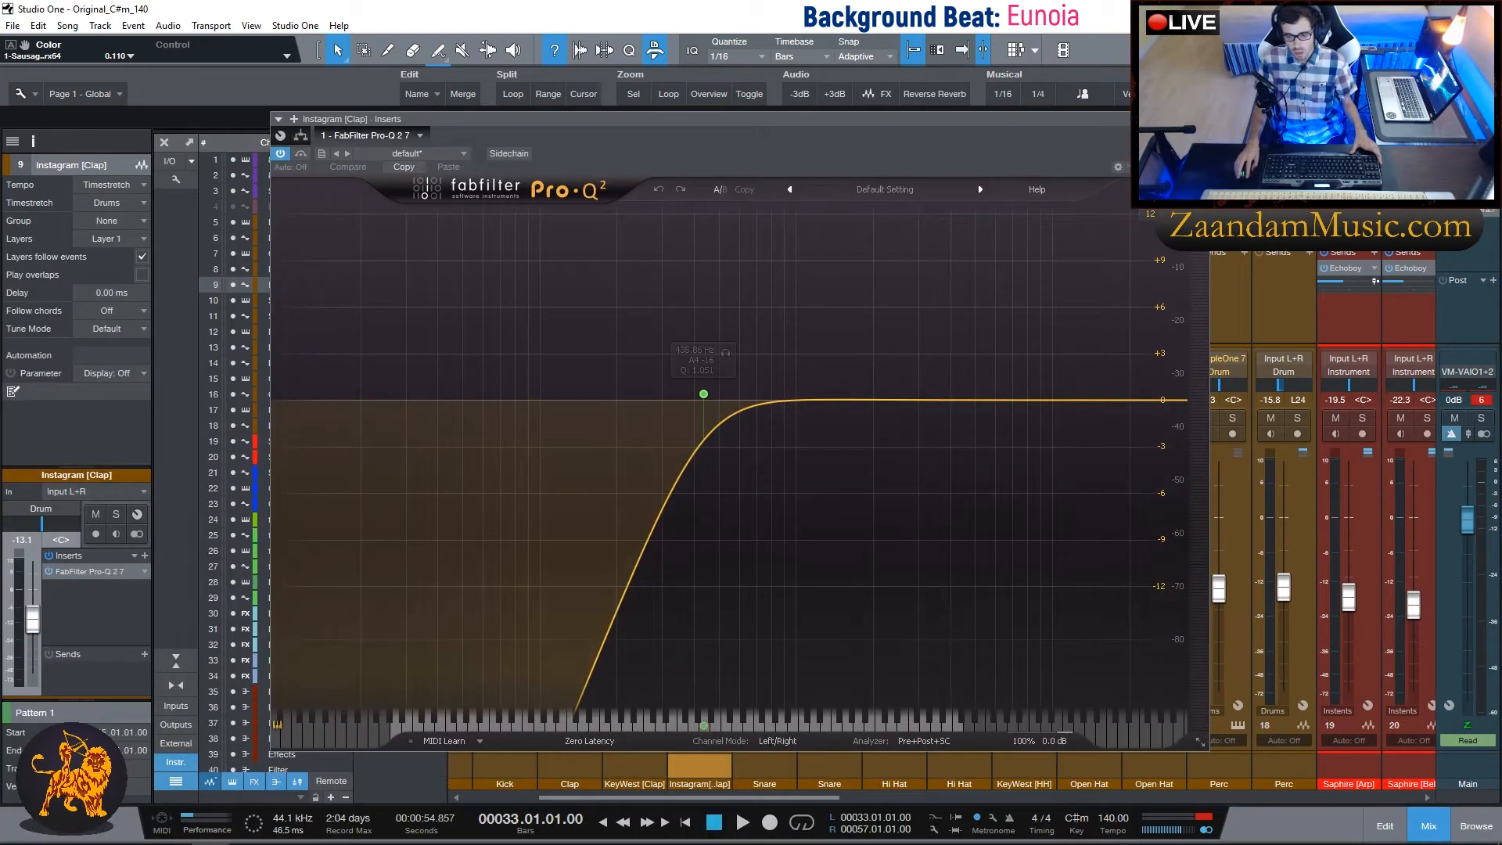
left_click(1200, 119)
Examine the FabFilter Pro-Q 2 curve and the panning on the Snare audio channel.
scroll(795, 219, "right", 5)
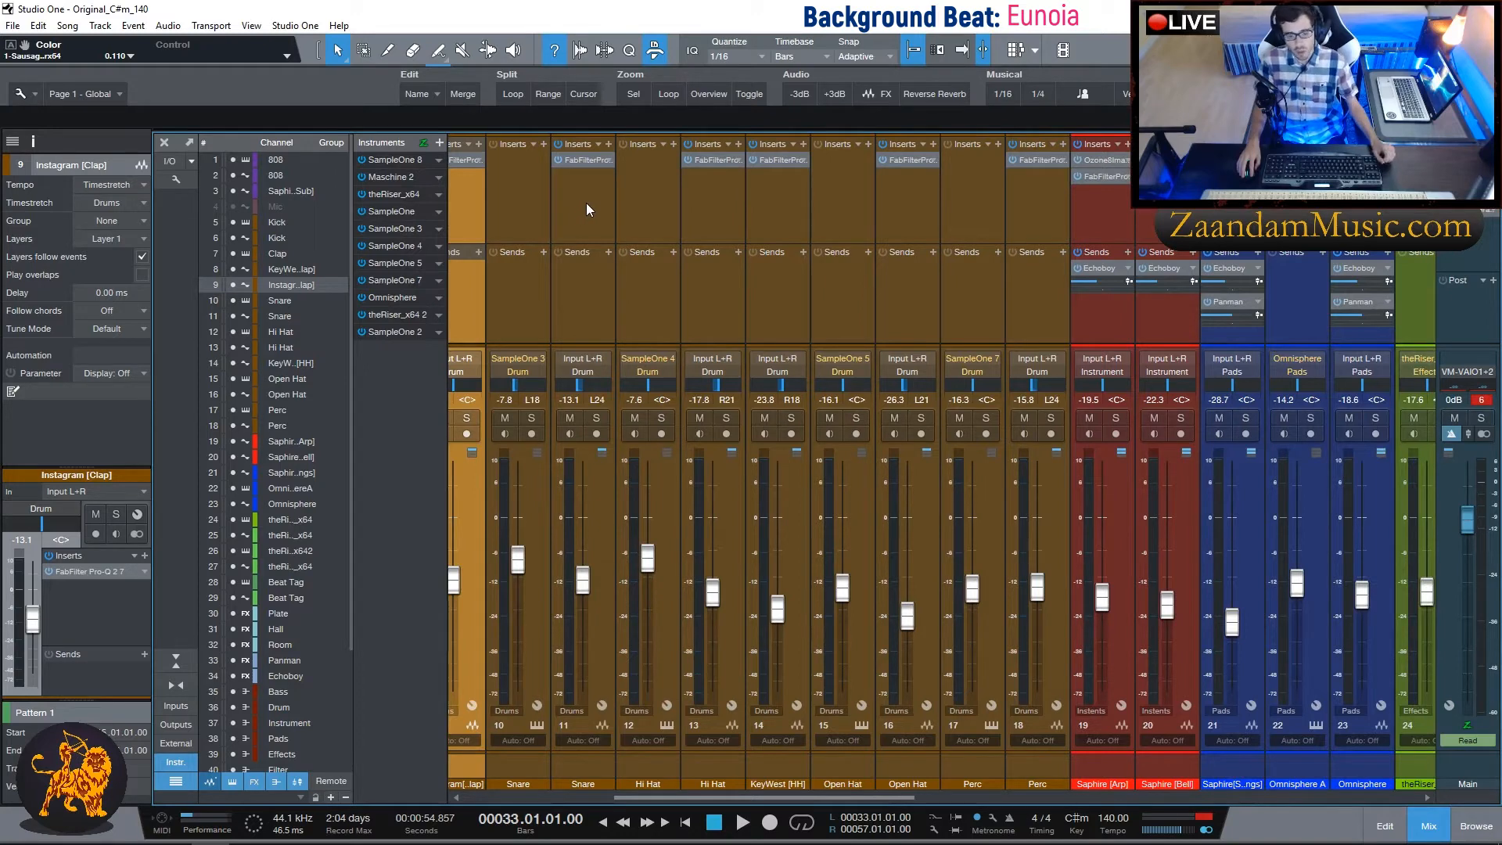
left_click(585, 205)
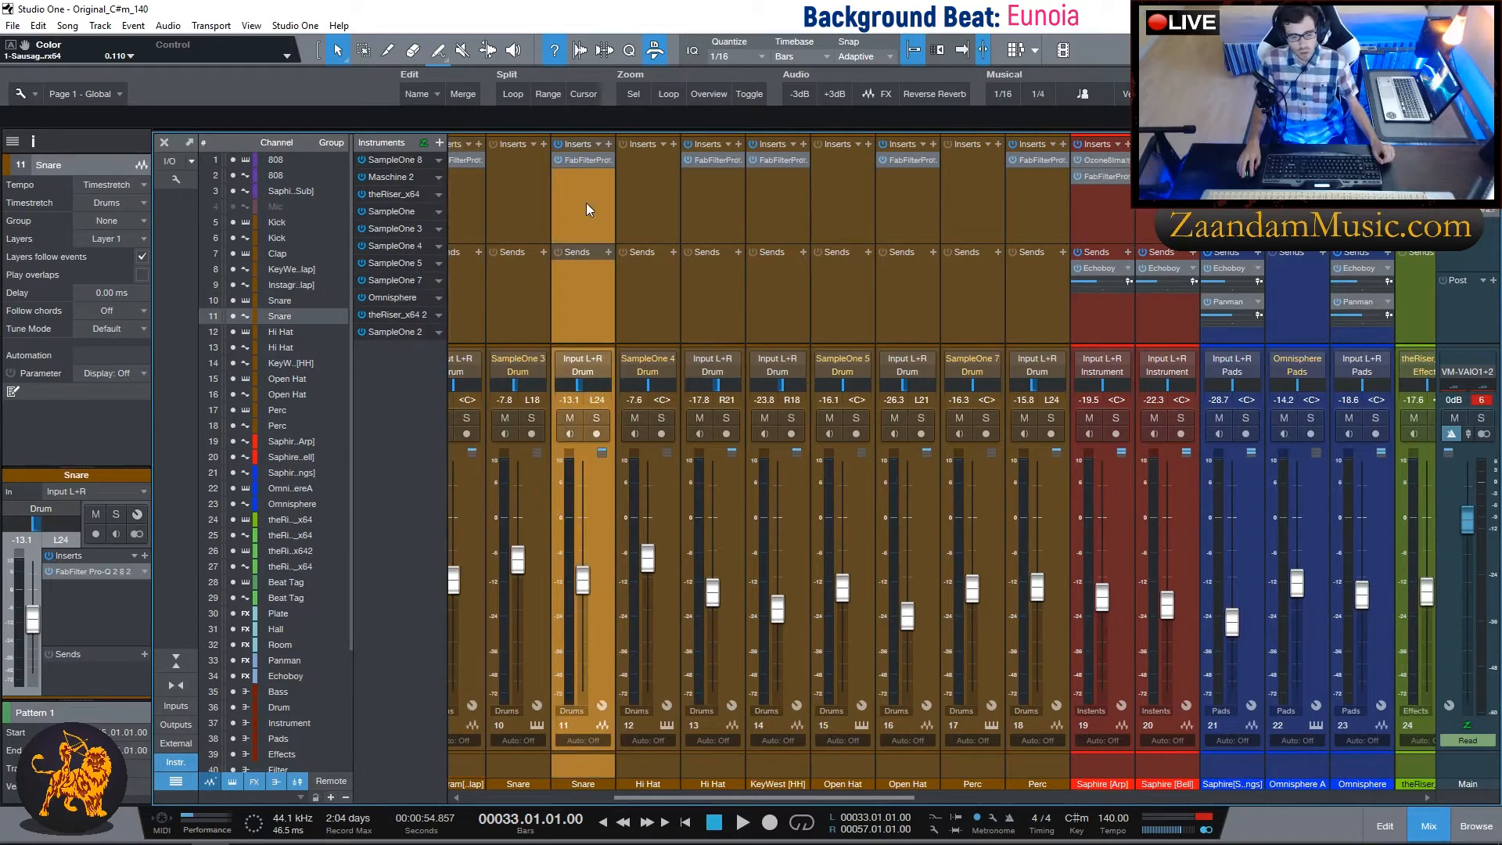
double_click(583, 160)
left_click_drag(516, 204, 850, 106)
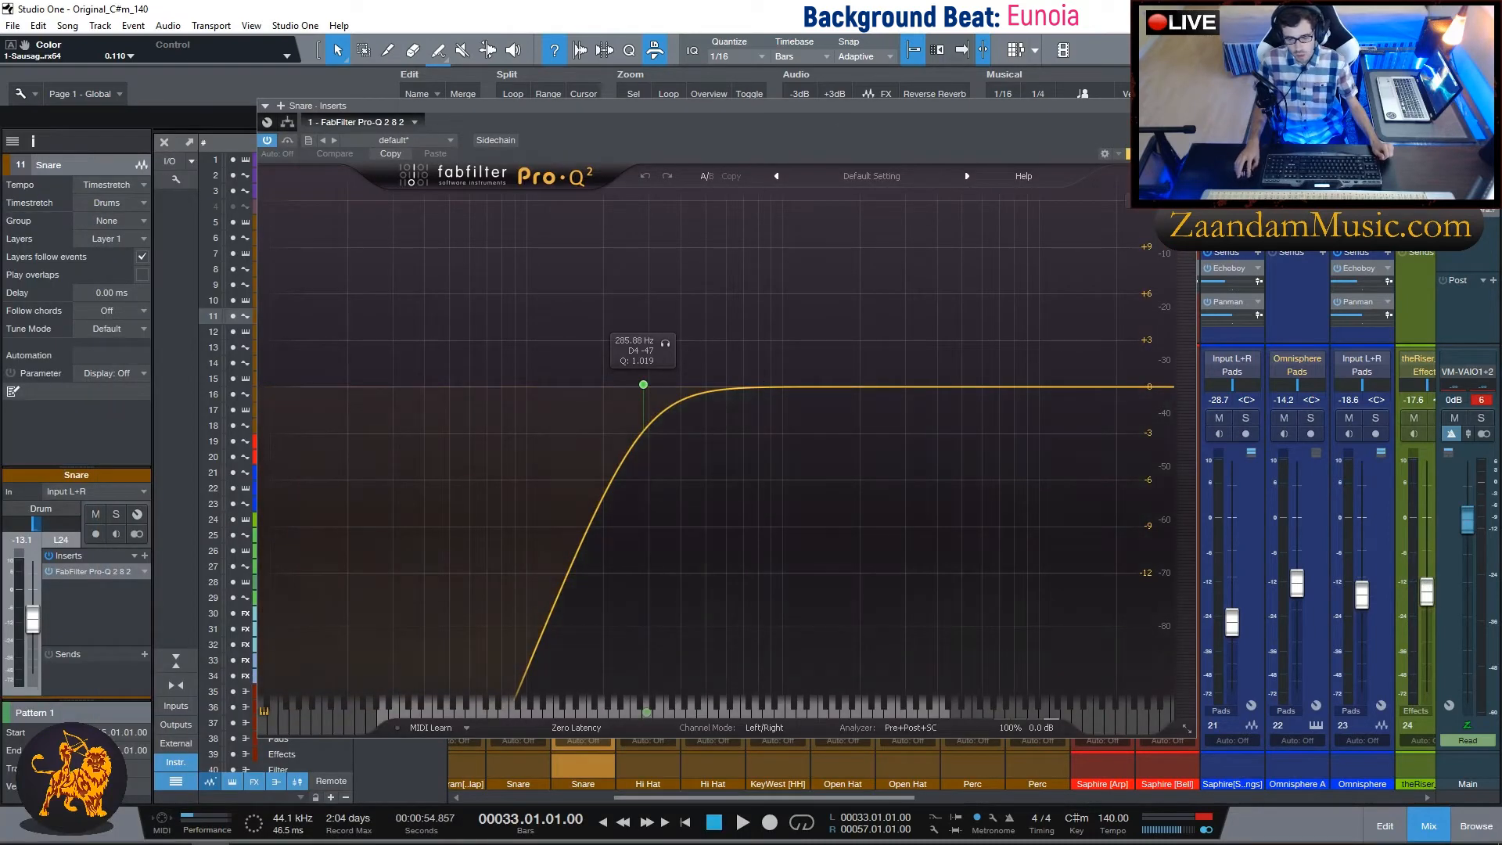
left_click(1187, 105)
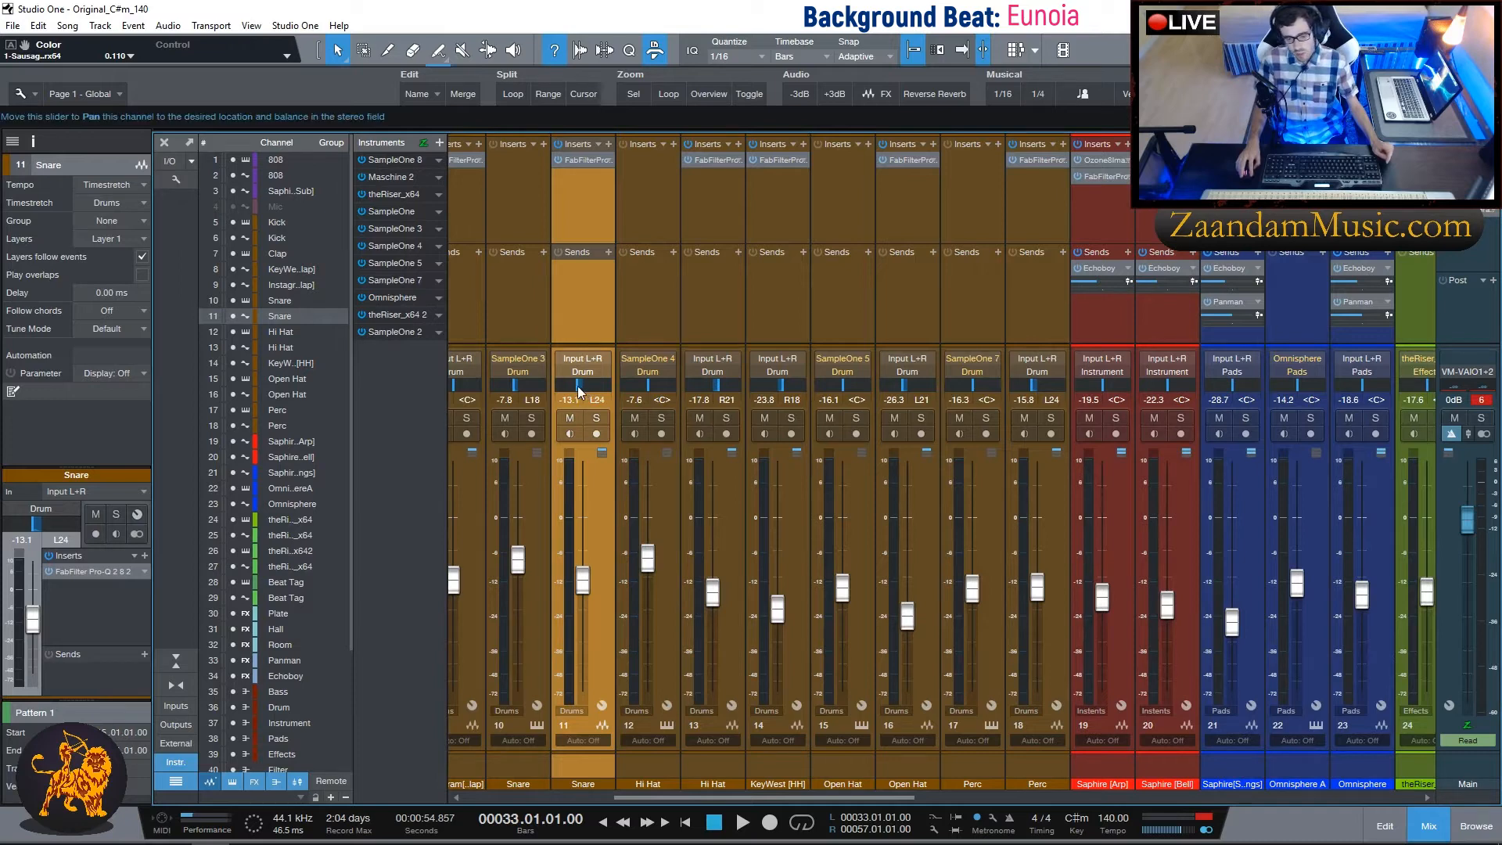
Examine the FabFilter Pro-Q 2 curves on the Hi Hat audio and KeyWest [HH] channels.
left_click(721, 202)
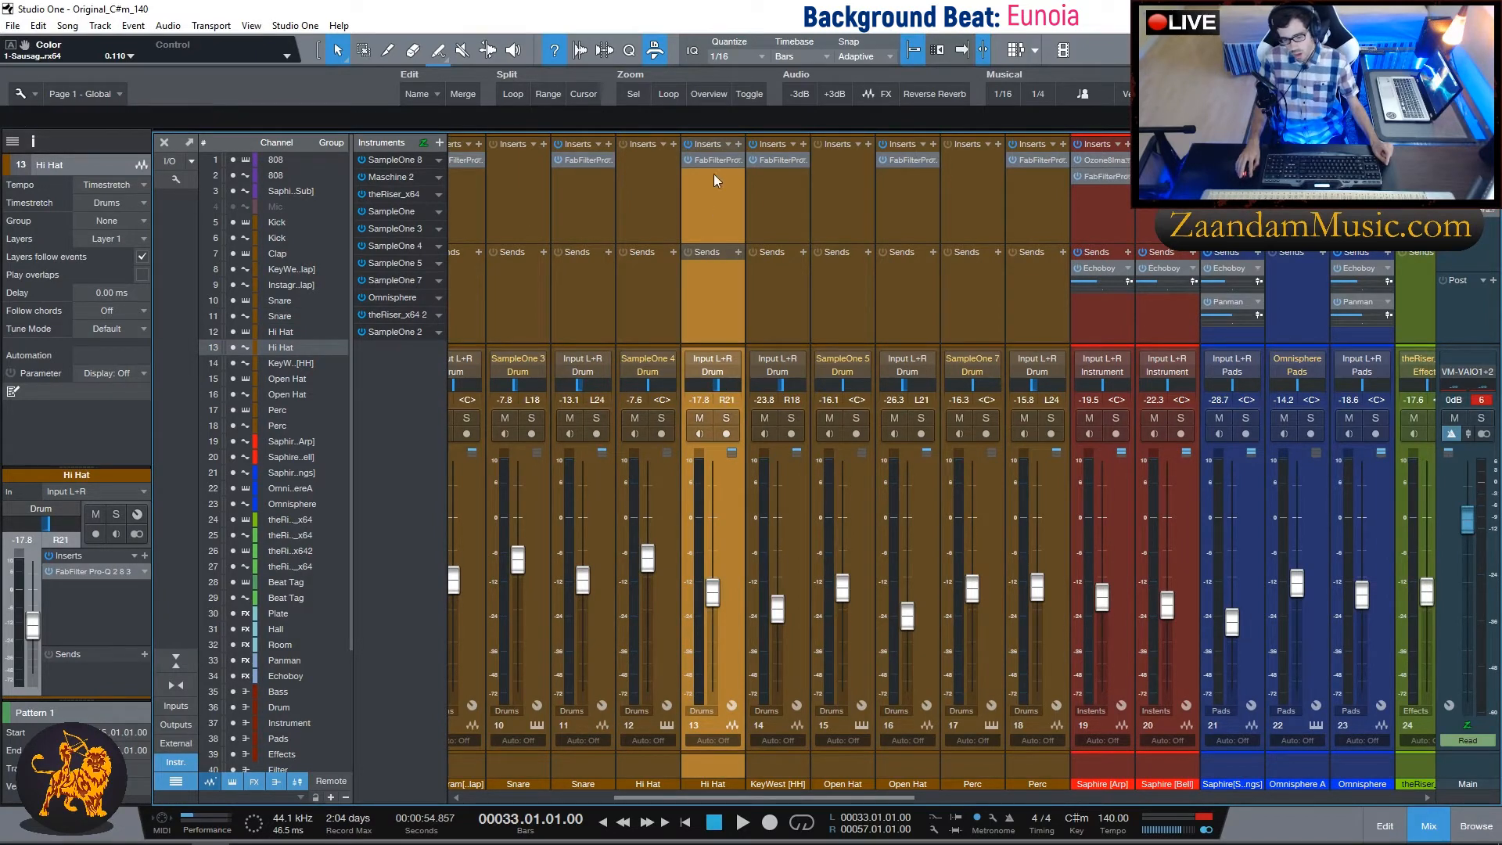
left_click_drag(0, 188, 895, 90)
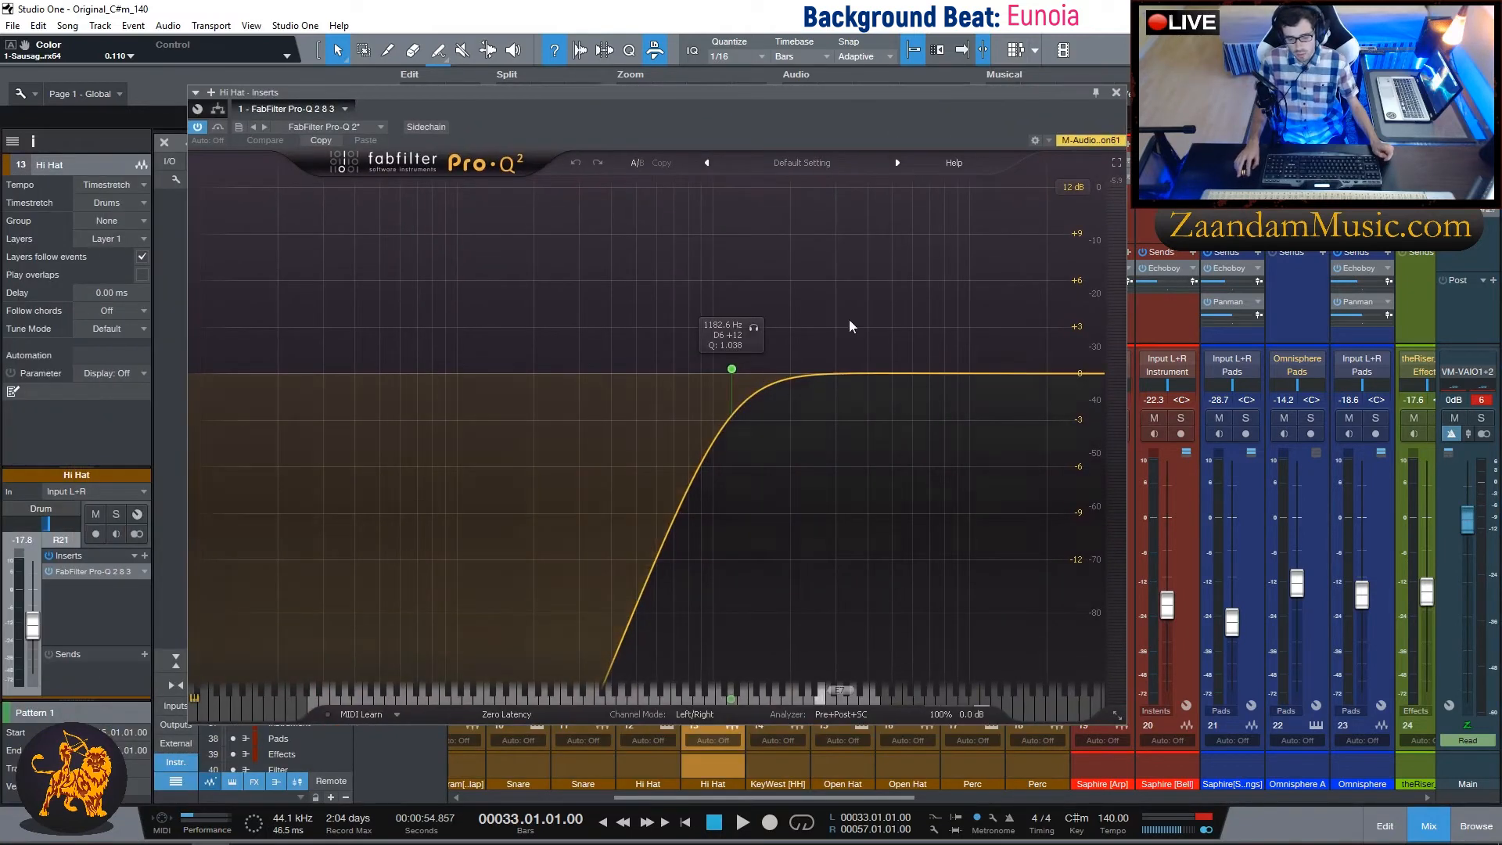
left_click(1117, 91)
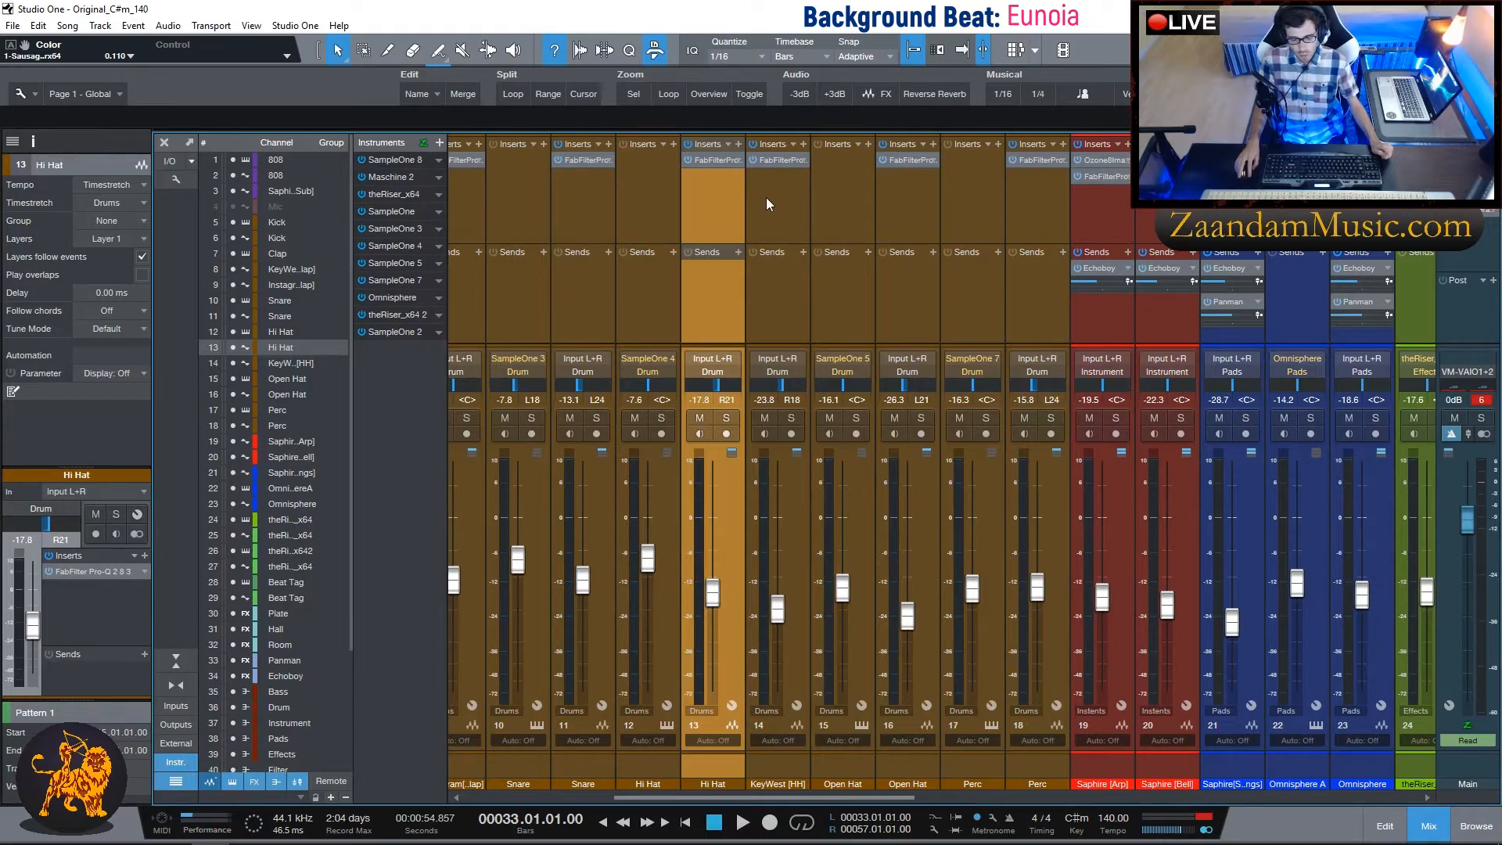
left_click(767, 197)
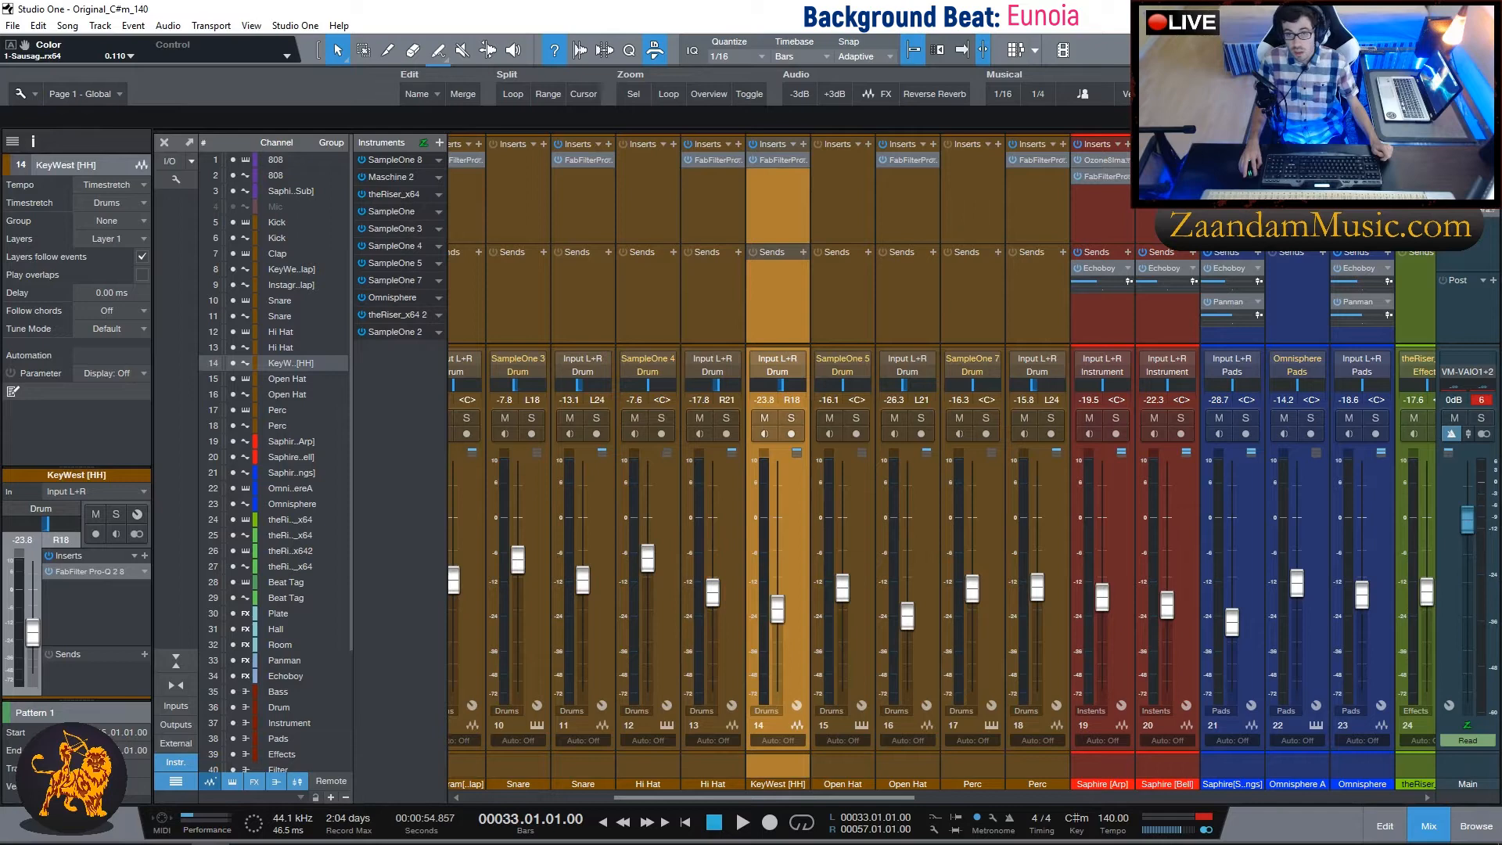
double_click(772, 161)
left_click_drag(557, 213, 811, 157)
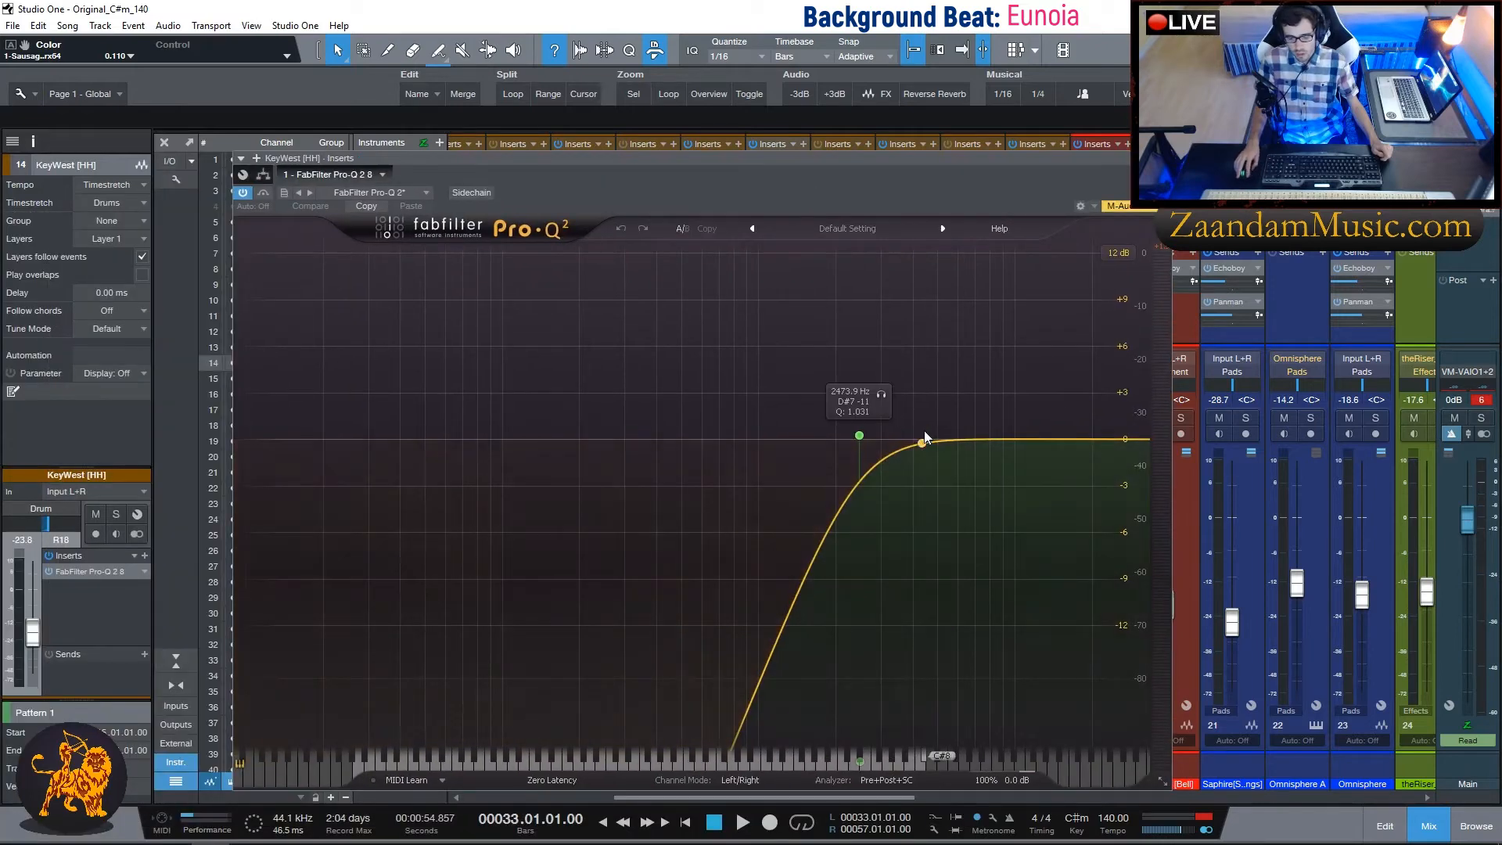
left_click(1164, 158)
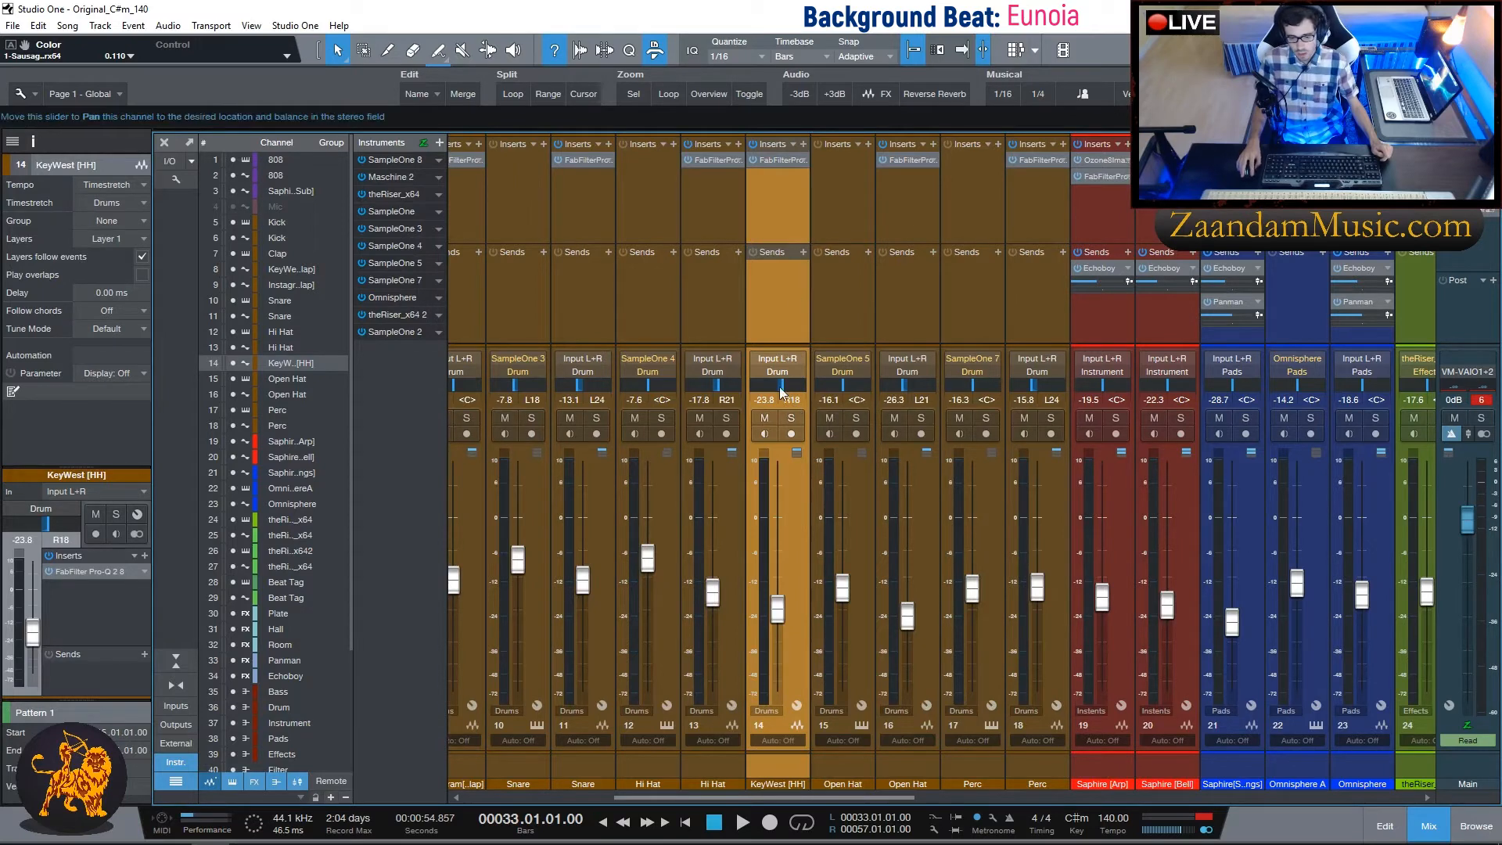
Review the Open Hat channels' panning and examine the FabFilter Pro-Q 2 curve on the Perc audio channel.
left_click(830, 205)
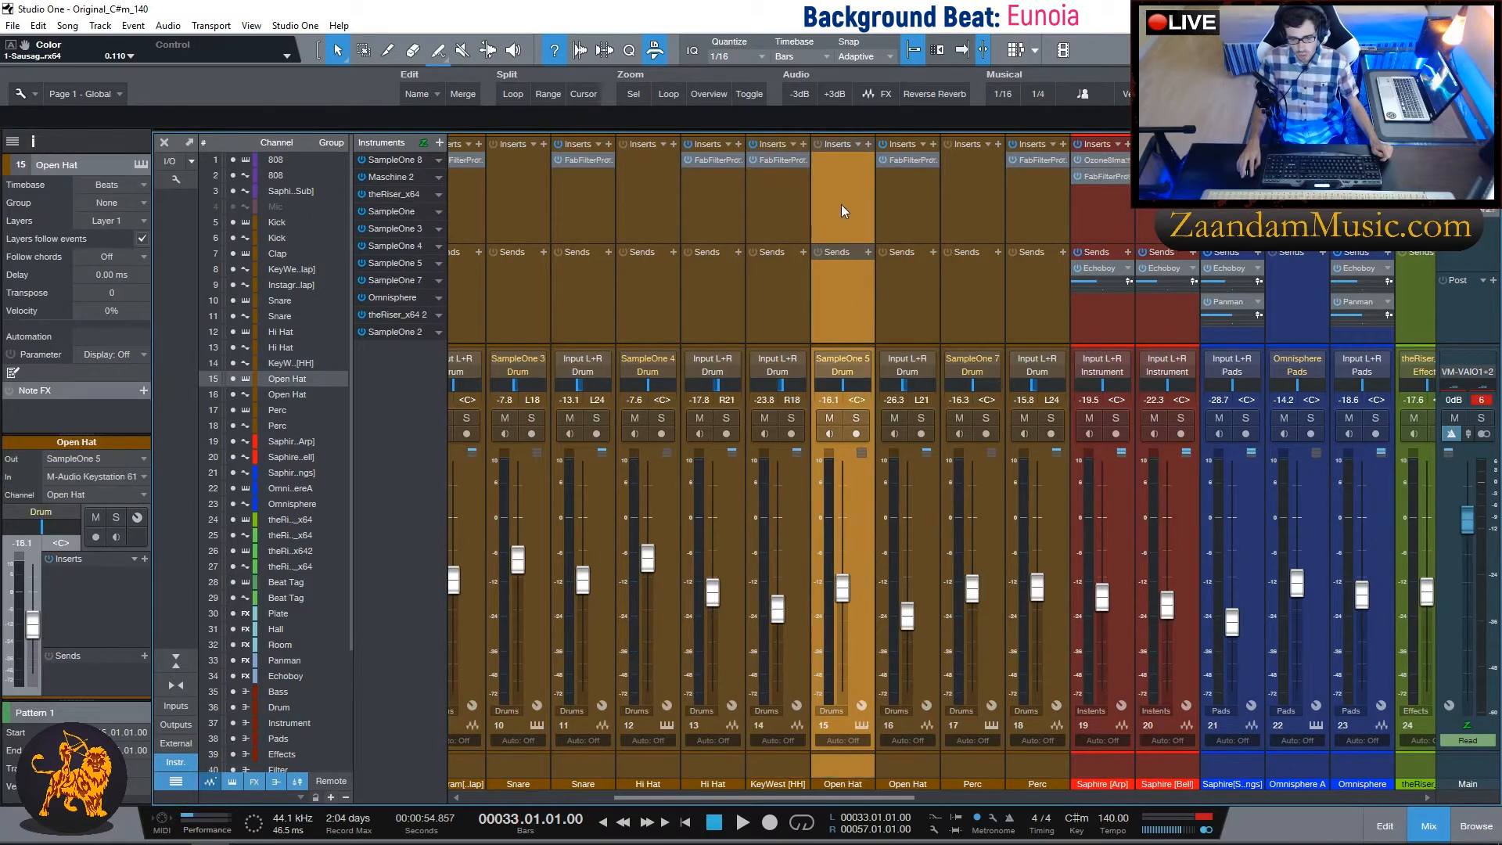
left_click(908, 203)
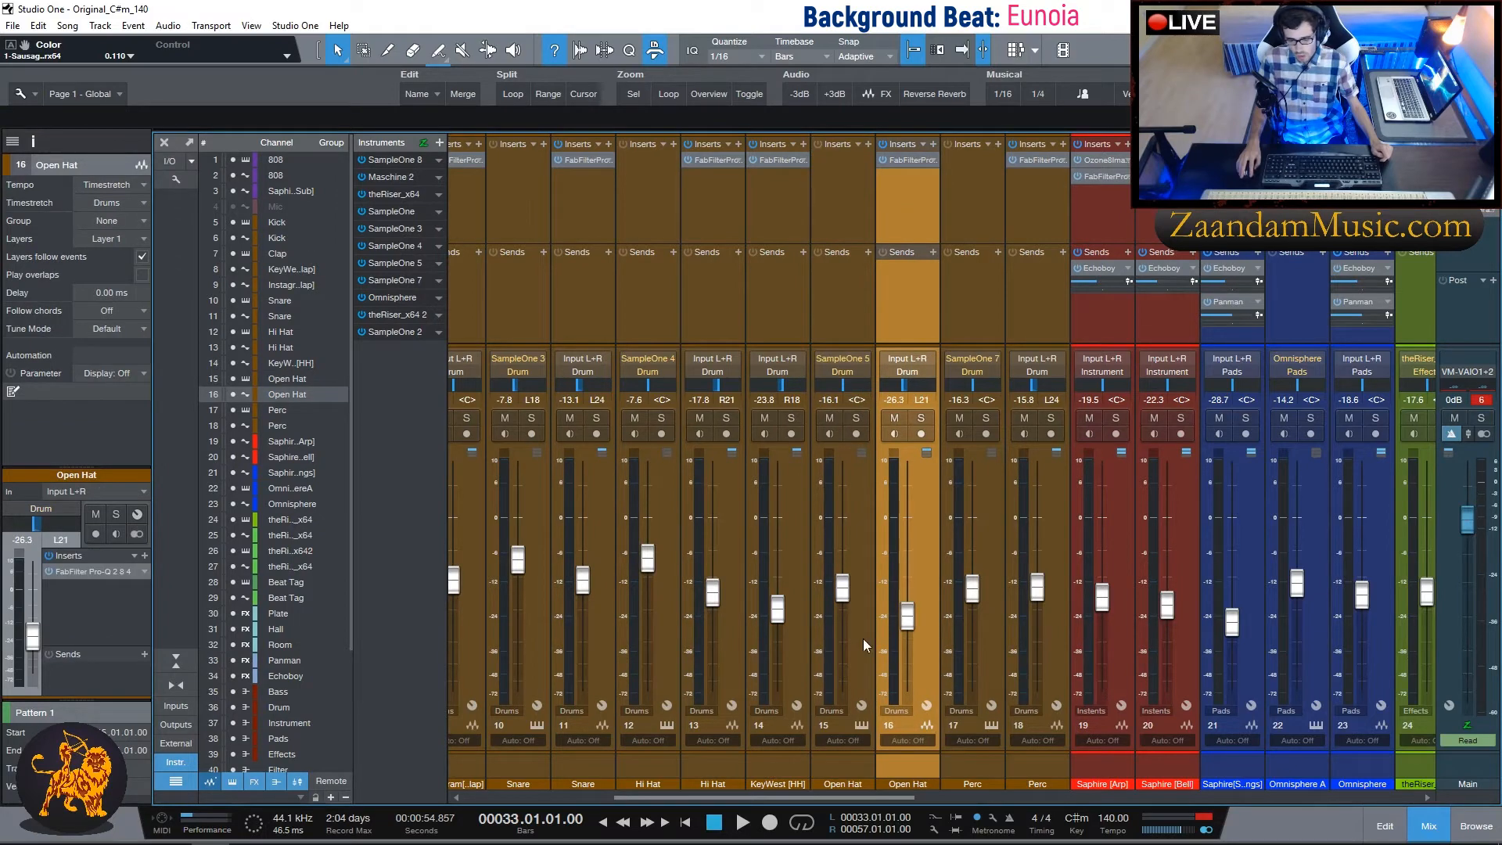
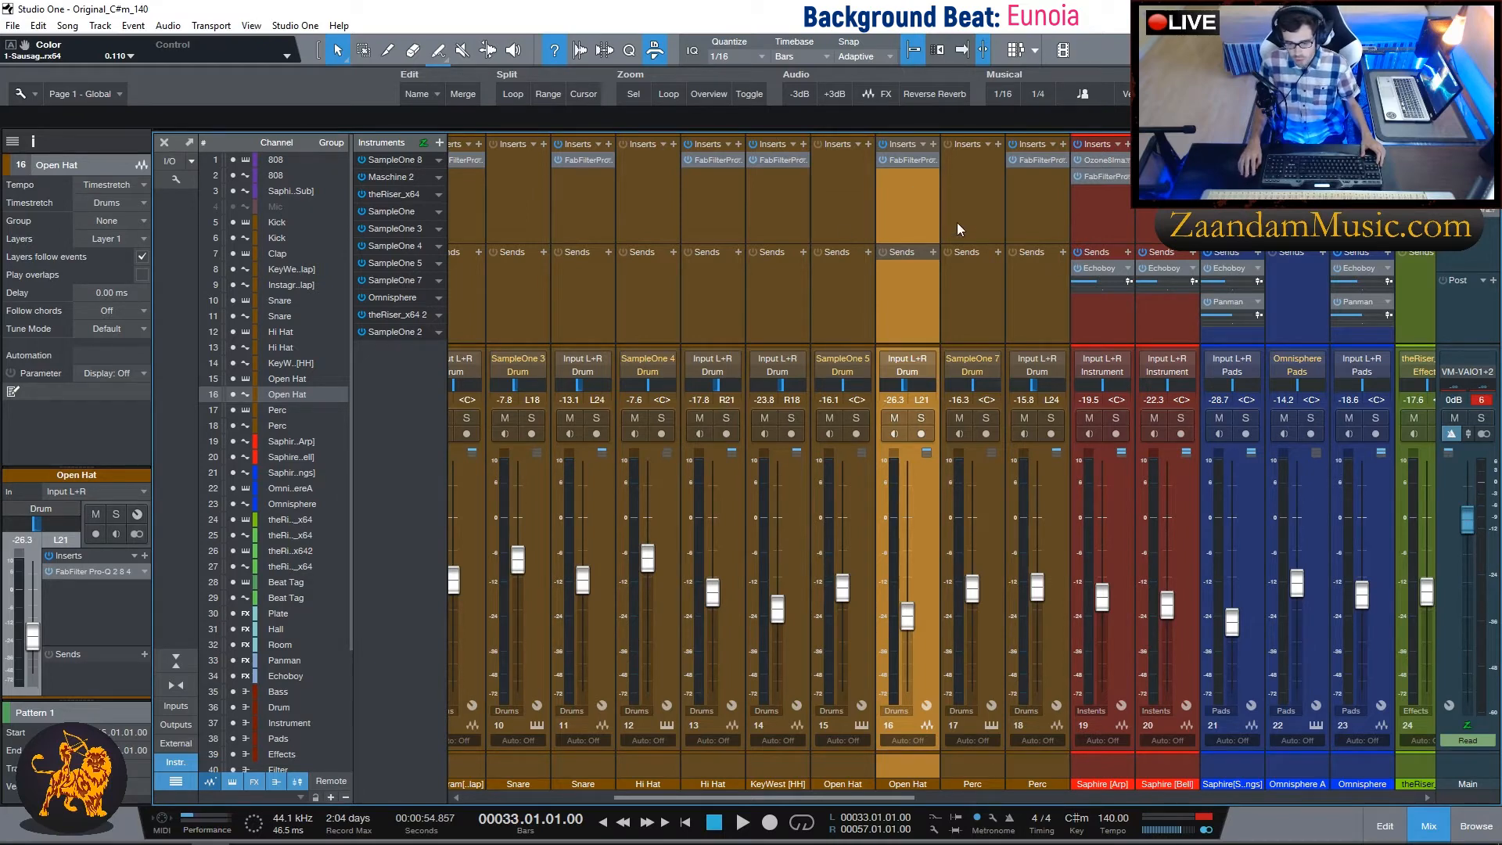
scroll(954, 225, "right", 1)
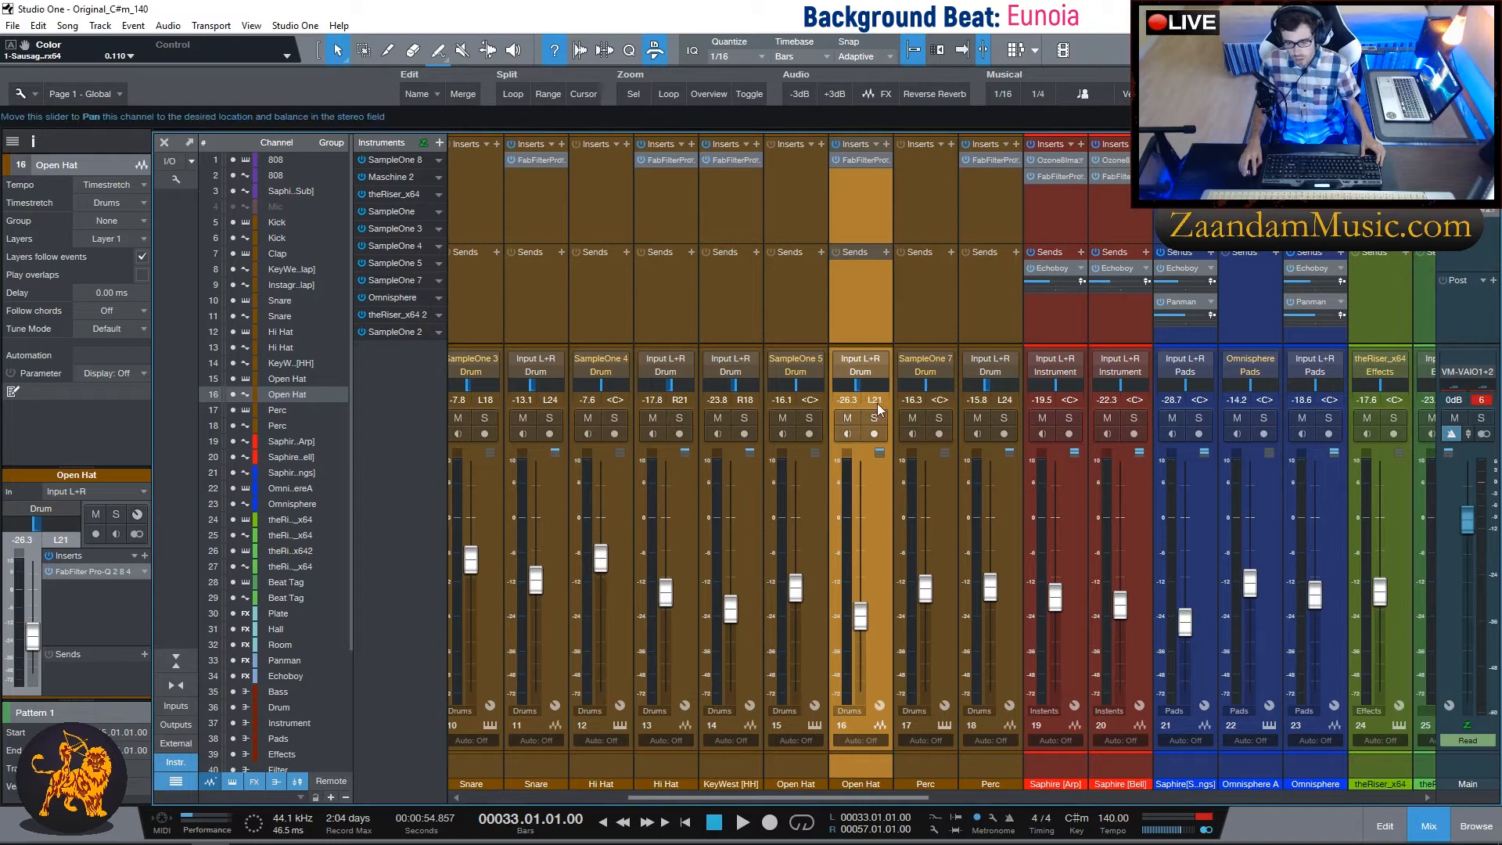
scroll(913, 213, "right", 2)
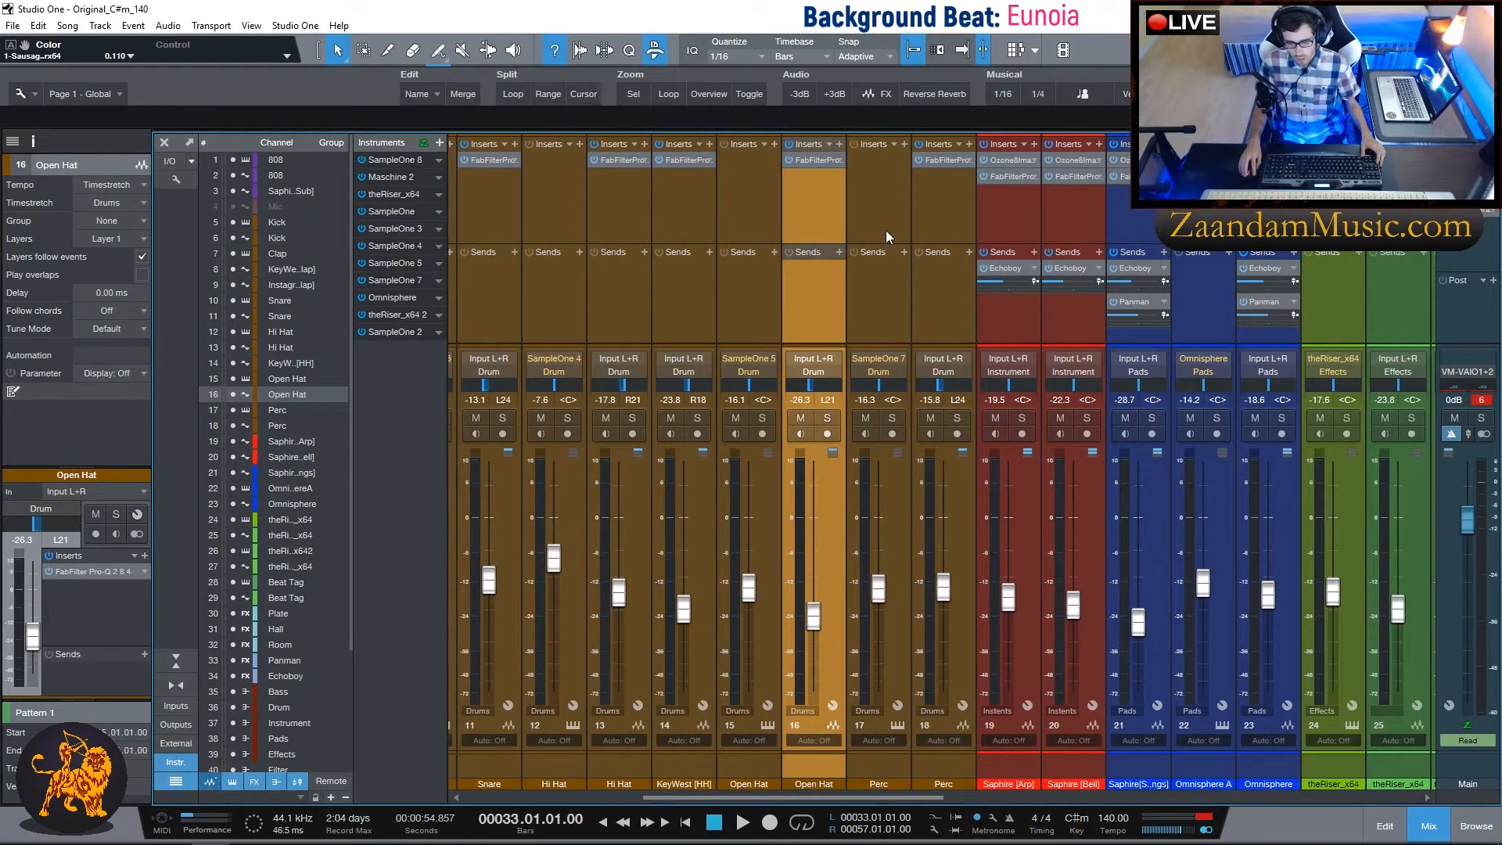
scroll(884, 232, "right", 1)
left_click(908, 175)
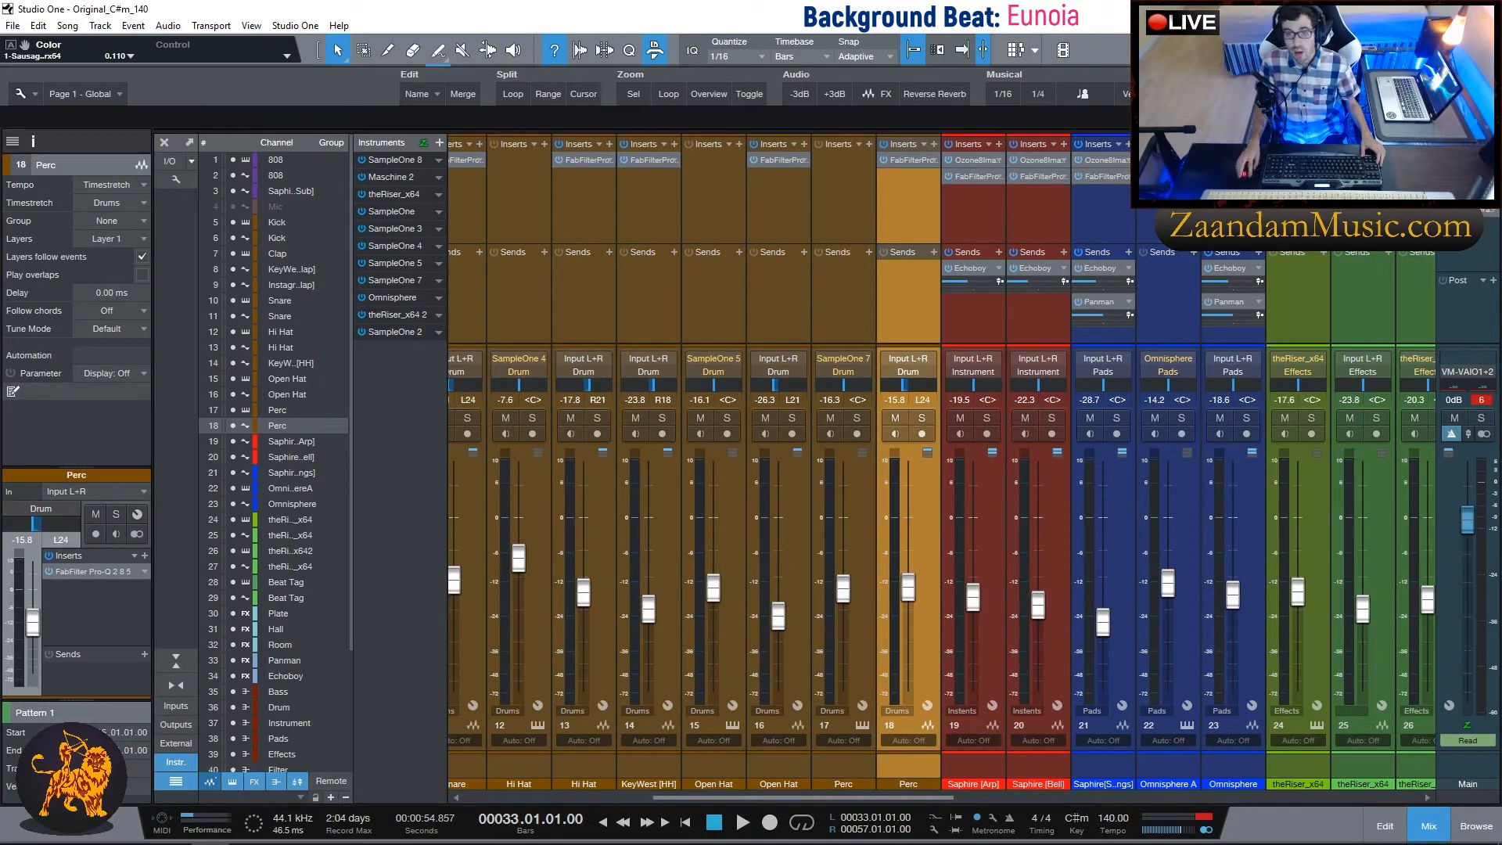
left_click_drag(2, 149, 949, 88)
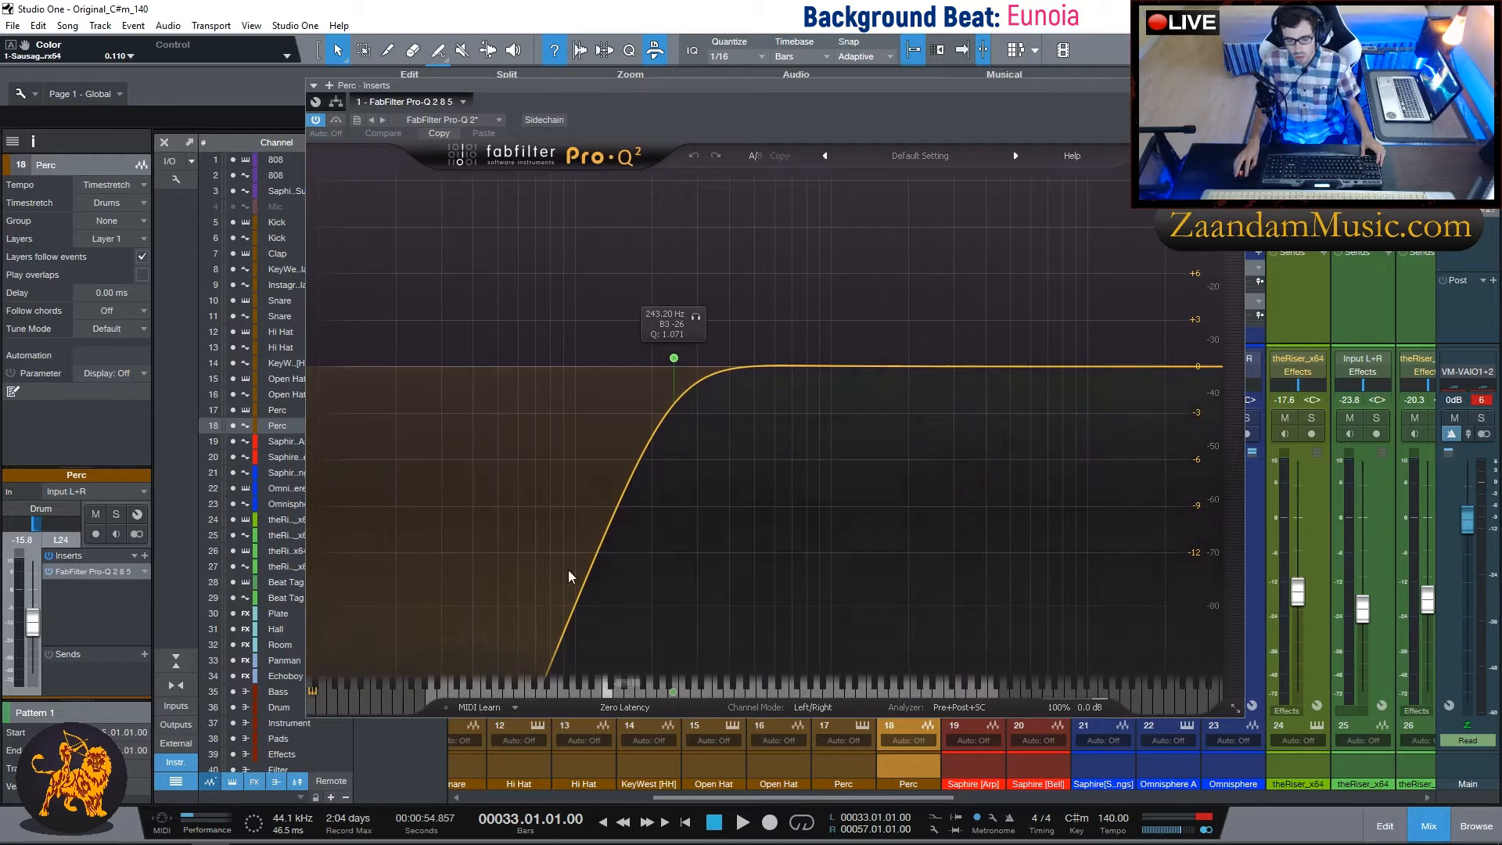
left_click(1236, 85)
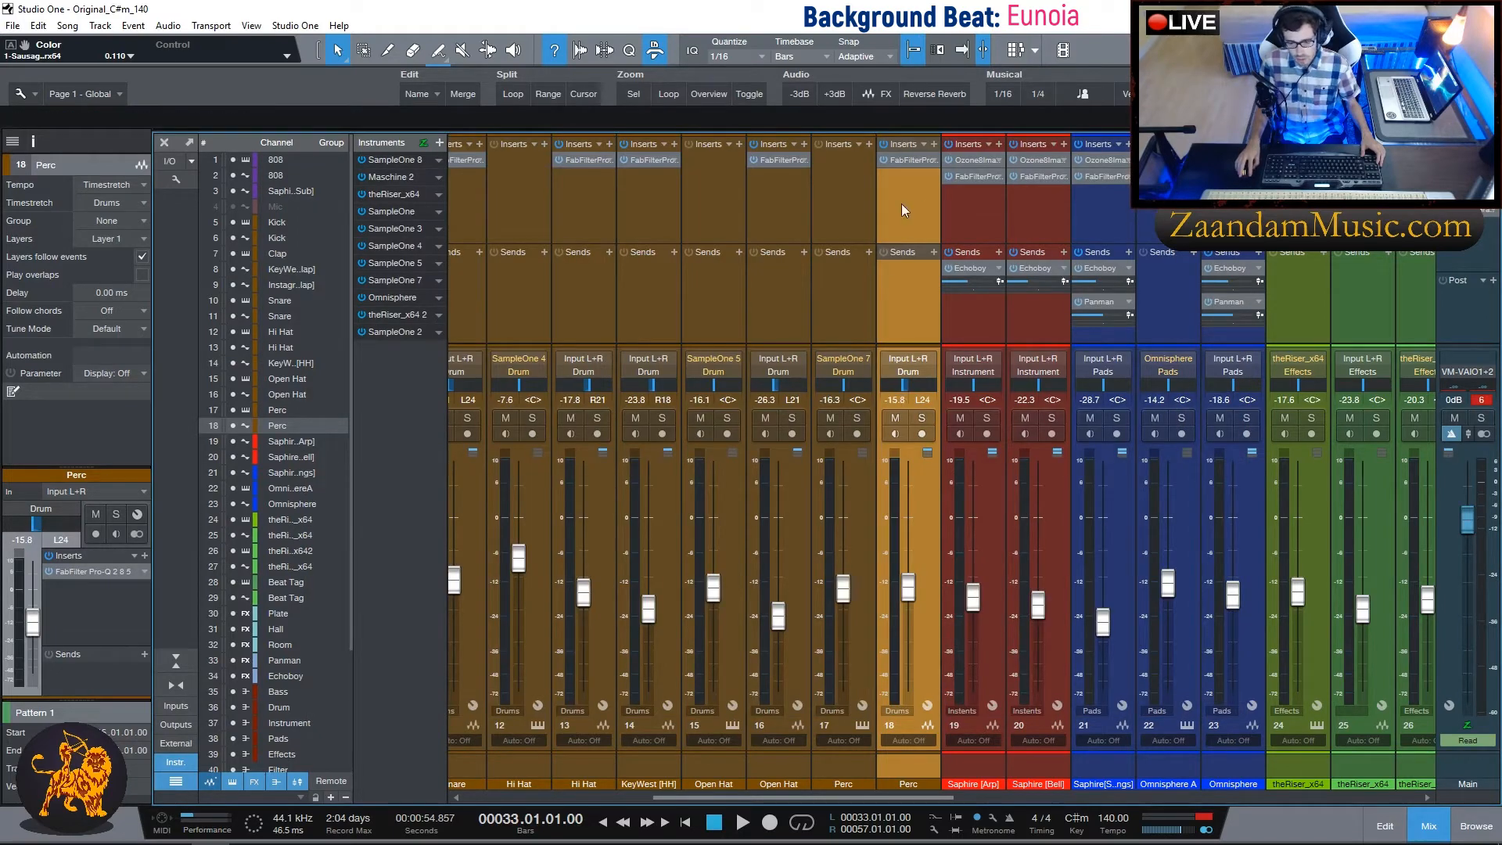
Examine the FabFilter Pro-Q 2 curve on the Saphire [Arp] channel.
scroll(890, 224, "right", 5)
scroll(791, 225, "right", 1)
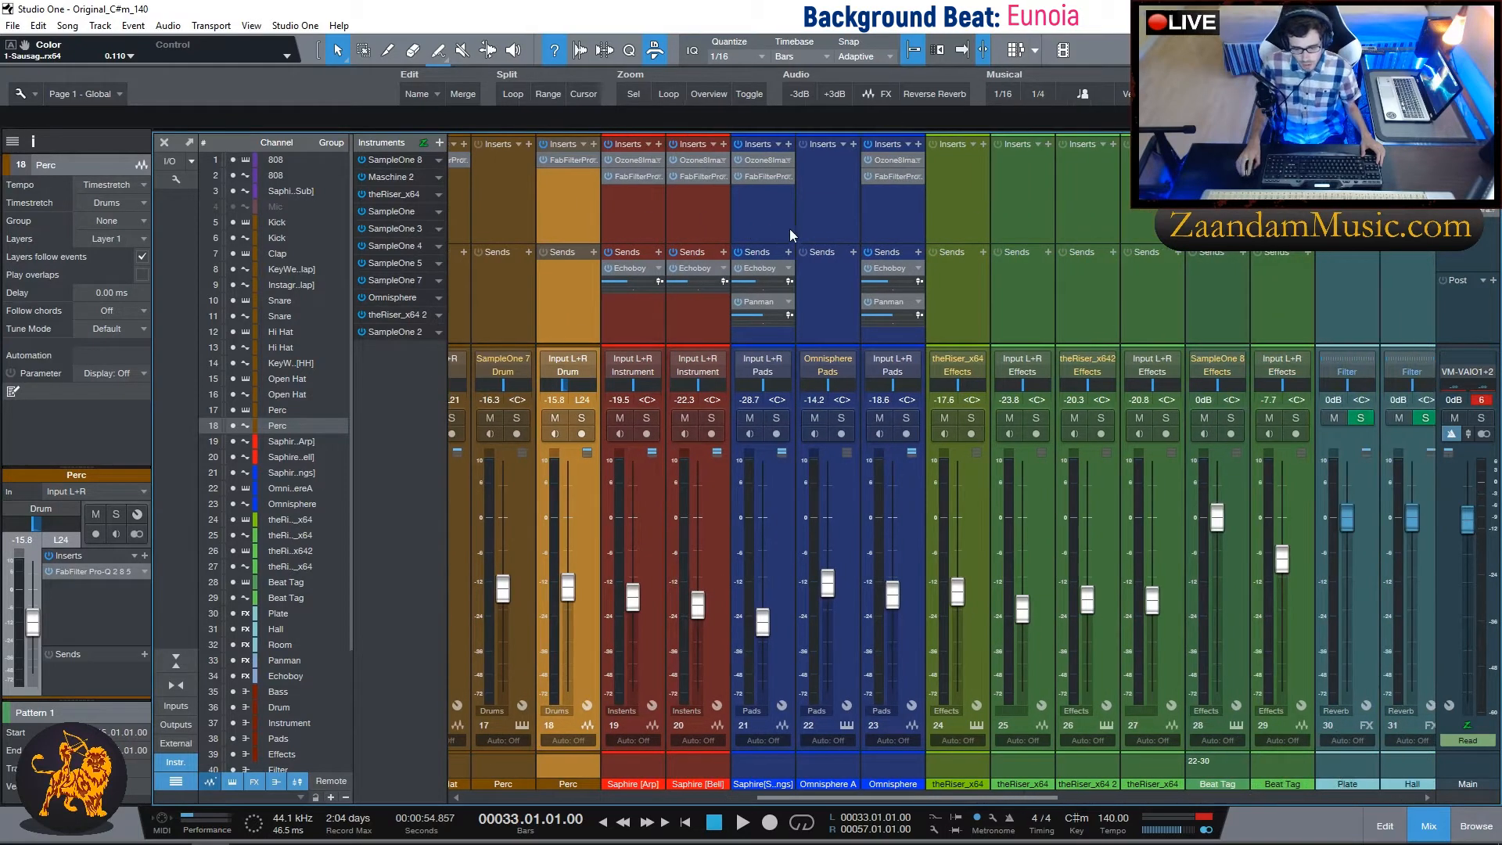
left_click(637, 221)
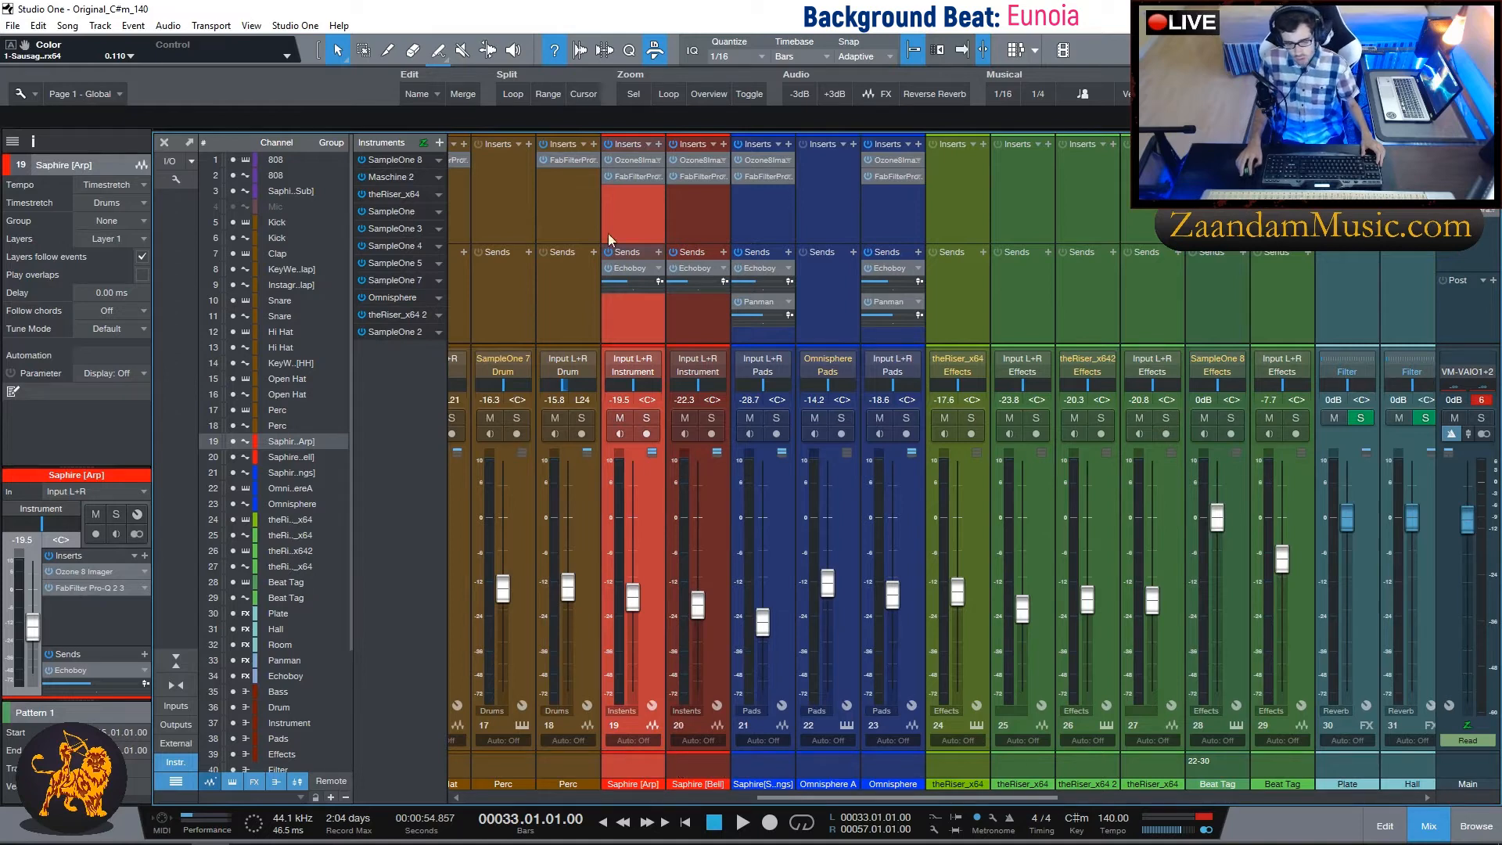
left_click(629, 175)
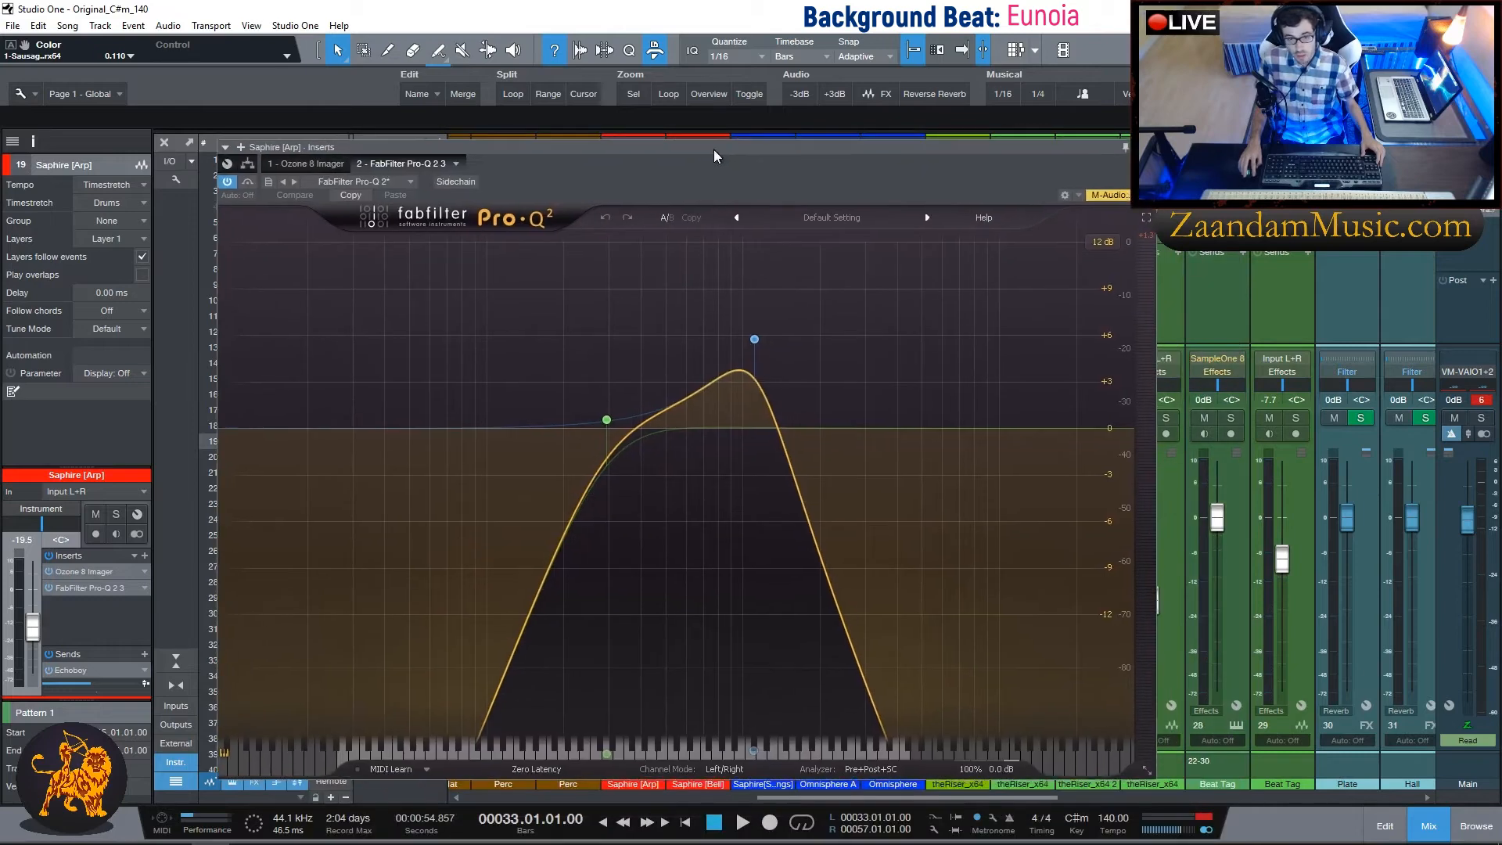
left_click_drag(713, 150, 708, 152)
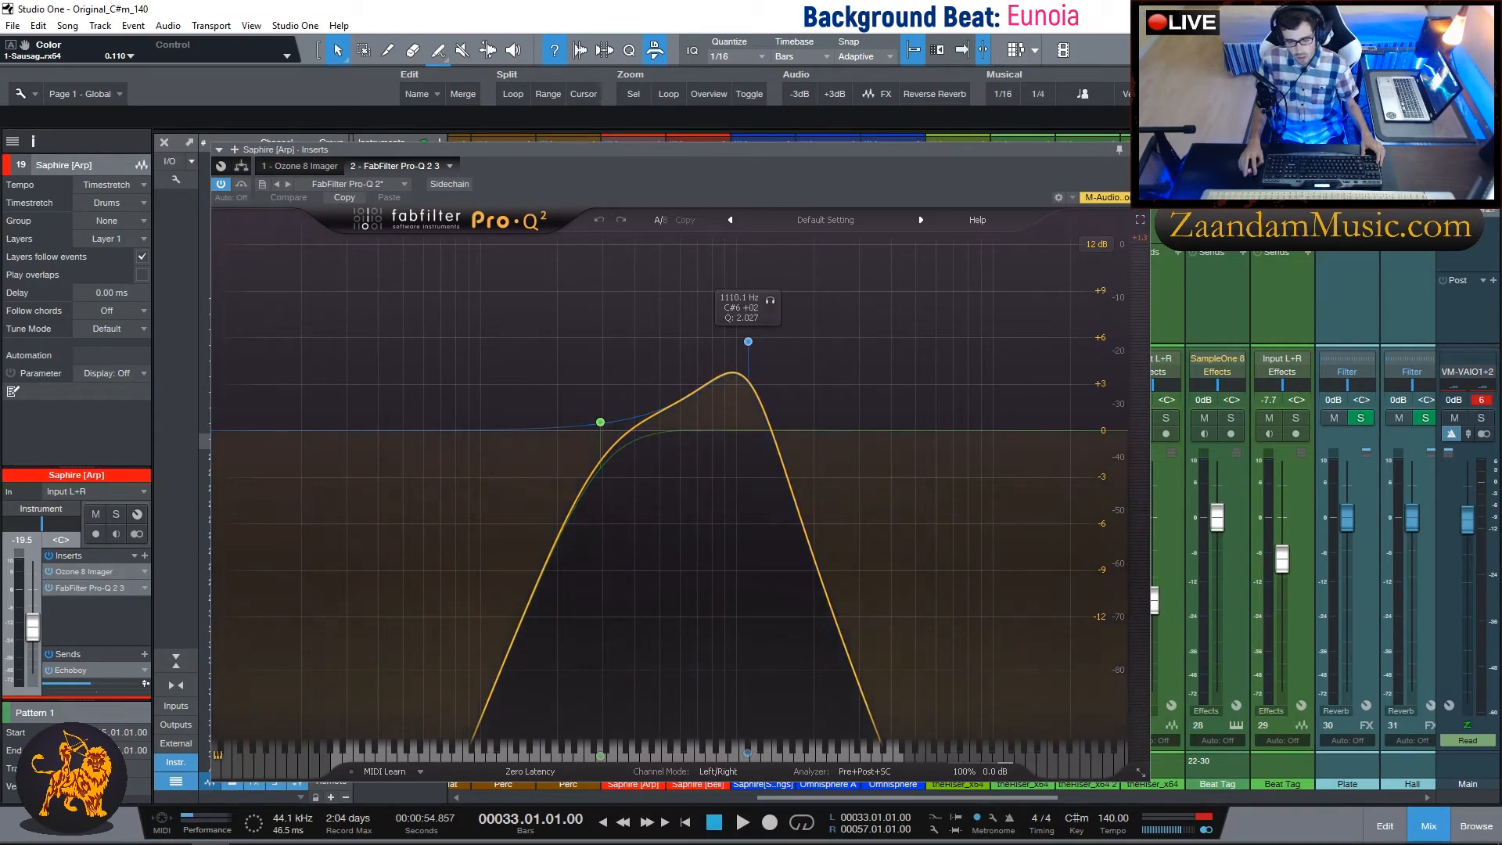
key("Escape")
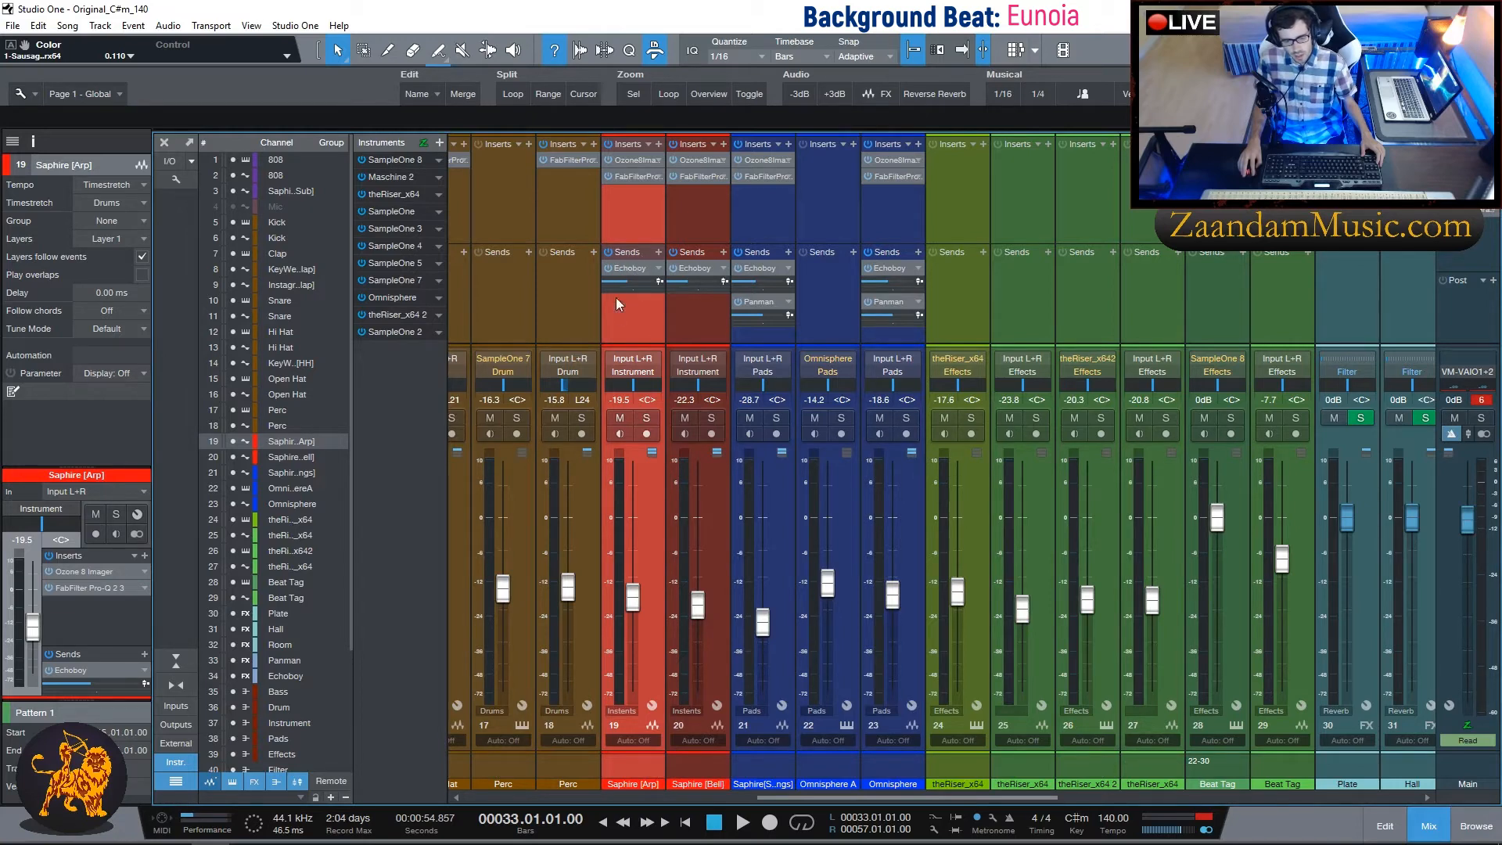
Examine the EchoBoy delay settings on the Echoboy effects channel.
scroll(1030, 205, "right", 5)
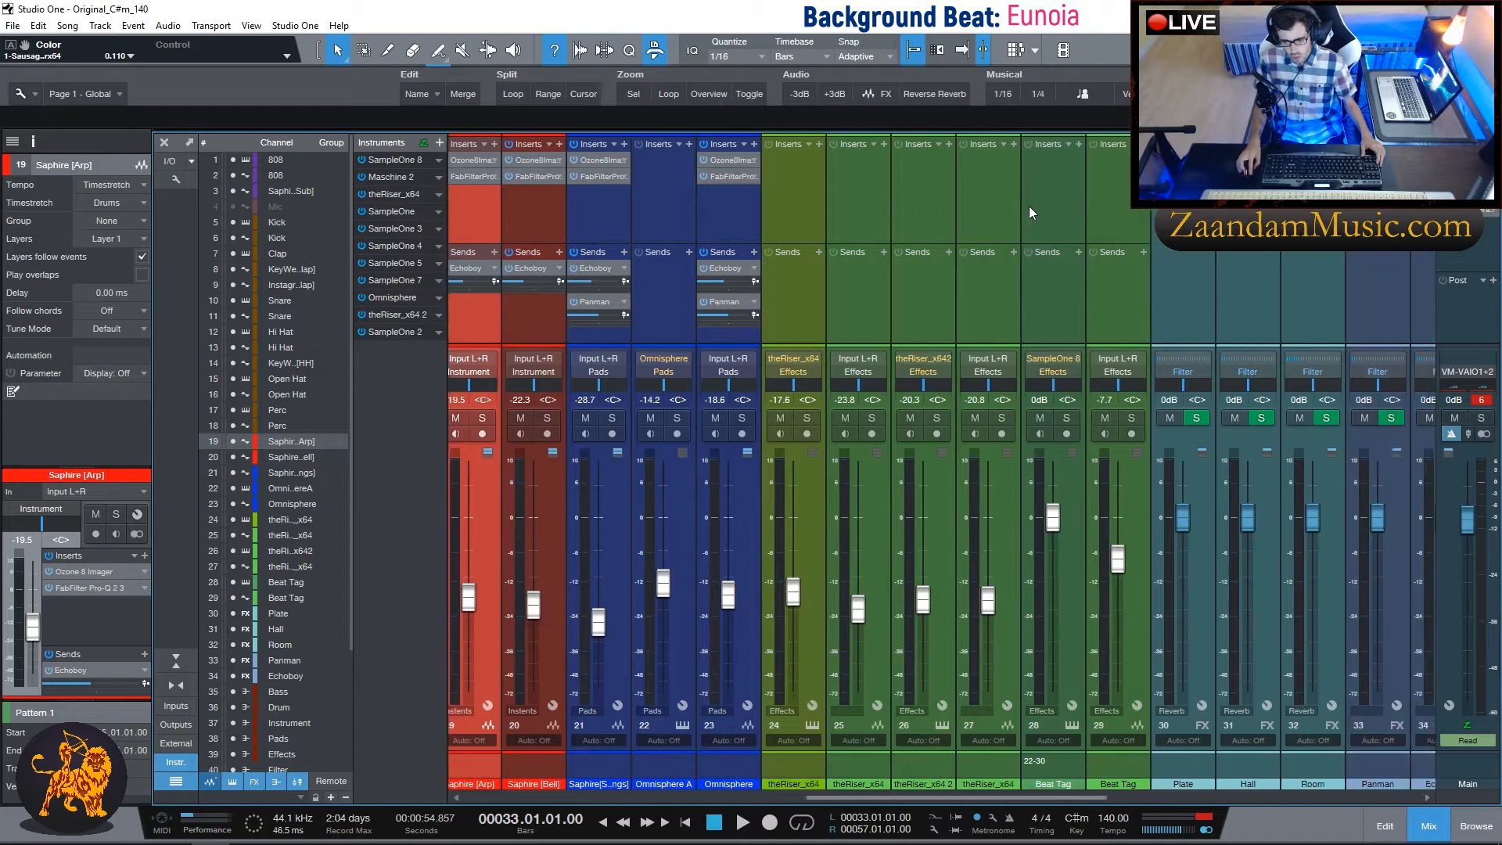
scroll(1040, 232, "right", 5)
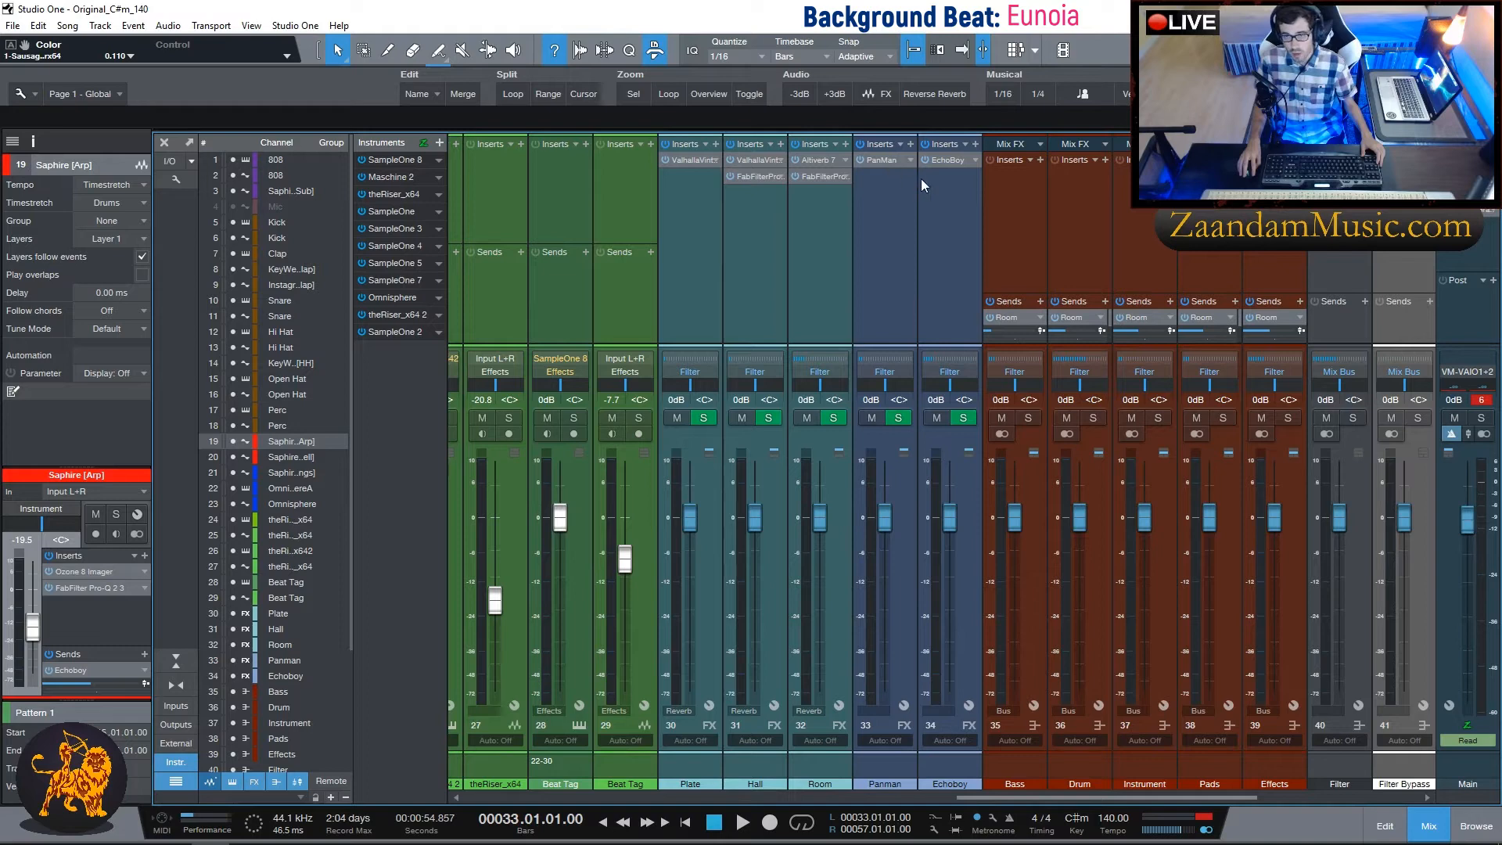
double_click(947, 160)
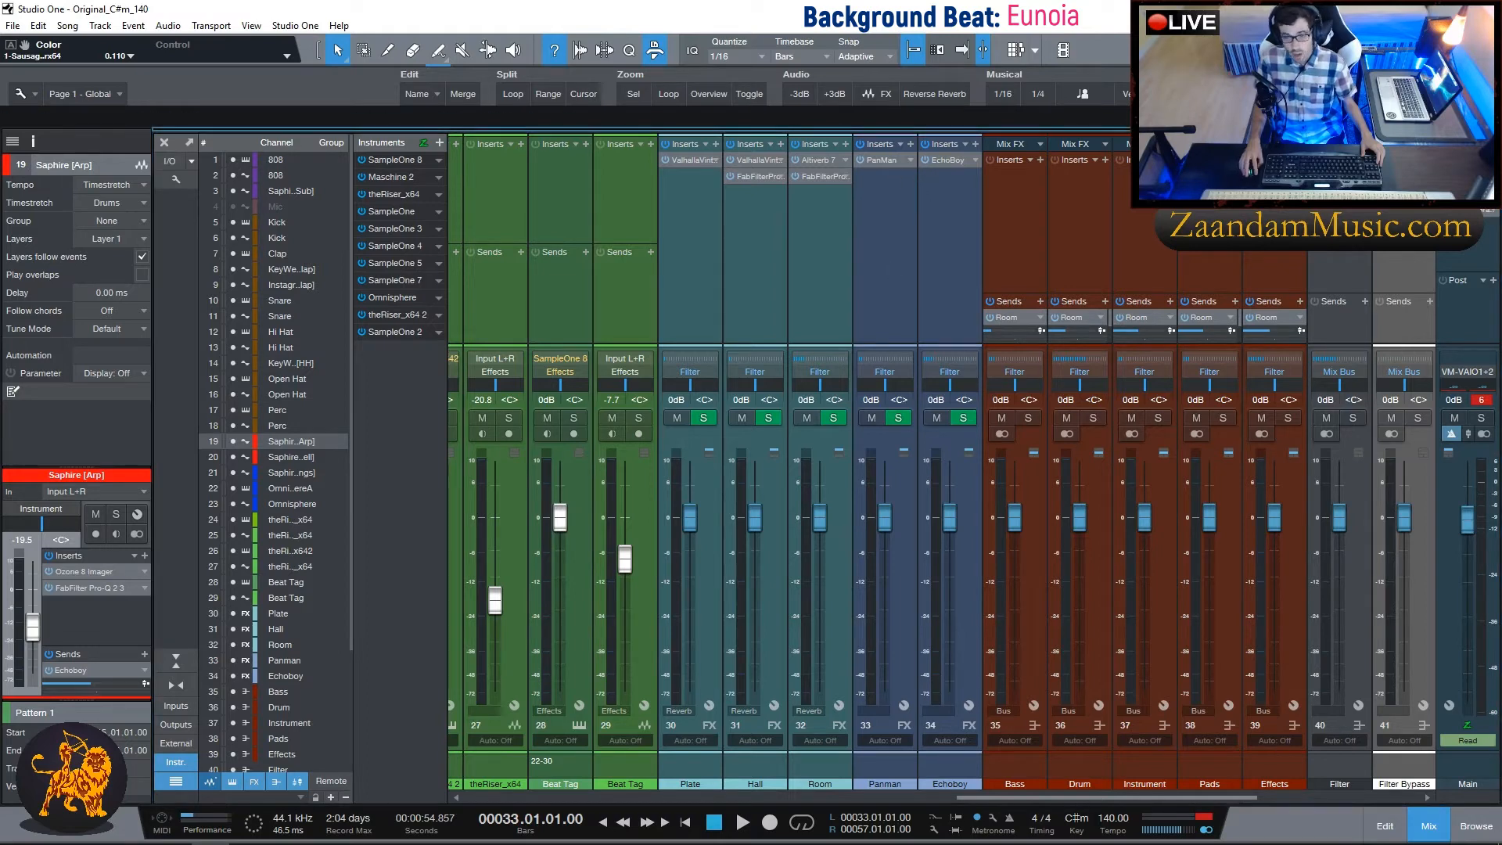
left_click_drag(468, 251, 752, 283)
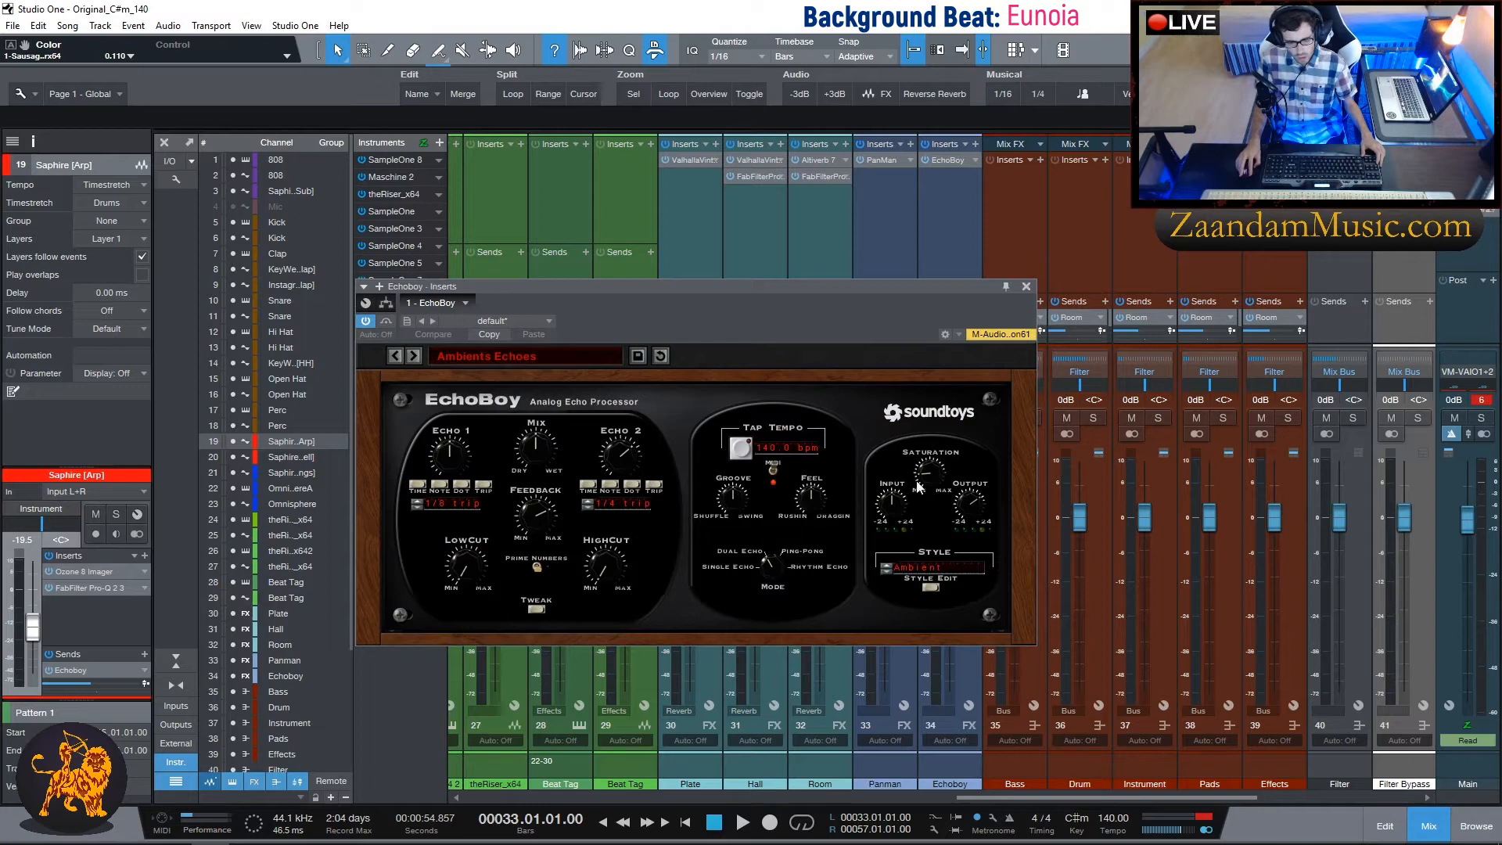
left_click(1026, 287)
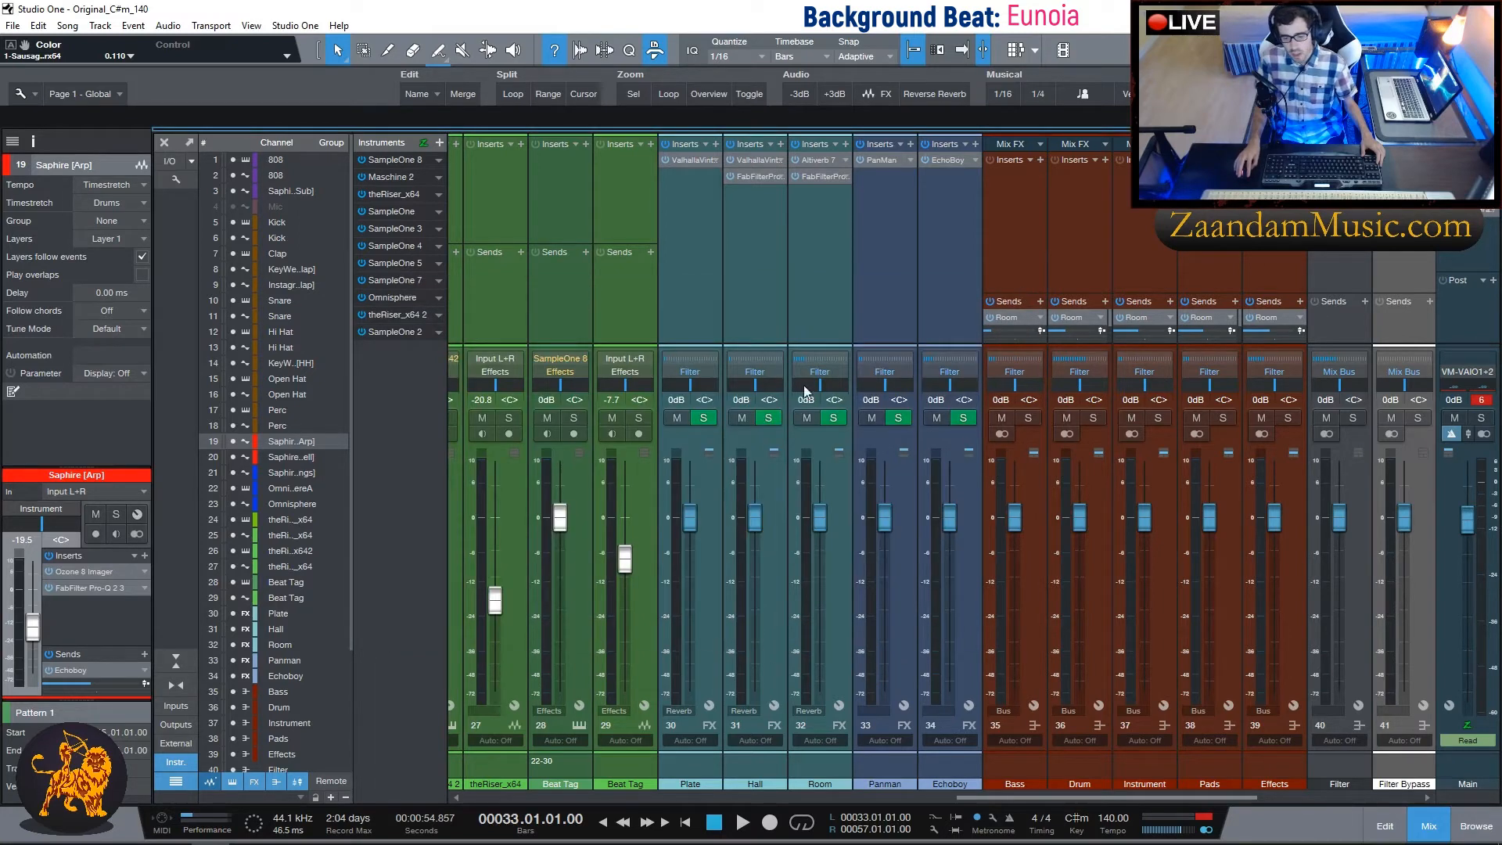
Examine the Ozone 8 Imager stereo width settings on the Saphire [Arp] channel.
left_click_drag(1017, 798, 762, 798)
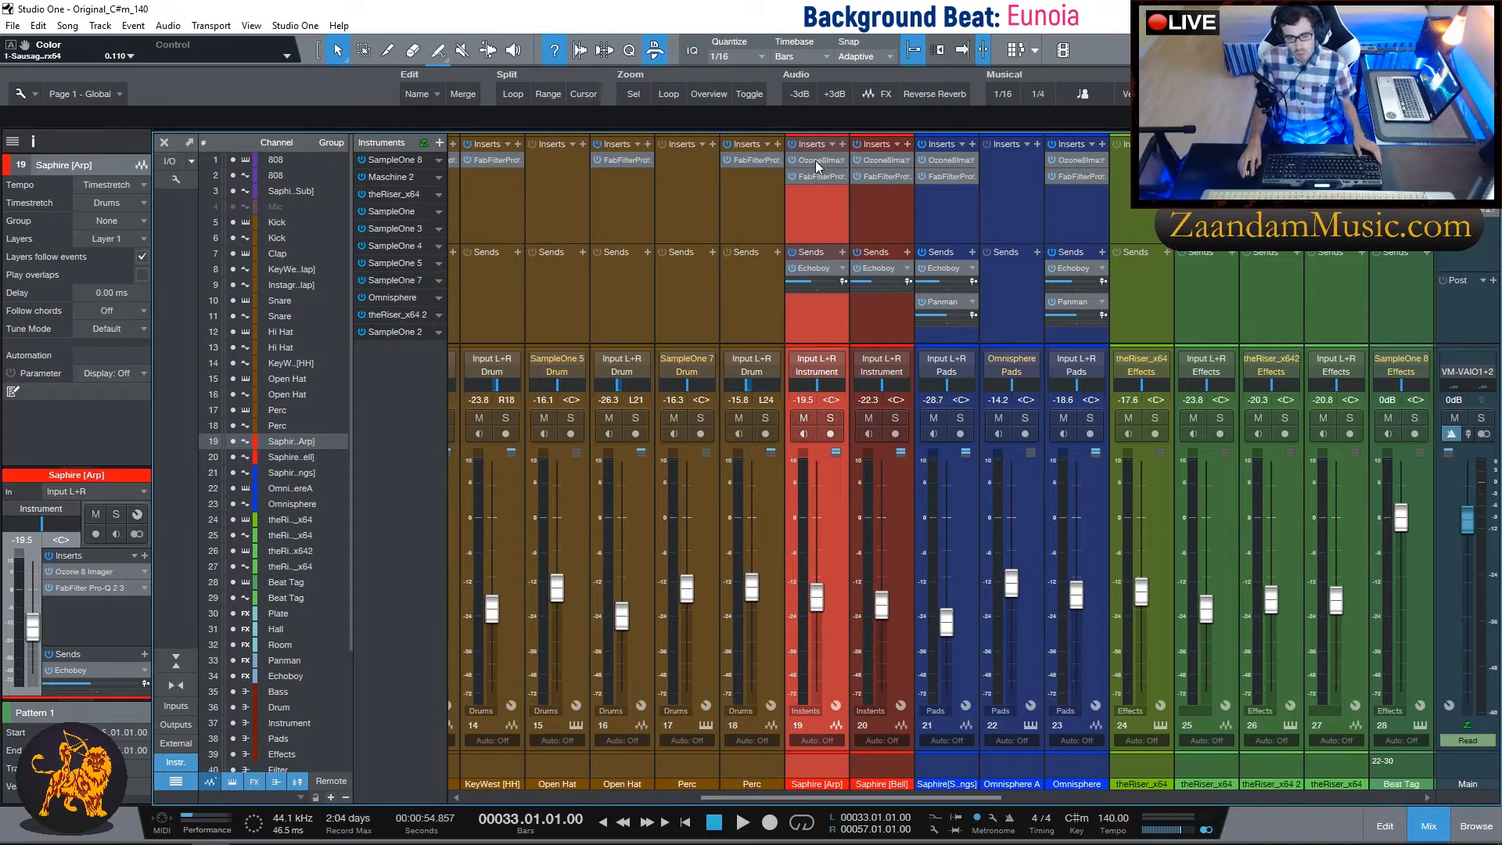
left_click_drag(532, 178, 760, 208)
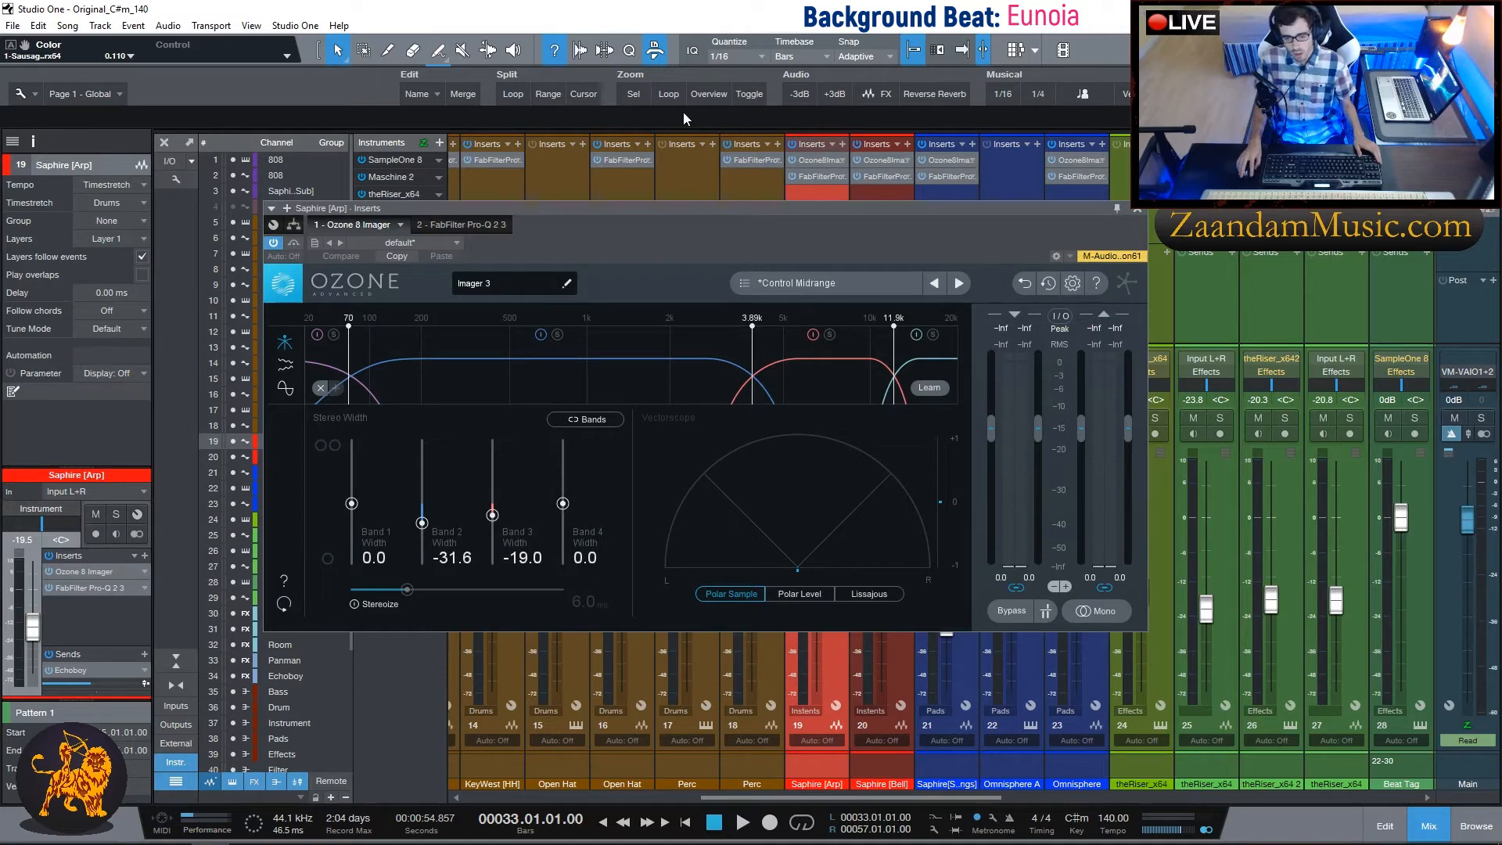
left_click(1139, 216)
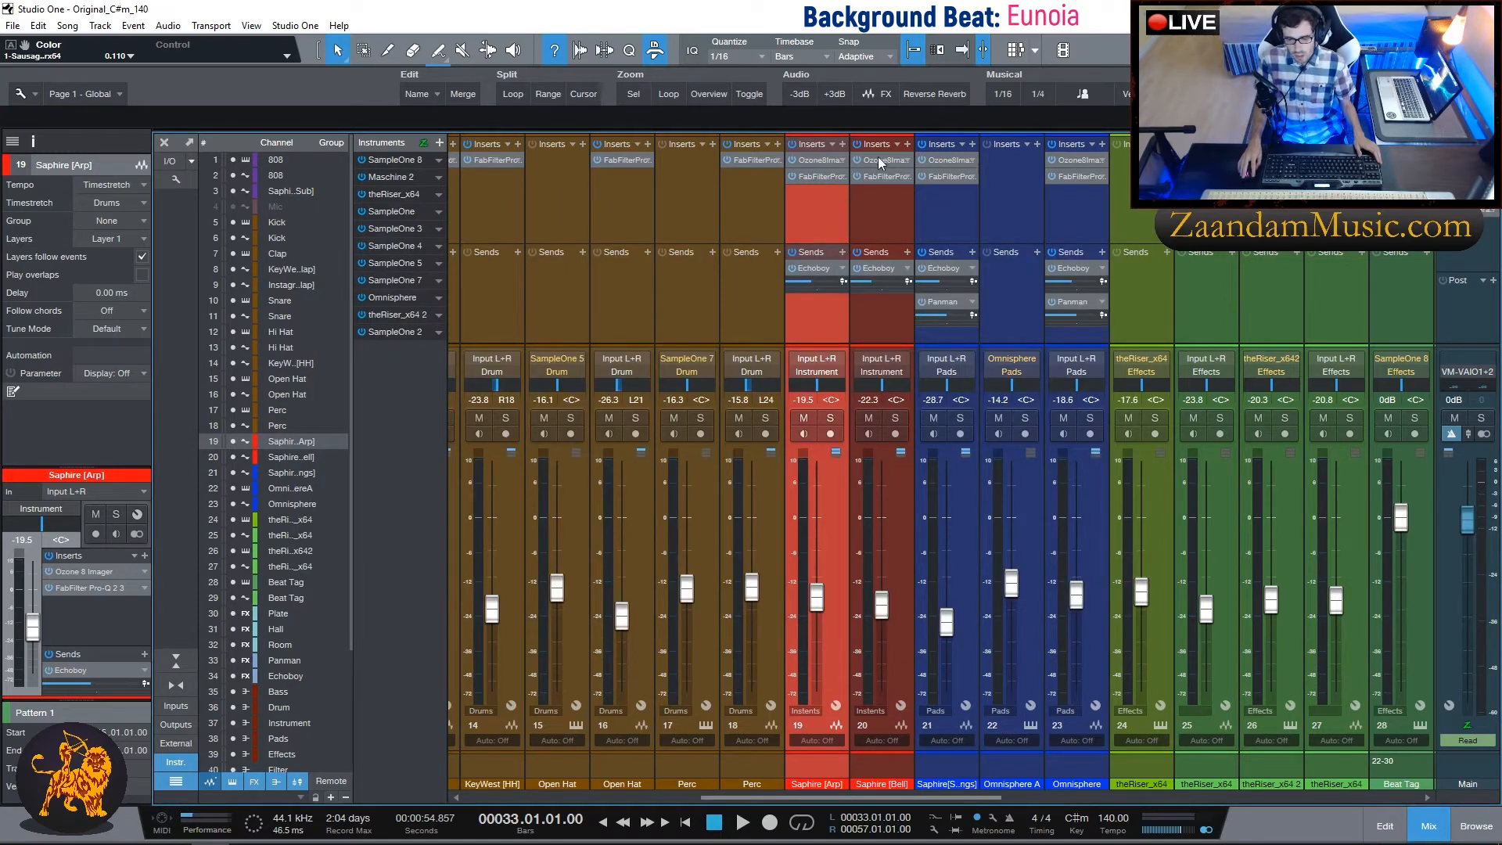
Examine the Ozone 8 Imager stereo widths and the FabFilter Pro-Q 2 curve on the Saphire [Bell] channel.
left_click(872, 201)
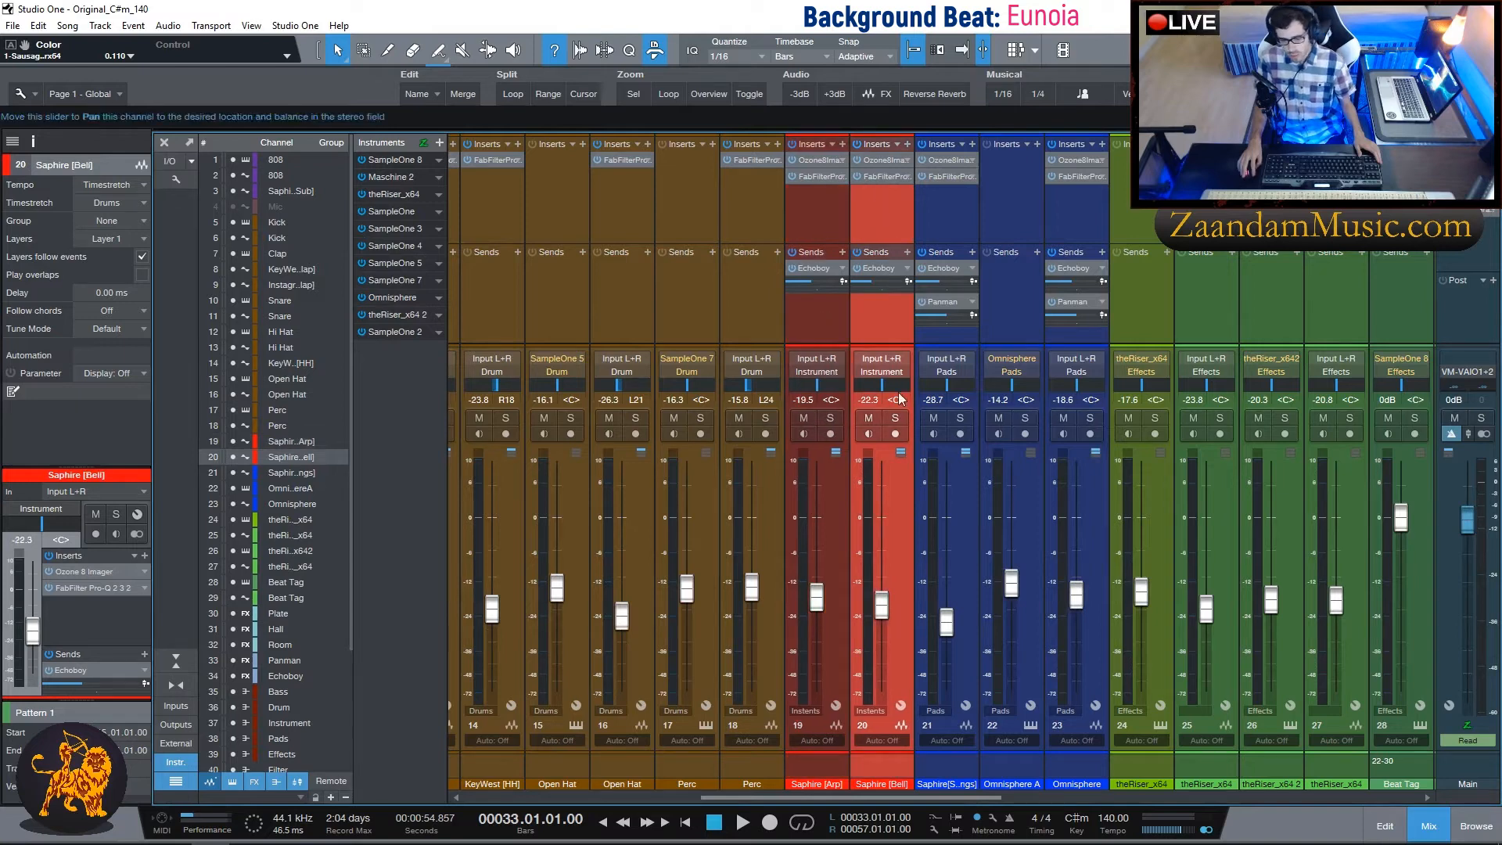
double_click(883, 161)
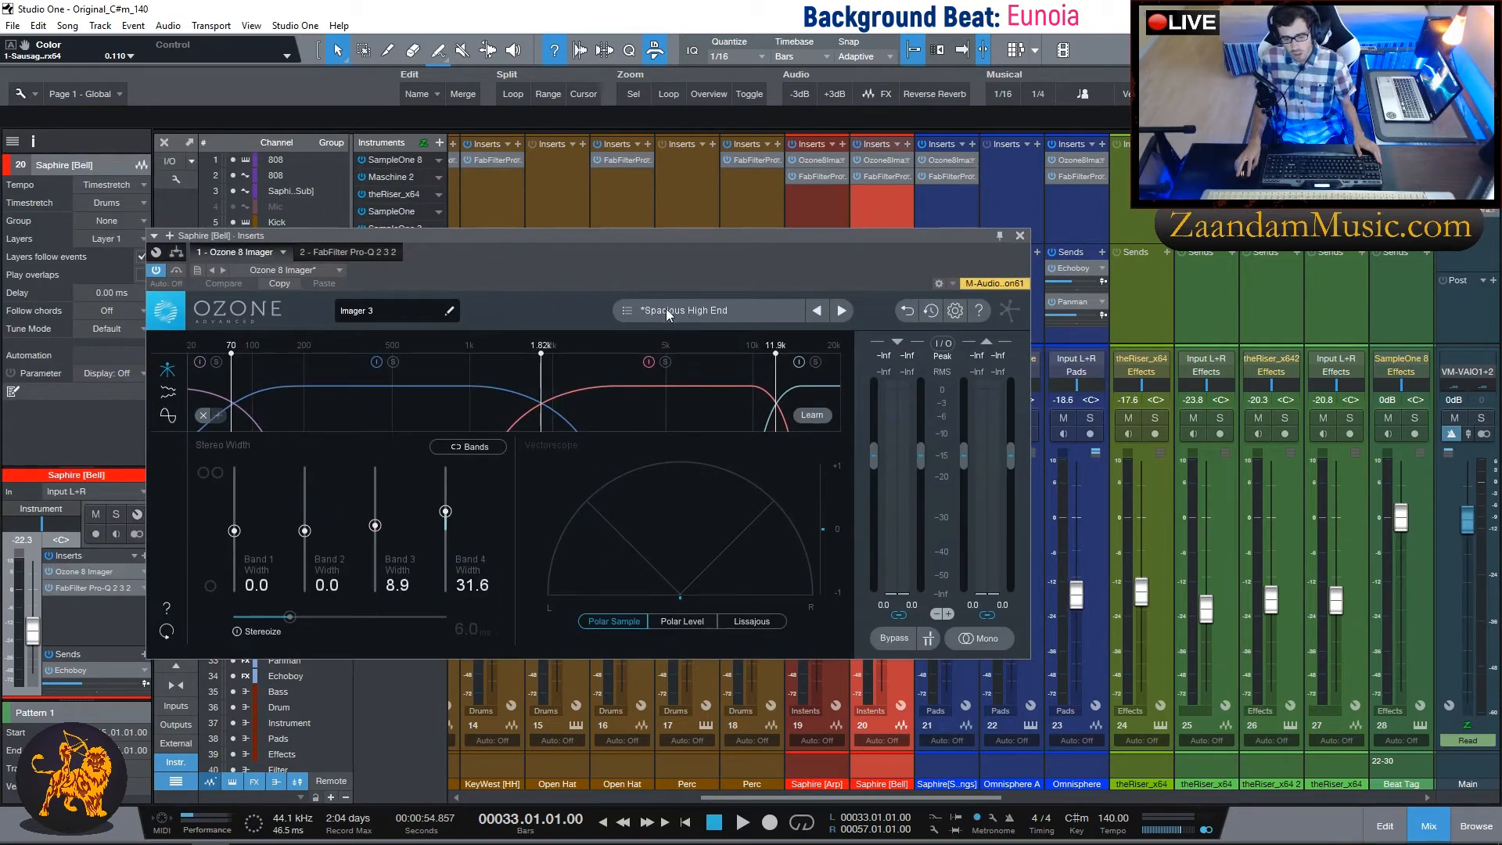
left_click(1020, 236)
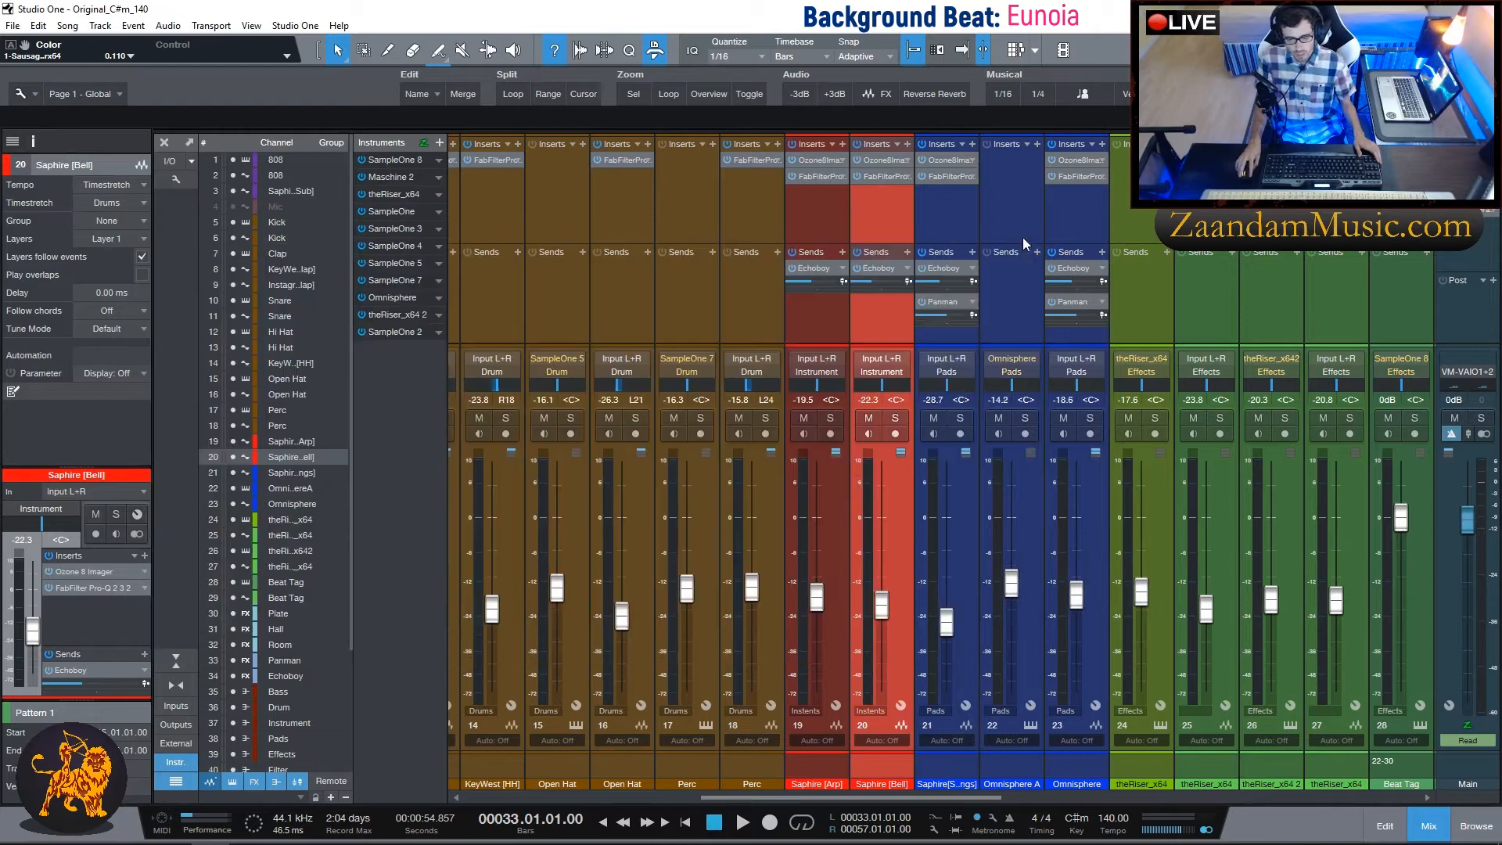
double_click(880, 176)
left_click_drag(160, 237, 532, 162)
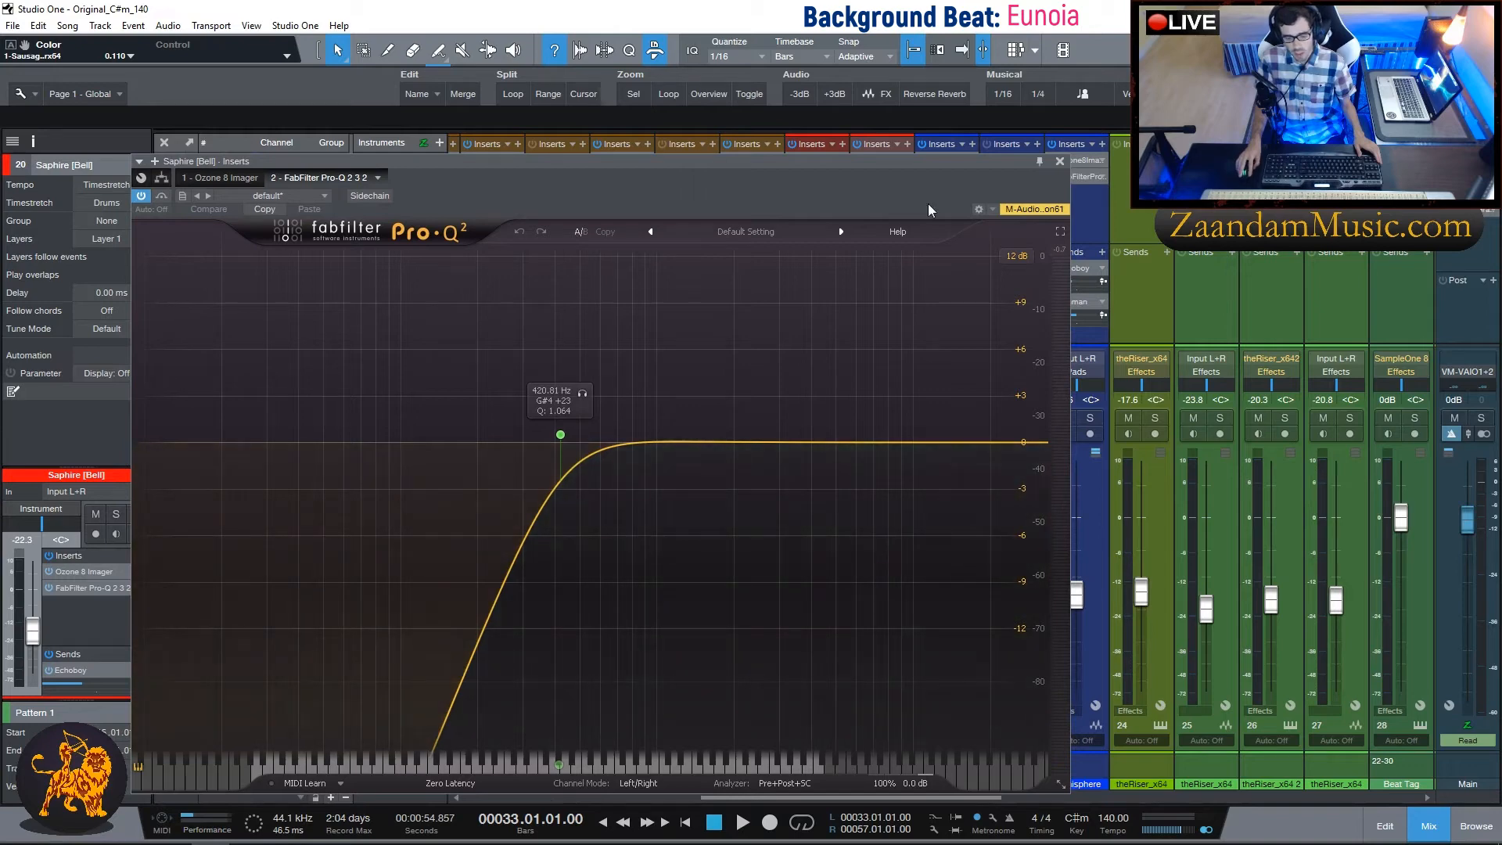
left_click(1059, 161)
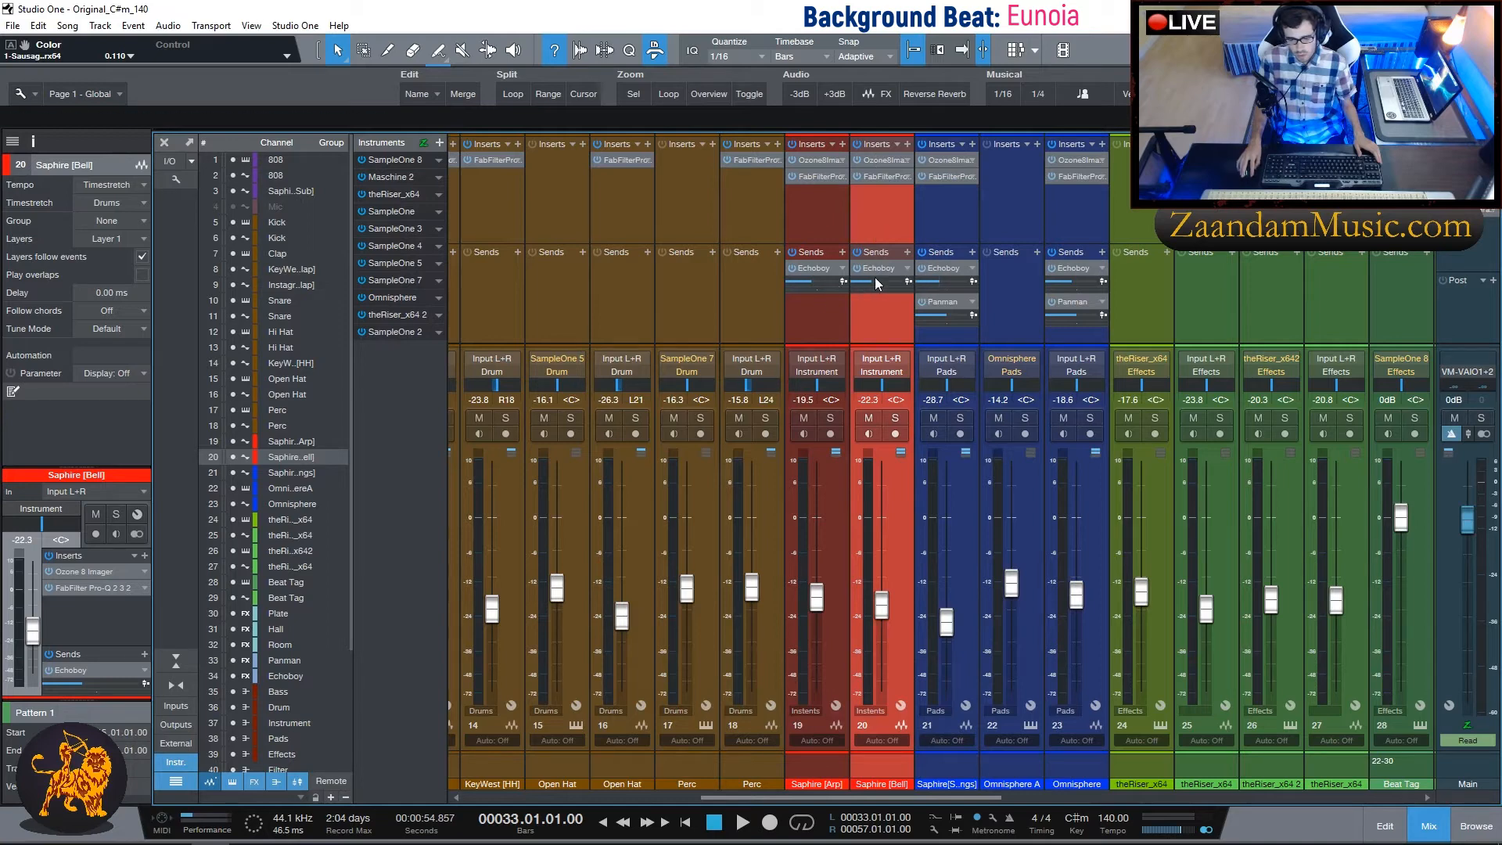
double_click(877, 178)
left_click(1057, 163)
Examine the FabFilter Pro-Q 2 curve and the Ozone 8 Imager stereo widths on the Saphire [Strings] channel.
left_click(941, 214)
scroll(1142, 222, "right", 2)
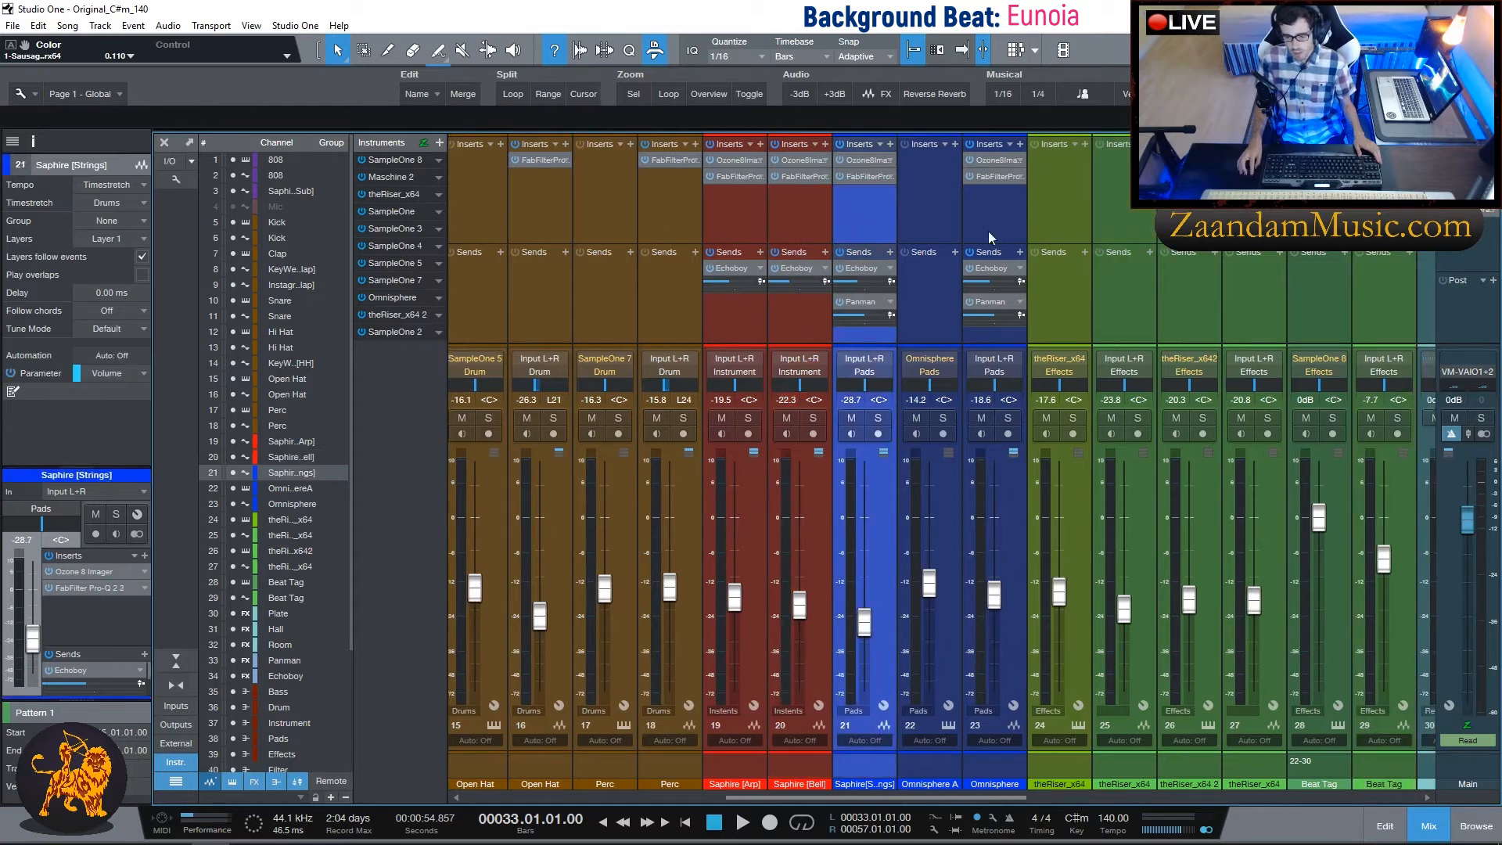
scroll(1028, 225, "right", 2)
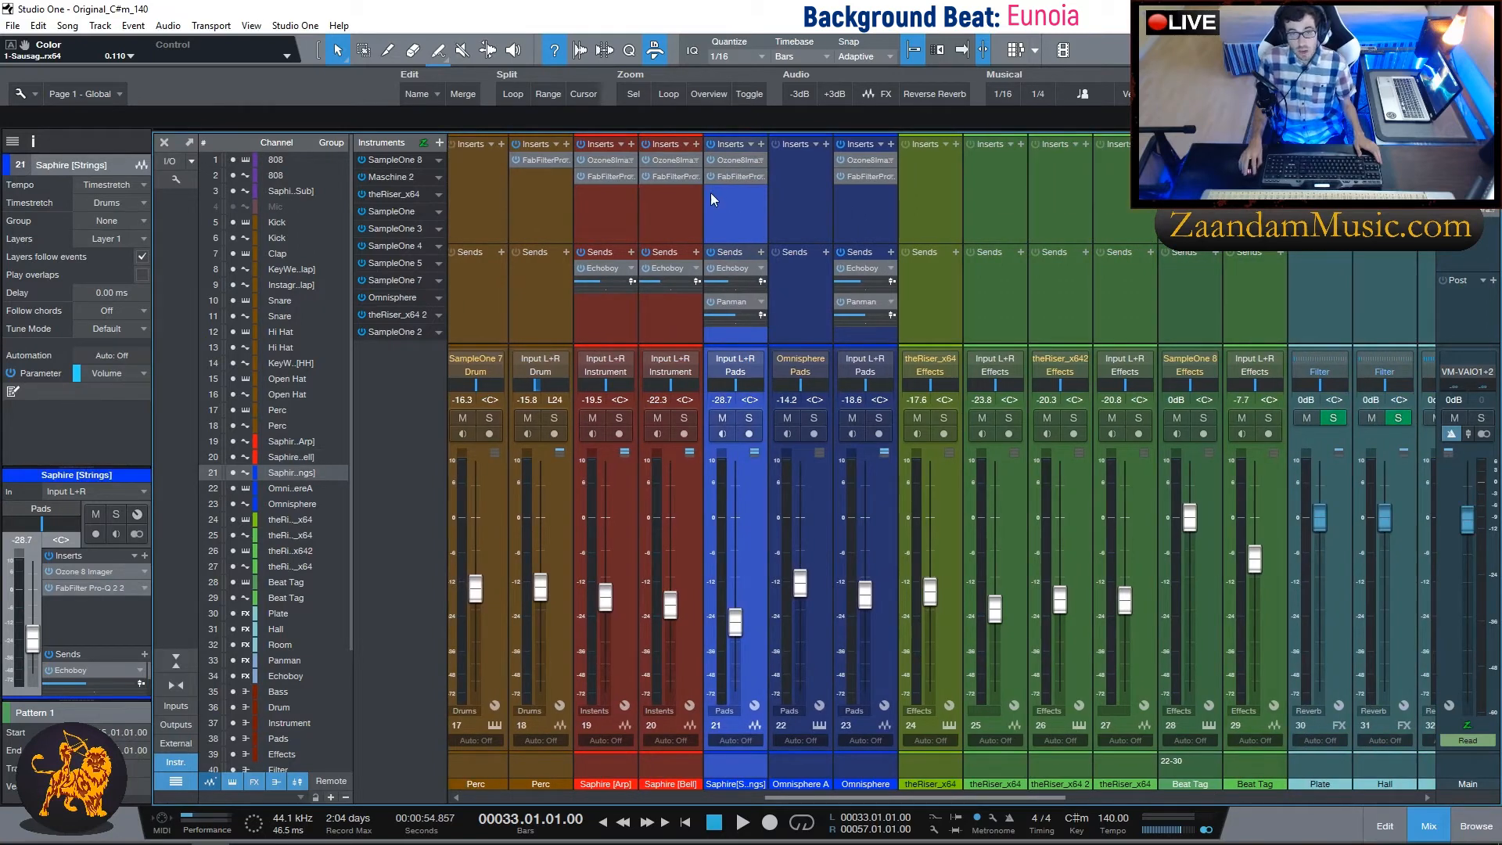
left_click(737, 174)
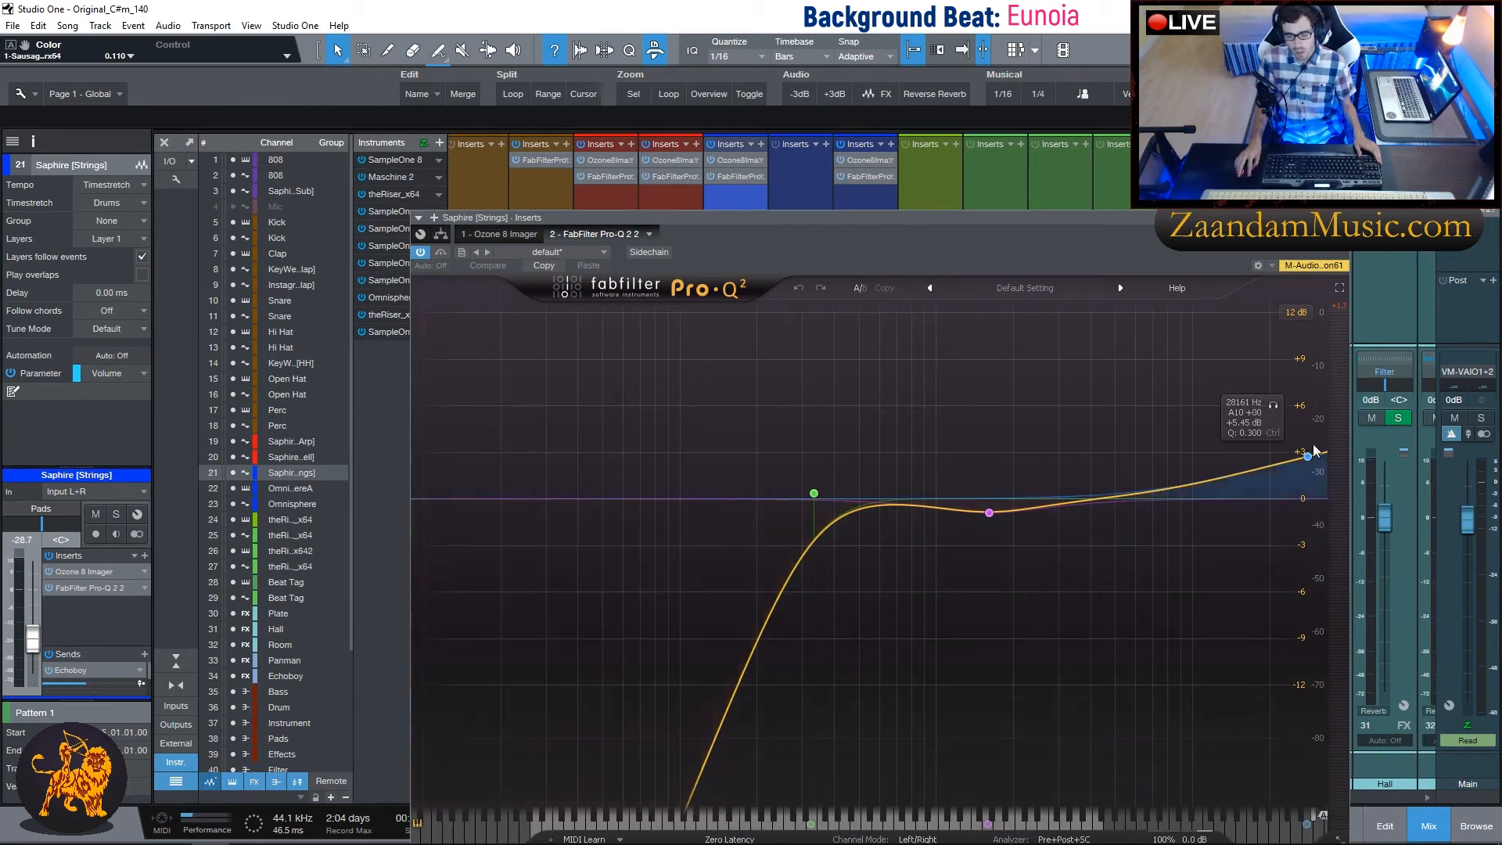
key("Escape")
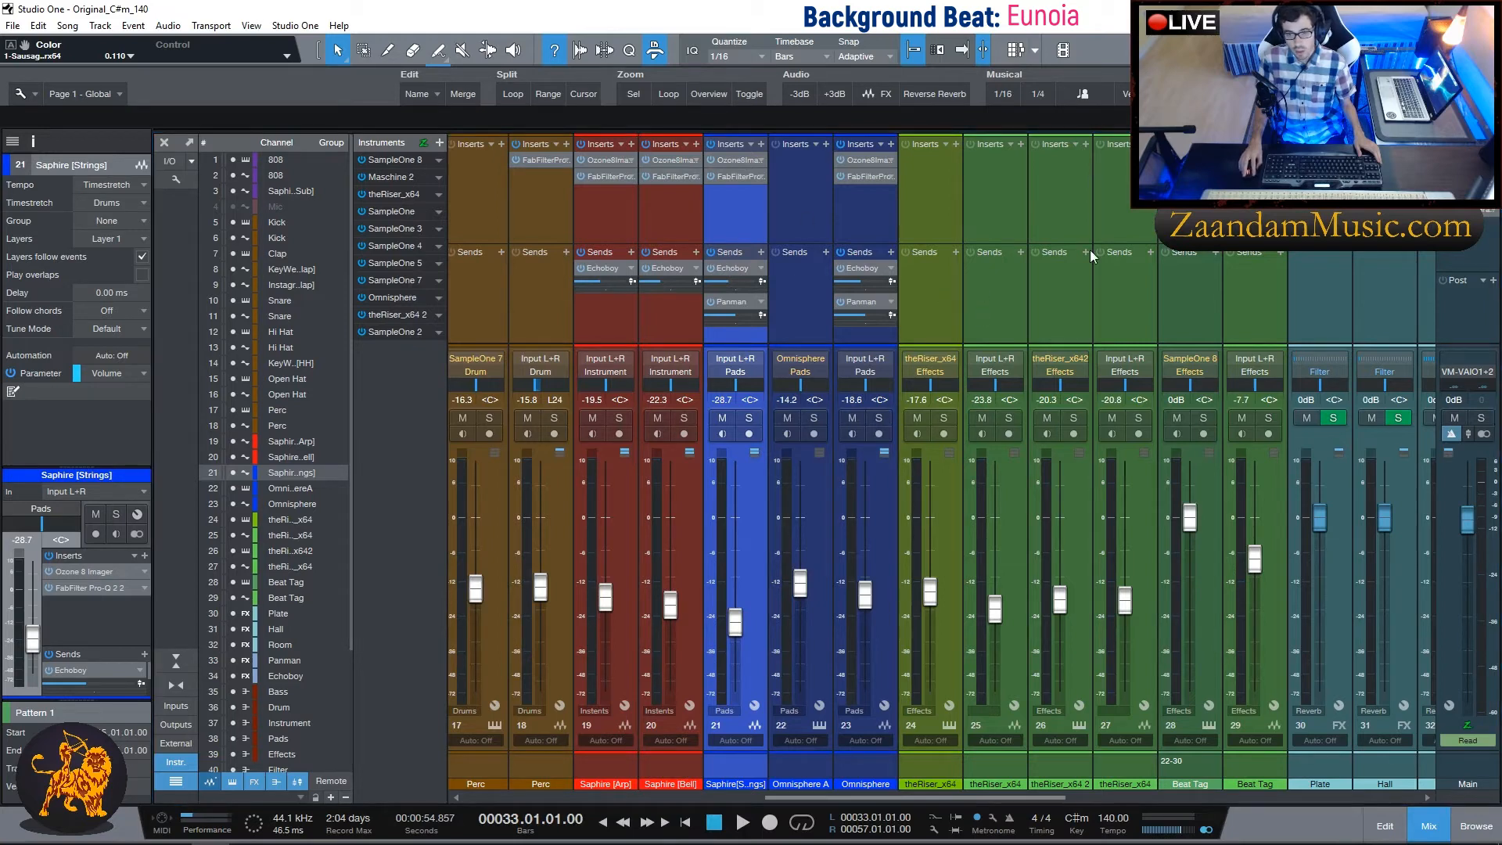
left_click_drag(0, 165, 947, 287)
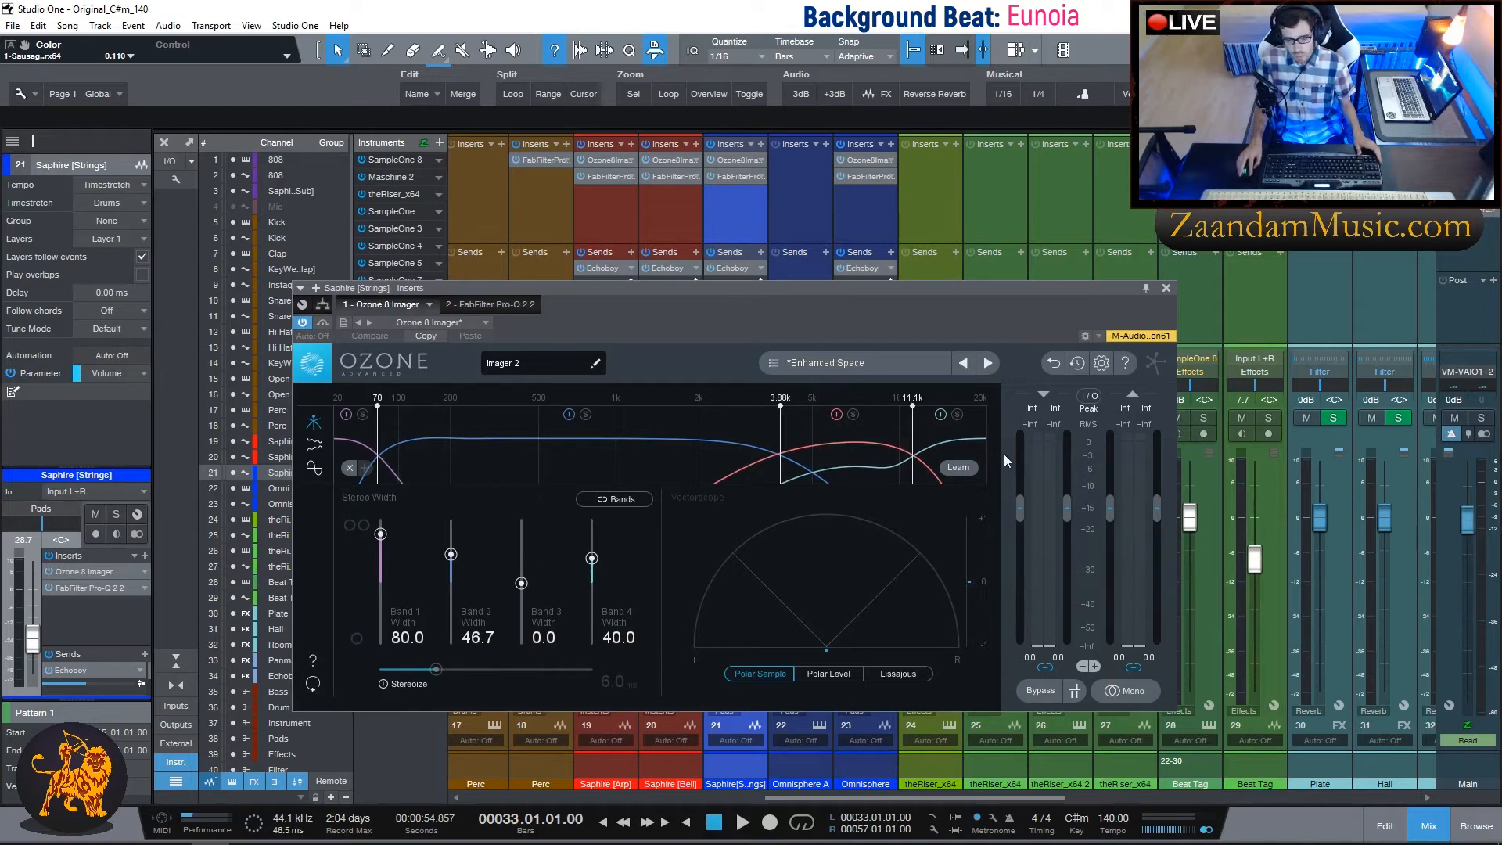
left_click(1165, 288)
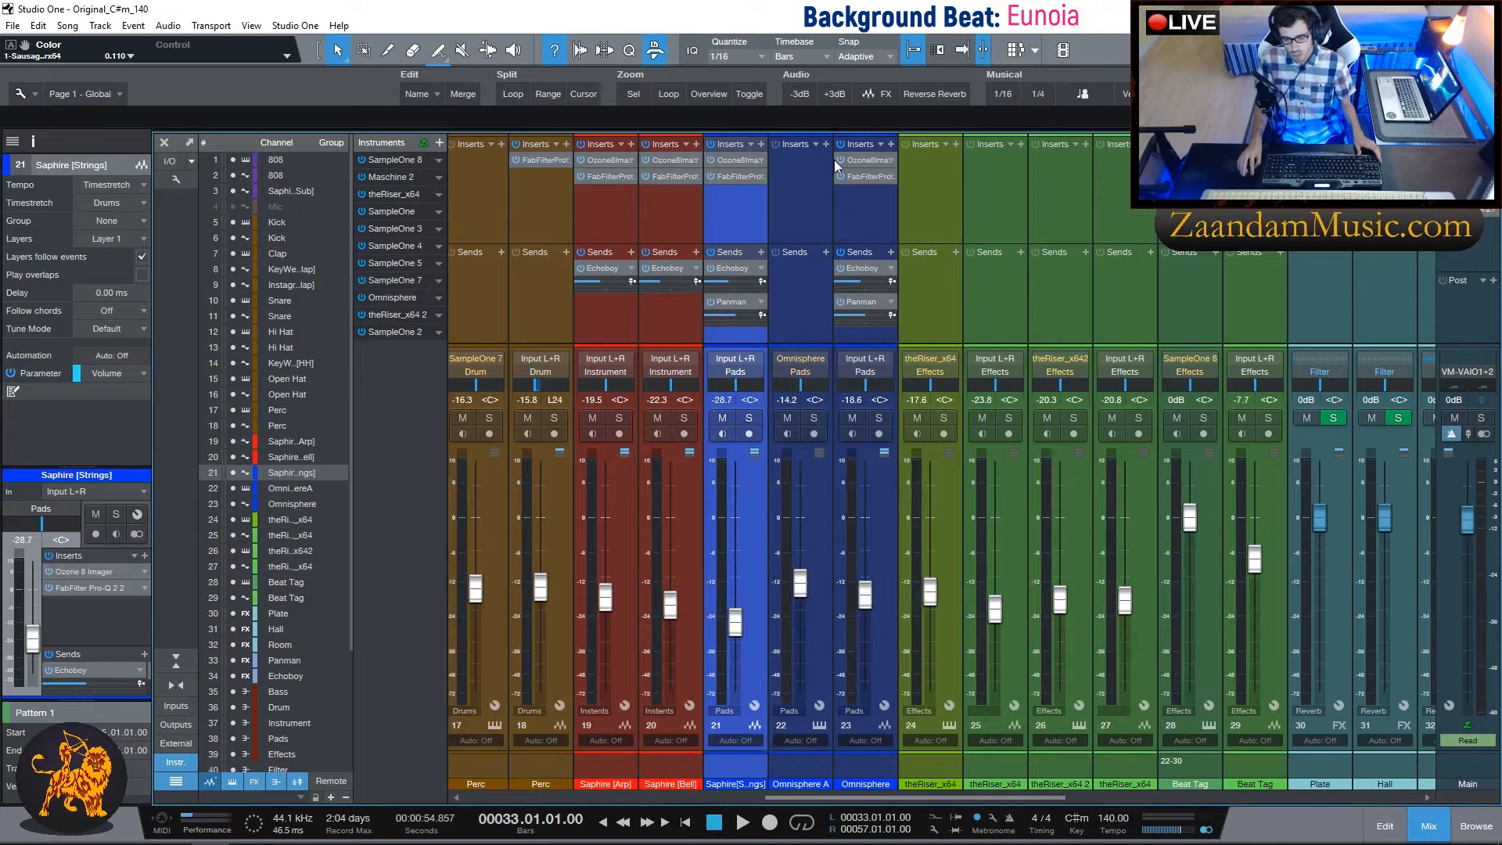
Examine the PanMan auto-panner settings on the Panman effects channel.
scroll(1109, 219, "right", 7)
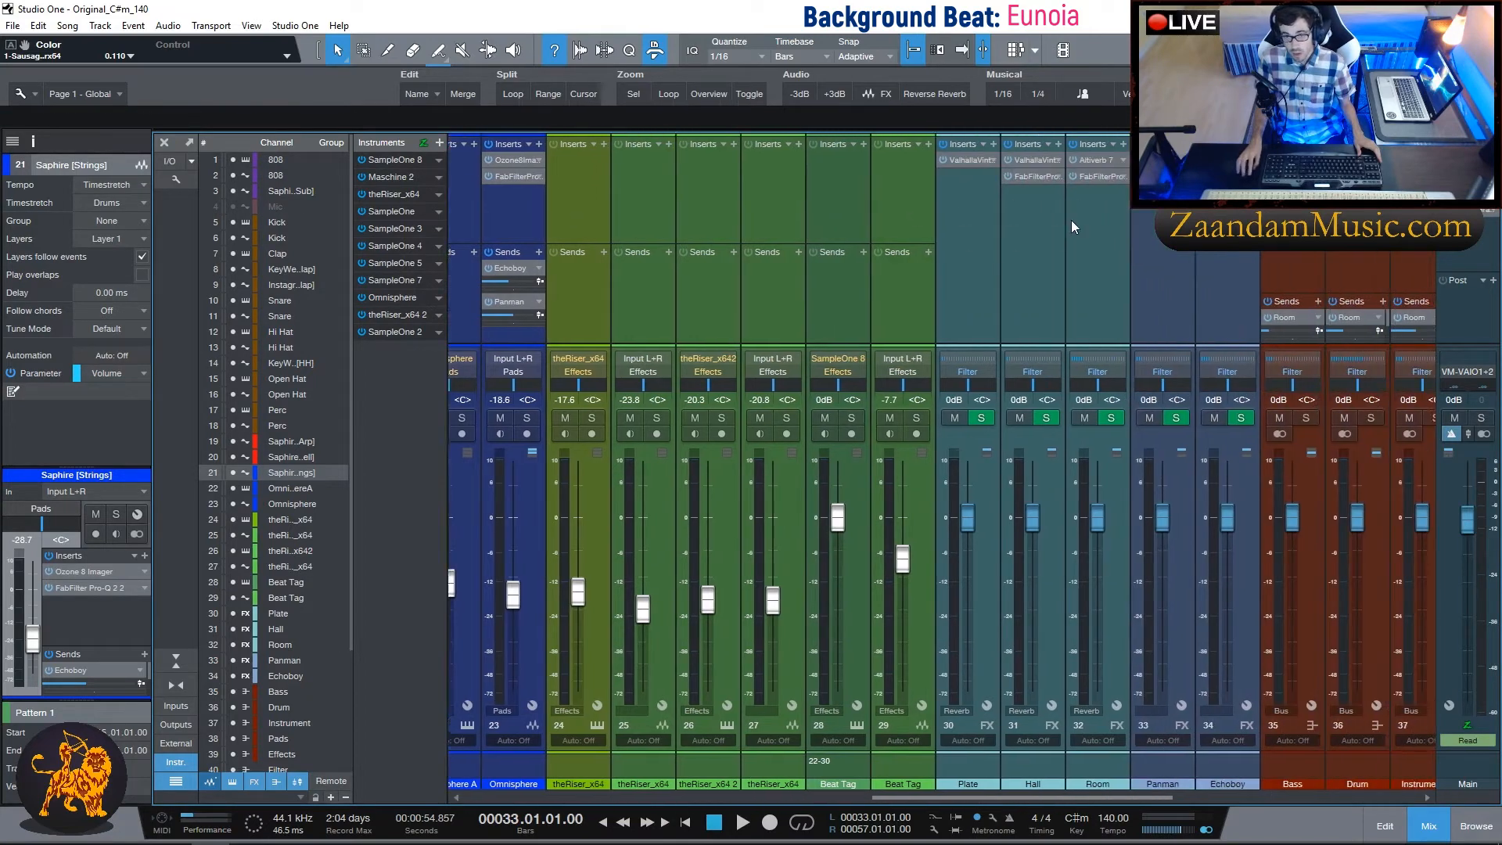
scroll(1067, 217, "right", 2)
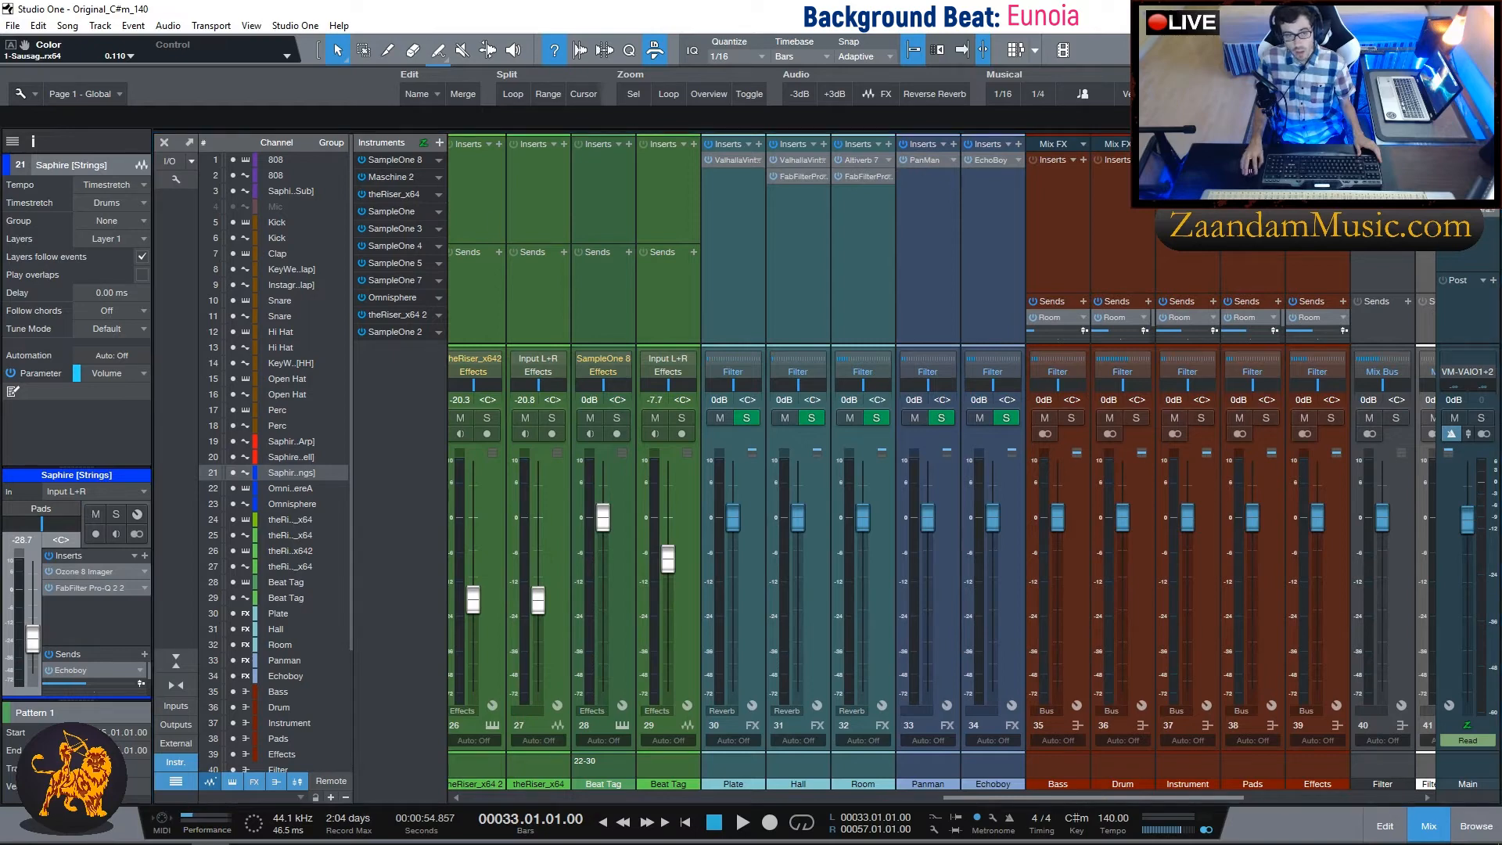
left_click(925, 159)
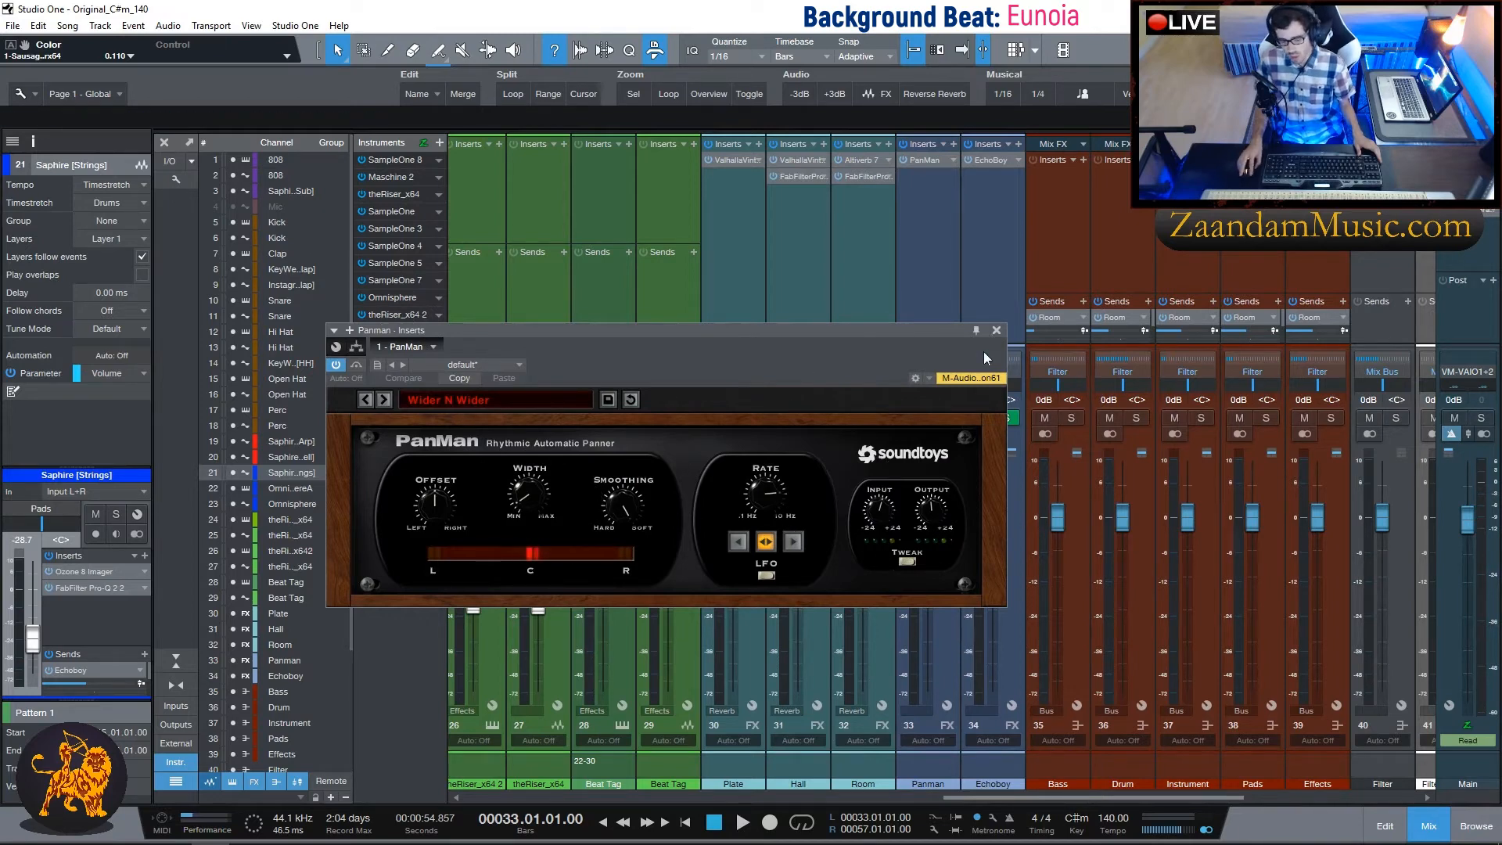
left_click(996, 330)
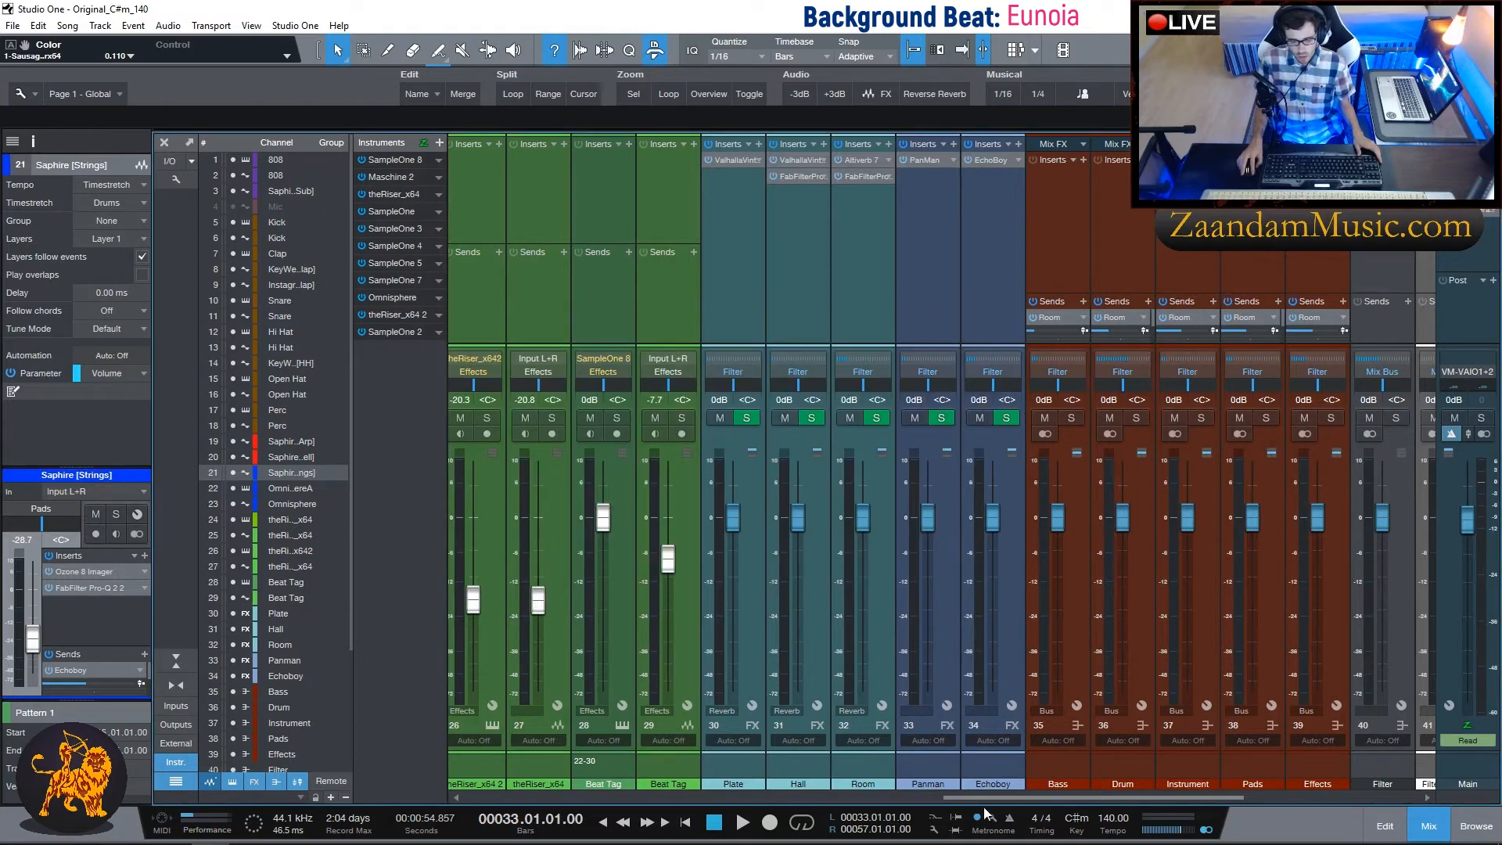
Return to the Saphire [Strings] channel and recheck its Ozone 8 Imager band widths.
left_click_drag(996, 800, 806, 798)
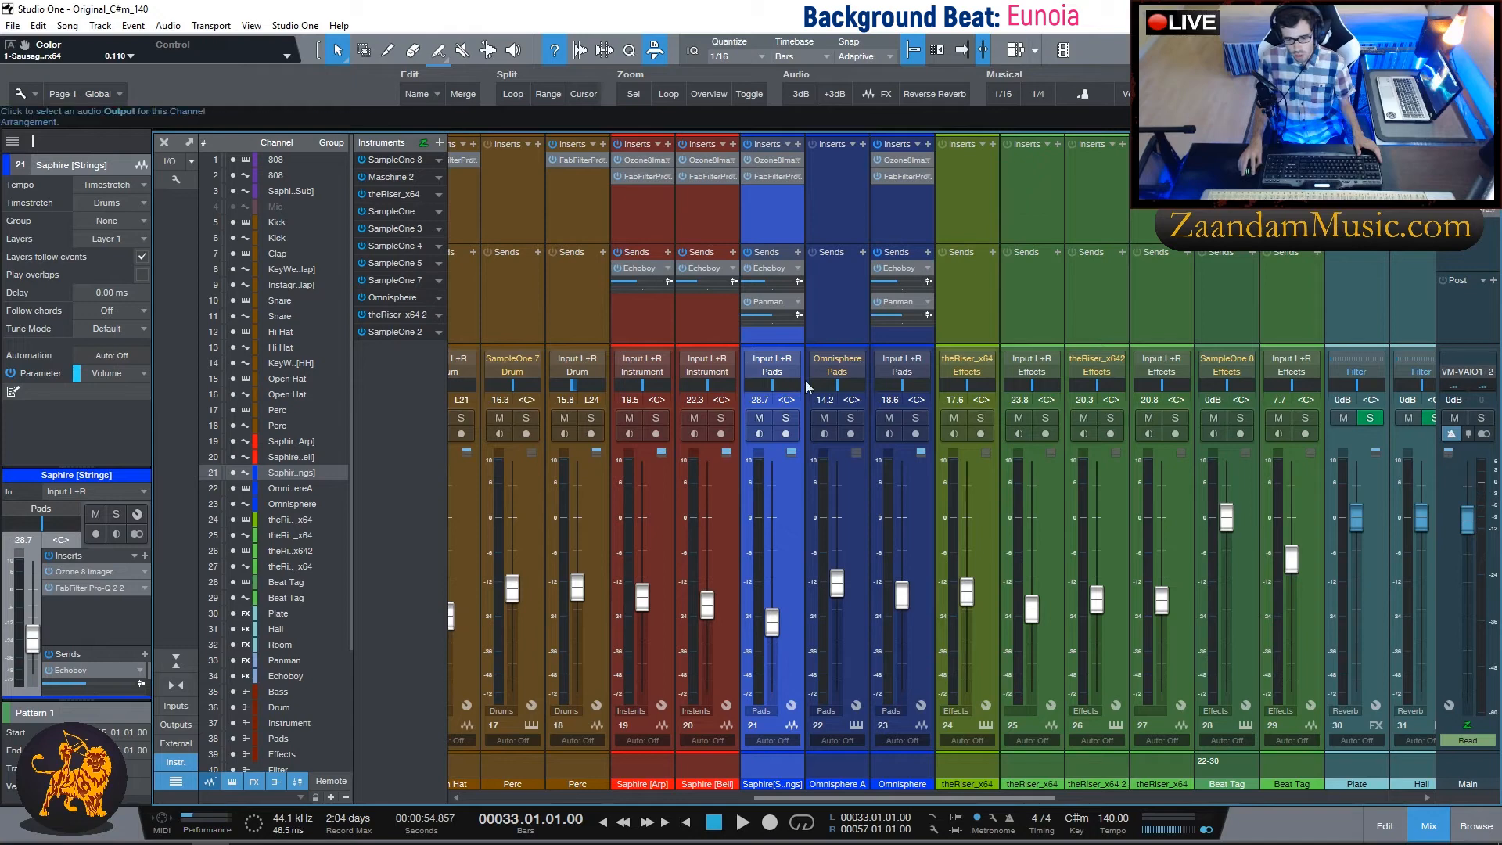
left_click(764, 159)
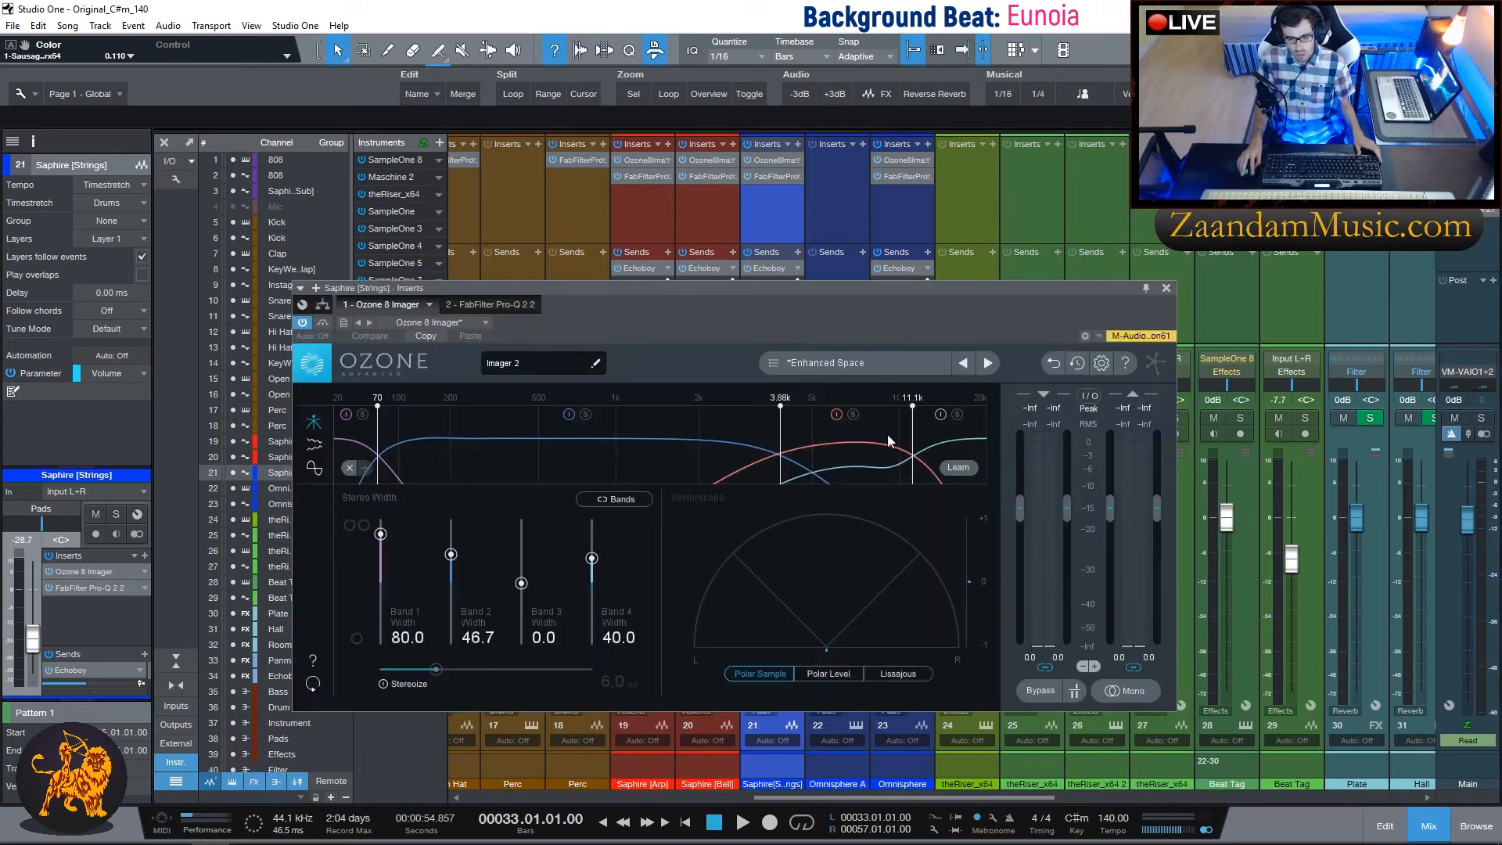
left_click(1166, 288)
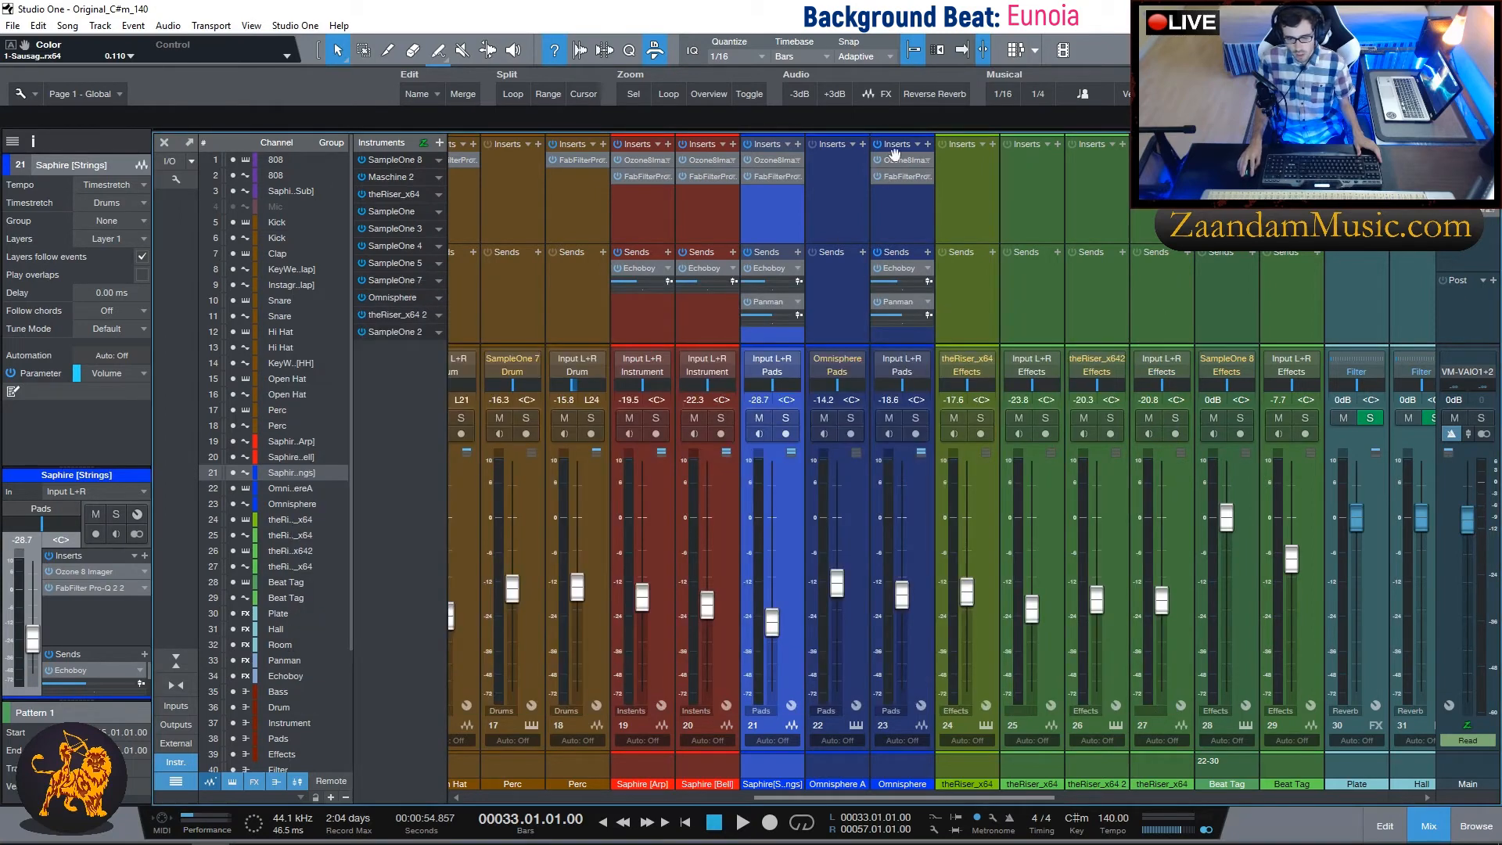
Examine the Ozone 8 Imager stereo widths and the FabFilter Pro-Q 2 curve on the Omnisphere audio channel.
left_click(893, 218)
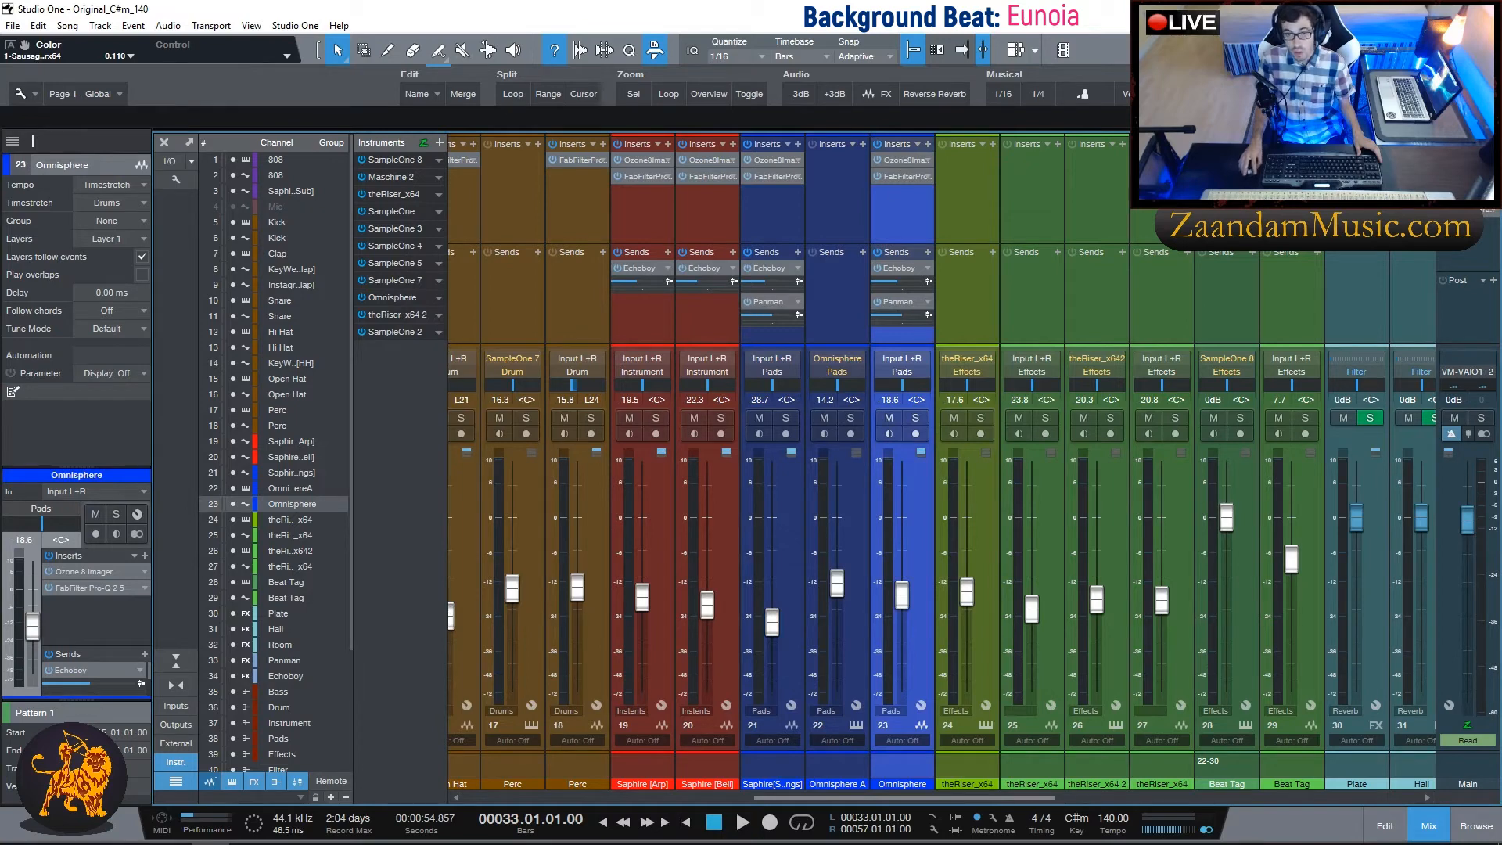
left_click_drag(634, 314, 659, 275)
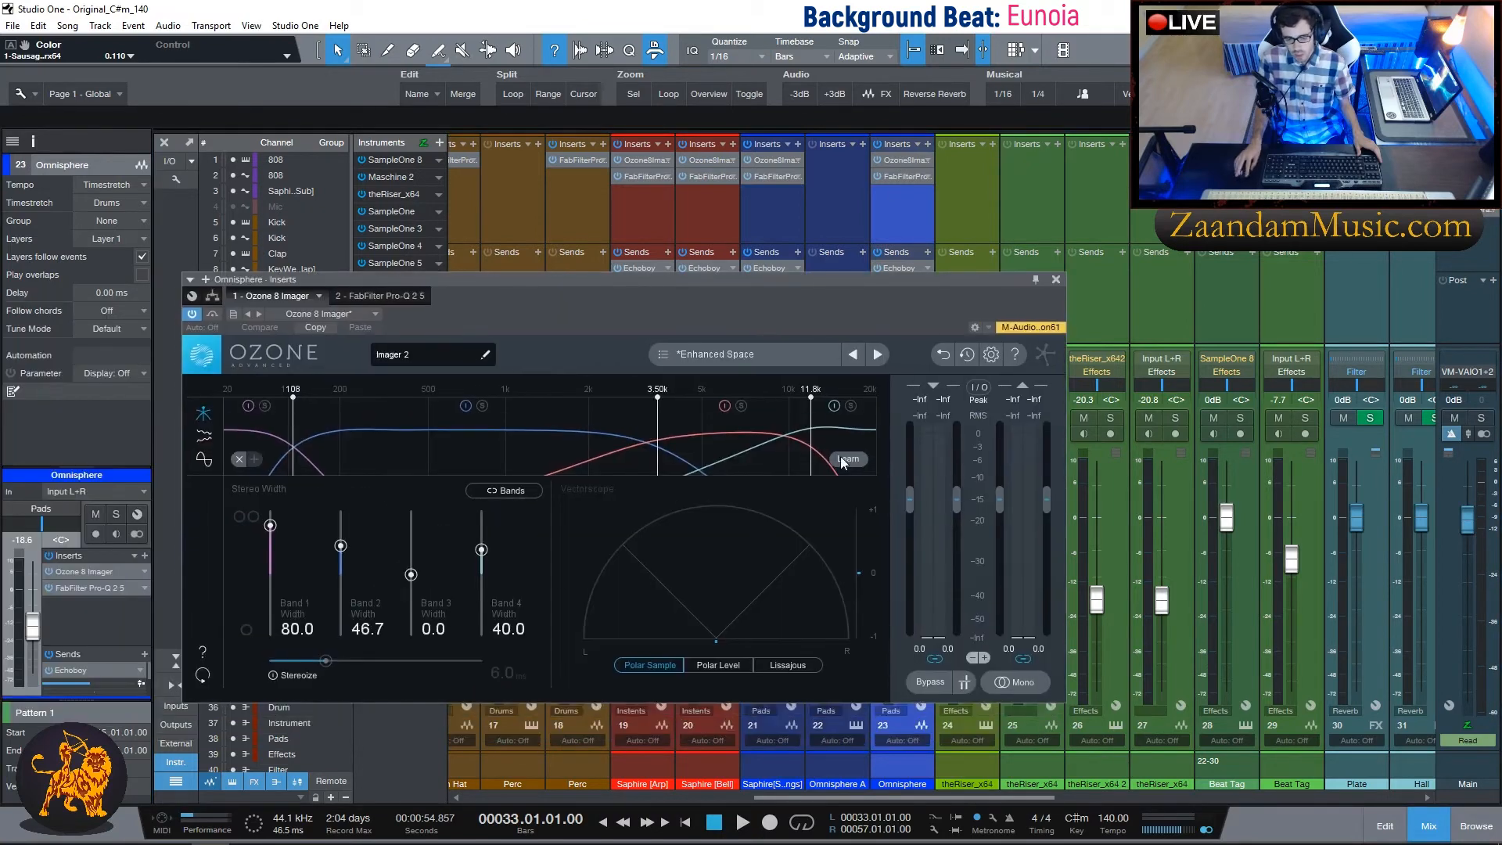
left_click(1055, 279)
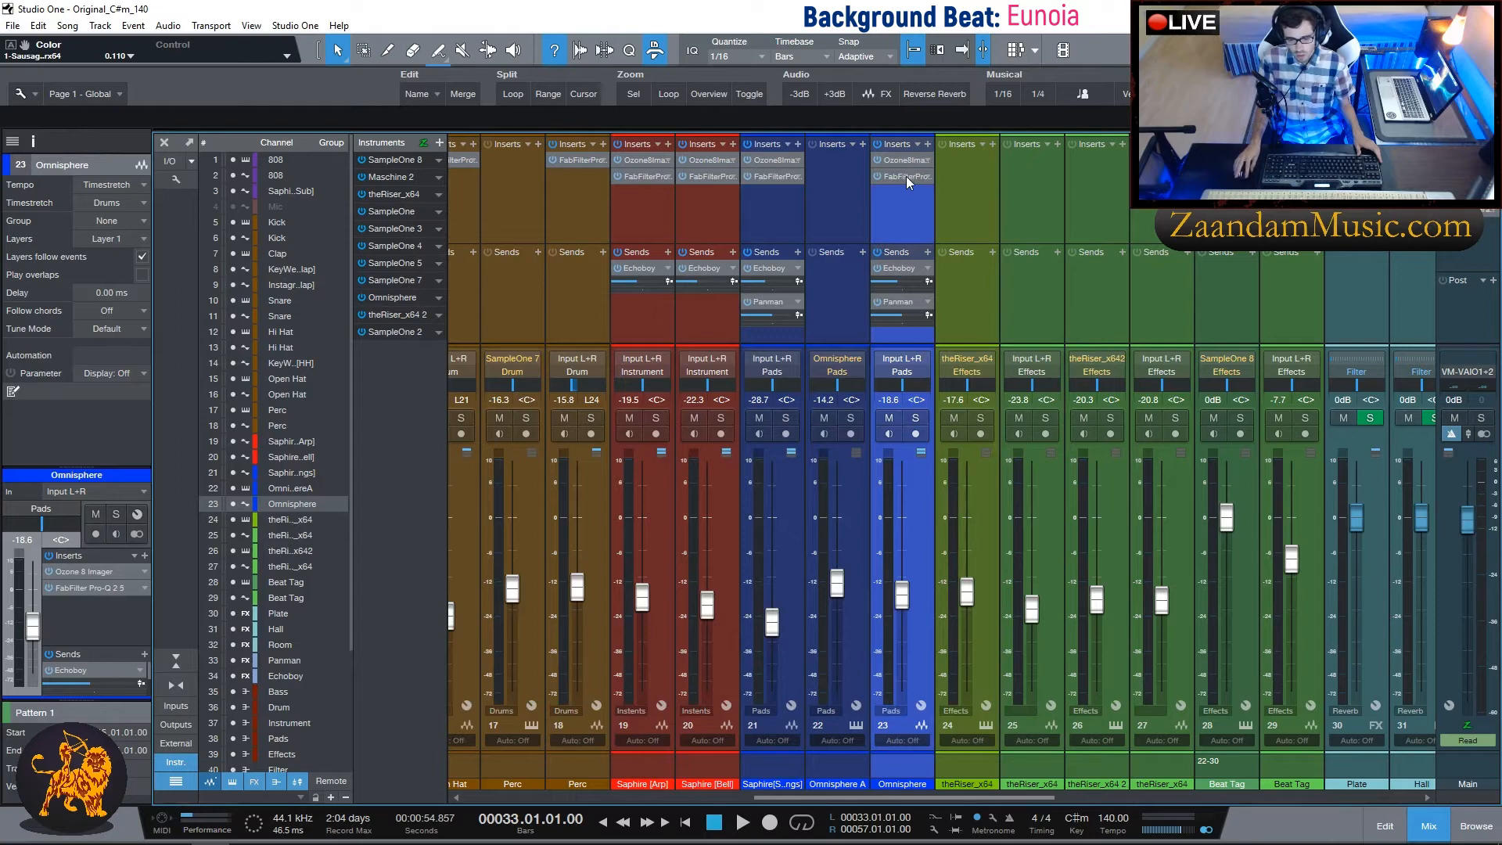
left_click(901, 176)
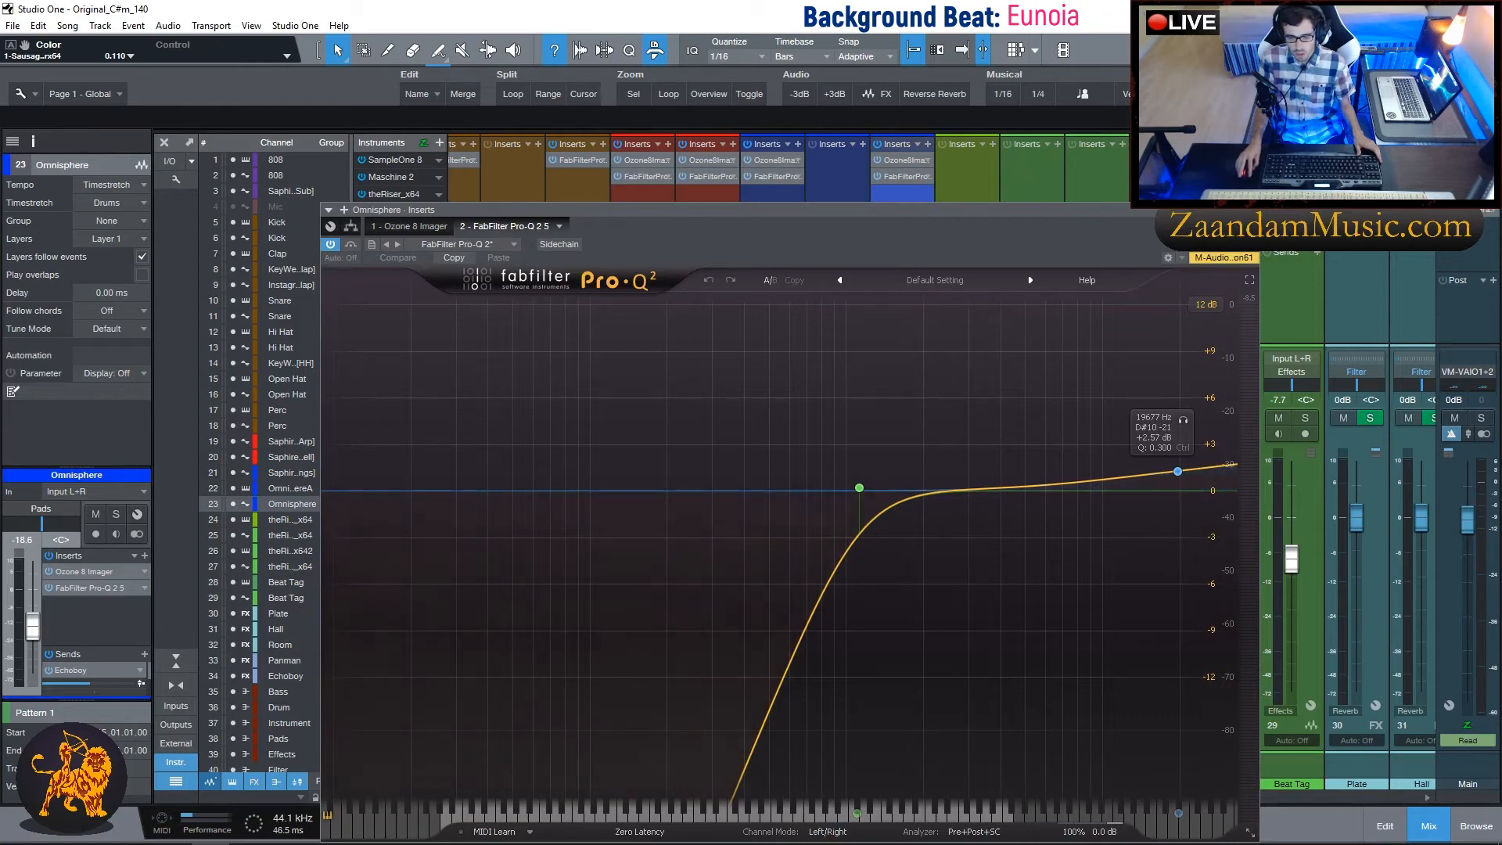
left_click(1252, 210)
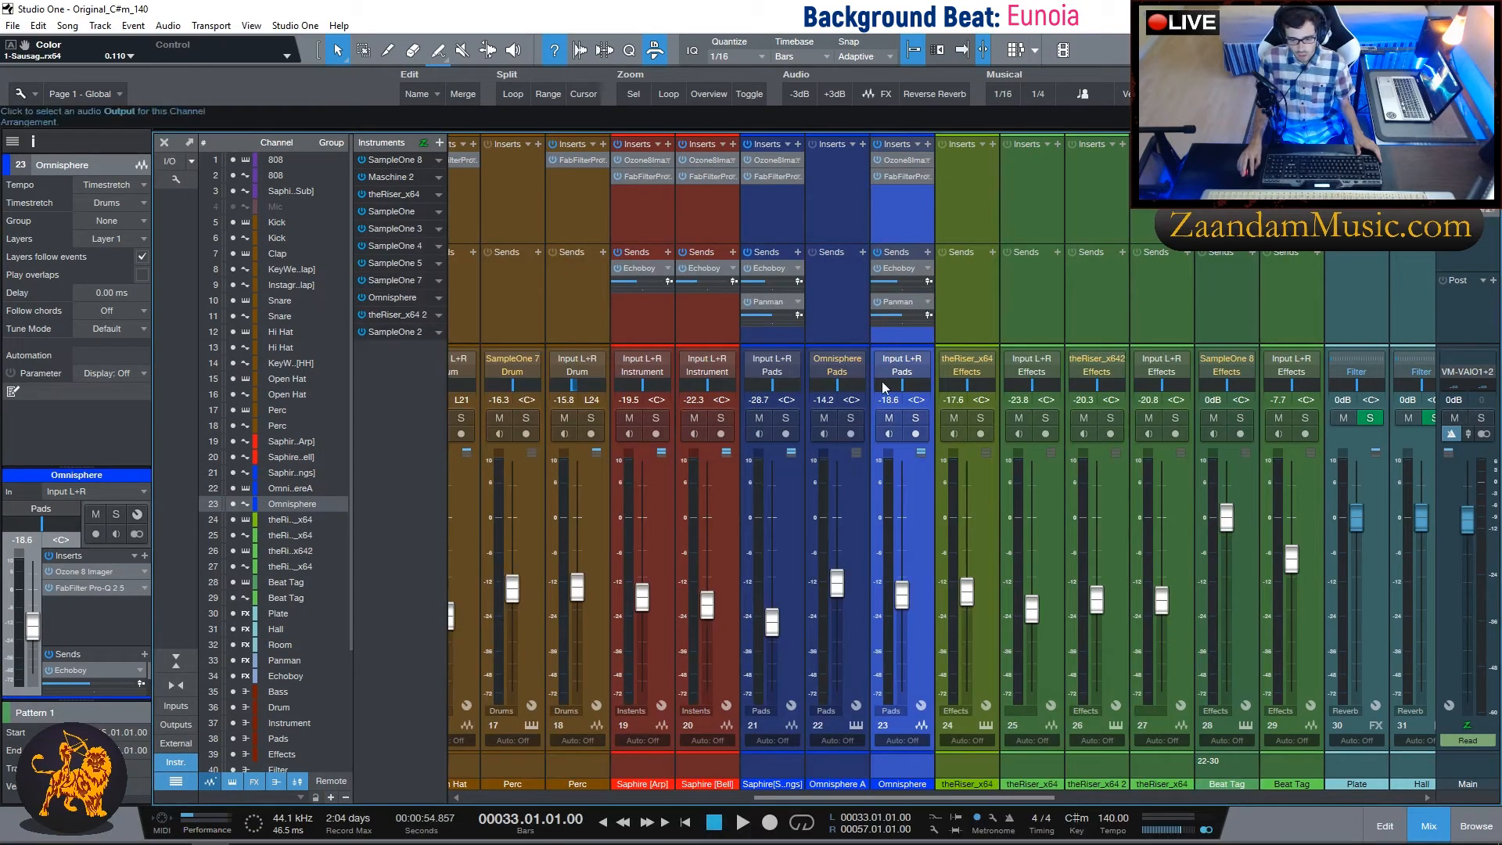
Review the inserts, sends and levels of the theRiser and Beat Tag channels in the mixer.
scroll(970, 192, "right", 6)
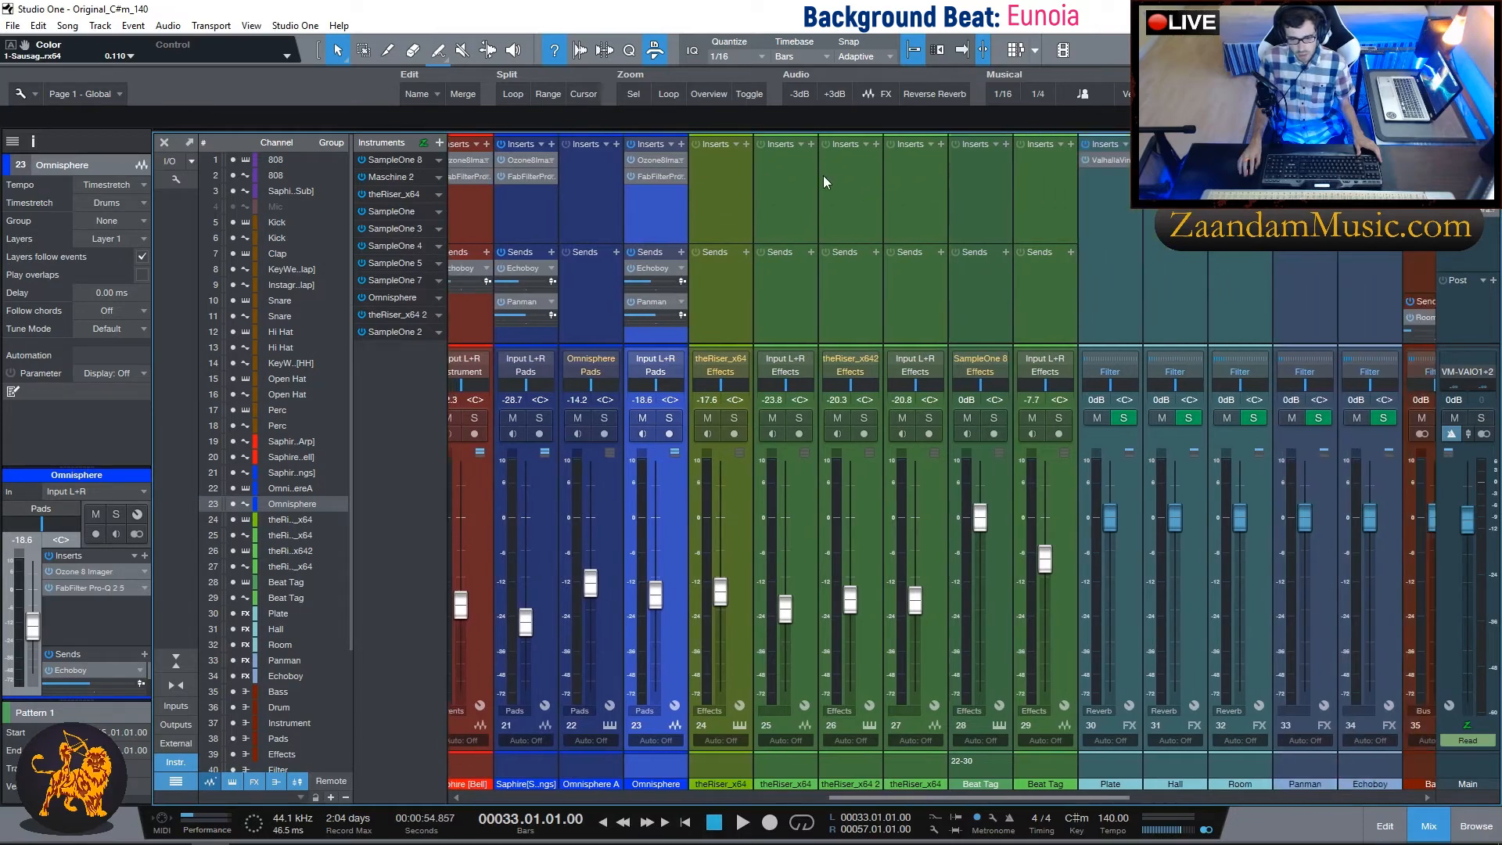
scroll(786, 186, "right", 1)
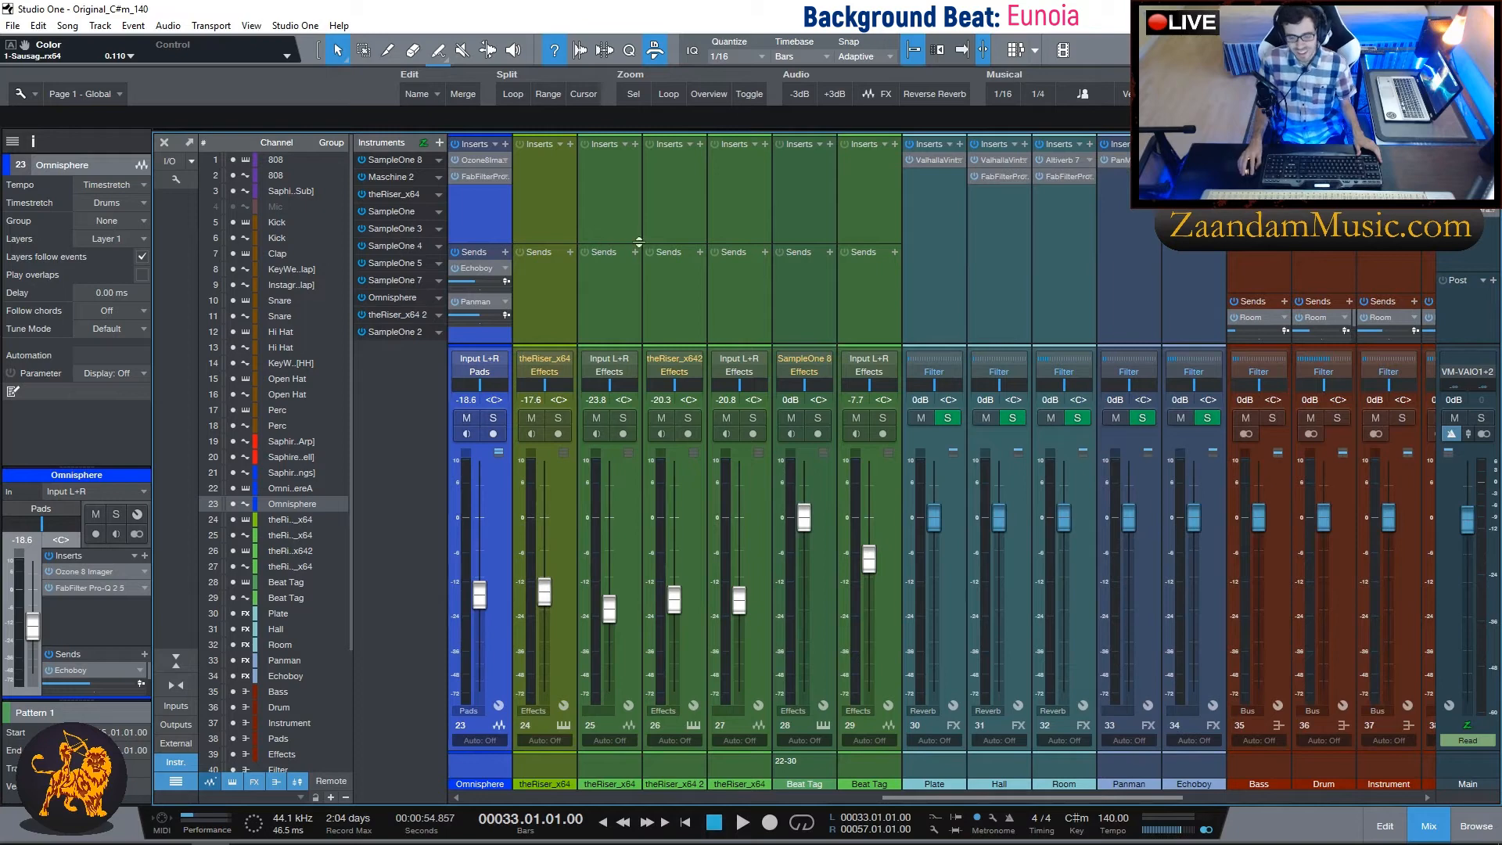
scroll(802, 180, "right", 1)
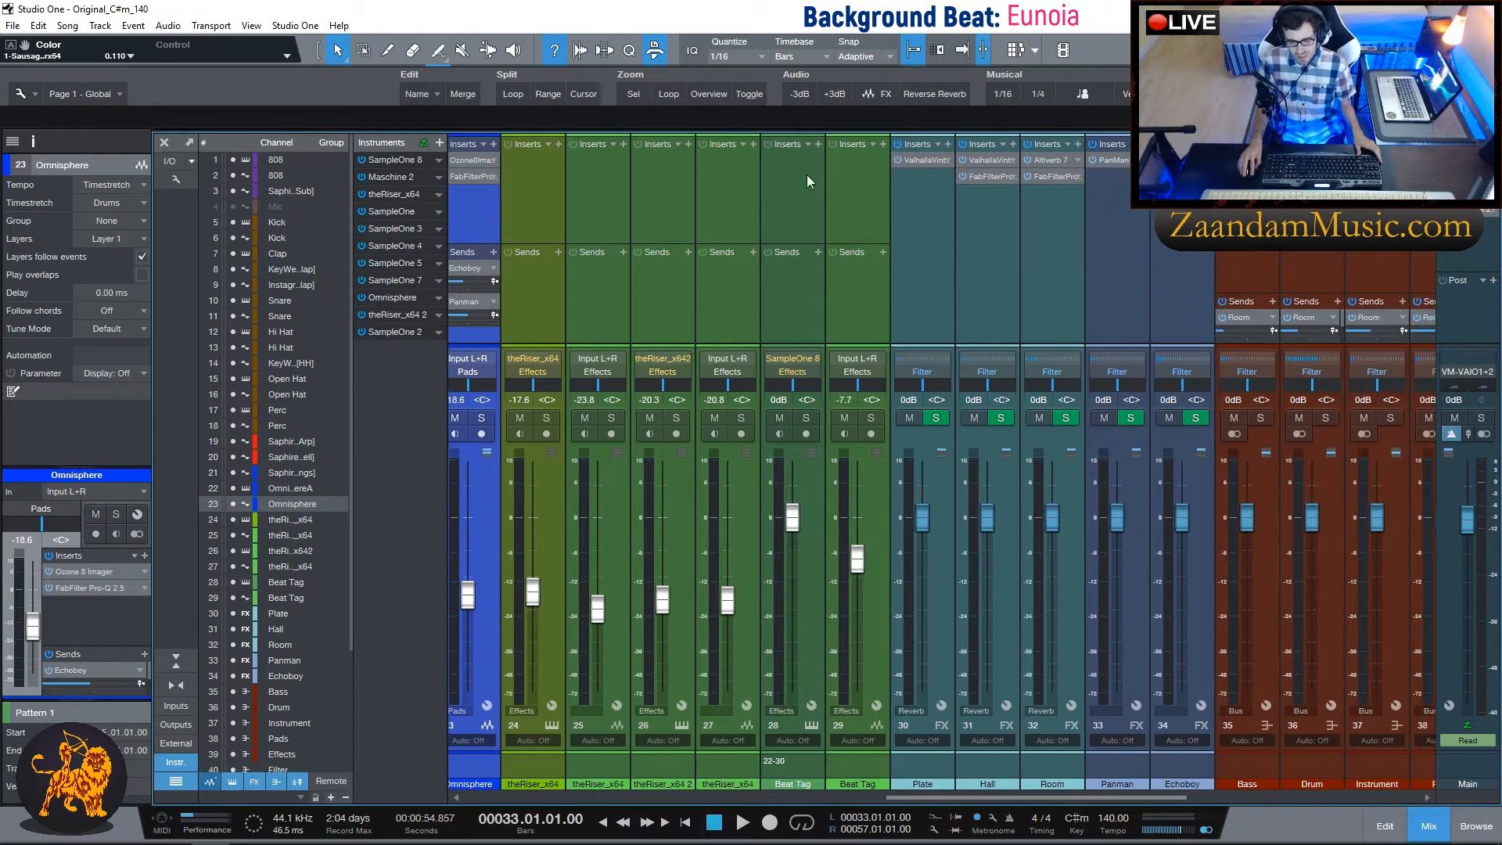
scroll(760, 181, "left", 1)
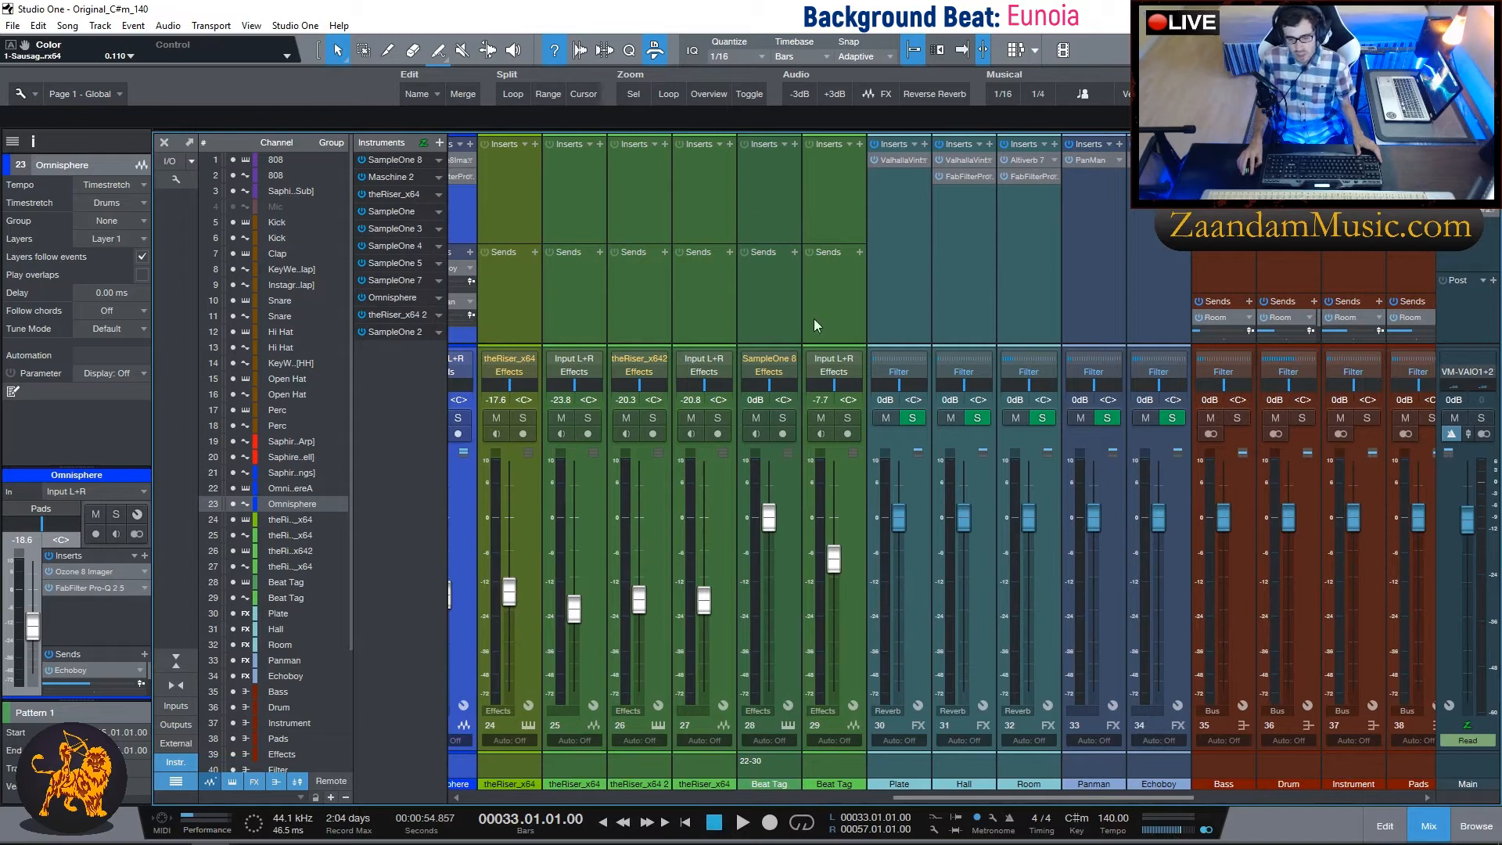
Open the song key selector and choose C#m as the key.
left_click(1078, 823)
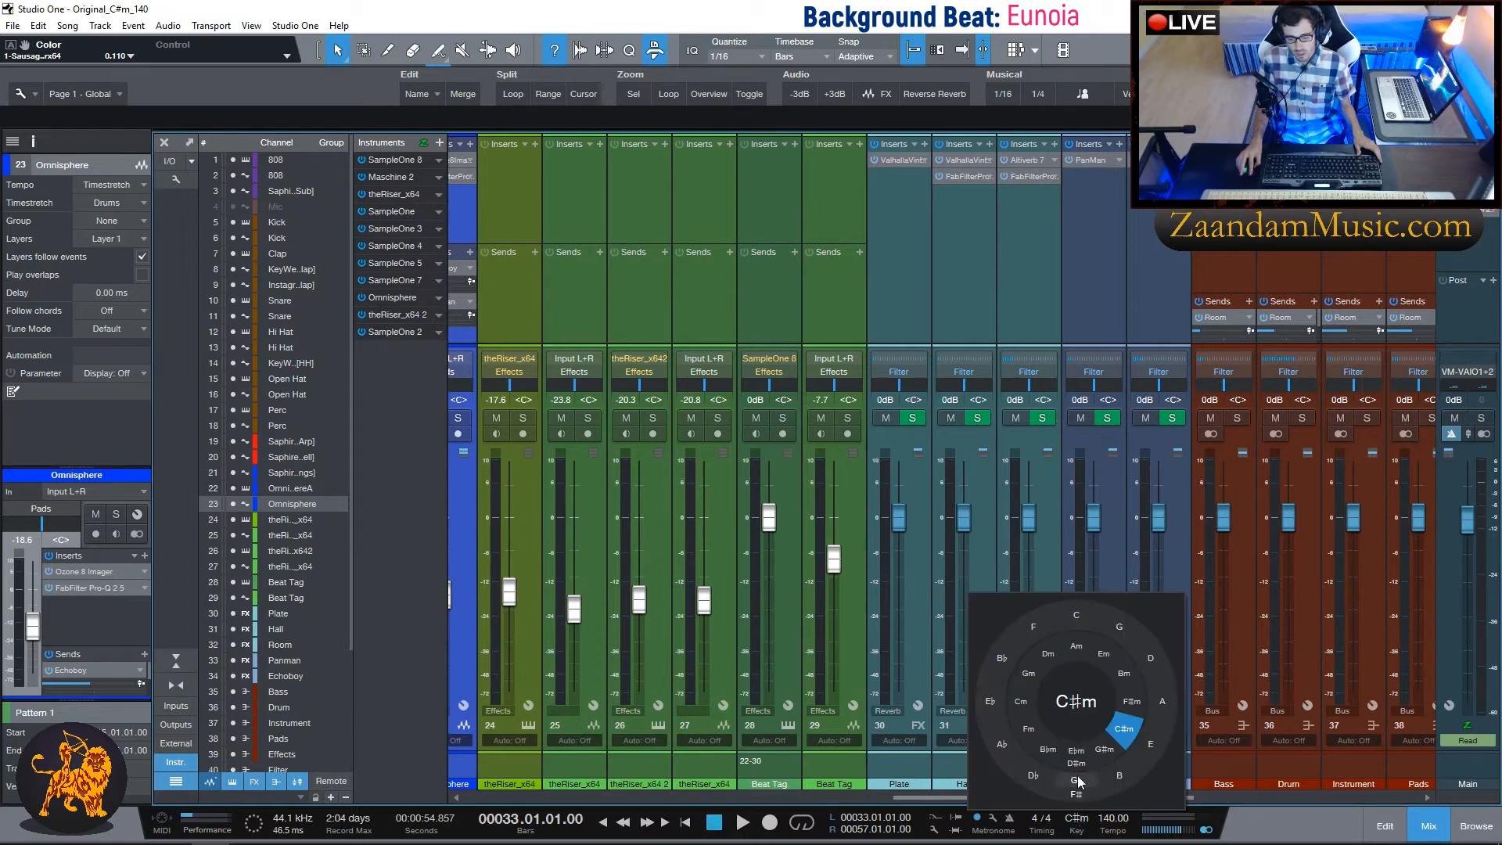
left_click(1124, 736)
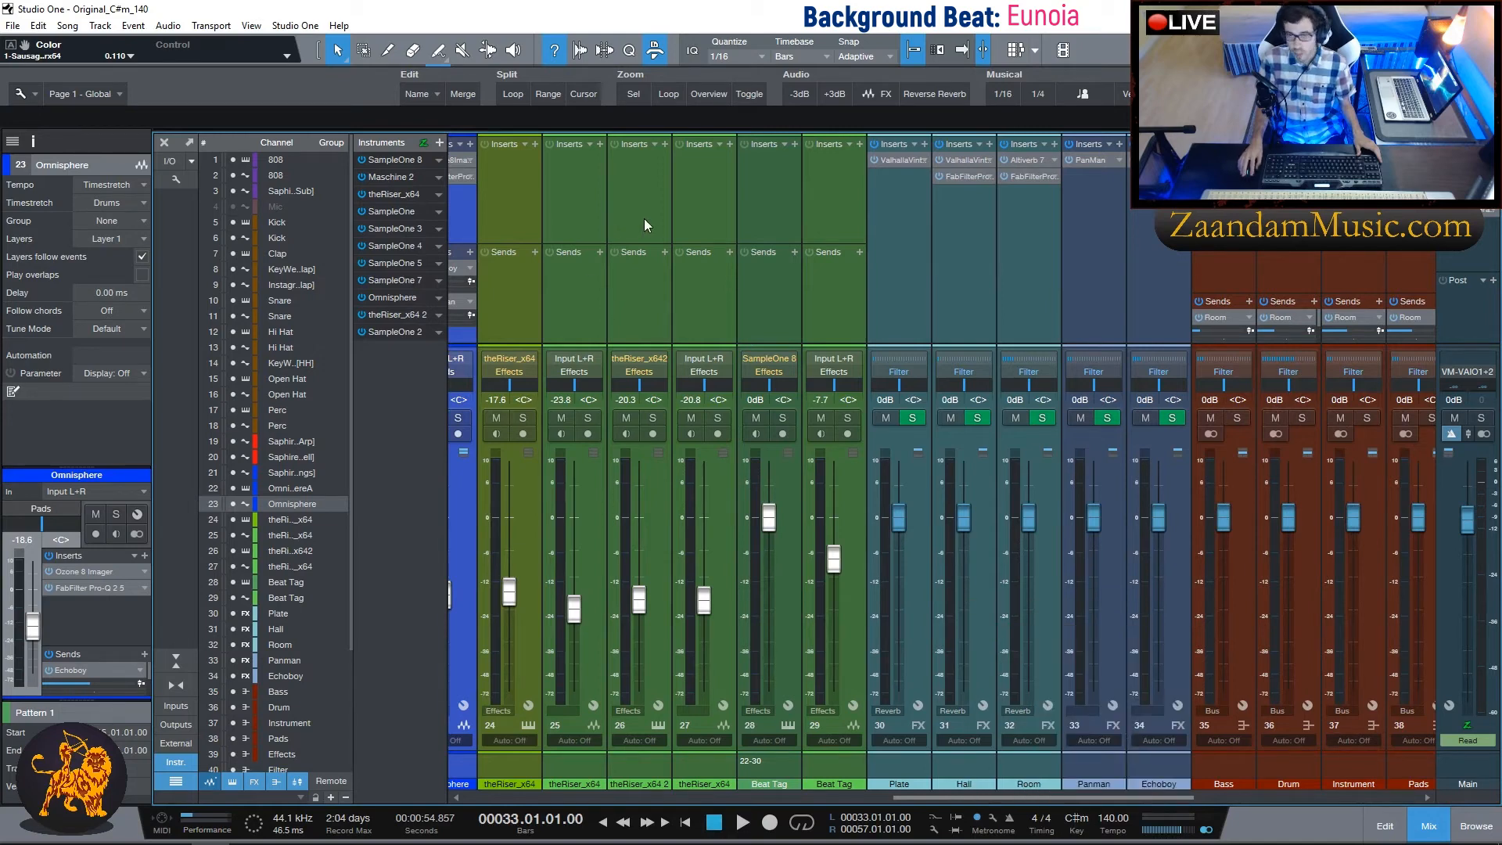
Look over the theRiser instrument and audio channels next to the Omnisphere pads in the mixer.
scroll(650, 218, "left", 1)
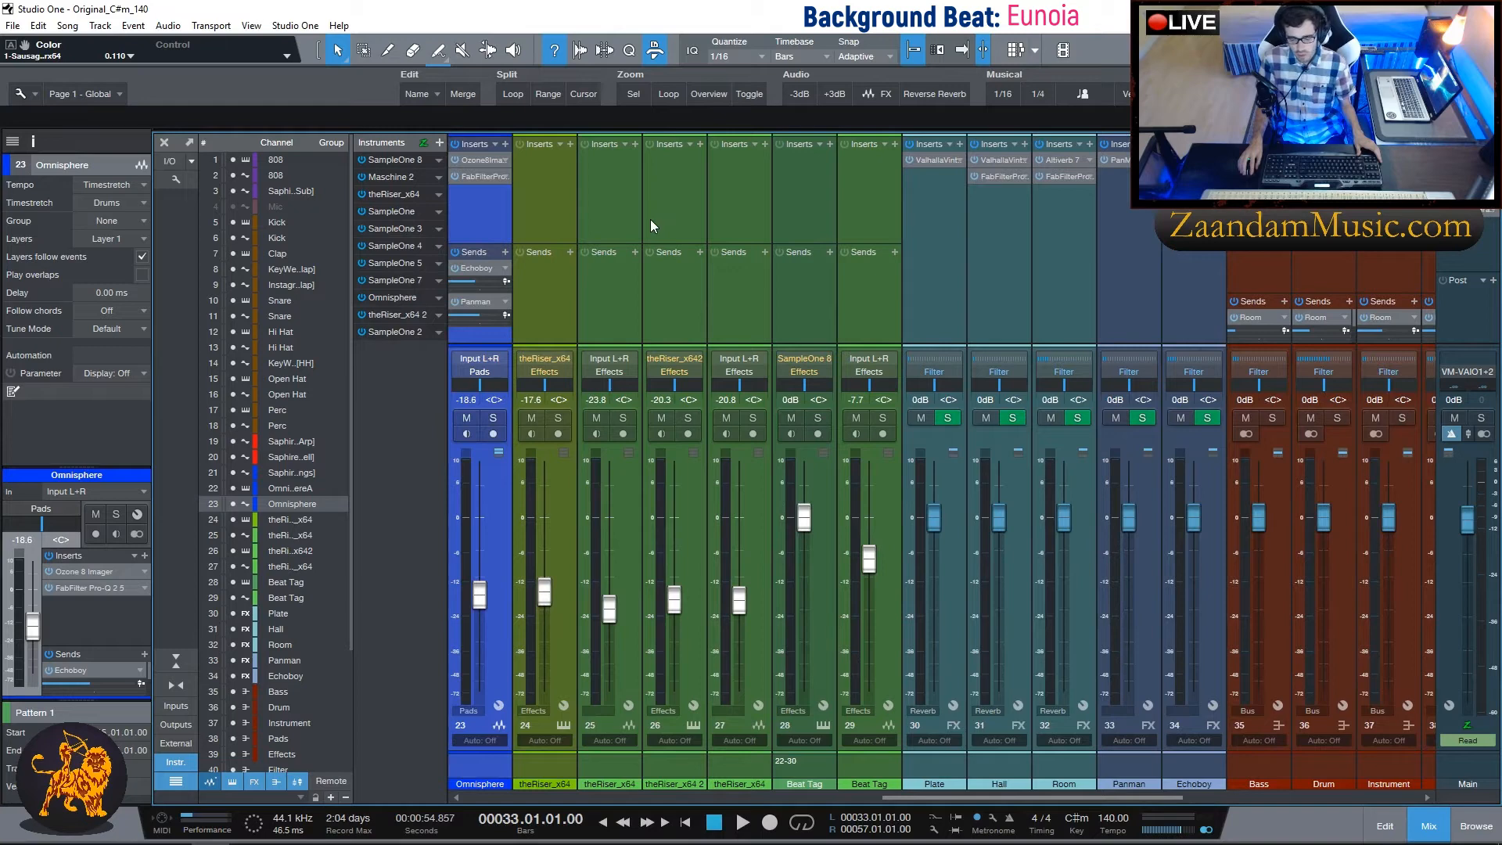
scroll(650, 219, "left", 1)
scroll(676, 226, "left", 1)
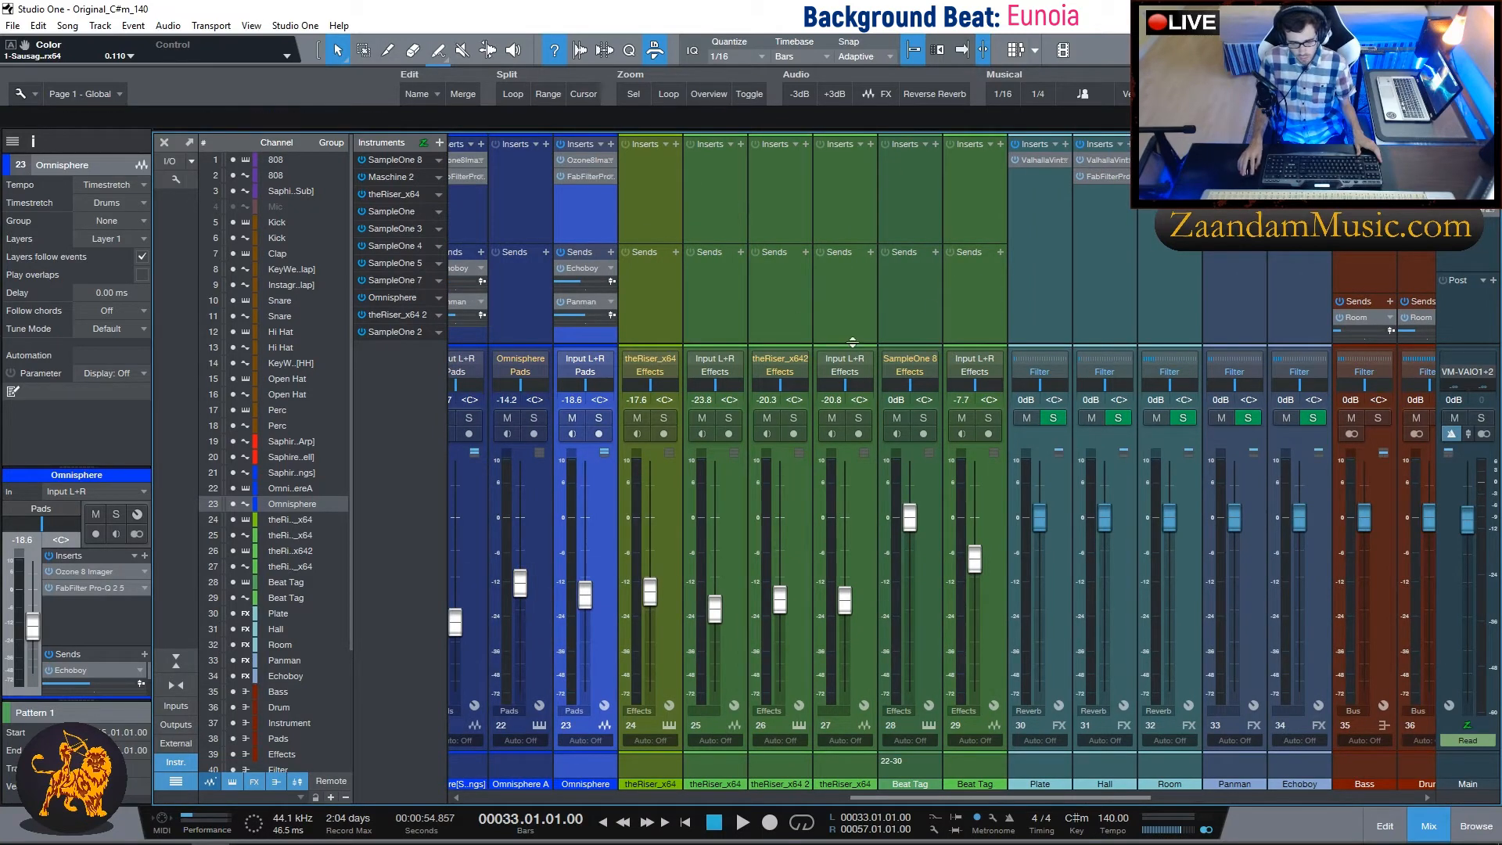
scroll(773, 256, "right", 1)
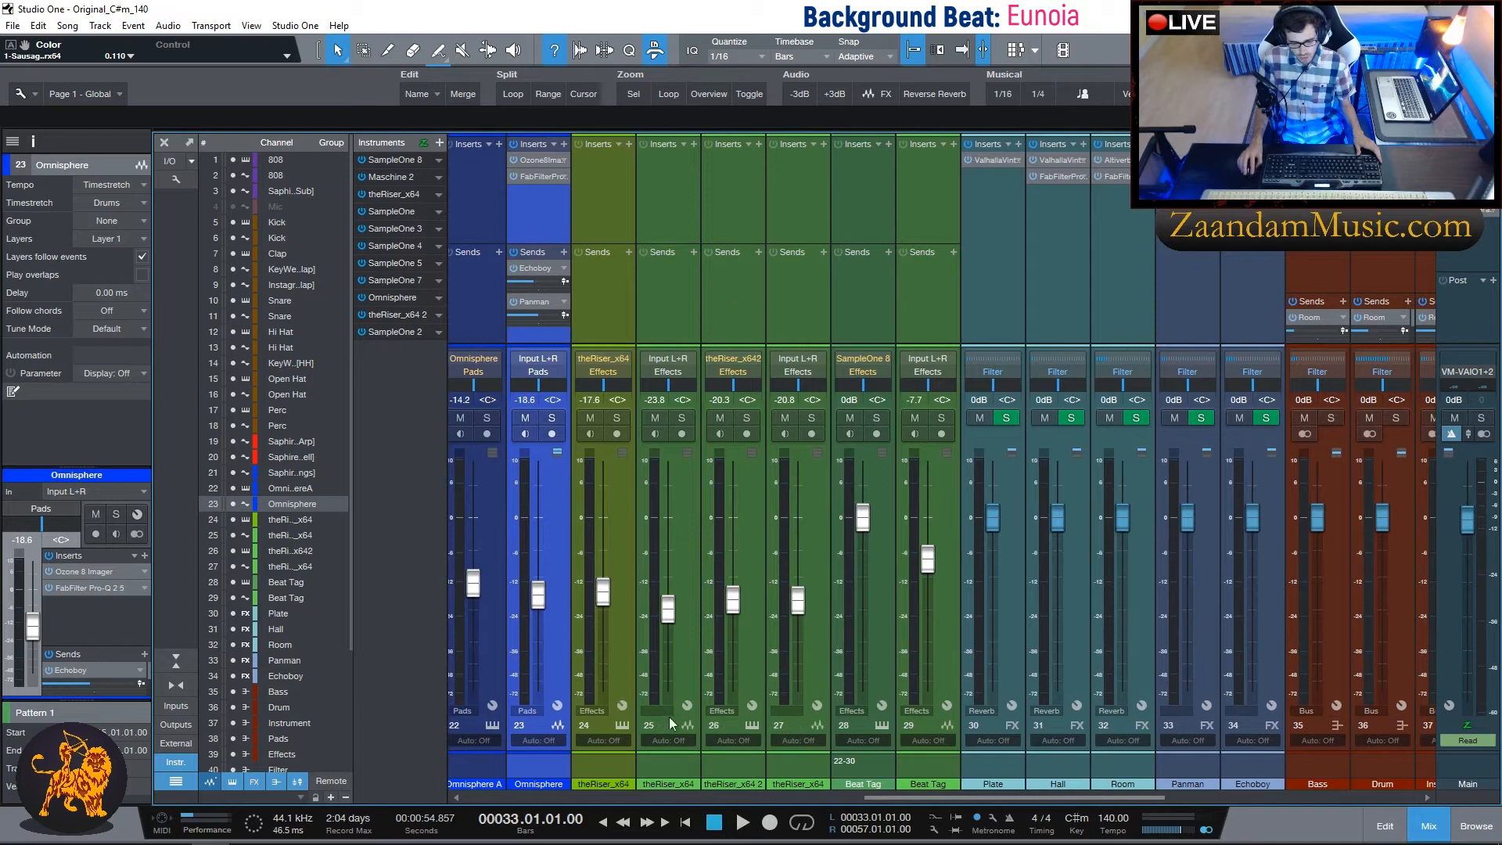
left_click(661, 710)
left_click(696, 674)
left_click(786, 710)
left_click(845, 683)
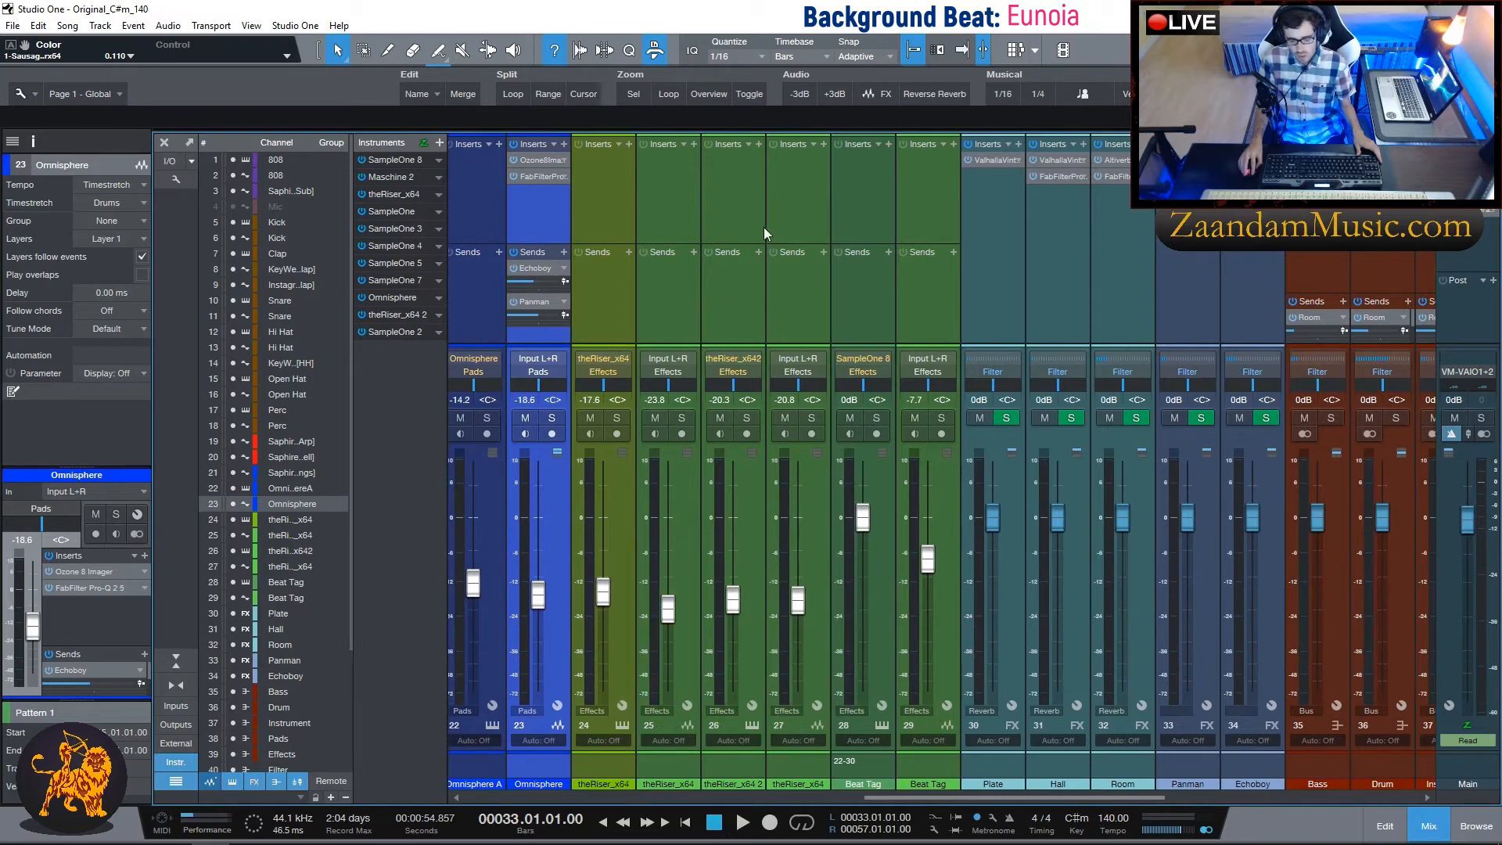
Examine the ValhallaVintageVerb reverb settings on the Plate effects channel.
scroll(758, 320, "right", 2)
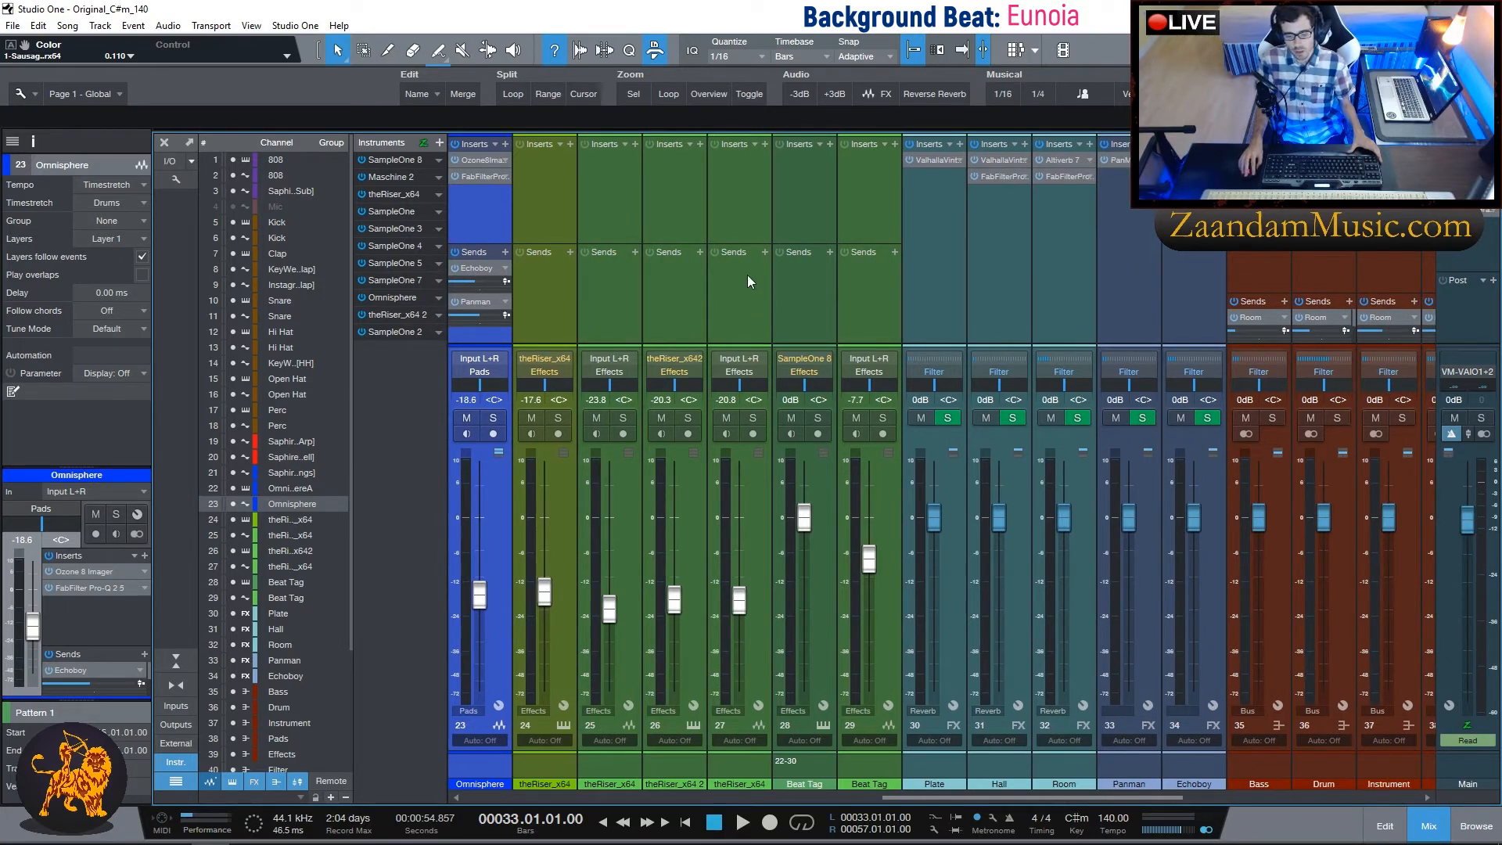
scroll(833, 211, "right", 3)
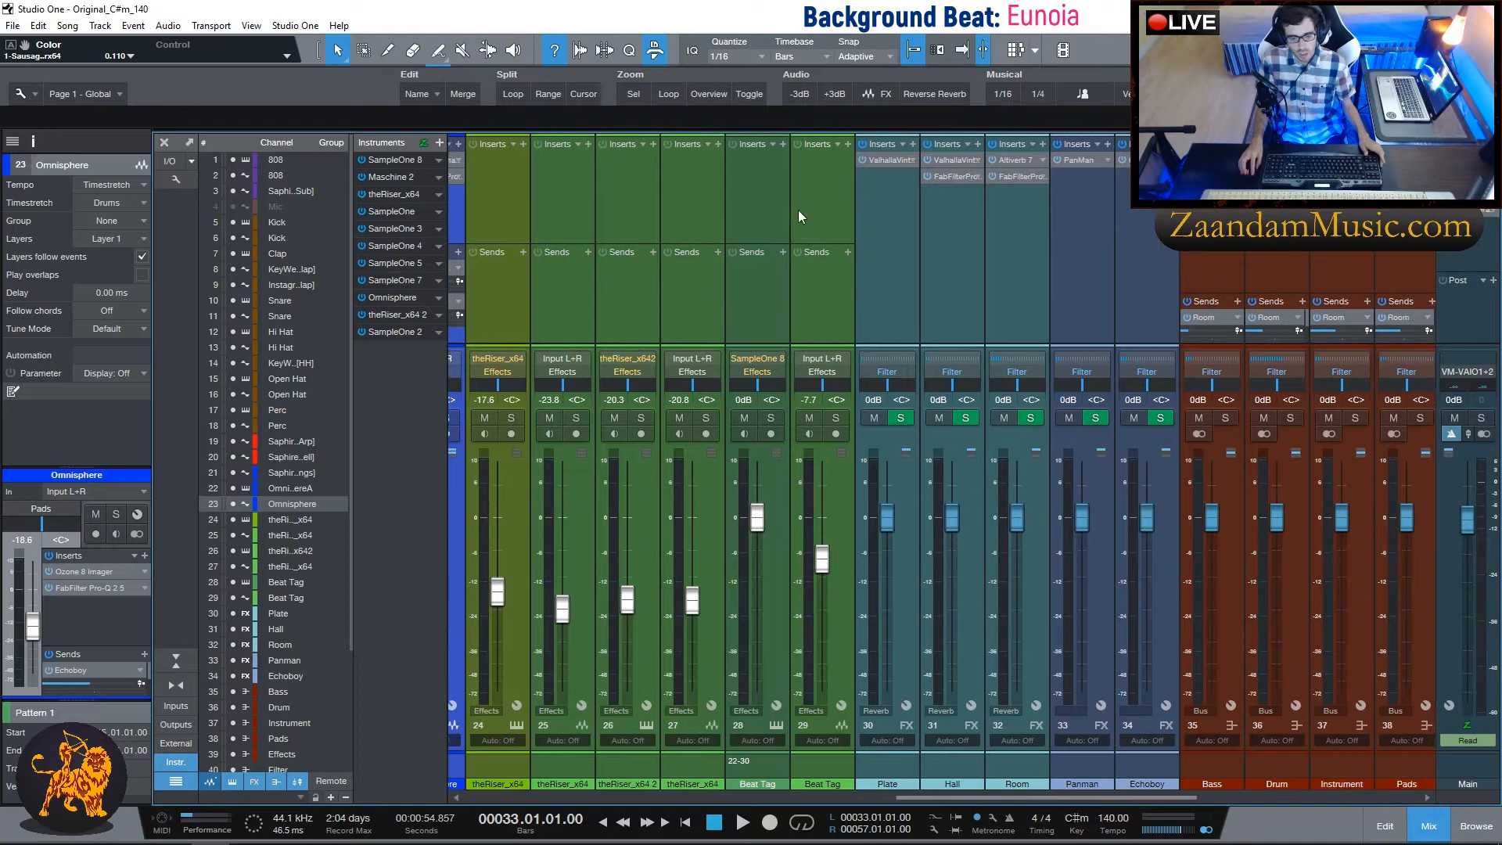
scroll(688, 199, "right", 5)
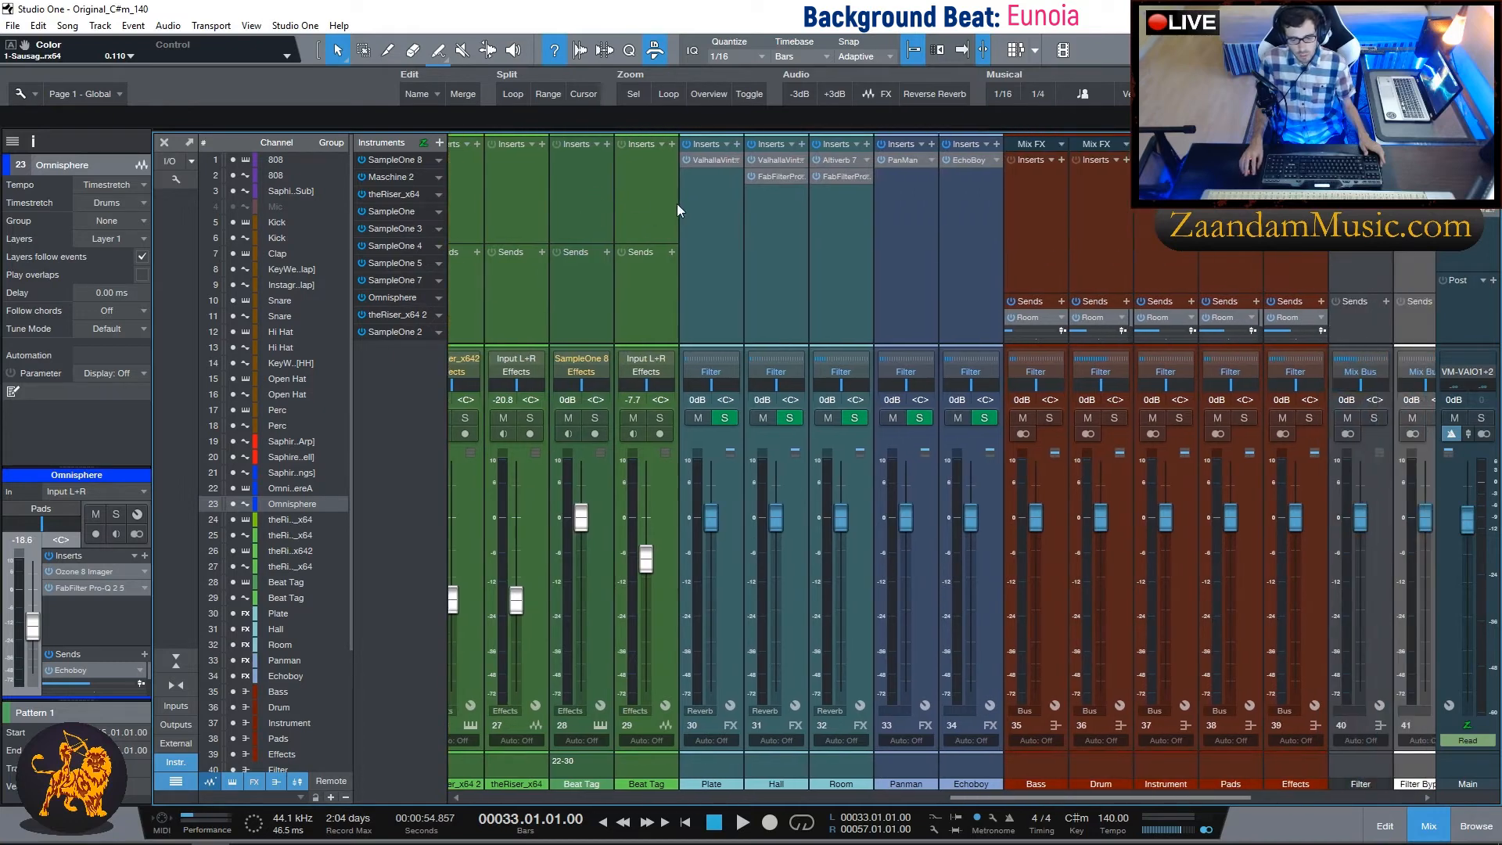
scroll(620, 197, "right", 2)
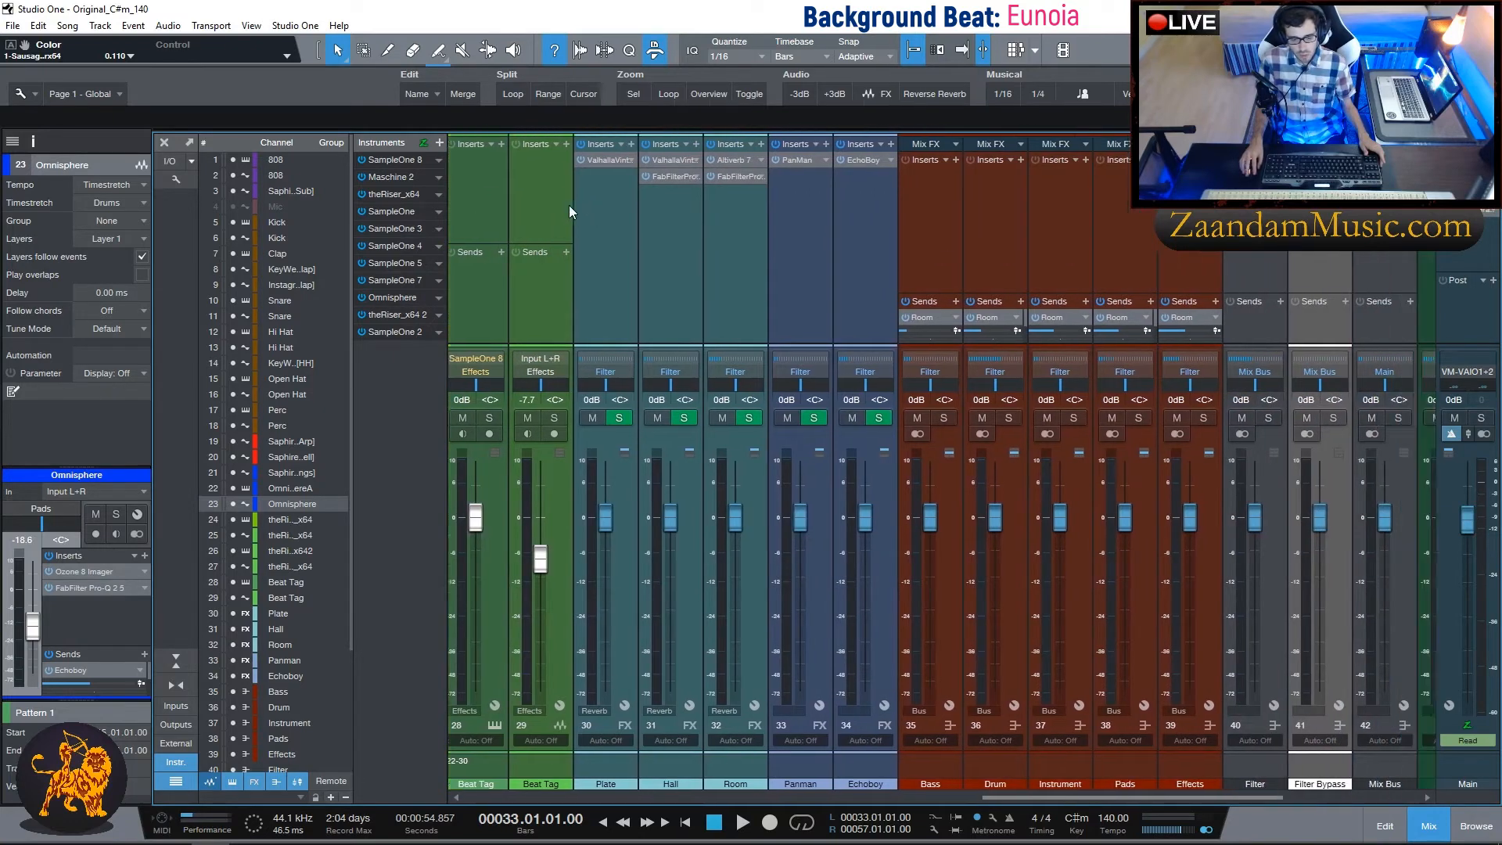
scroll(599, 226, "right", 2)
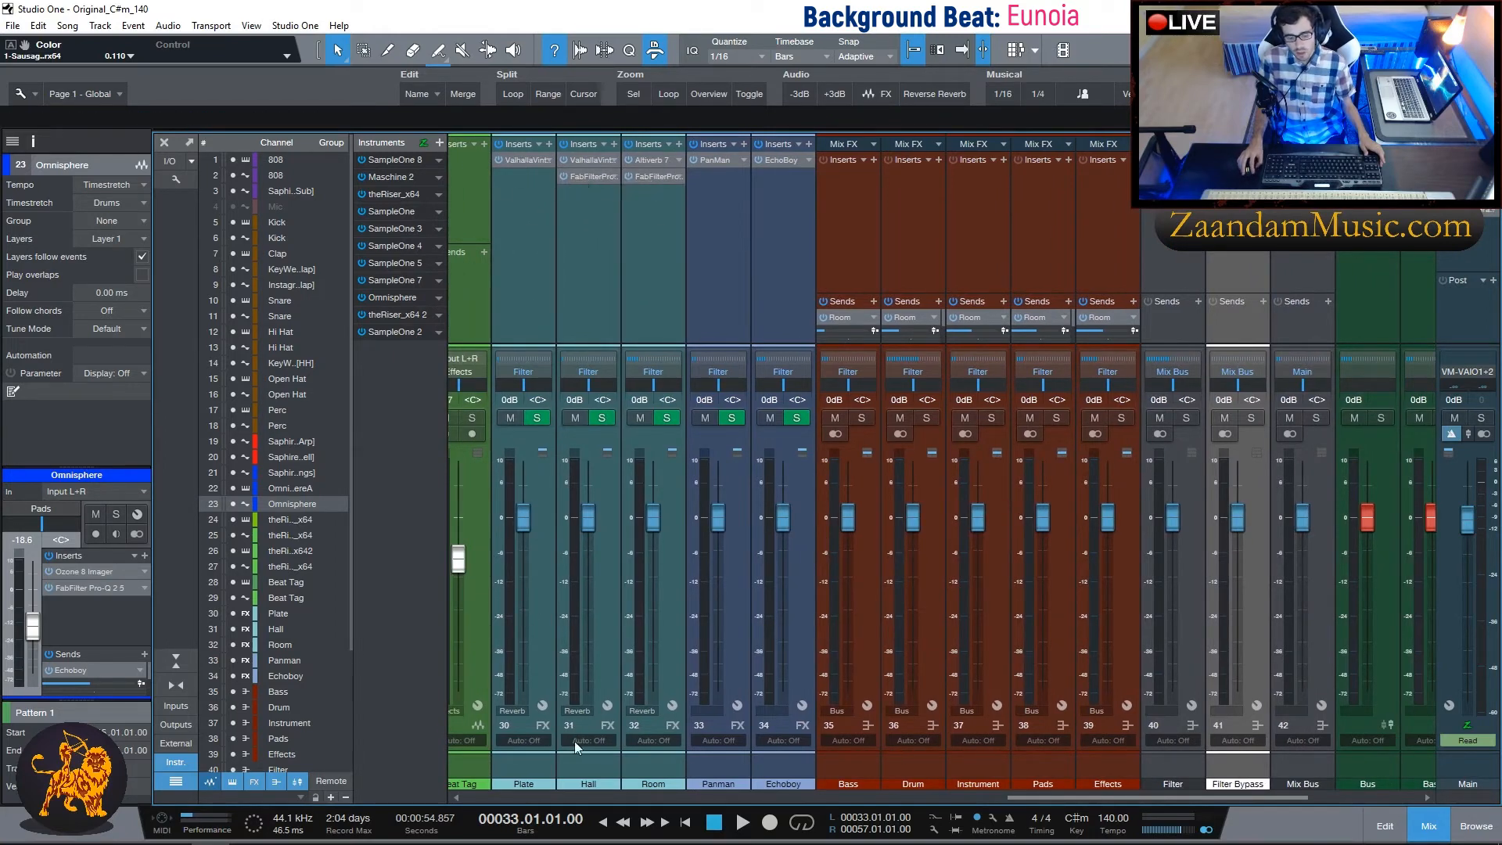
left_click(529, 161)
left_click_drag(903, 201, 739, 244)
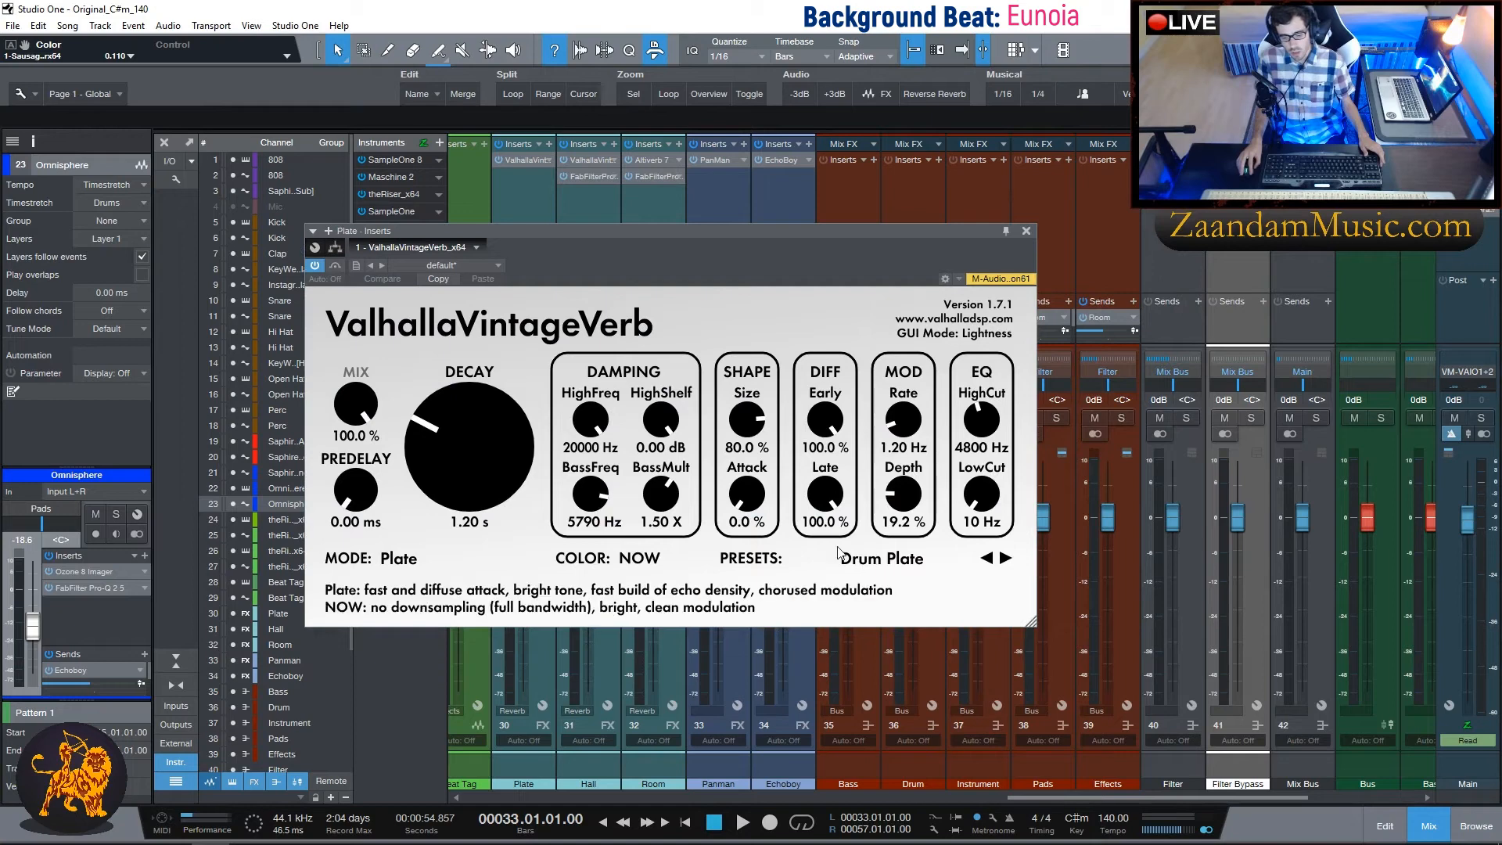
left_click(1025, 232)
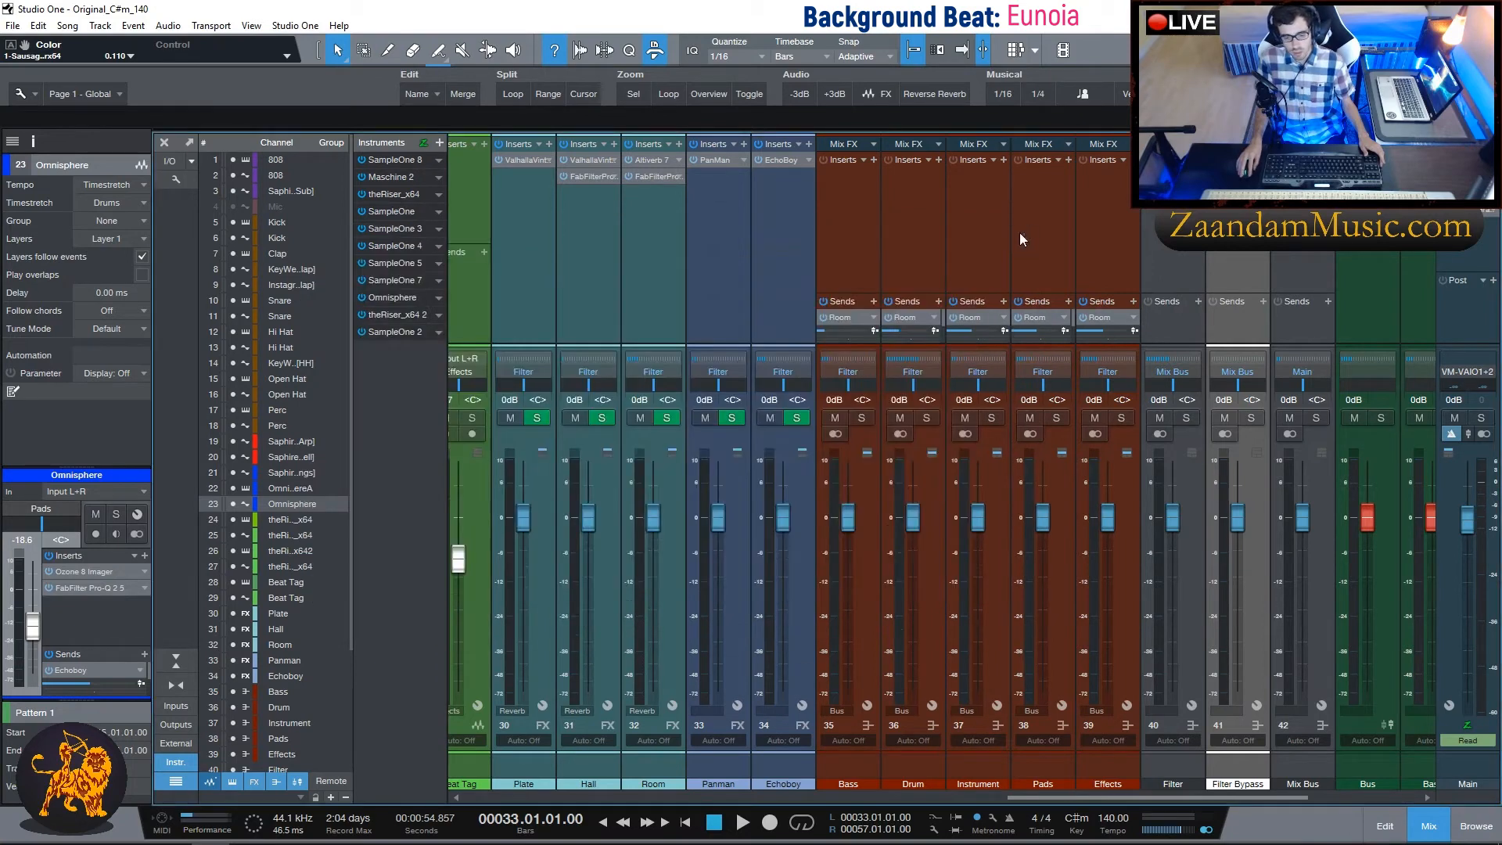
Examine the ValhallaVintageVerb settings and the FabFilter Pro-Q 2 curve on the Hall effects channel.
left_click(594, 229)
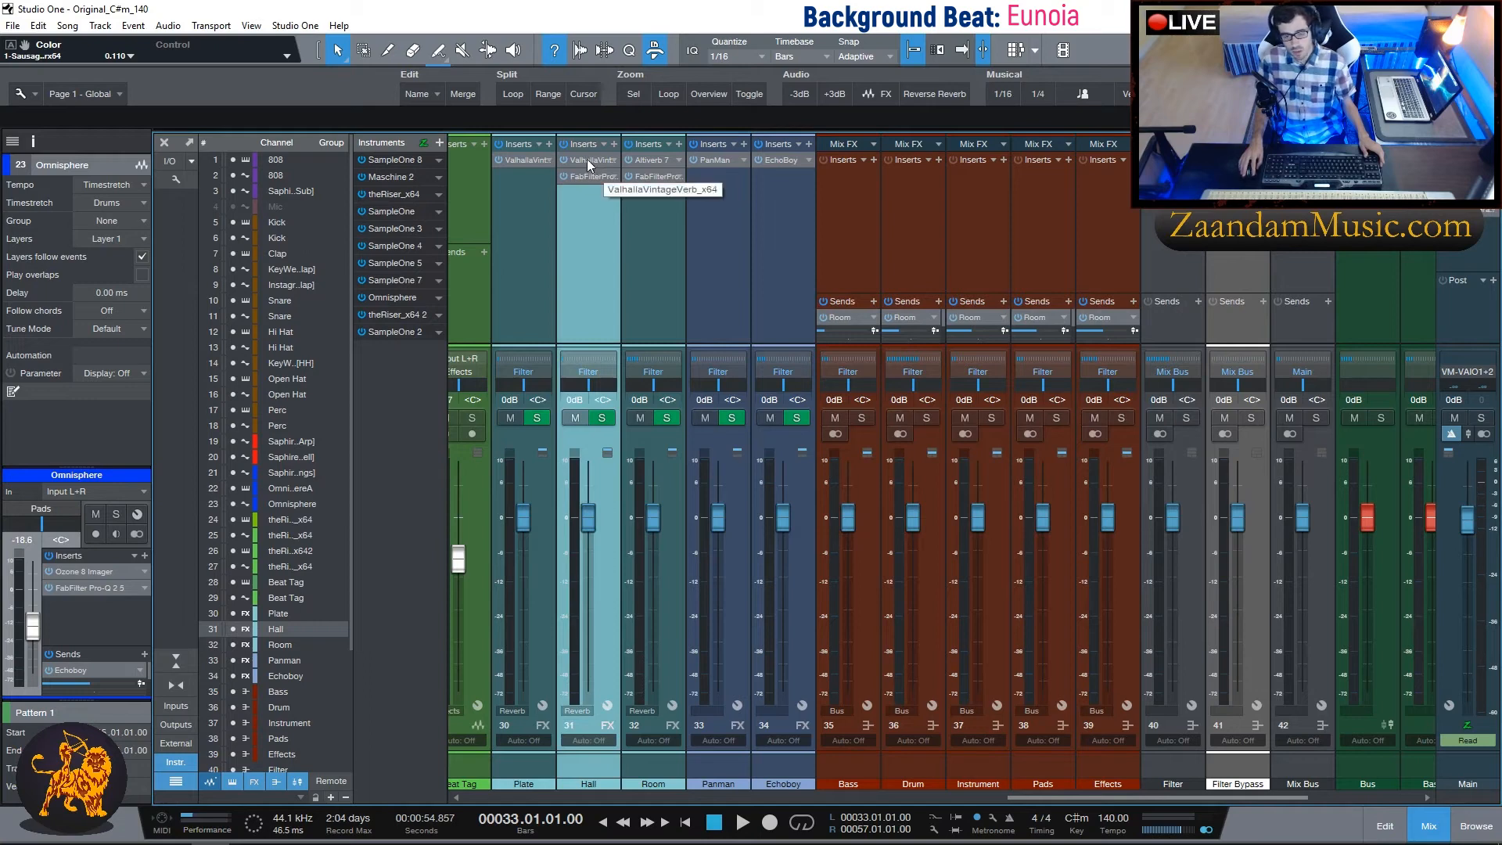
left_click(586, 160)
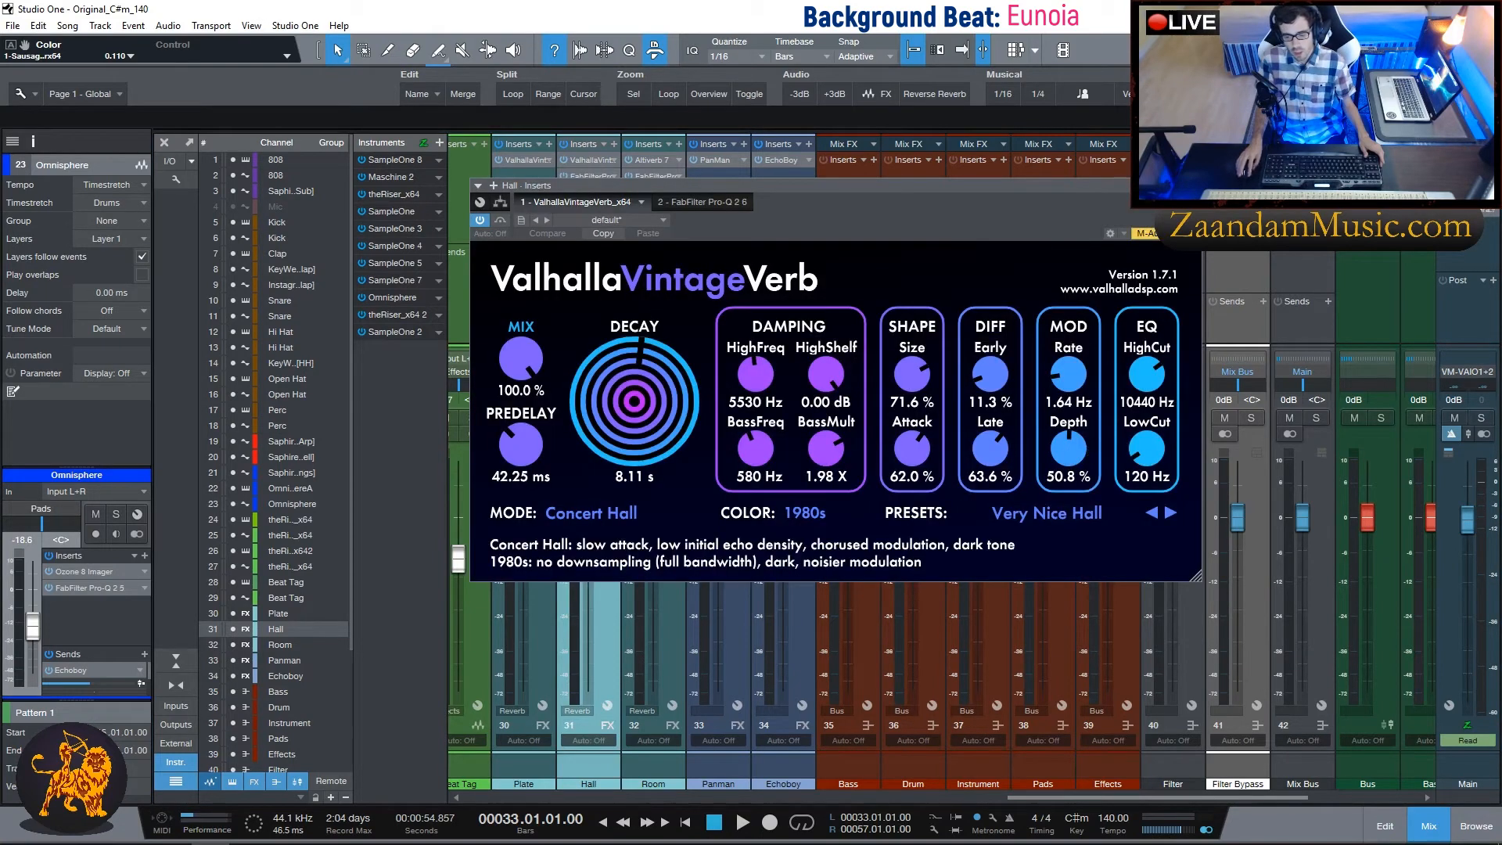
left_click(1193, 185)
left_click(582, 175)
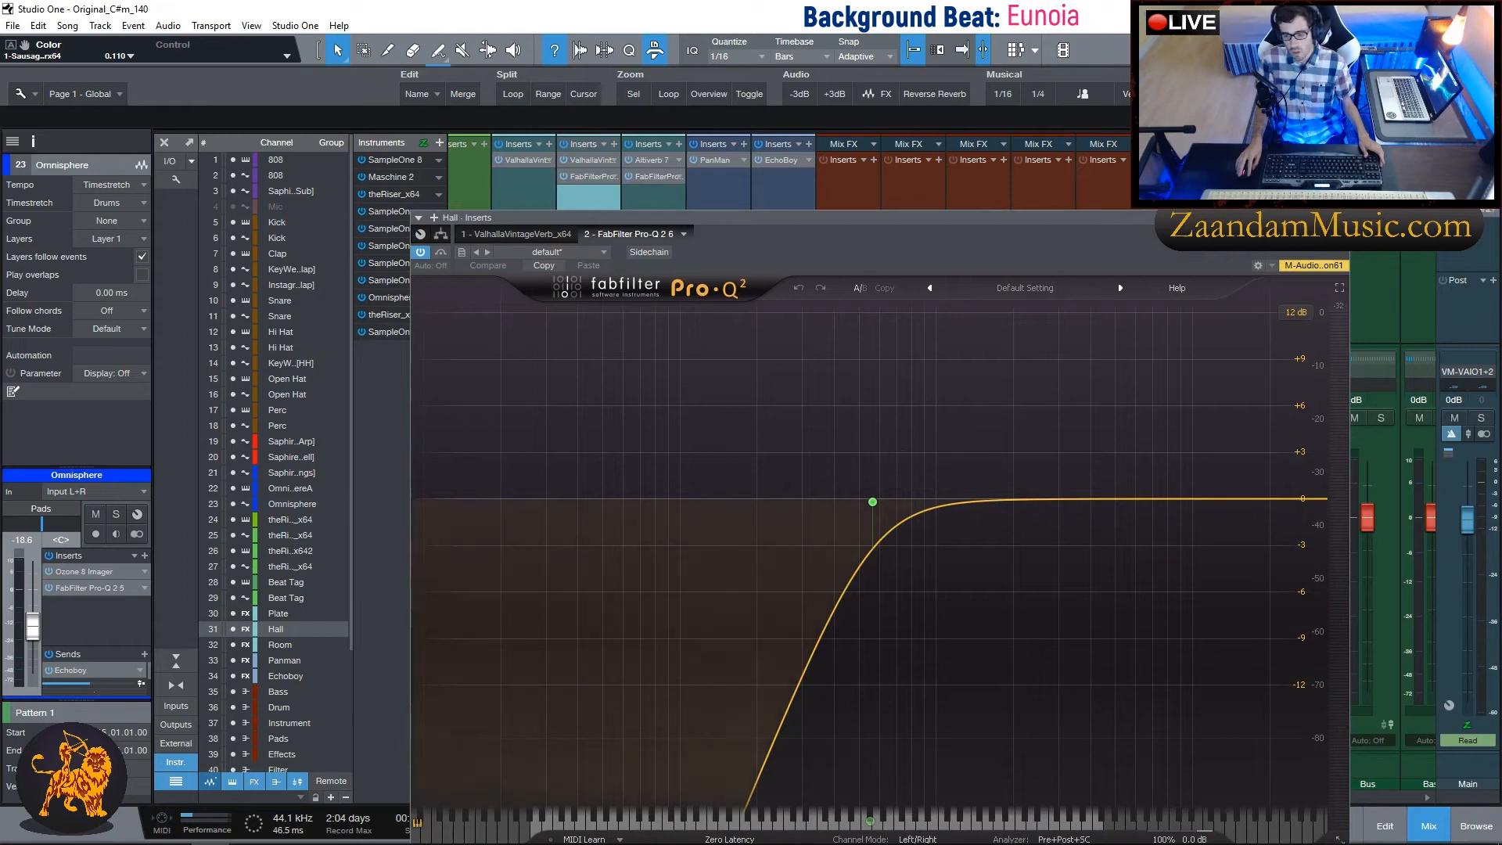
left_click(1339, 217)
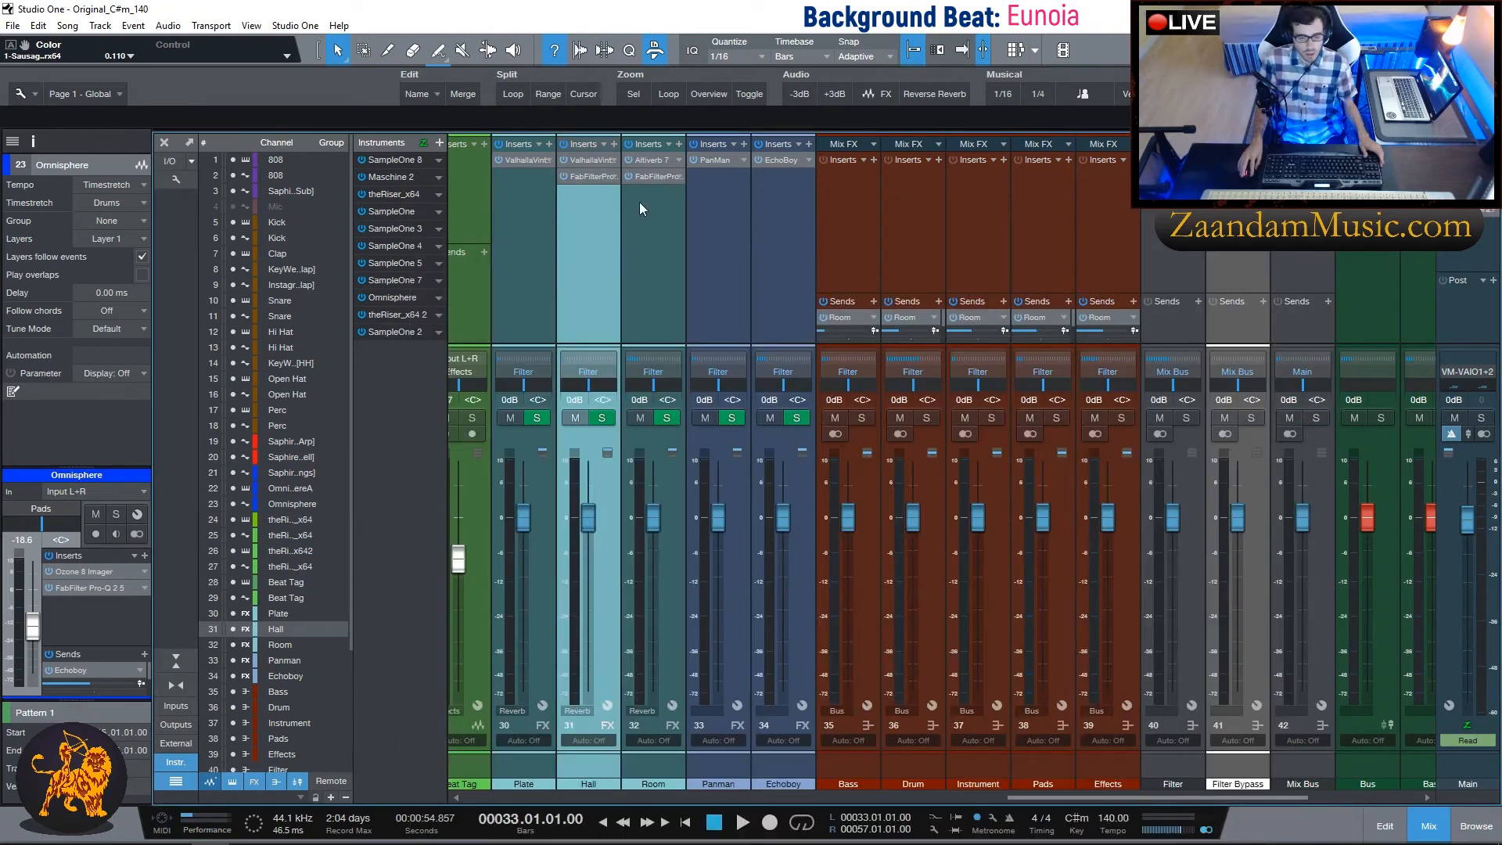
Examine the Altiverb 7 reverb and the FabFilter Pro-Q 2 curve on the Room effects channel.
left_click(642, 228)
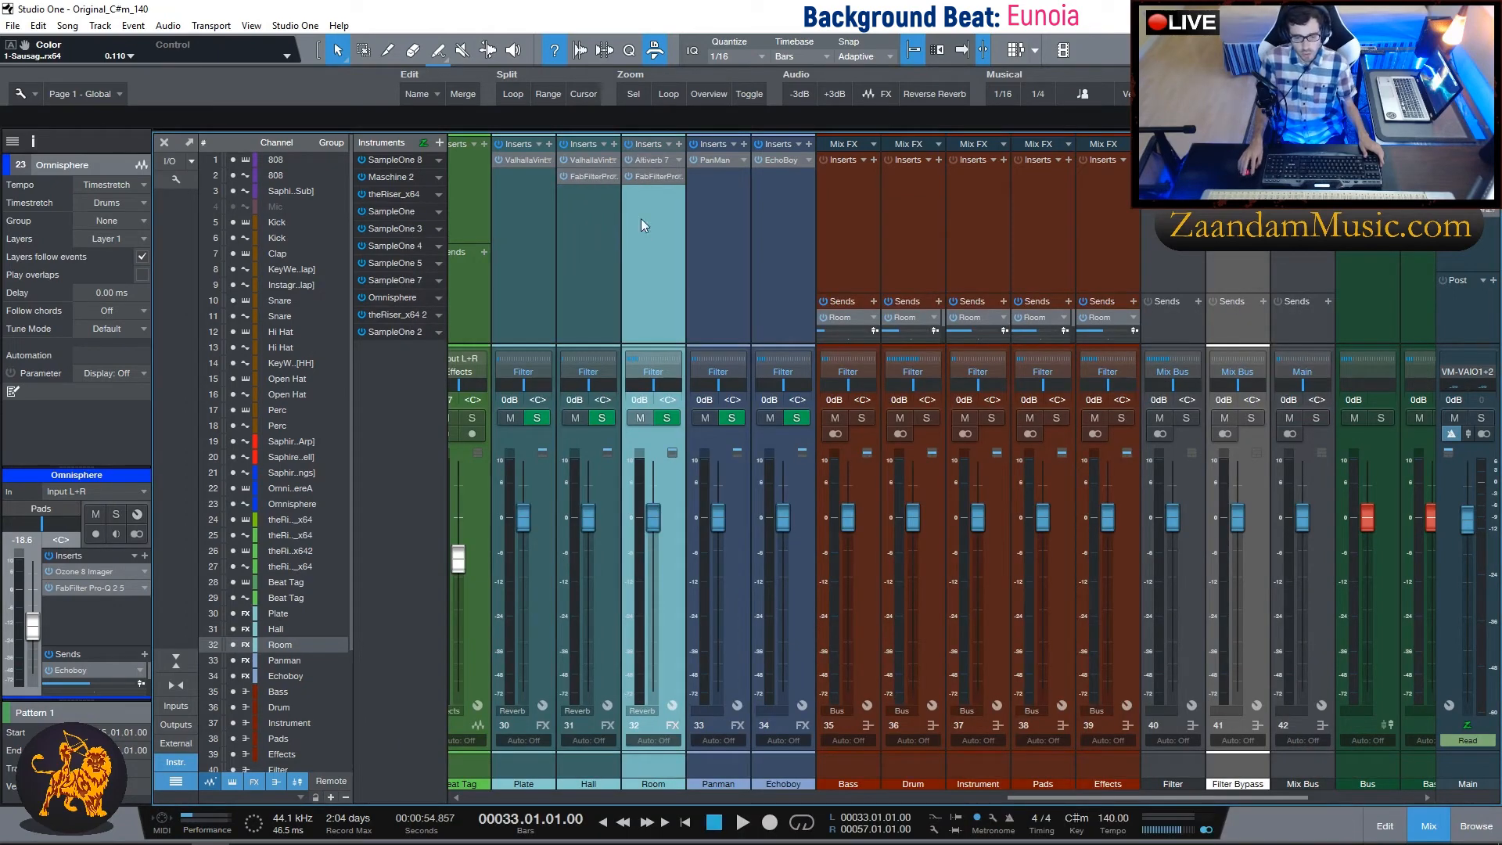
double_click(651, 160)
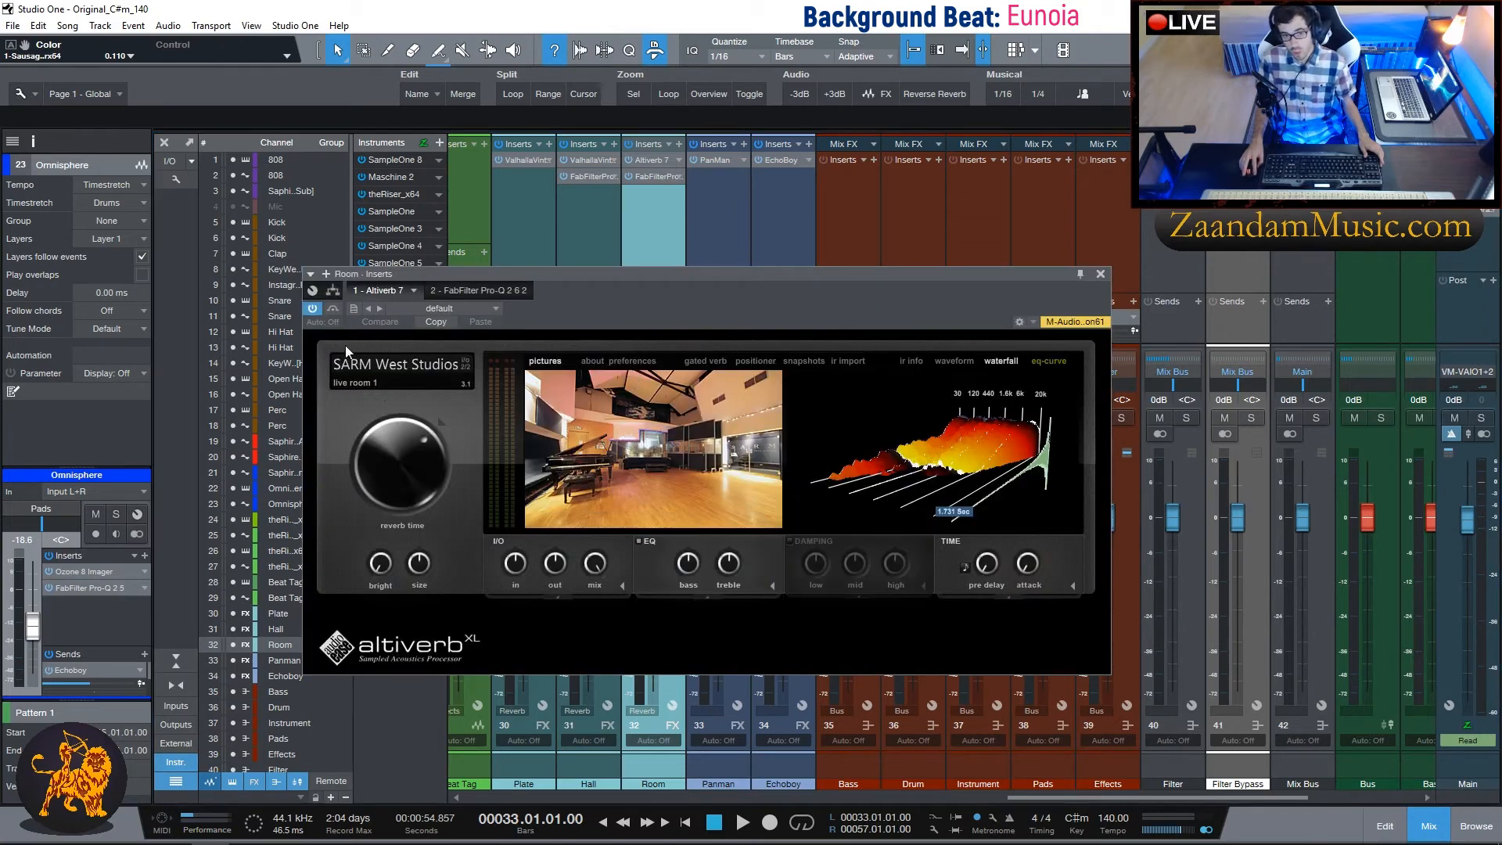
mouse_move(608, 523)
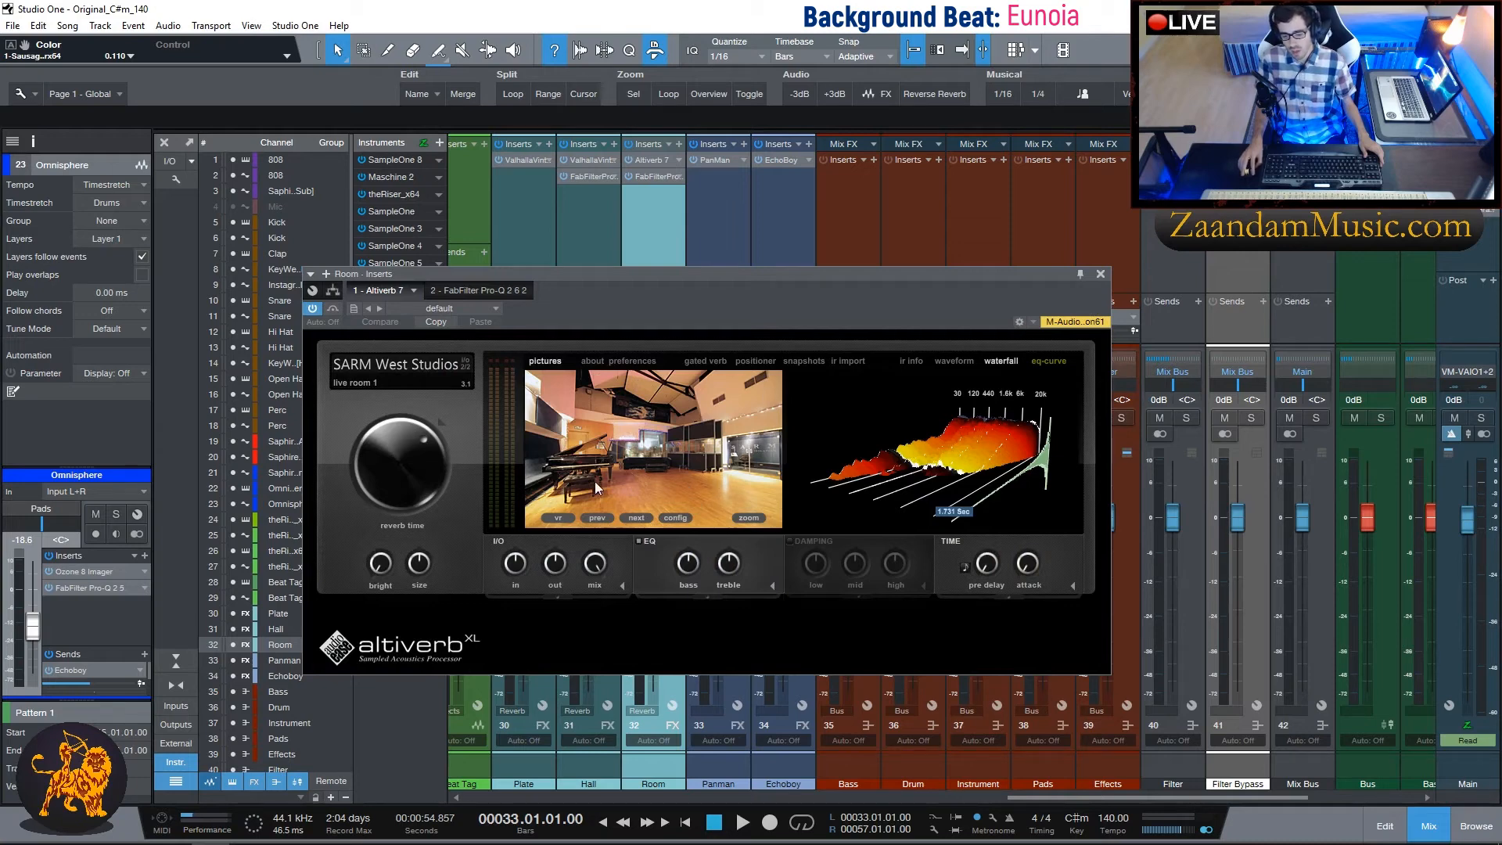
left_click(1100, 273)
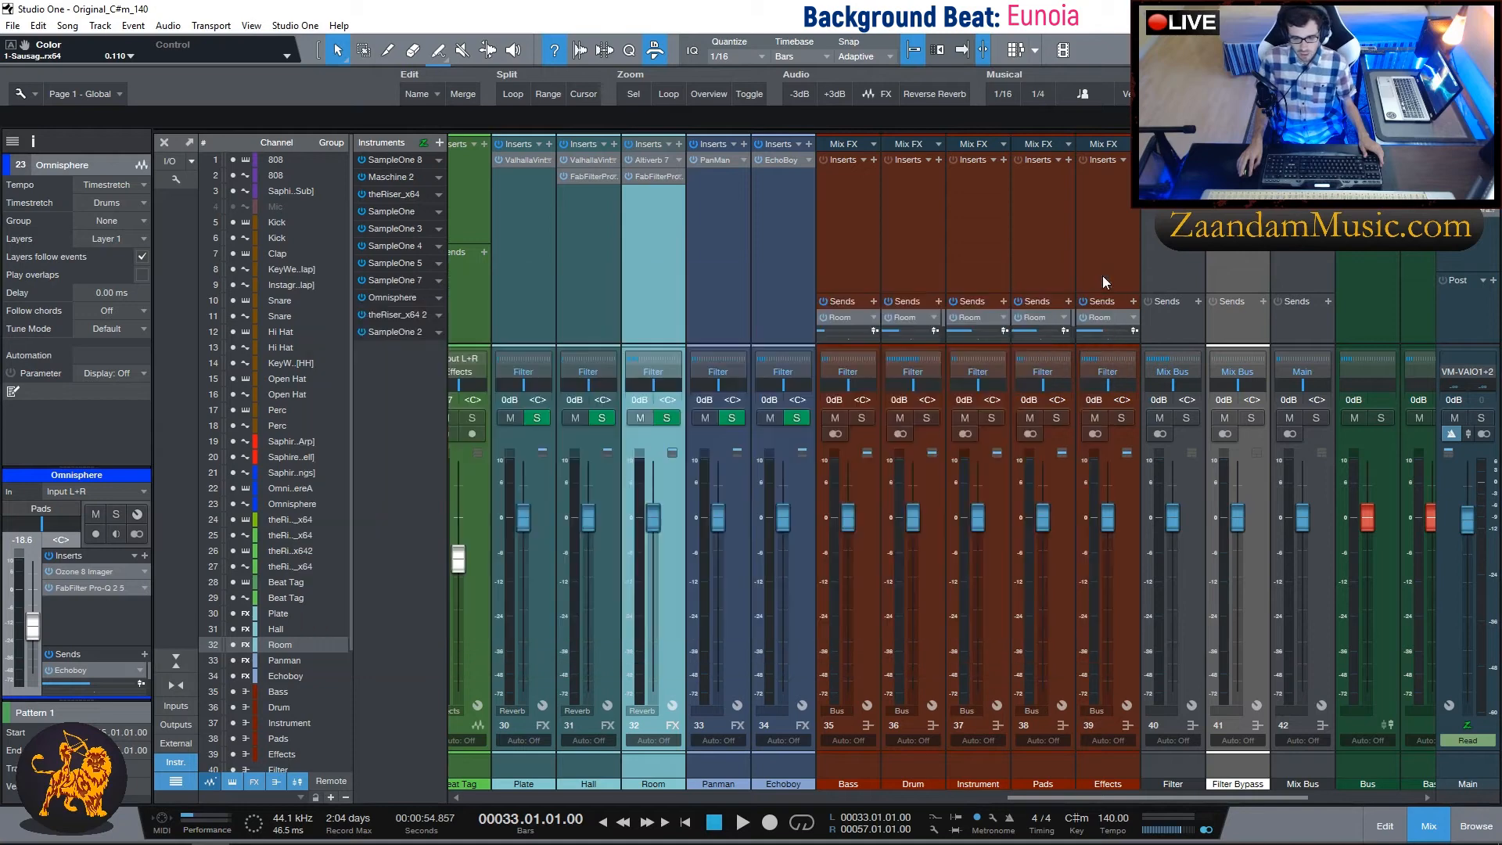
left_click(646, 176)
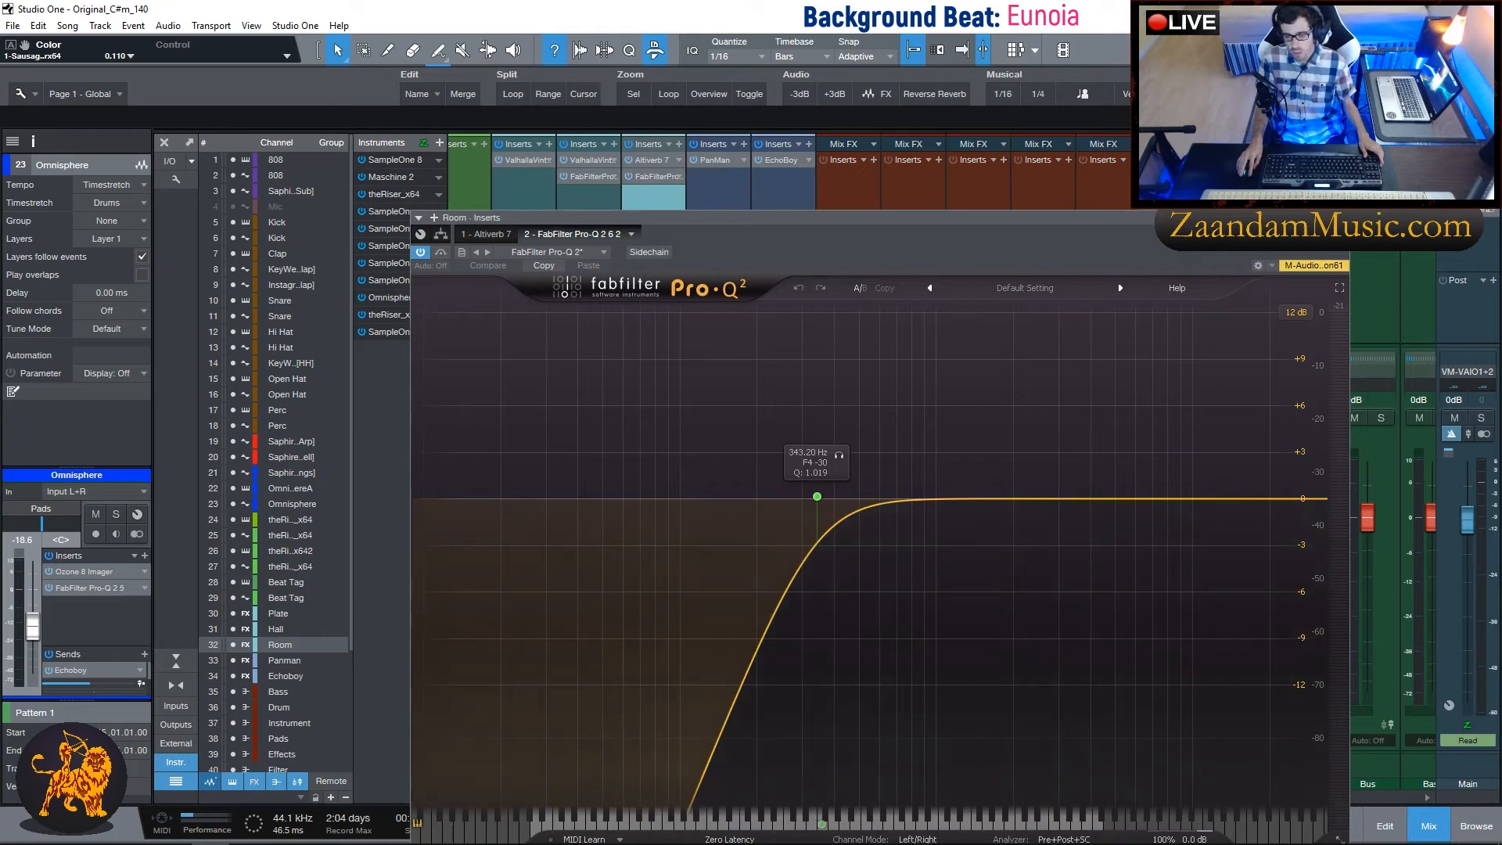
key("Escape")
Enlarge the sends area of the mixer to review the reverb sends on the Bass, Drum, Instrument, Pads and Effects buses.
scroll(712, 260, "down", 3)
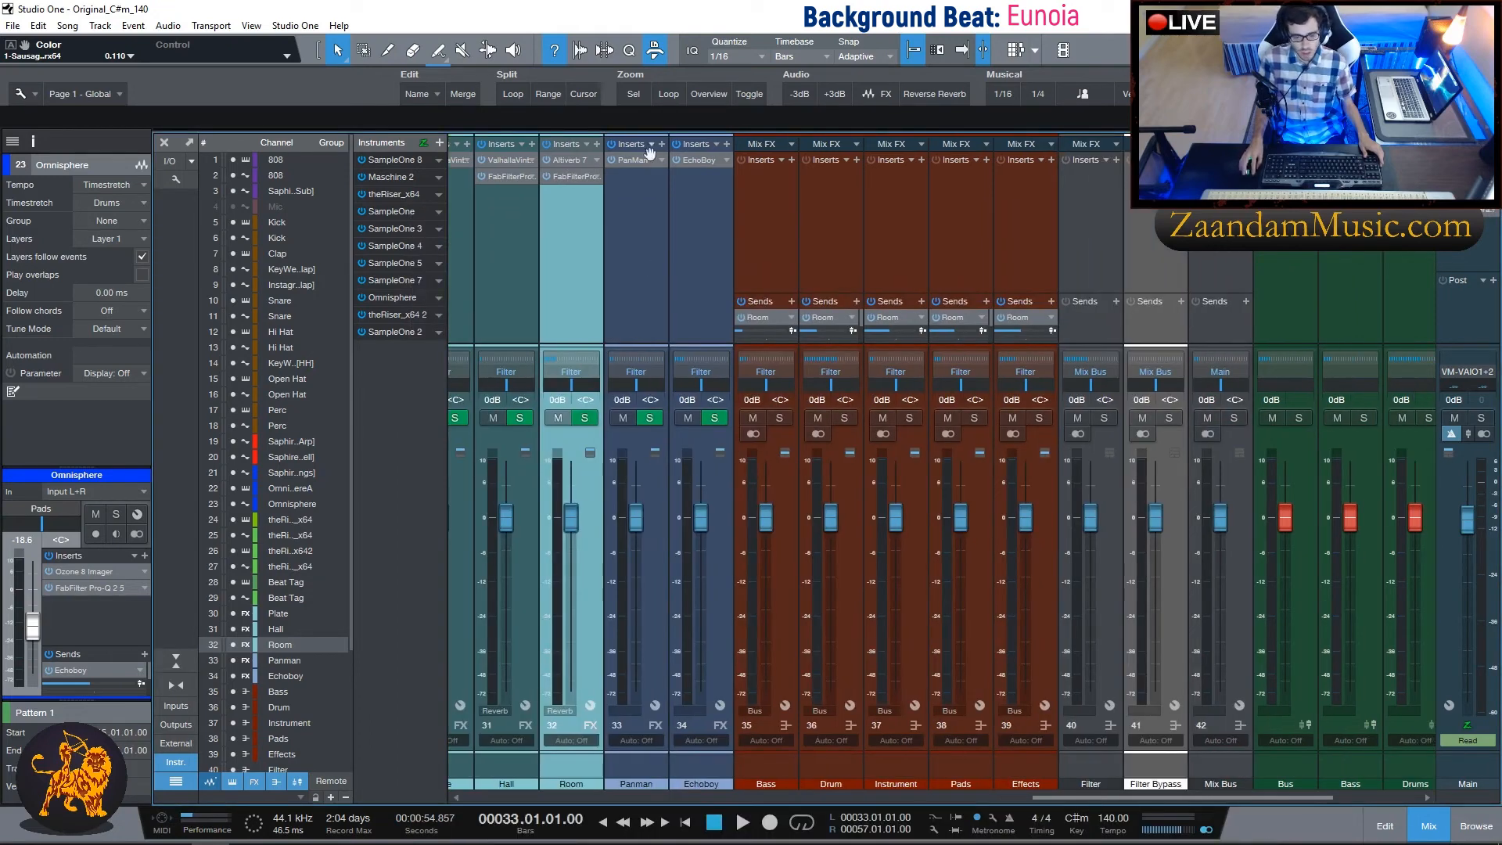
scroll(706, 199, "down", 1)
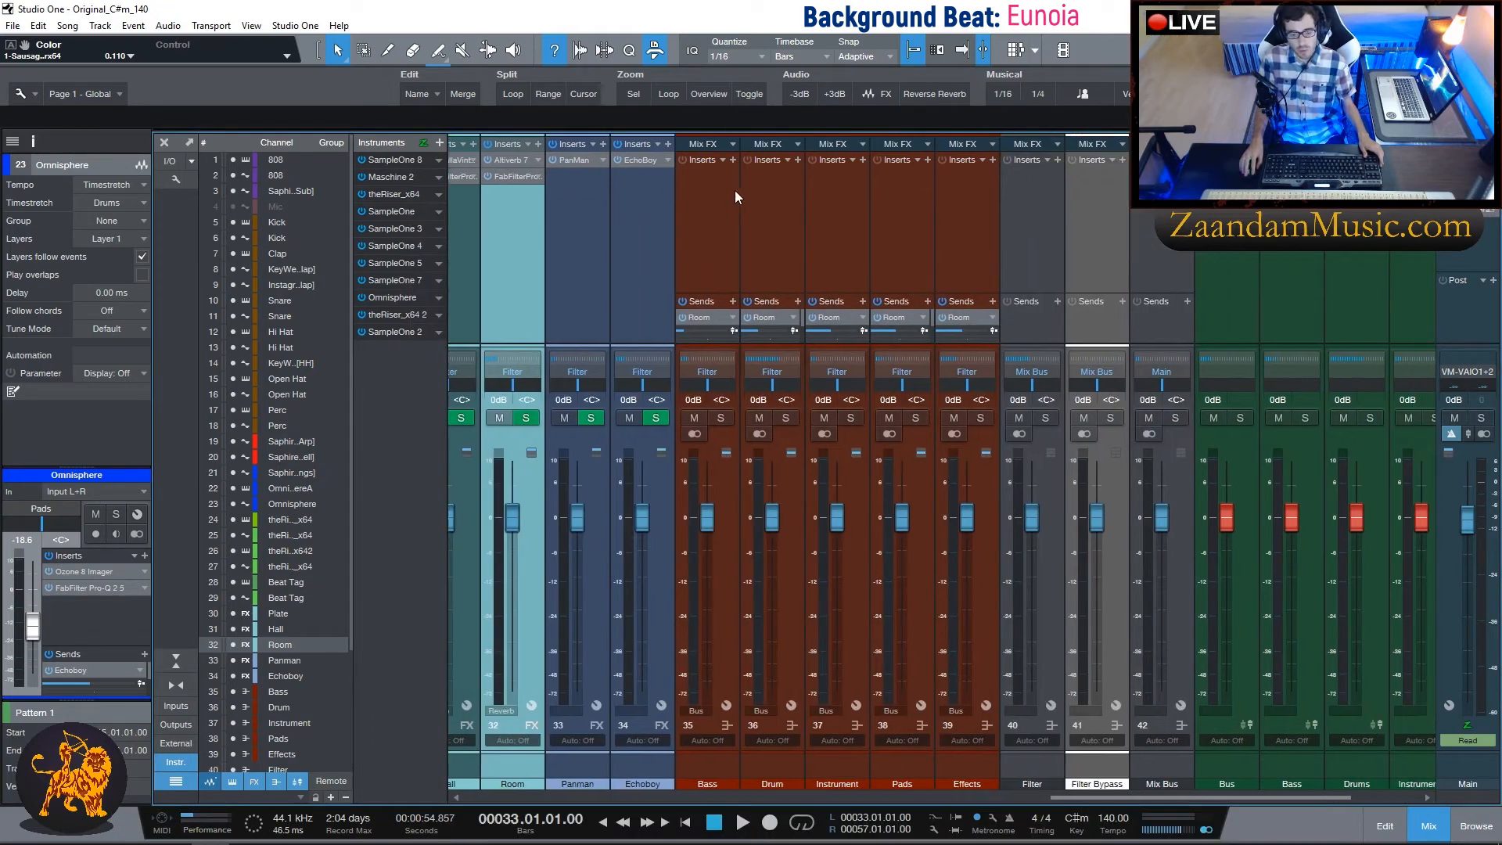
scroll(733, 214, "down", 3)
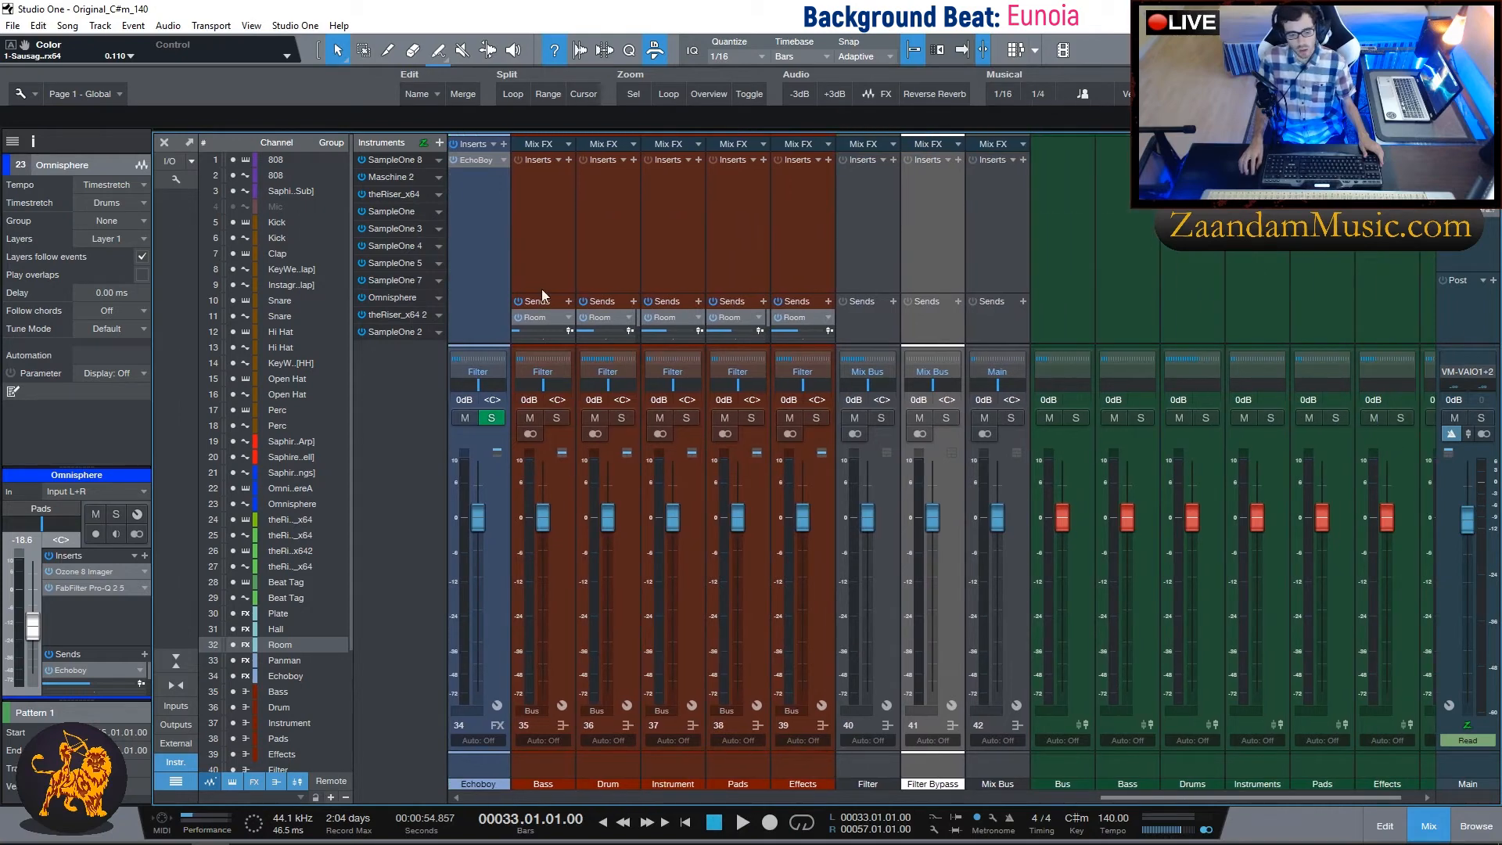
left_click_drag(553, 295, 553, 236)
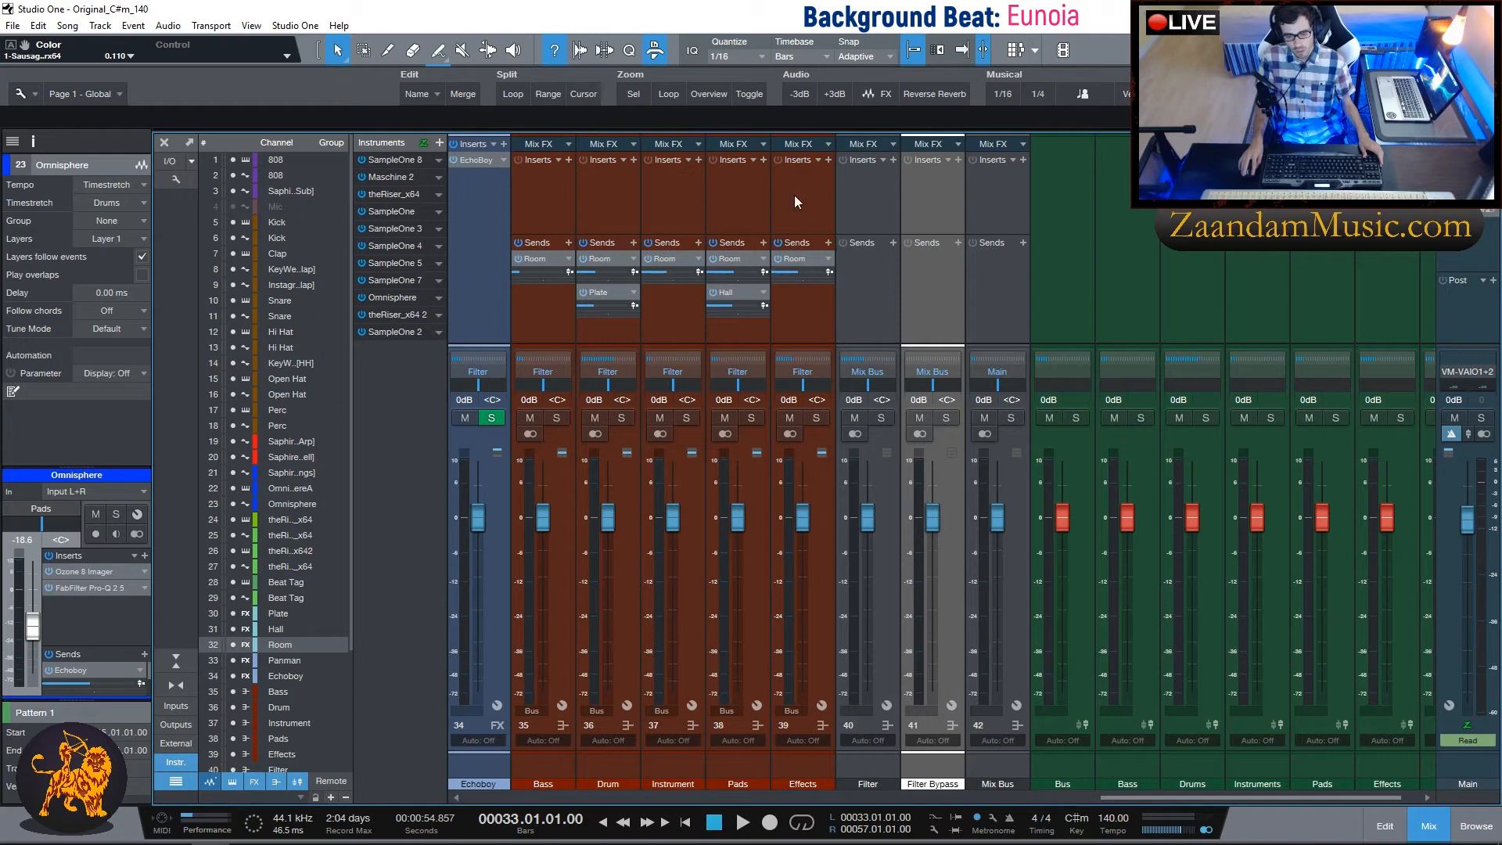
Review the routing of the Filter, Filter Bypass and Mix Bus channels one after another.
scroll(808, 211, "right", 1)
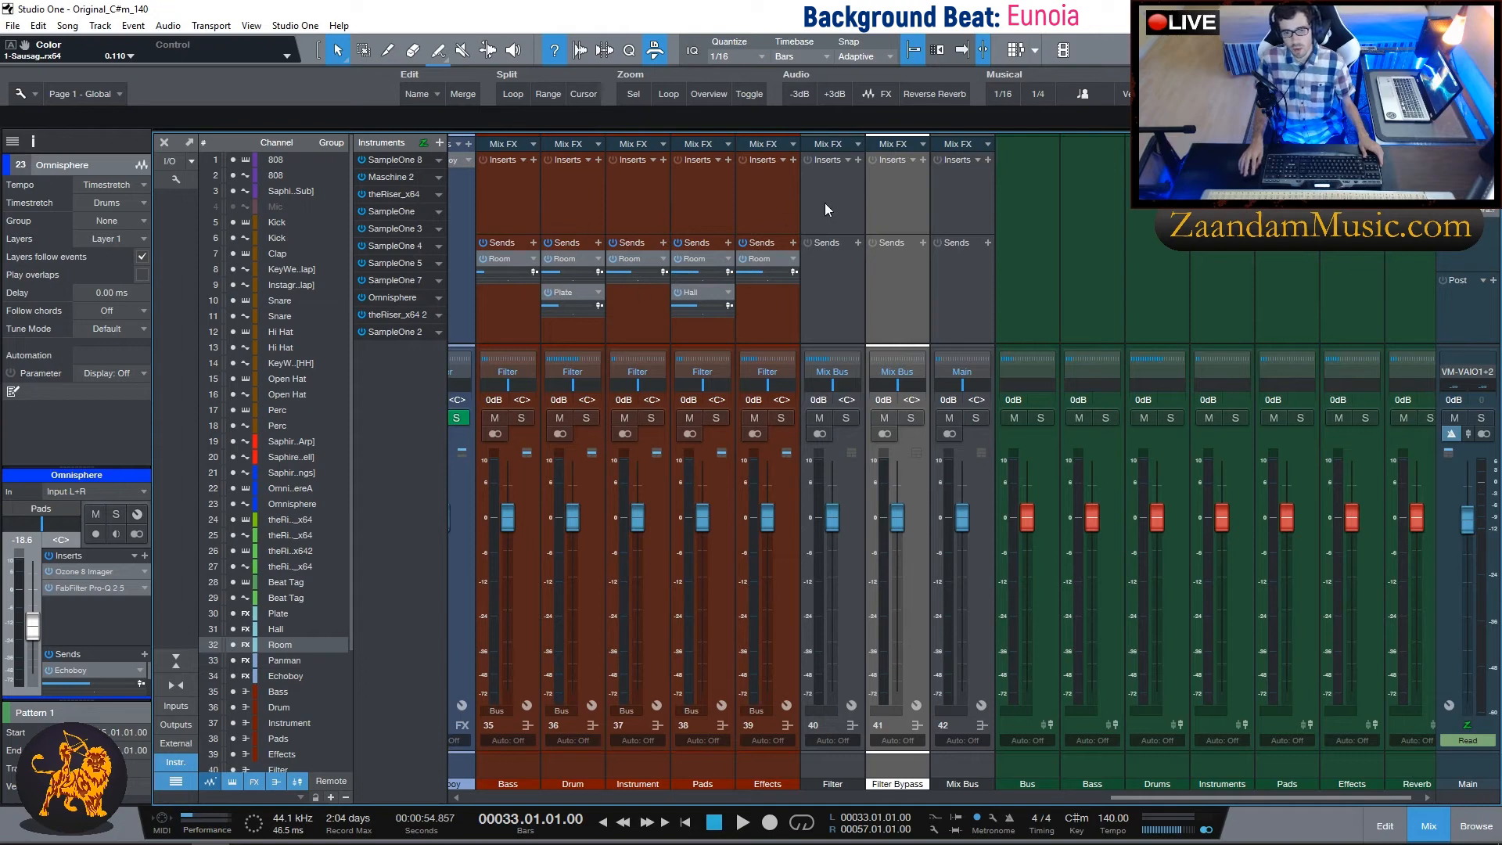
scroll(771, 194, "right", 1)
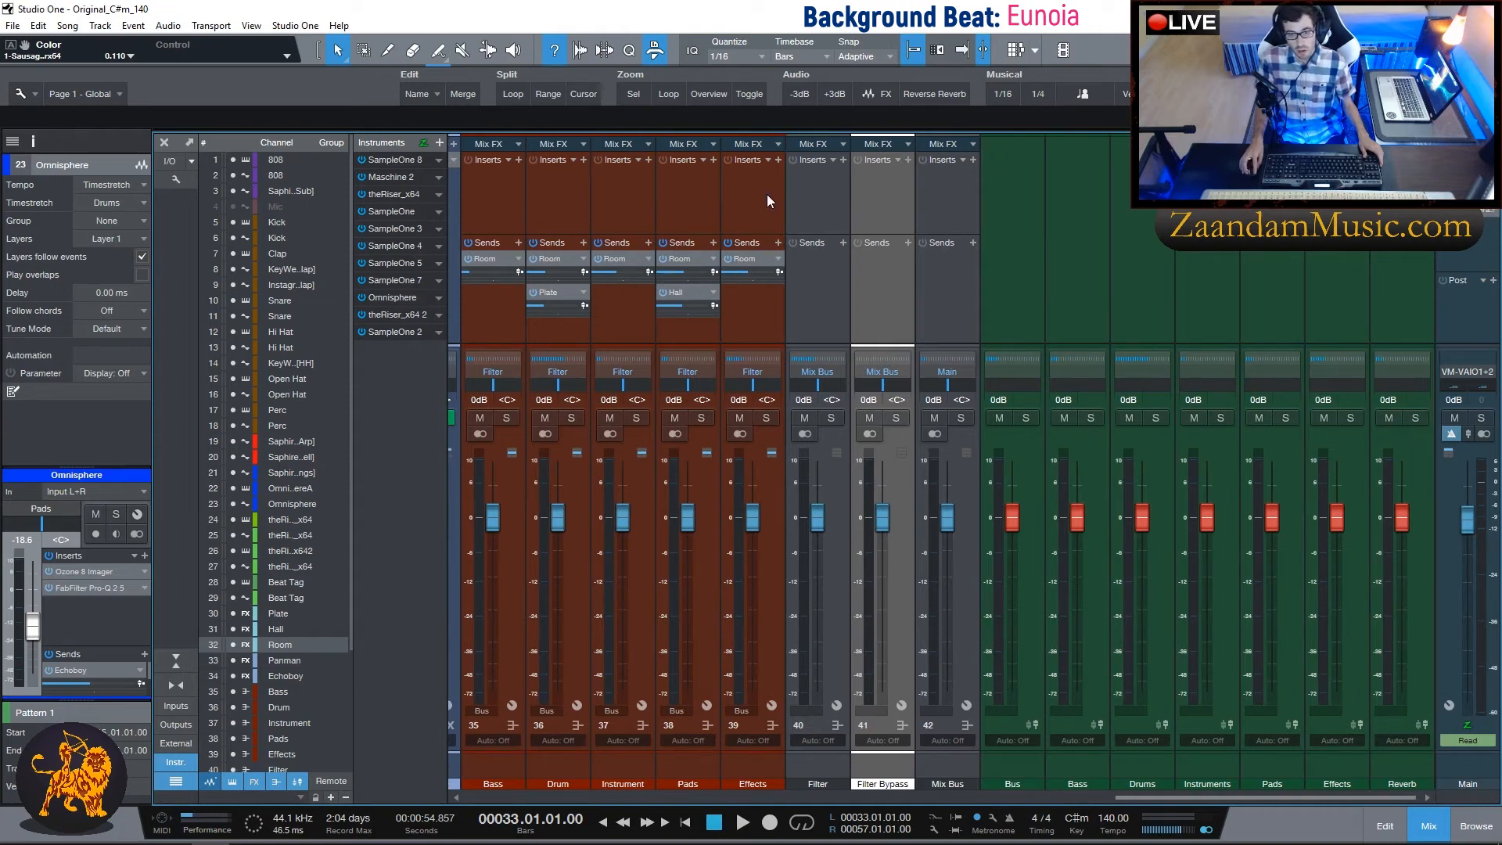
left_click(825, 209)
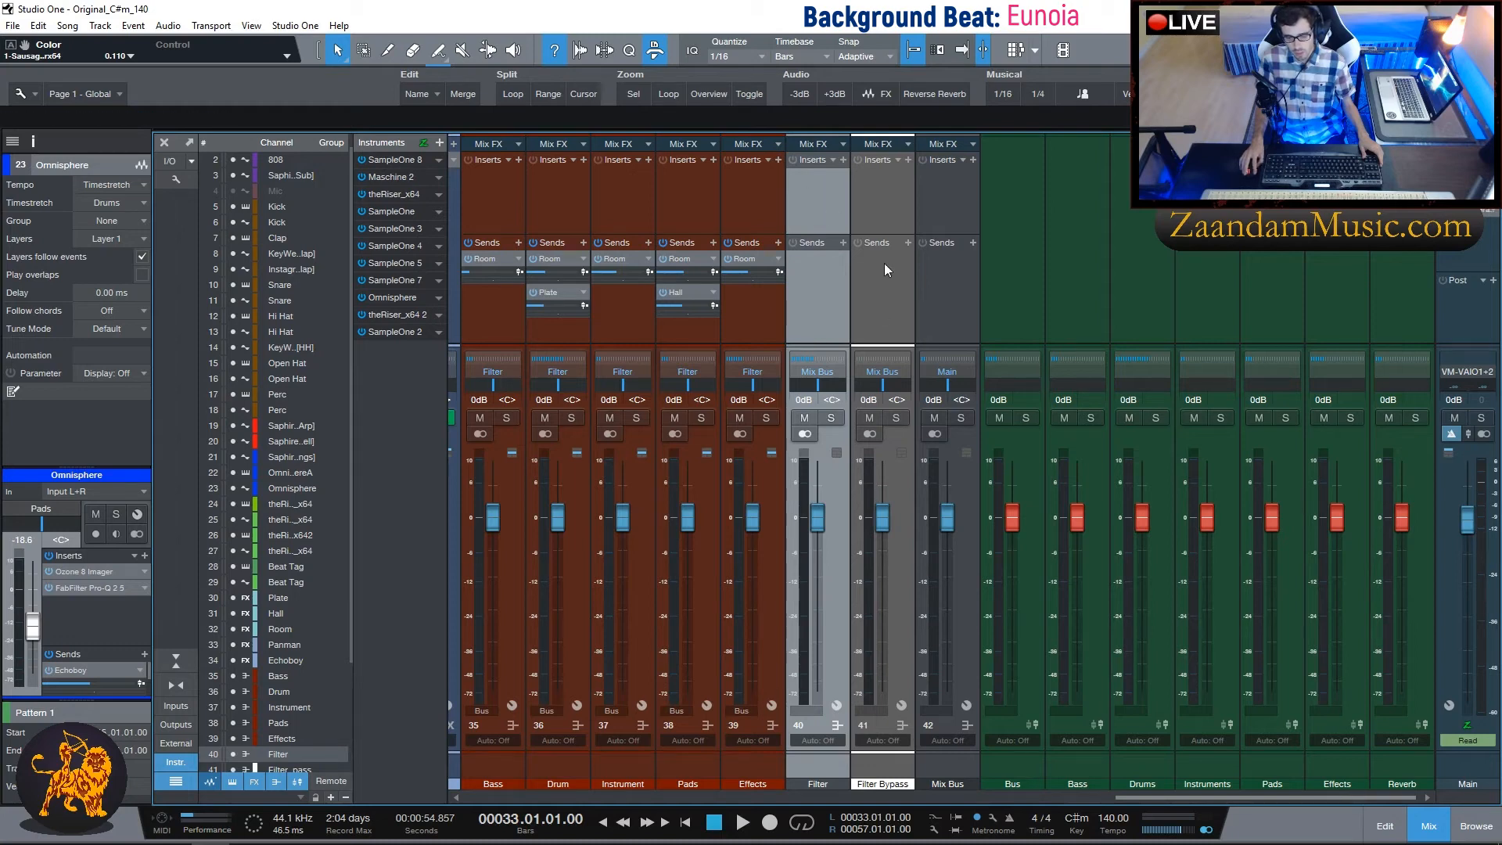
left_click(884, 205)
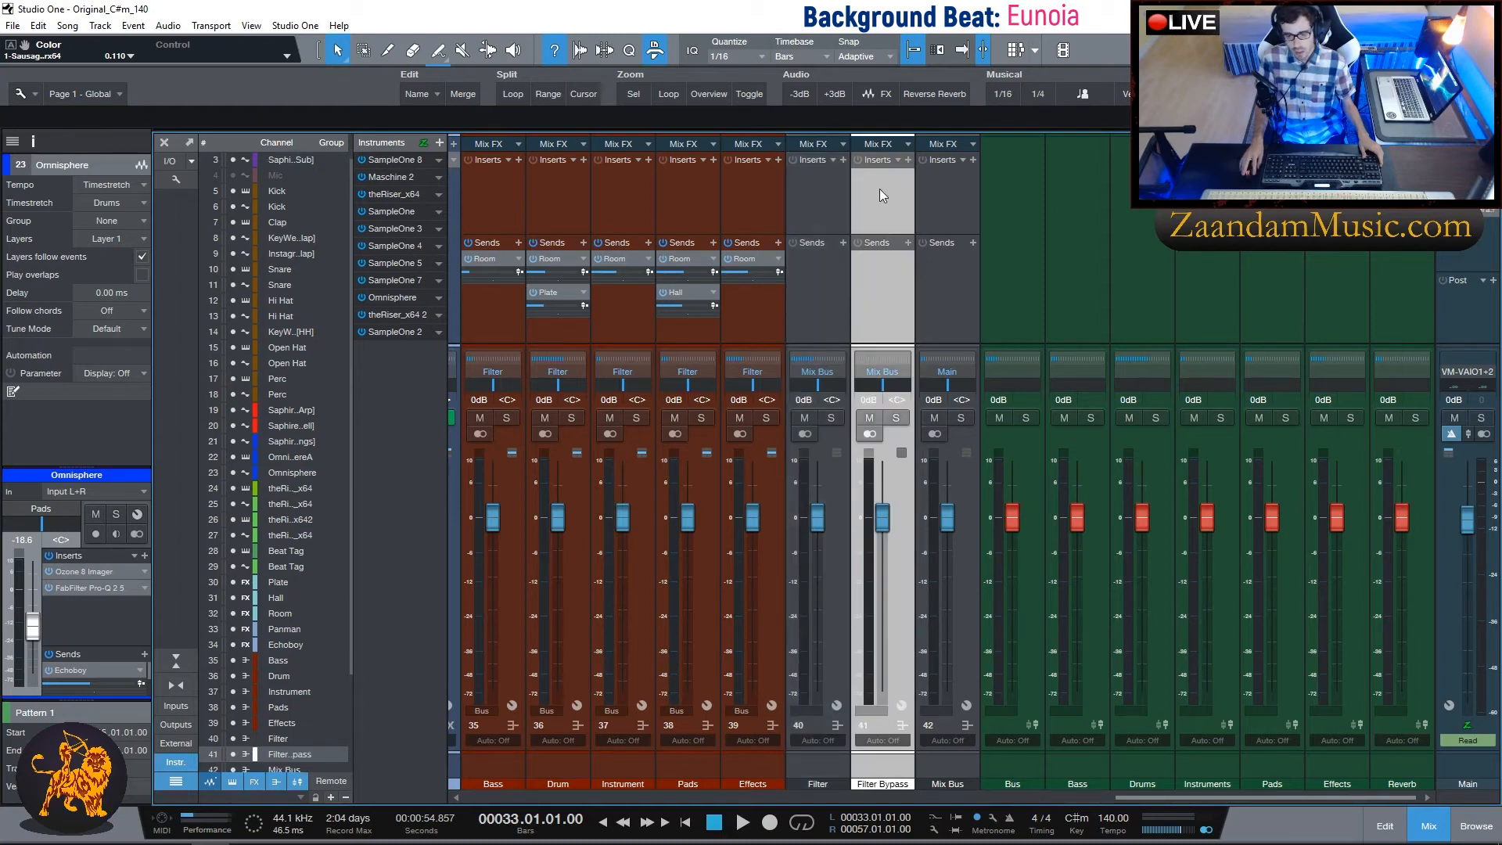
left_click(948, 205)
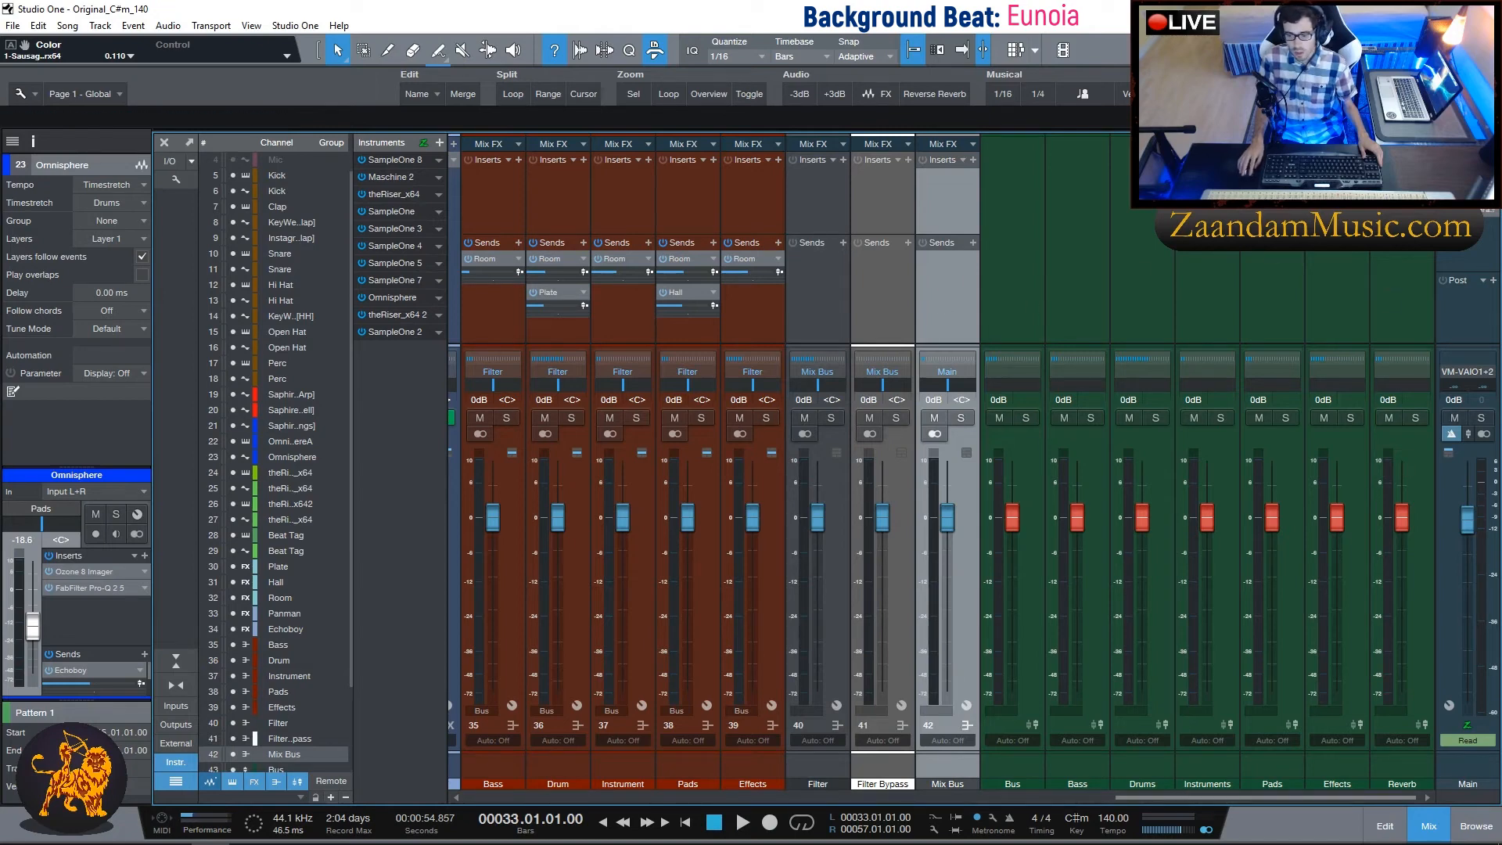
Examine the highpass band 1 and lowpass band 7 of the Ozone 8 Equalizer on the Main output.
double_click(1460, 176)
left_click_drag(806, 201, 755, 258)
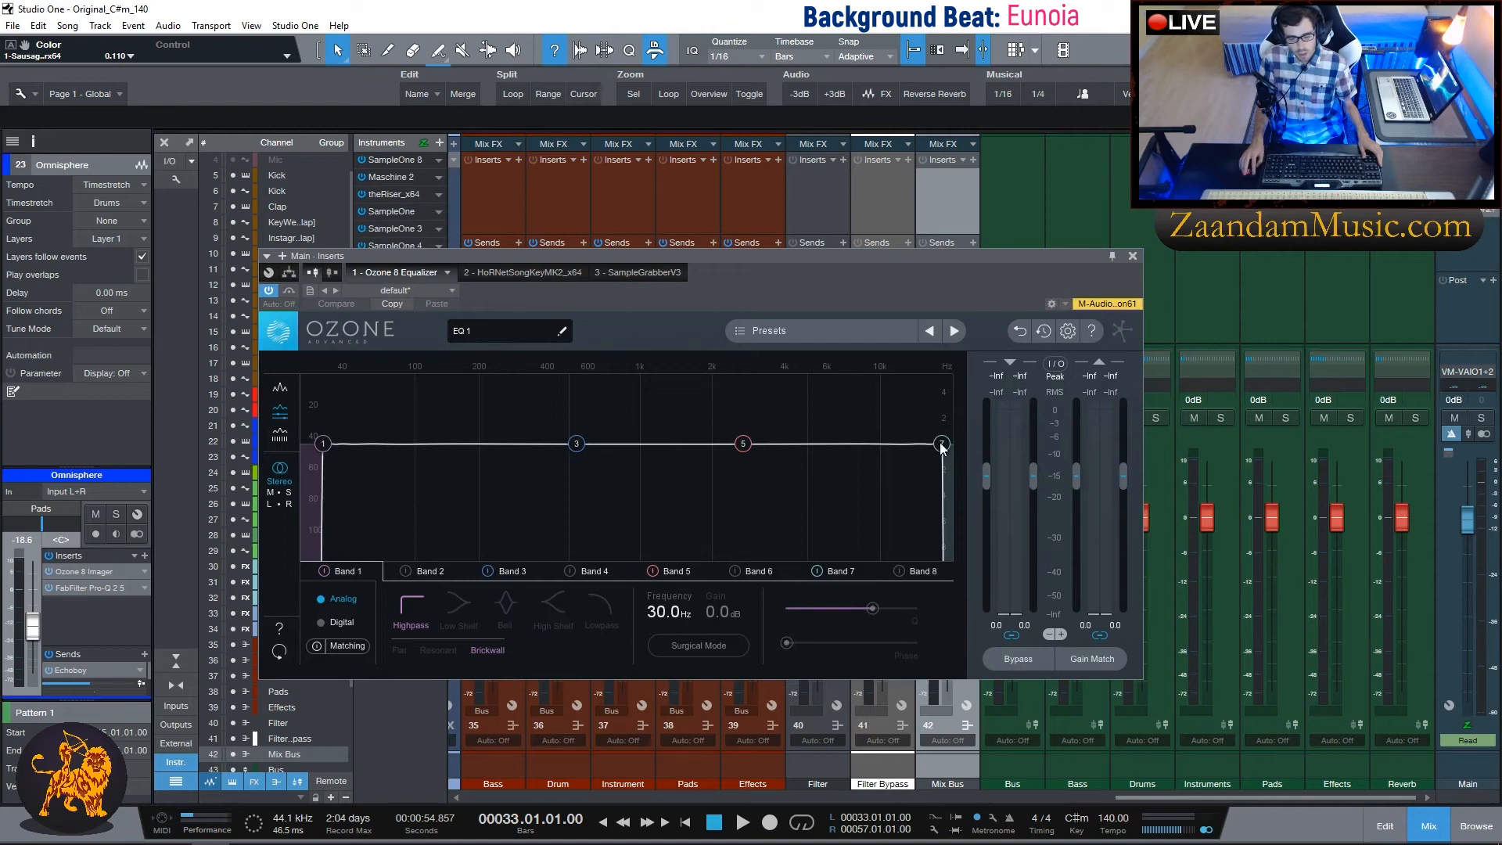
left_click(323, 445)
left_click(943, 445)
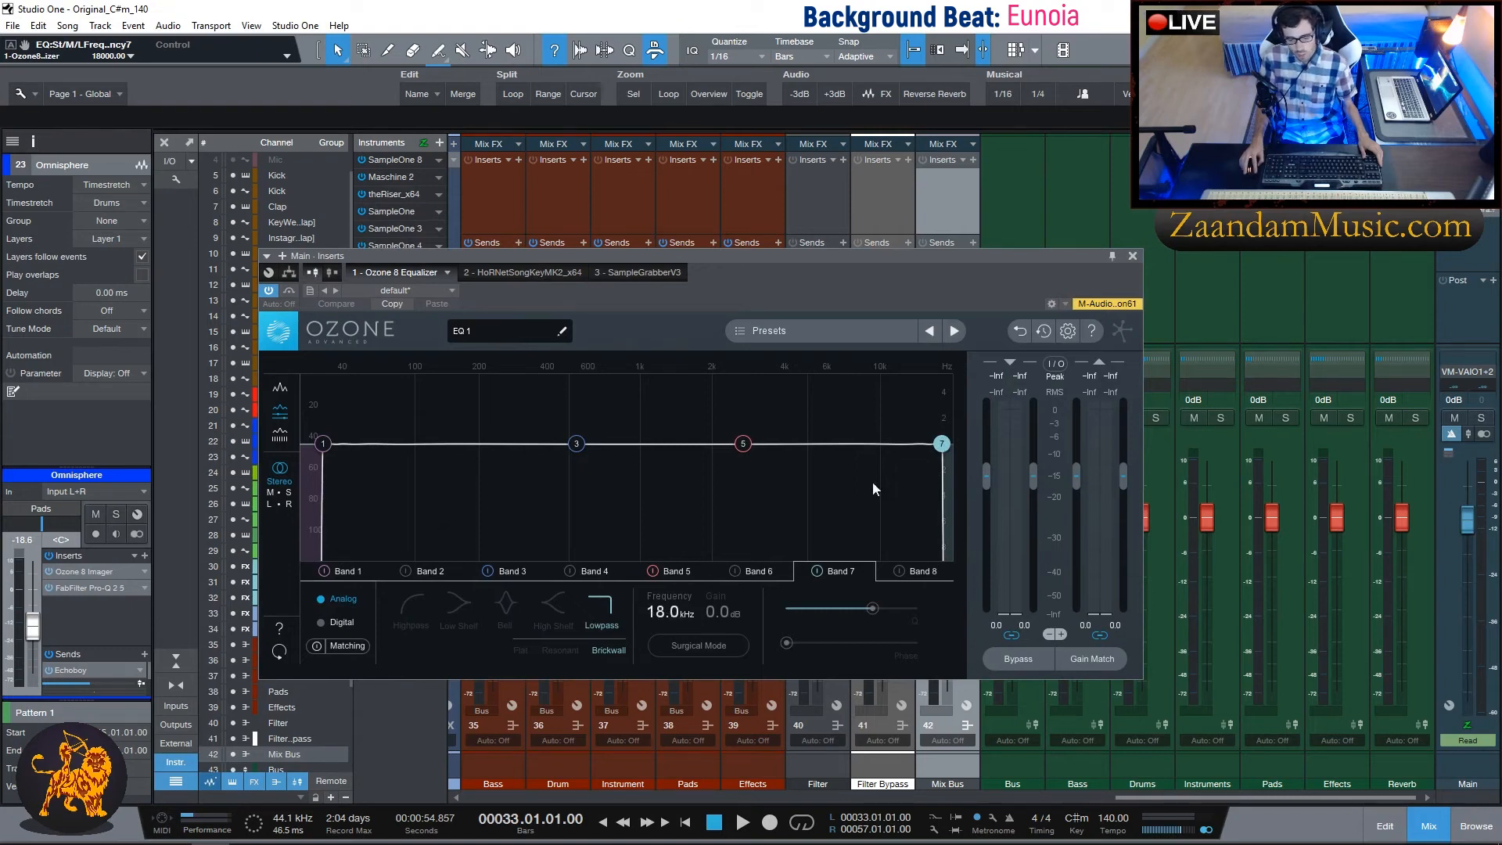
left_click(323, 447)
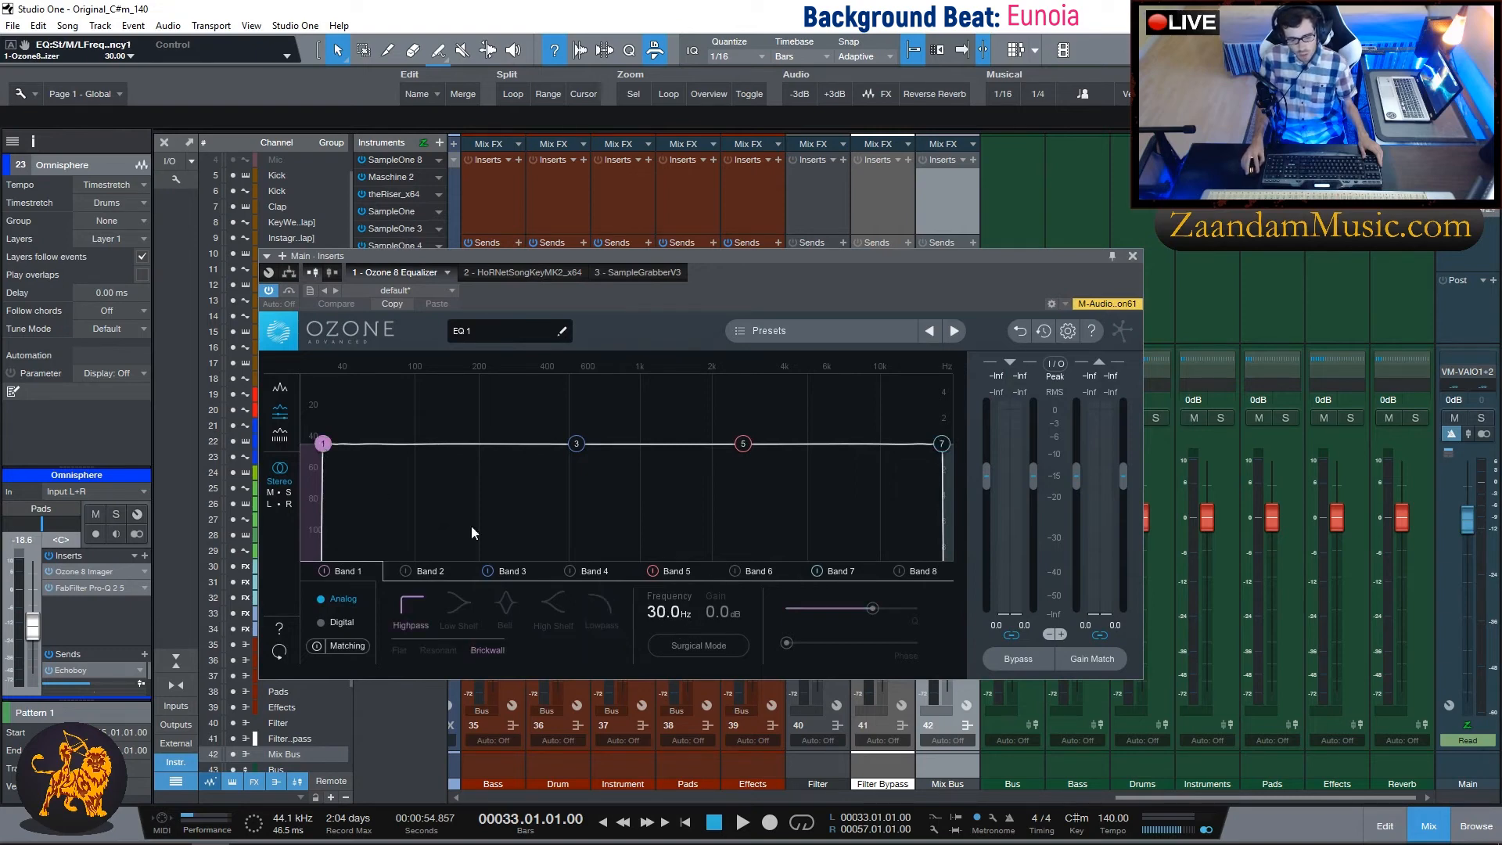
left_click(1132, 257)
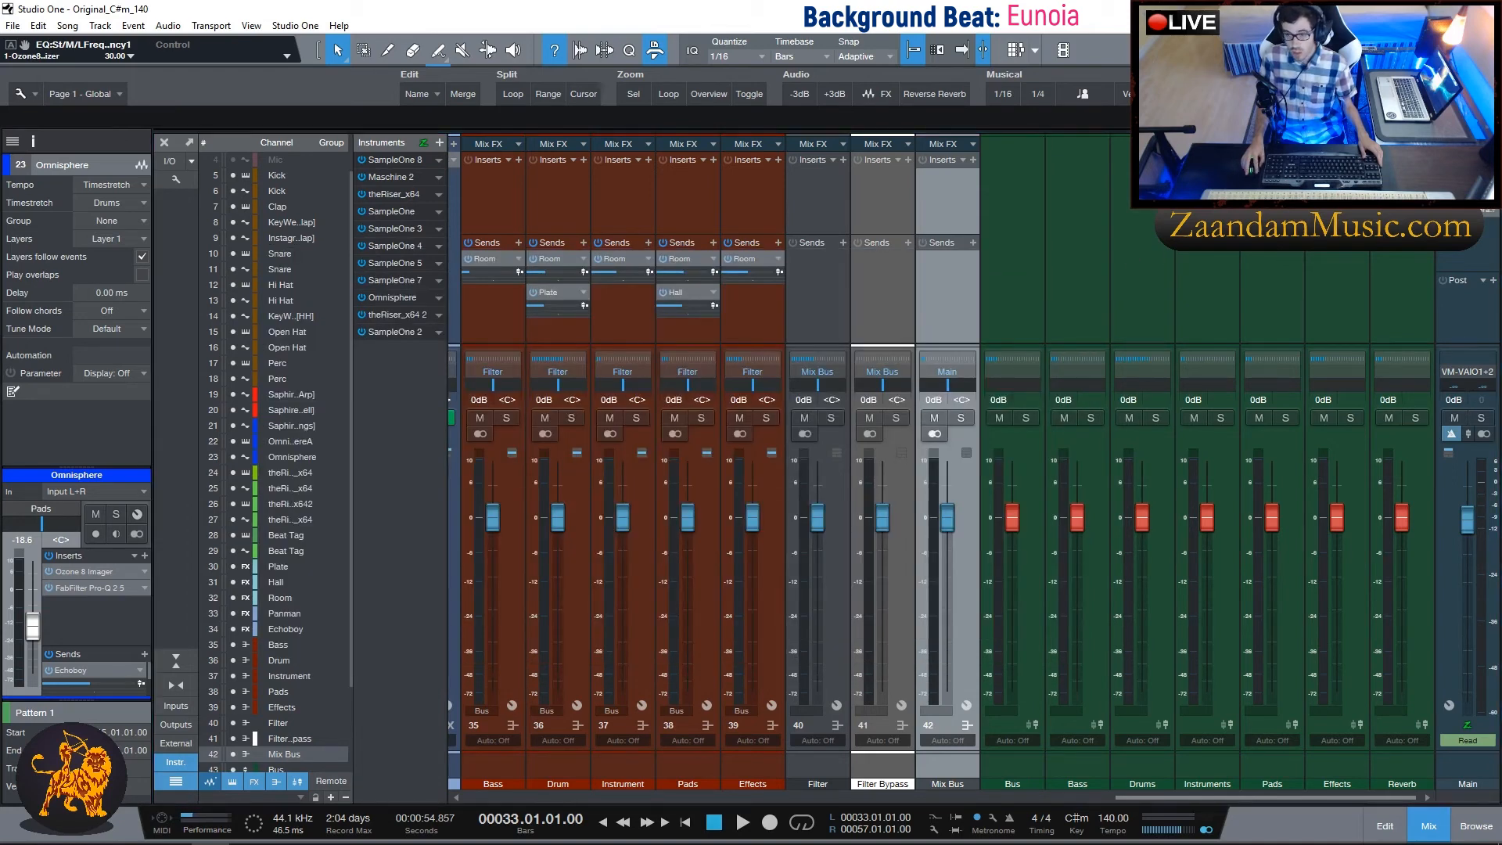
Review the HoRNet SongKey MKII and Sample Grabber plug-ins inserted on the Main output, closing each one.
double_click(1461, 192)
left_click_drag(659, 408, 823, 355)
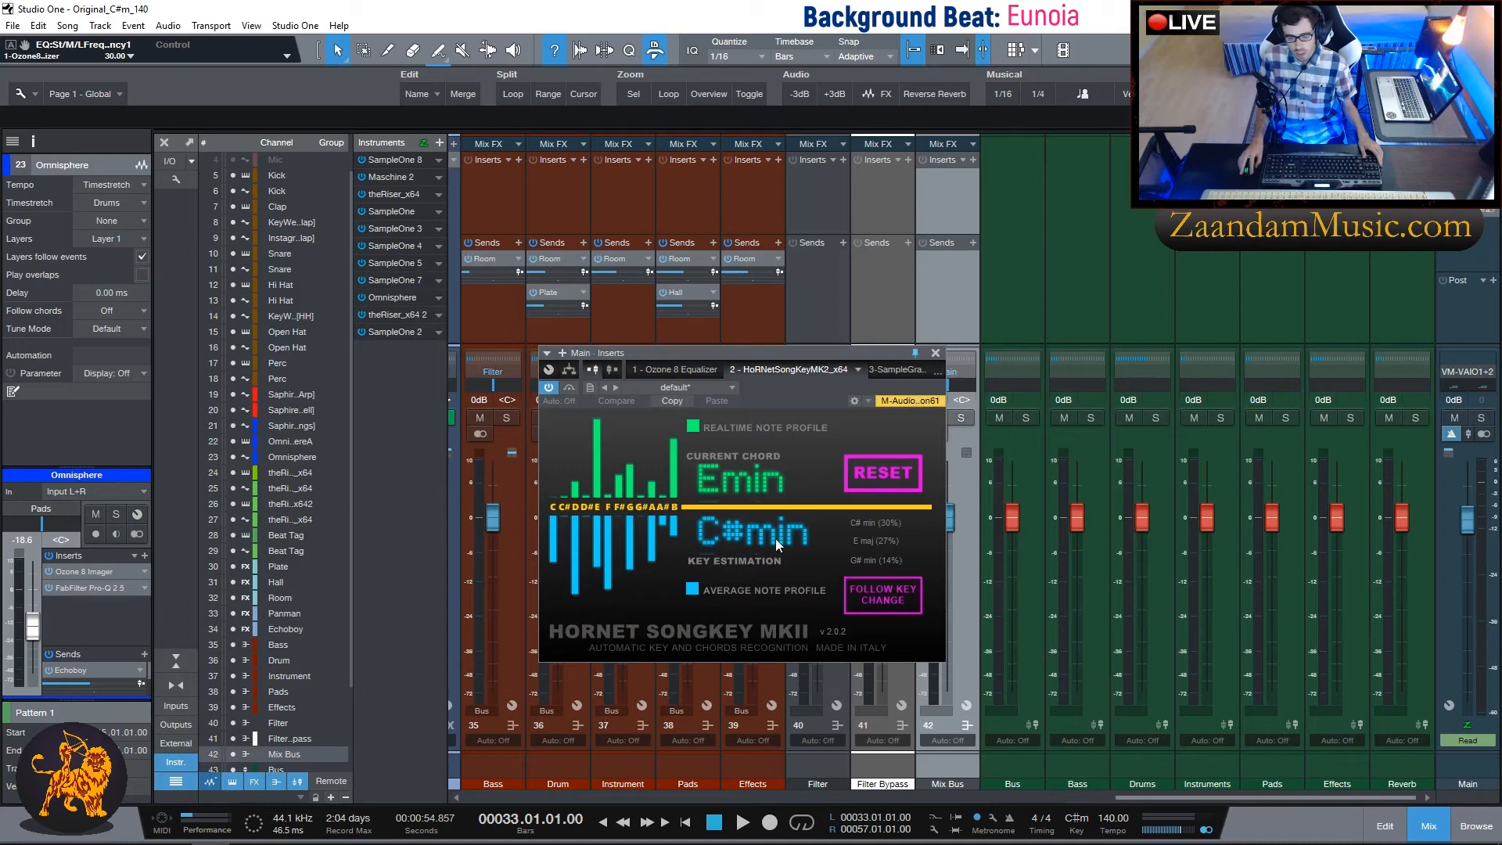
left_click(936, 354)
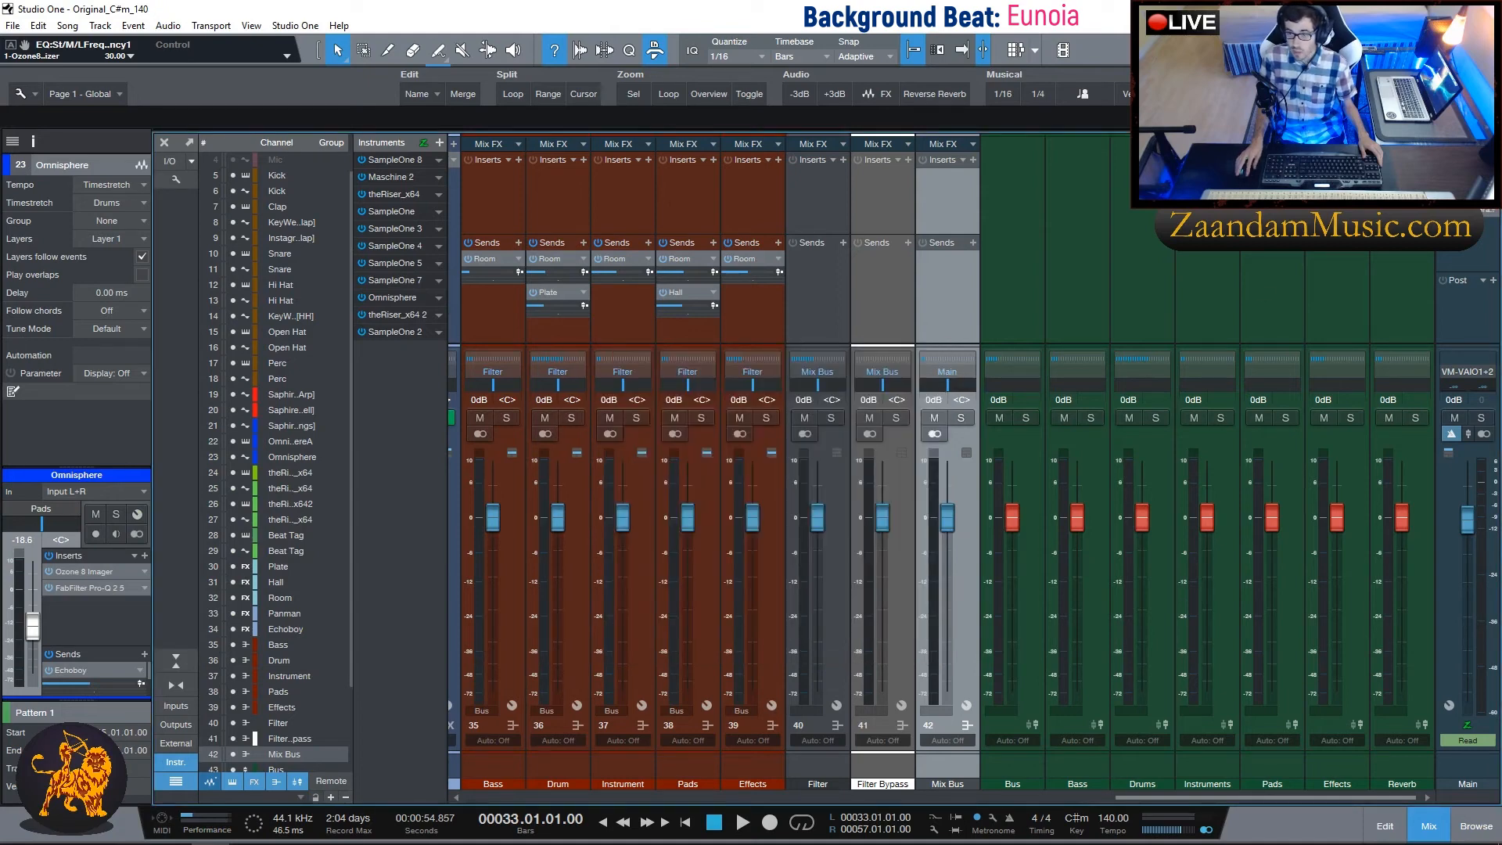
double_click(1462, 209)
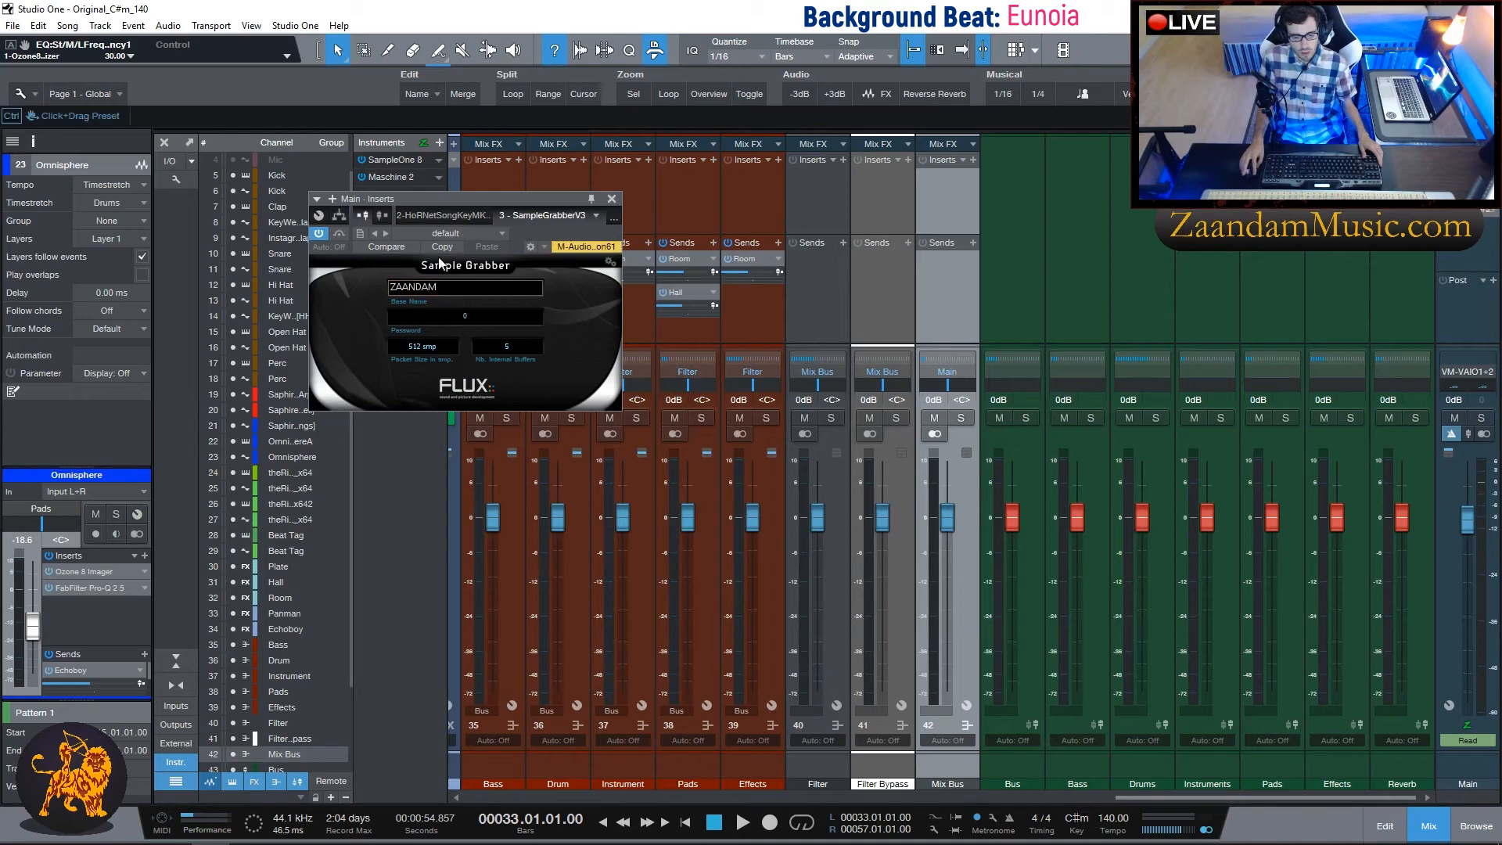
left_click(612, 200)
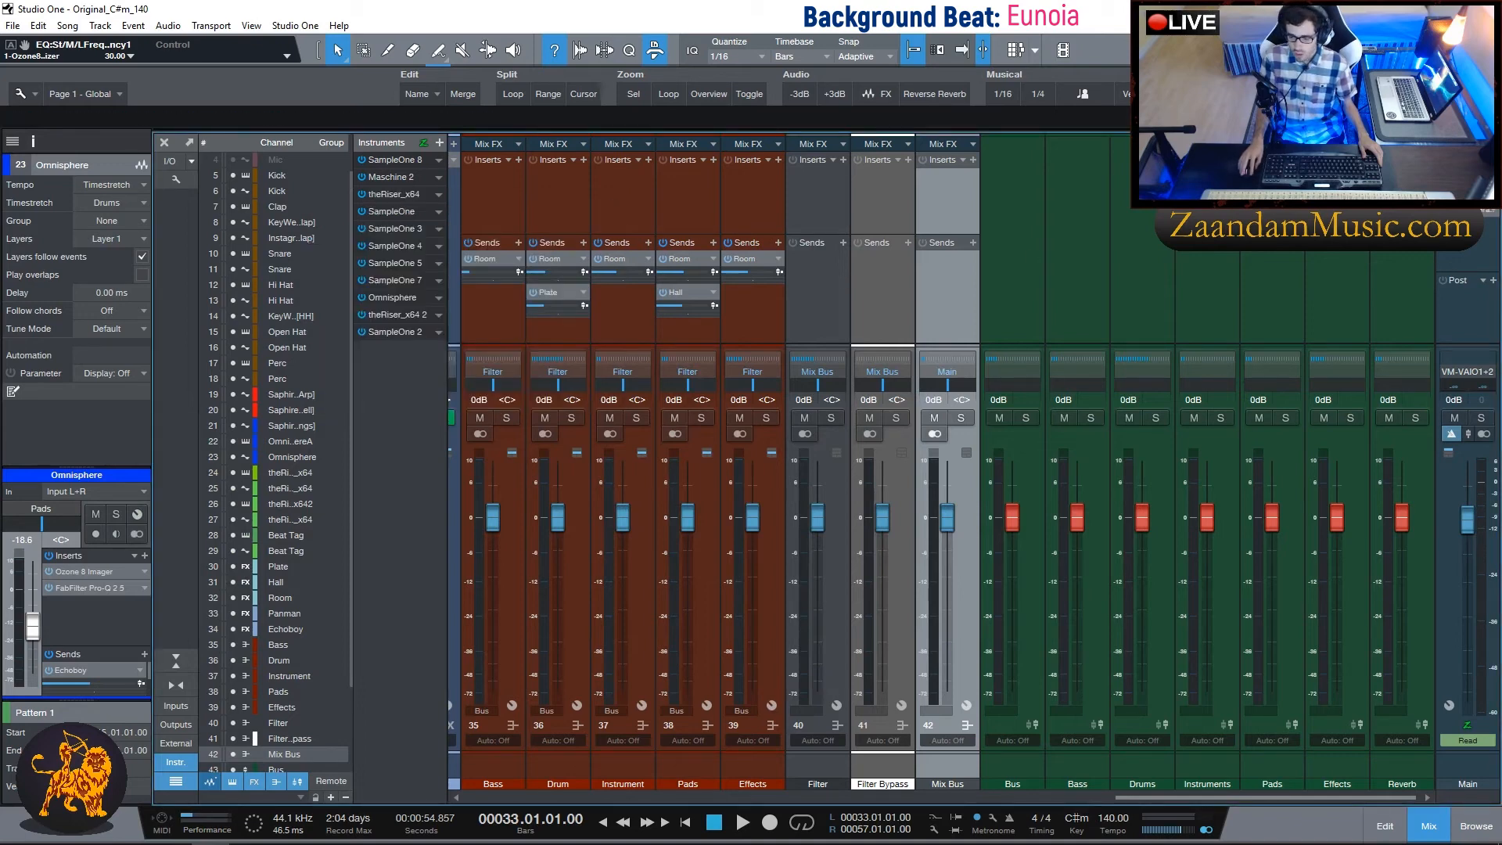
Return from the mixer to the arrangement and show the automation envelopes on the tracks.
left_click_drag(1170, 801, 509, 817)
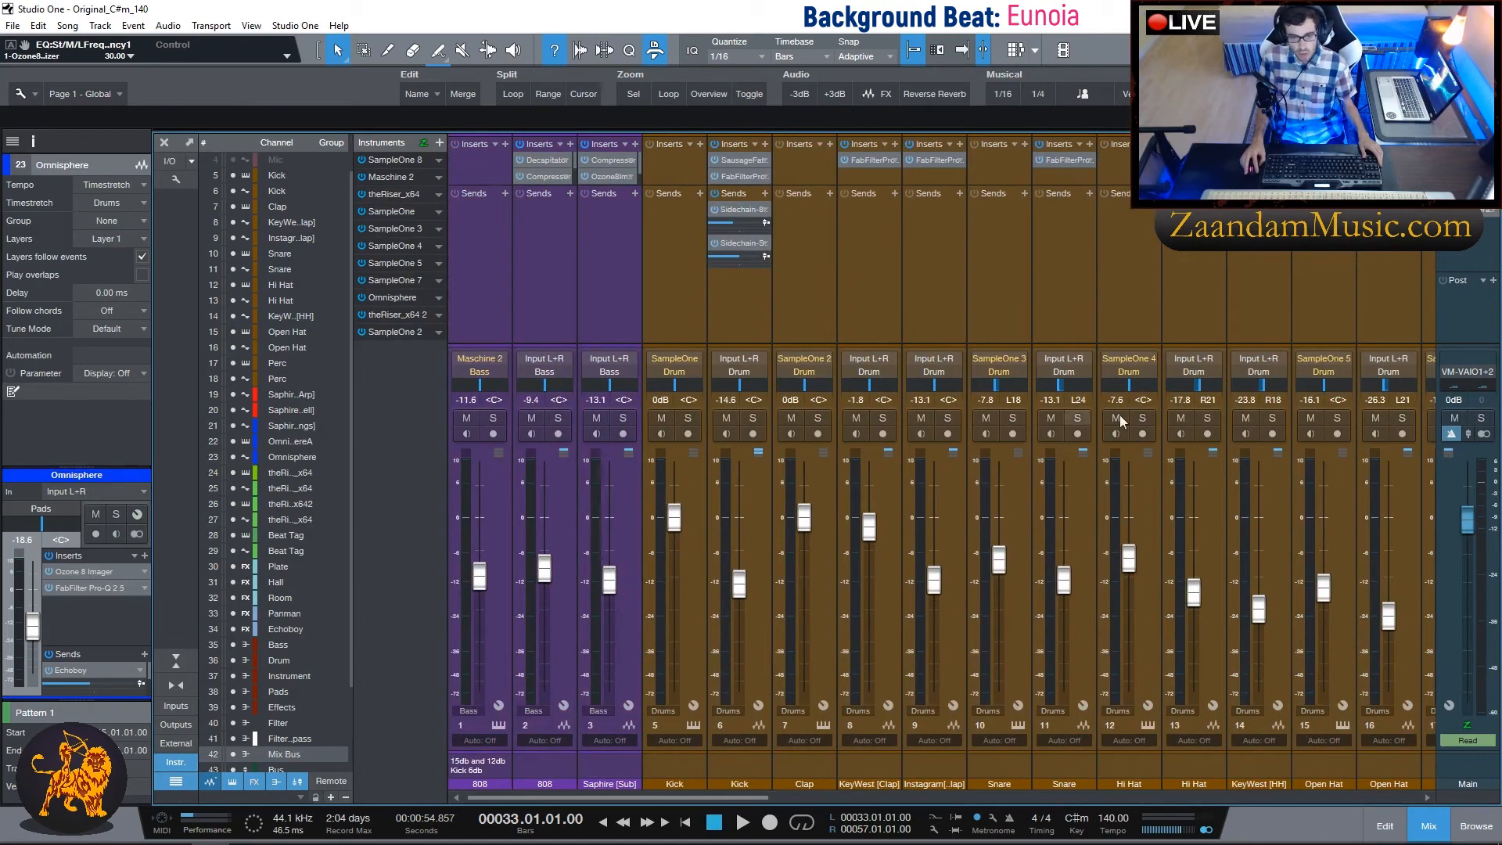
left_click(1427, 829)
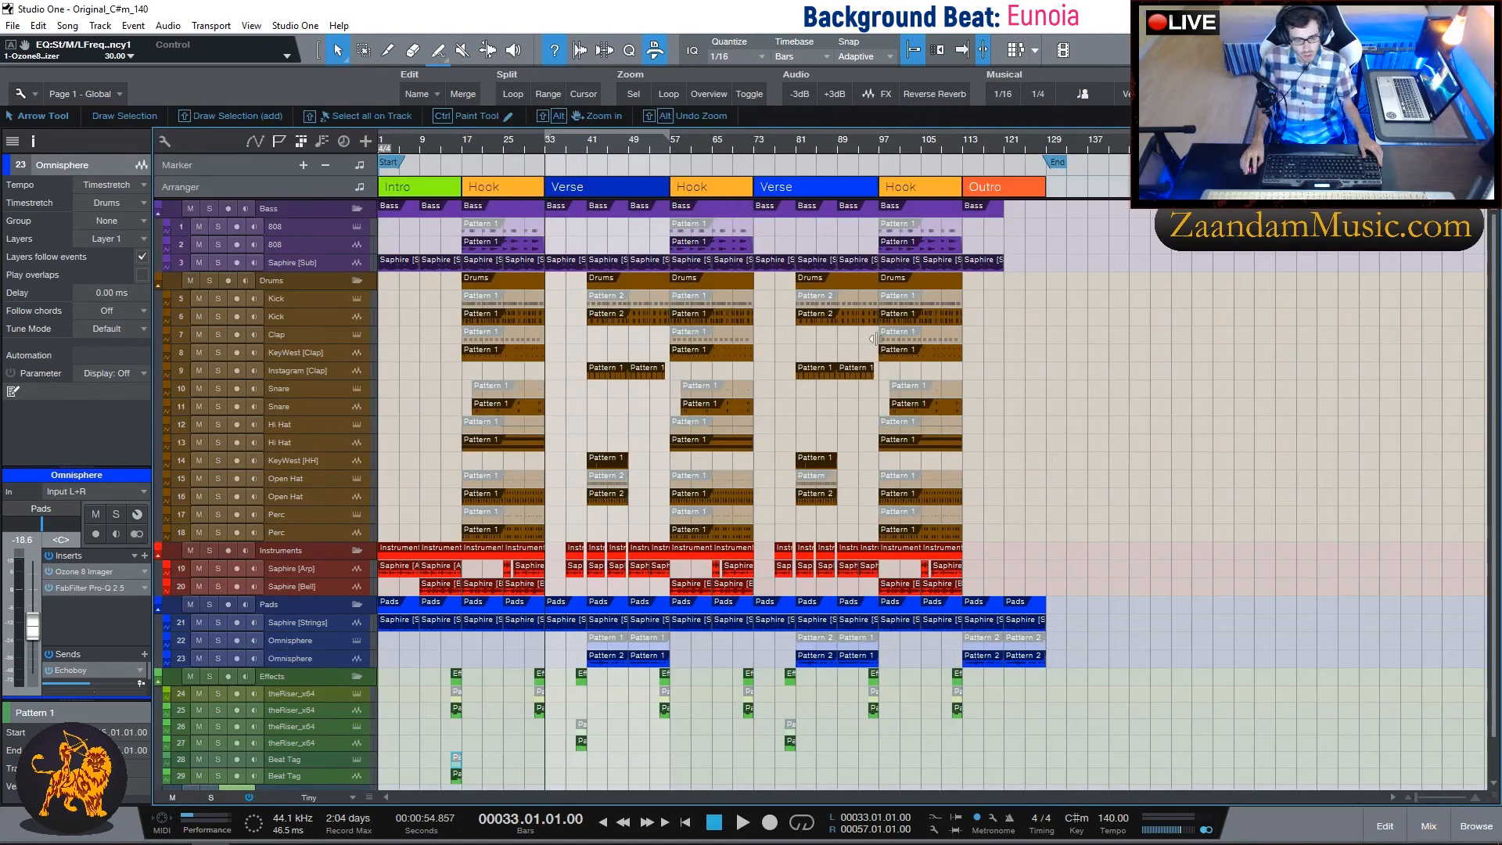
scroll(1073, 322, "down", 2)
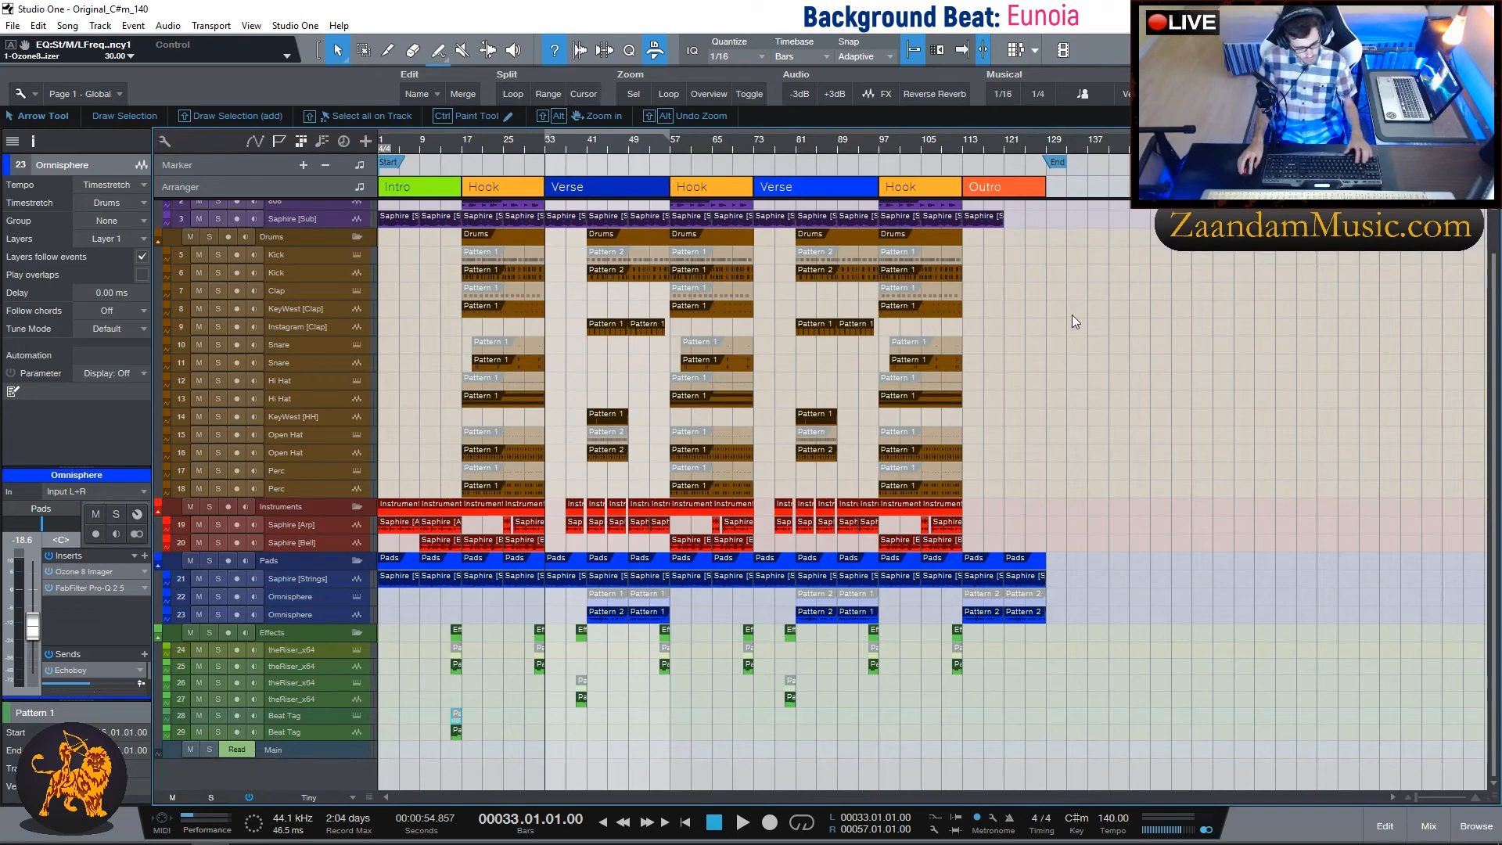
key("a")
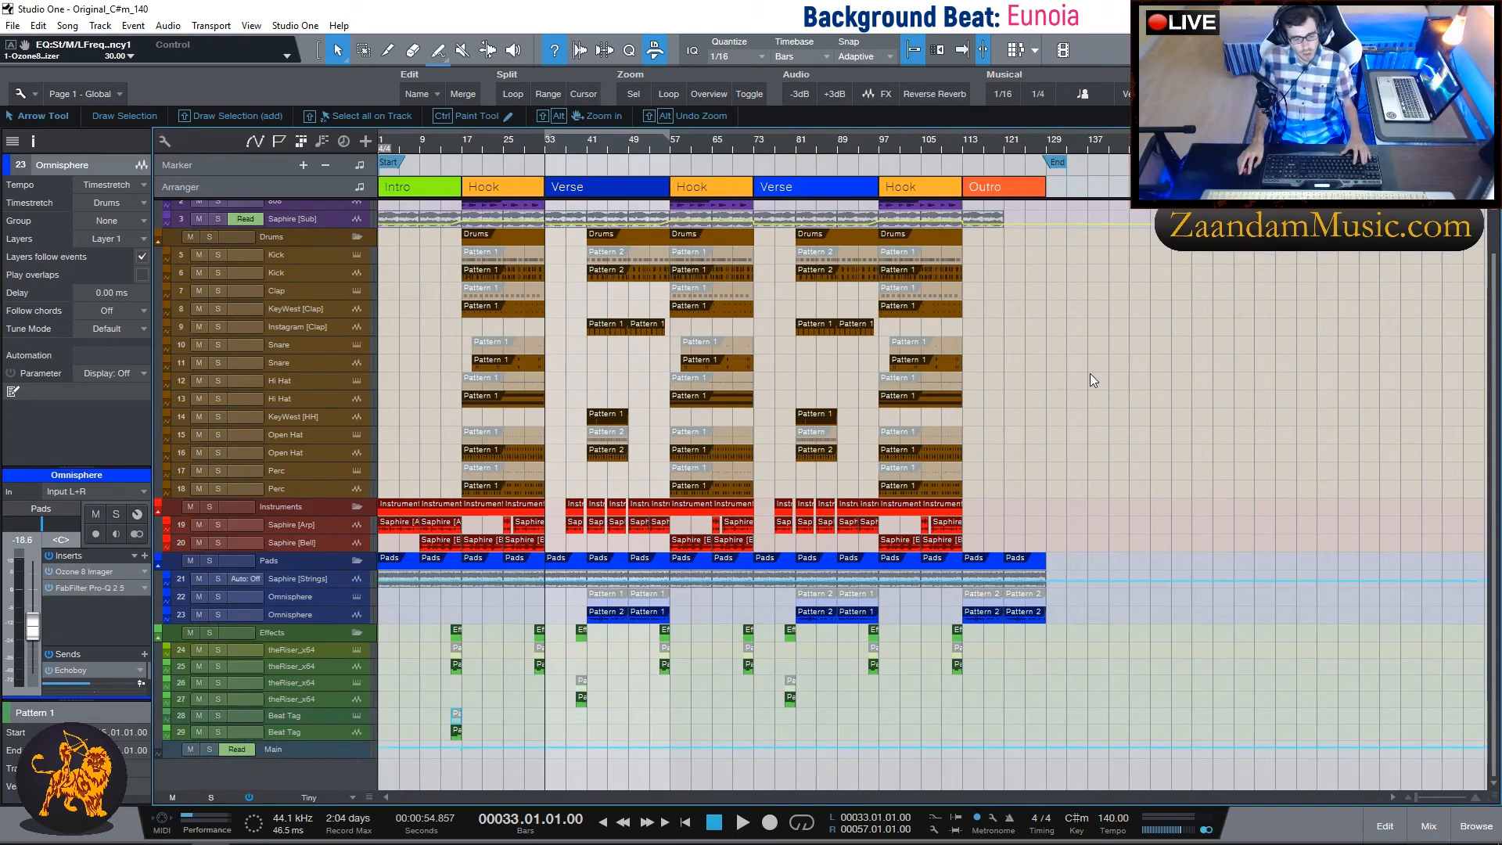
Enlarge the Main track so its Volume automation lane can be read.
scroll(523, 139, "up", 2)
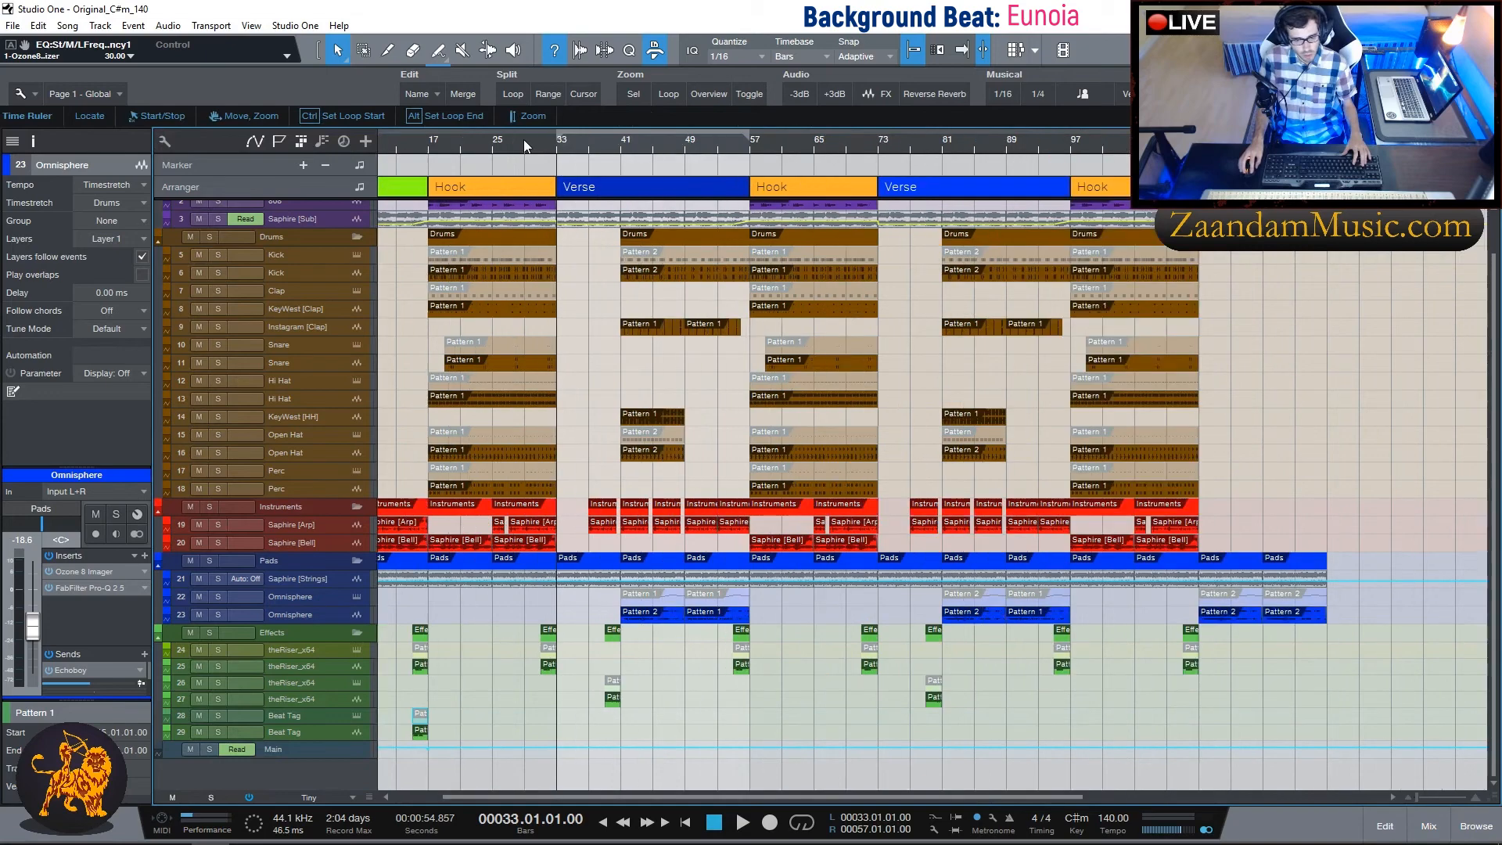
left_click_drag(283, 759, 285, 787)
scroll(1322, 483, "down", 2)
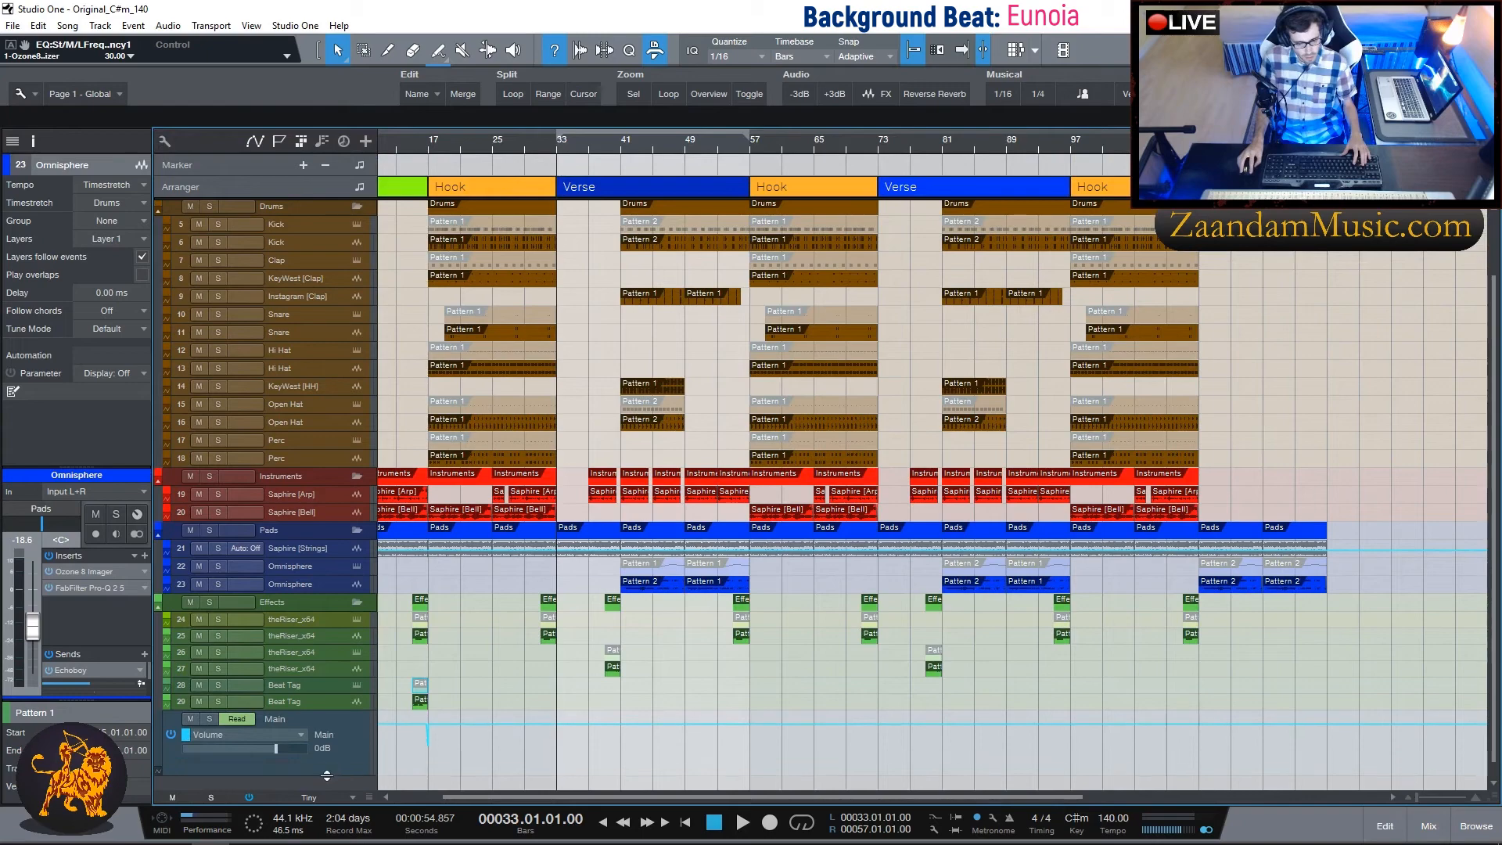
Inspect the Main volume dip at the end of the Intro and play the transition into the Hook from 16.3.
scroll(405, 148, "up", 6)
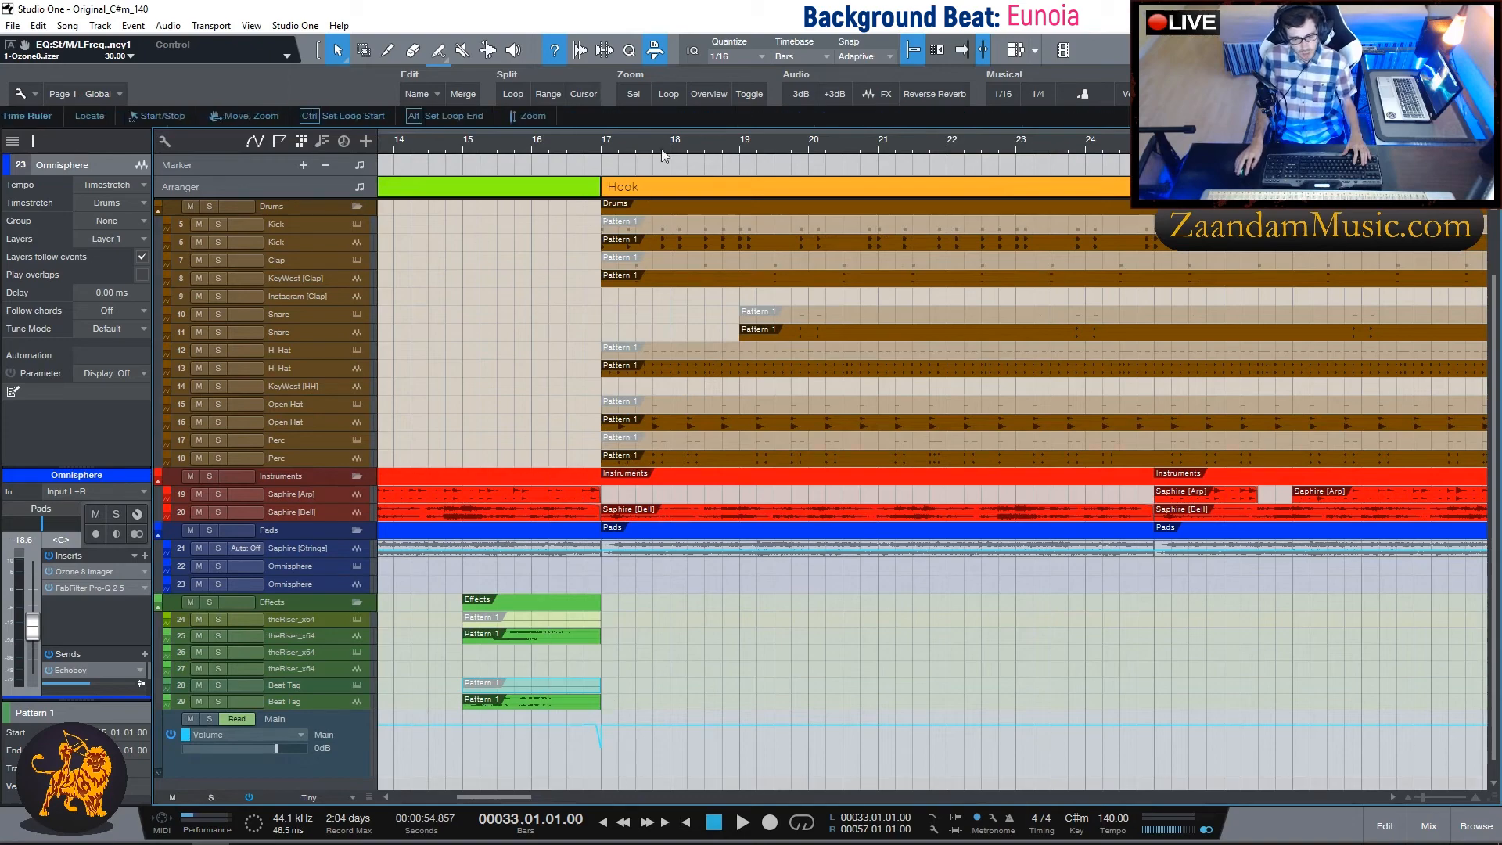
scroll(668, 141, "down", 3)
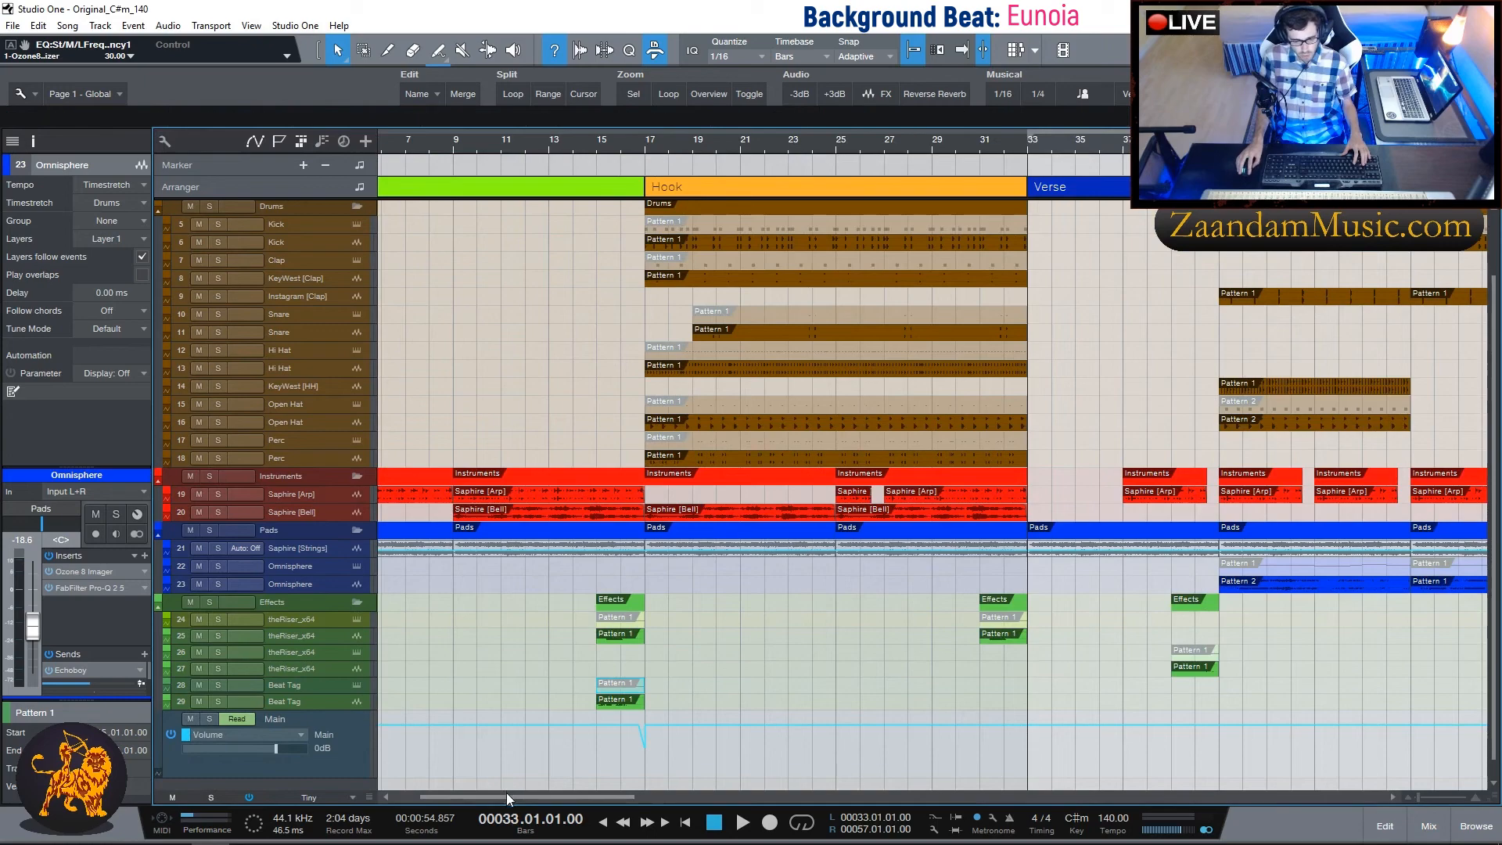
mouse_move(507, 797)
left_mouse_down()
mouse_move(909, 791)
mouse_move(476, 768)
left_mouse_up()
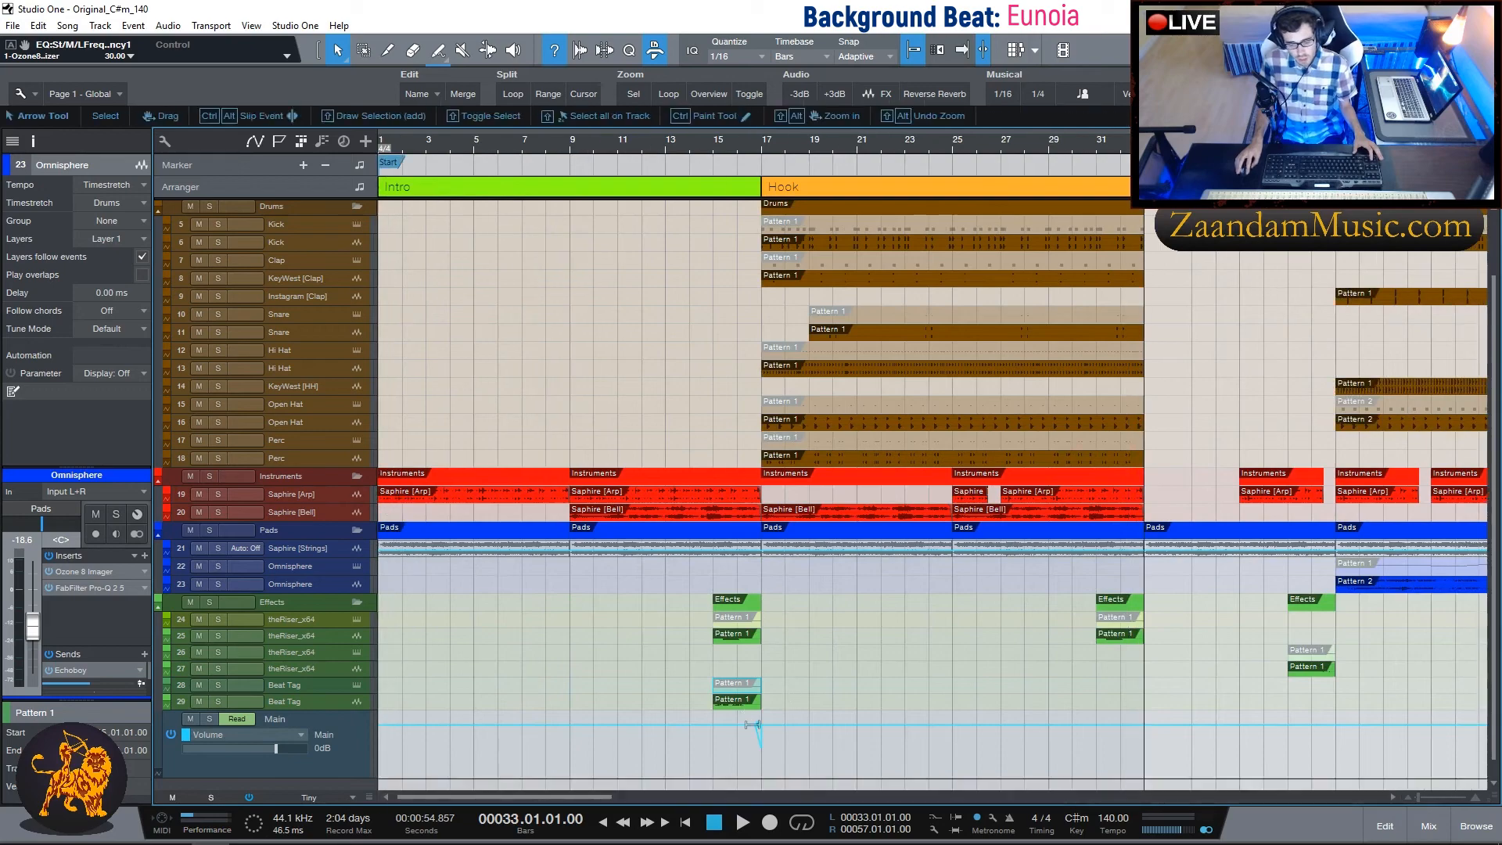
scroll(746, 143, "up", 6)
scroll(746, 143, "up", 2)
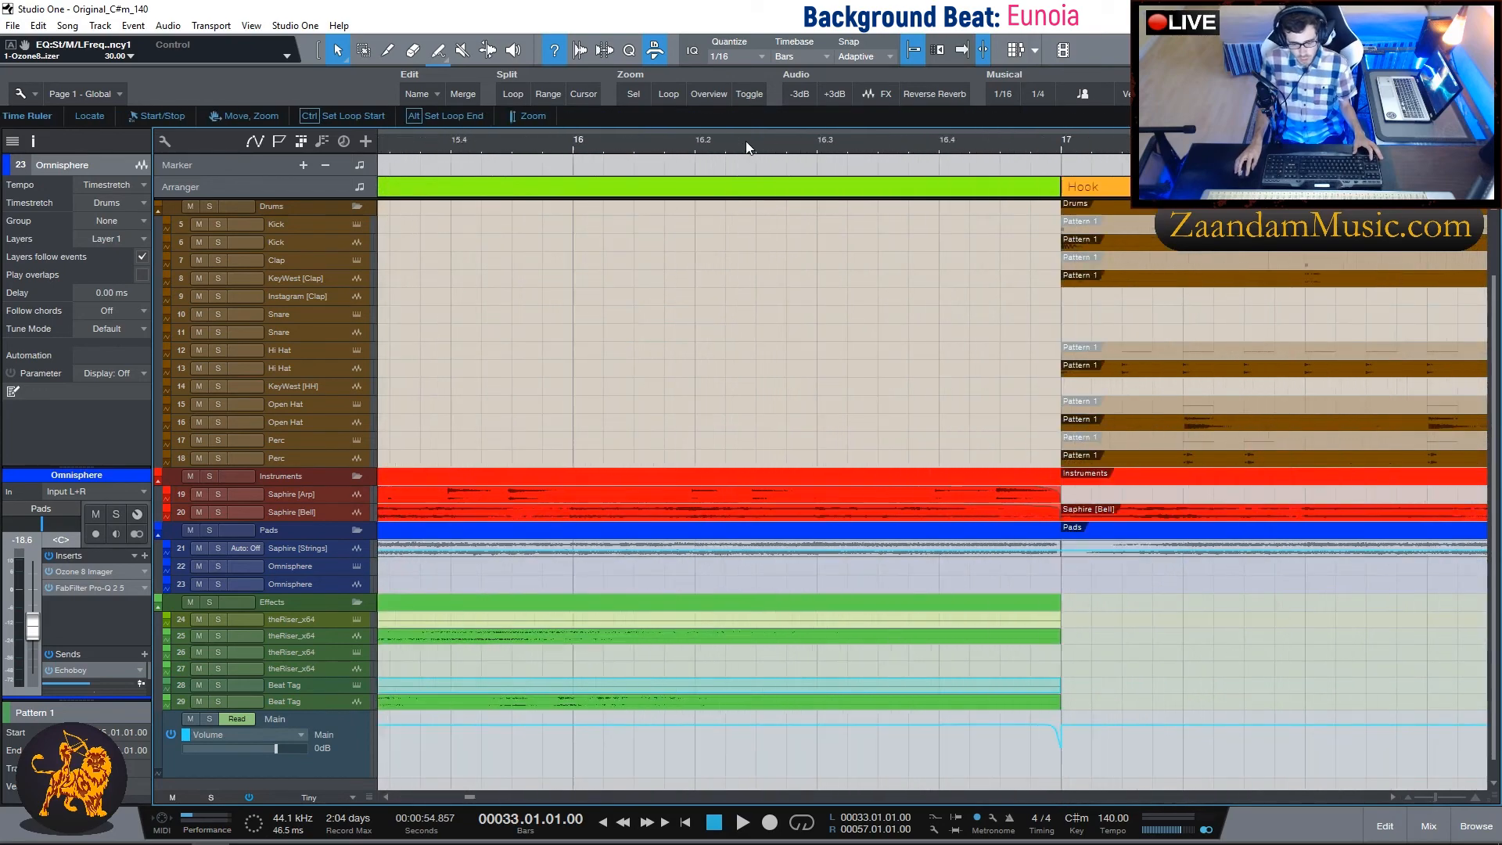
left_click(817, 152)
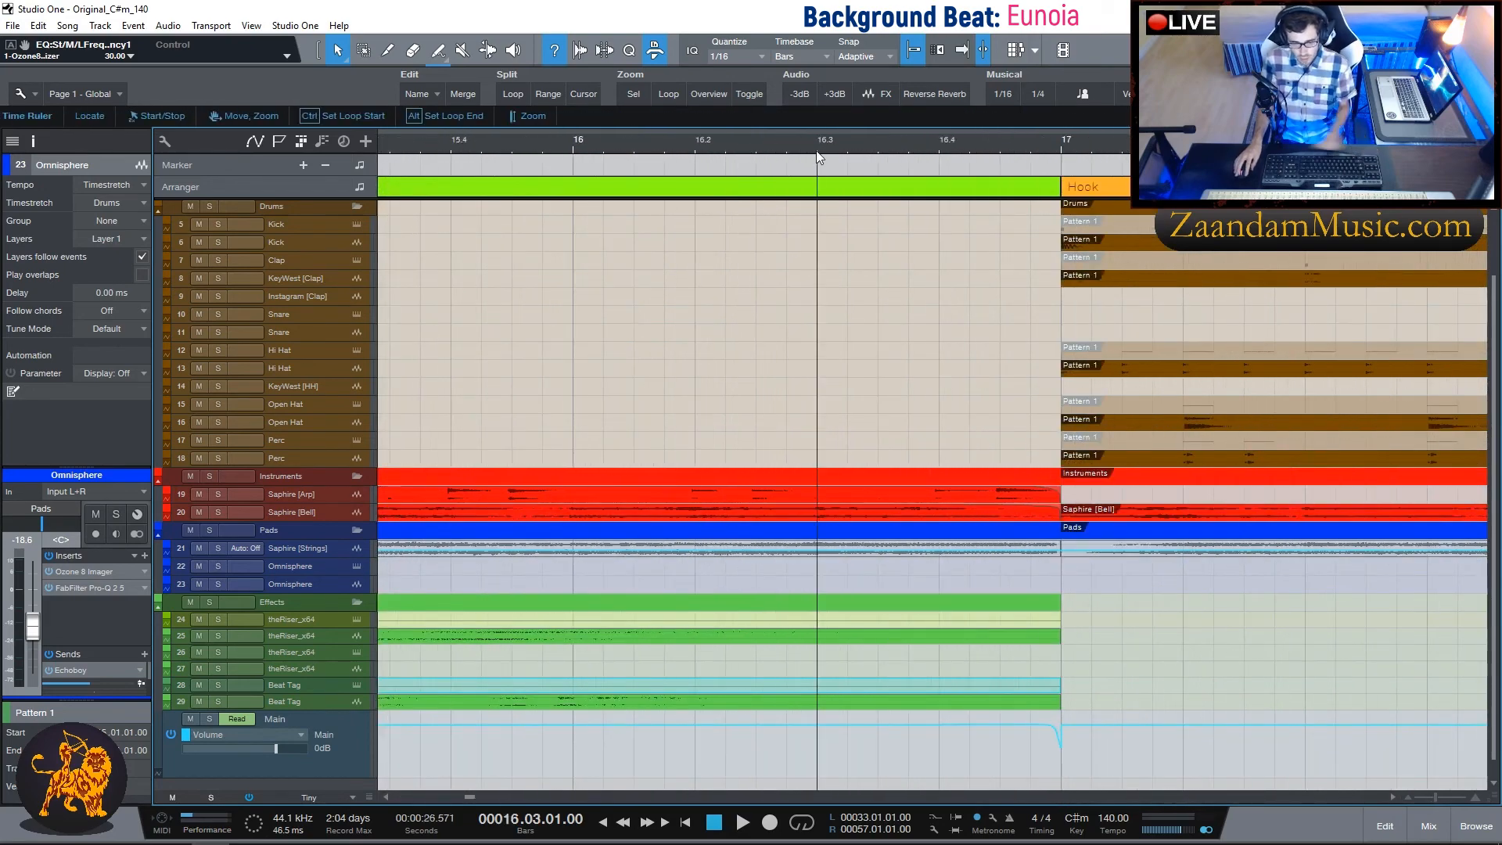
key("space")
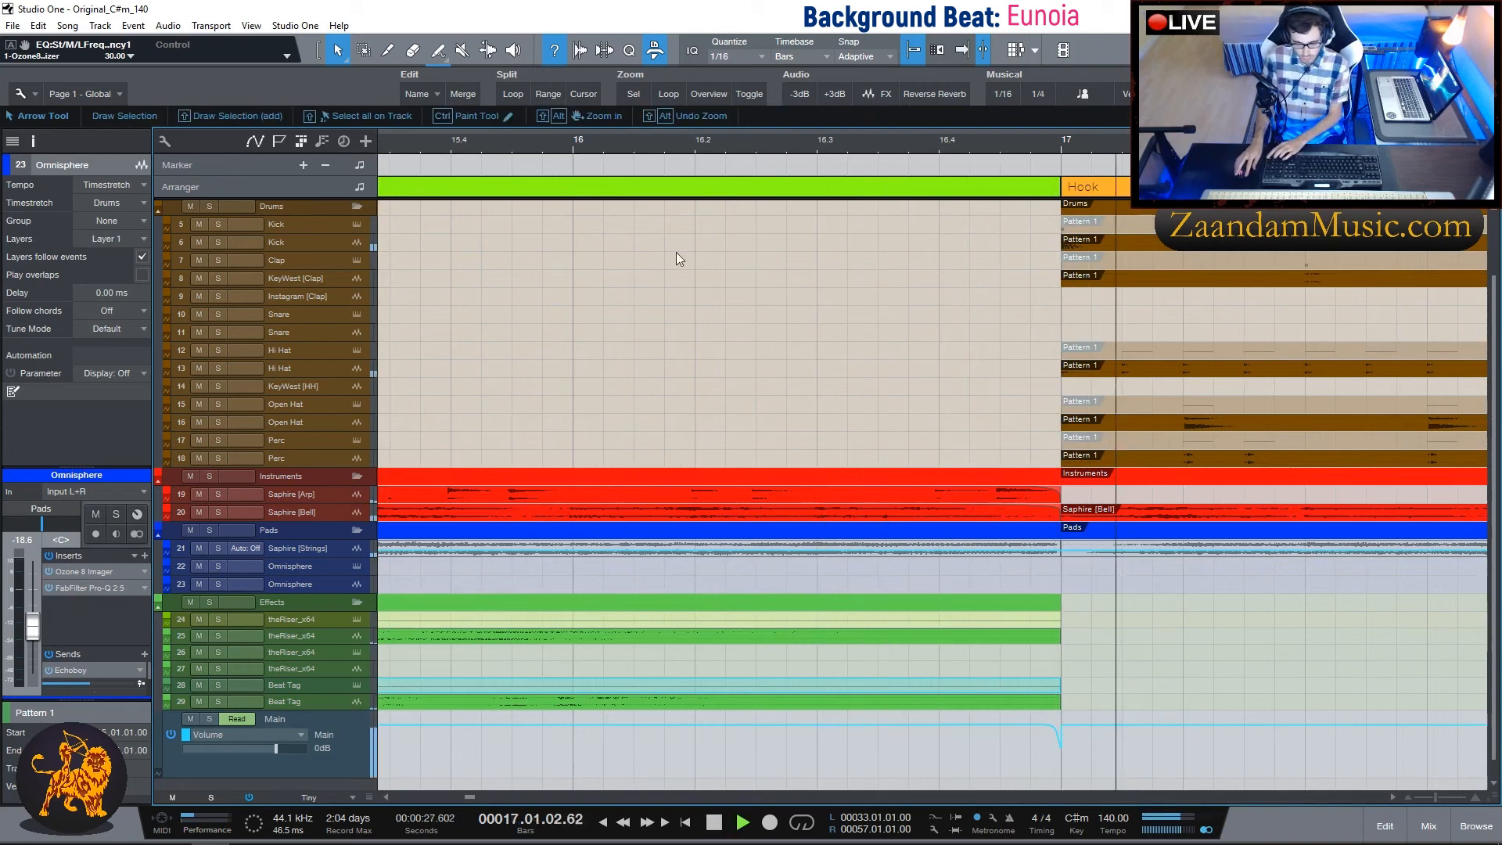
key("space")
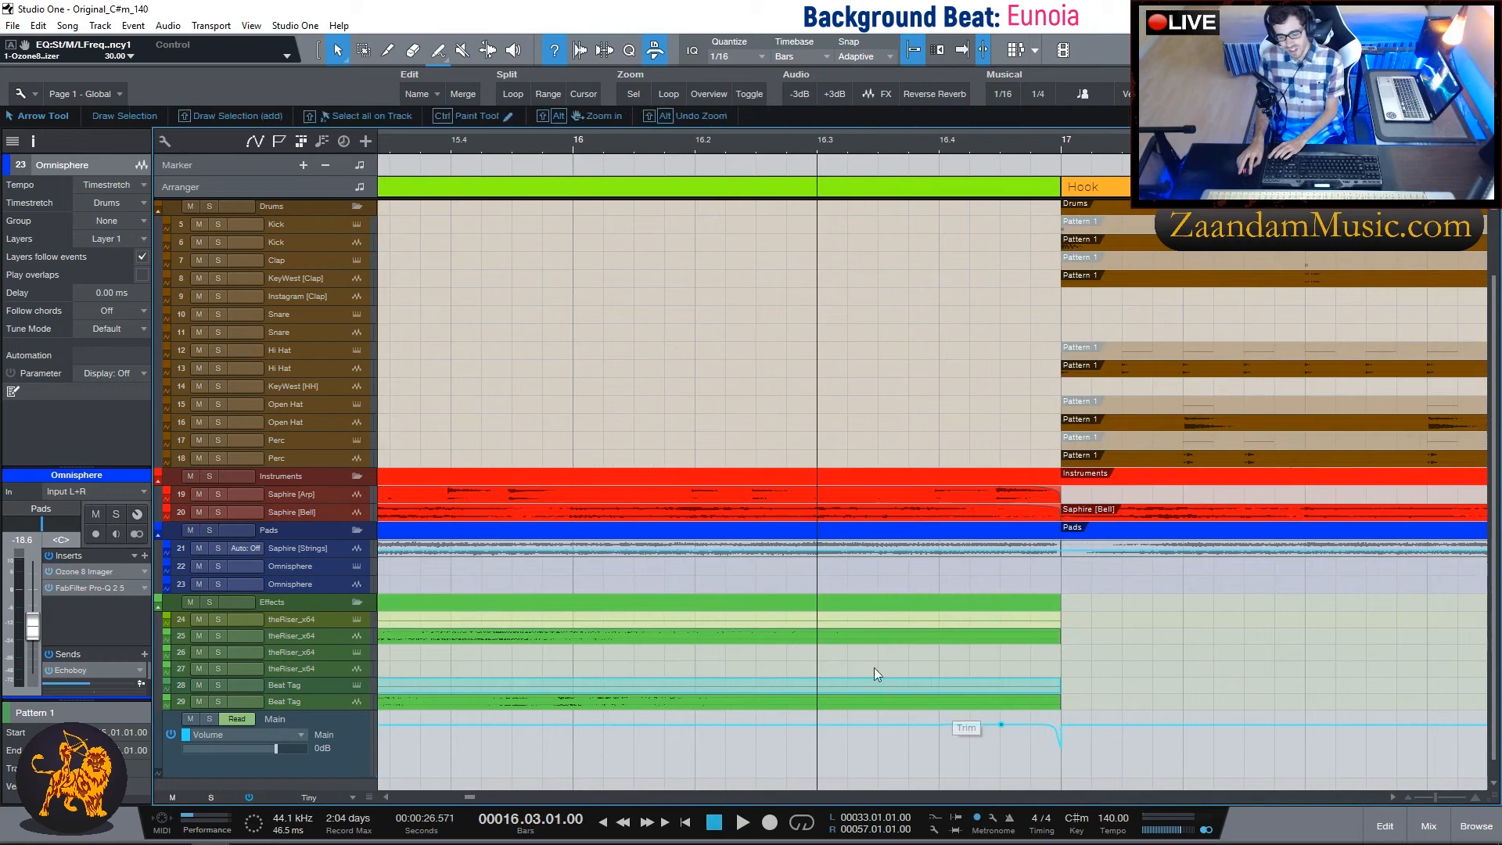
Open the Saphire [Arp] event ending at the Hook in the audio editor and check the Main volume dip beneath it.
double_click(1044, 496)
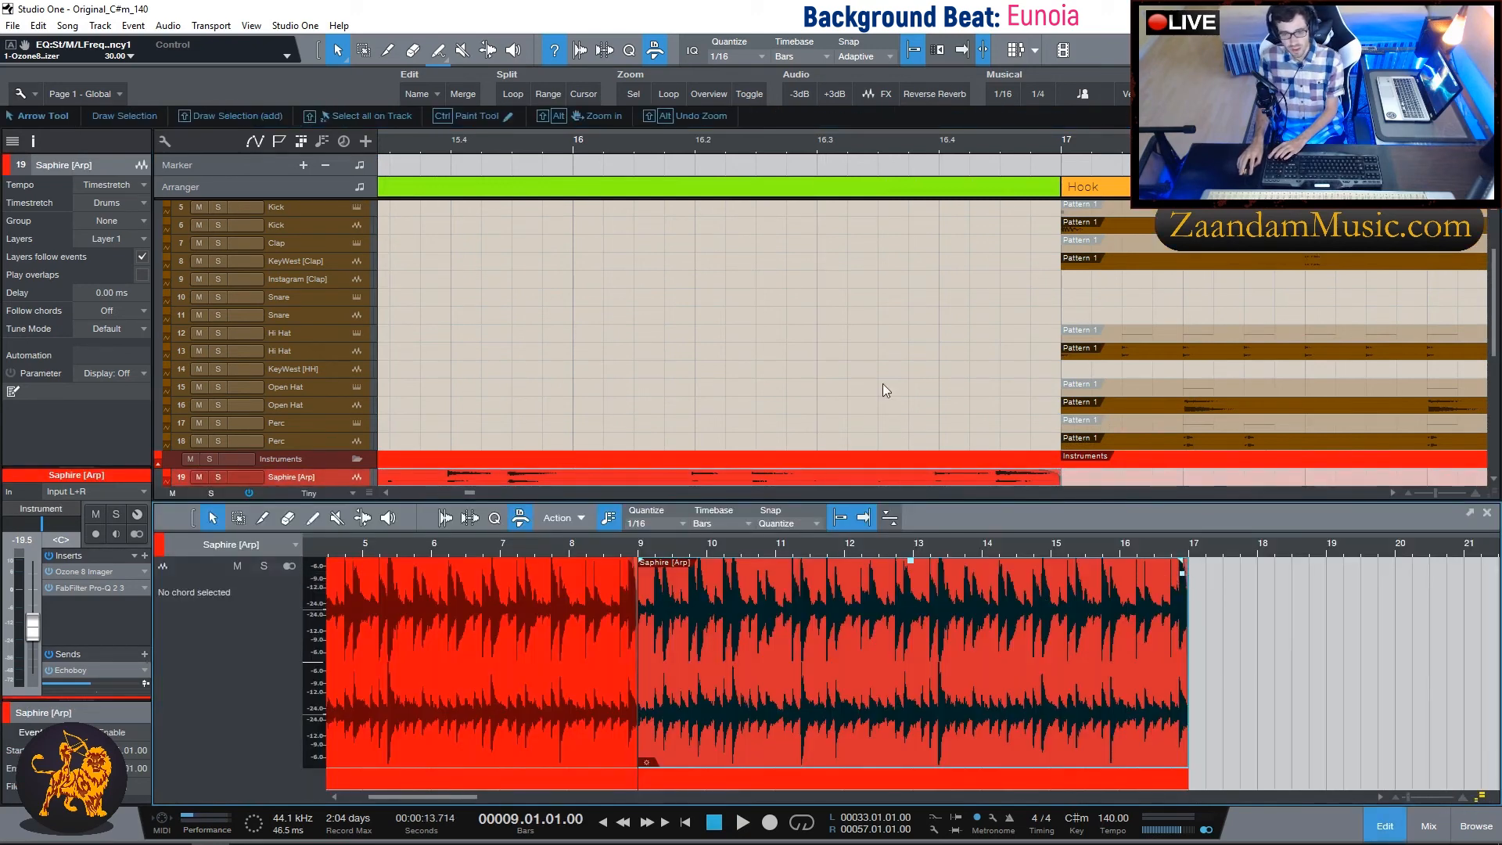
scroll(1006, 397, "down", 3)
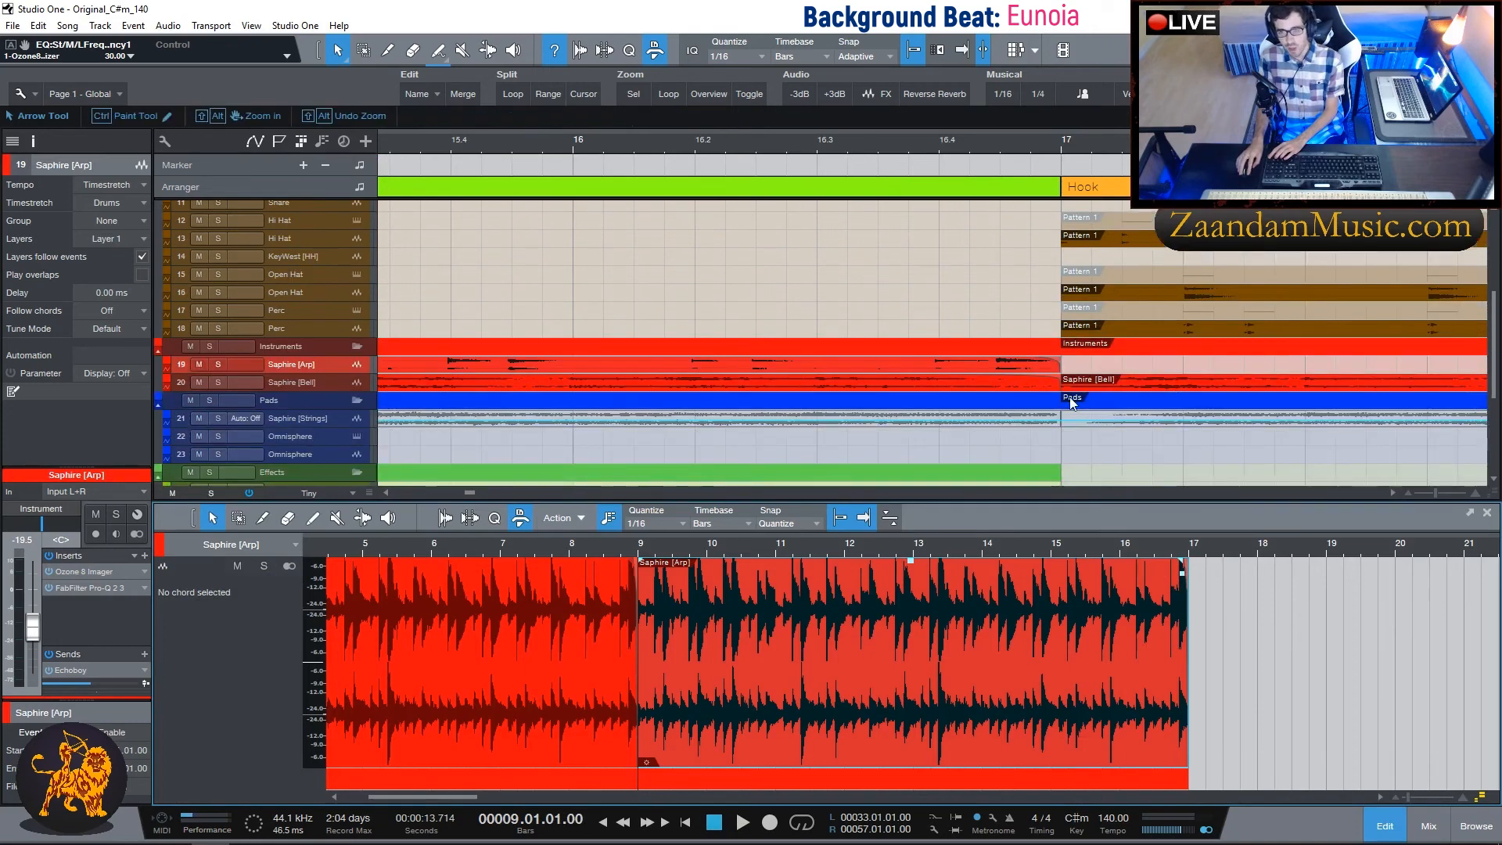
scroll(1069, 396, "down", 2)
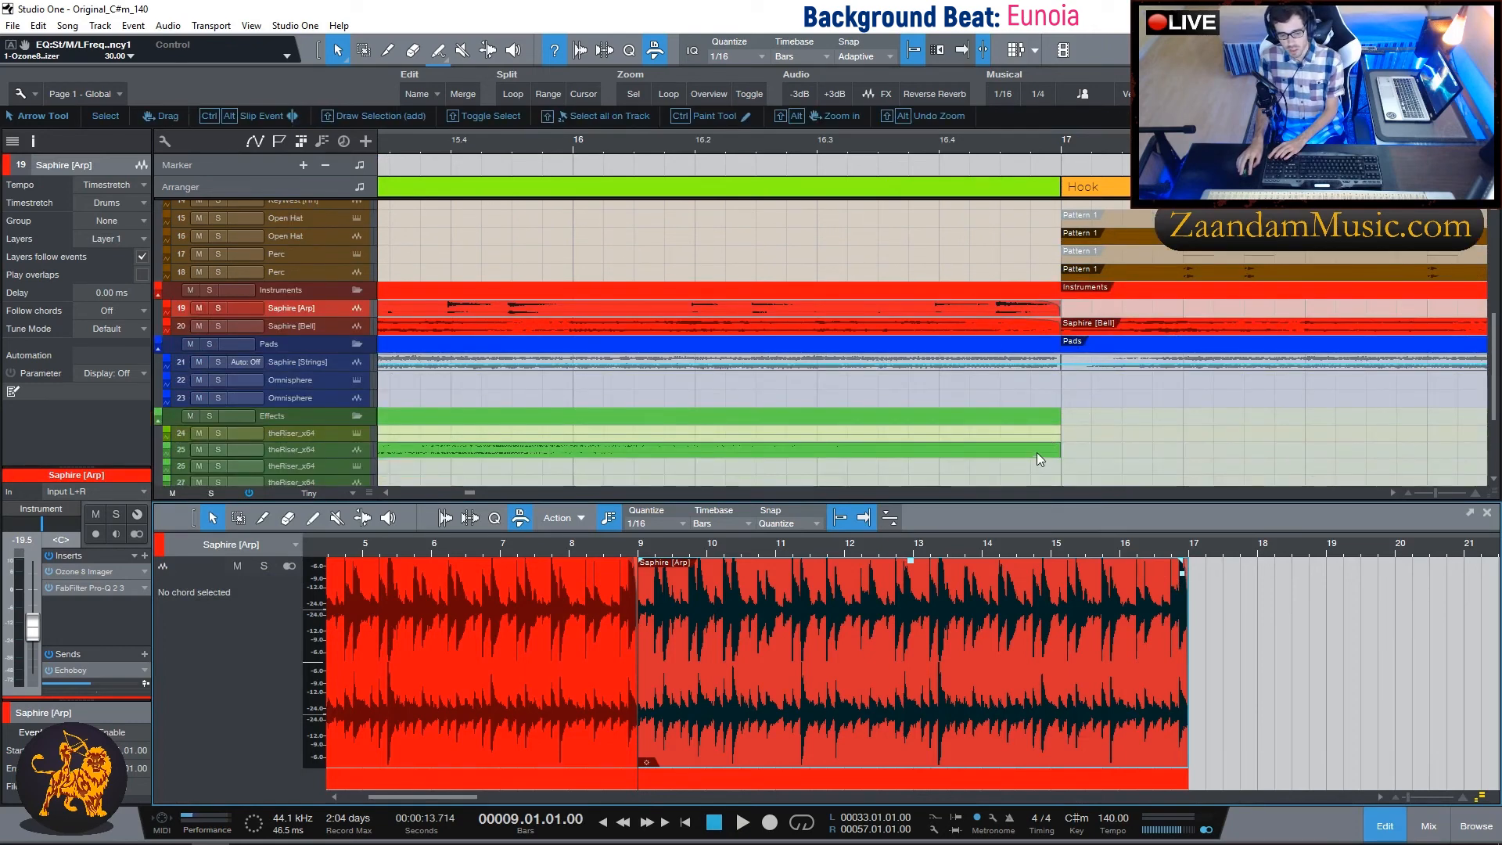
scroll(1077, 405, "down", 3)
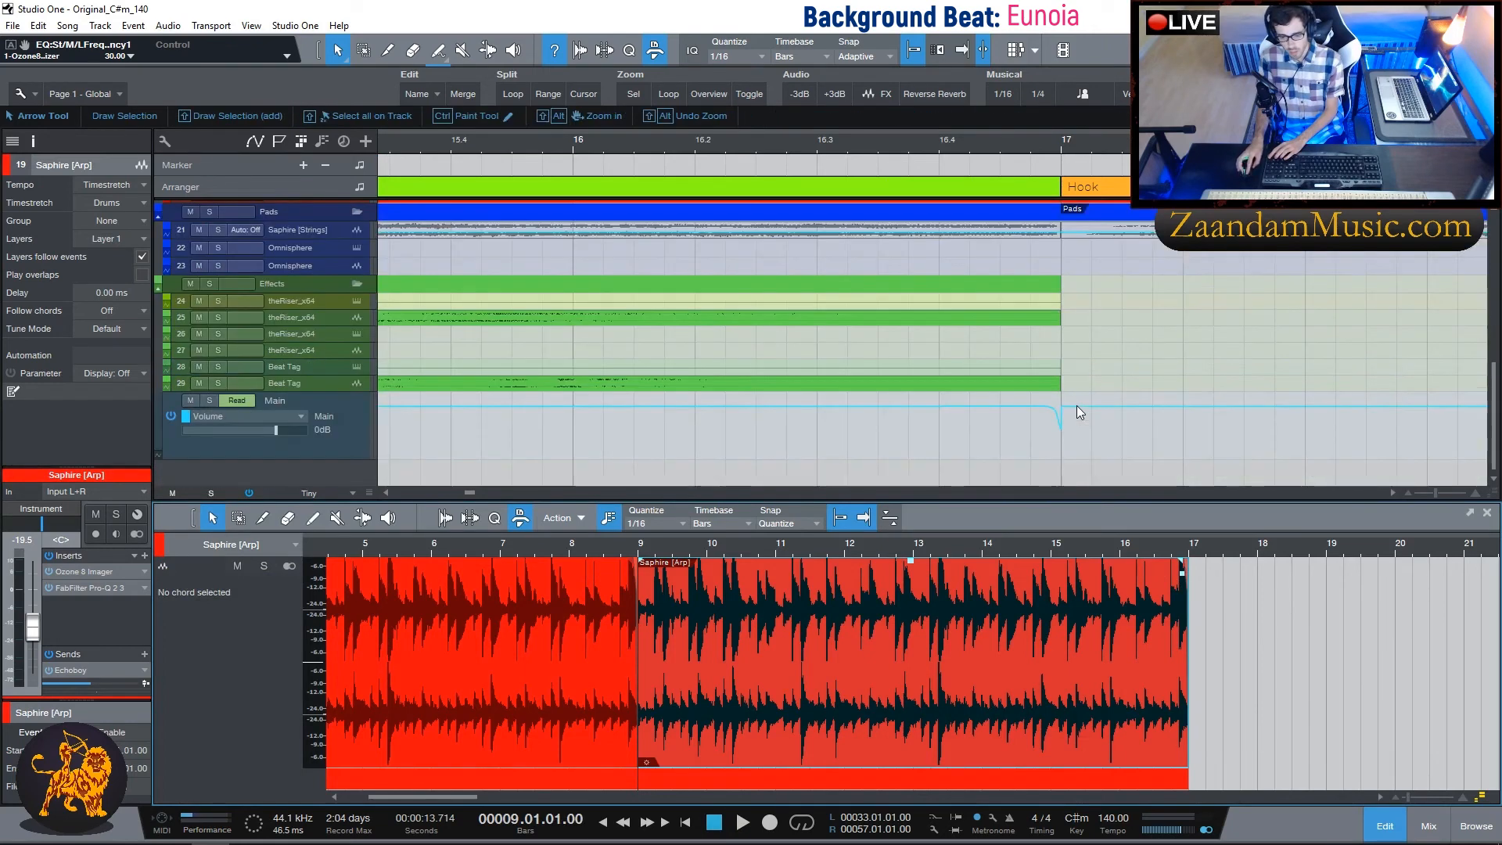
Play the transition into the Hook repeatedly from 16.4 with the Main volume automation active.
left_click(937, 144)
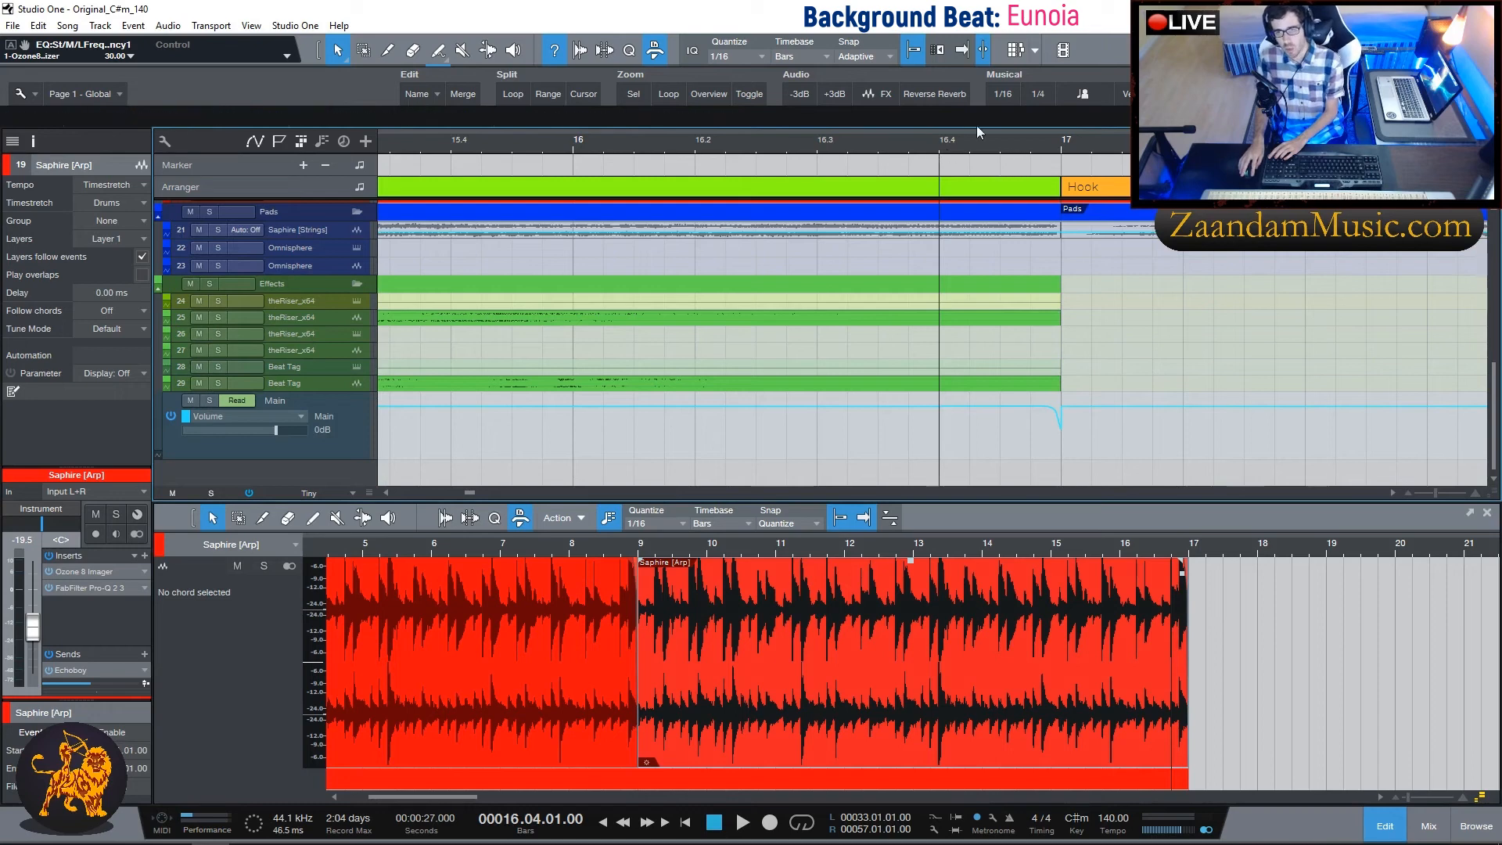
key("space")
key("space")
key("space")
key("space")
key("space")
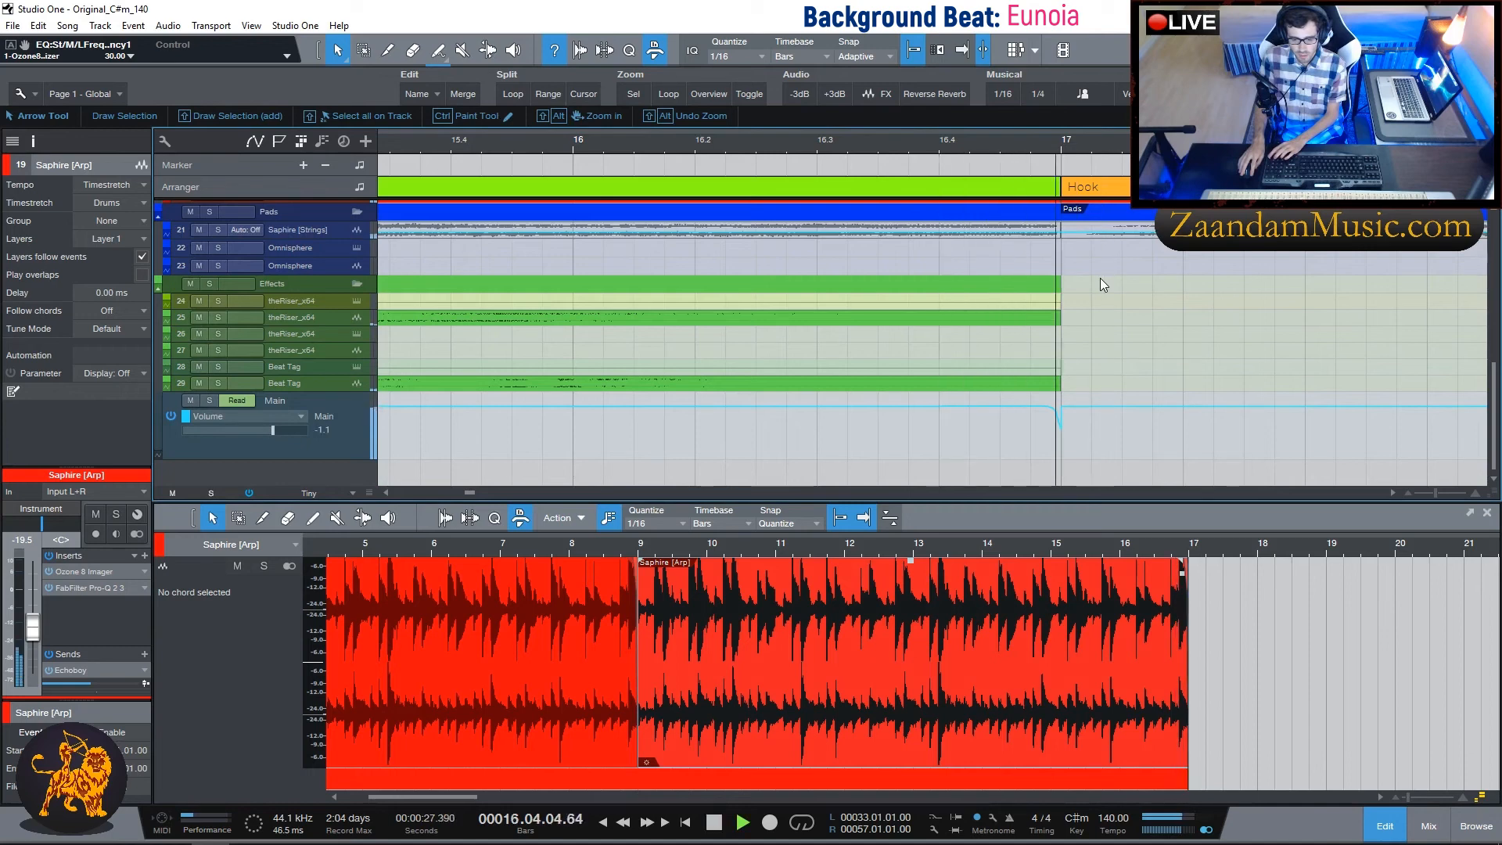
key("space")
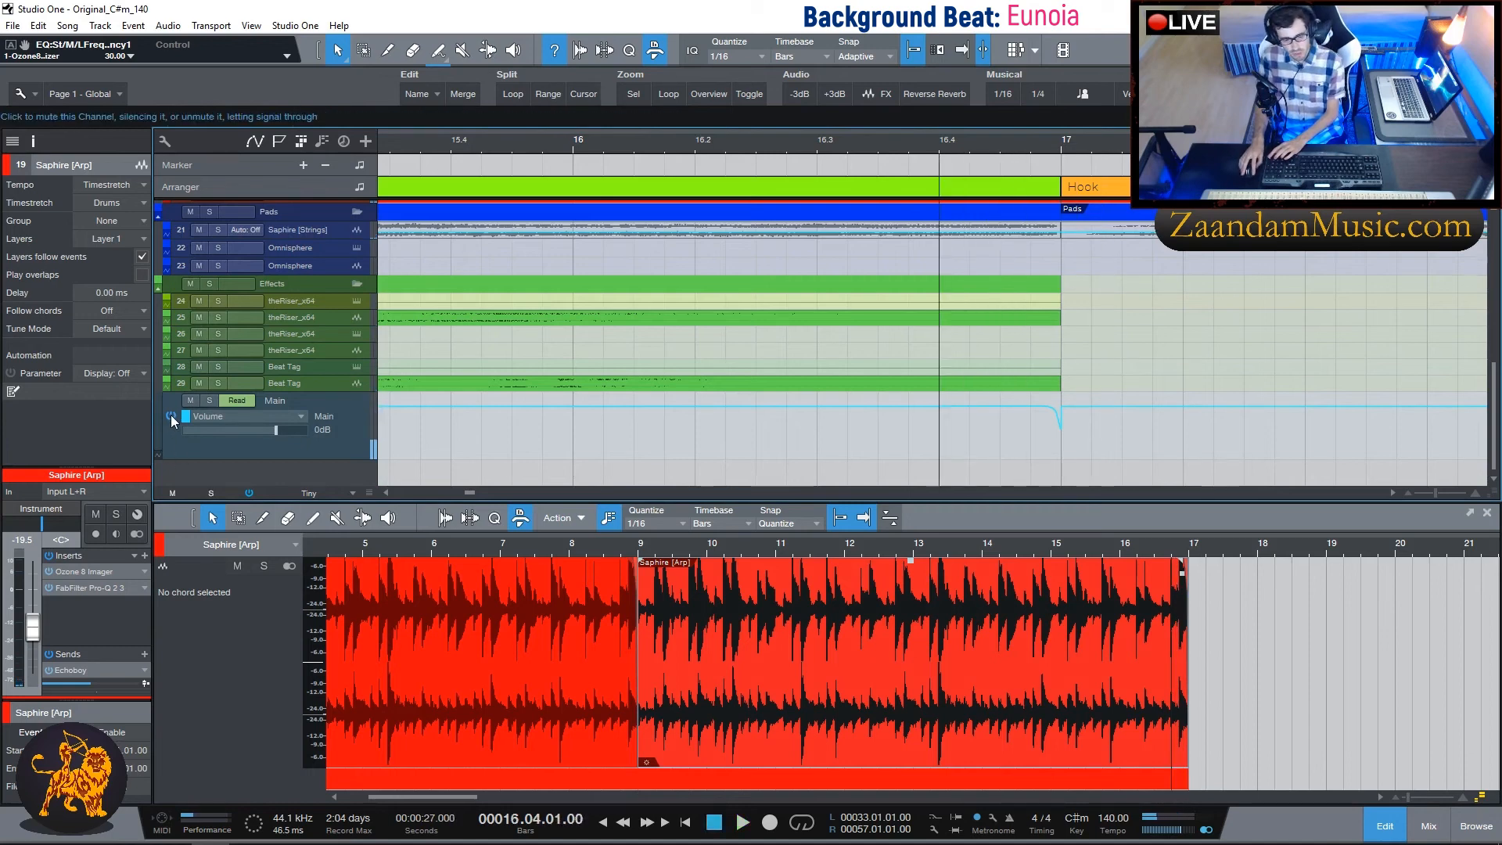
Audition the transition from 16.4 with the Main track's Volume automation bypassed.
key("space")
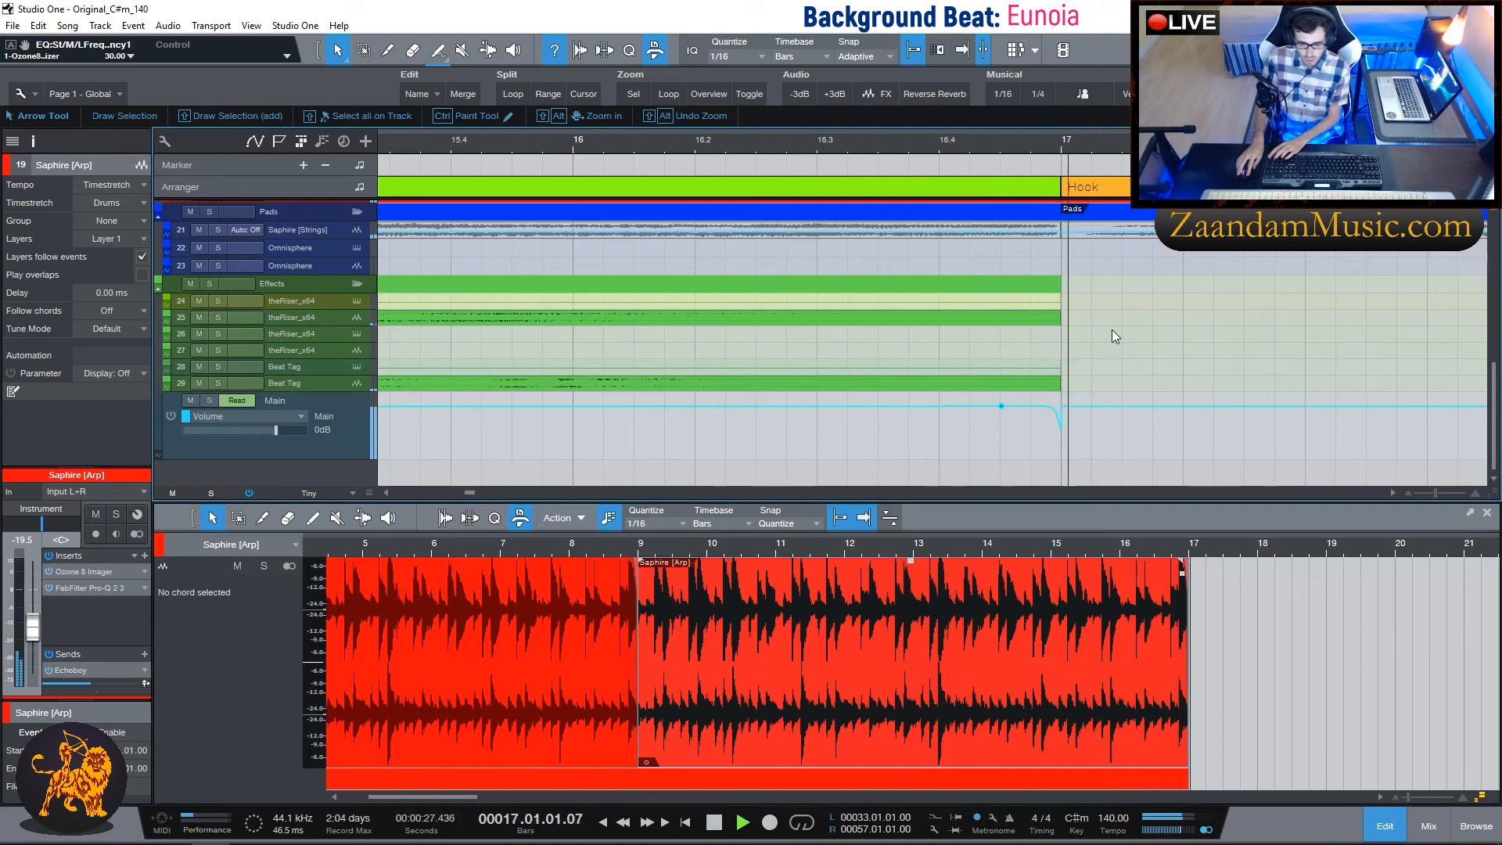
key("space")
key("space")
key("space")
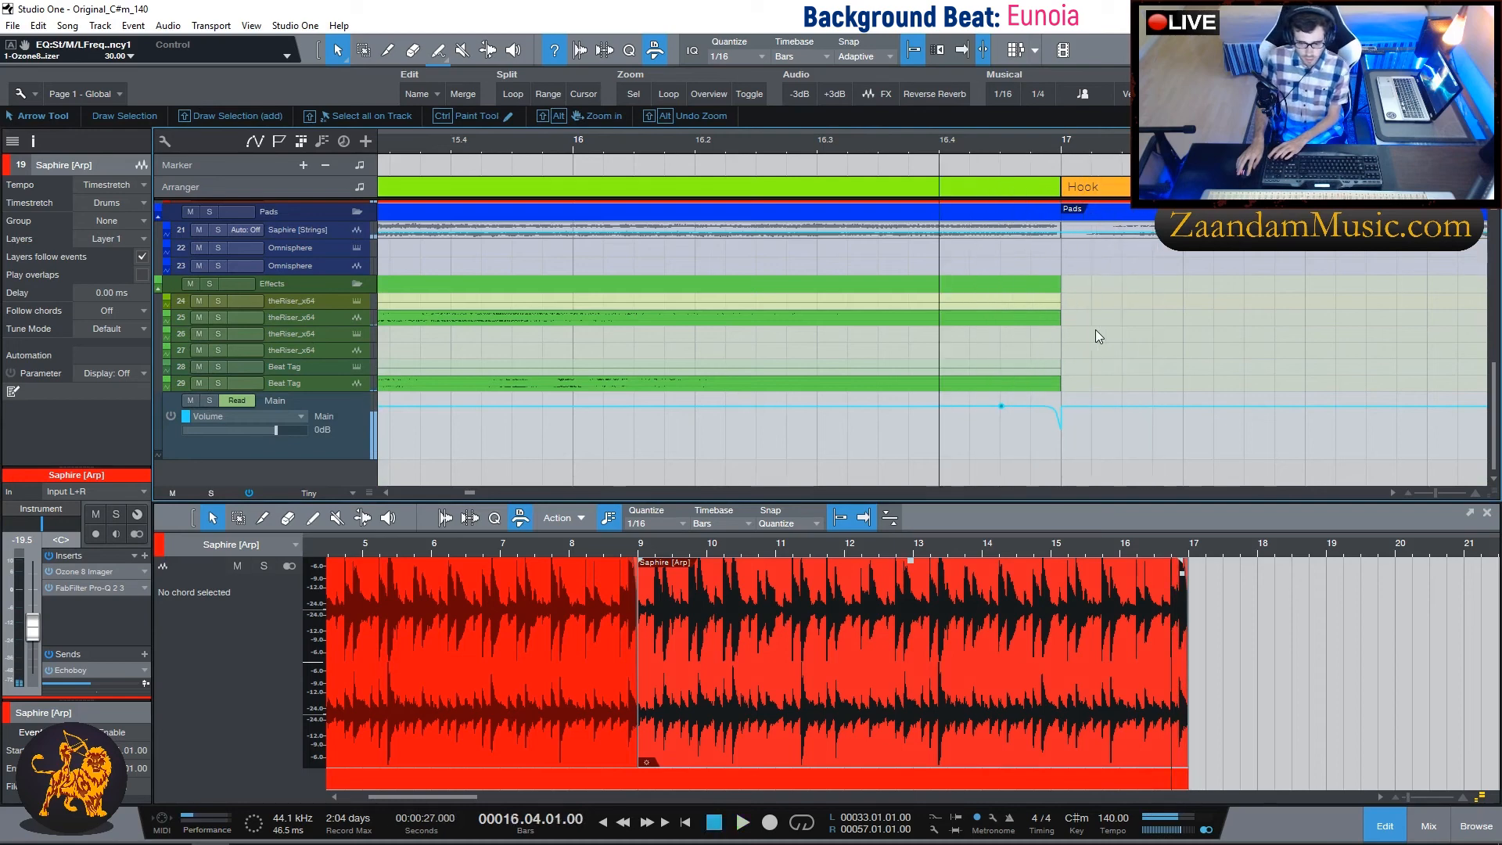
Re-enable the Main track's Volume automation and play the transition into the Hook again from 16.4.
left_click(173, 417)
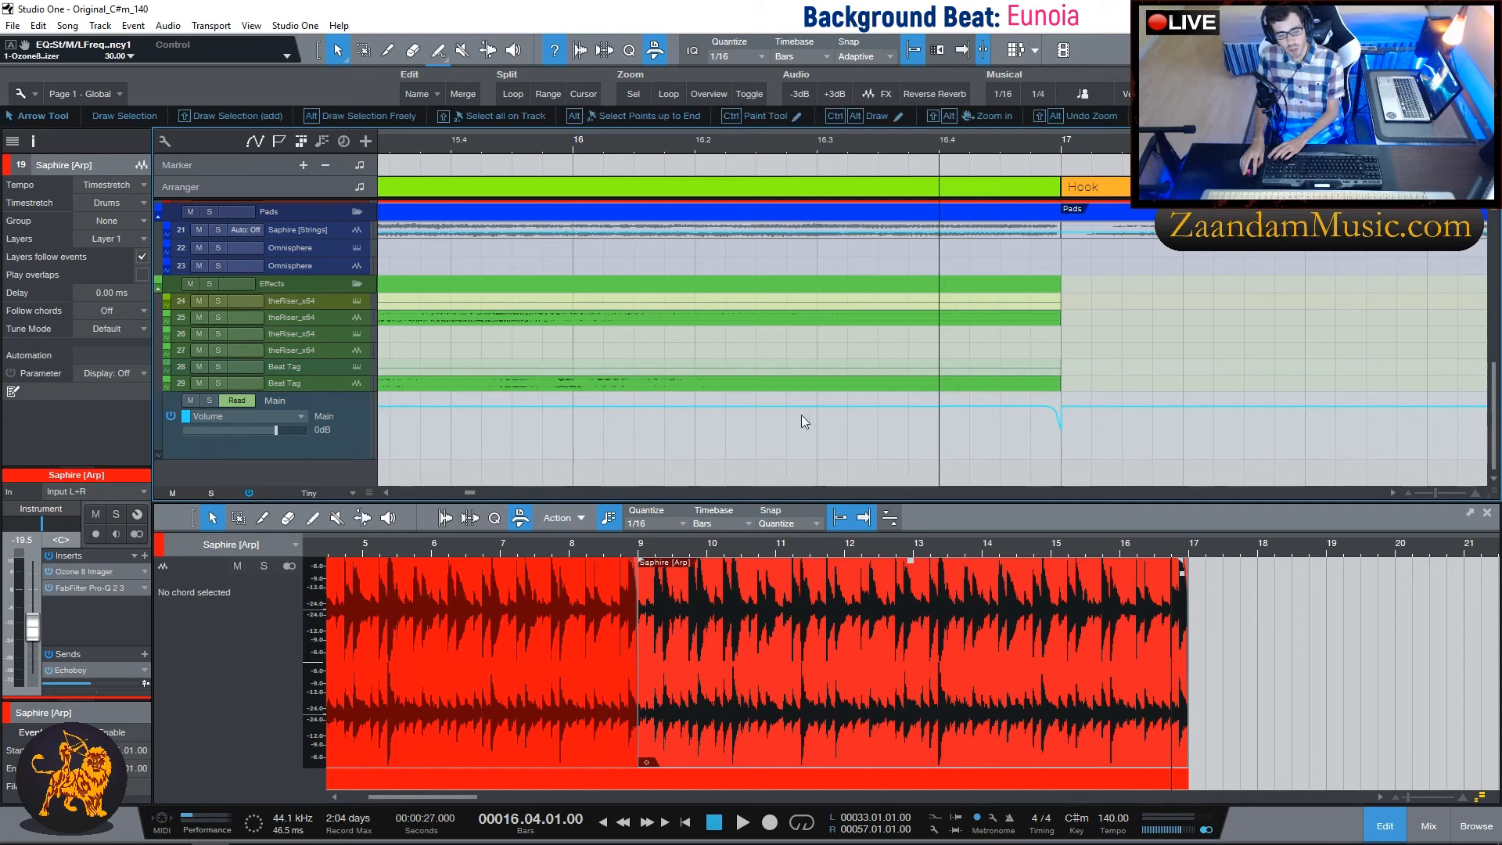
key("space")
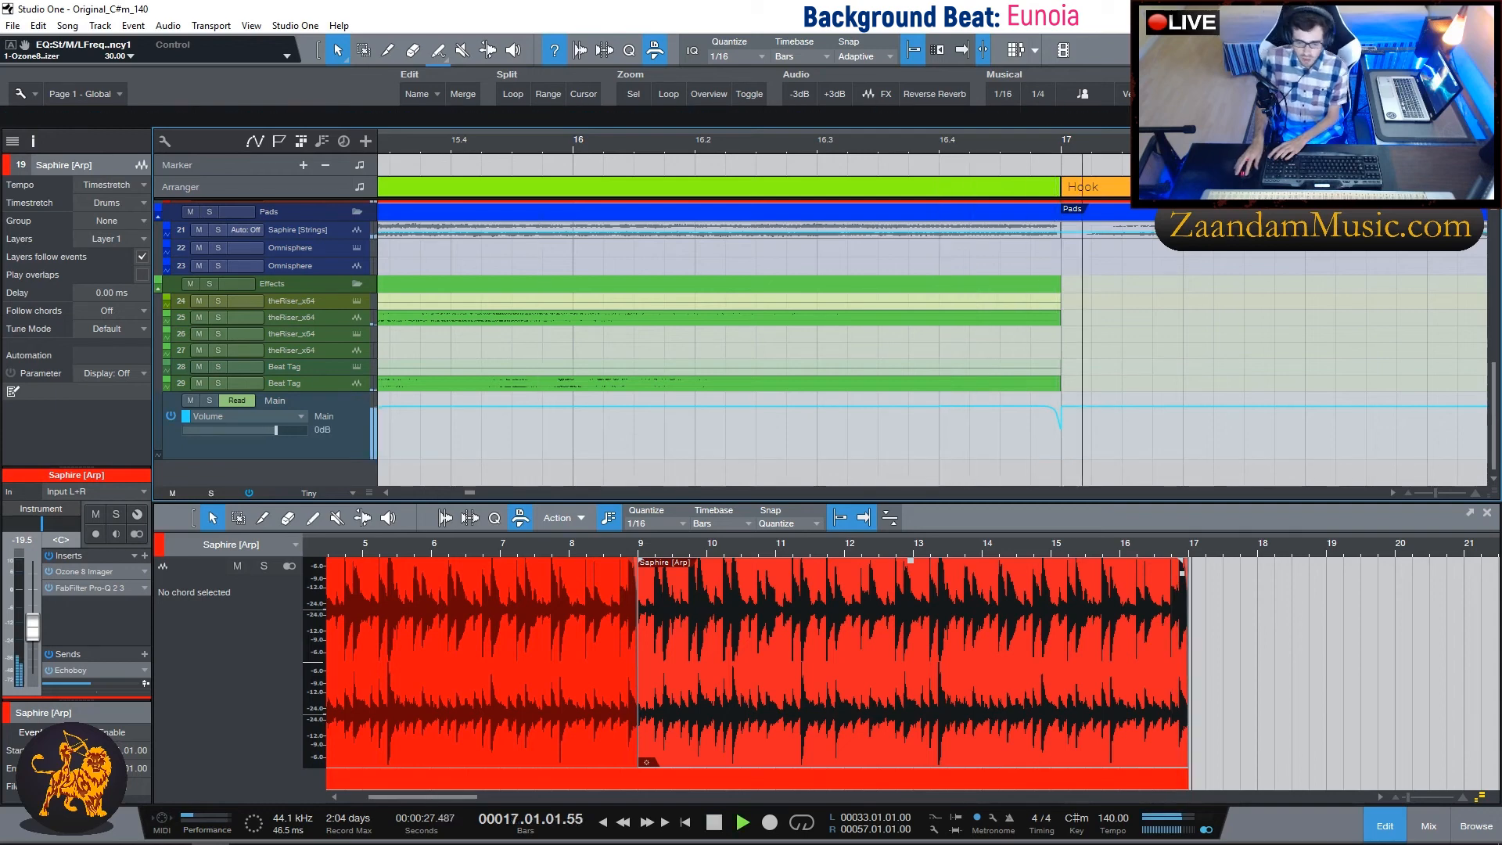
key("space")
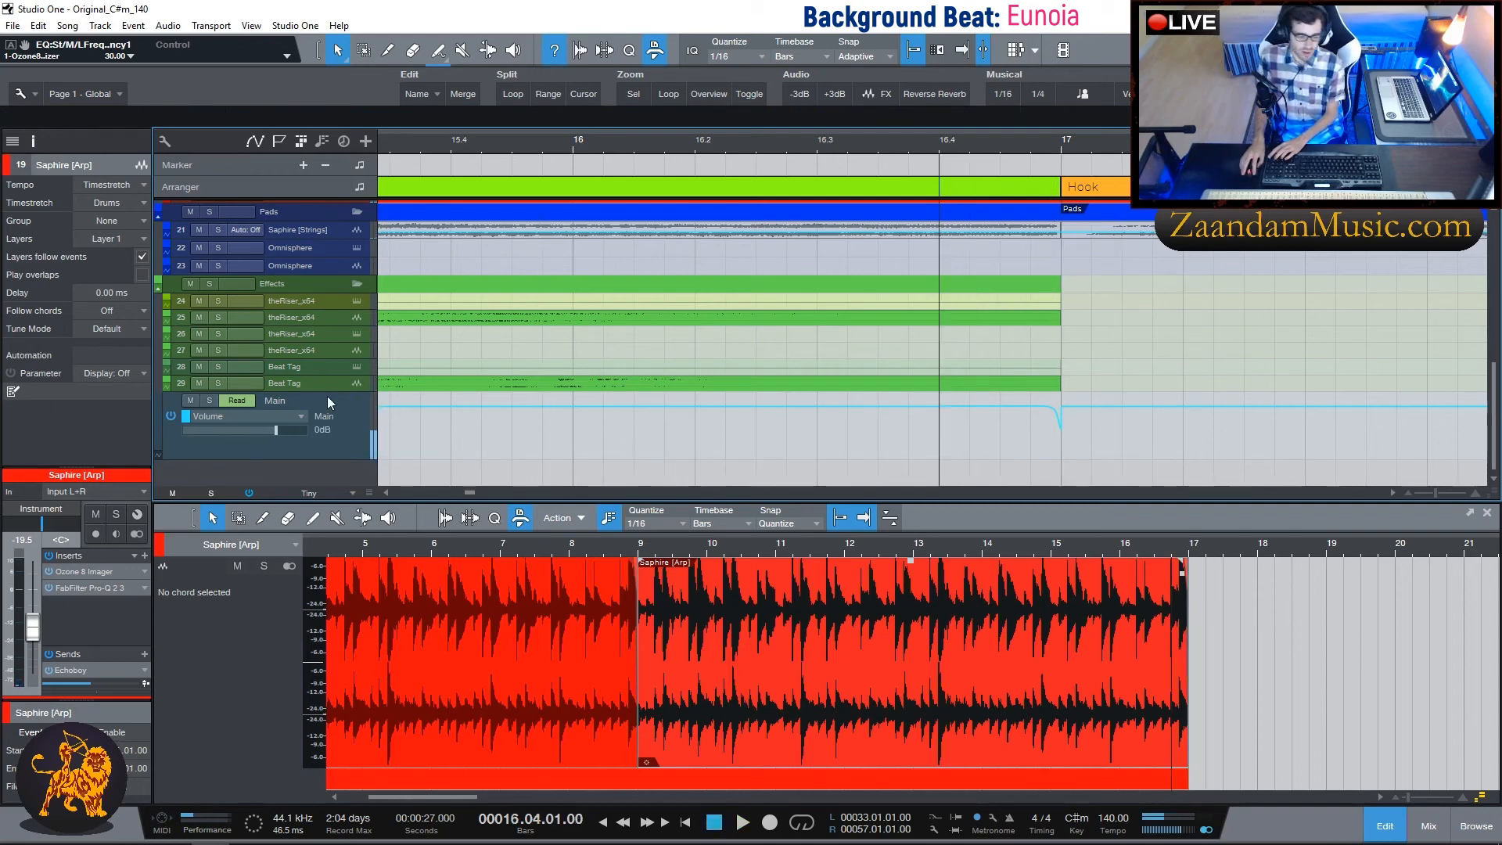
Set the arrangement's track height to Small so each track shows its automation parameter.
scroll(1178, 387, "up", 5)
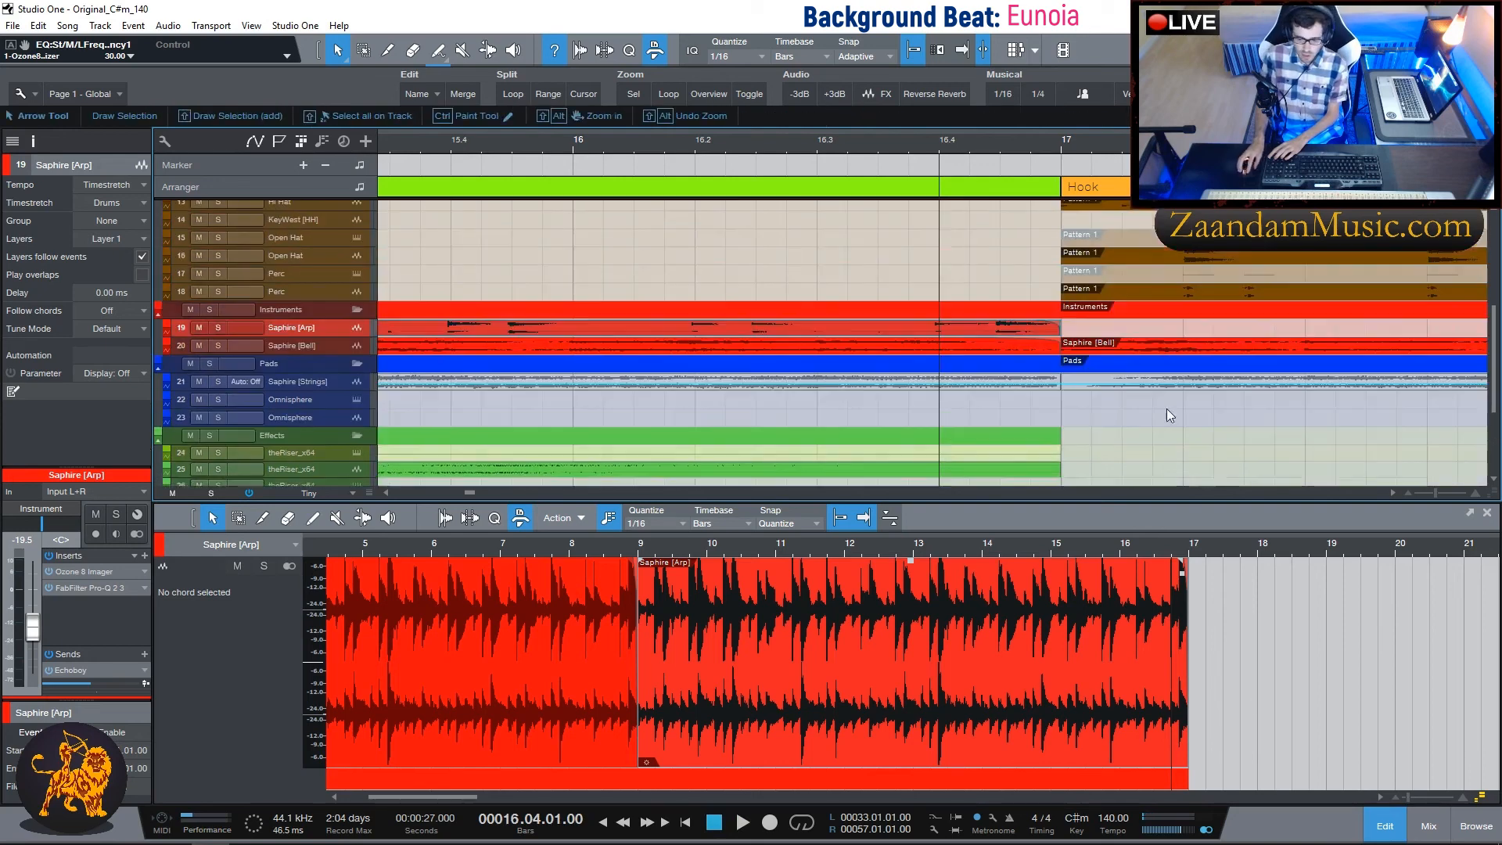
scroll(627, 254, "up", 6)
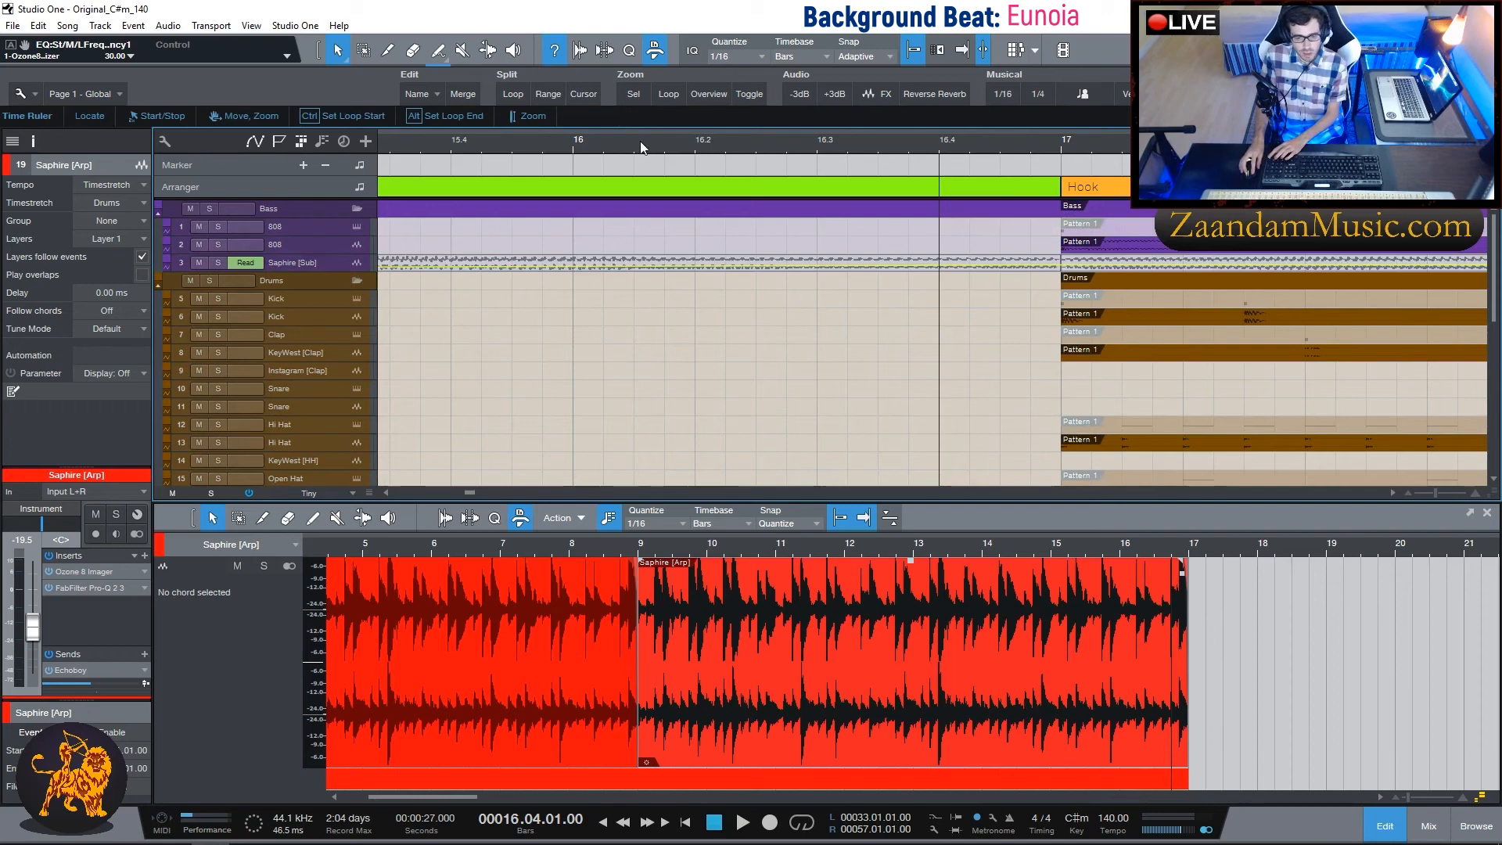
scroll(632, 146, "up", 3)
left_click(326, 495)
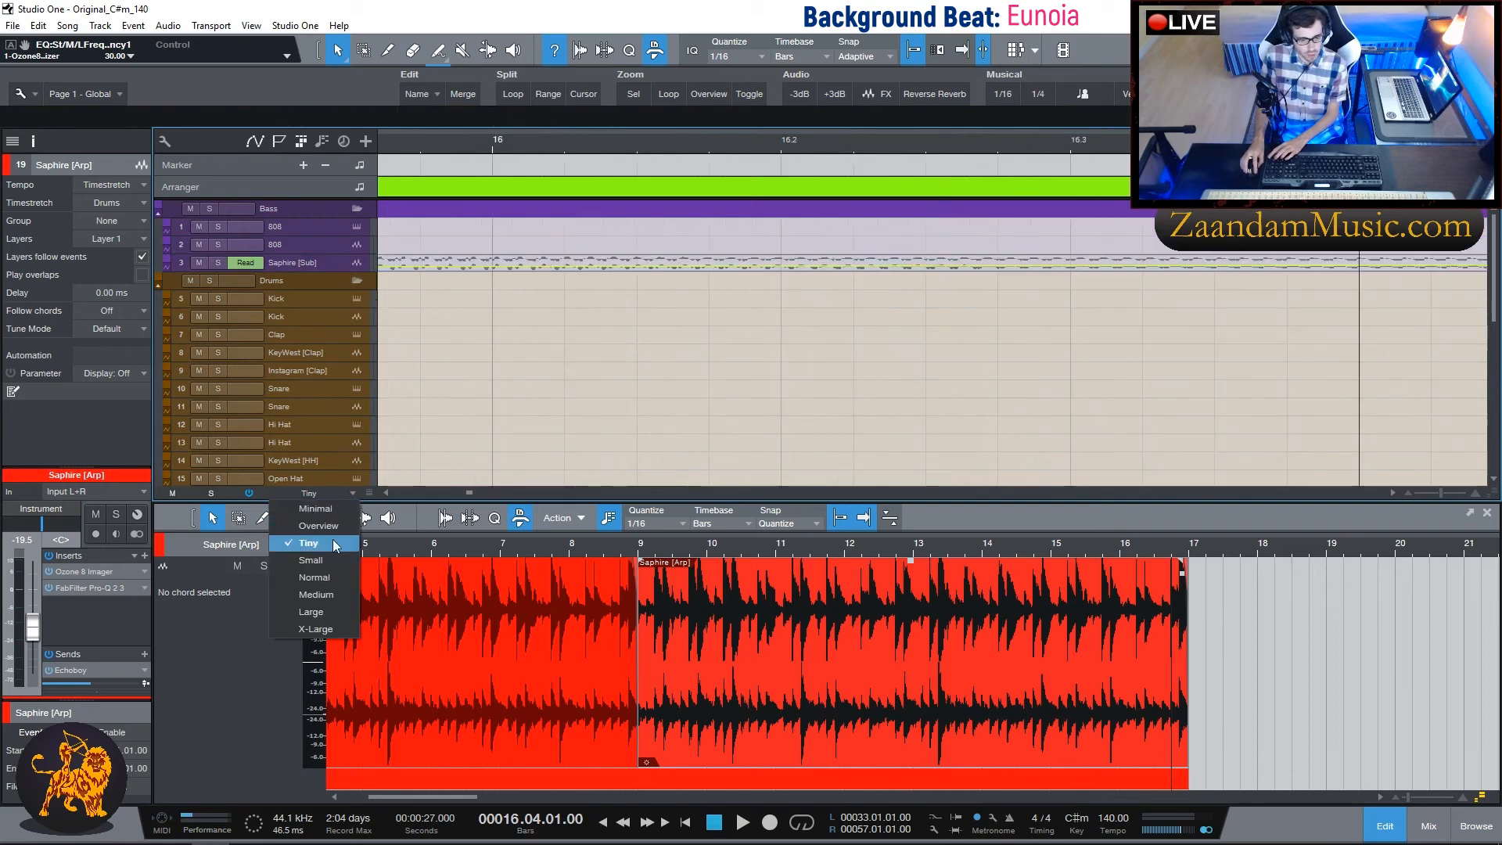
left_click(328, 563)
scroll(658, 345, "up", 3)
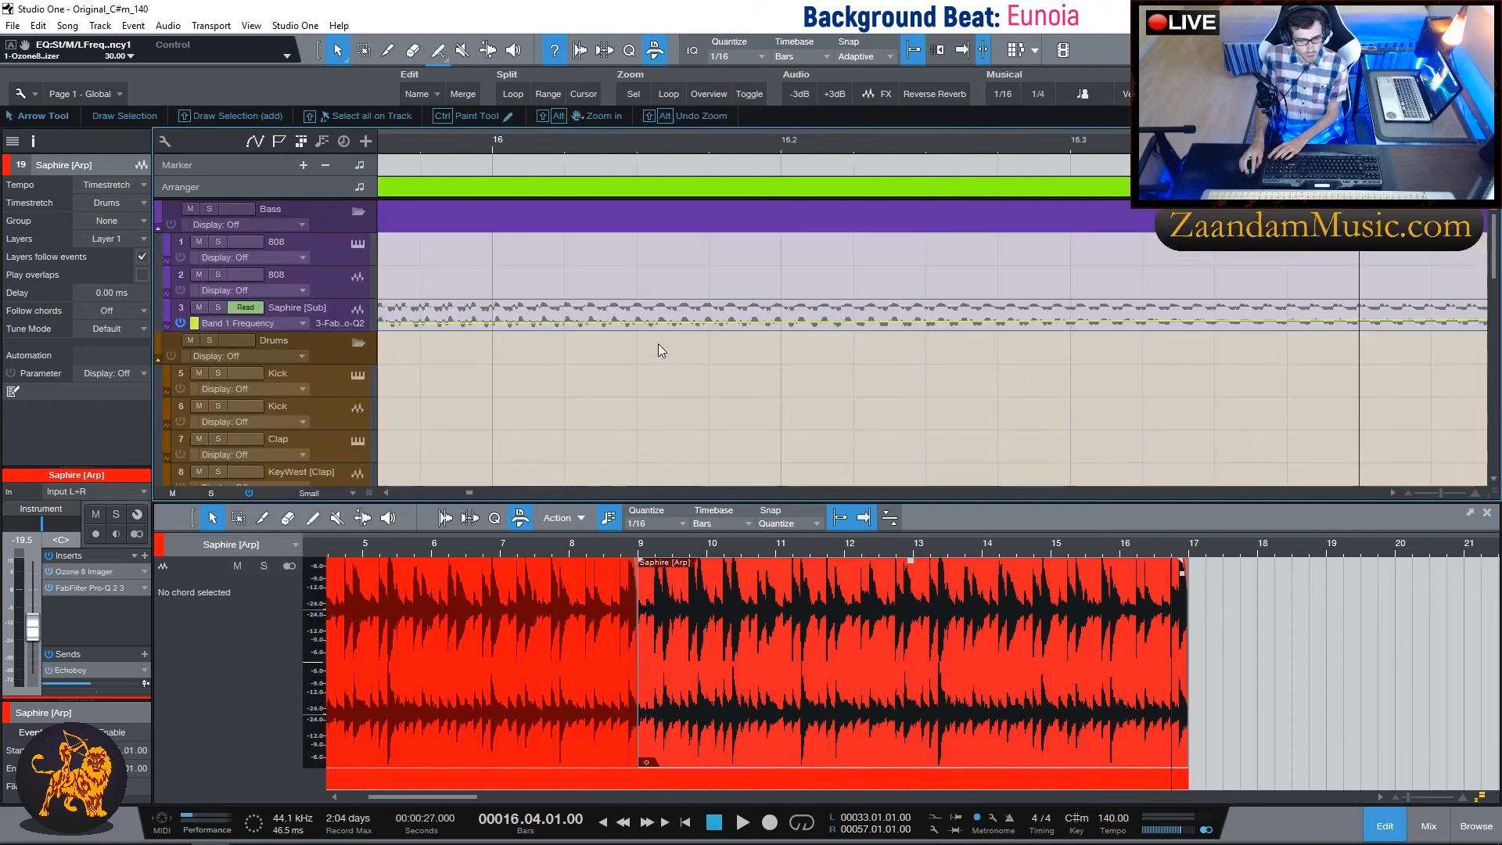
Select the Saphire [Sub] track and check its automated parameter, Band 1 Frequency of the FabFilter Pro-Q 2.
left_click(236, 323)
left_click(280, 396)
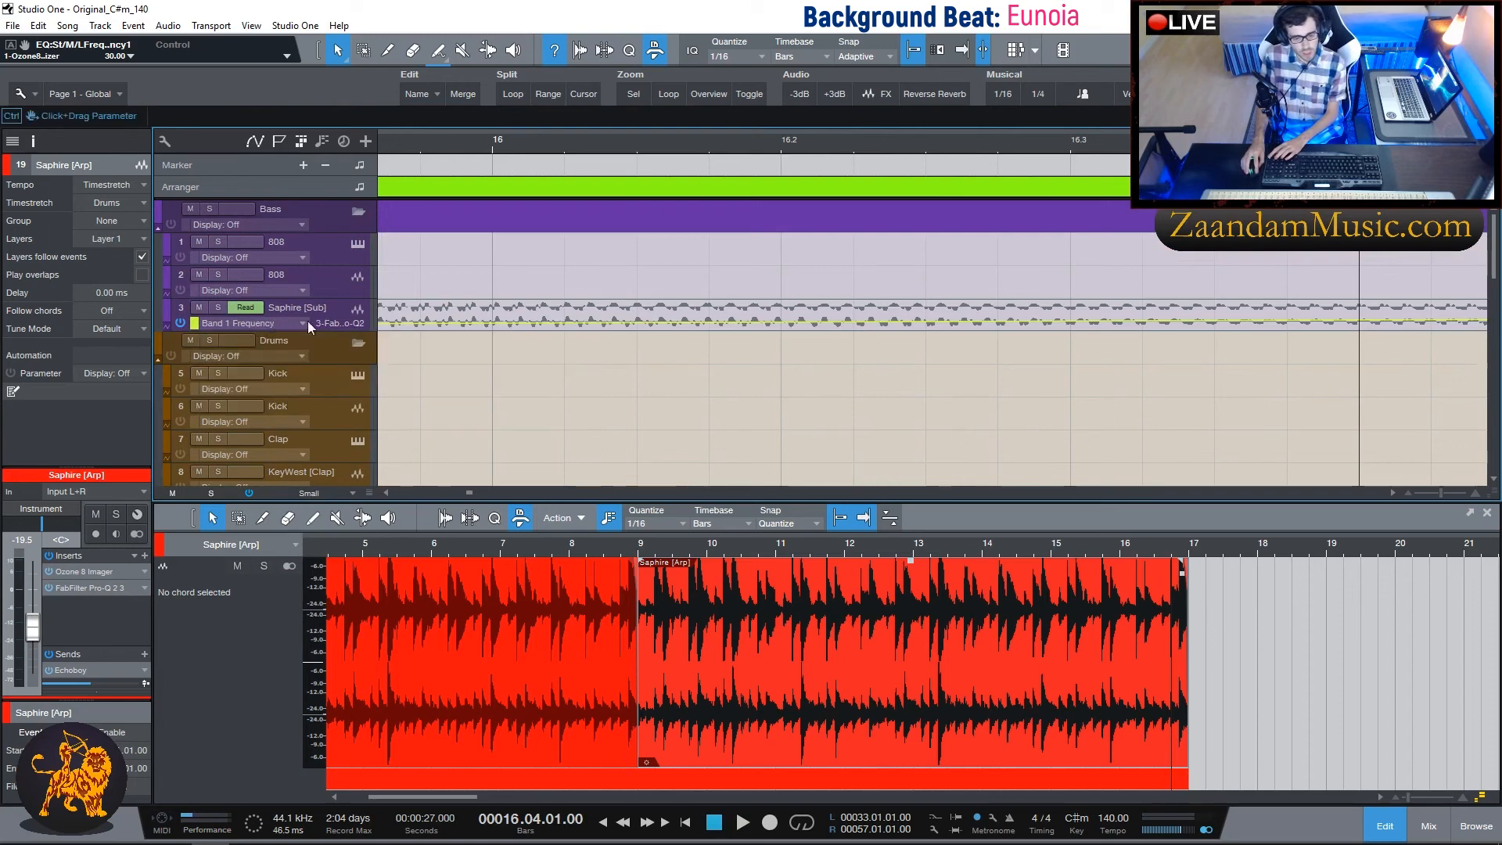
left_click(346, 323)
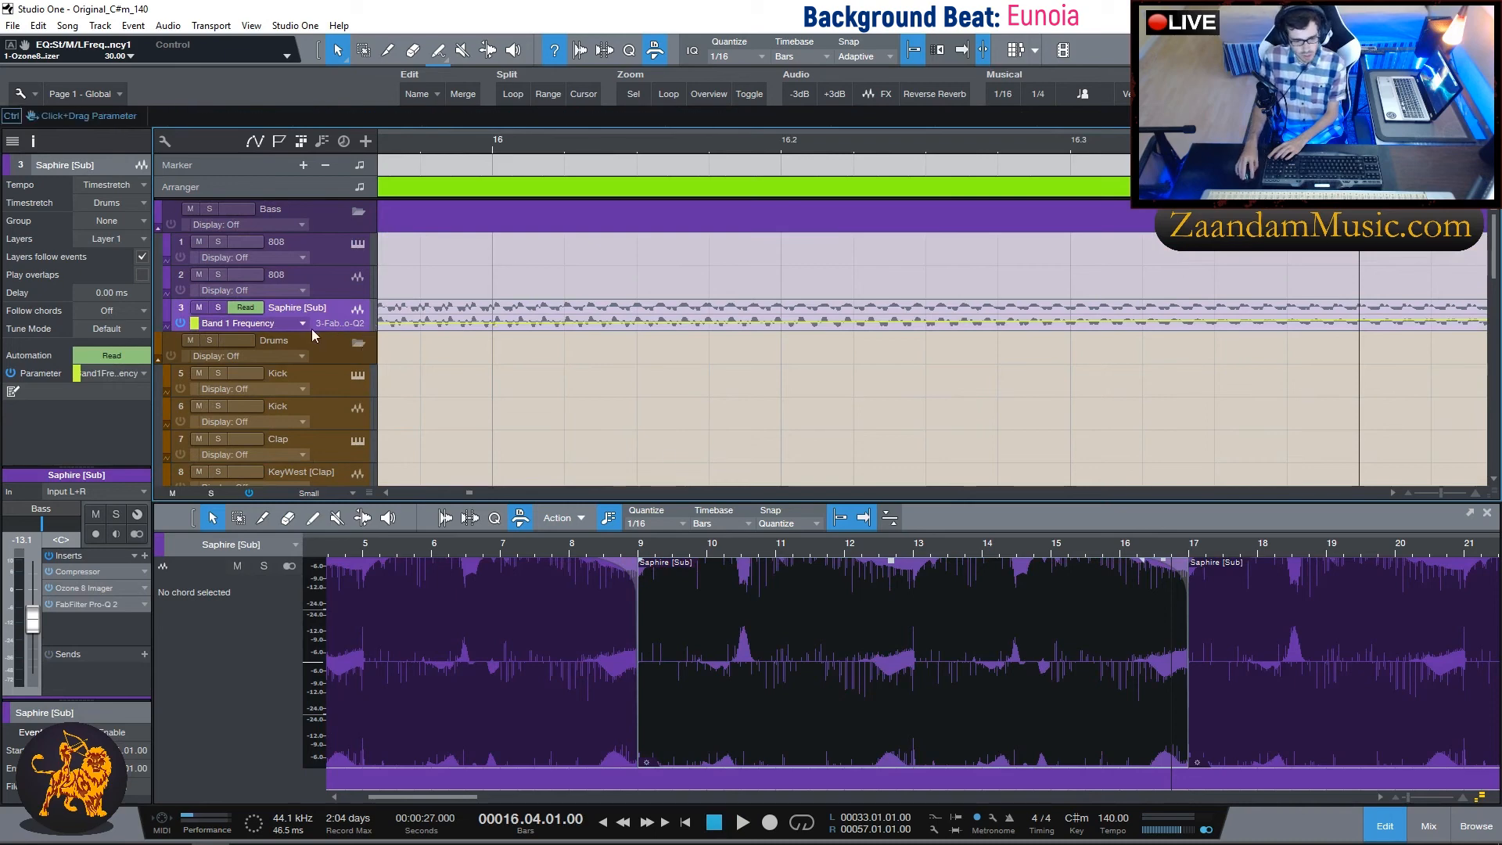
Enlarge the Saphire [Sub] track in the arrangement and open its FabFilter Pro-Q 2 insert from the mixer.
left_click_drag(327, 332, 327, 371)
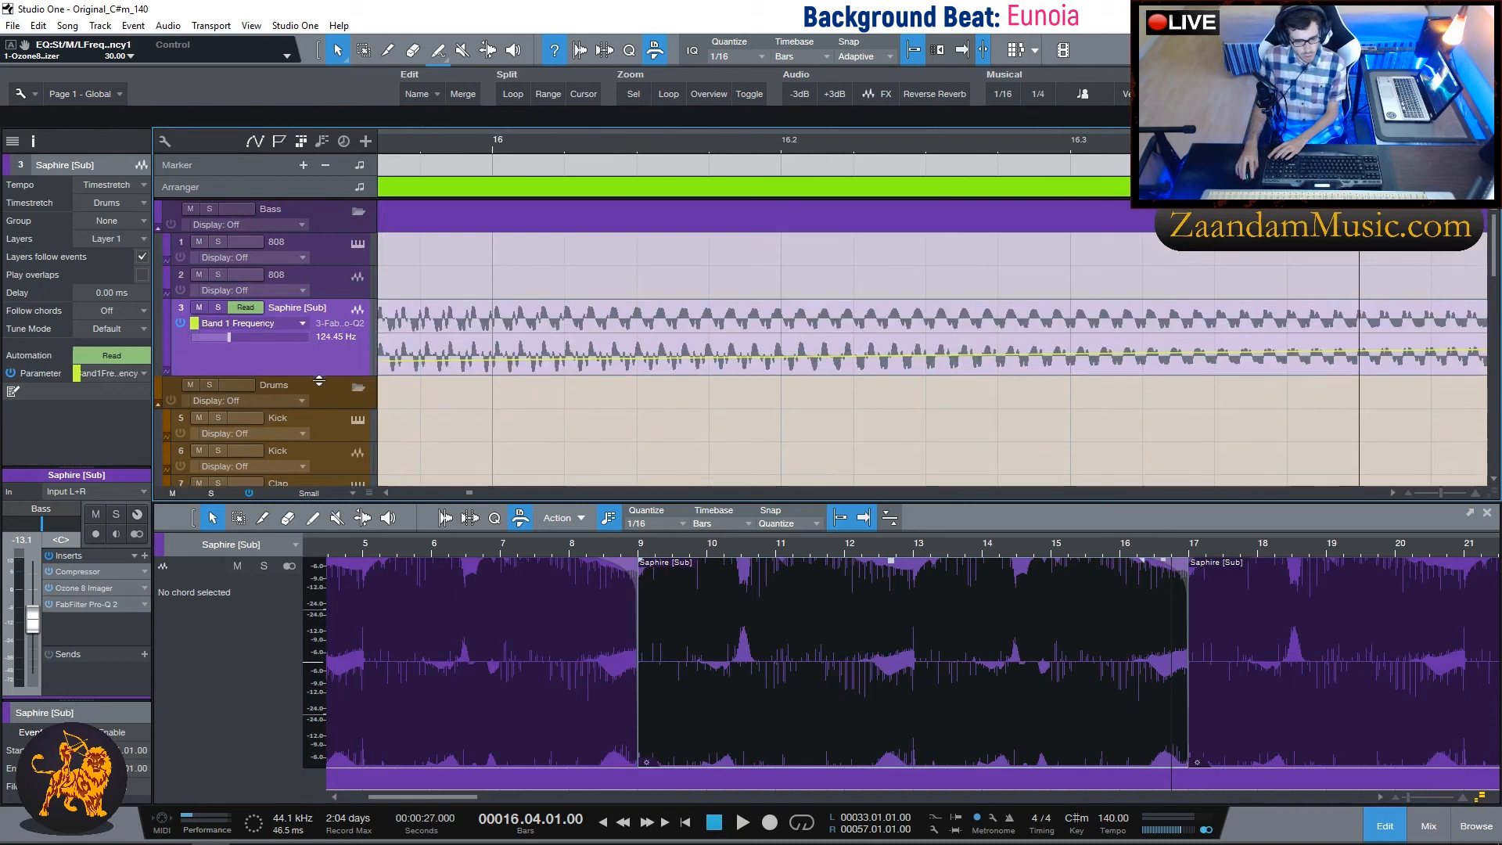
left_click(1429, 830)
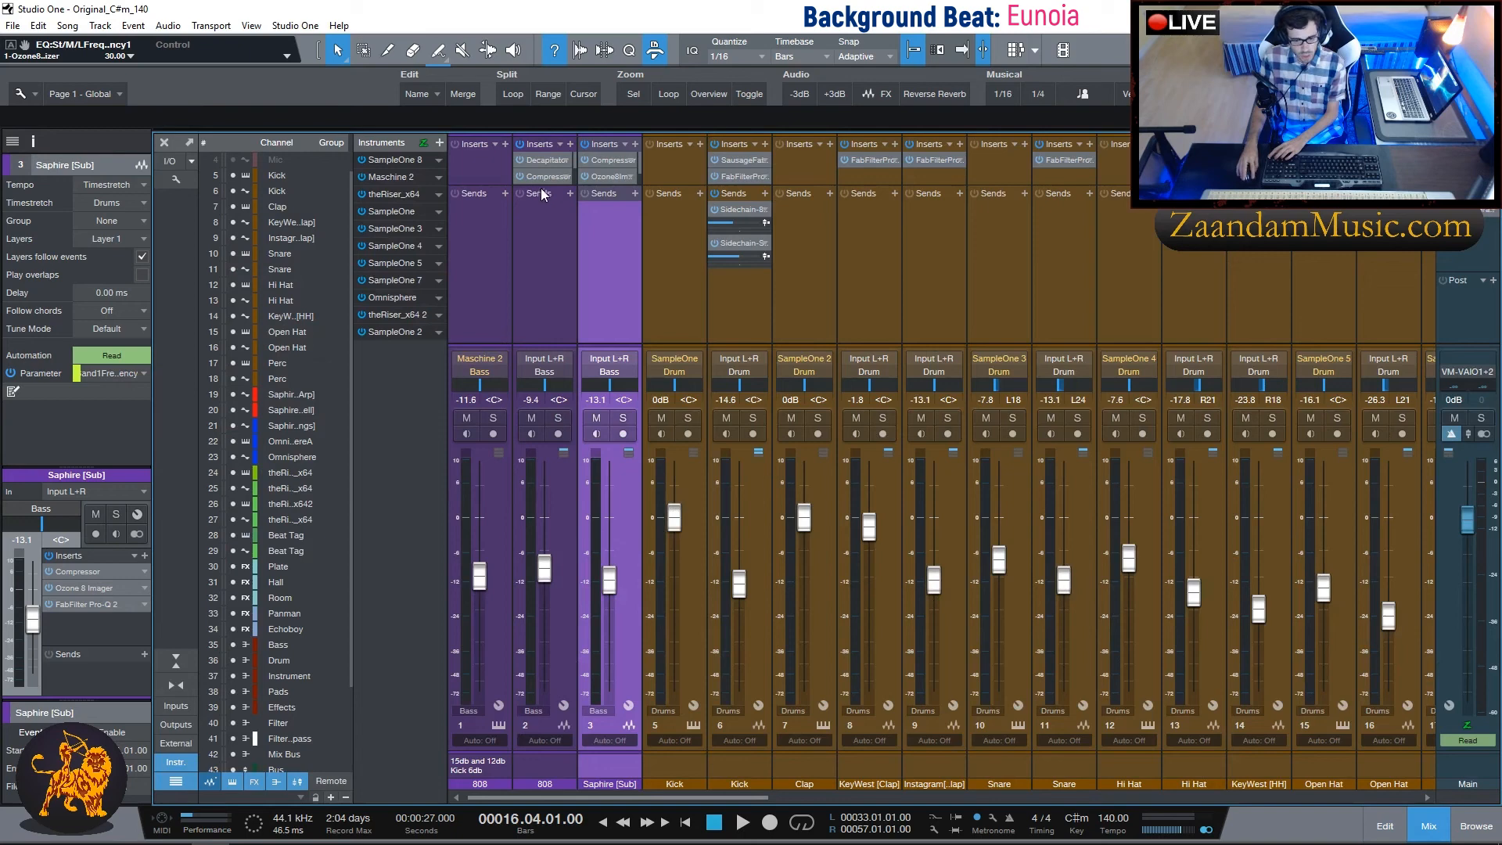
left_click_drag(547, 185, 546, 265)
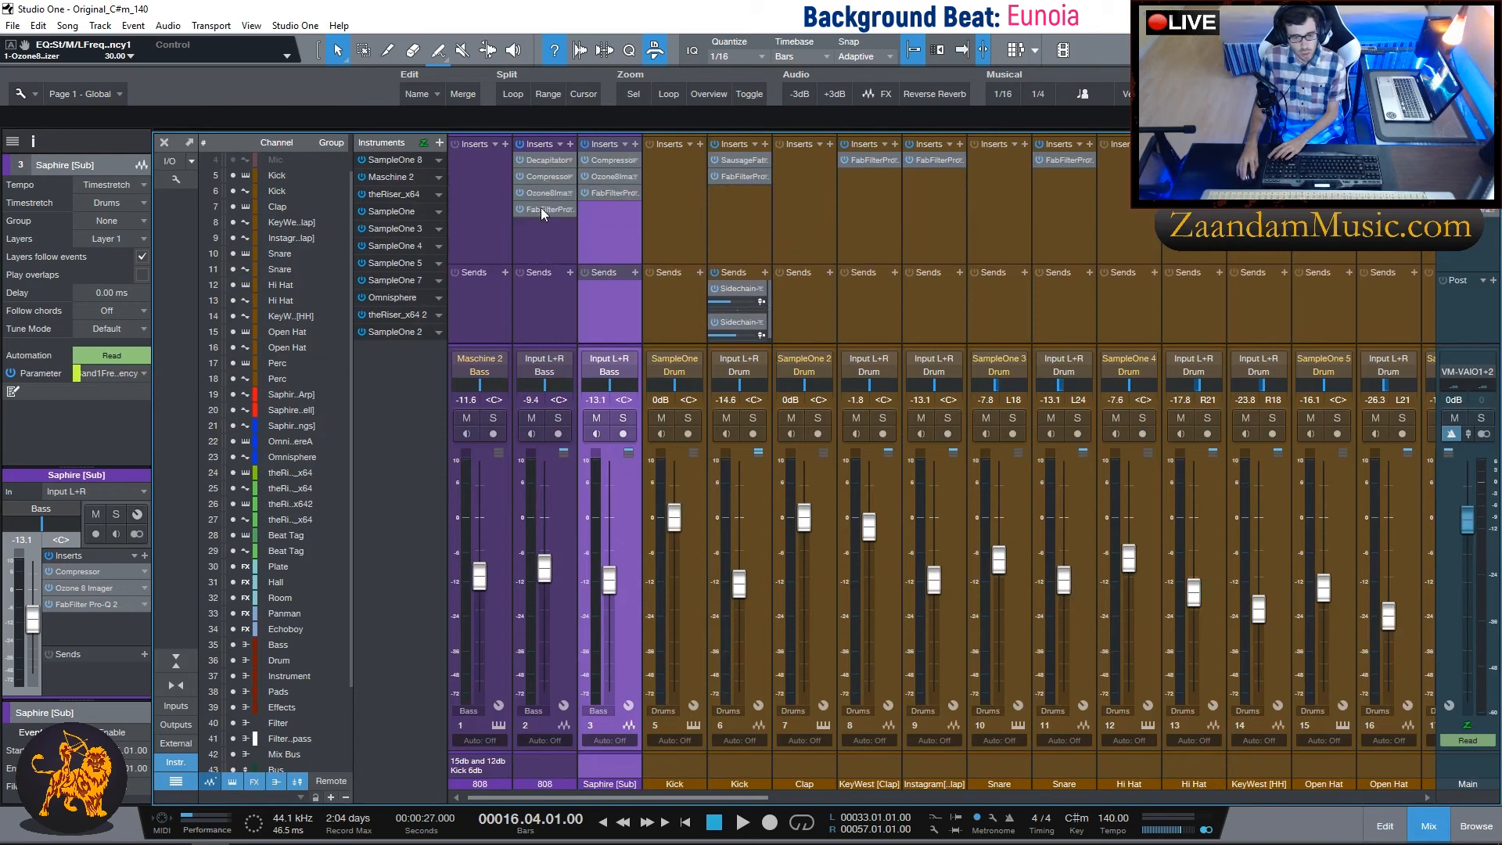
left_click(606, 194)
mouse_move(705, 497)
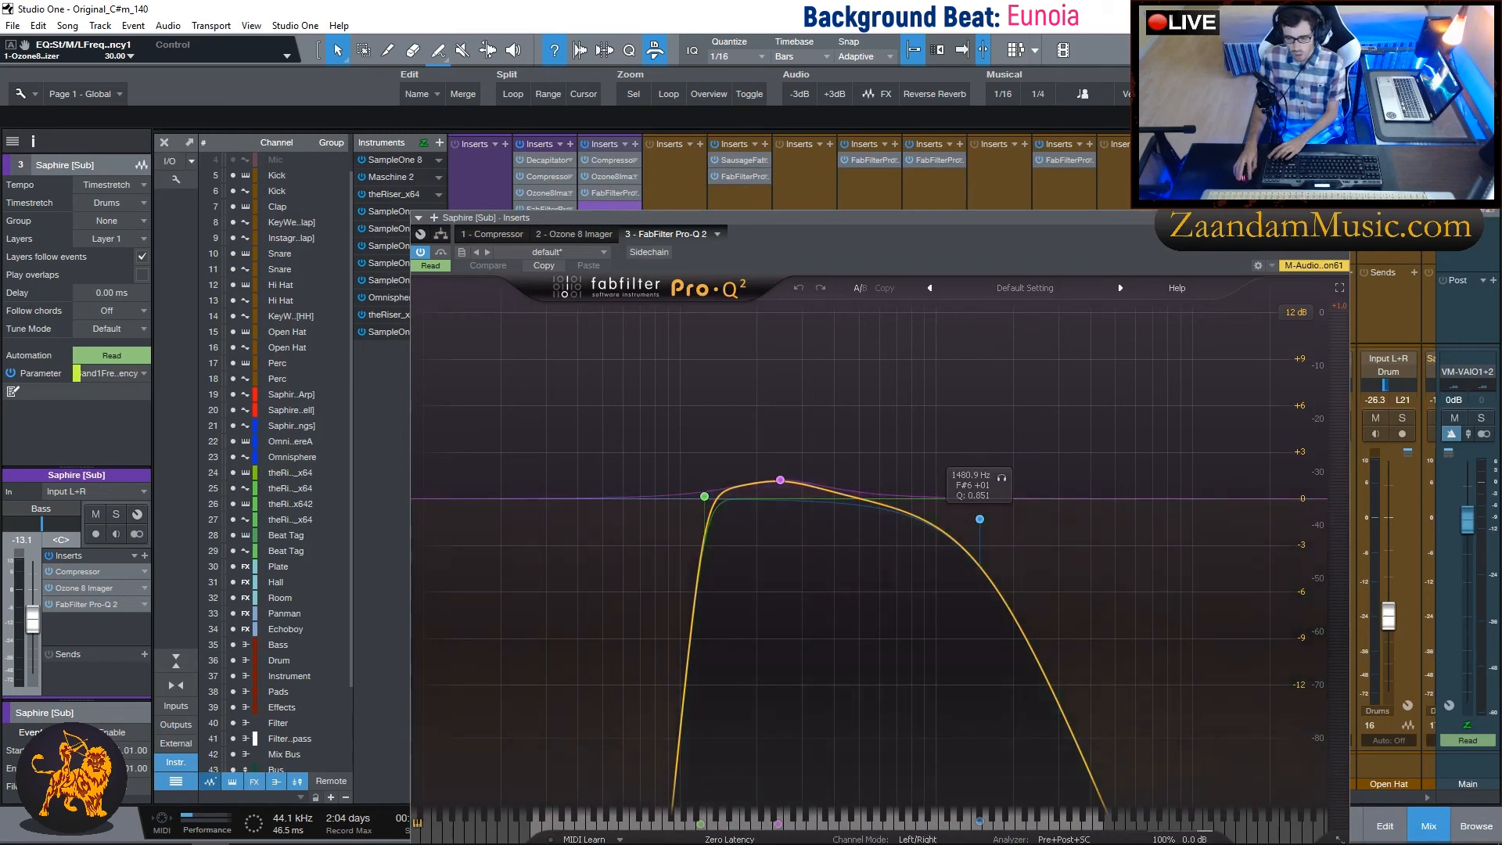
Place the Pro-Q 2 window below the Saphire [Sub] automation in the arrangement and check Band 1 at bar 16 and at 15.3.
left_click(1429, 826)
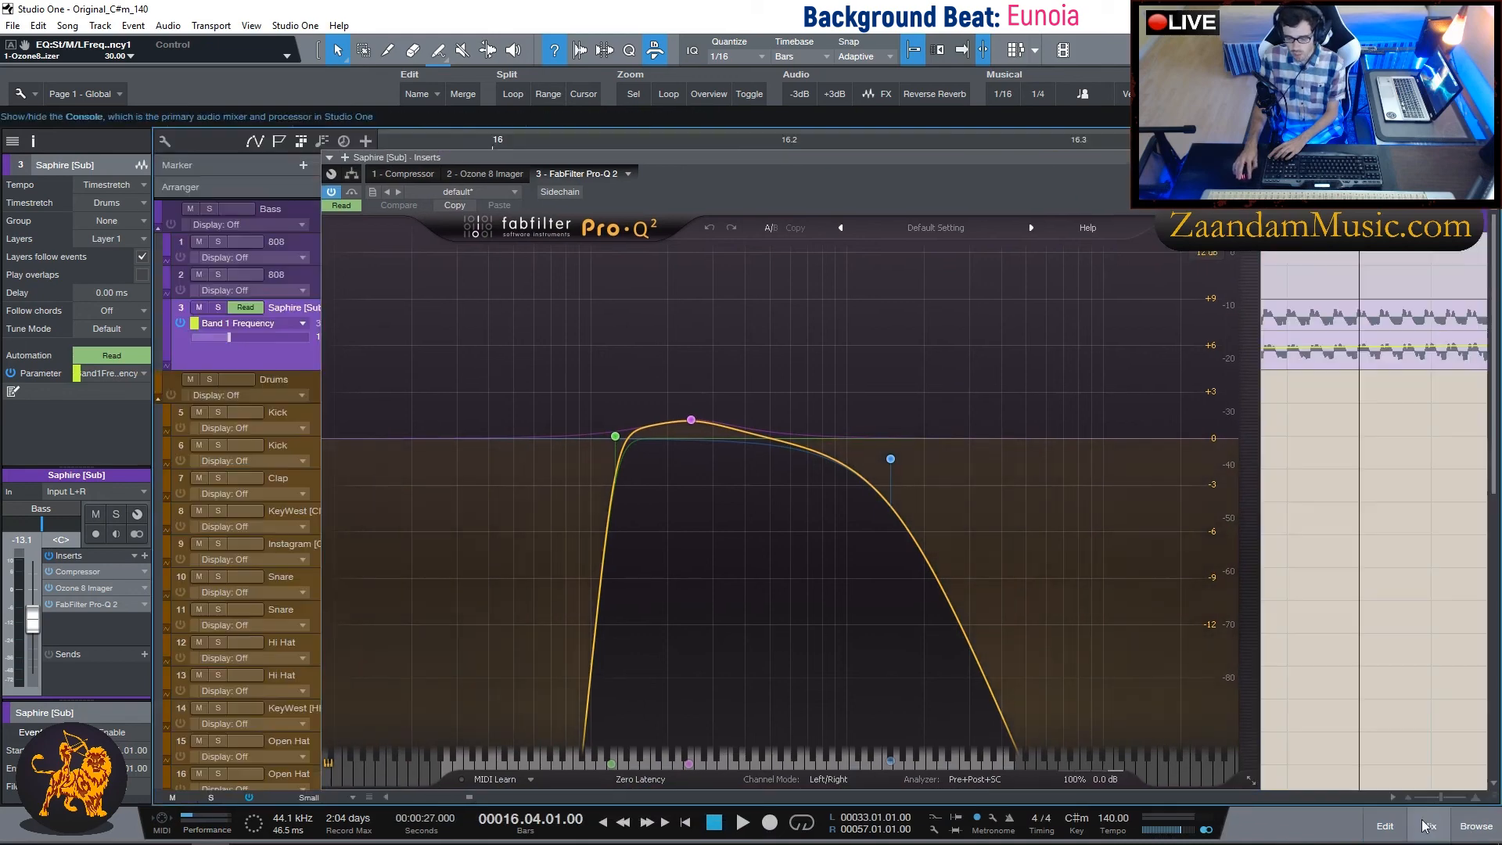
left_click_drag(710, 156, 881, 155)
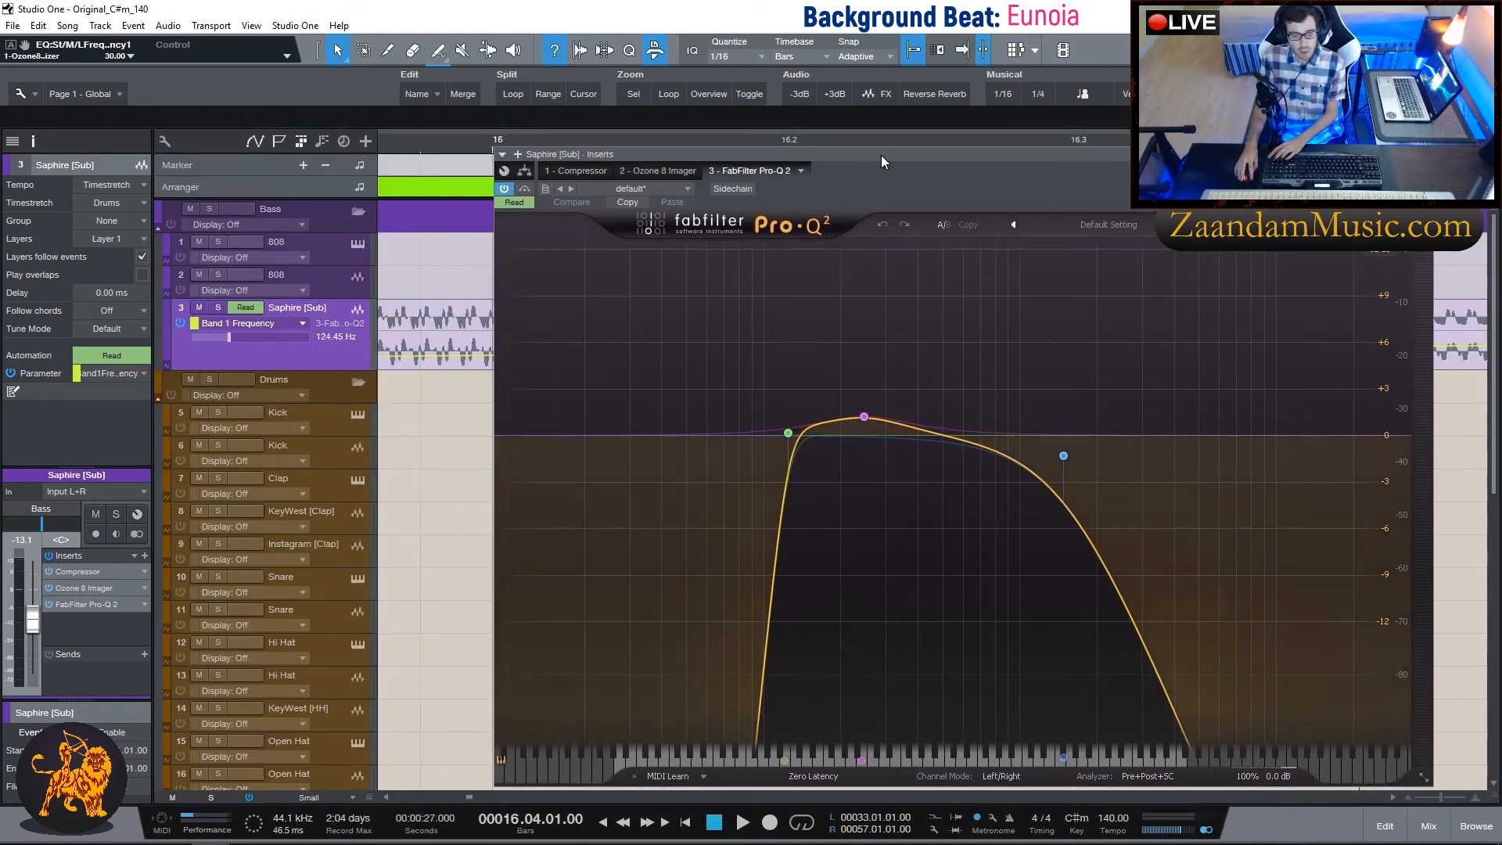
left_click_drag(641, 156, 821, 438)
left_click(493, 144)
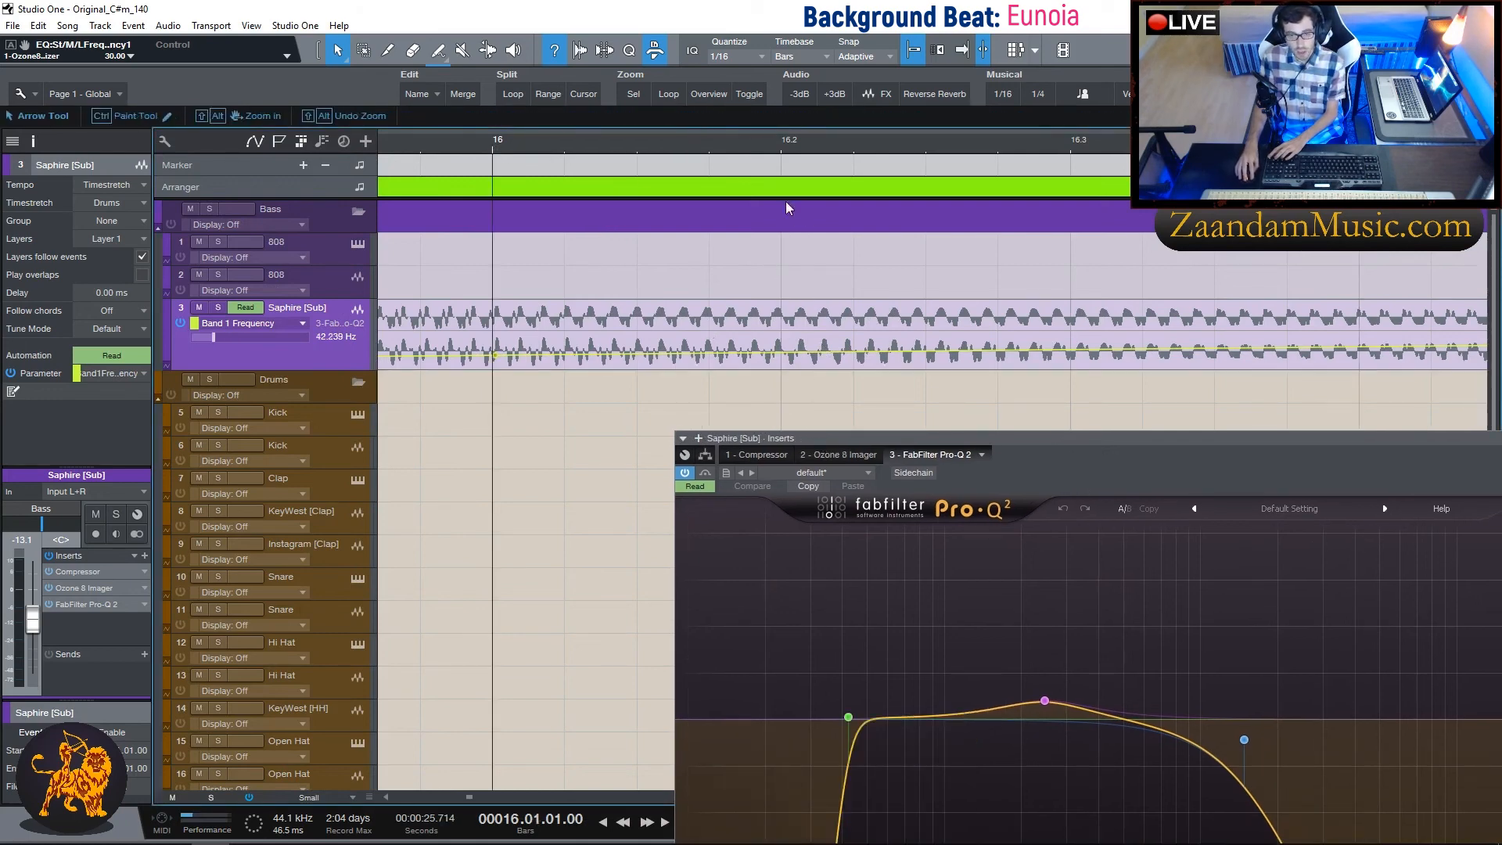
scroll(688, 147, "down", 2)
scroll(688, 147, "down", 2)
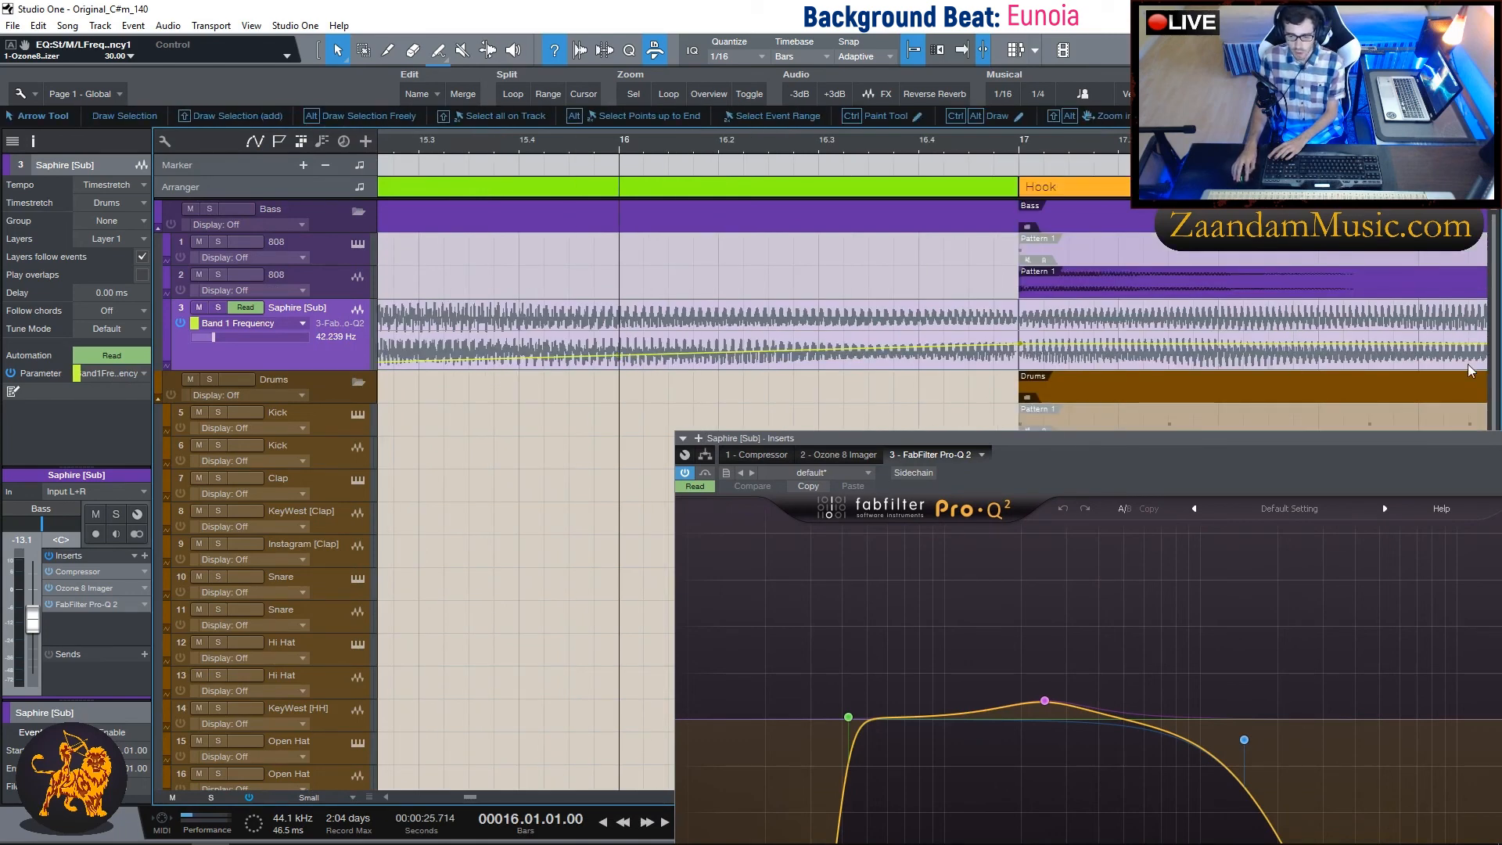
left_click(419, 147)
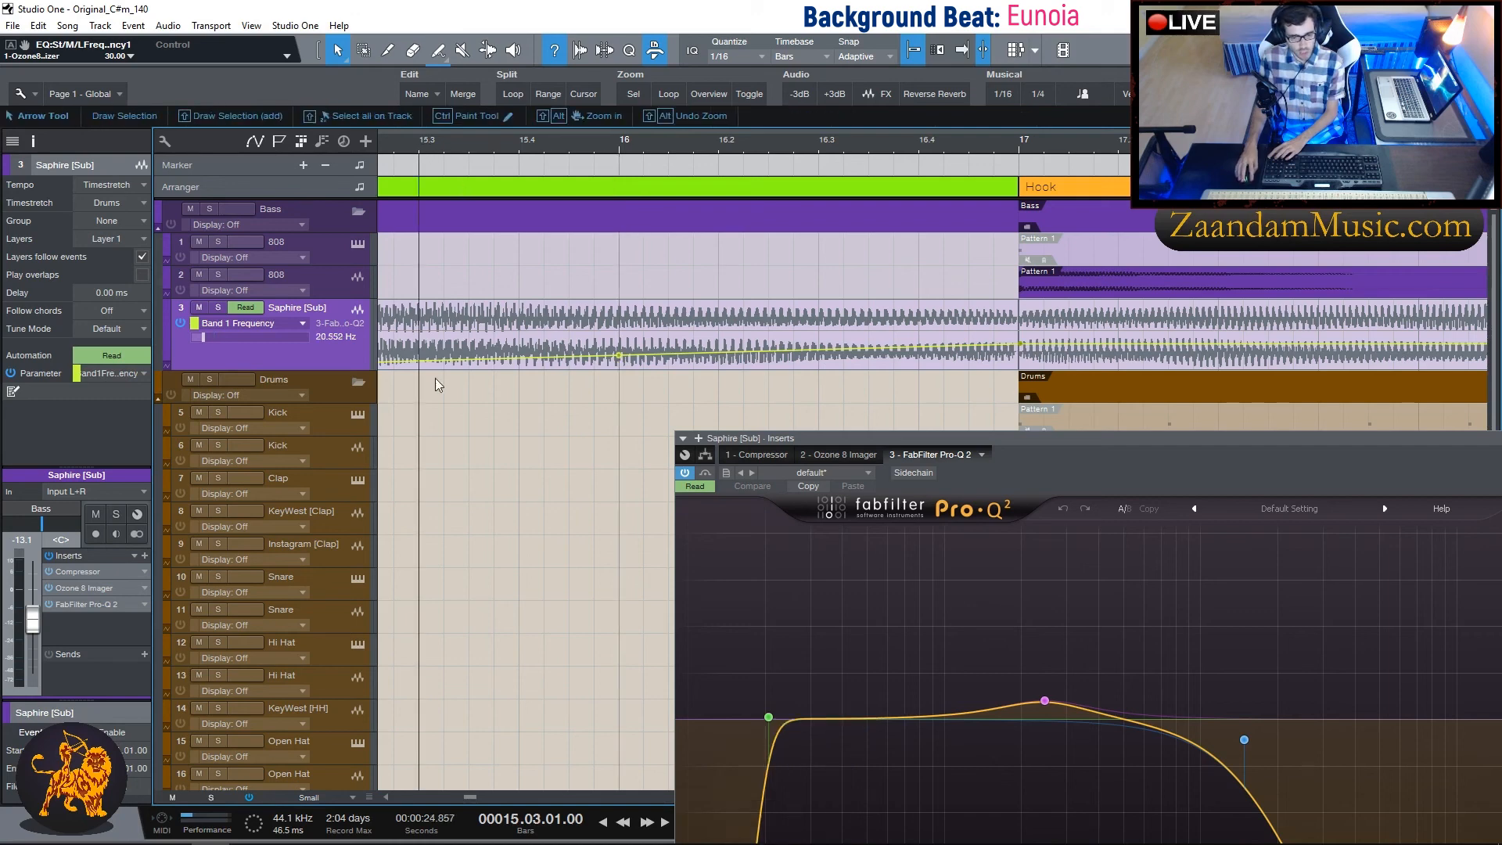
Play the transition from 15.3 with the Pro-Q 2 curve in view to watch the automated Band 1, then close the EQ.
left_click_drag(1013, 438, 794, 402)
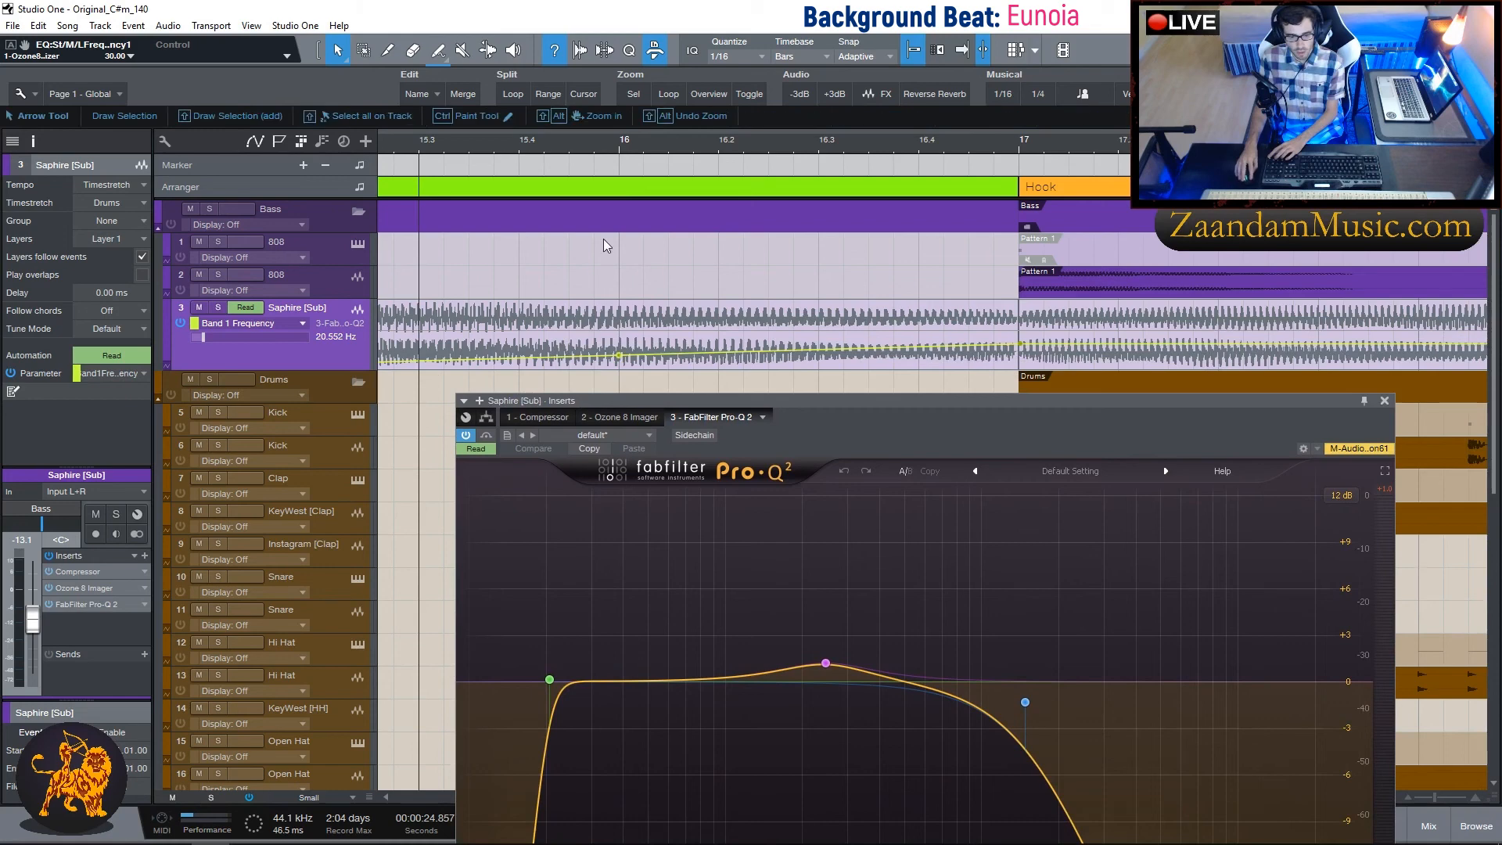
scroll(603, 240, "down", 2)
scroll(602, 240, "down", 1)
left_click_drag(805, 400, 797, 289)
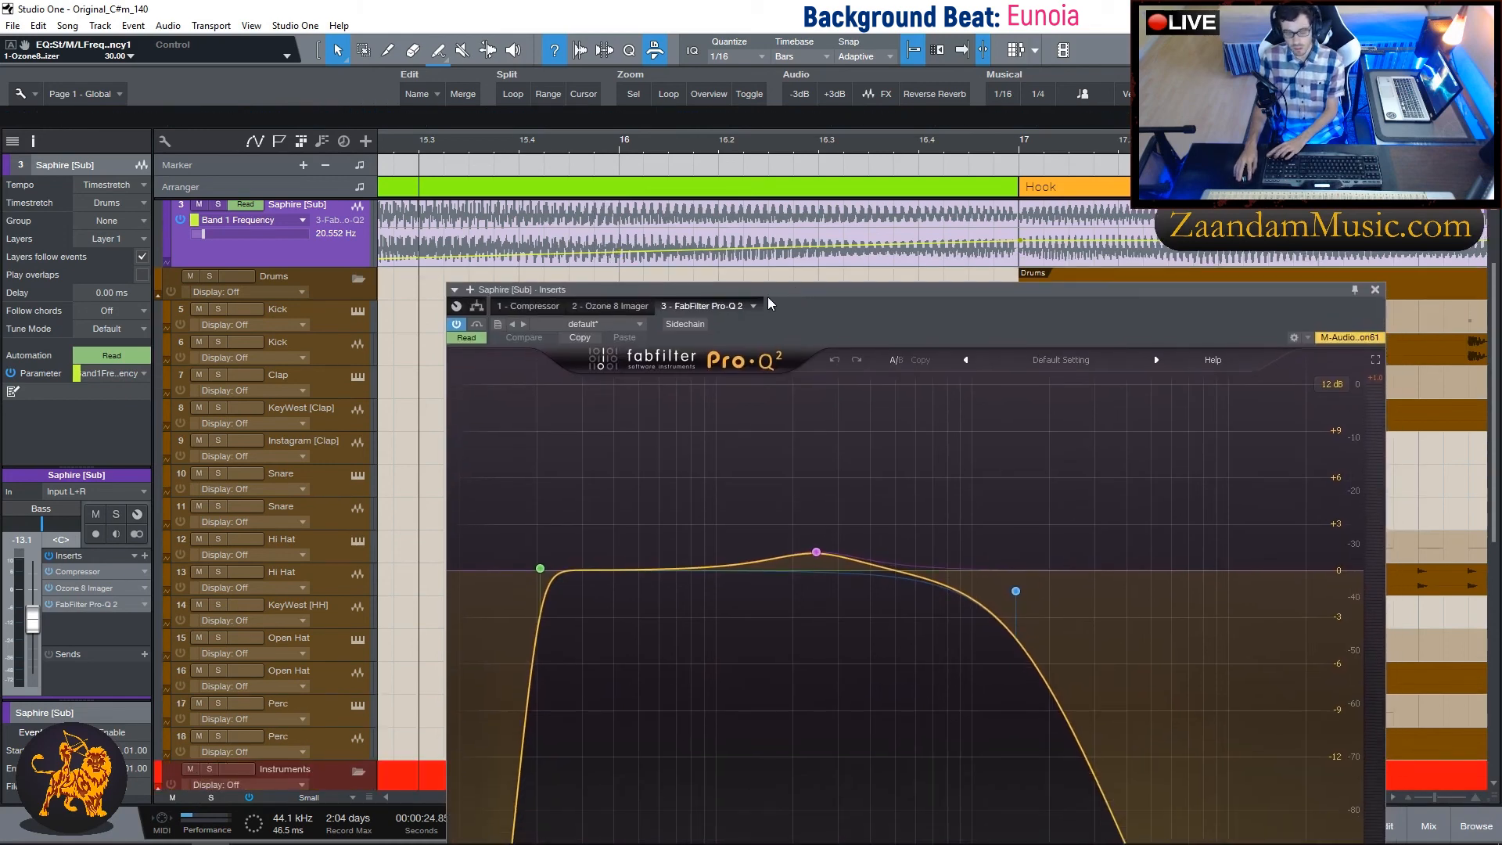
key("space")
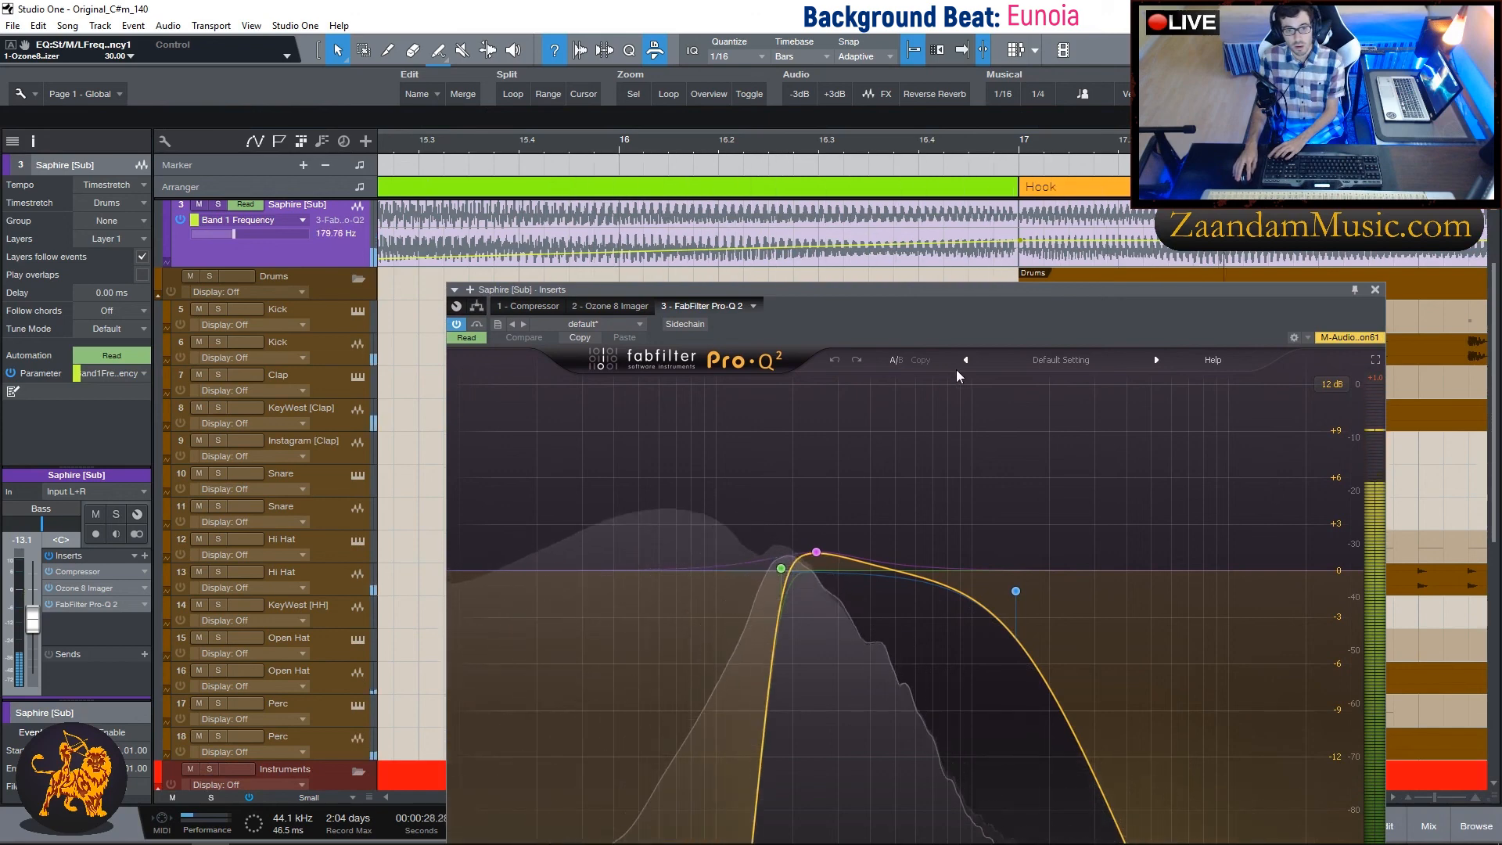
key("space")
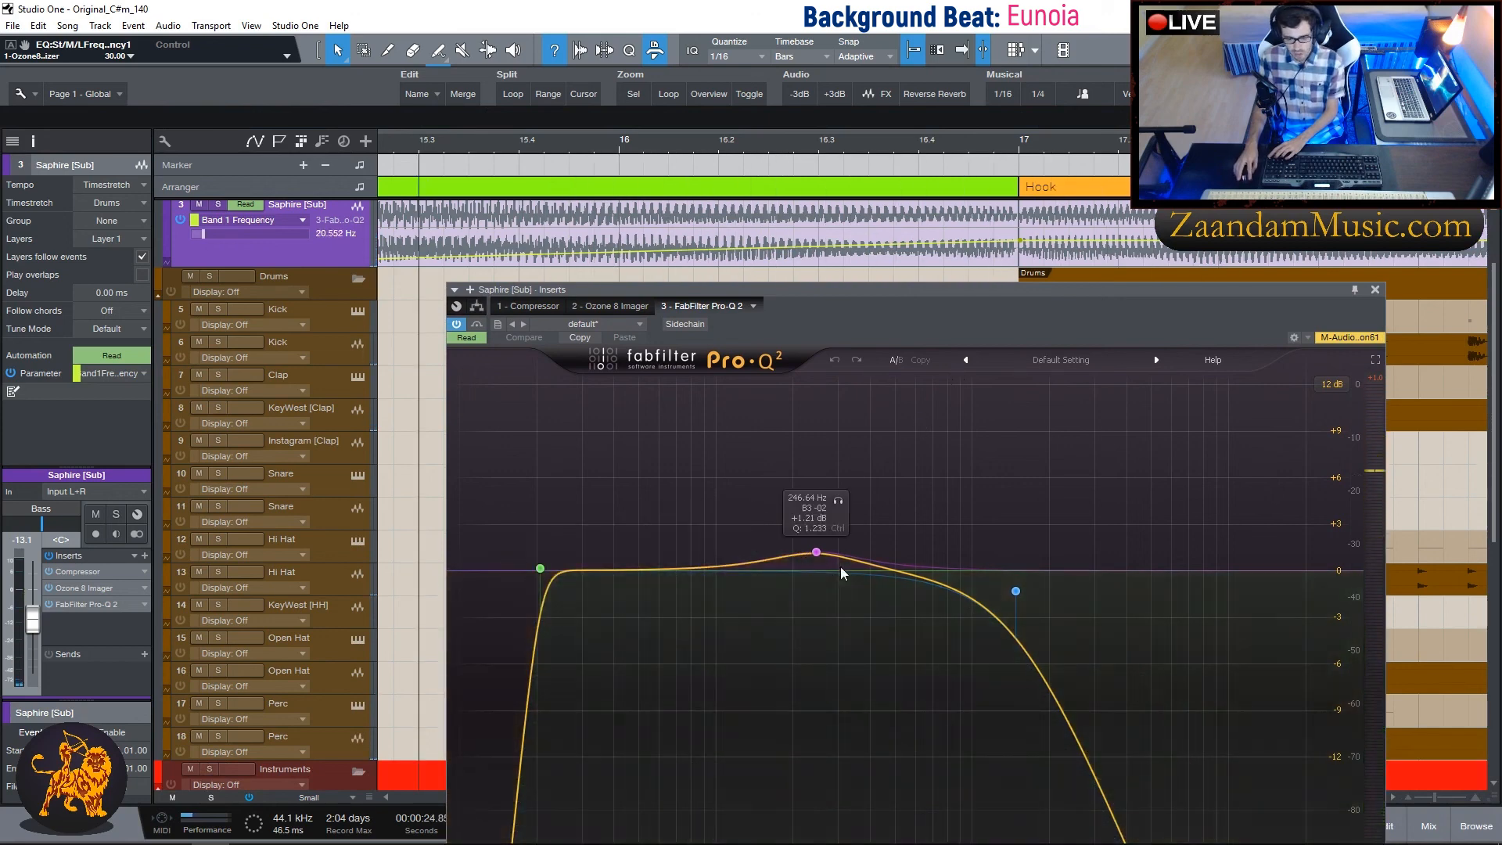
left_click(1375, 290)
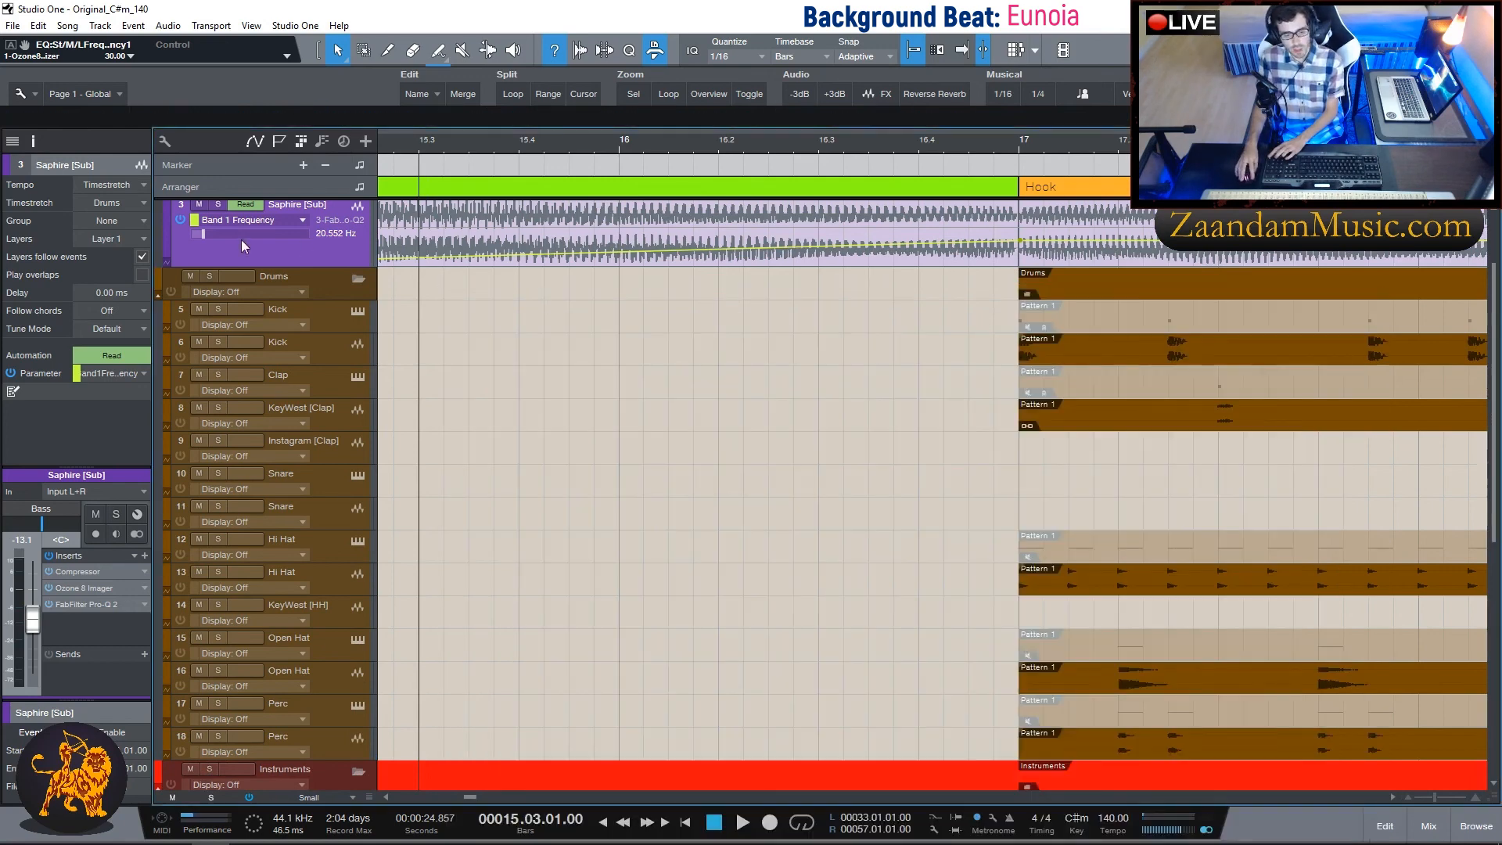
Examine the Saphire [Sub] Band 1 Frequency automation from the start of the Hook at bar 17 and across the whole arrangement.
scroll(861, 429, "up", 3)
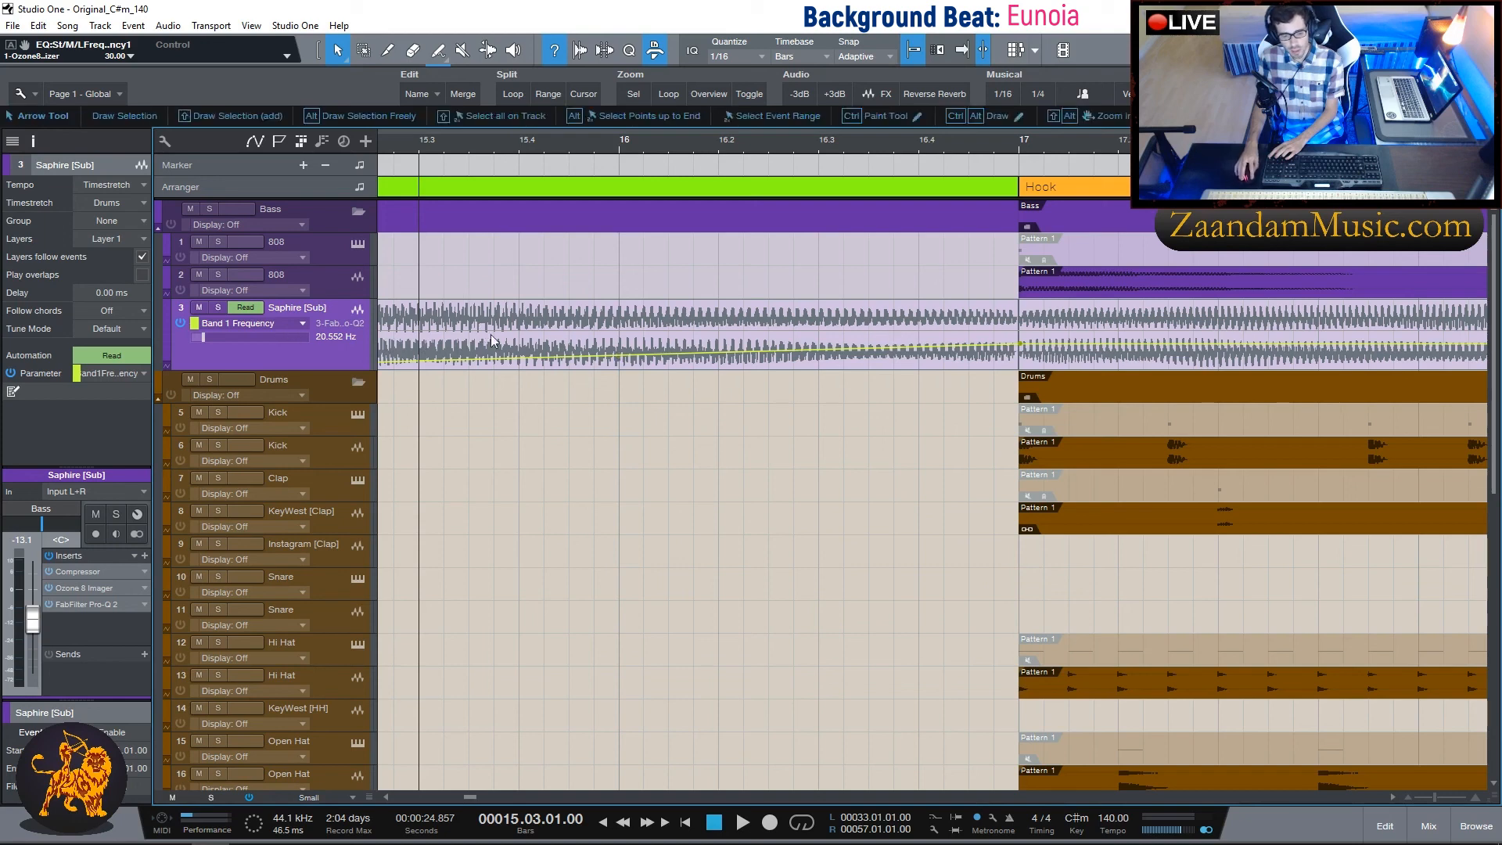
scroll(662, 143, "down", 8)
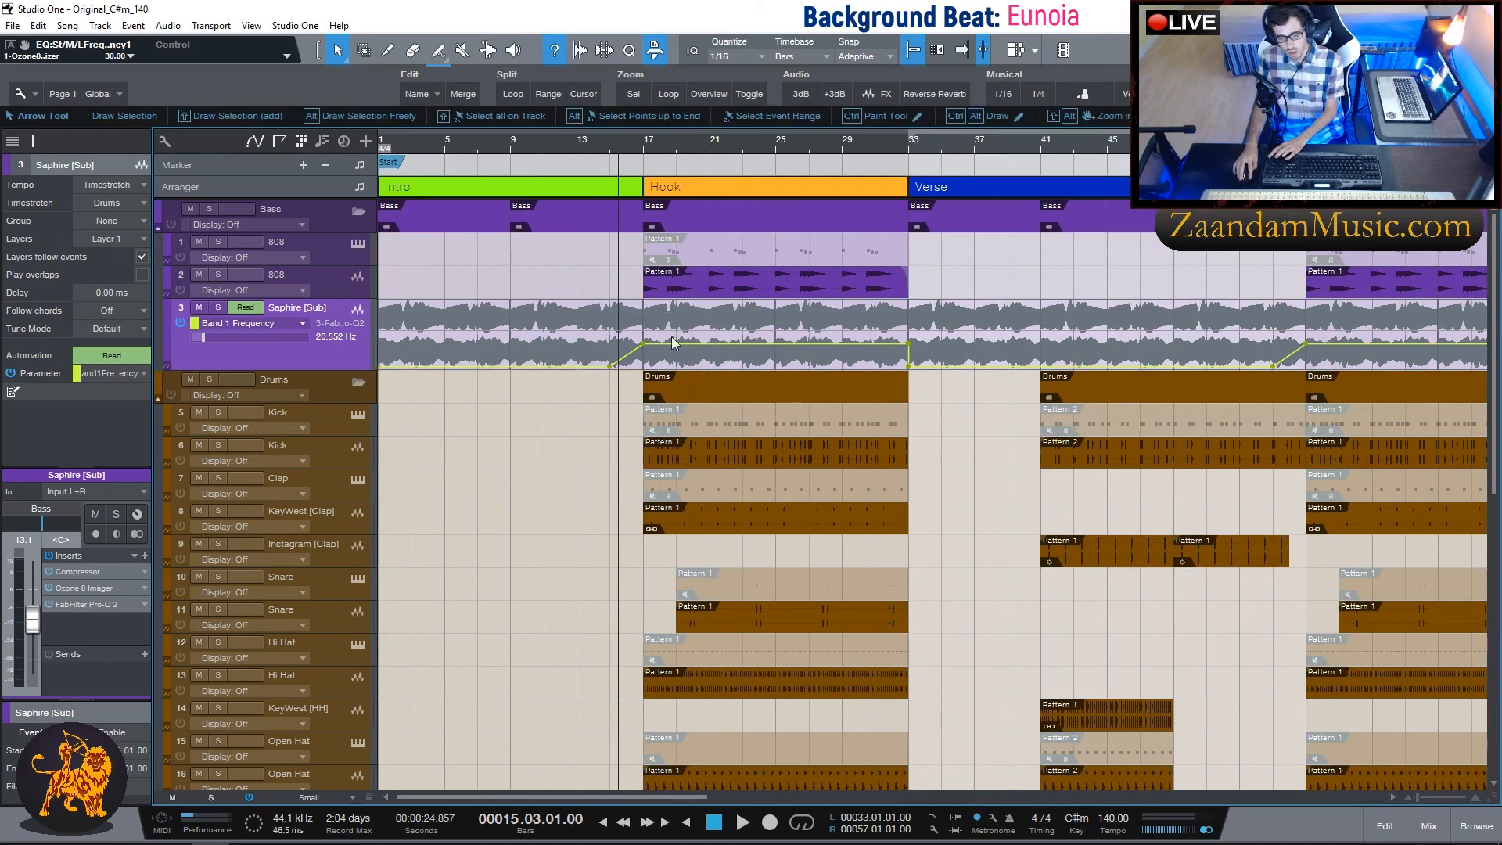
left_click(640, 148)
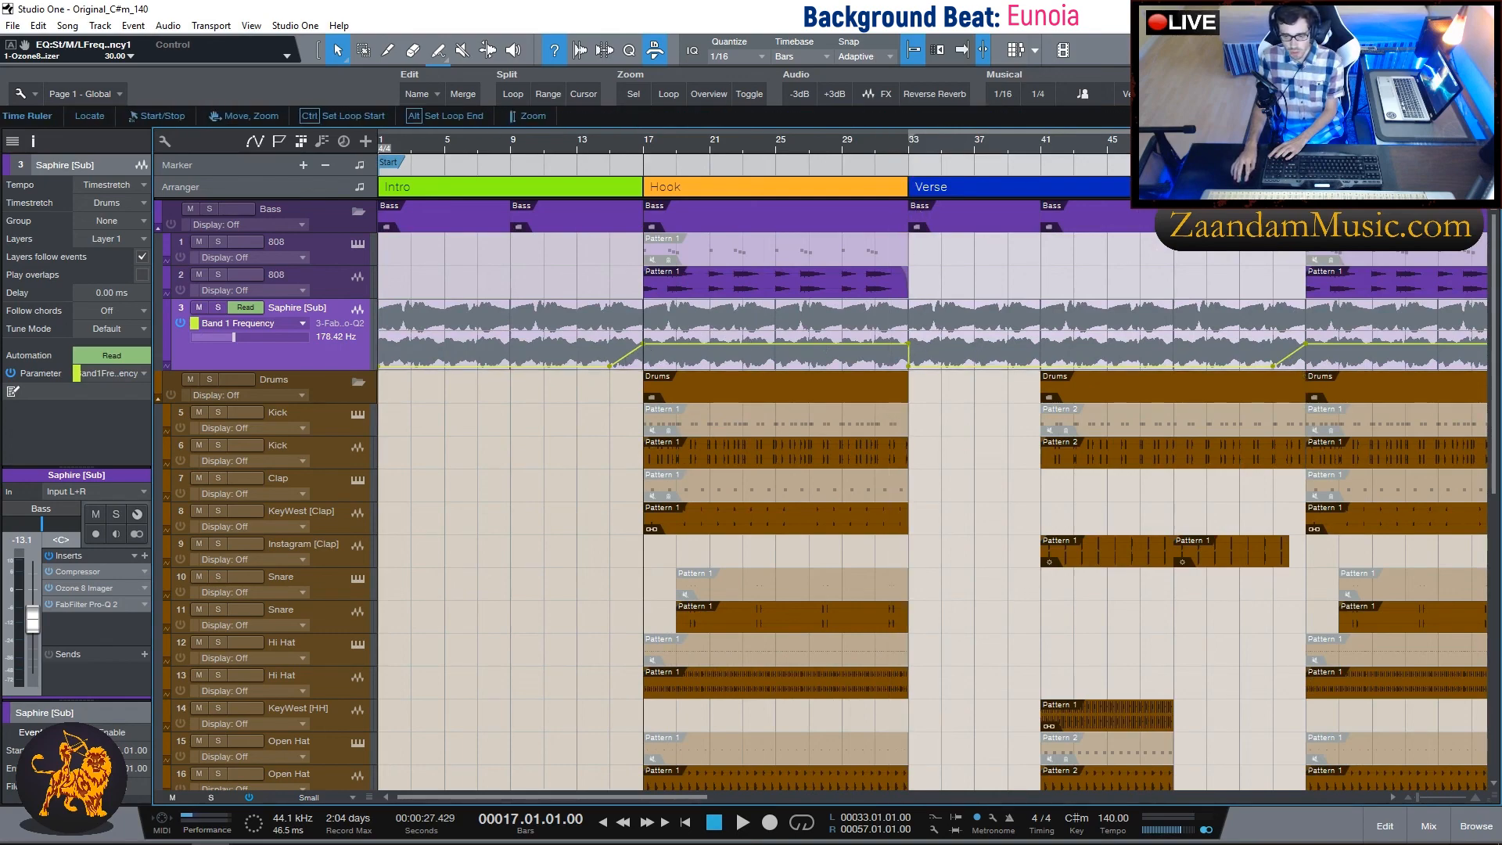
key("w")
key("w")
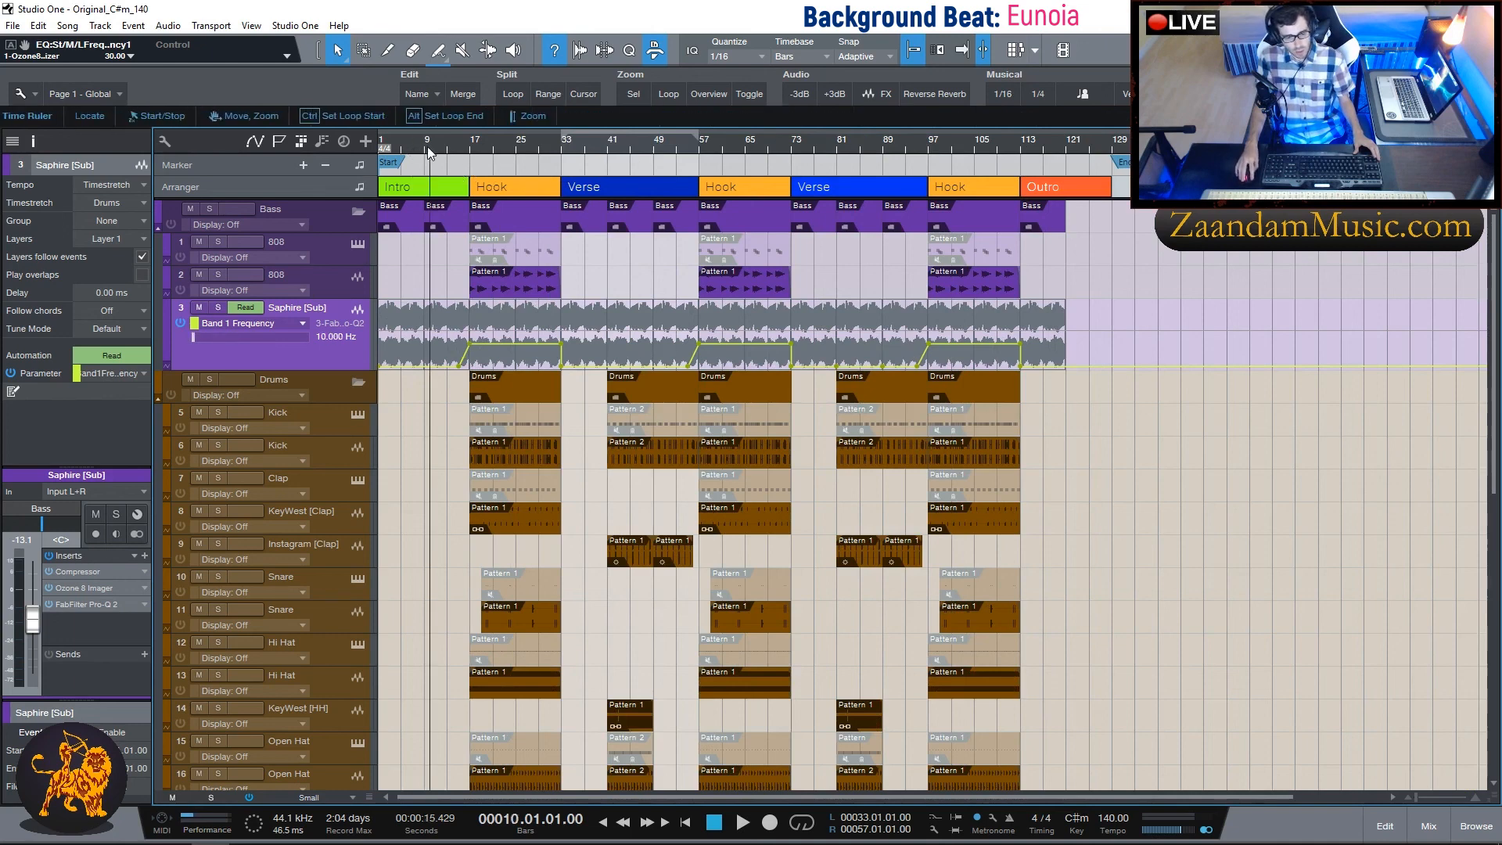
Play the Intro from bar 9 up to the Hook to hear the Saphire [Sub] frequency automation in context.
key("space")
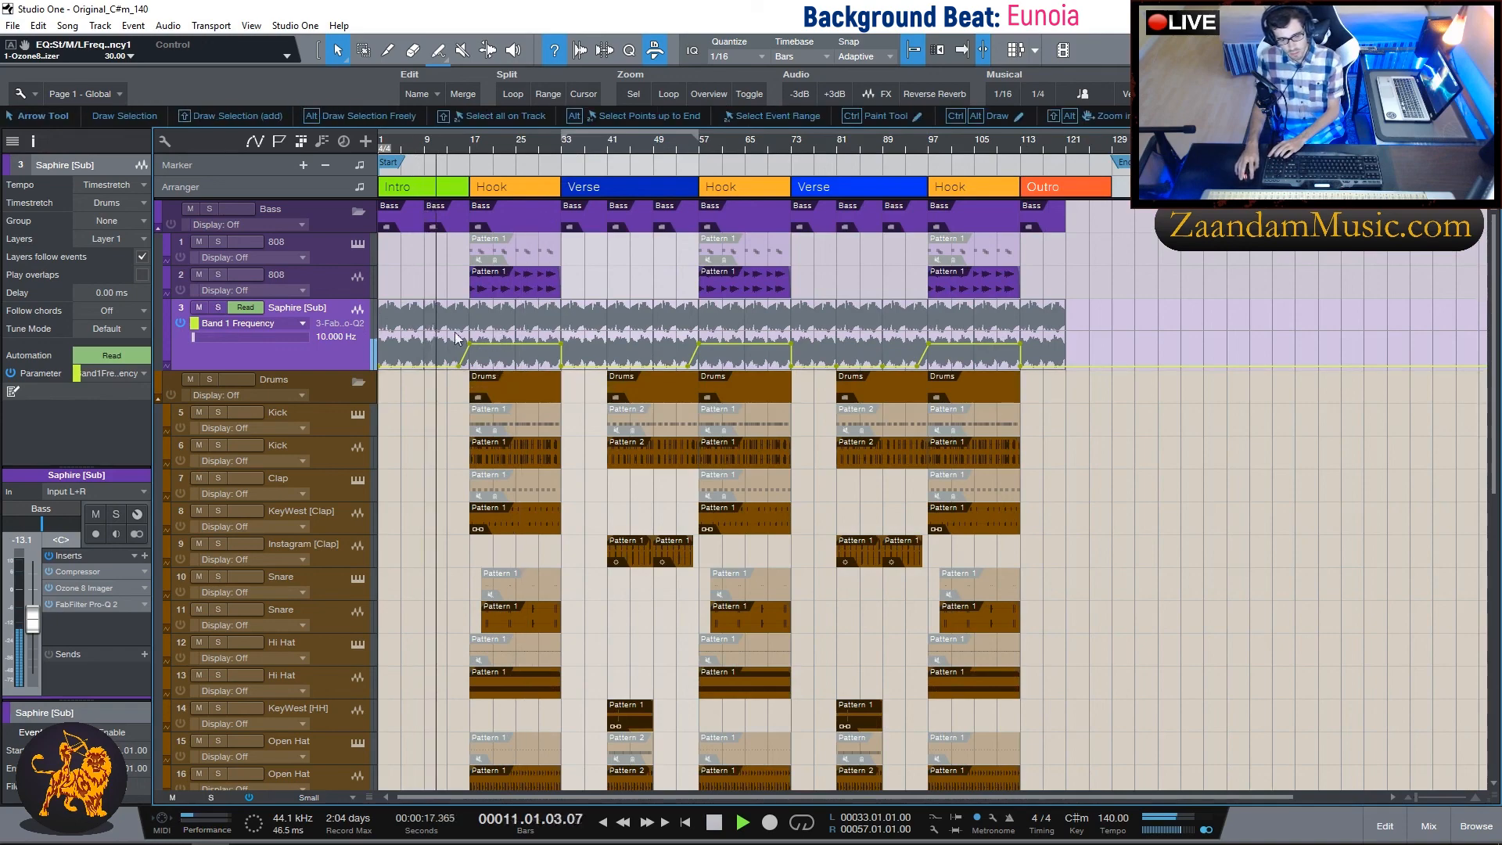
scroll(449, 139, "up", 4)
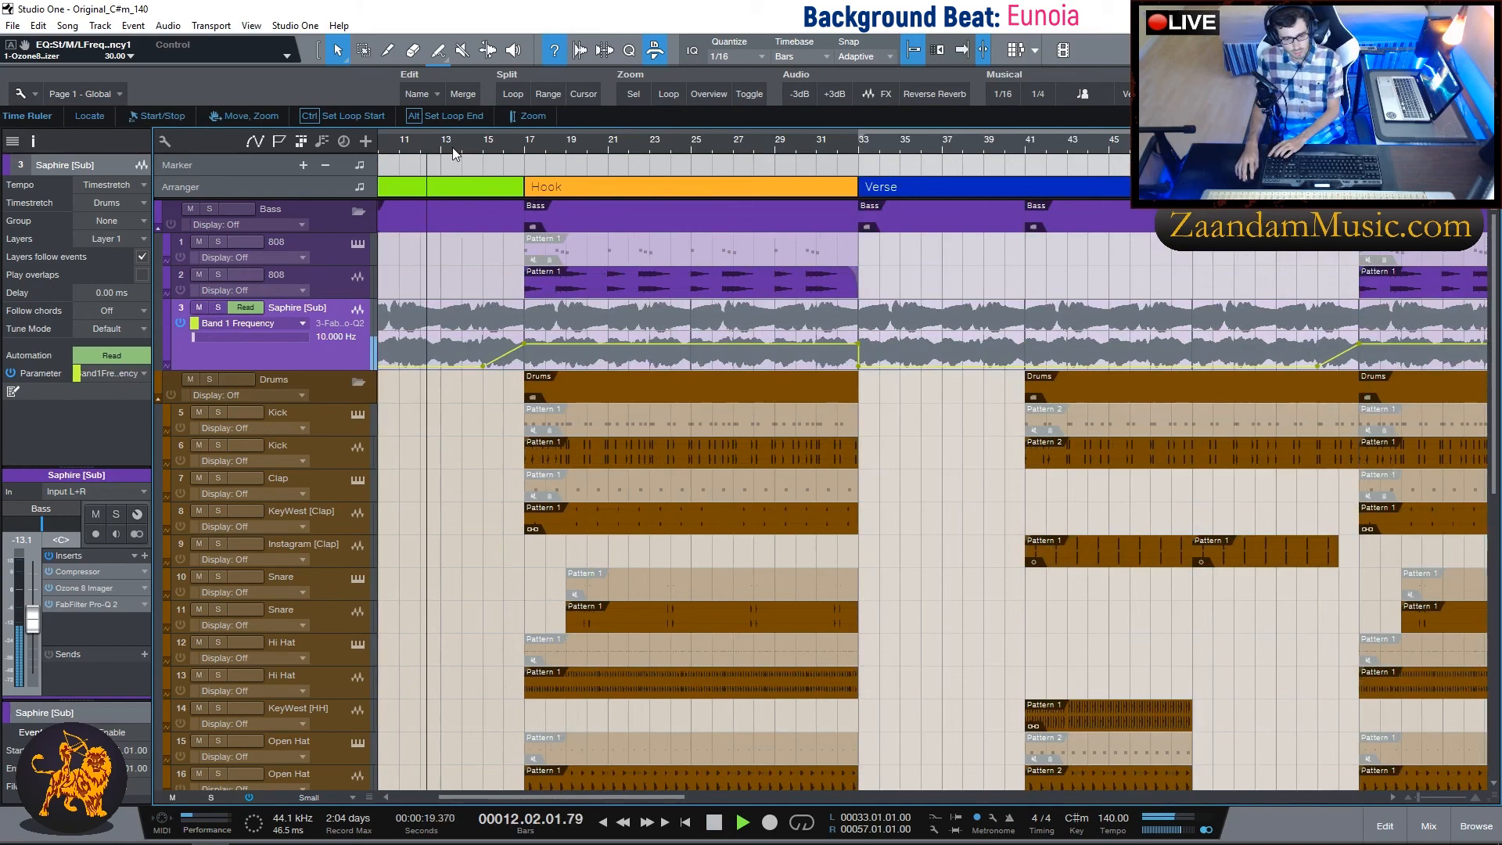
scroll(452, 147, "up", 3)
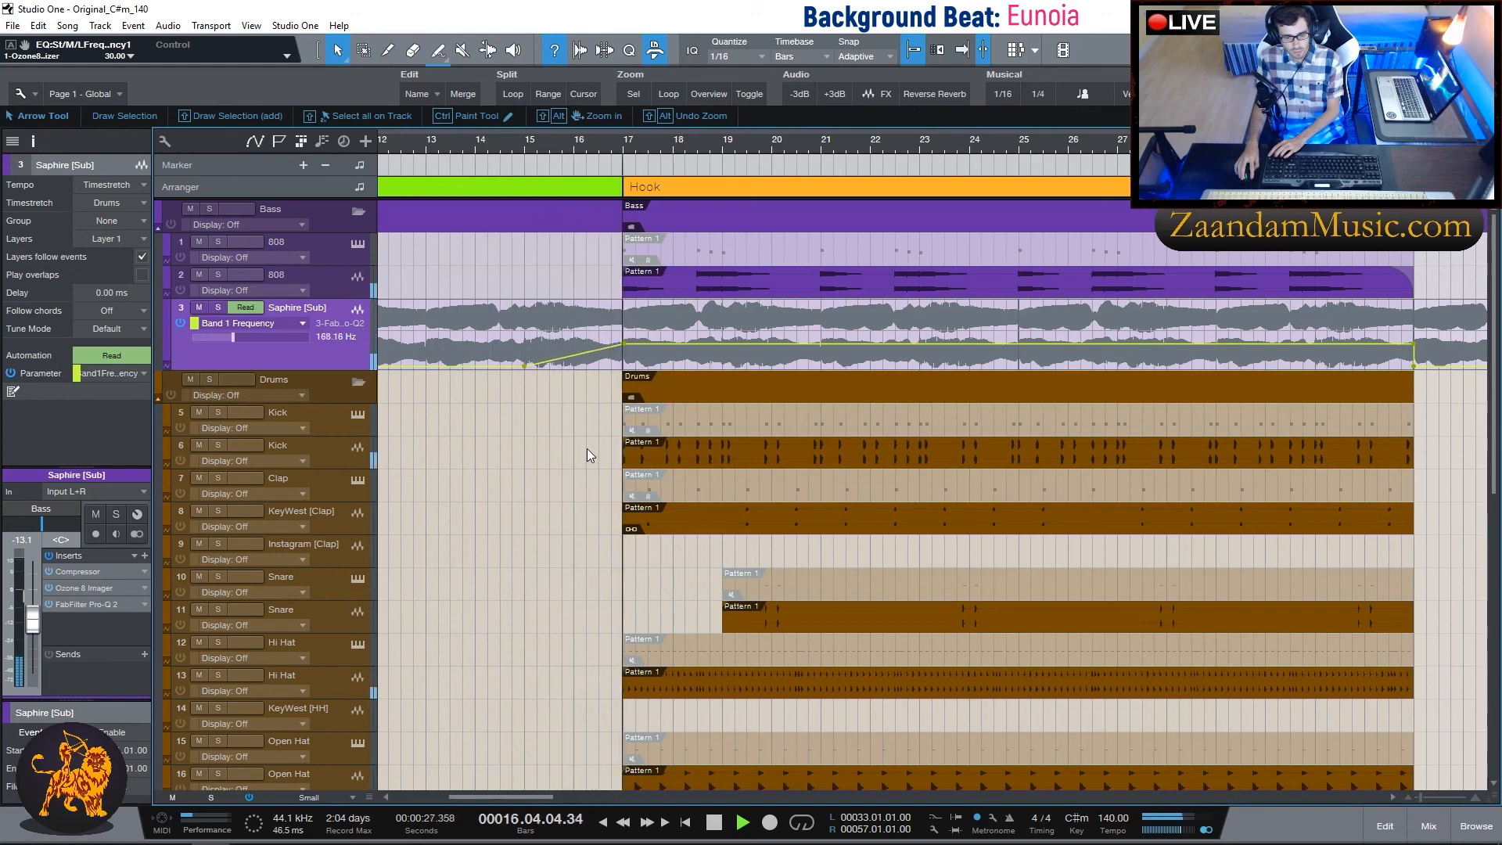
key("space")
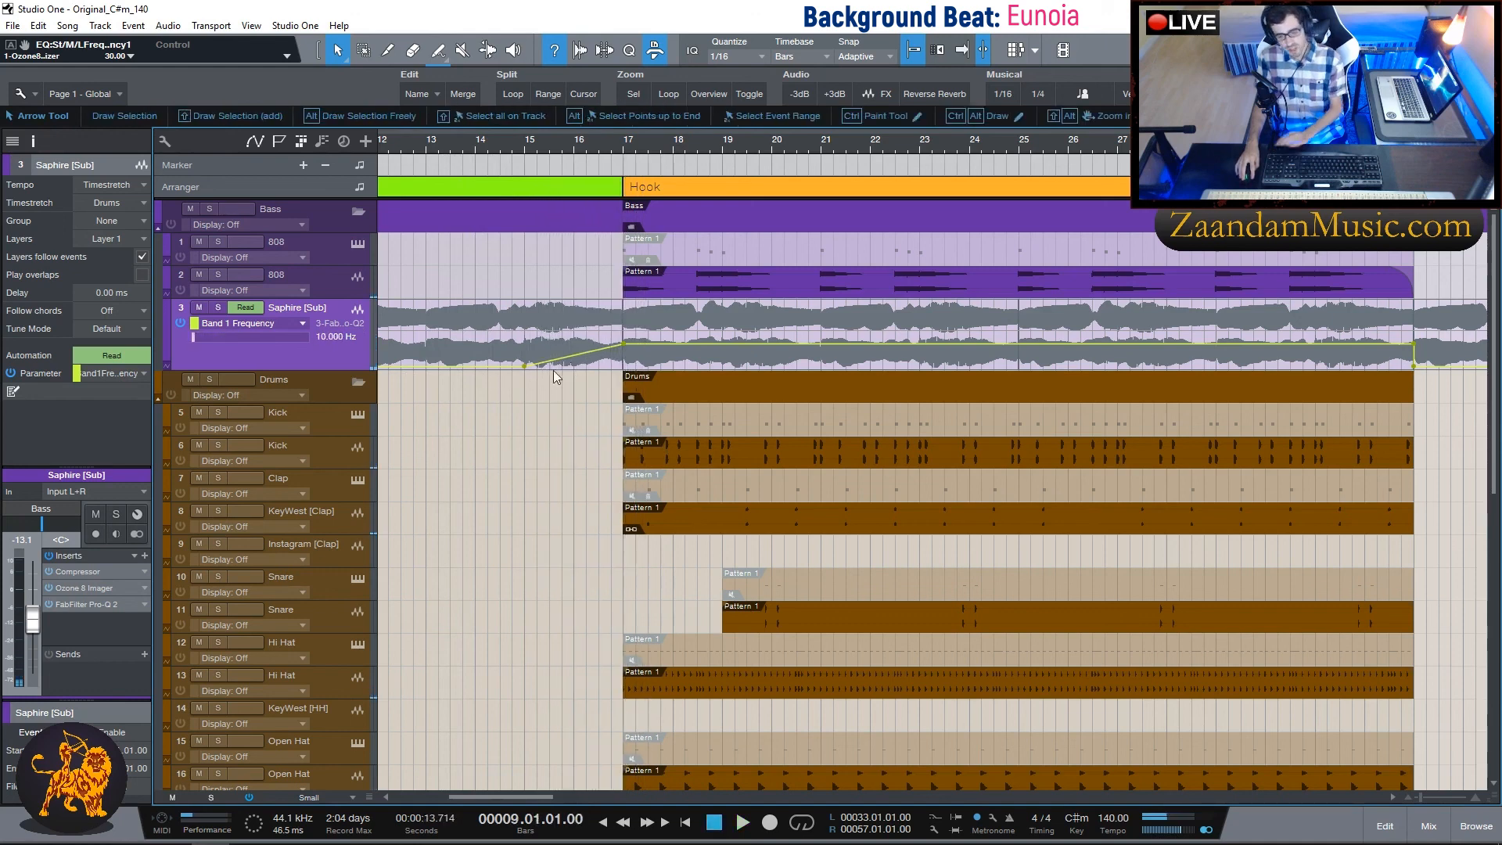
left_click(573, 355)
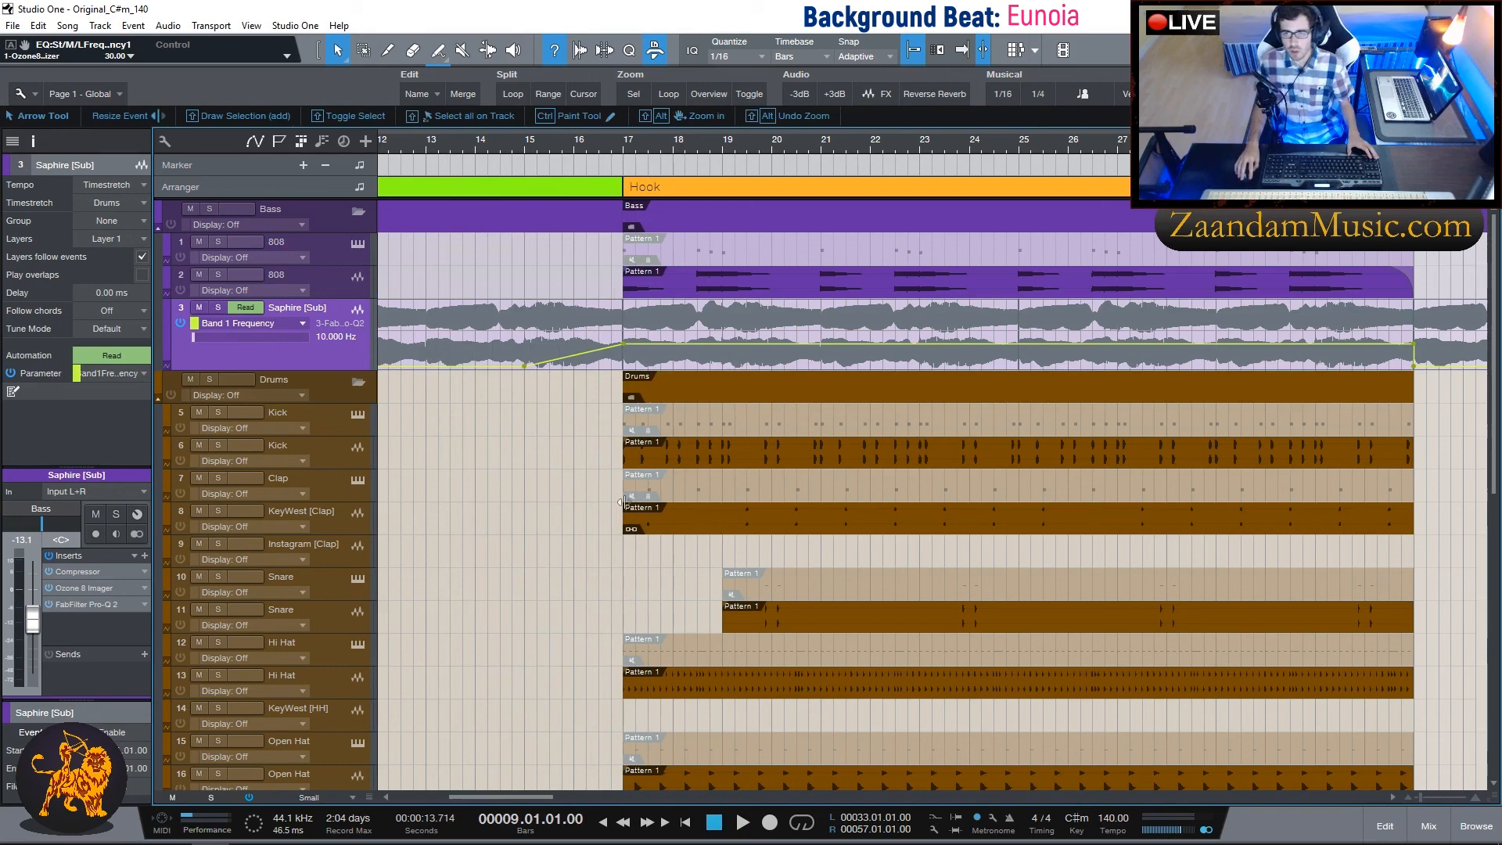
Review the remaining tracks down to the Main track around the Hook transition and across the full arrangement.
scroll(589, 529, "down", 5)
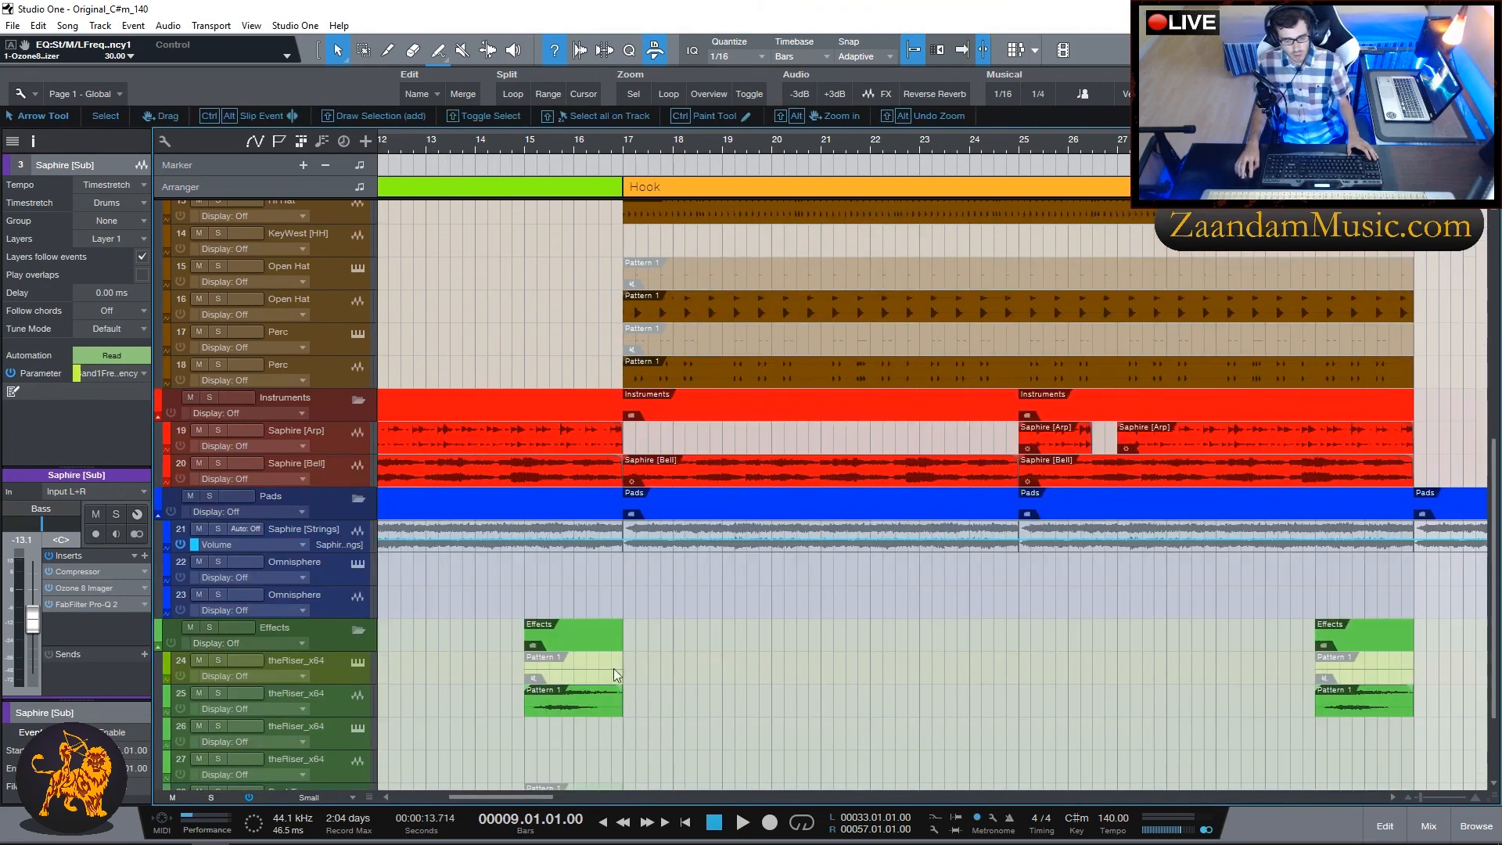
scroll(672, 665, "down", 3)
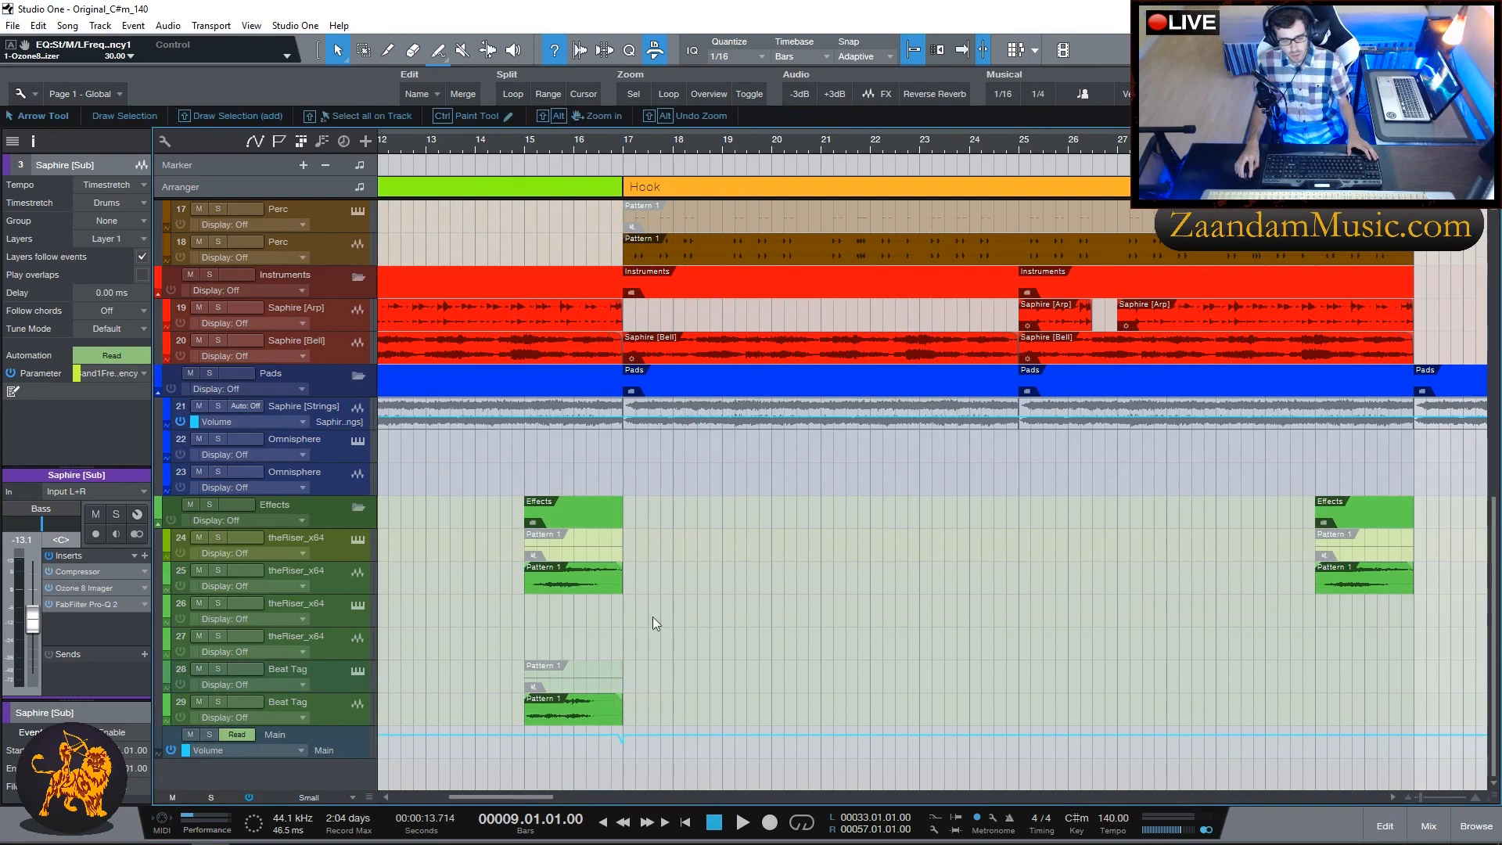
scroll(743, 661, "up", 9)
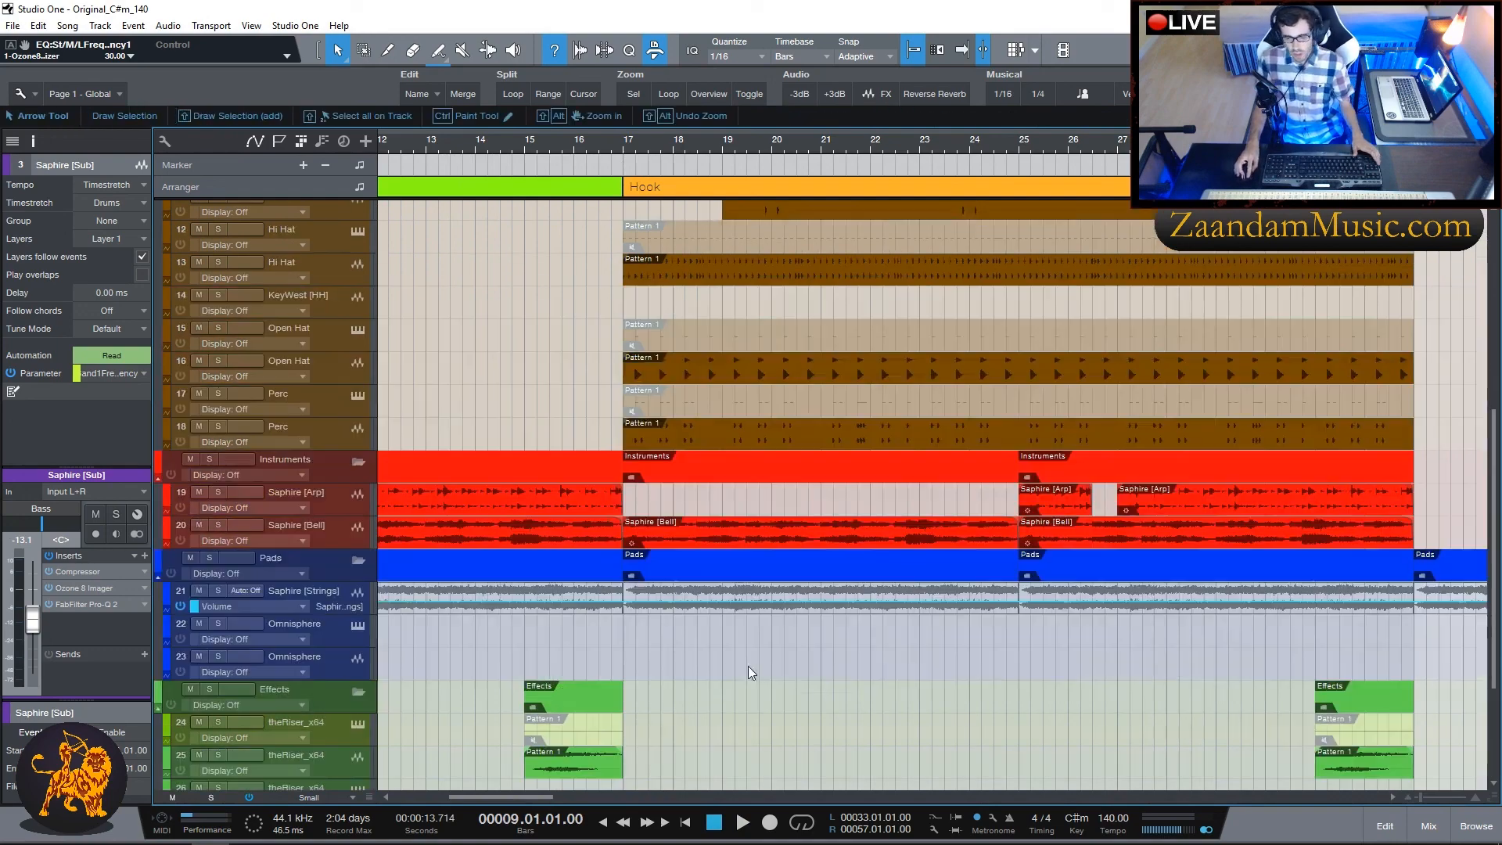
scroll(695, 140, "down", 5)
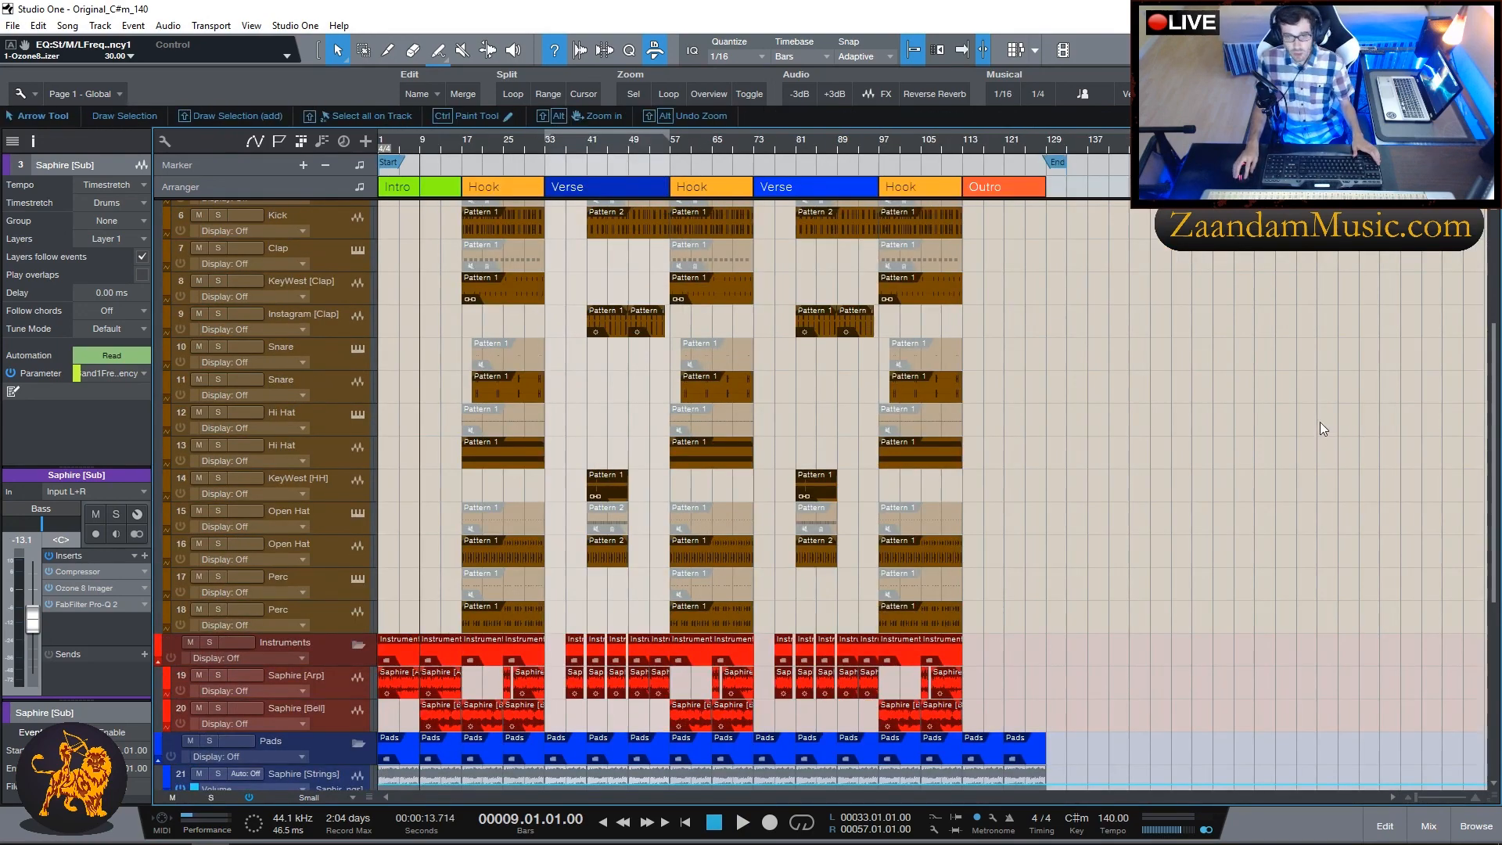